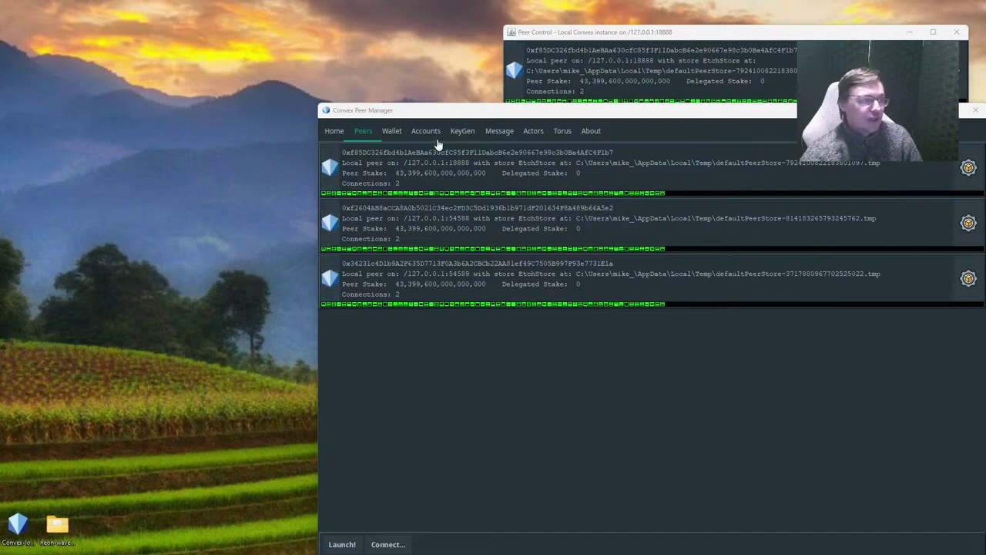
Review the four wallet accounts and the Peers list, then bring forward the REPL console for account #57.
left_click(402, 133)
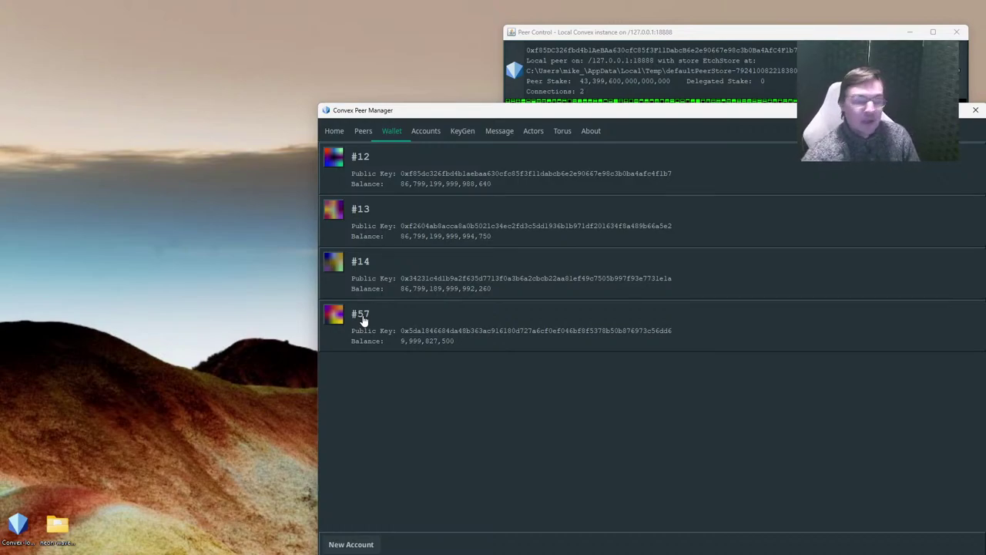
left_click(530, 38)
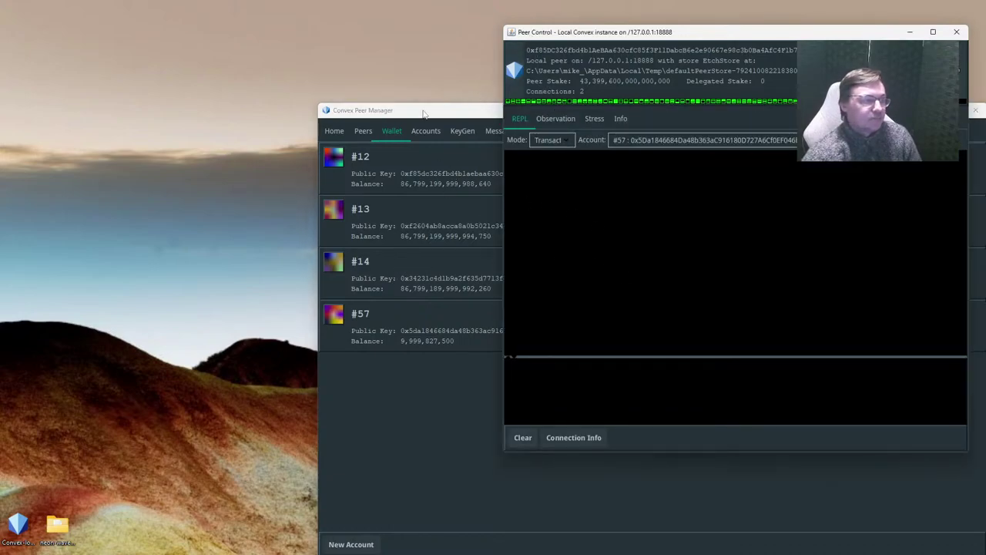
left_click(423, 114)
left_click(377, 135)
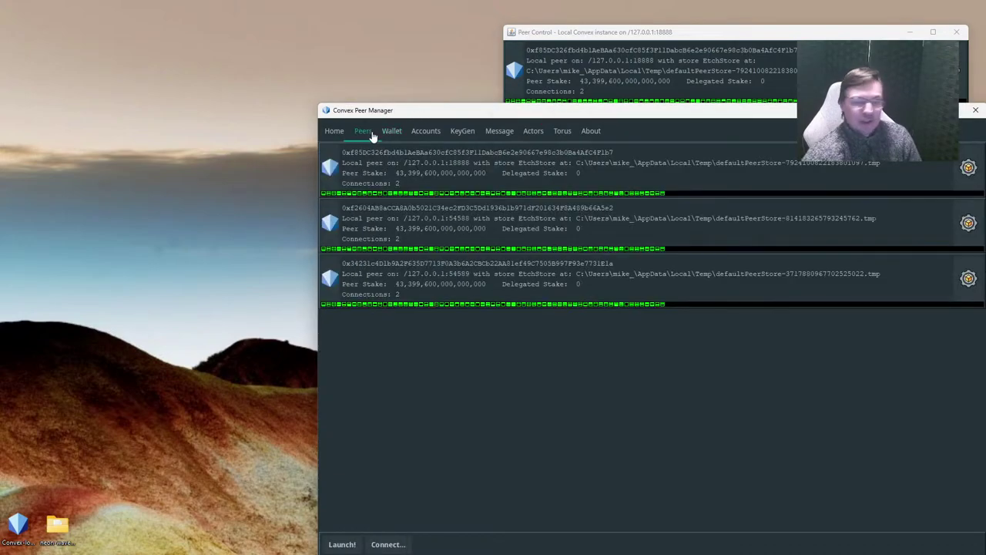
left_click(391, 132)
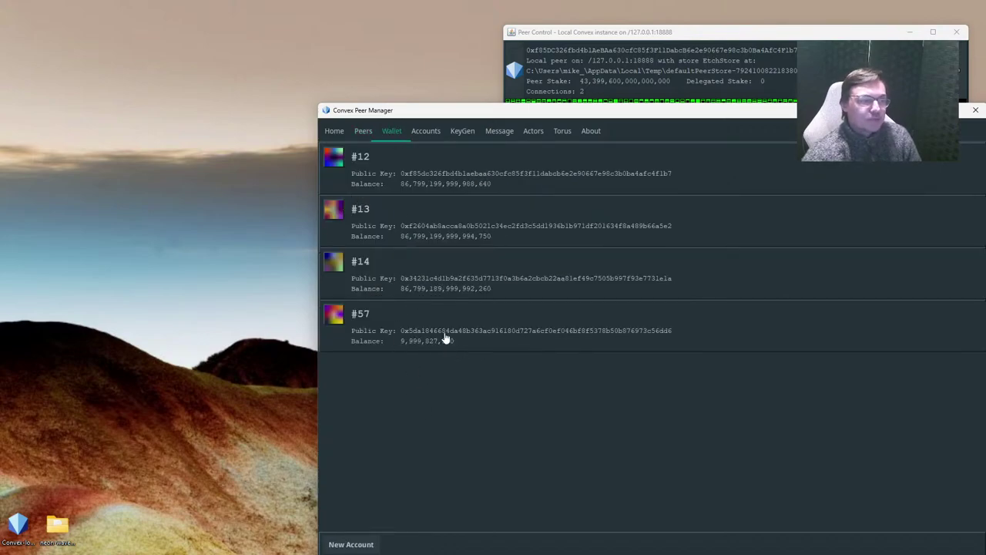
left_click(601, 40)
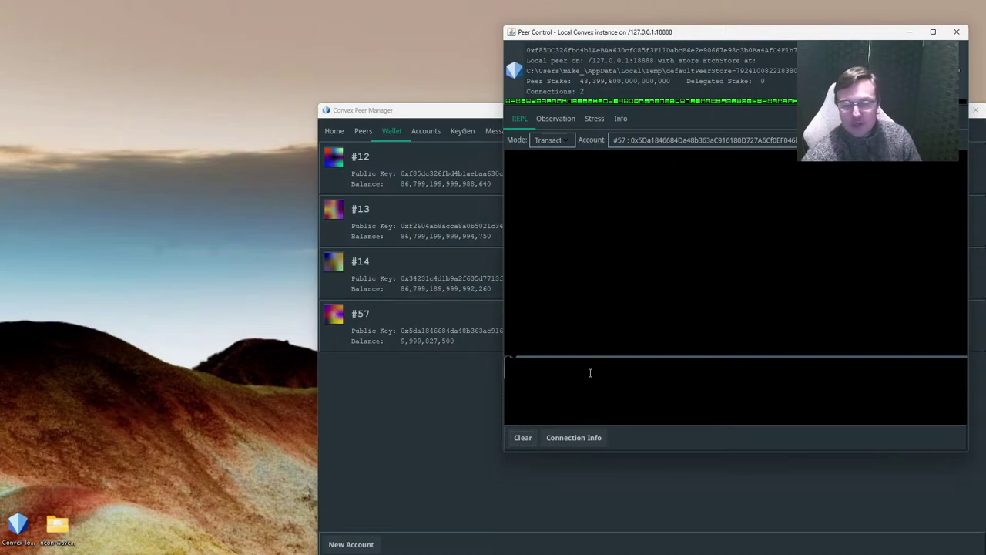
type("(+")
key("BackSpace")
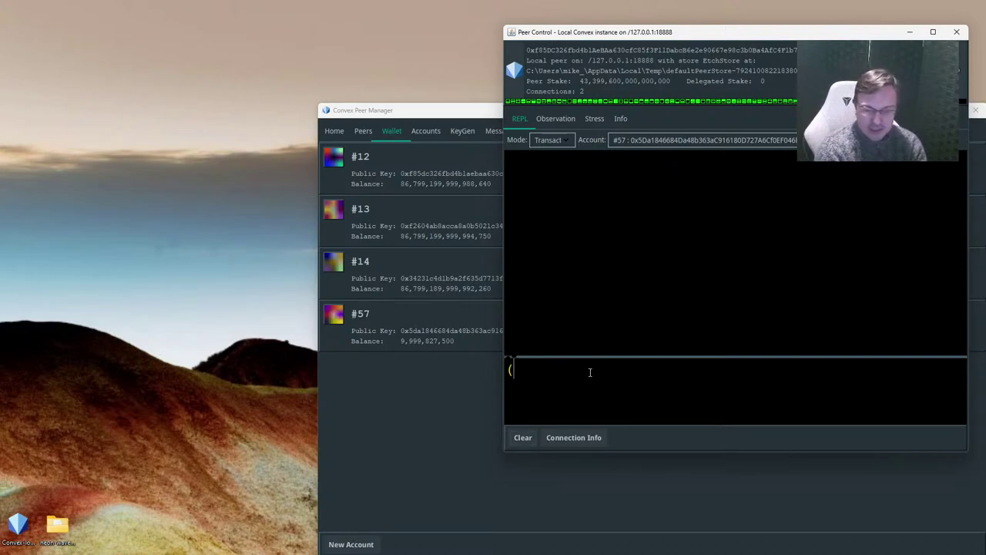
key("BackSpace")
type("*")
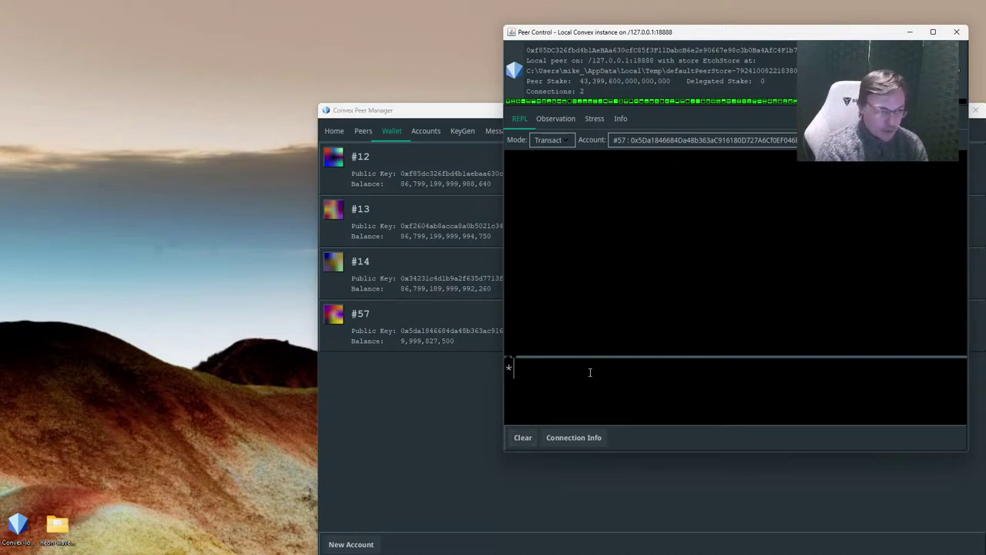
type("balanc")
key("BackSpace")
type("n")
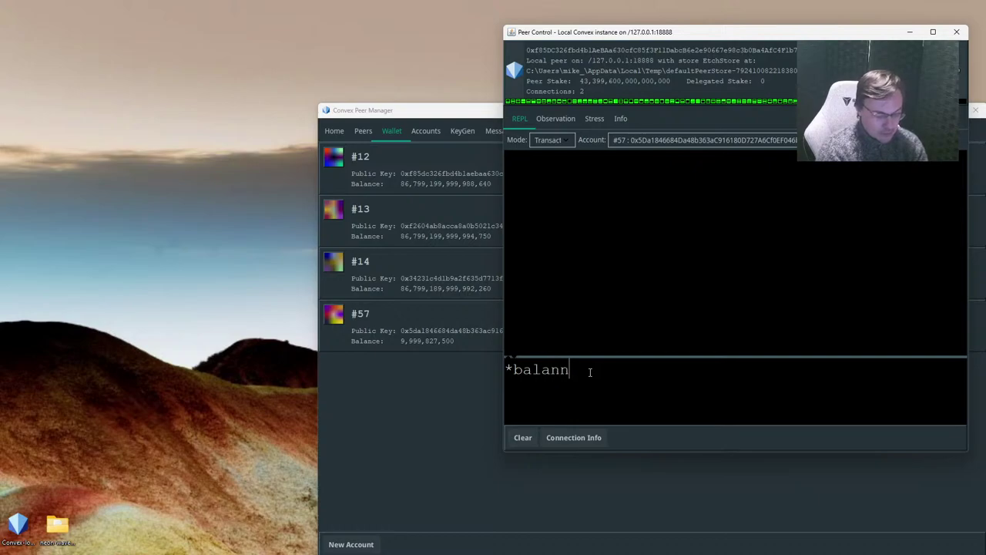
type("ce")
key("BackSpace")
key("BackSpace")
key("BackSpace")
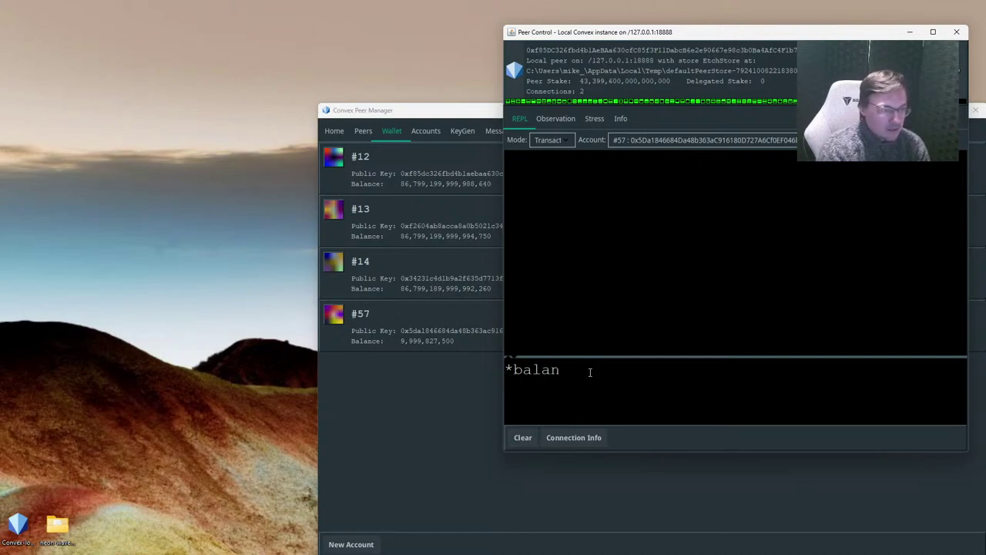
type("ce*")
key("Return")
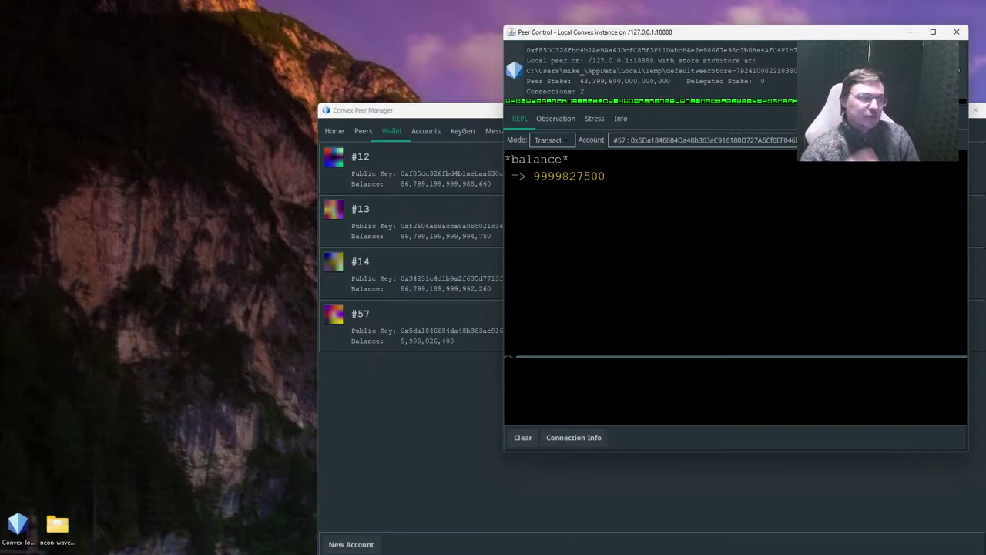
left_click(453, 354)
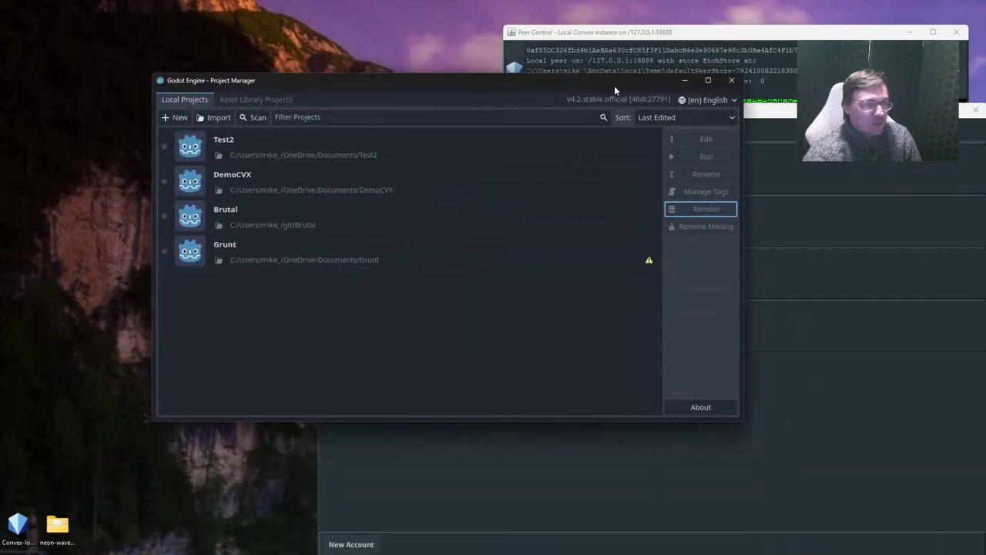
mouse_move(614, 85)
left_mouse_down()
mouse_move(632, 167)
mouse_move(648, 163)
left_mouse_up()
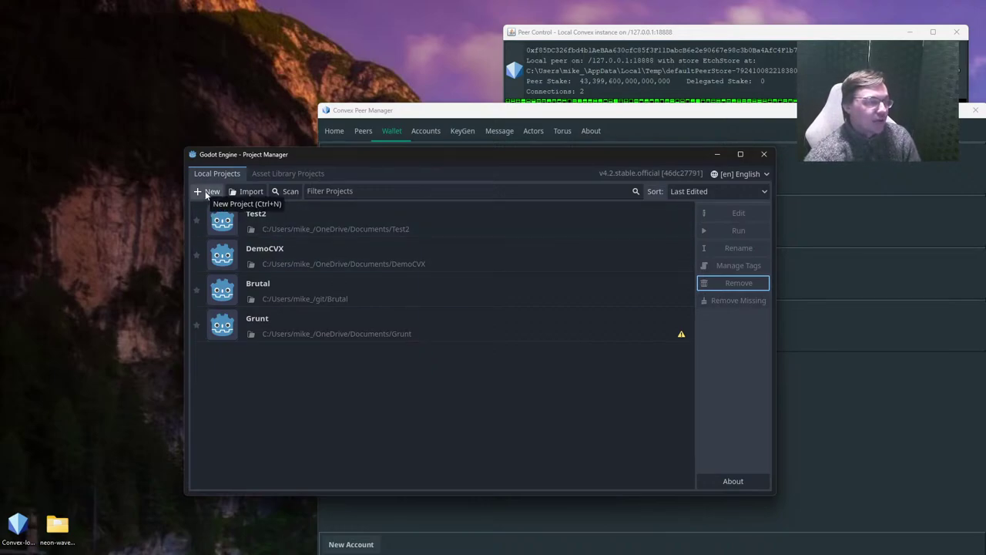
Create a Forward+ project named ConvexLive in its own new folder and open it in the editor.
left_click(206, 193)
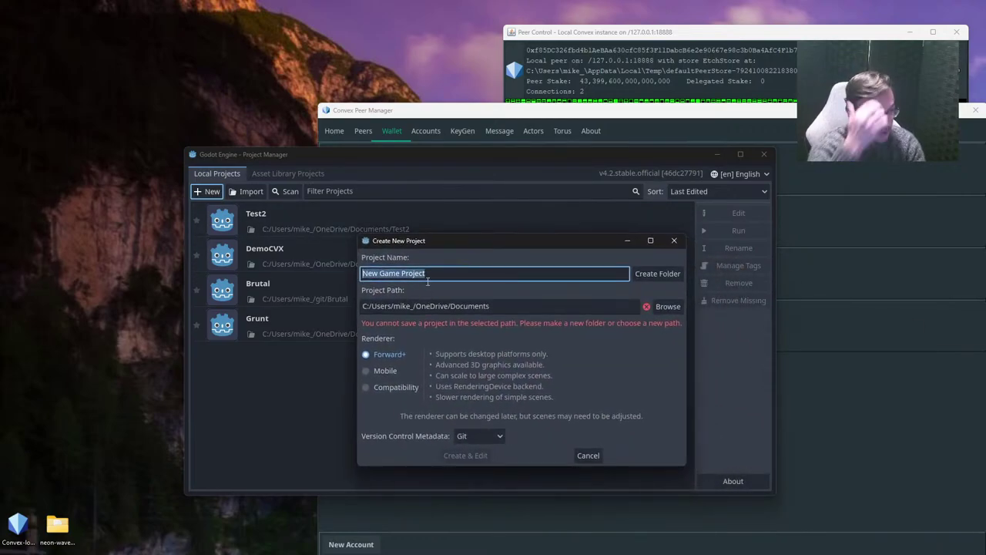
type("C")
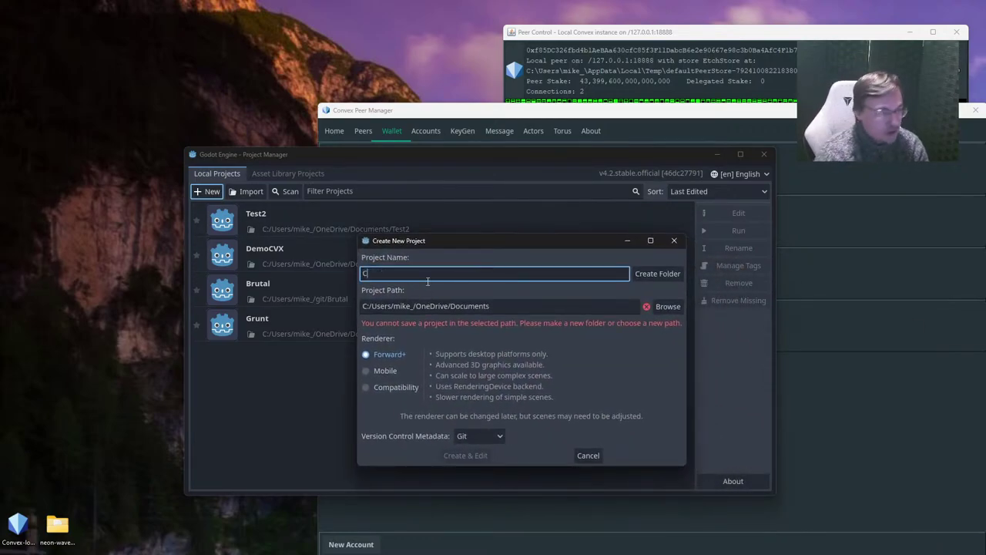
type("onvexL")
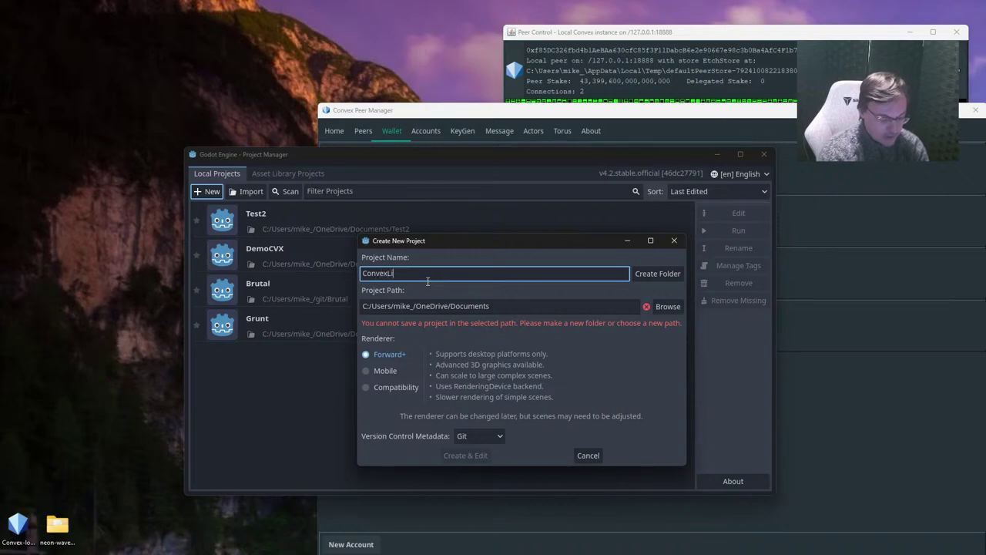
type("ive")
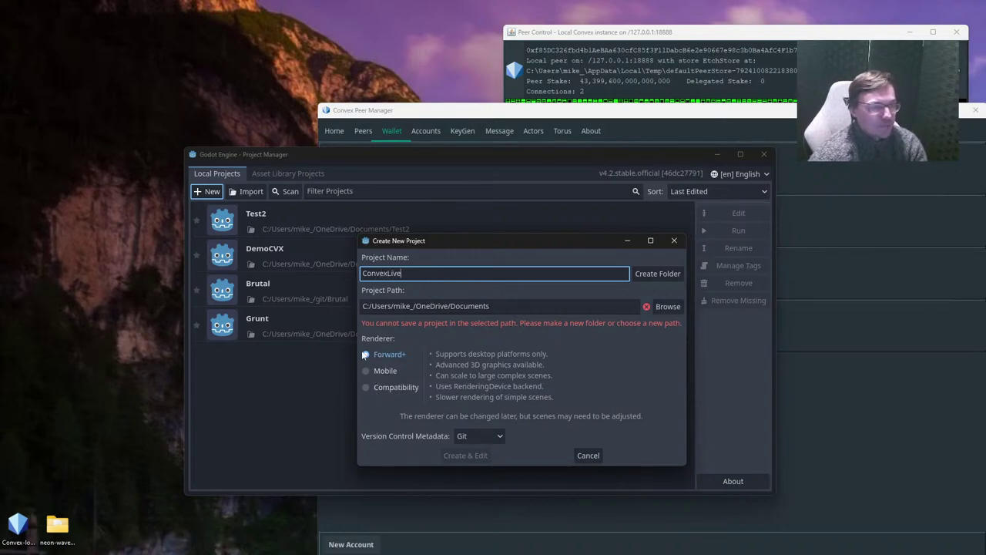
left_click(657, 276)
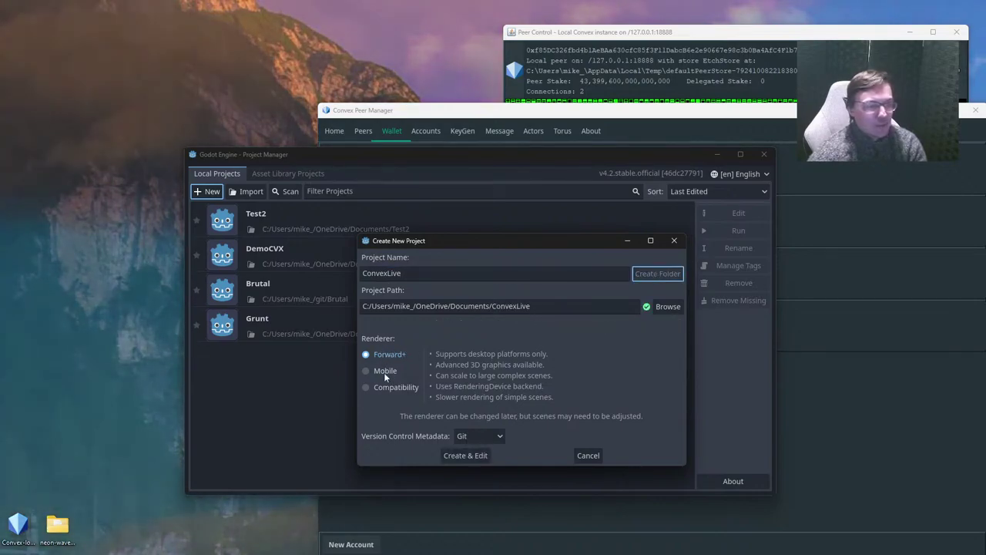
left_click(383, 390)
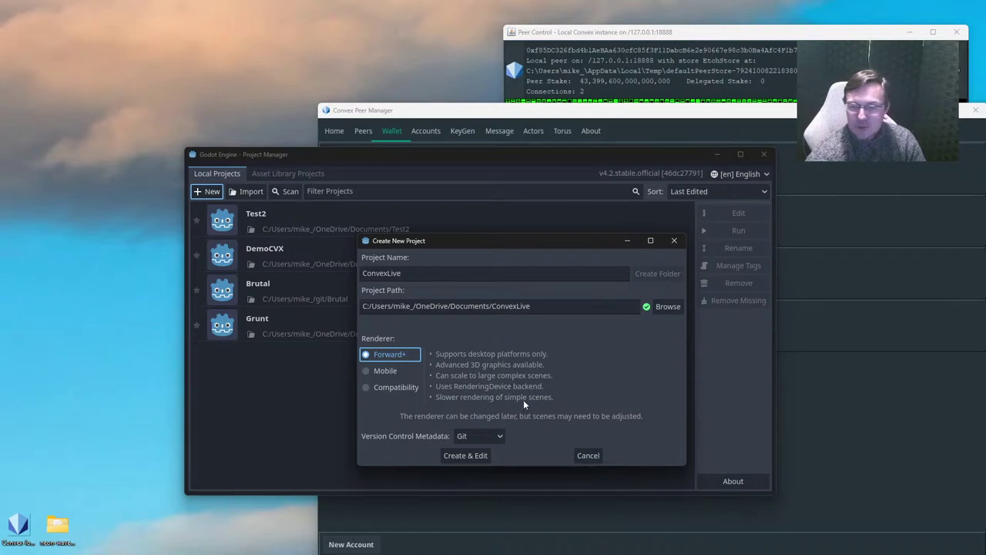
left_click(468, 458)
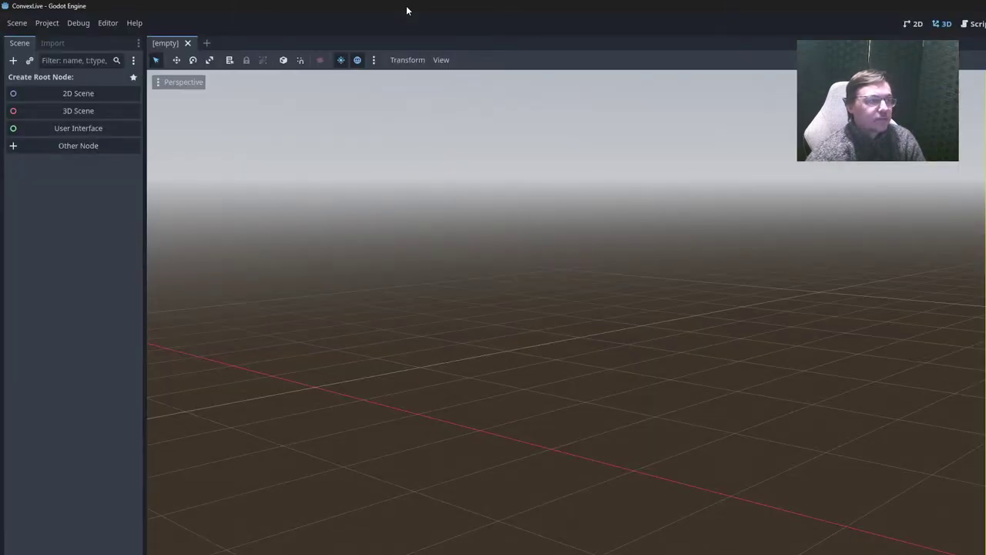
double_click(408, 10)
mouse_move(830, 378)
left_mouse_down()
mouse_move(682, 313)
mouse_move(142, 13)
left_mouse_up()
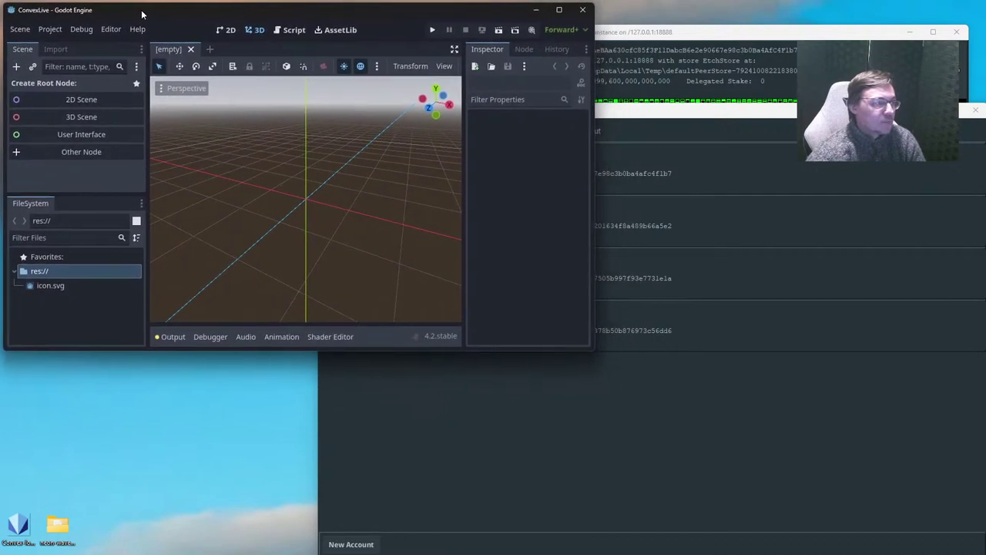
left_click_drag(595, 352, 981, 545)
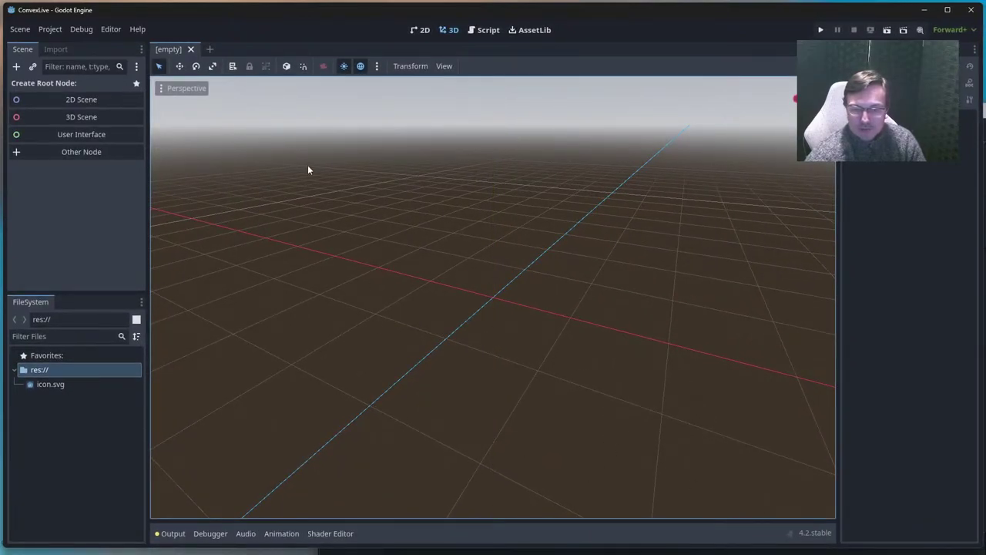
middle_click_drag(506, 305, 472, 233)
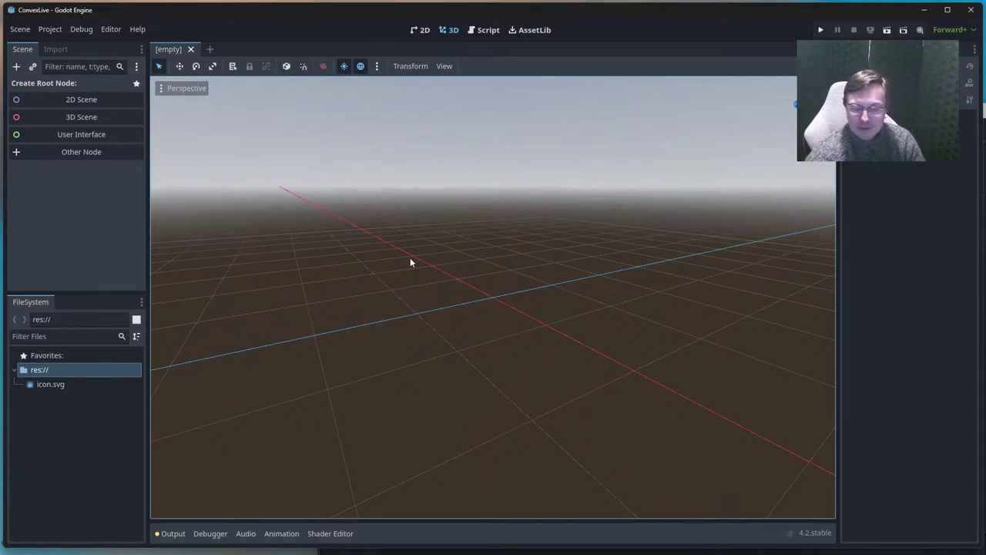
middle_click_drag(410, 263, 462, 260)
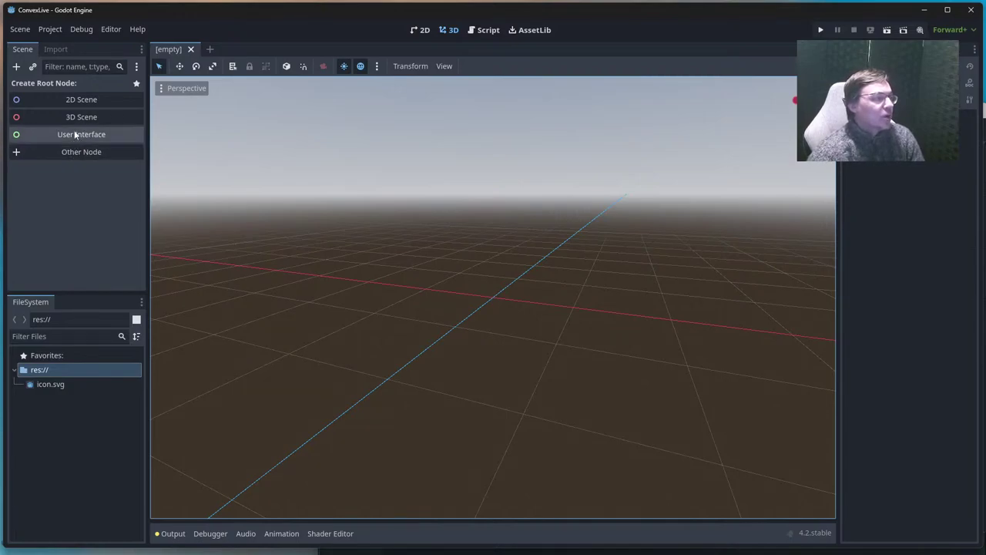
Create a User Interface scene with a Control root and save it as main.tscn.
left_click(76, 134)
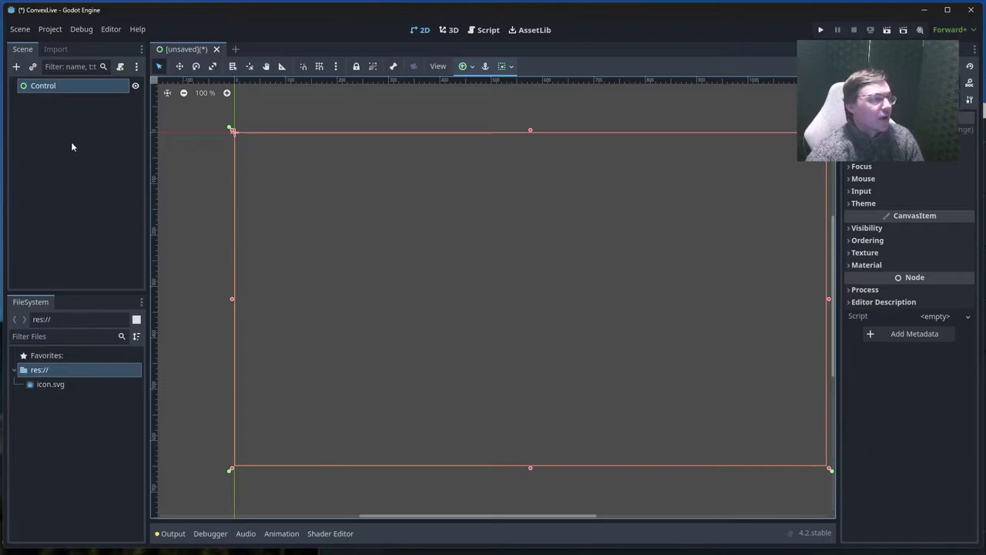
key("ctrl+s")
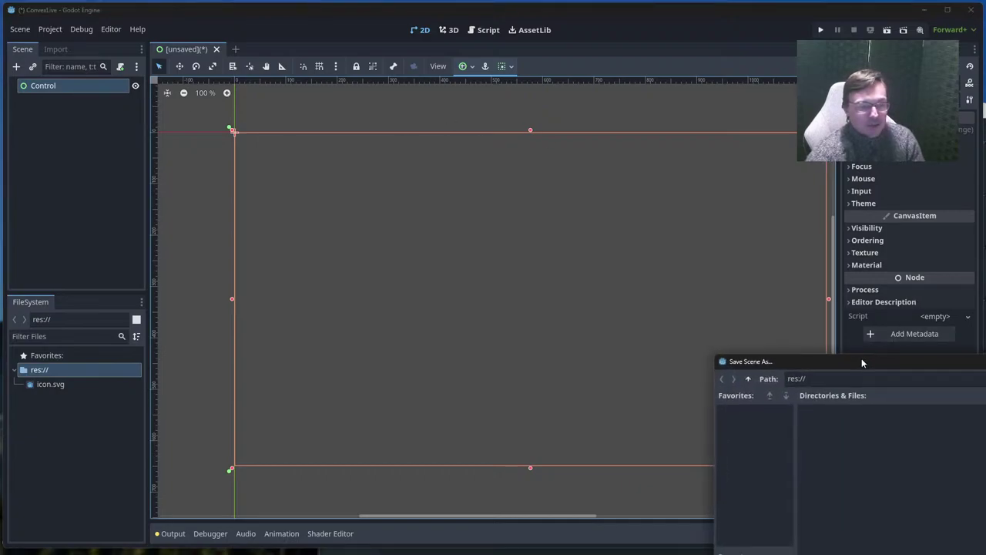
left_click_drag(864, 367, 356, 99)
type("main.tscn")
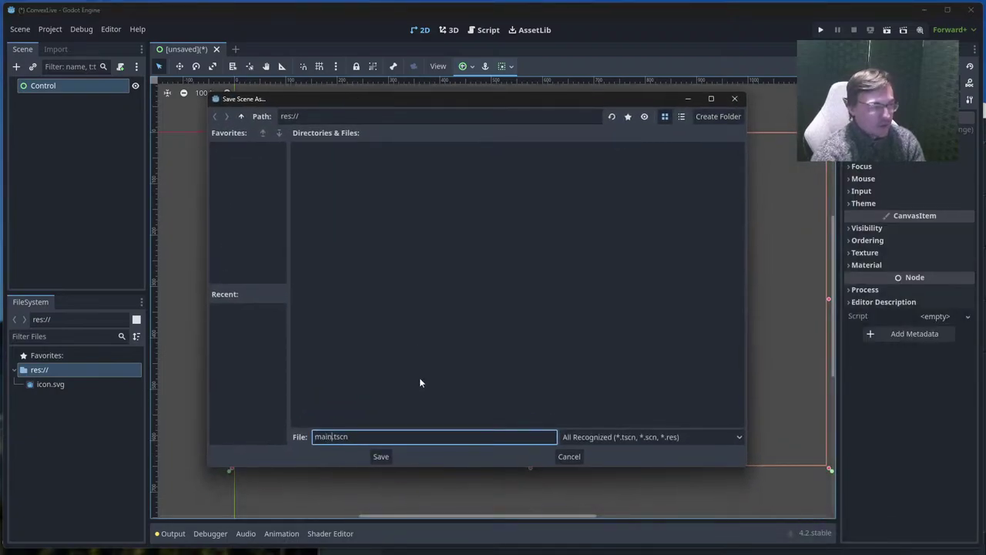
double_click(336, 436)
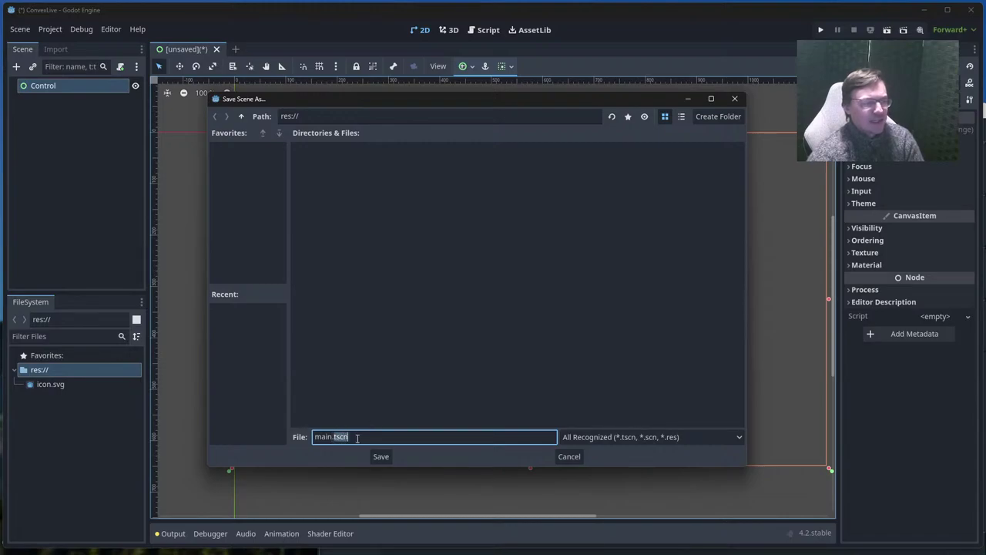
left_click(357, 437)
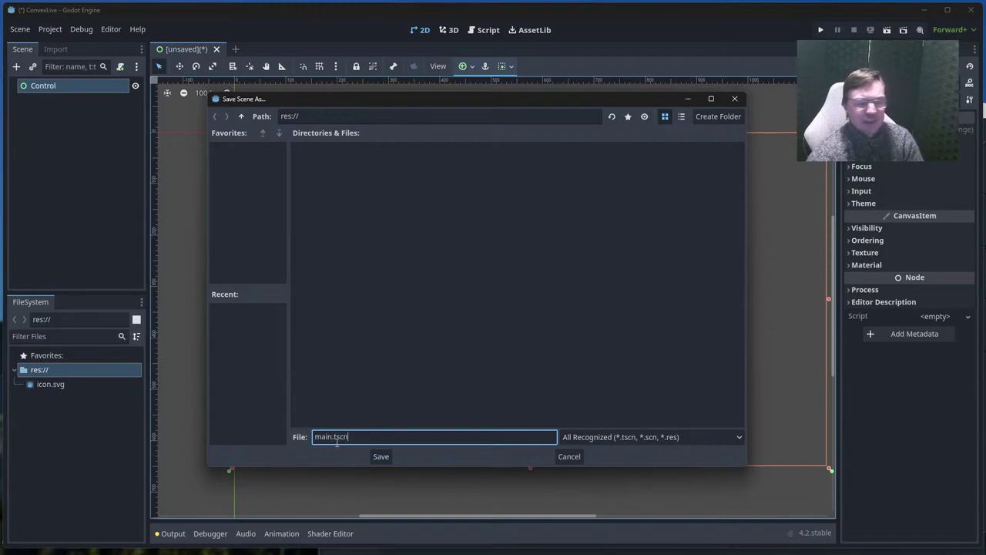
left_click(377, 458)
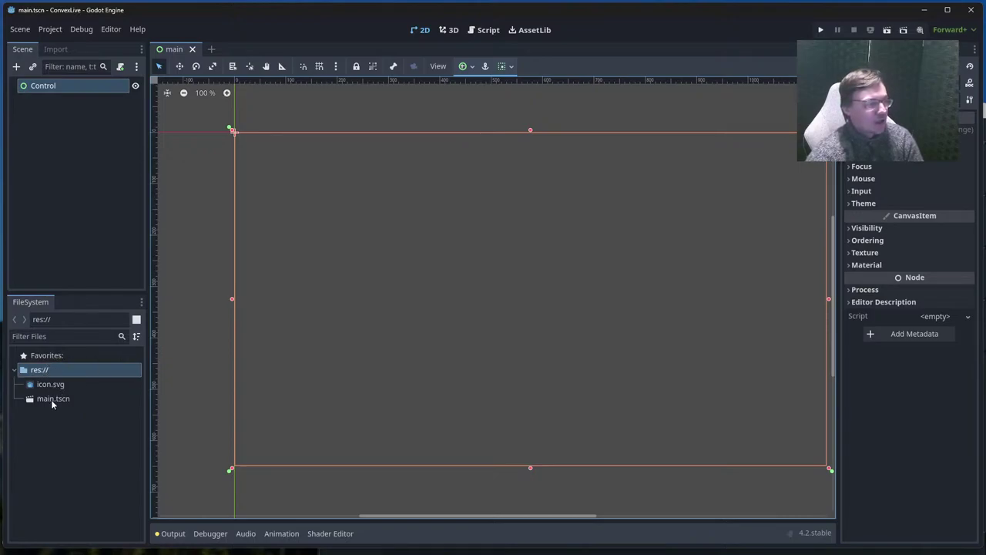
Drop icon.svg into the viewport as an Icon sprite under Control, then run the project.
left_click(51, 399)
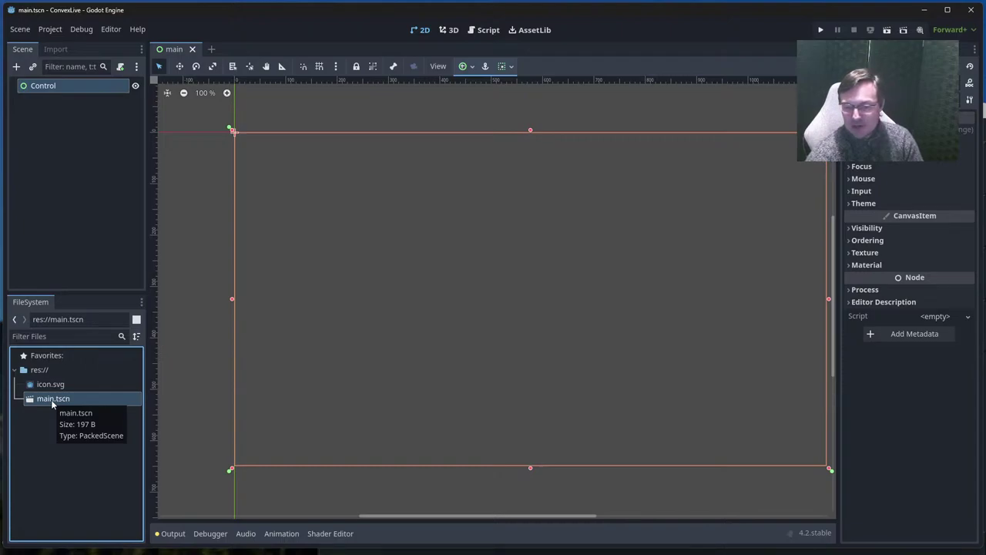
left_click(50, 385)
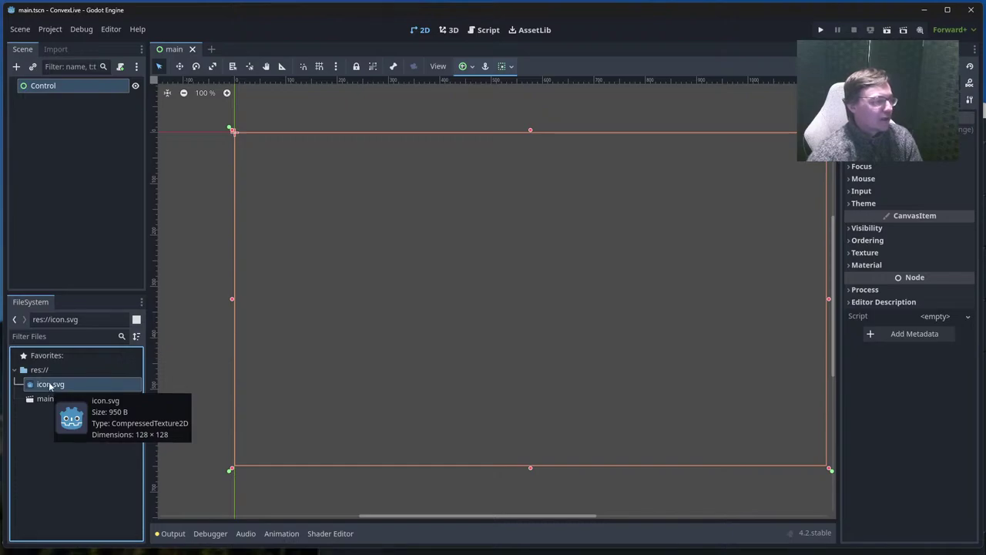
mouse_move(49, 385)
left_mouse_down()
mouse_move(307, 264)
mouse_move(270, 218)
left_mouse_up()
left_click(296, 283)
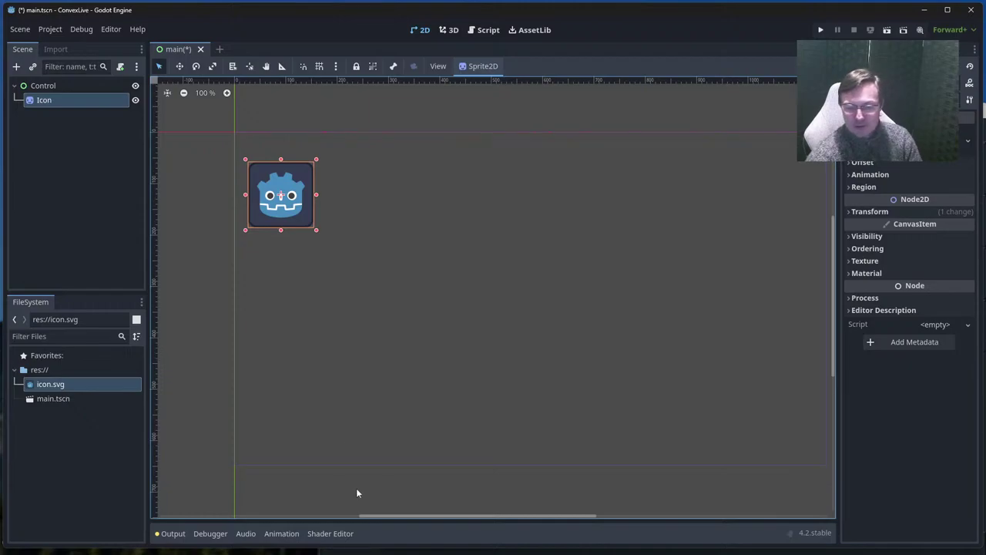
scroll(398, 420, "down", 1)
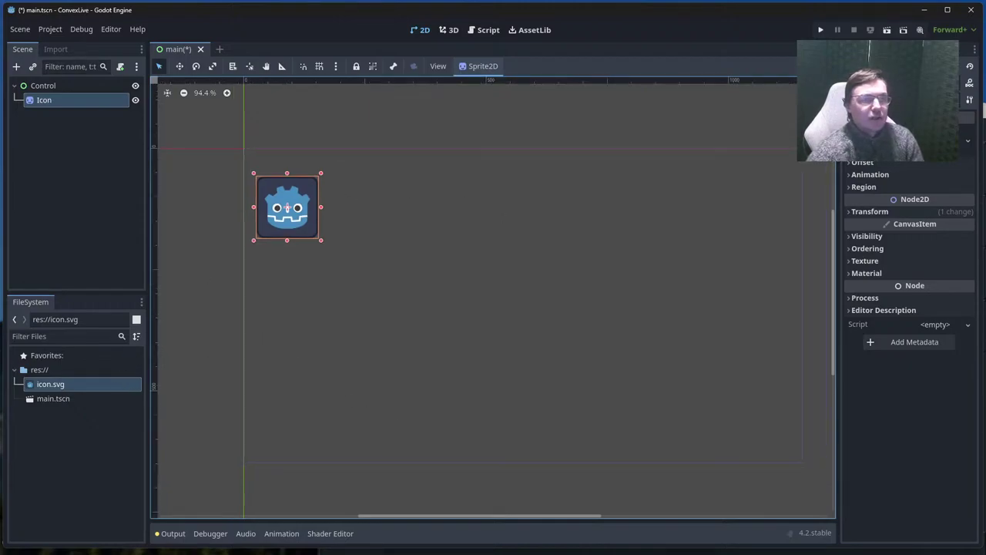
left_click(820, 29)
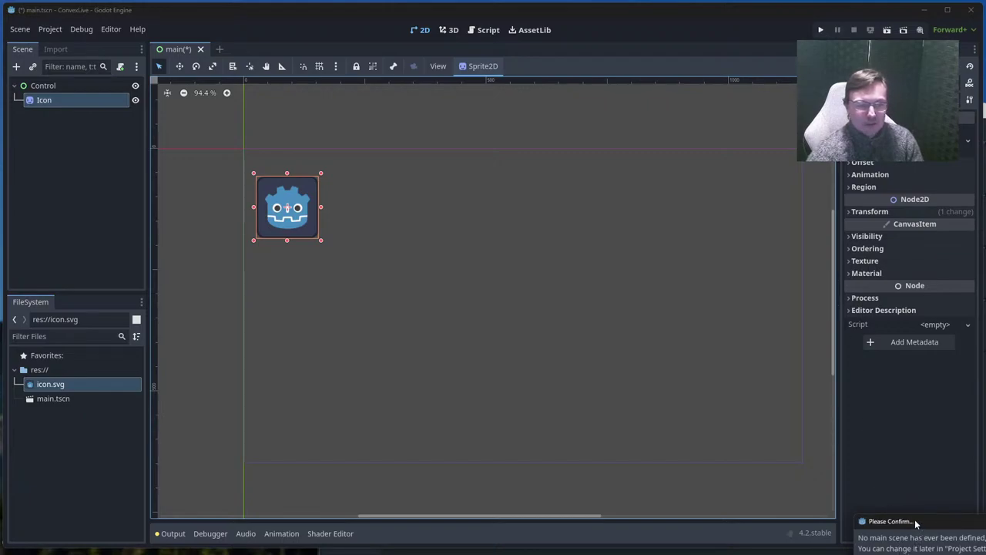
Set main.tscn as the main scene, run the game showing the Godot icon, then stop it.
left_click_drag(863, 521, 712, 389)
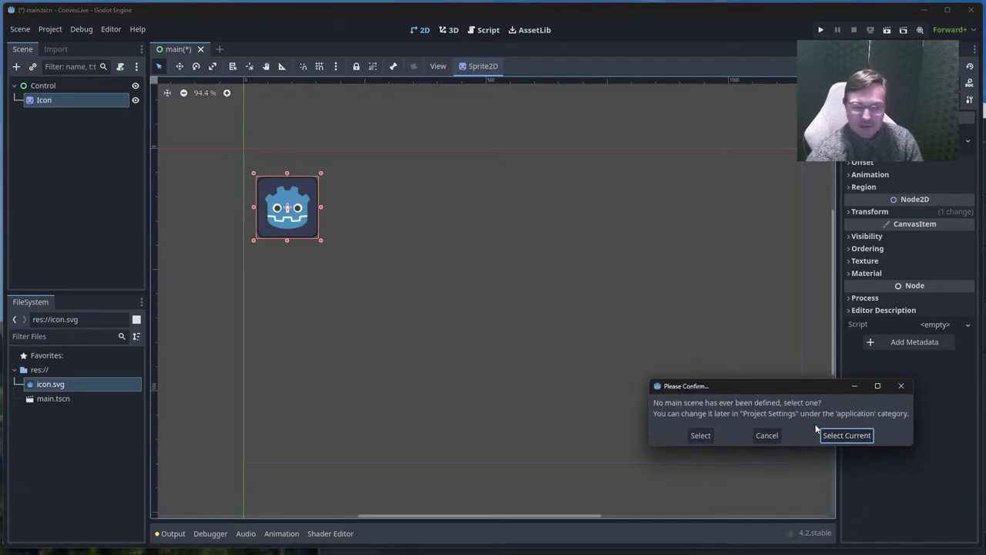
left_click(700, 435)
mouse_move(821, 373)
left_mouse_down()
mouse_move(521, 285)
mouse_move(404, 182)
left_mouse_up()
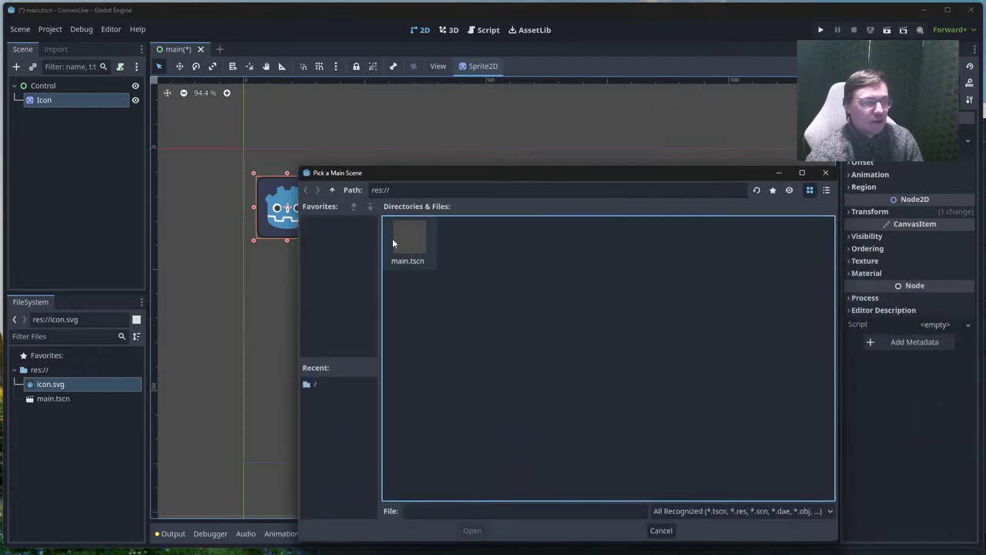
left_click(410, 238)
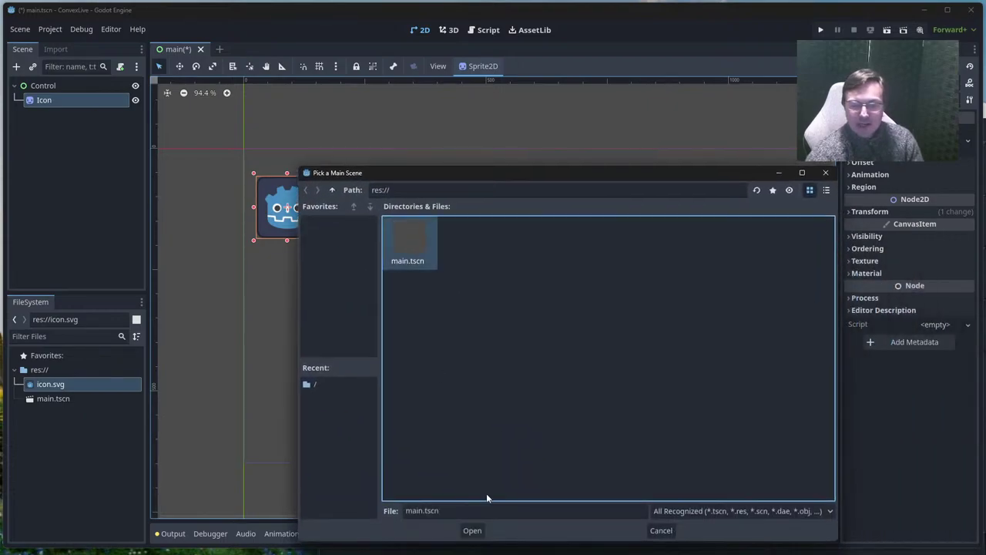
left_click(472, 530)
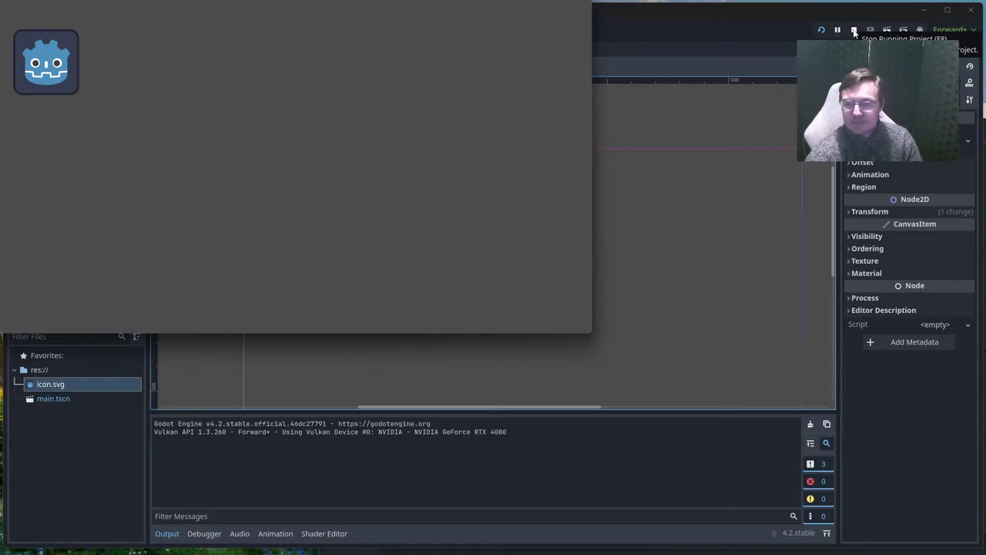
left_click(855, 34)
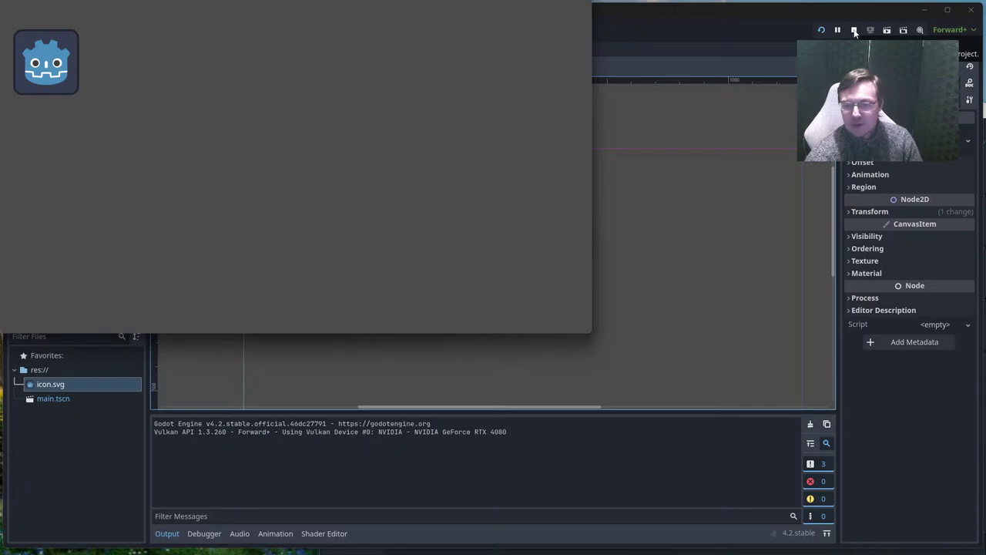
left_click(855, 33)
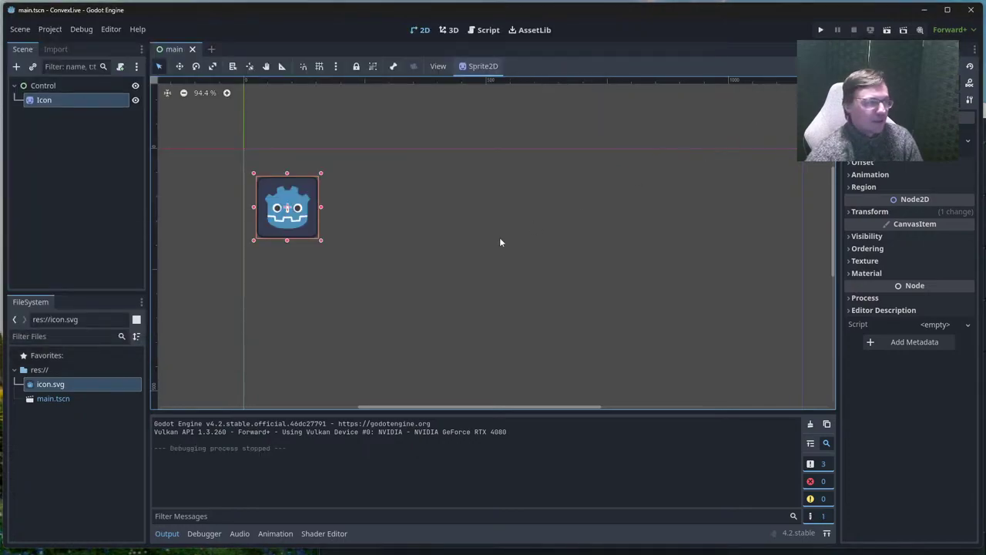
Move the Icon sprite to position (129, 120) in the viewport.
left_click_drag(275, 219, 327, 246)
scroll(582, 290, "down", 1)
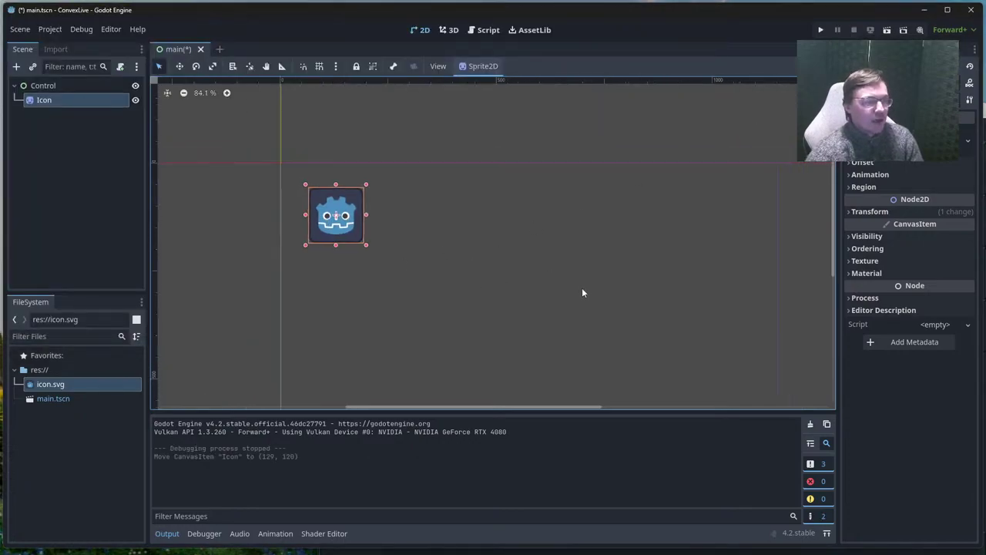
mouse_move(833, 250)
left_mouse_down()
mouse_move(833, 285)
mouse_move(833, 277)
left_mouse_up()
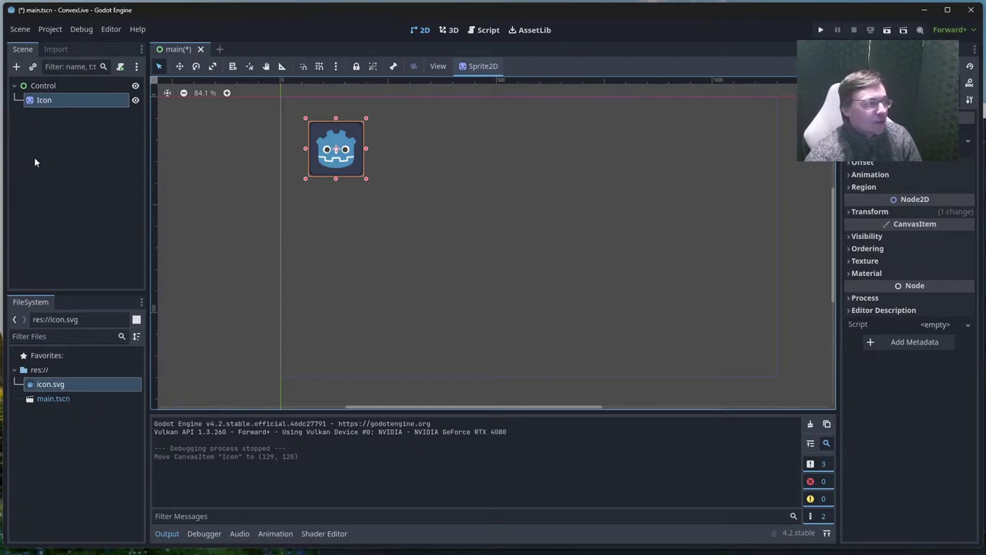
left_click(40, 90)
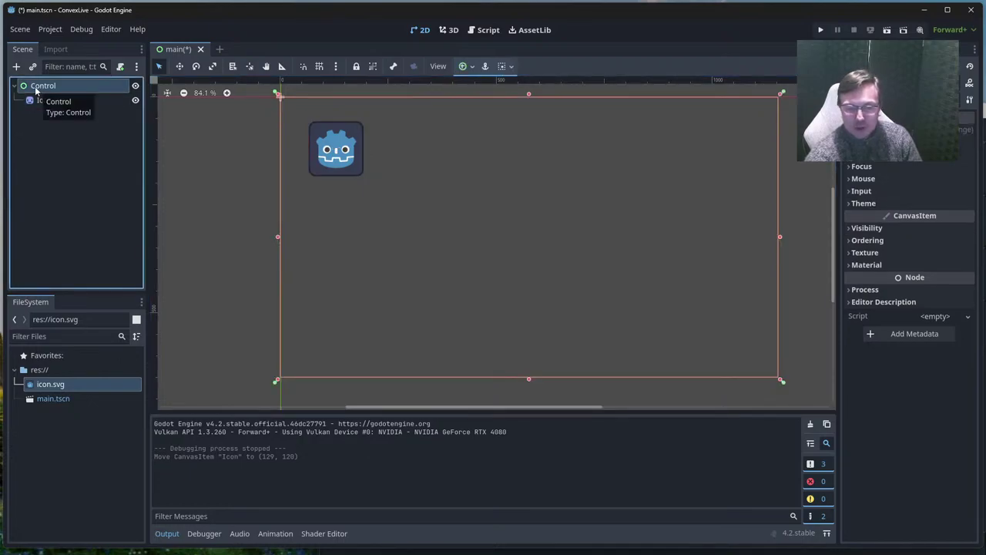
left_click(37, 106)
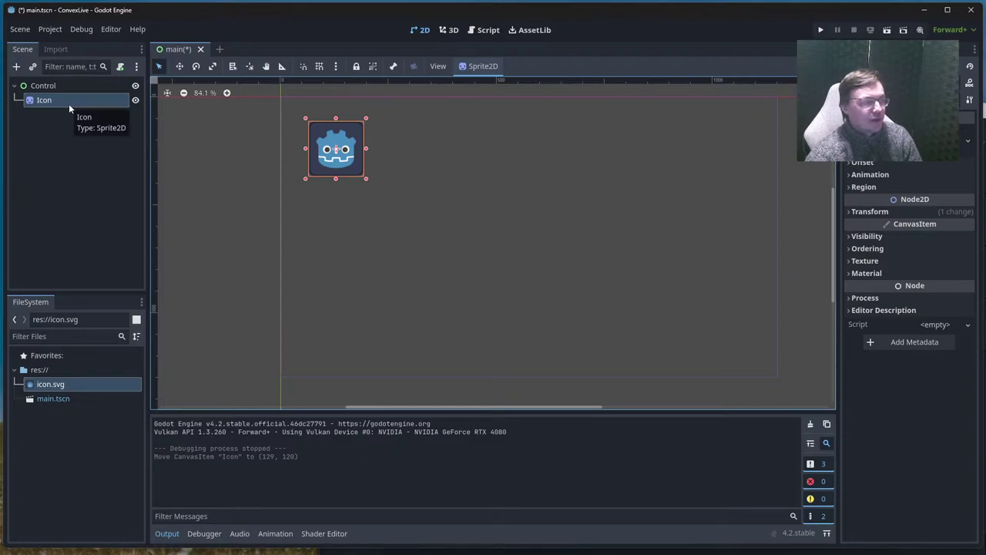
left_click(44, 87)
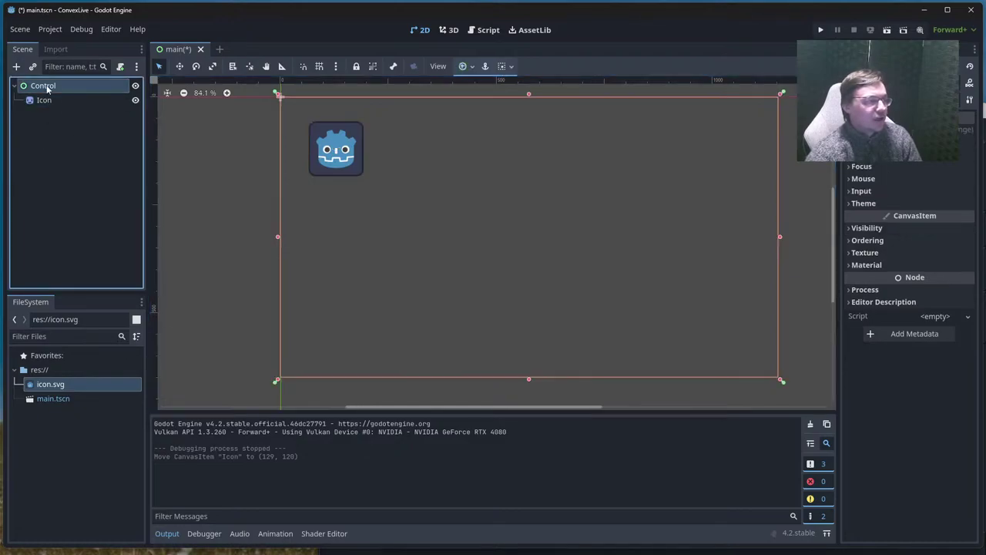
Add a Panel node as a child of the Control root node.
right_click(47, 90)
left_click(83, 92)
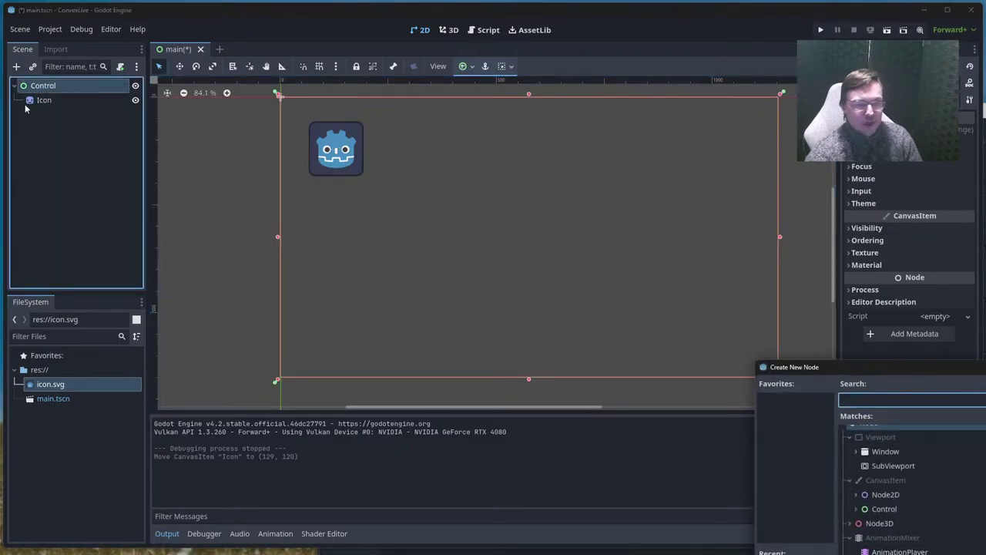
left_click_drag(836, 366, 388, 141)
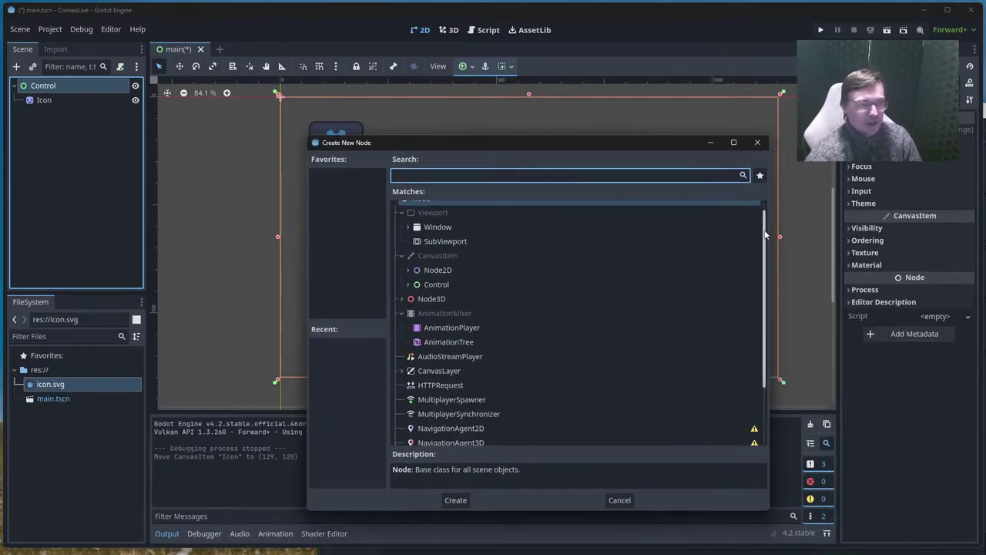
left_click_drag(765, 235, 763, 193)
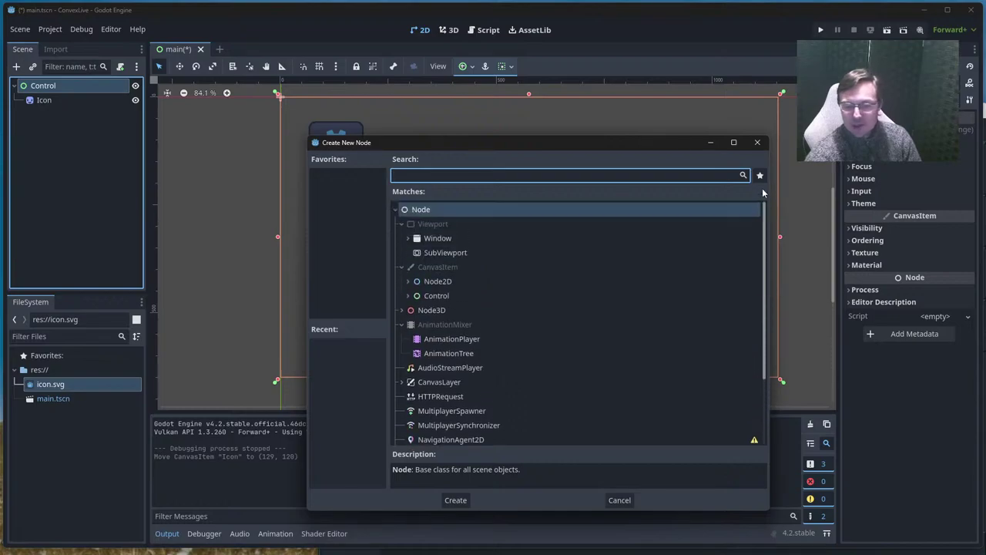
scroll(625, 355, "down", 3)
scroll(624, 355, "up", 3)
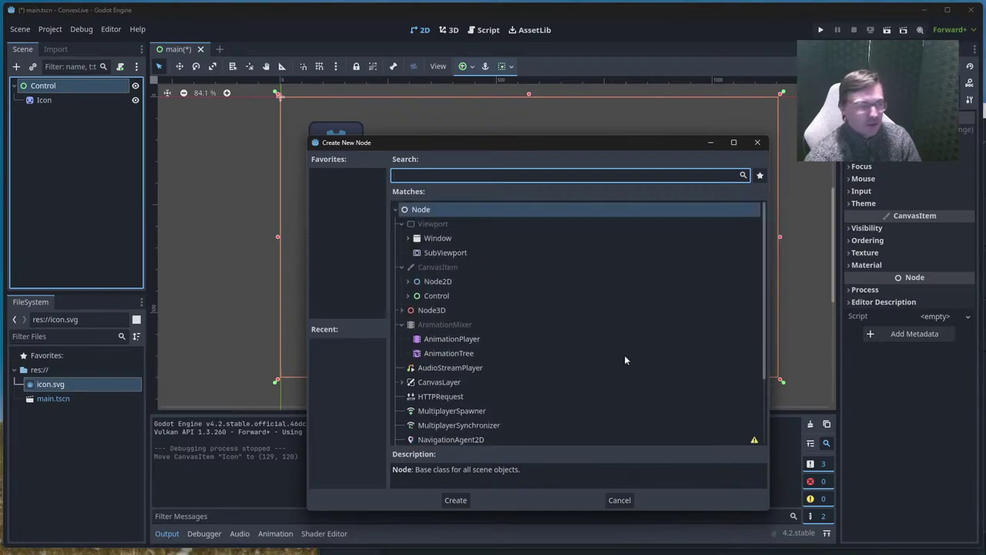
left_click(408, 296)
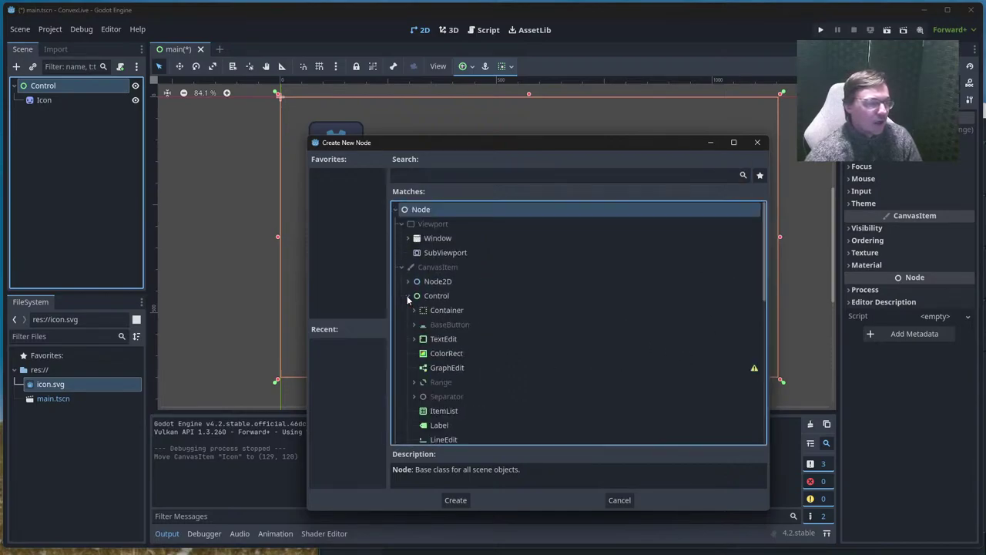
scroll(546, 362, "down", 5)
left_click(440, 363)
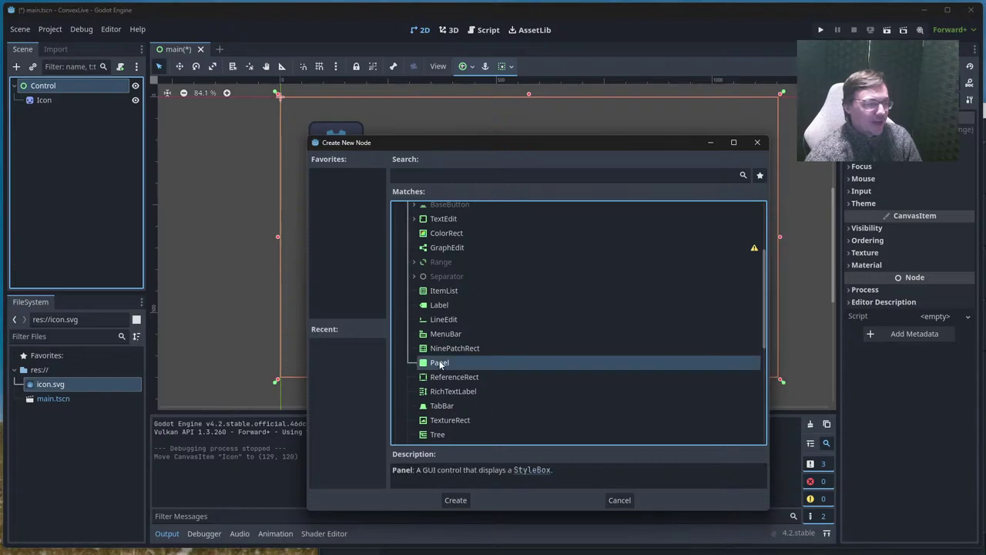
left_click(456, 500)
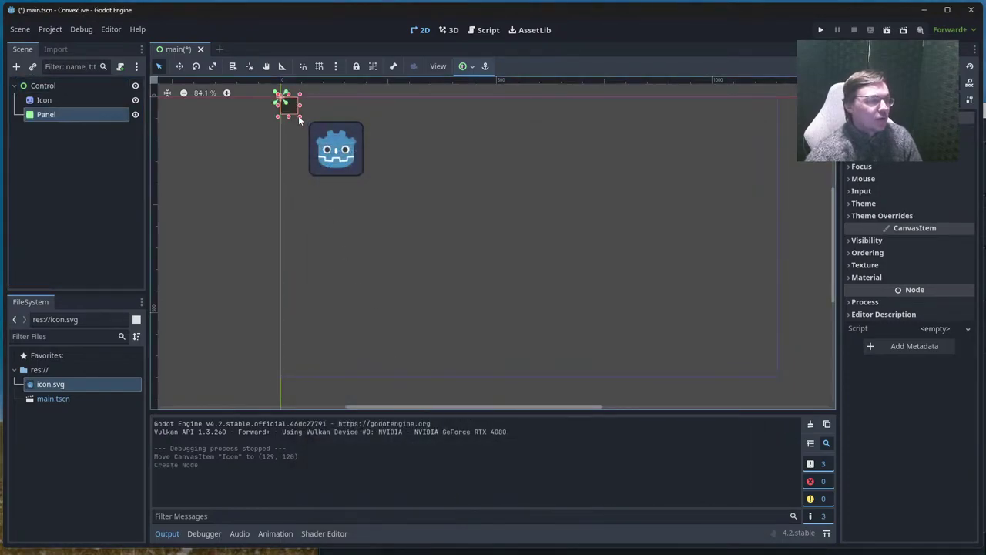
Enlarge the Panel to 1133×631 and anchor it to fill its parent.
left_click_drag(300, 119, 772, 372)
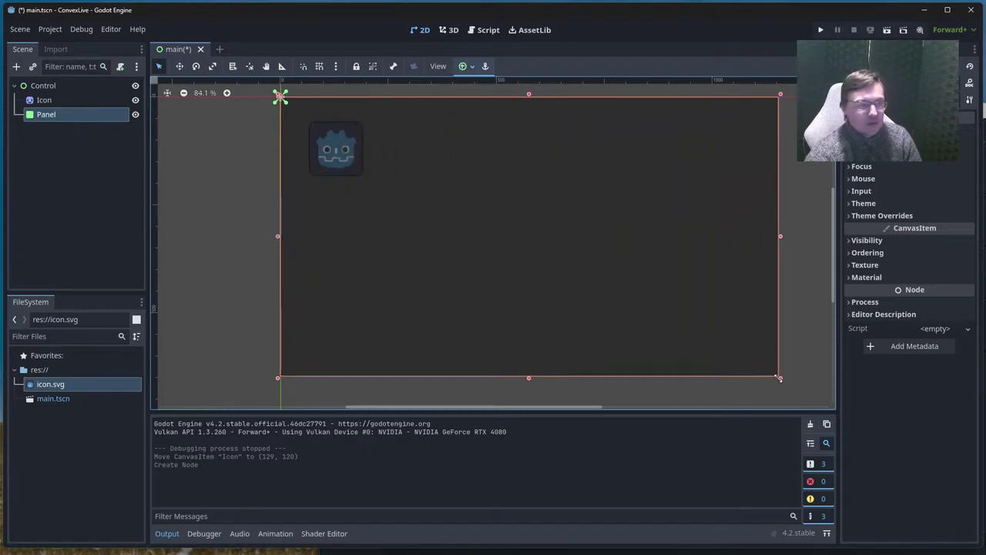
left_click(467, 66)
left_click(524, 157)
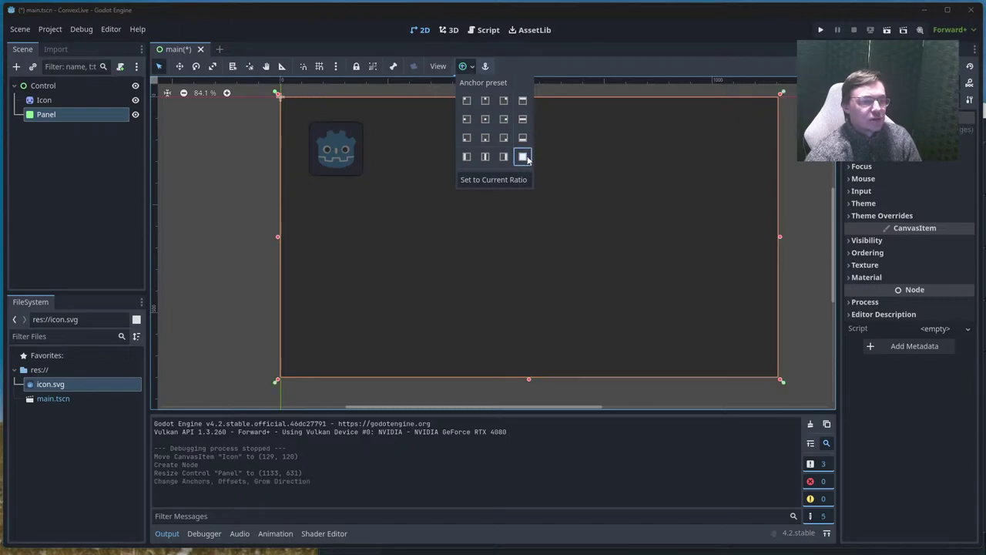
left_click(793, 305)
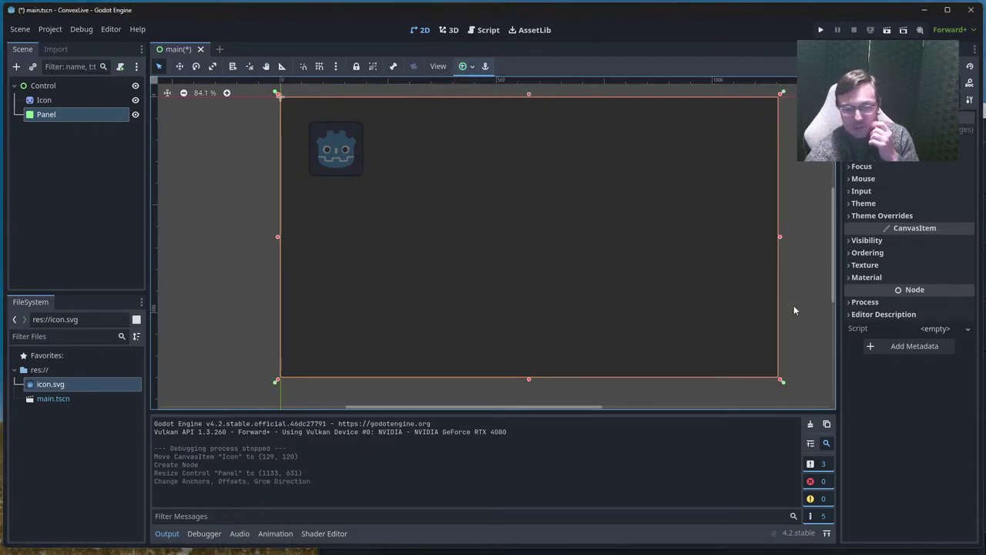
Reparent the Icon under Panel and move it to (111, 114) near the top-left.
left_click(46, 100)
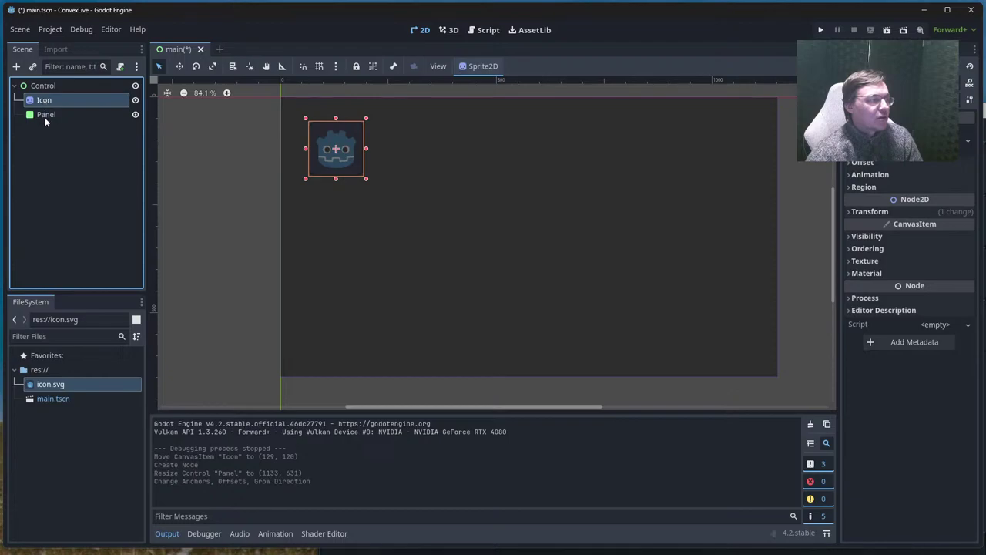
left_click(45, 117)
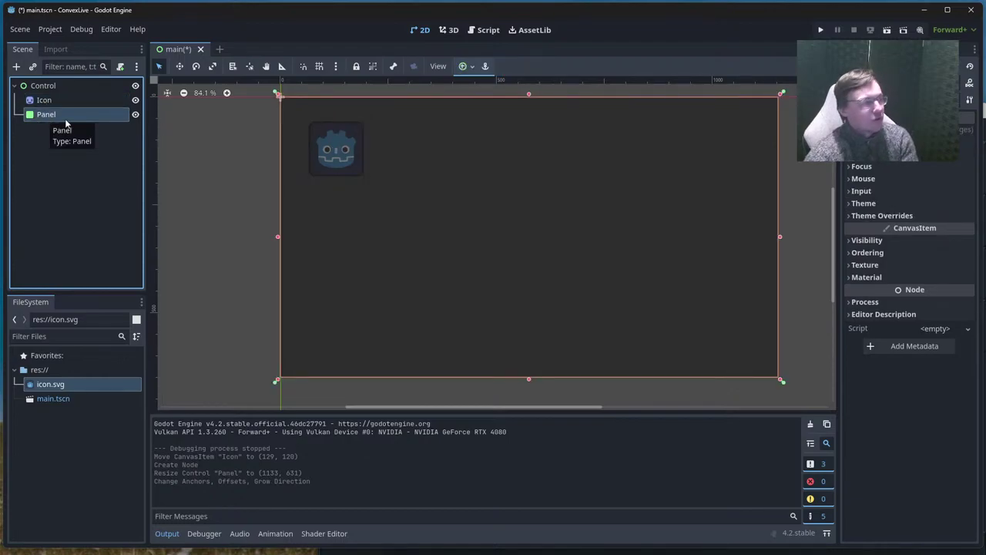
left_click_drag(59, 102, 53, 116)
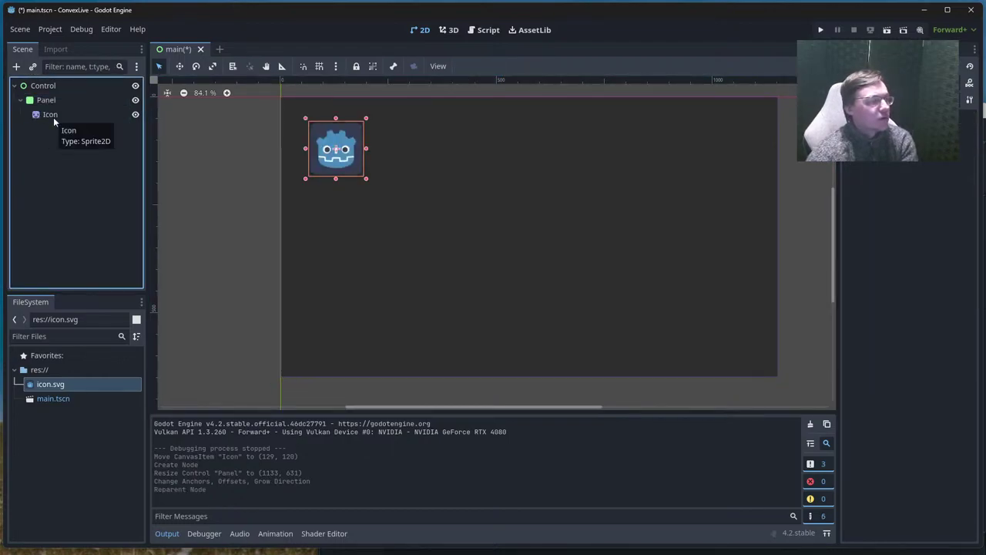
left_click(53, 116)
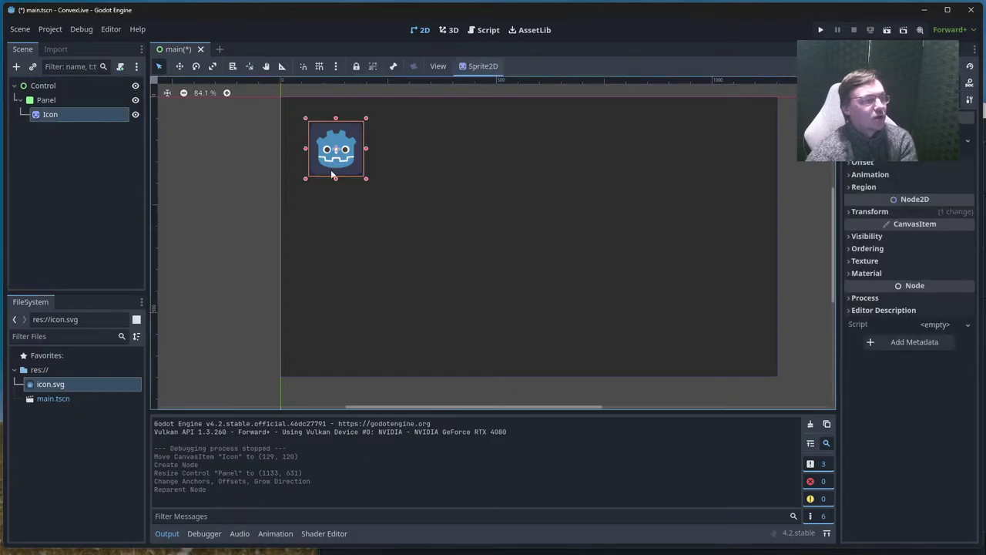
mouse_move(319, 169)
left_mouse_down()
mouse_move(319, 152)
mouse_move(311, 158)
left_mouse_up()
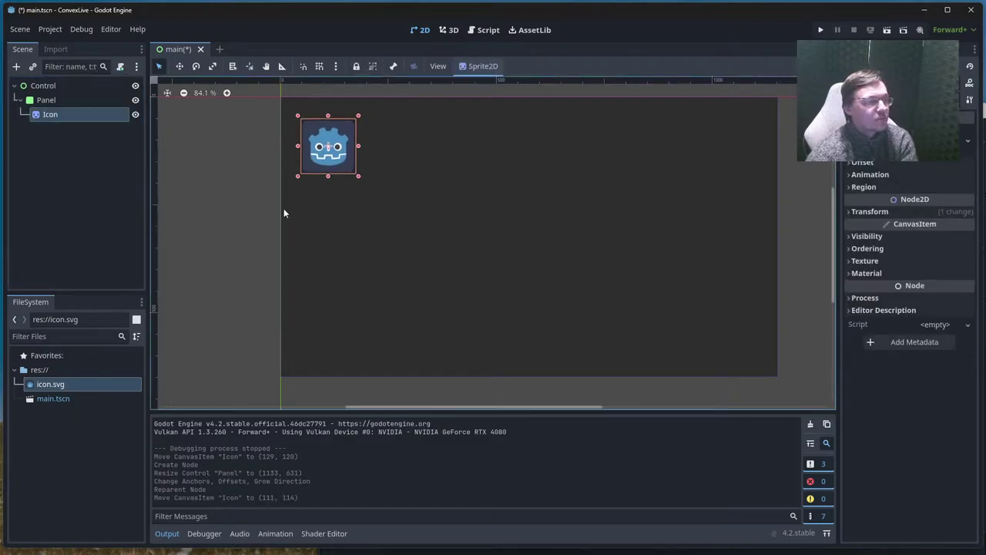
left_click(218, 203)
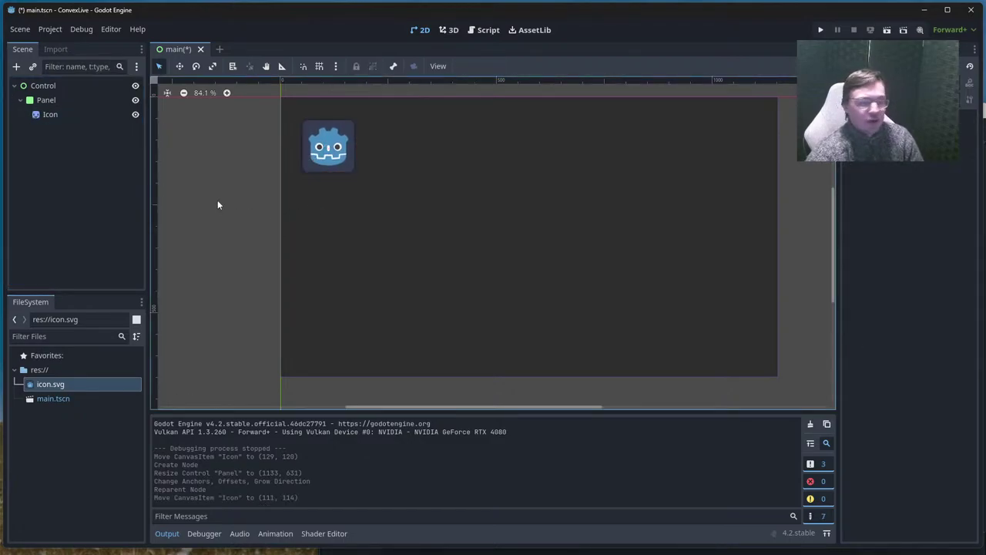
left_click(53, 115)
left_click(334, 202)
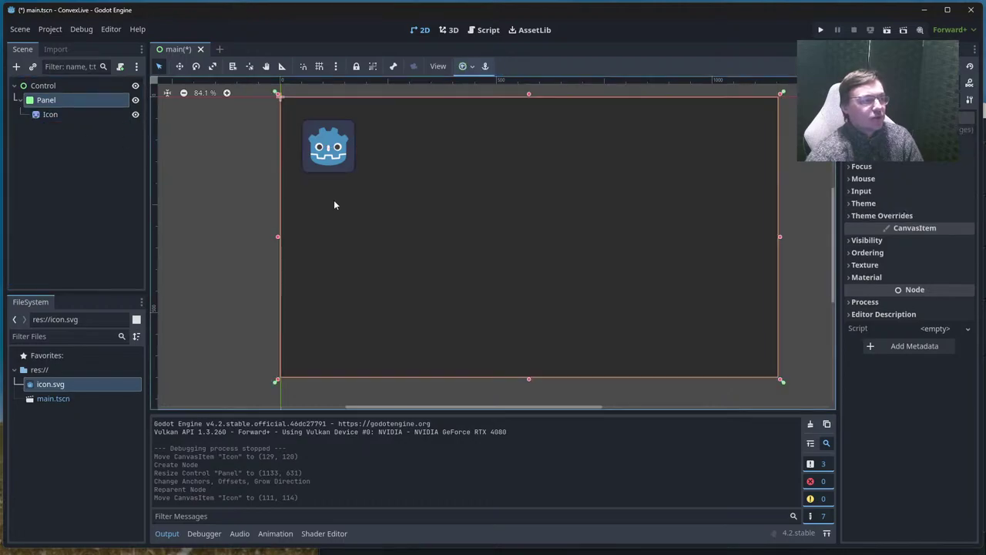
Test-run the scene, then import Convex-logo-300.png from the desktop into the FileSystem.
left_click(821, 30)
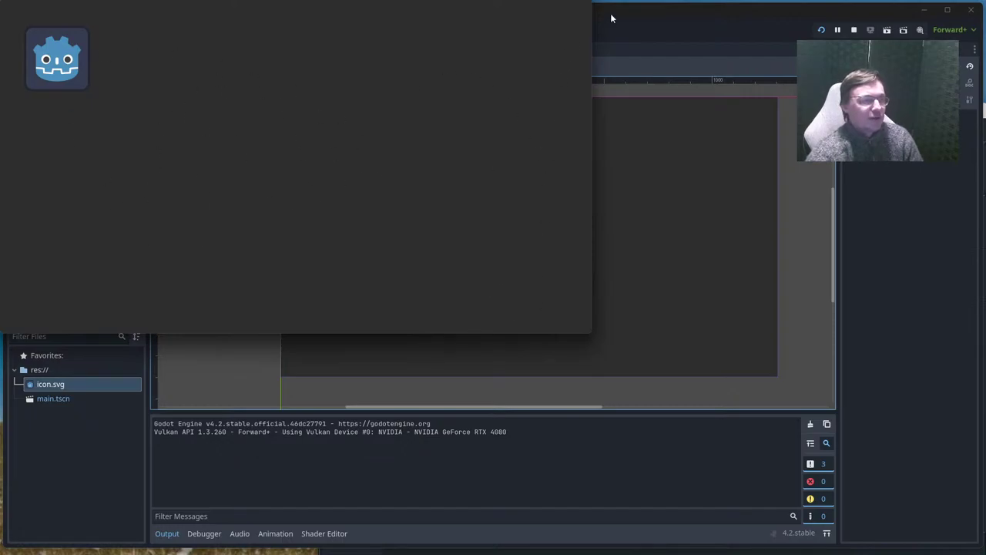
left_click(854, 30)
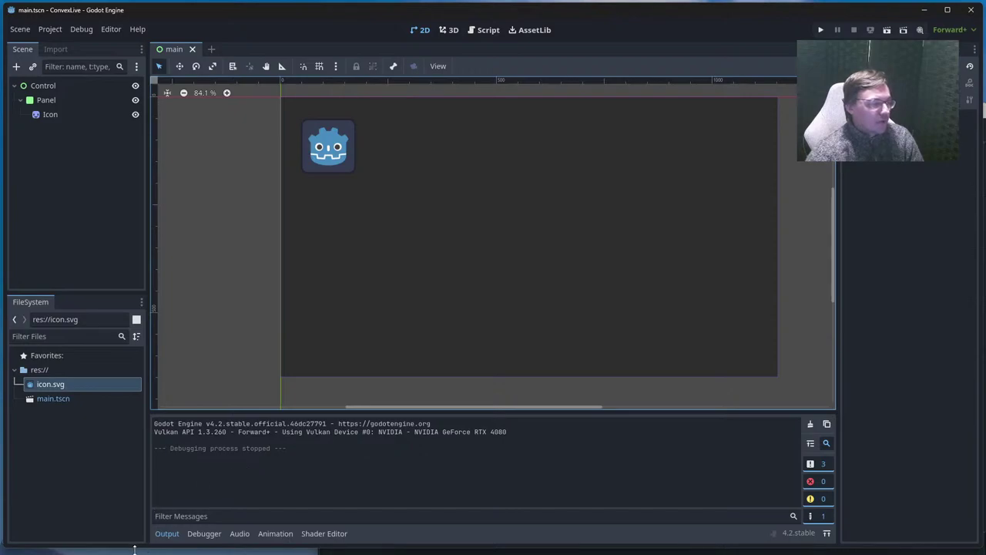
mouse_move(134, 549)
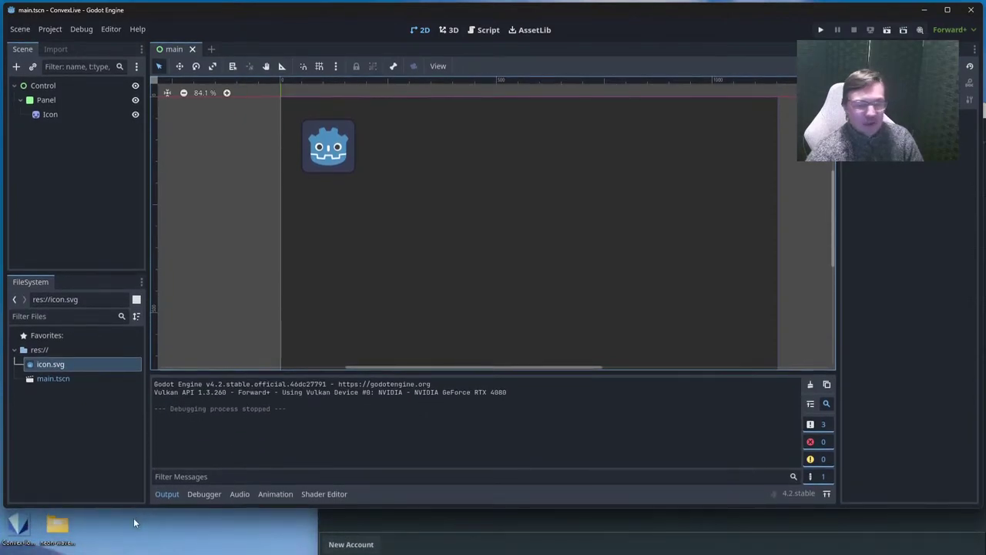
left_click(28, 541)
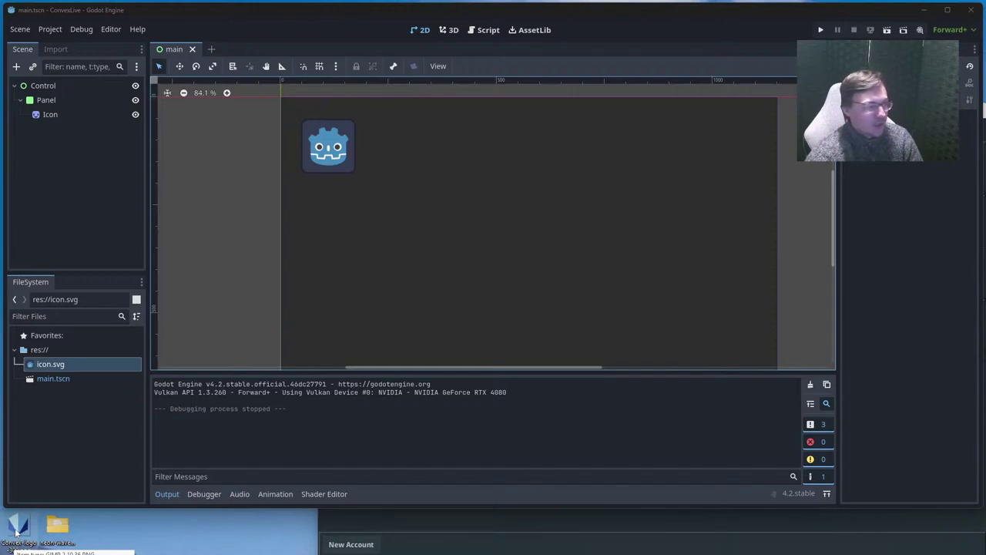
left_click_drag(30, 495, 58, 398)
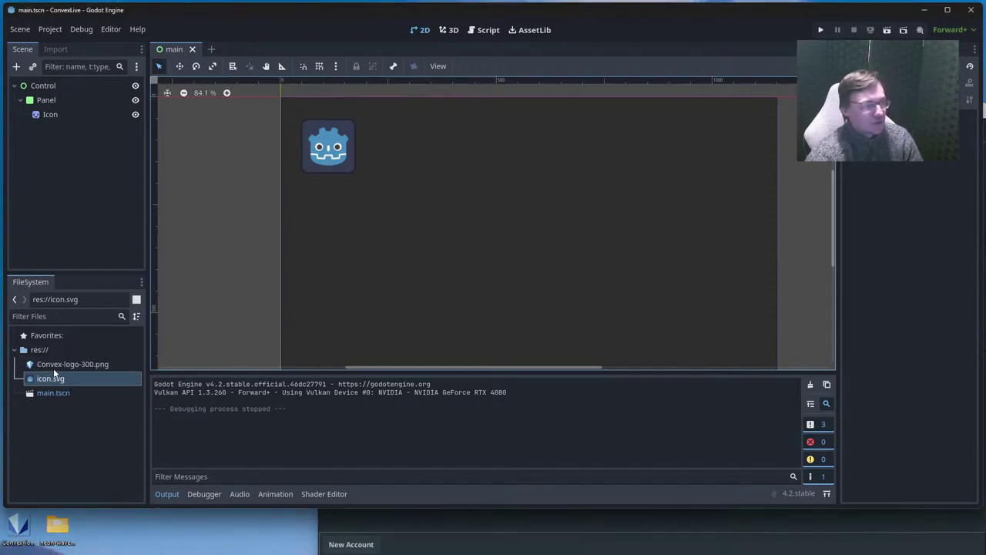
left_click(51, 367)
Place the Convex logo scaled to 0.44 at (80, 233) below the Icon and nest it under Panel.
mouse_move(51, 370)
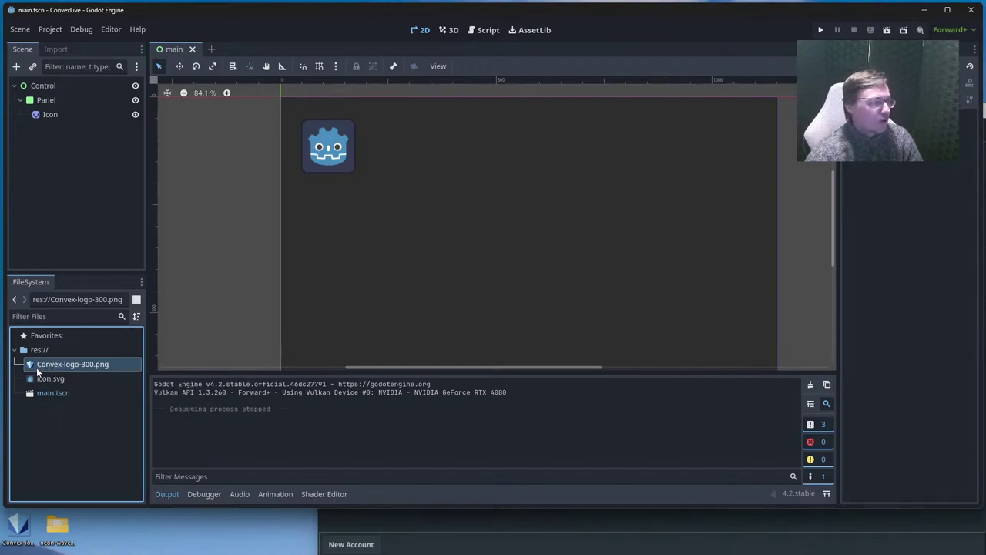
mouse_move(37, 365)
left_mouse_down()
mouse_move(218, 281)
mouse_move(358, 249)
left_mouse_up()
left_click(393, 307)
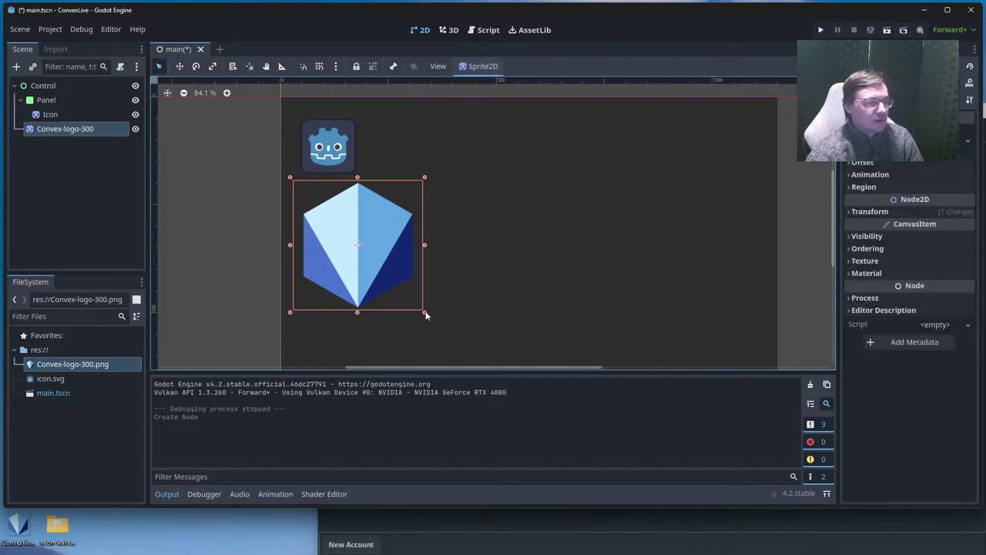
left_click_drag(426, 313, 337, 241)
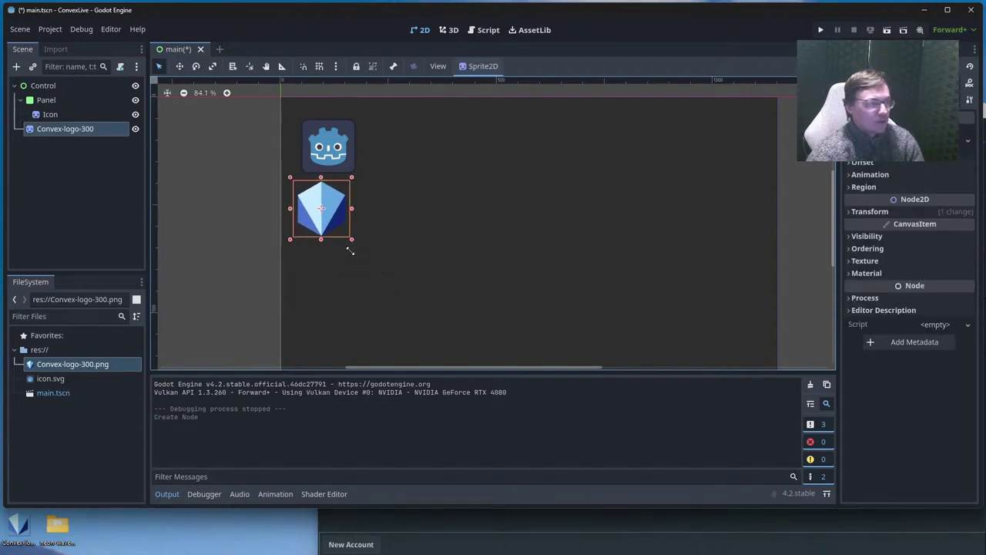
mouse_move(336, 240)
left_mouse_down()
mouse_move(353, 245)
mouse_move(344, 228)
left_mouse_up()
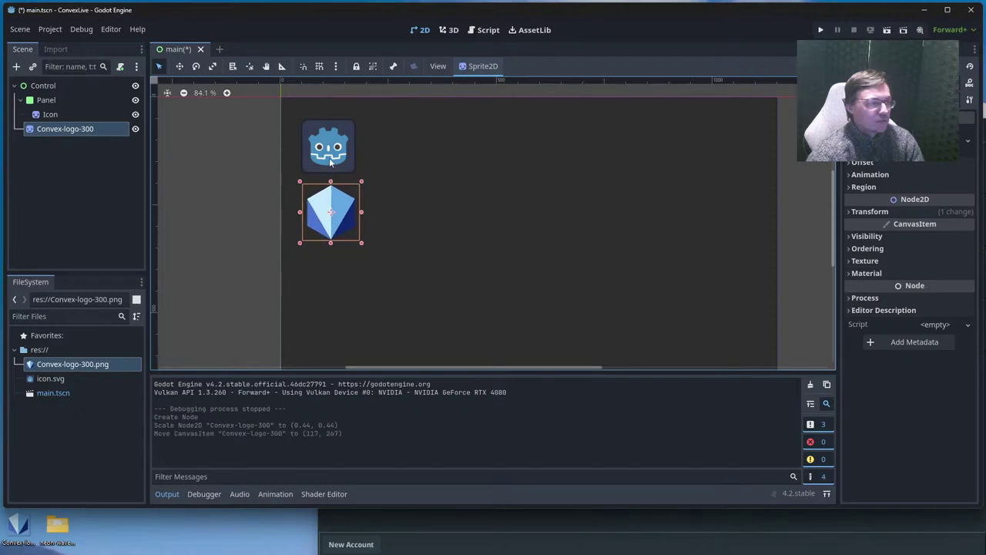
mouse_move(326, 129)
left_mouse_down()
mouse_move(332, 146)
mouse_move(314, 124)
left_mouse_up()
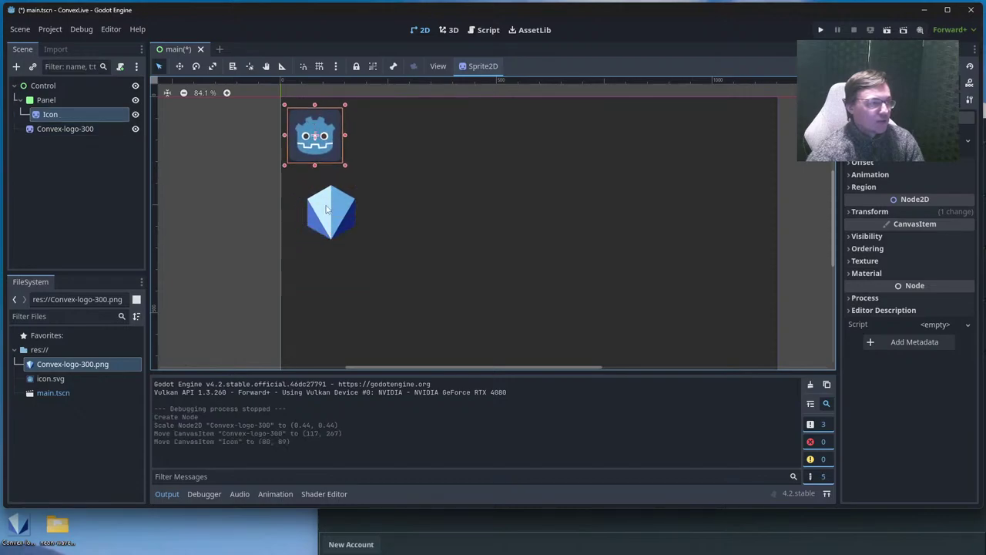
left_click_drag(340, 225, 324, 209)
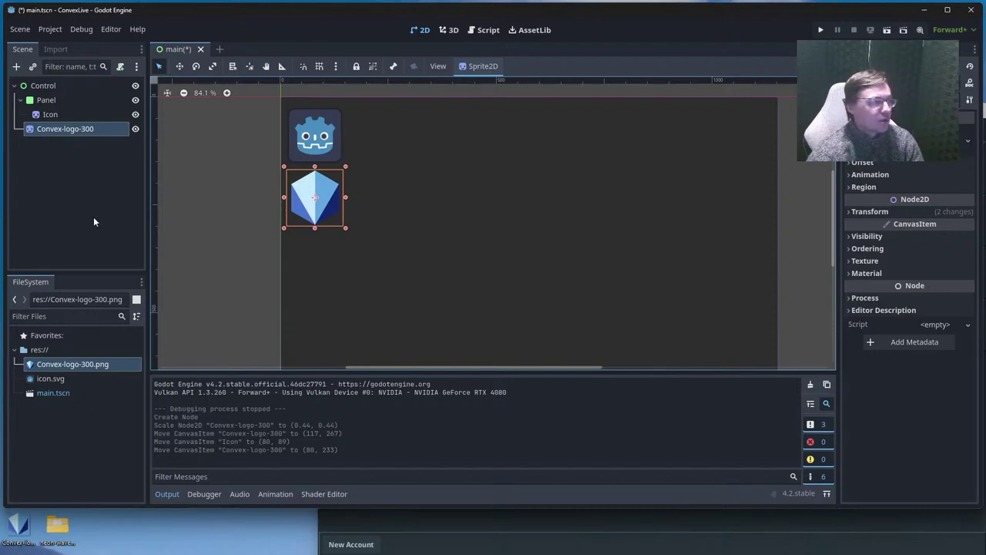
left_click(32, 131)
mouse_move(33, 132)
left_mouse_down()
mouse_move(53, 114)
mouse_move(45, 105)
left_mouse_up()
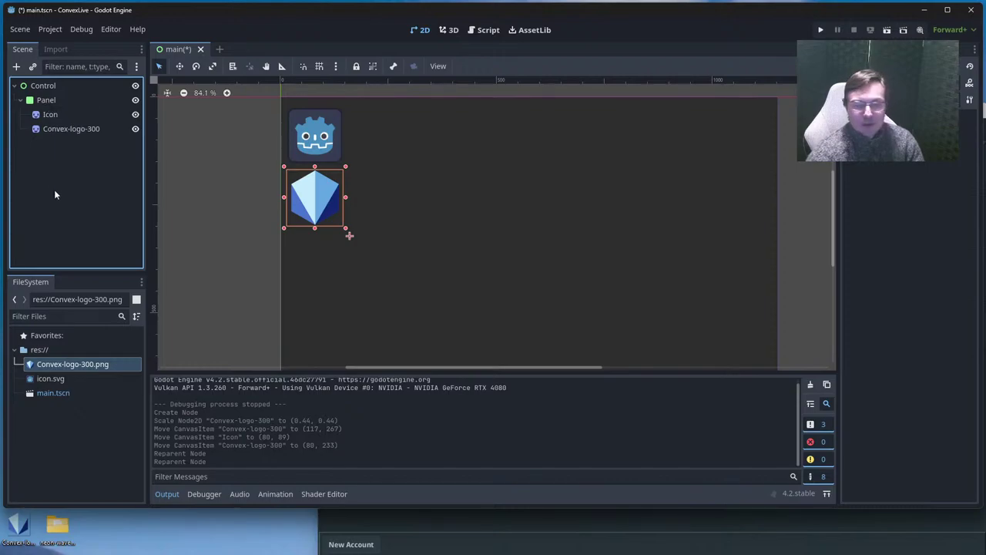
Run the game to confirm the Godot icon shows above the Convex logo, then stop it.
left_click(334, 189)
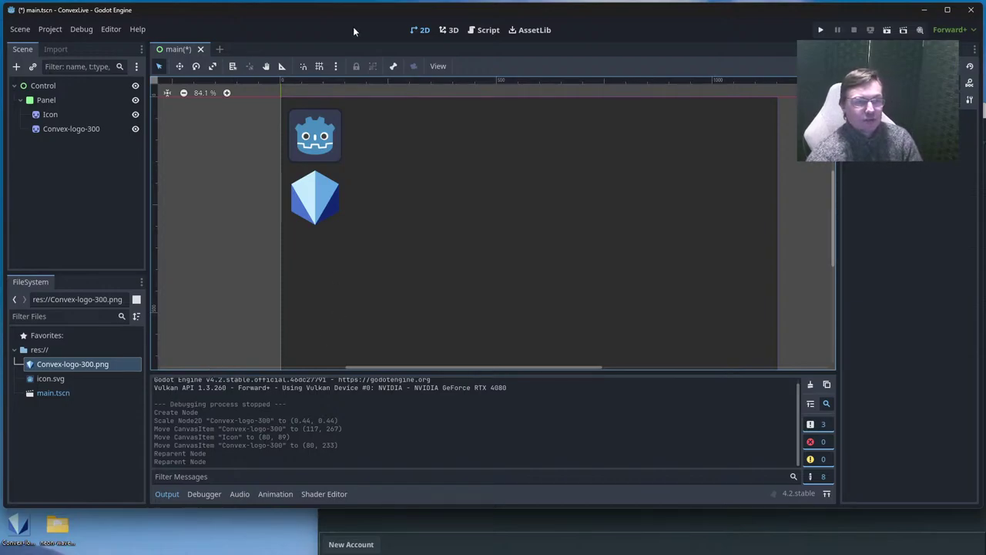
left_click(820, 30)
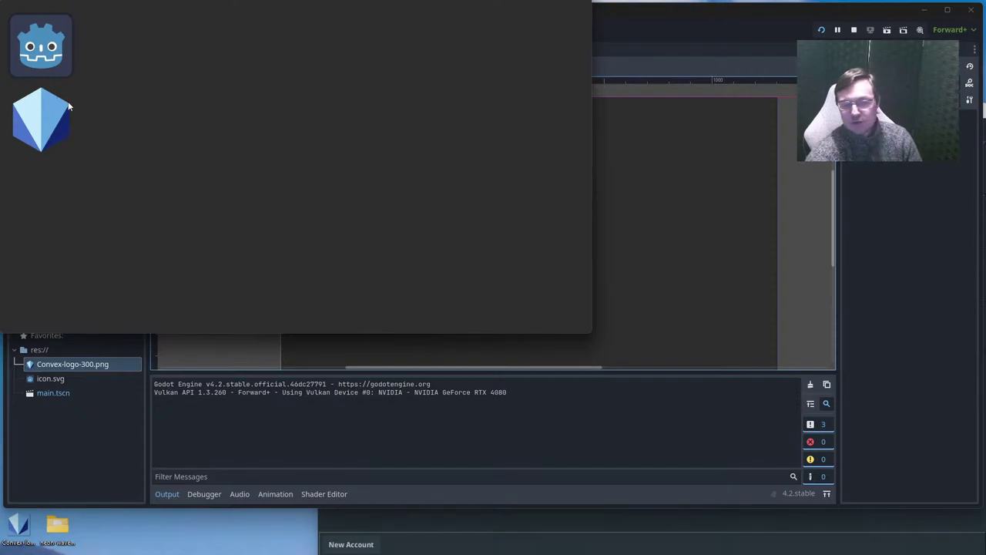
left_click(854, 29)
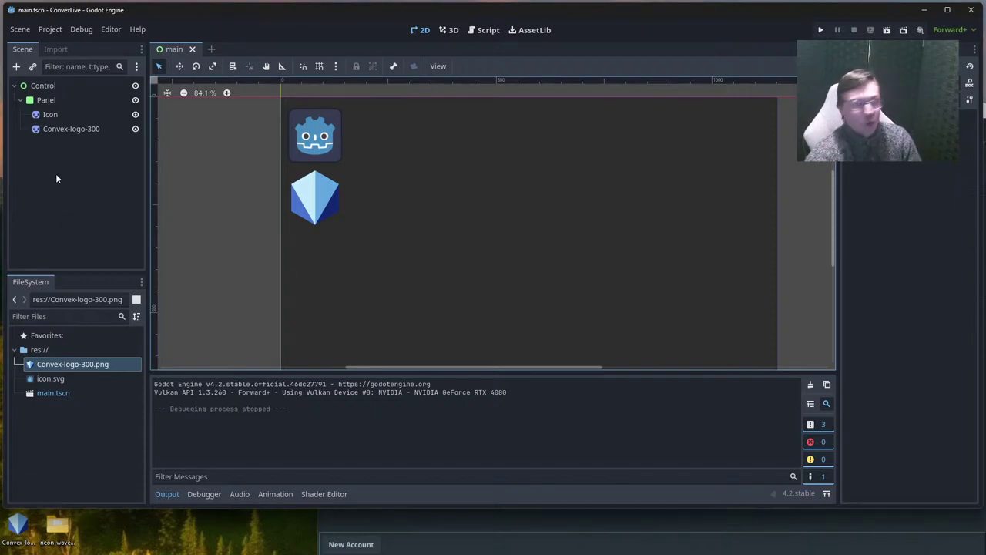
Add a VBoxContainer child node under the Panel.
right_click(51, 103)
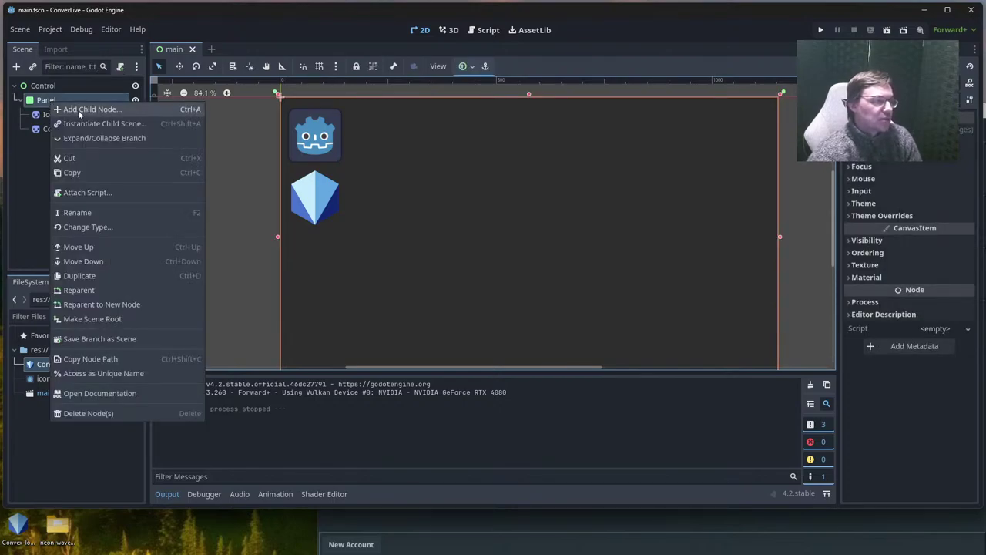
left_click(78, 110)
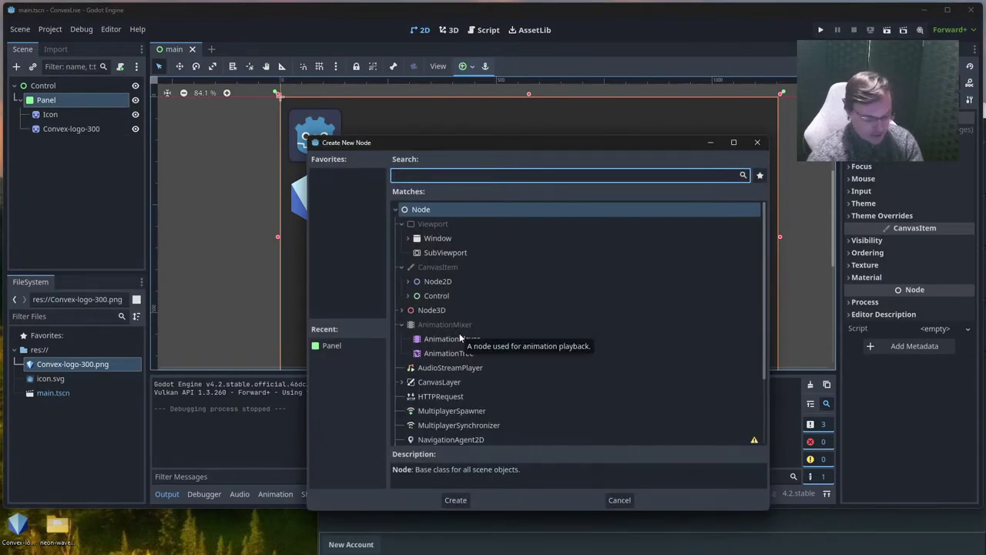
type("V")
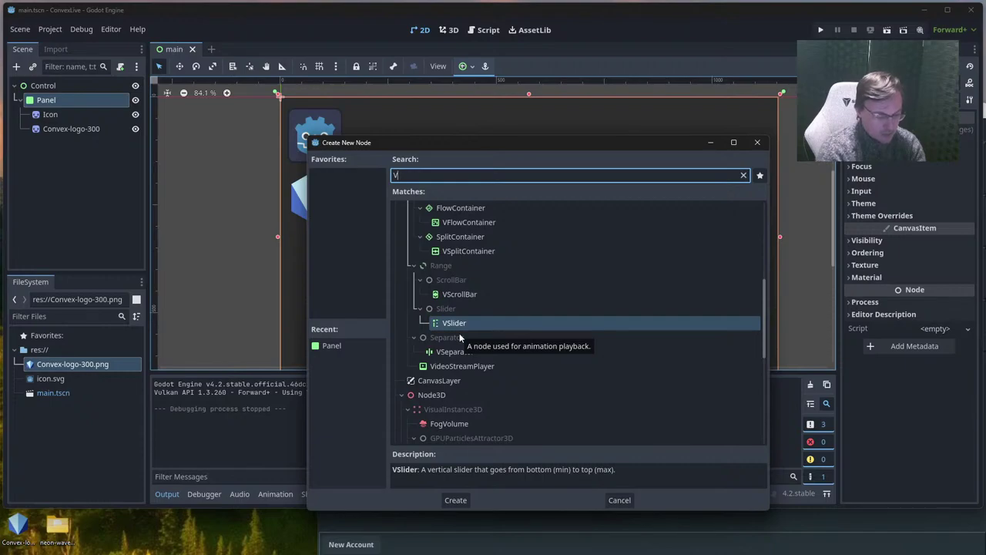
type("B")
left_click(495, 322)
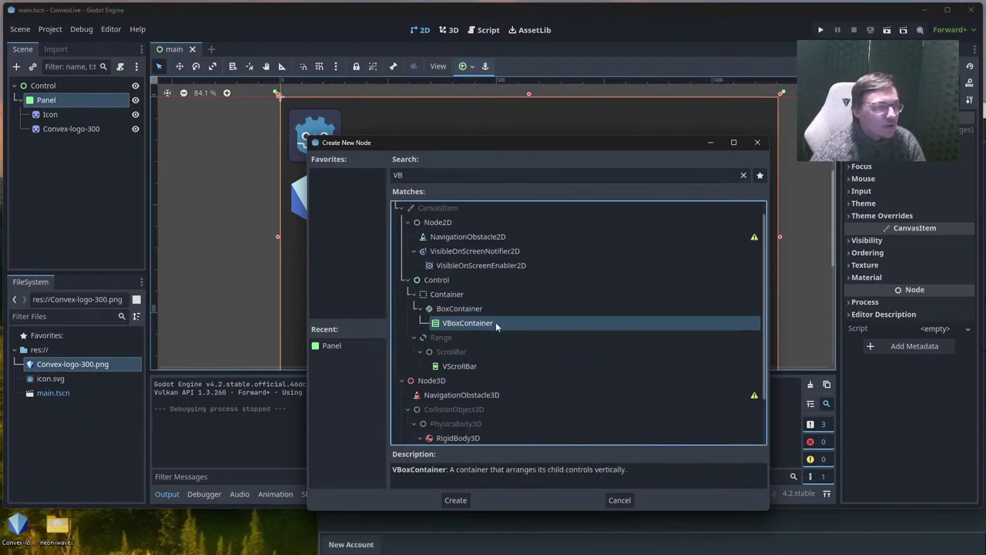
left_click(458, 499)
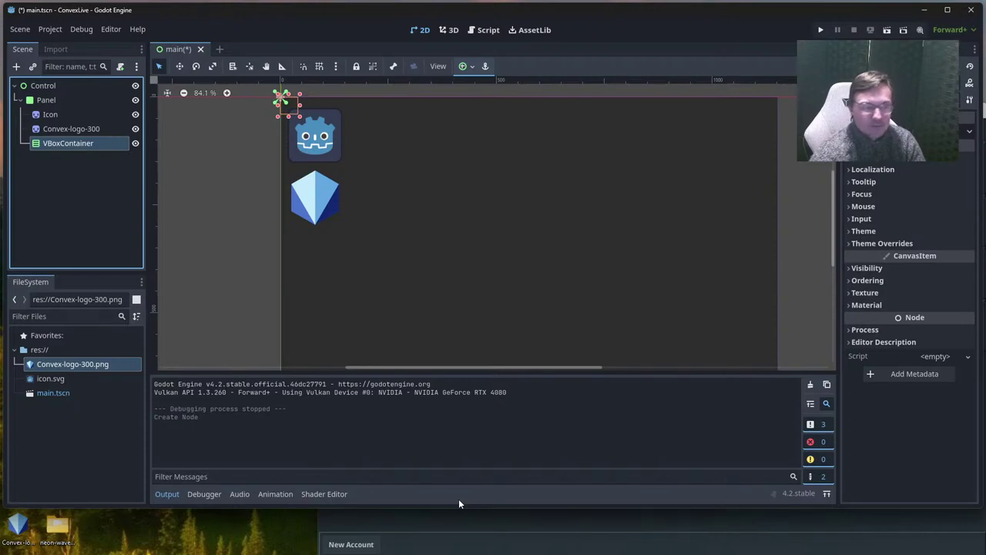
Move the VBoxContainer right of the logos and resize it to a tall 439×554 box at (225, 33).
left_click_drag(288, 112, 386, 119)
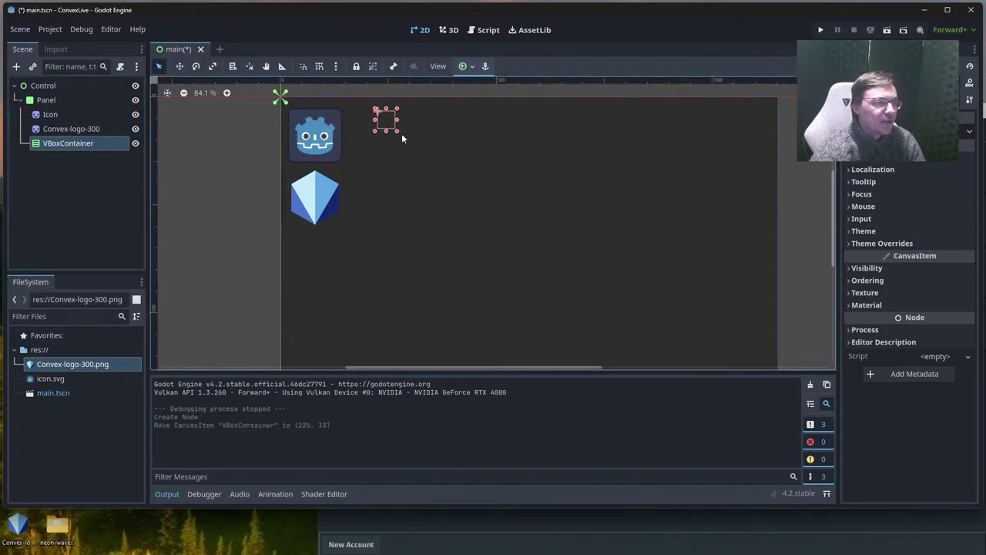
mouse_move(397, 131)
left_mouse_down()
mouse_move(566, 327)
mouse_move(568, 351)
left_mouse_up()
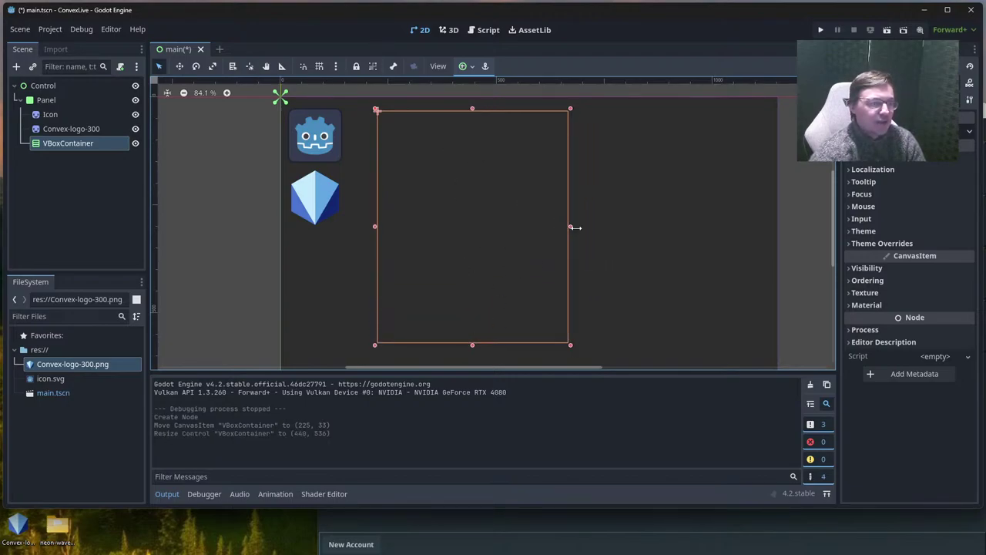
left_click_drag(575, 227, 571, 228)
scroll(503, 320, "down", 1)
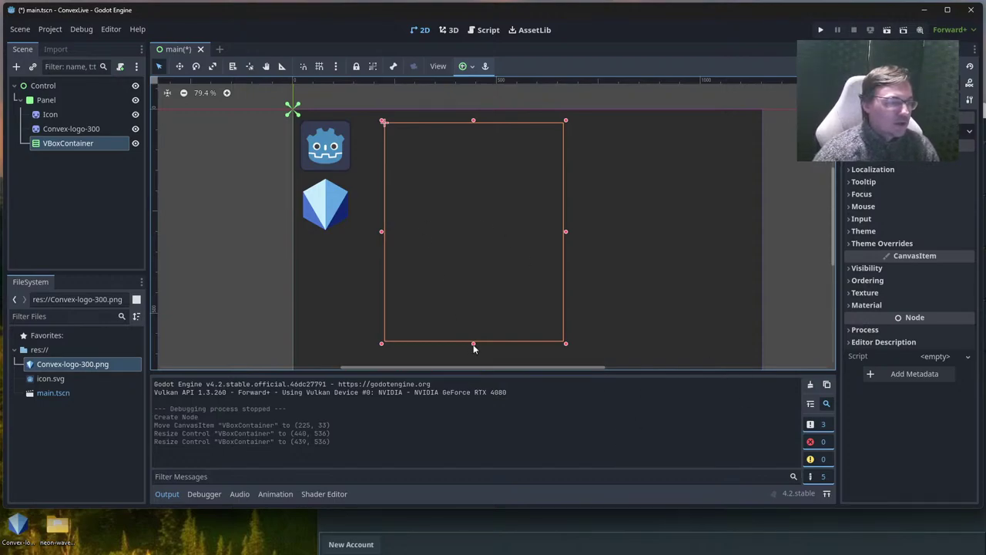
left_click_drag(473, 348, 473, 356)
Add a Label child node inside the VBoxContainer.
right_click(67, 145)
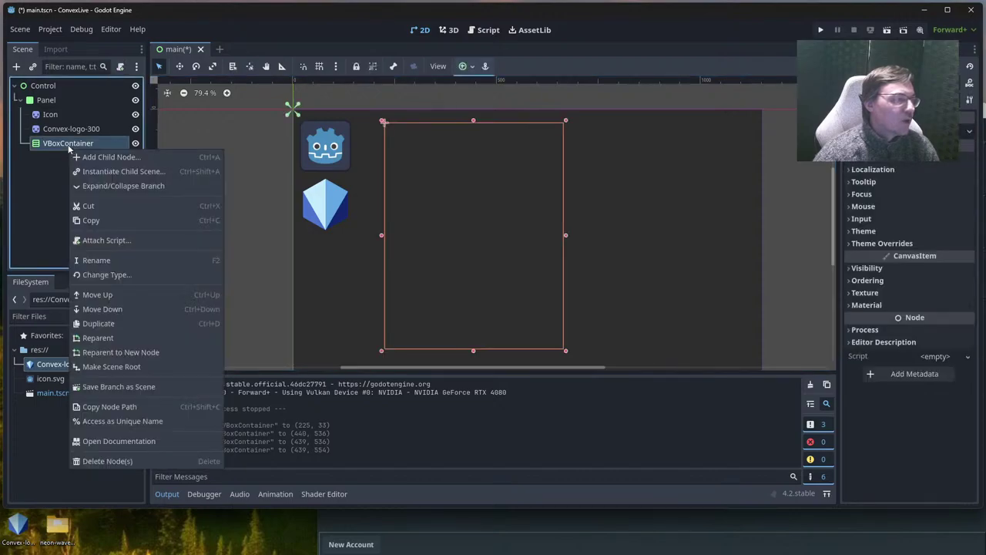
left_click(107, 157)
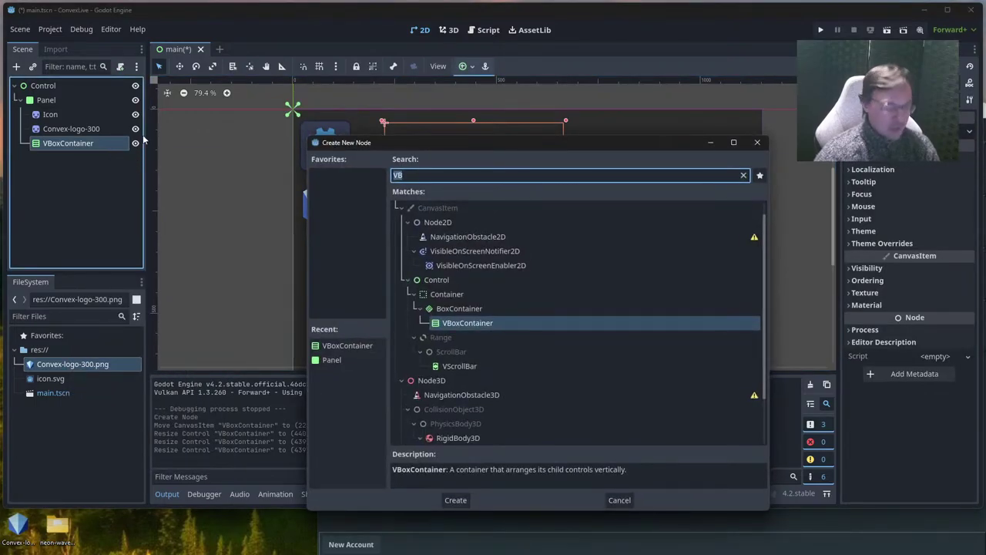
type("Lebel")
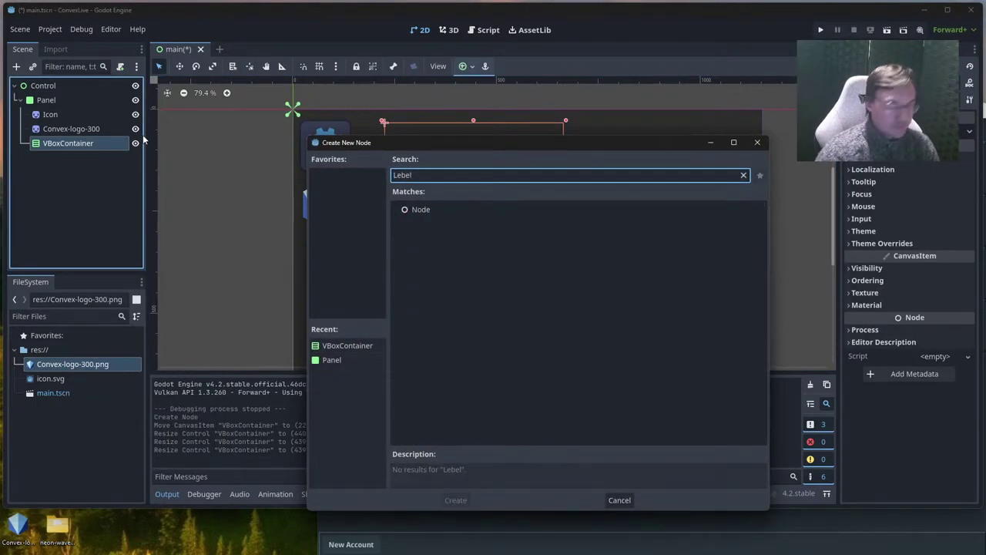
key("BackSpace")
key("BackSpace")
key("BackSpace")
type("a")
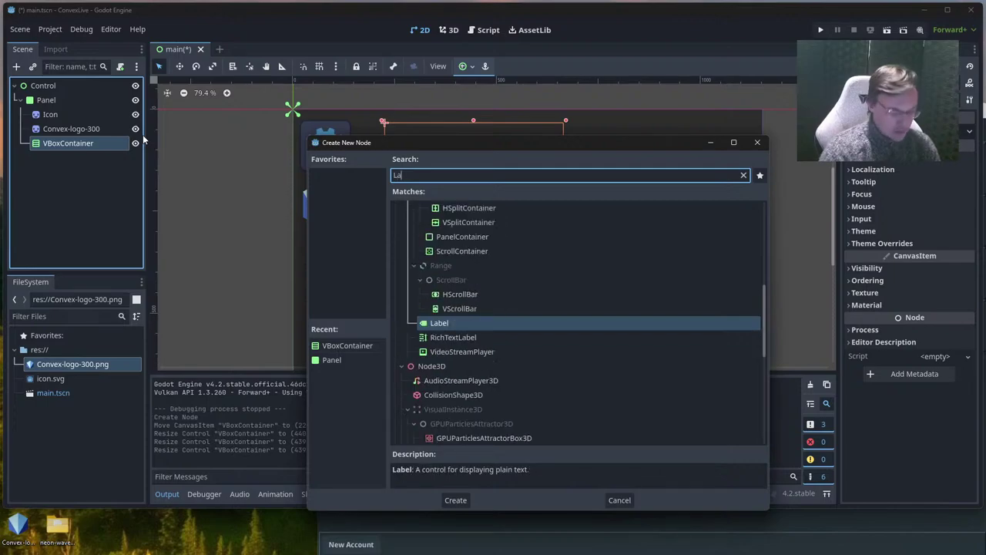
type("bel")
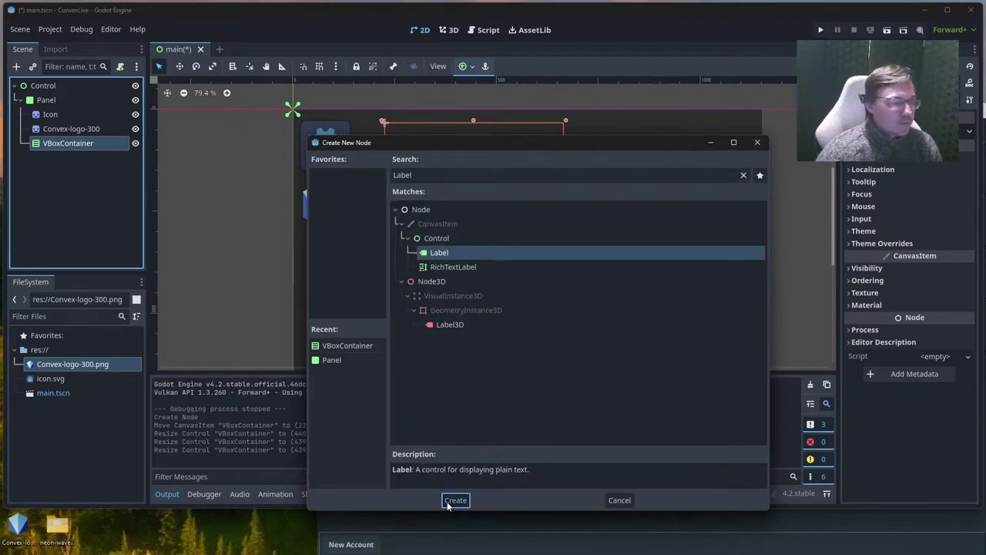
left_click(449, 504)
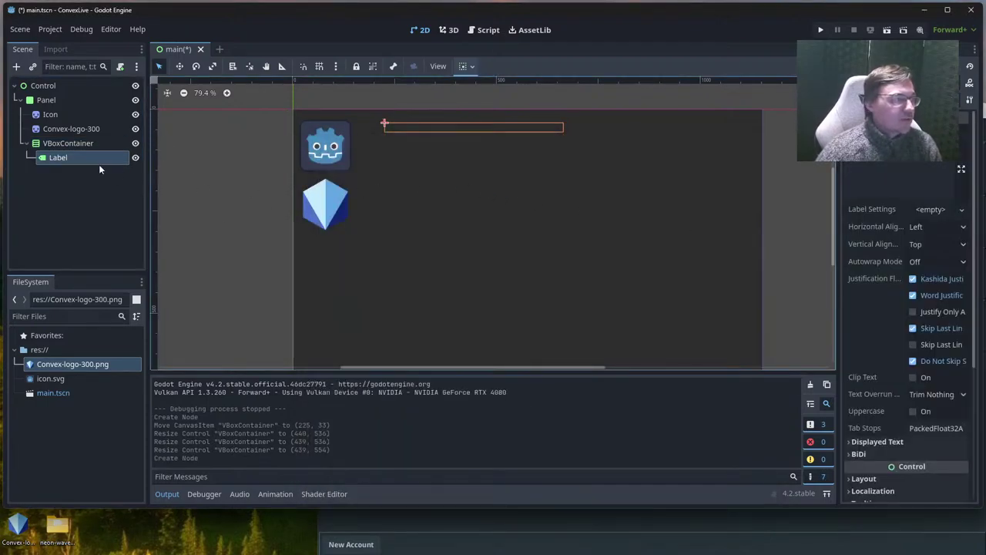
Set the Label's text to 'This is where the balance will go'.
left_click(847, 162)
type("Th")
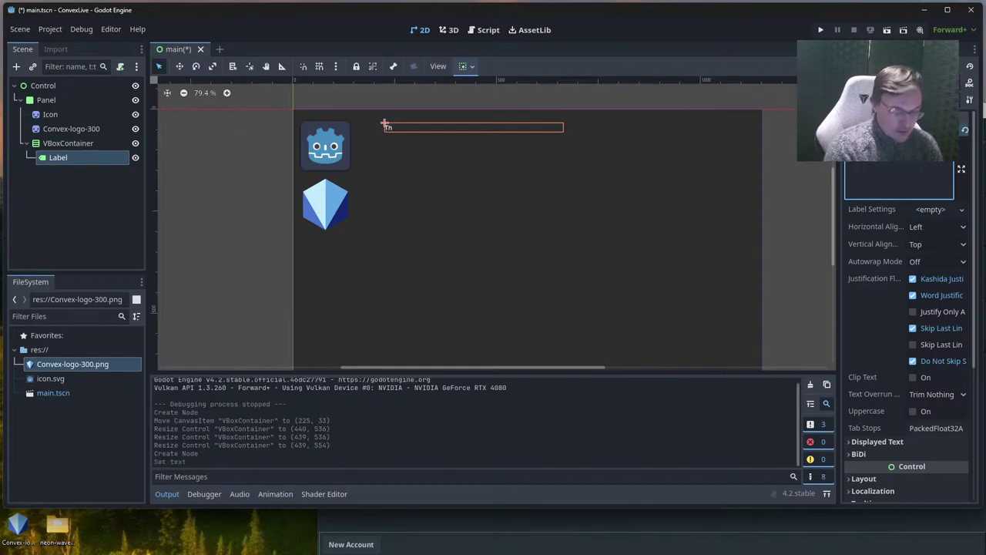
type("is is where")
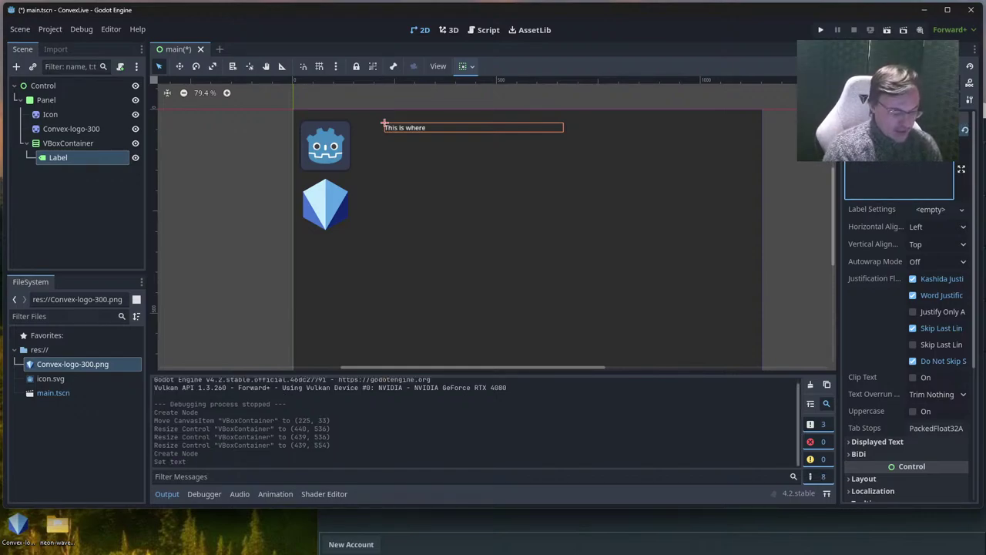
type(" the balance w")
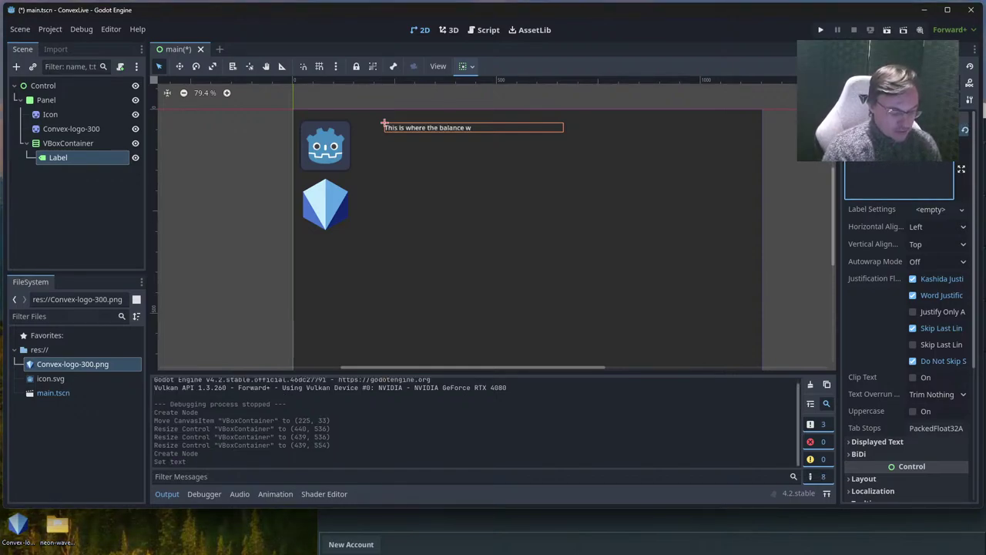
type("ill go")
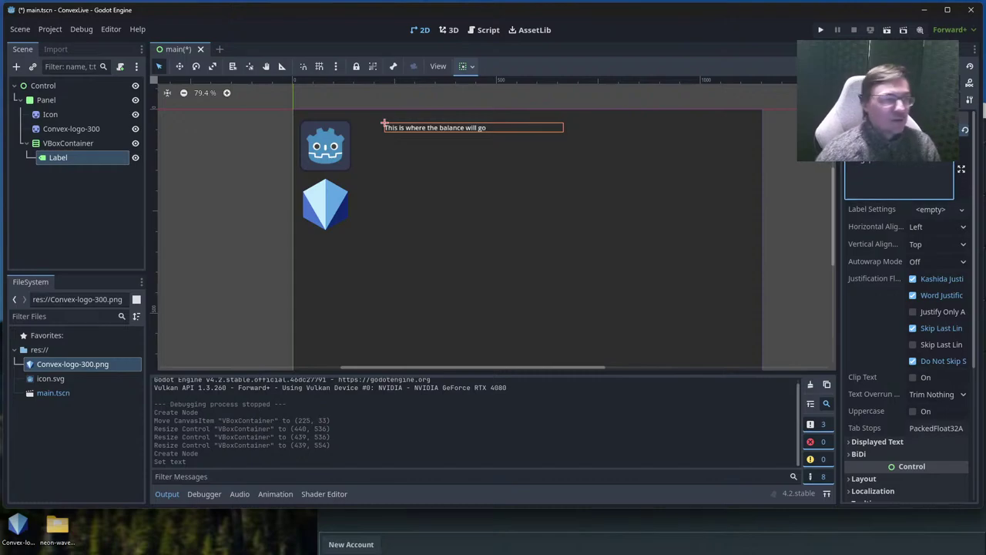
left_click(805, 198)
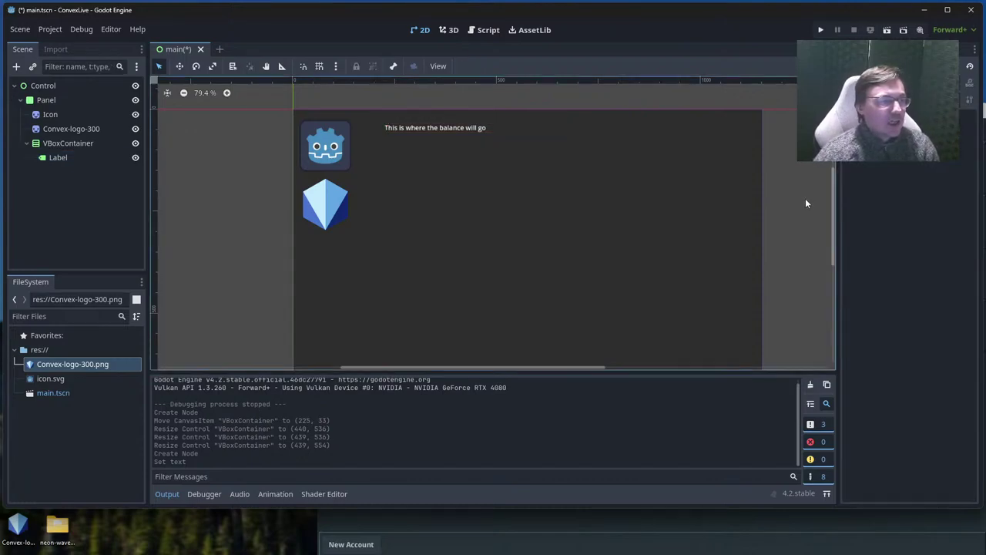
left_click(431, 131)
left_click(52, 144)
Add a Button child node to the VBoxContainer below the label.
right_click(52, 144)
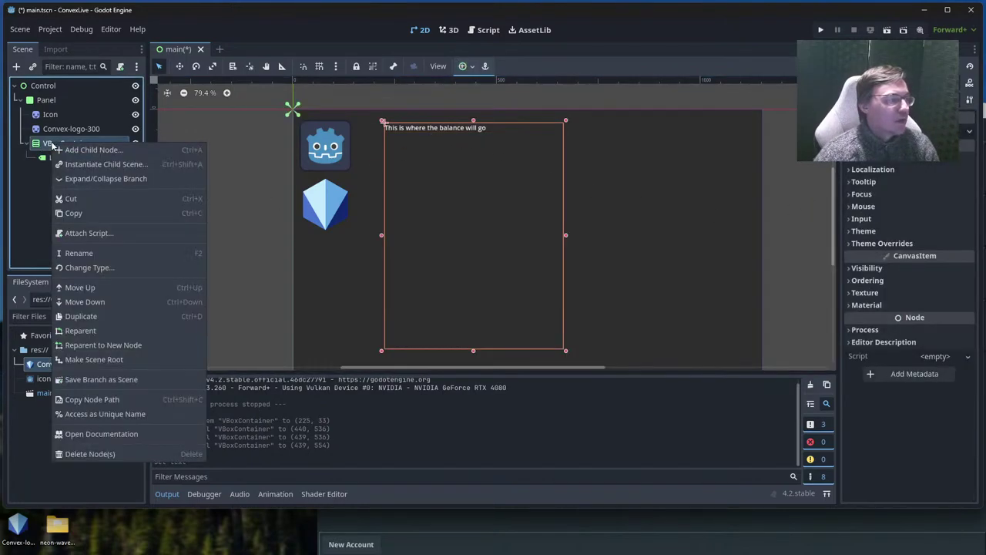
left_click(86, 150)
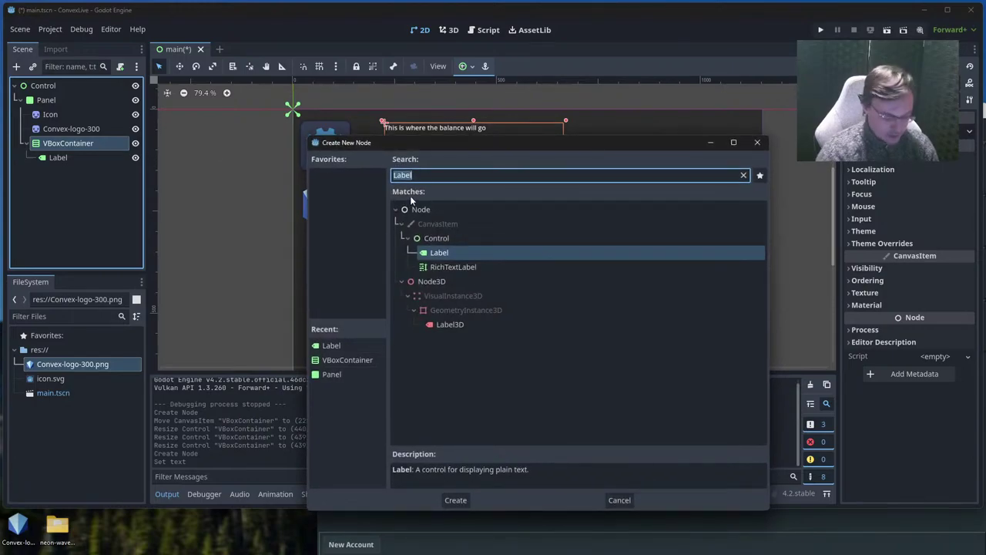
type("Button")
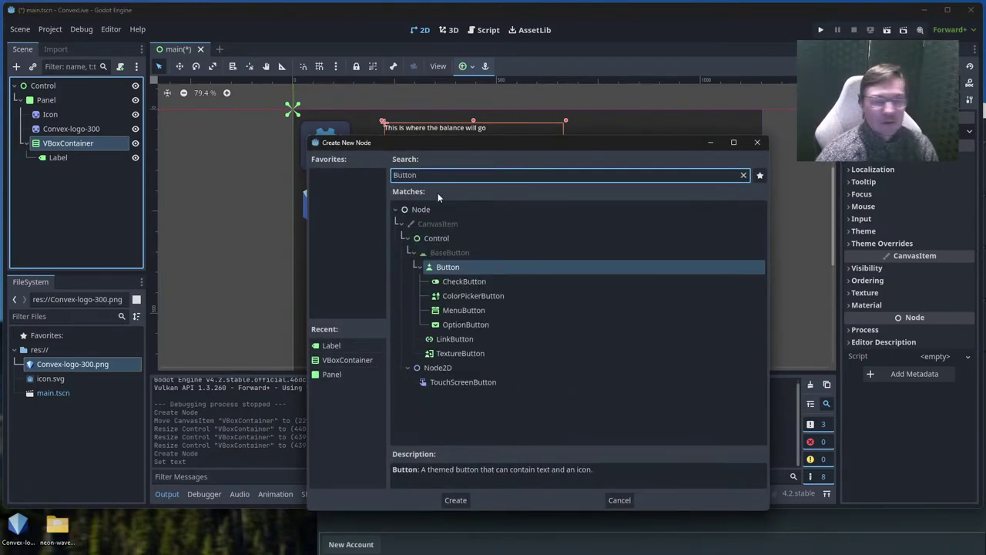
left_click(458, 268)
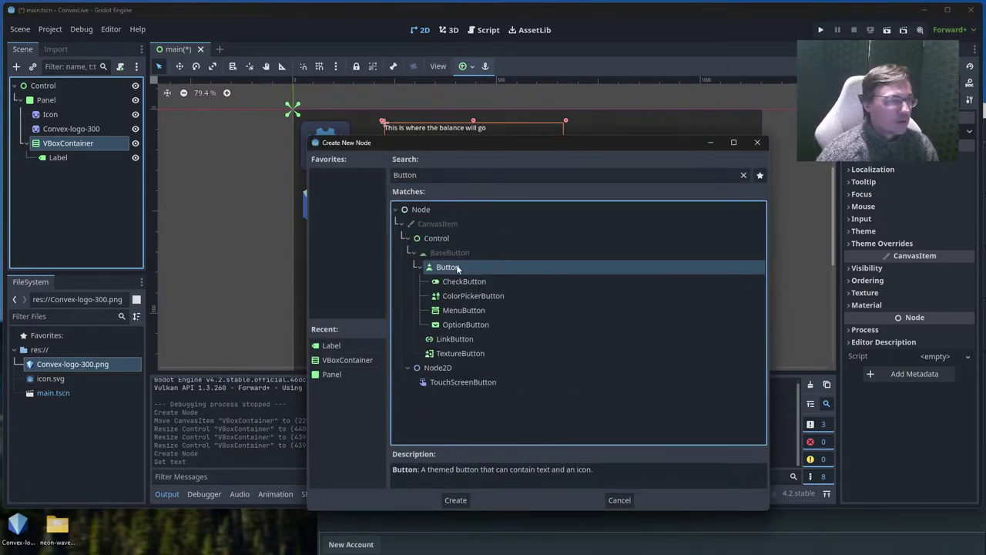
left_click(455, 501)
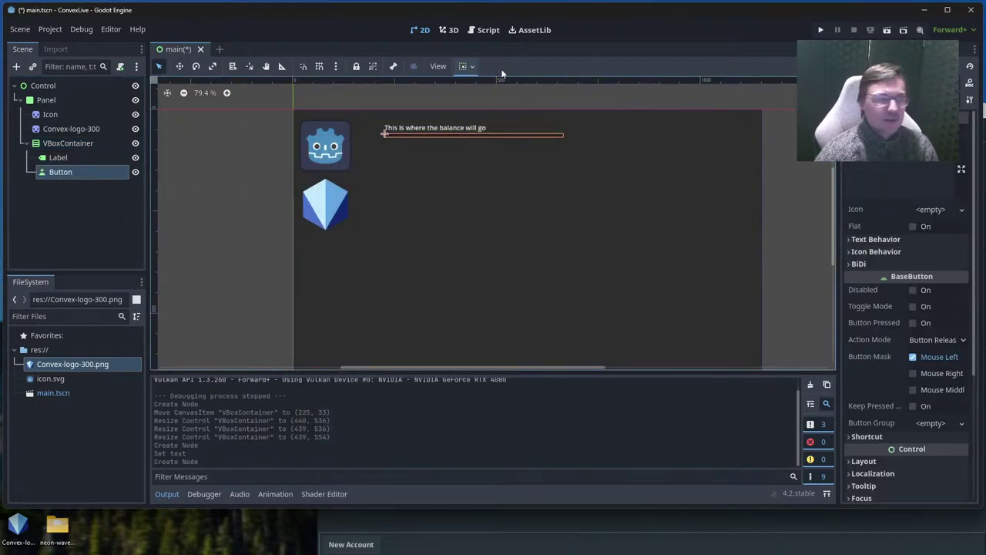
Set the button's text to 'Check Balance...'.
left_click(899, 181)
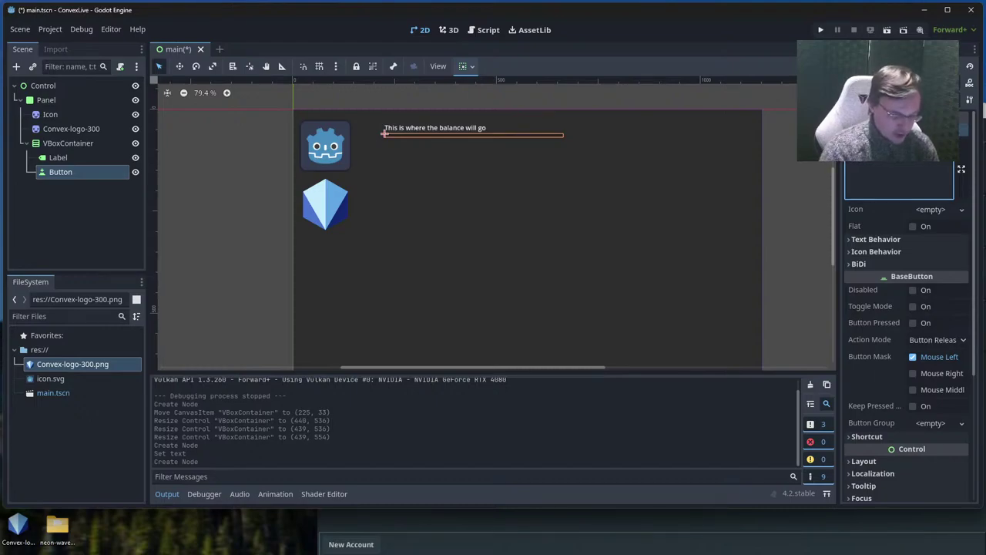
type("Check Bala")
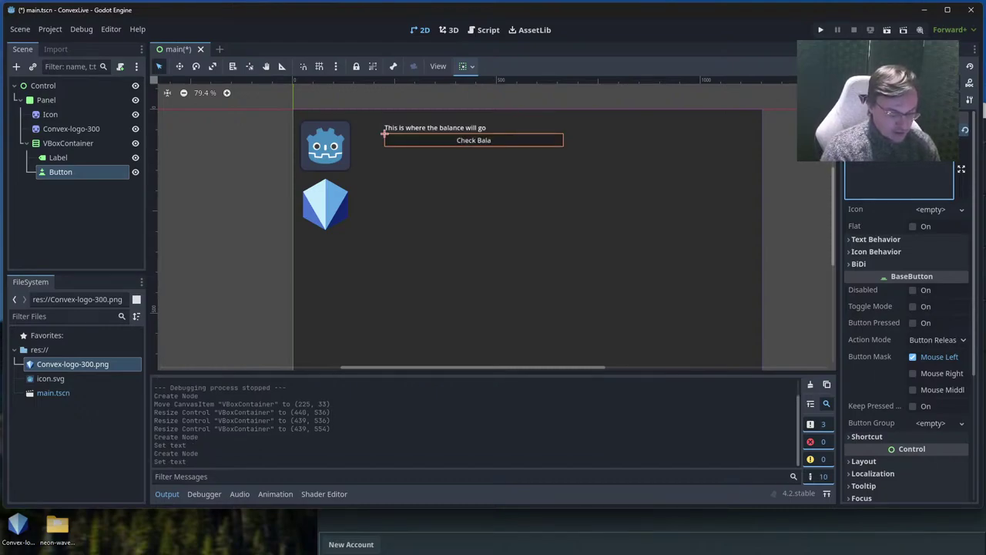
type("nce")
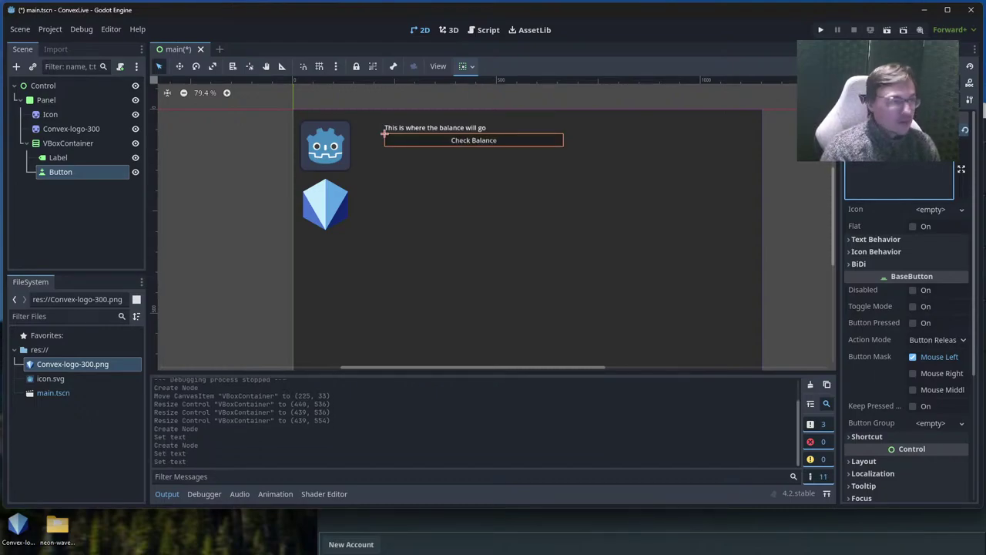
type("...")
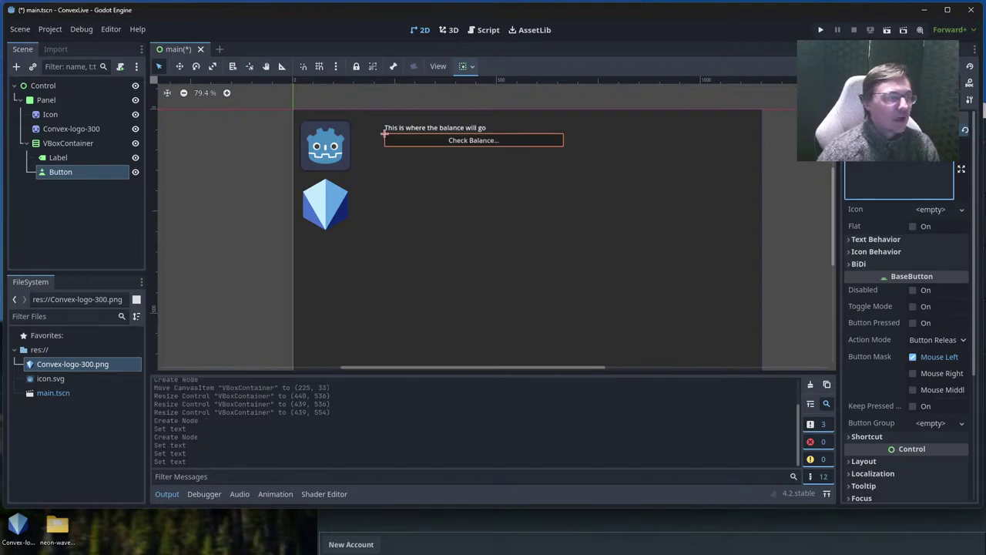
left_click(807, 225)
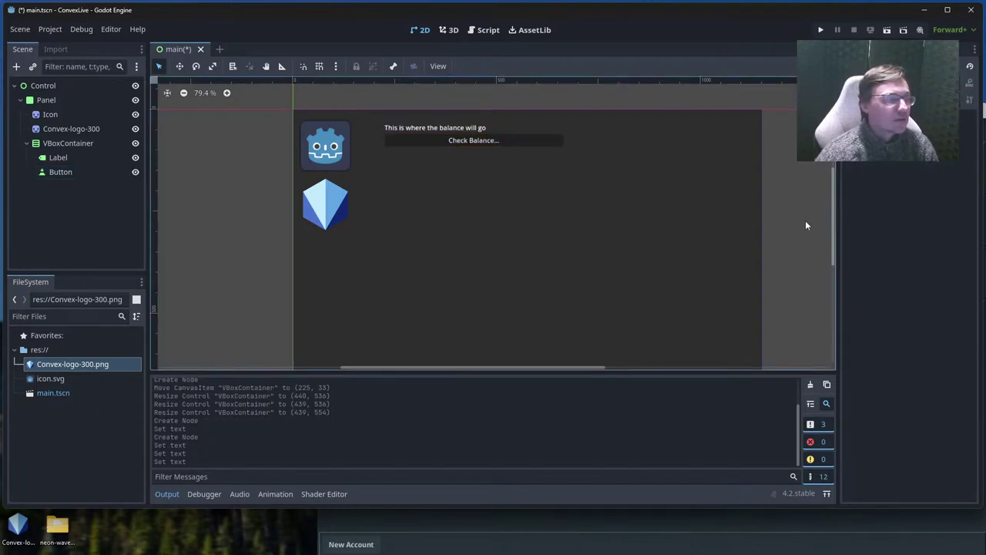
left_click(437, 142)
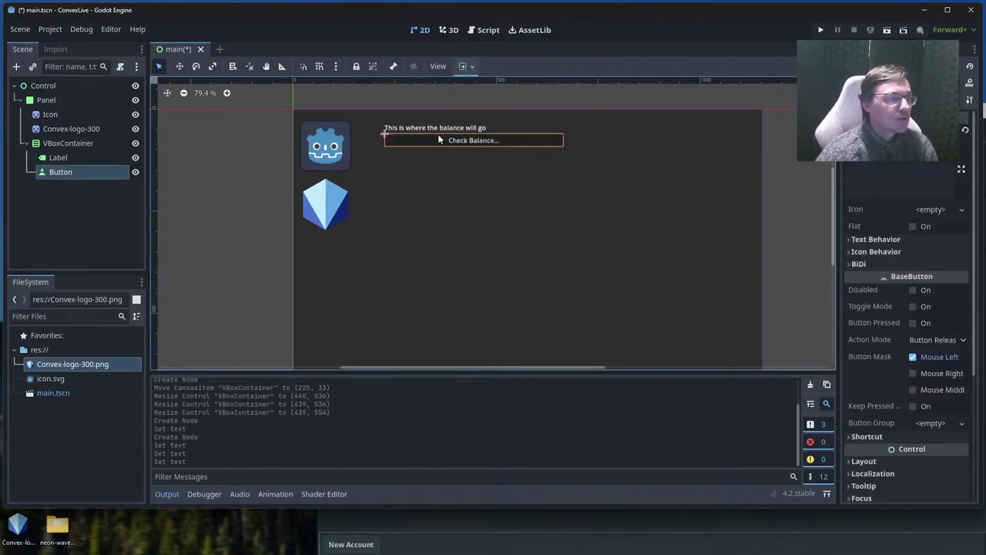
left_click(437, 128)
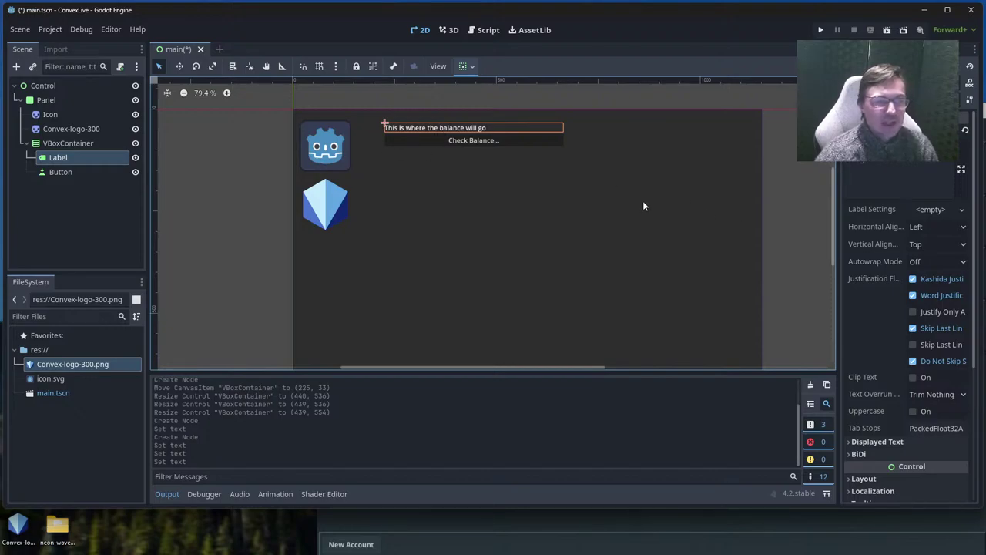
Enable the VBoxContainer's Theme Overrides > Constants > Separation and set it to 30.
left_click(81, 143)
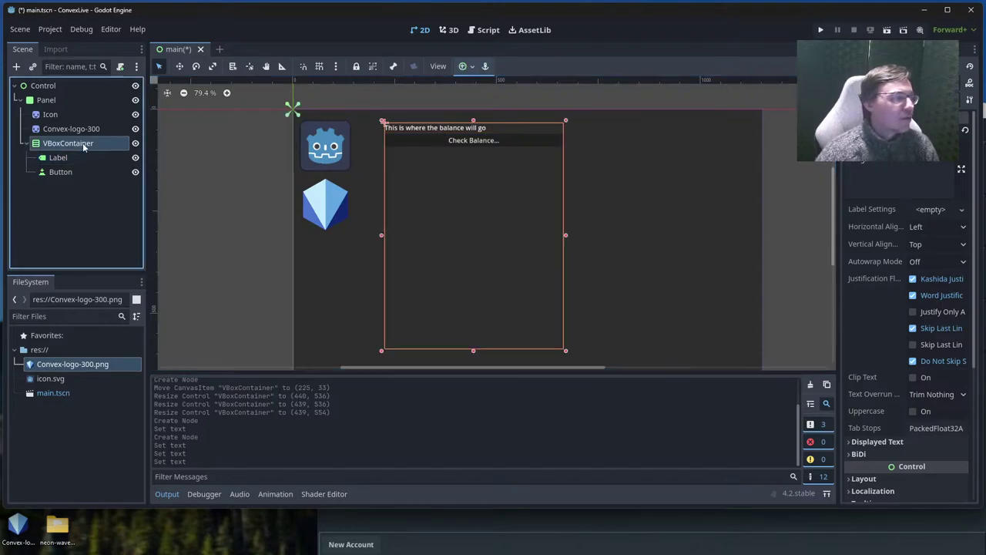
left_click(854, 244)
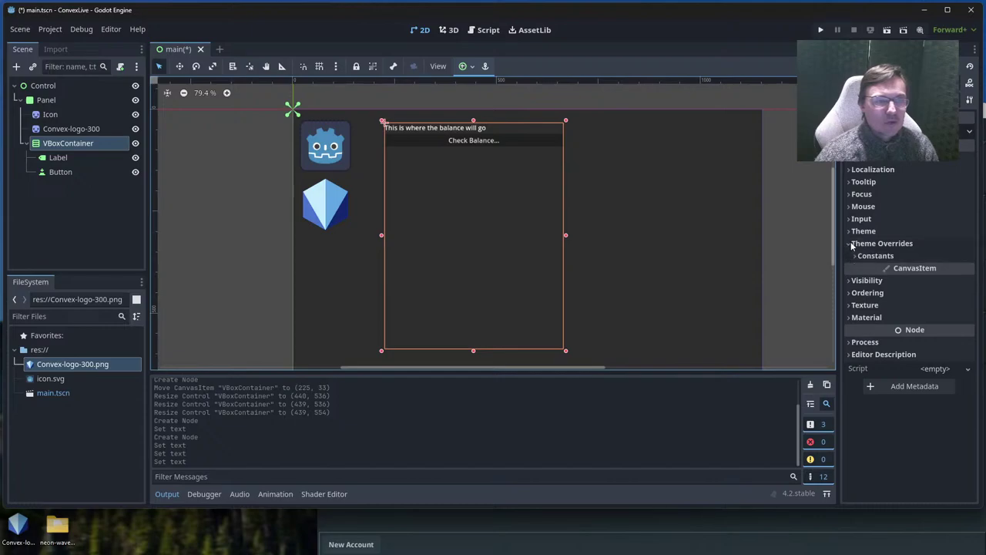
left_click(857, 256)
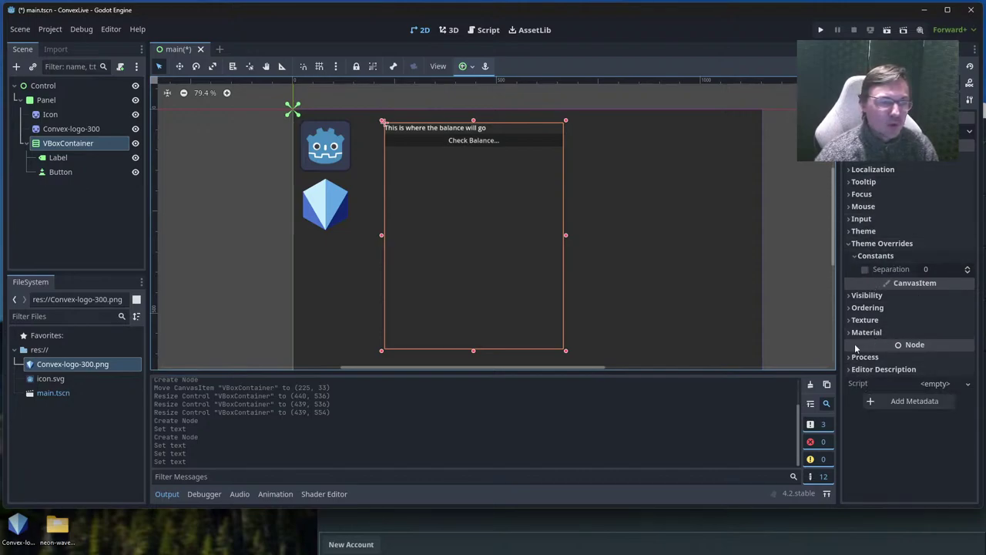
left_click(865, 269)
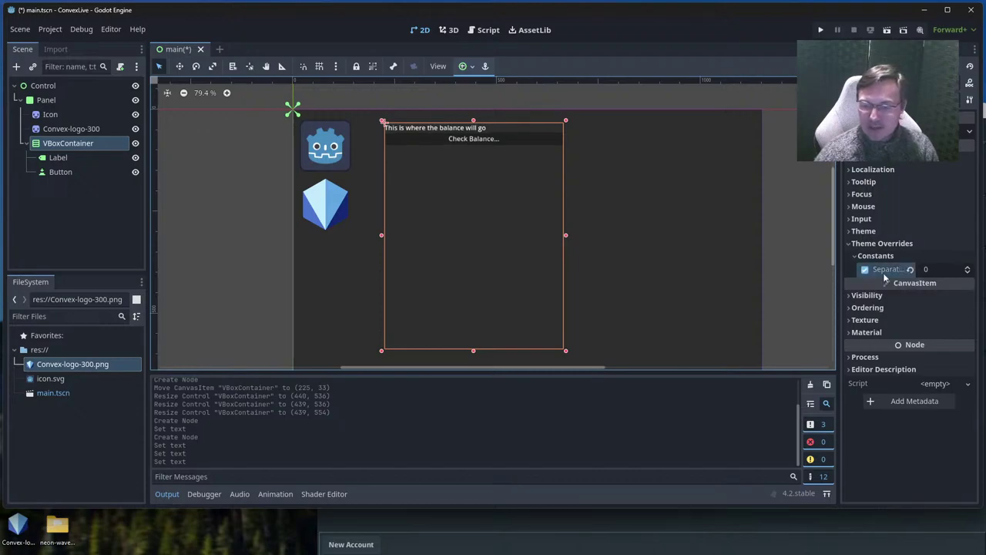
left_click(931, 271)
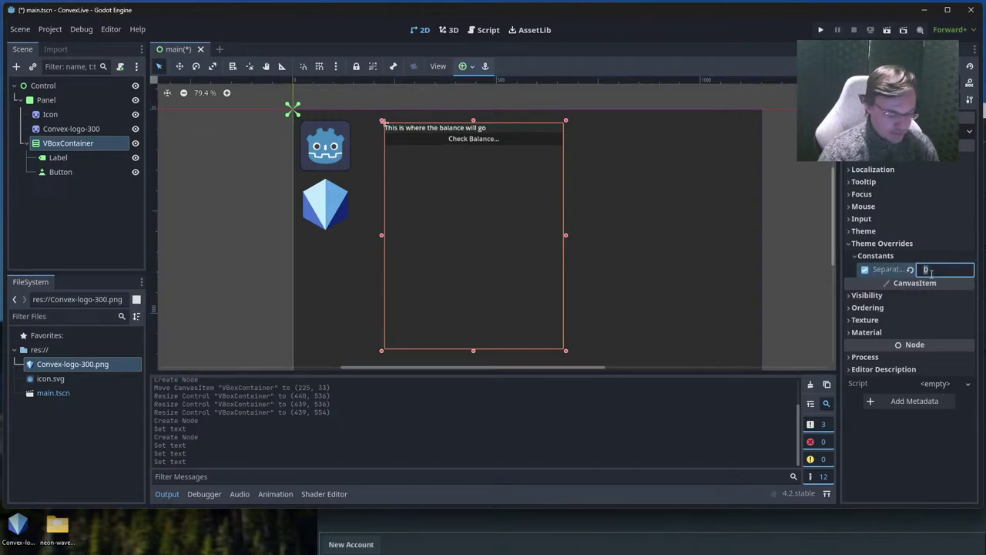
type("30")
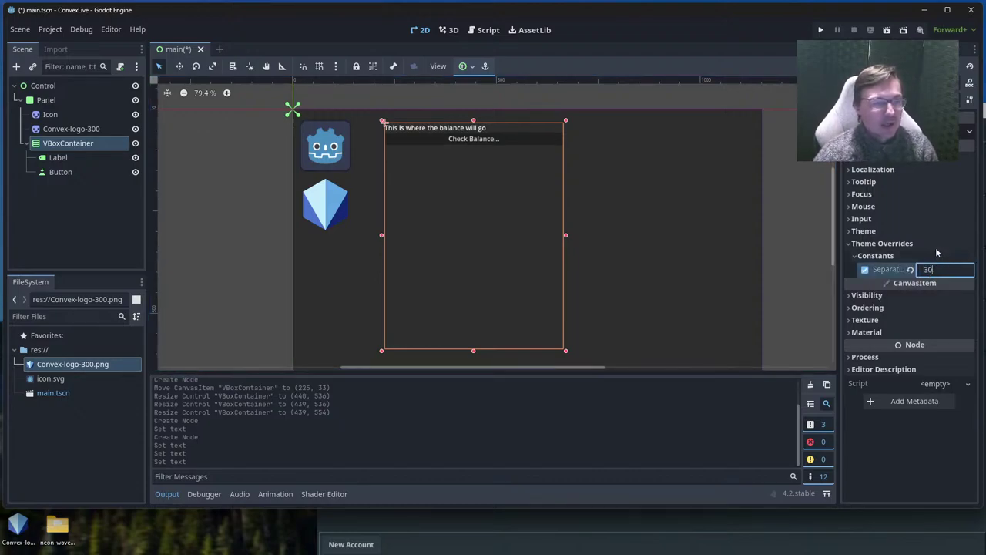
left_click(937, 255)
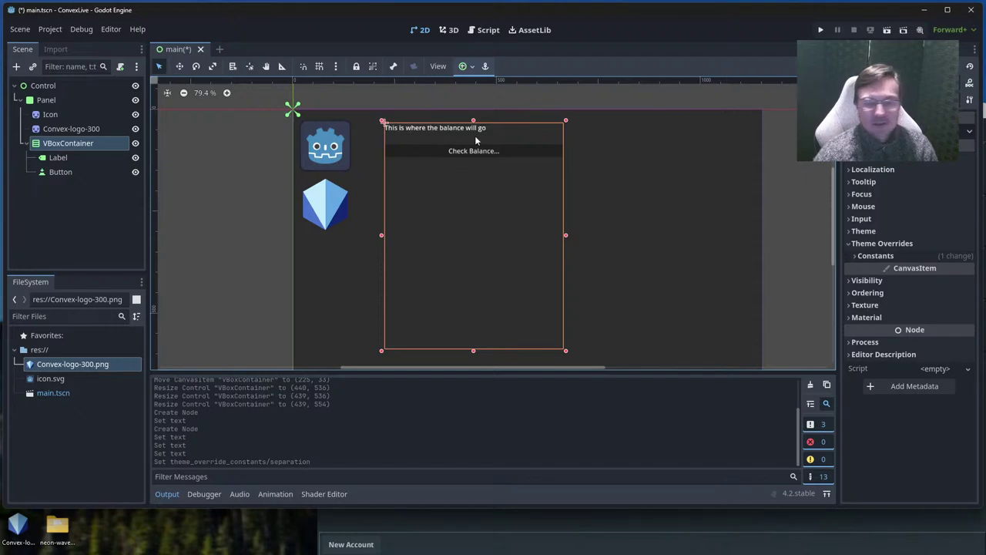
left_click(787, 187)
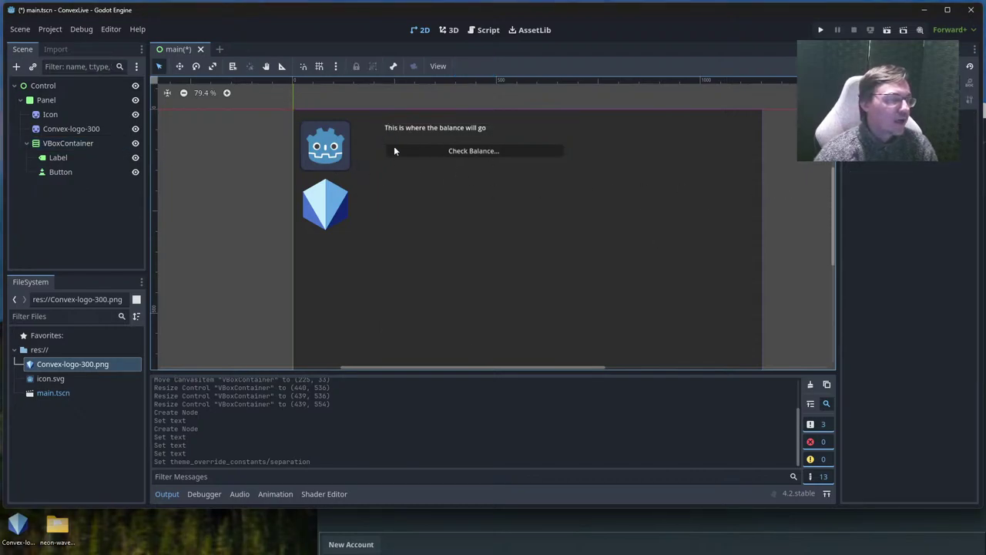
Add a second Label node to the VBoxContainer with Ctrl+A.
right_click(83, 143)
key("Escape")
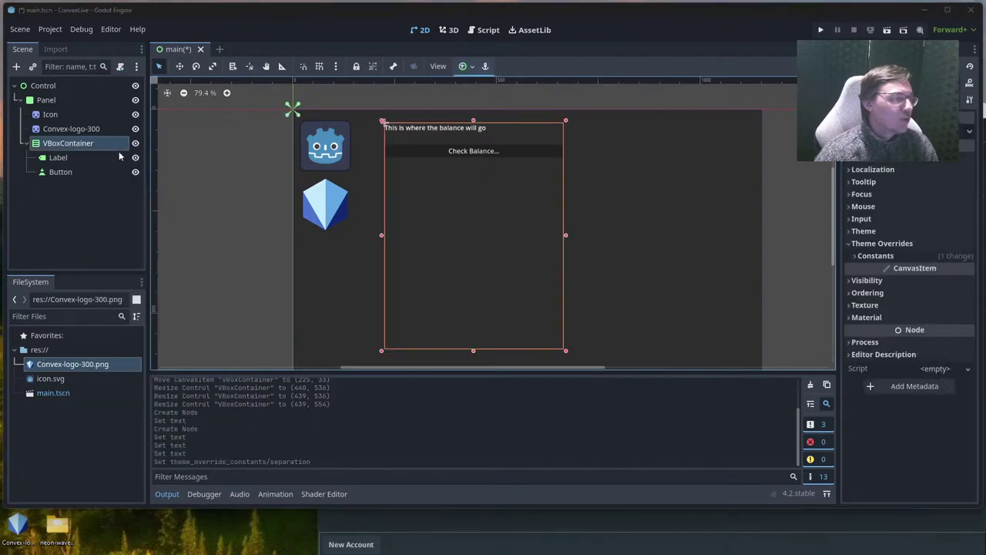
key("ctrl+a")
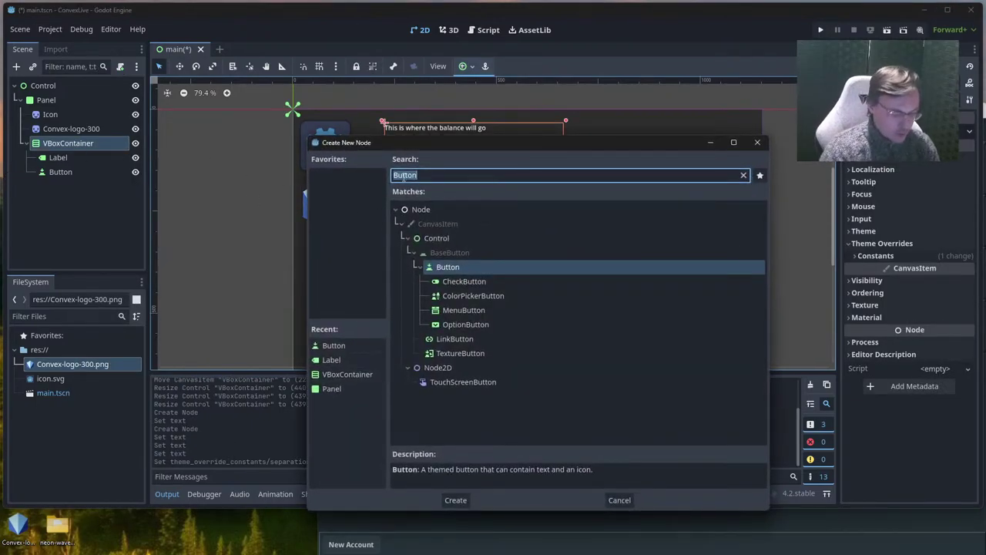
key("BackSpace")
type("Label")
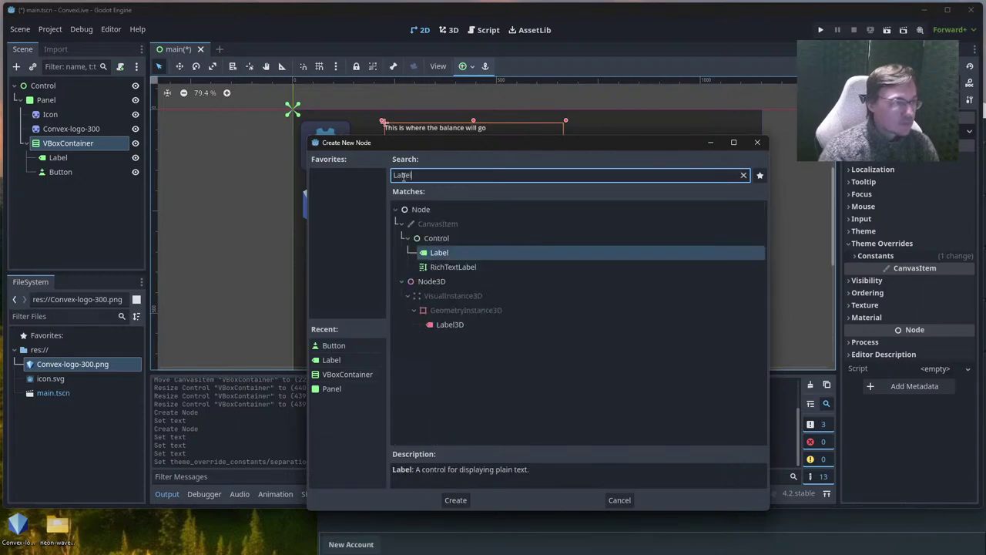
key("Tab")
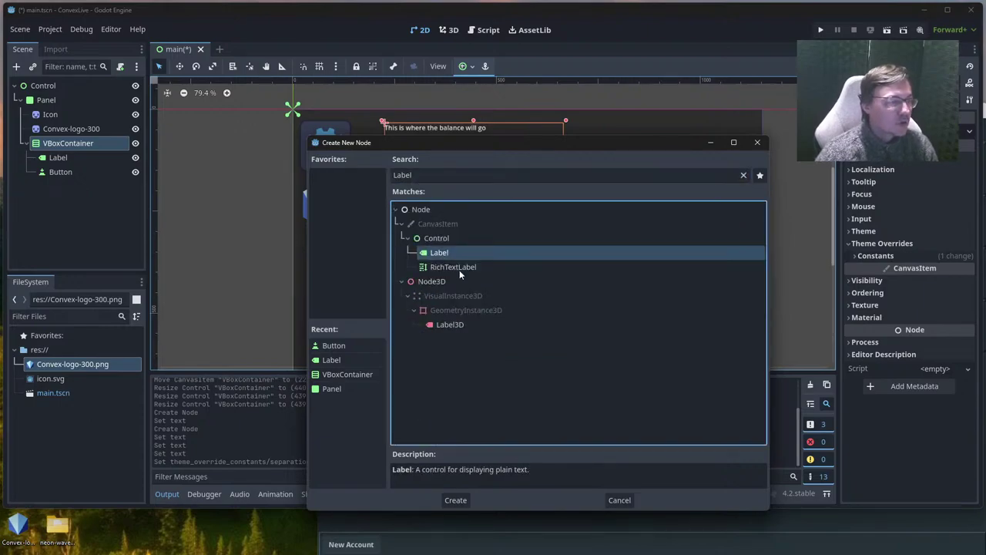
left_click(462, 498)
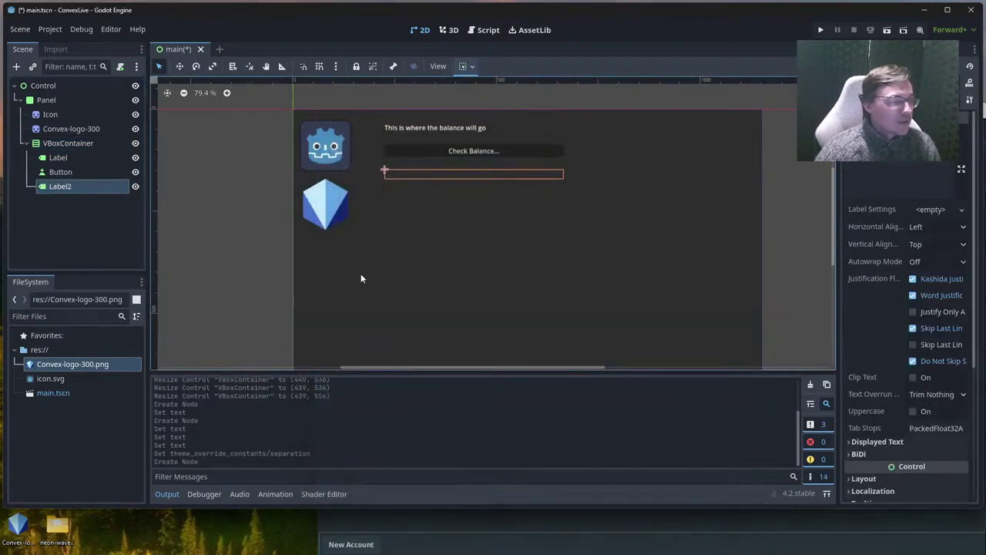
Set the new Label2's text to 'More stuff here'.
left_click(872, 165)
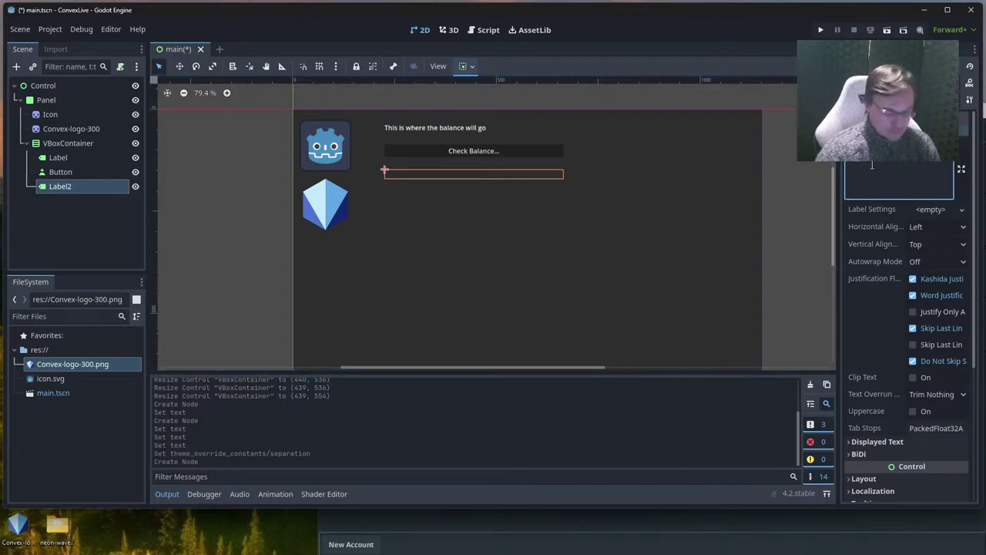
type("More stuff s")
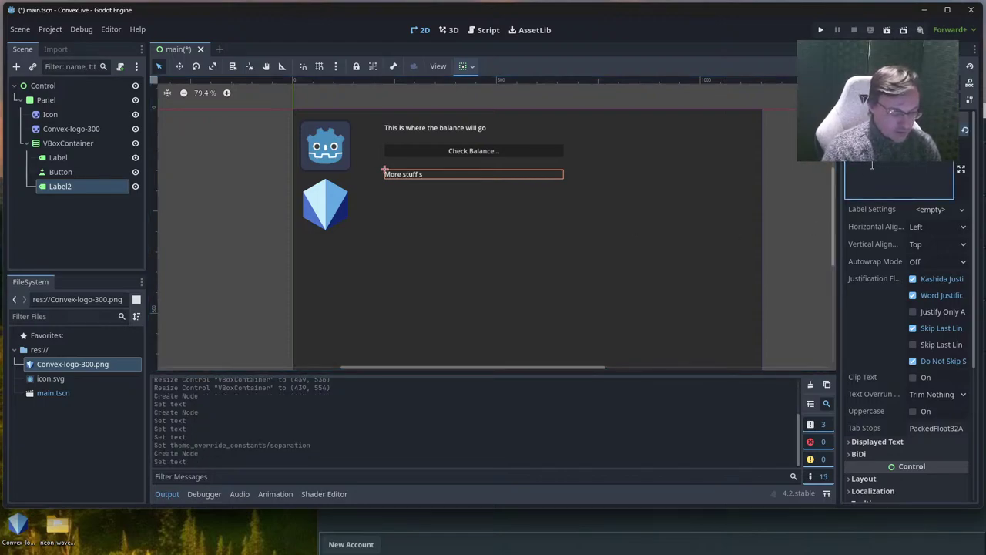
type(" here")
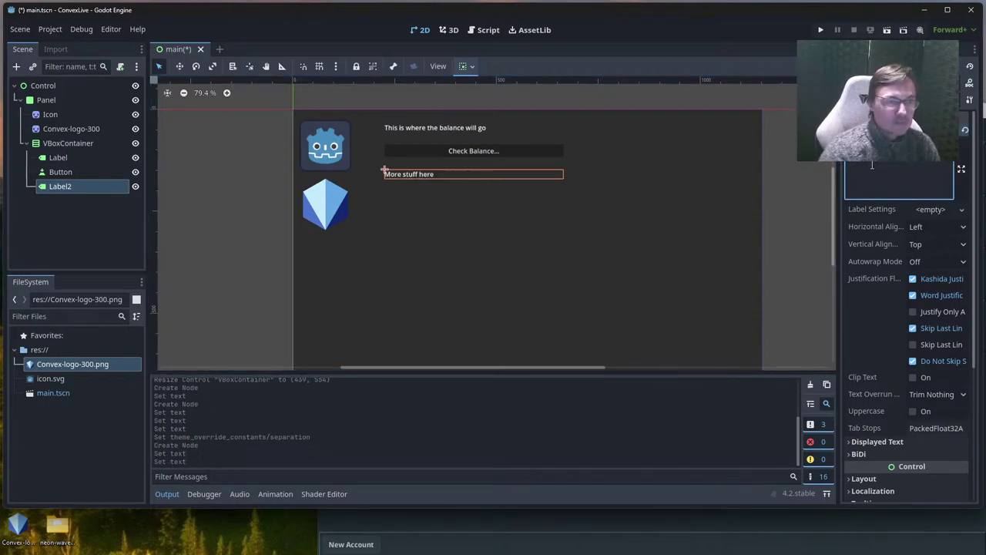
left_click(798, 194)
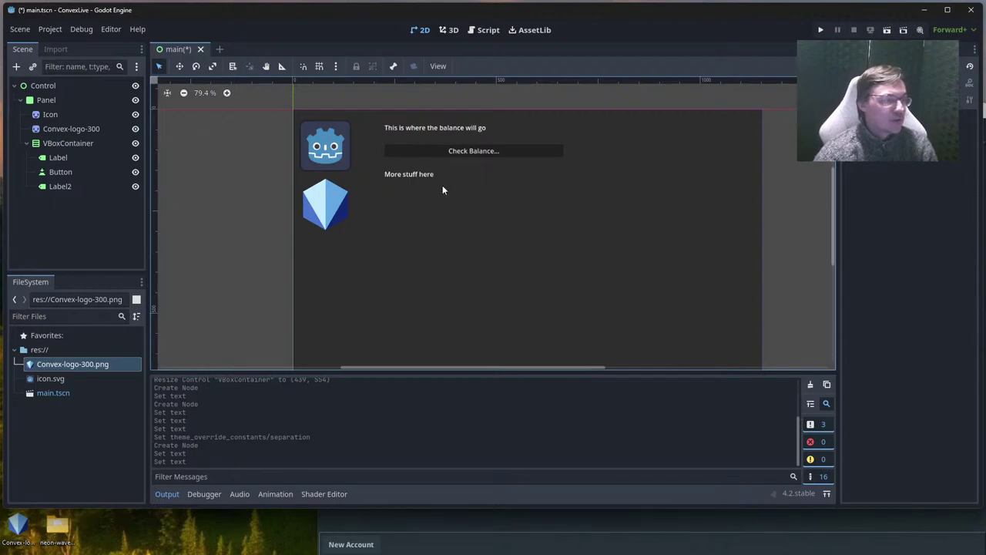
left_click(414, 175)
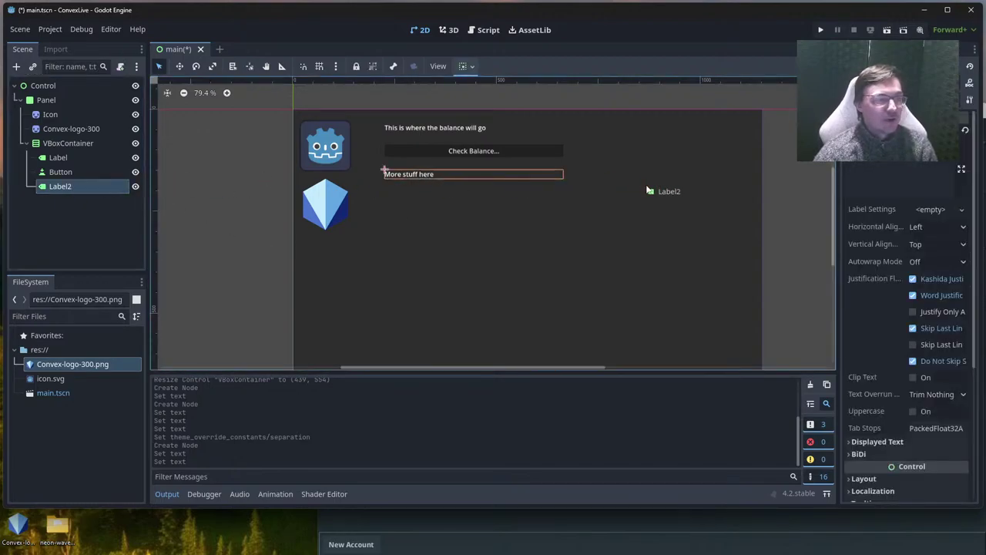
Reparent Label2 from the VBoxContainer to sit directly under the Panel.
left_click_drag(68, 190, 208, 172)
left_click_drag(64, 185, 54, 139)
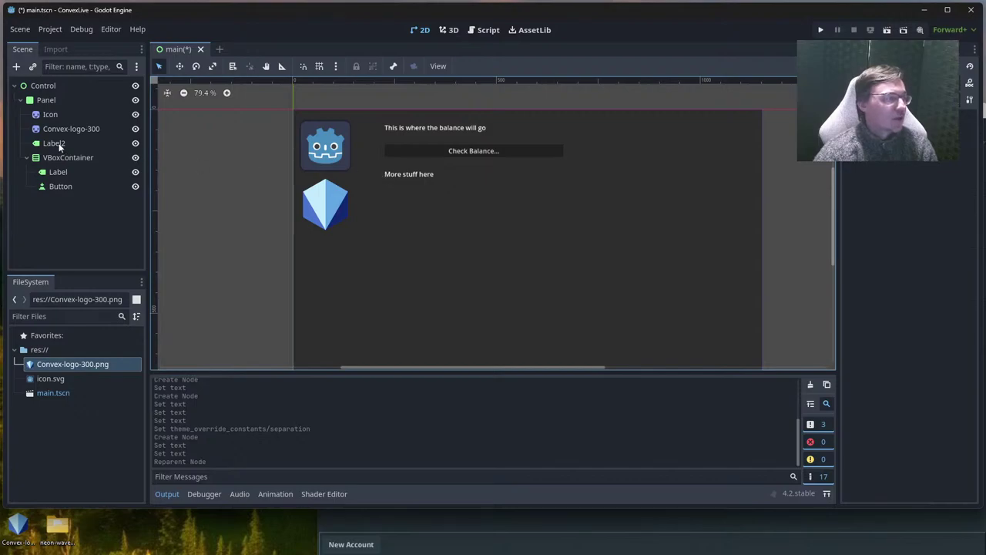
left_click(54, 144)
mouse_move(415, 175)
left_mouse_down()
mouse_move(439, 171)
mouse_move(409, 171)
left_mouse_up()
key("ctrl+z")
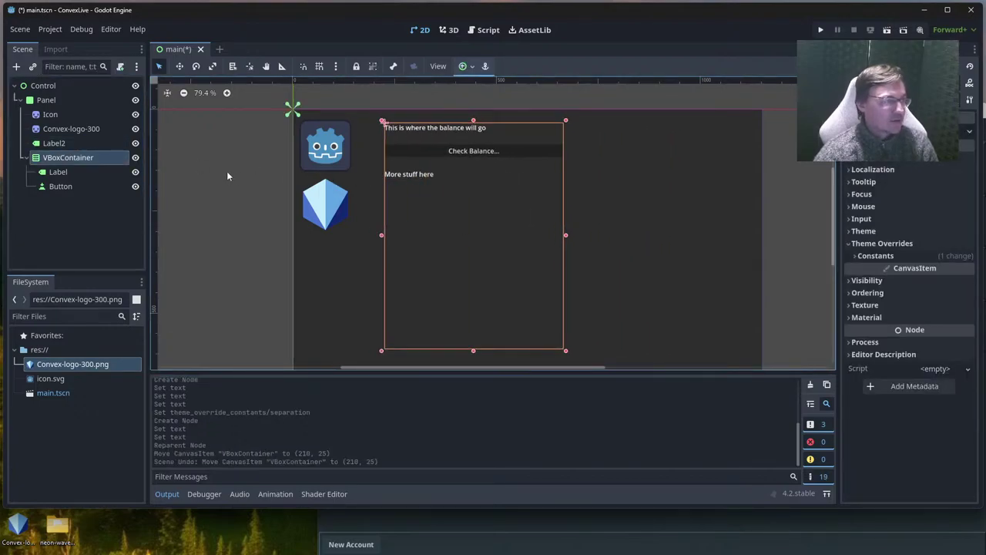
Shrink Label2 and place it at (767, 82), right of the balance column, adjusting the column.
left_click(59, 144)
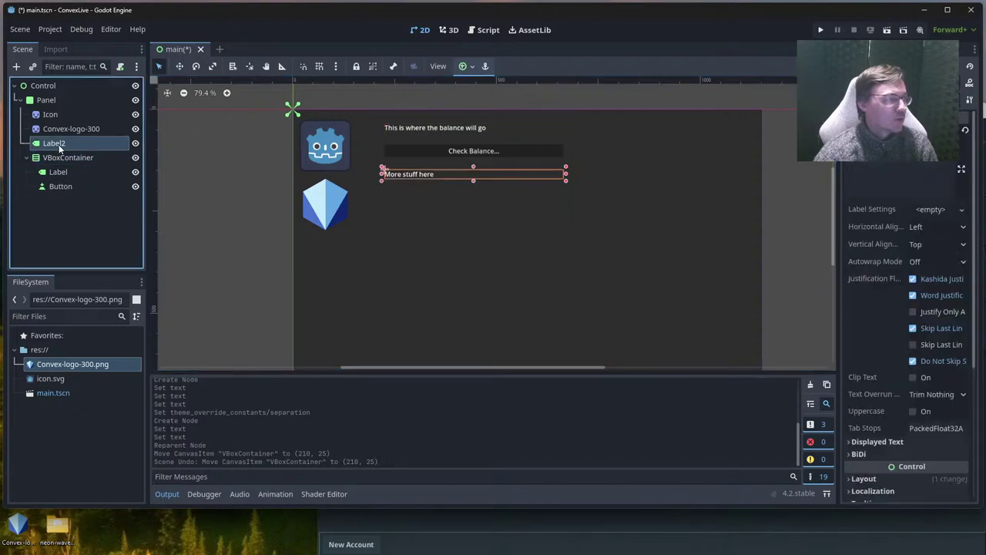
mouse_move(425, 178)
left_mouse_down()
mouse_move(394, 185)
mouse_move(571, 202)
left_mouse_up()
left_click(386, 175)
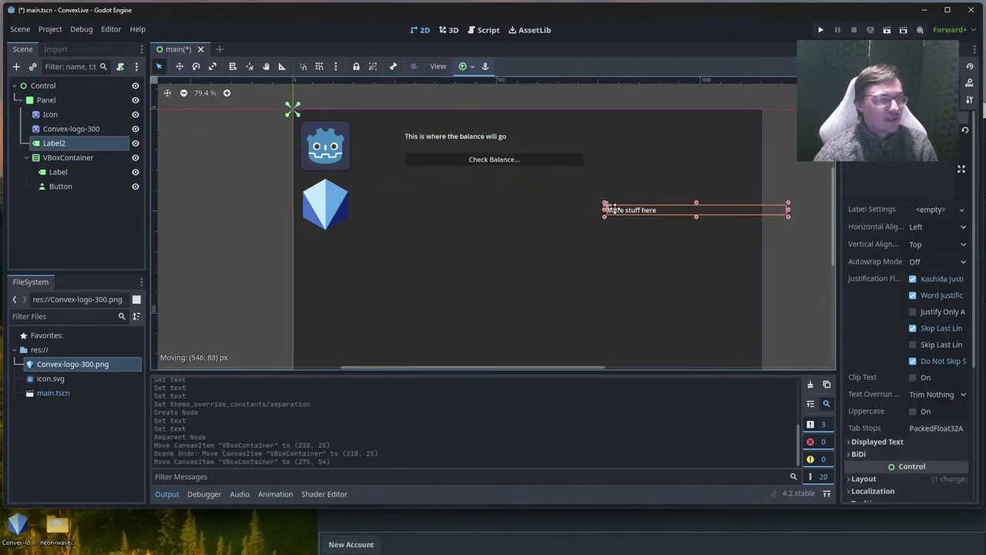
left_click_drag(752, 210, 664, 302)
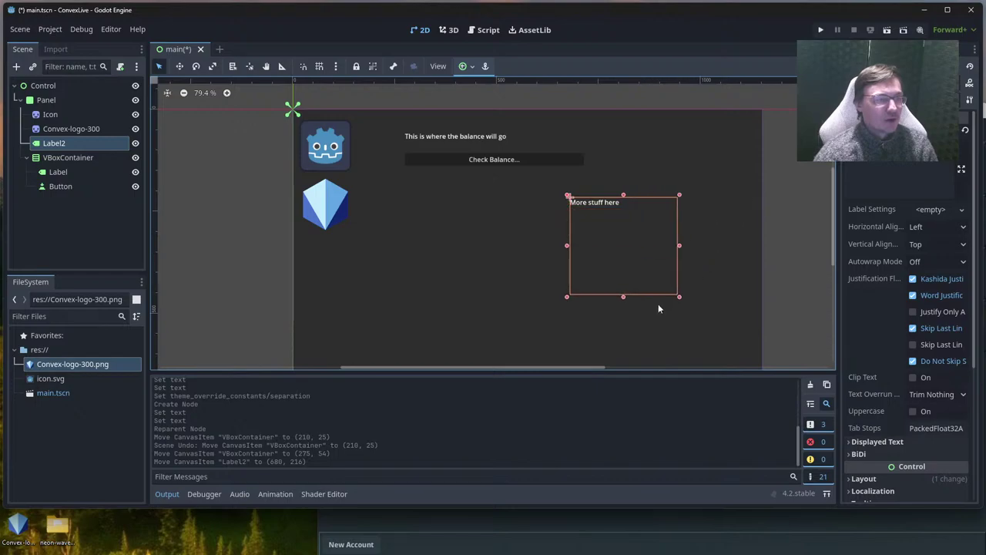
left_click_drag(623, 222, 658, 169)
left_click(502, 171)
left_click_drag(428, 150, 403, 146)
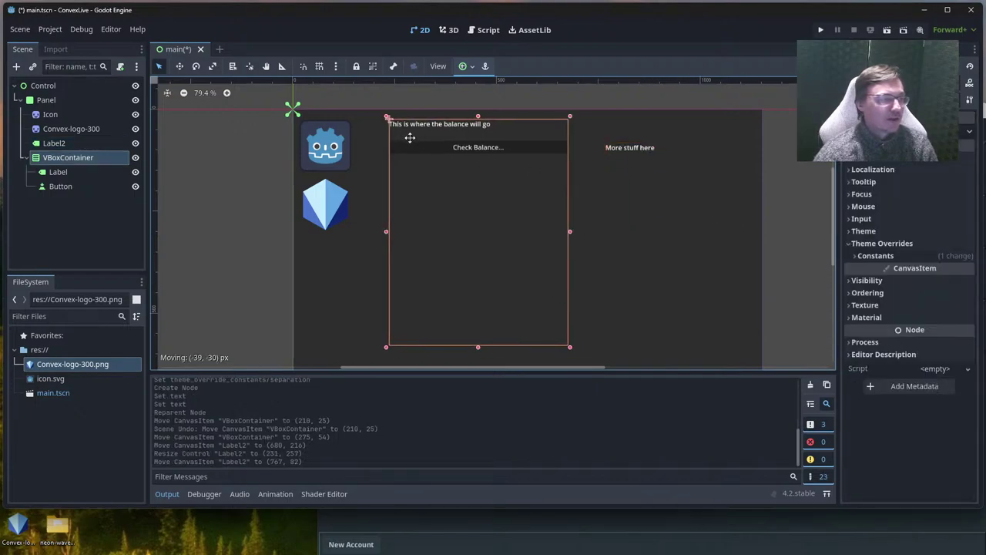
left_click(652, 240)
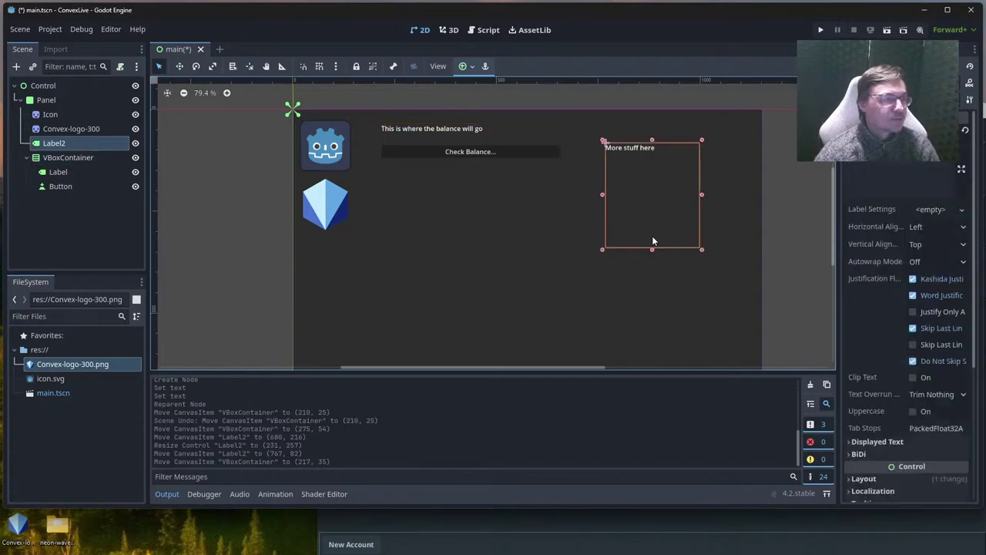
left_click(760, 224)
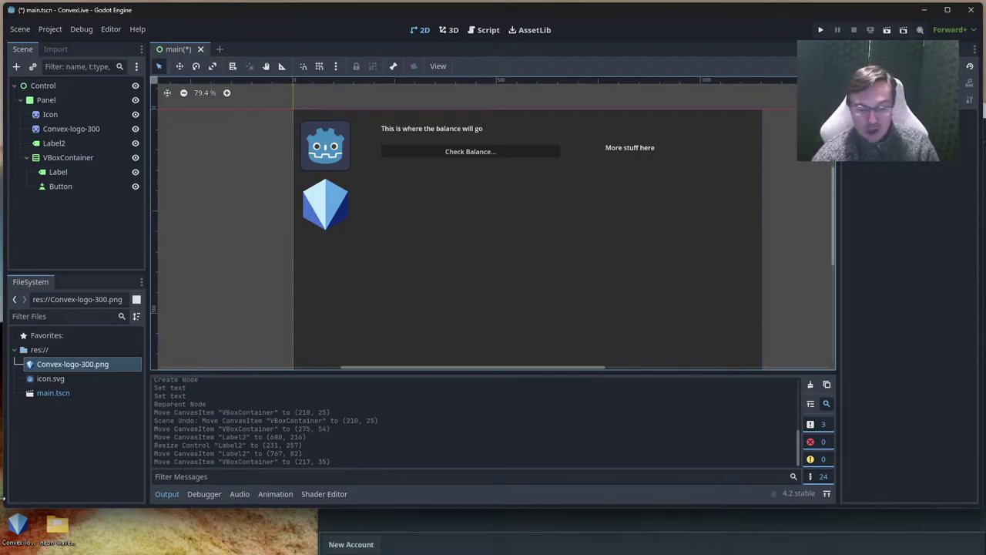
left_click(57, 527)
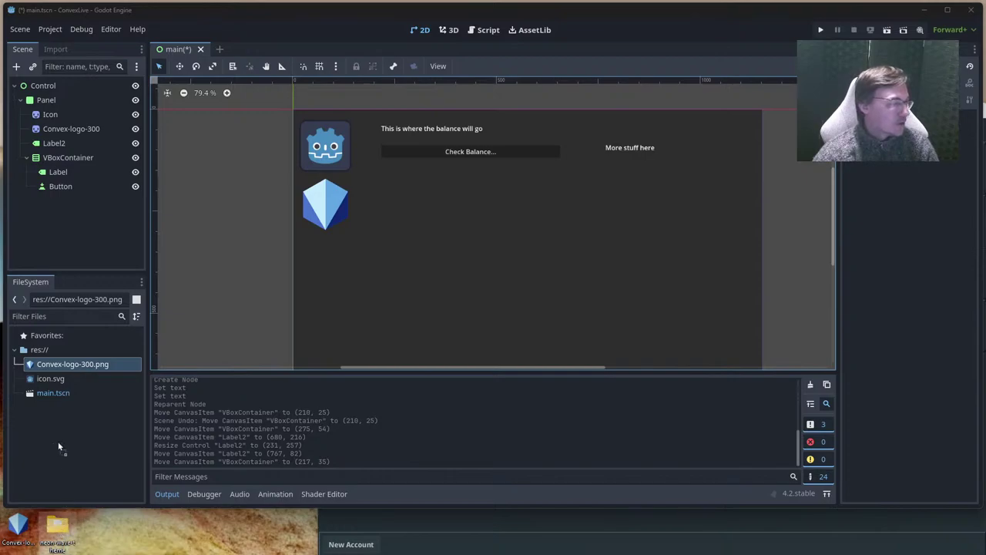
Import the neon-wave-theme folder and apply neon-wave.tres as the root Control's Theme.
left_click_drag(38, 350, 38, 351)
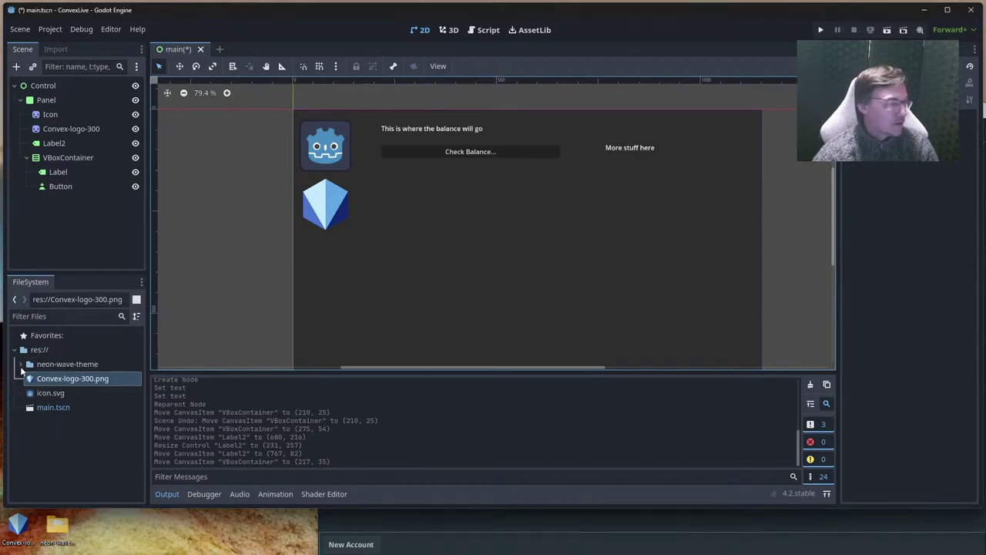
left_click(21, 366)
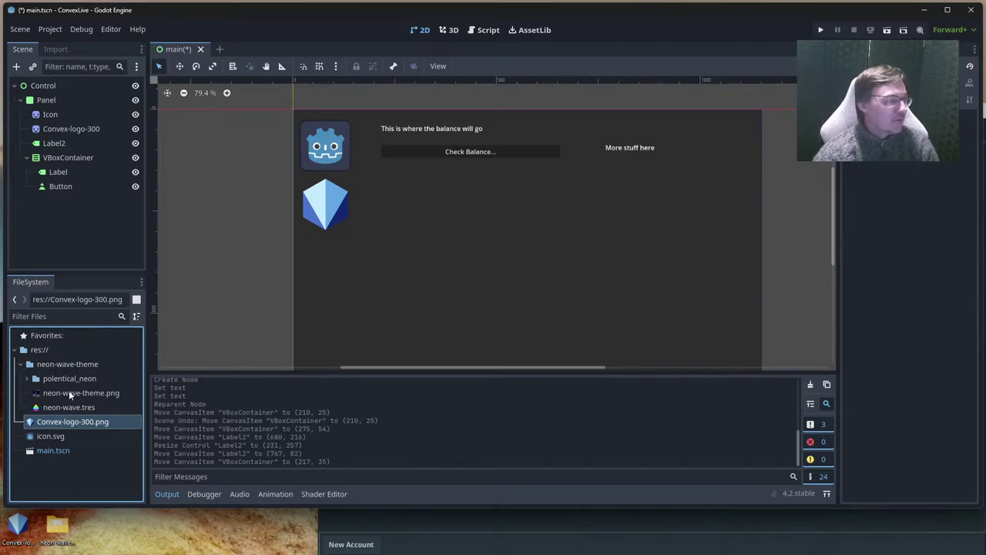
left_click(62, 409)
left_click_drag(48, 410, 45, 87)
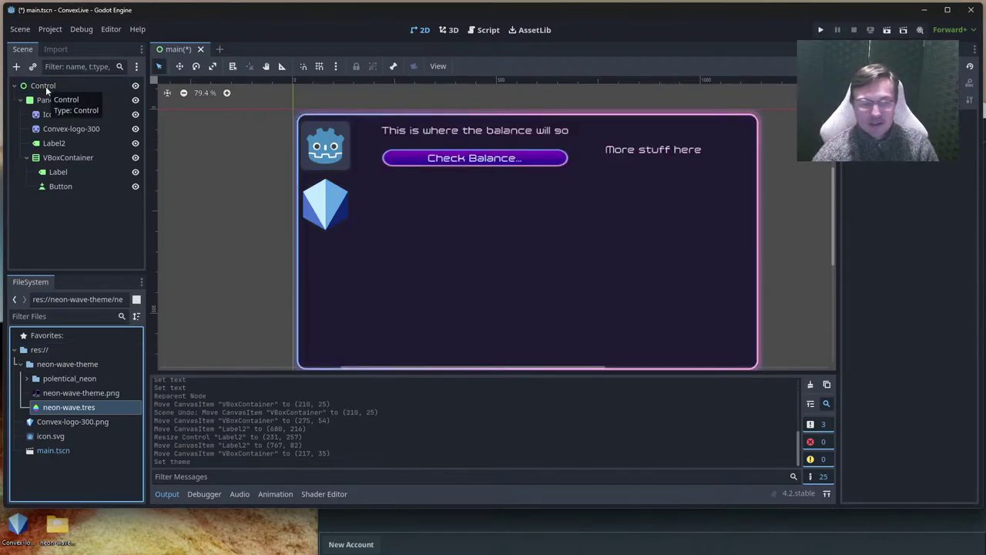
Align the Godot icon and Convex logo, and enlarge and move Label2 beside the Check Balance button.
left_click(326, 150)
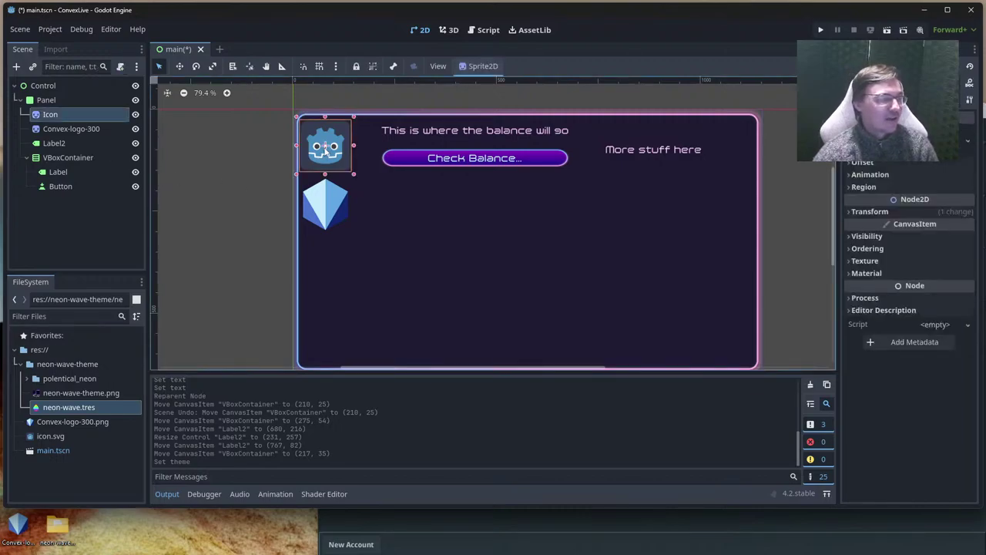
left_click_drag(326, 151, 332, 152)
left_click_drag(321, 208, 326, 214)
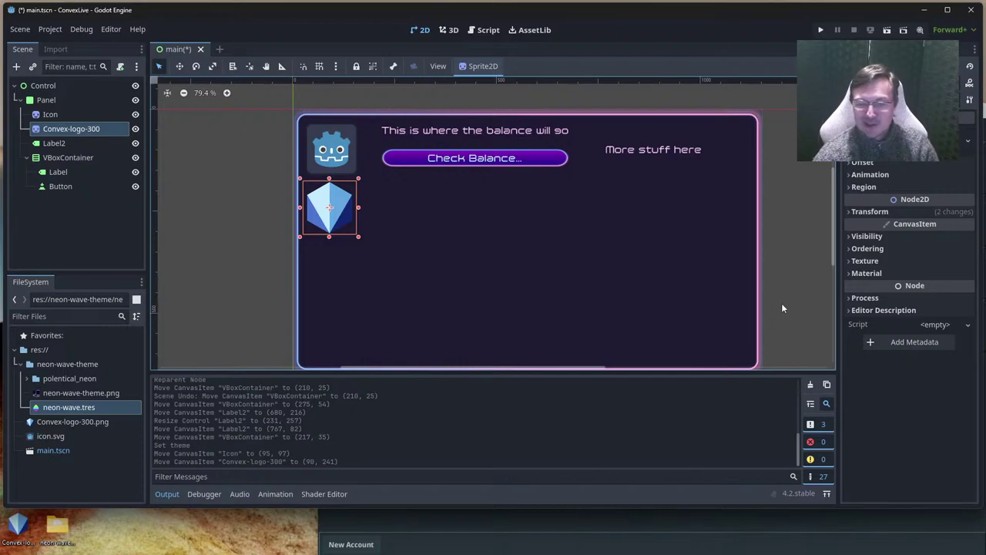
left_click(495, 171)
left_click_drag(627, 154, 644, 147)
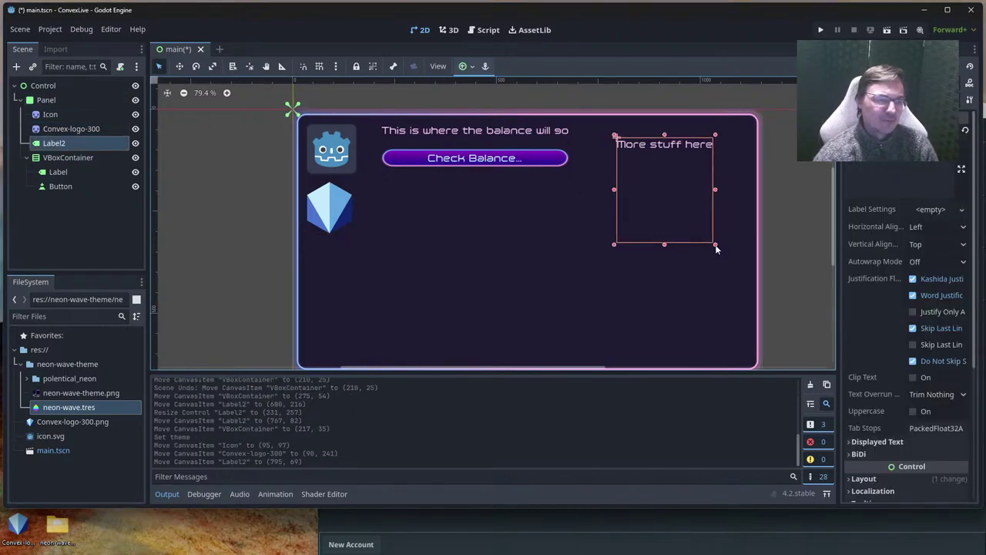
left_click_drag(715, 249, 747, 264)
mouse_move(665, 182)
left_mouse_down()
mouse_move(653, 166)
mouse_move(650, 195)
left_mouse_up()
left_click(795, 236)
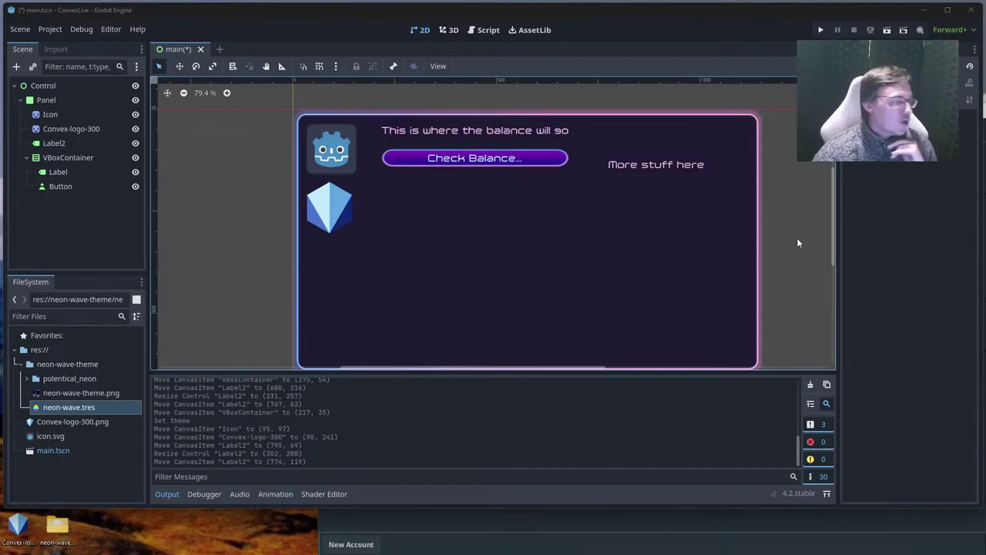
Create a new scene from the Scene menu with the base Node type as its root.
left_click(16, 350)
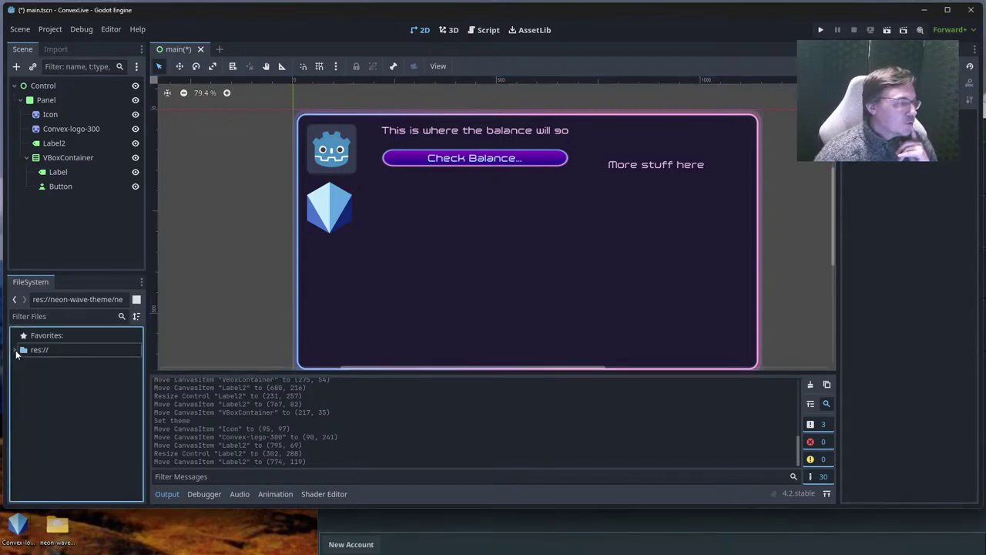
left_click(16, 350)
left_click(21, 29)
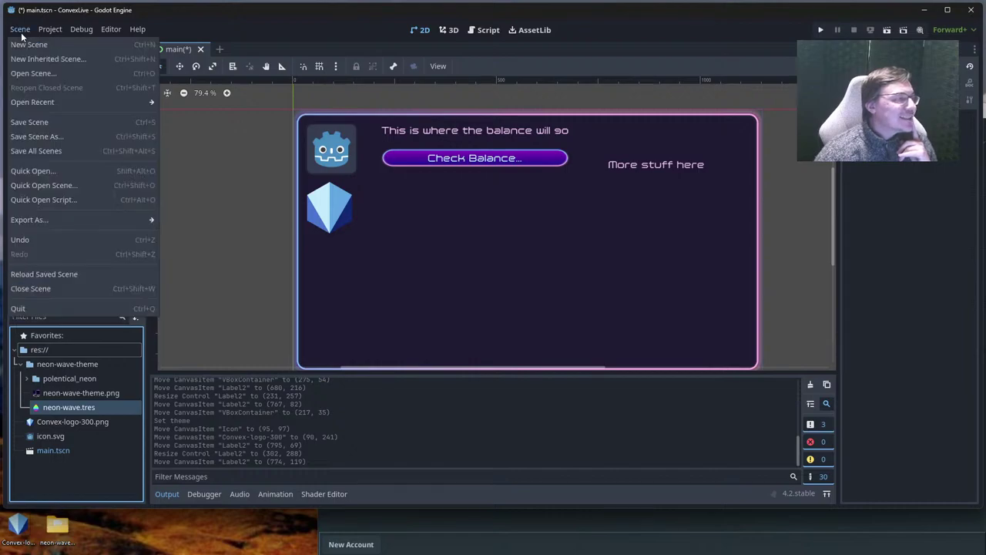
left_click(50, 44)
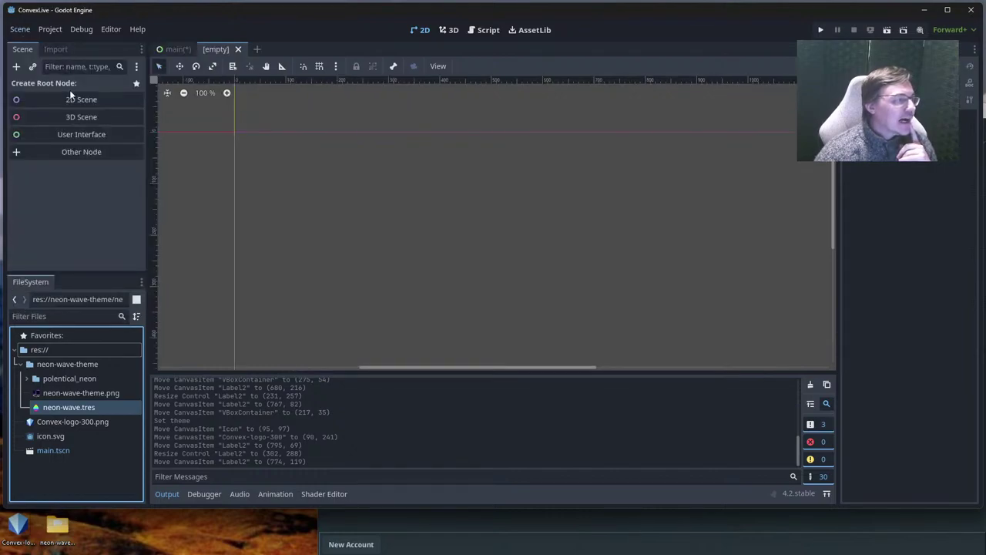
left_click(74, 155)
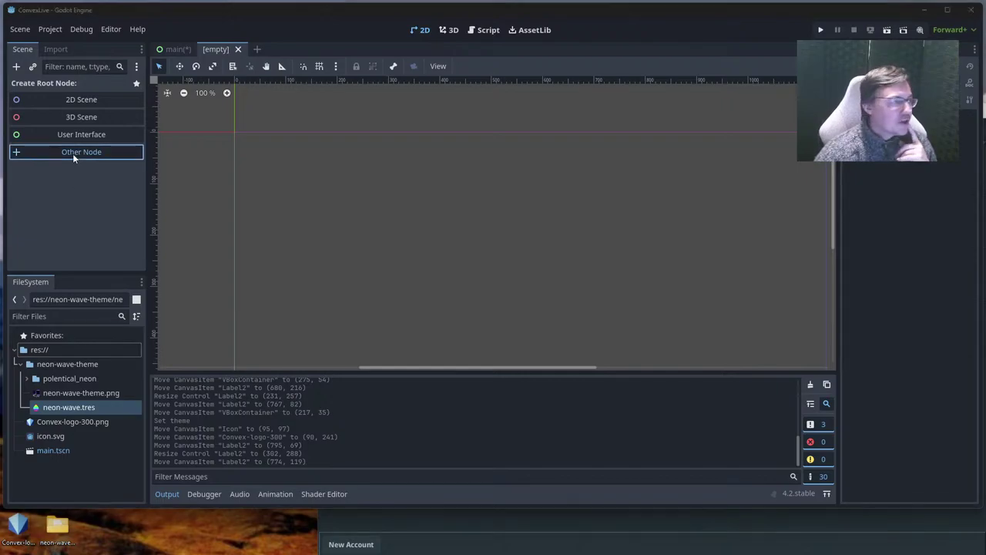
key("Tab")
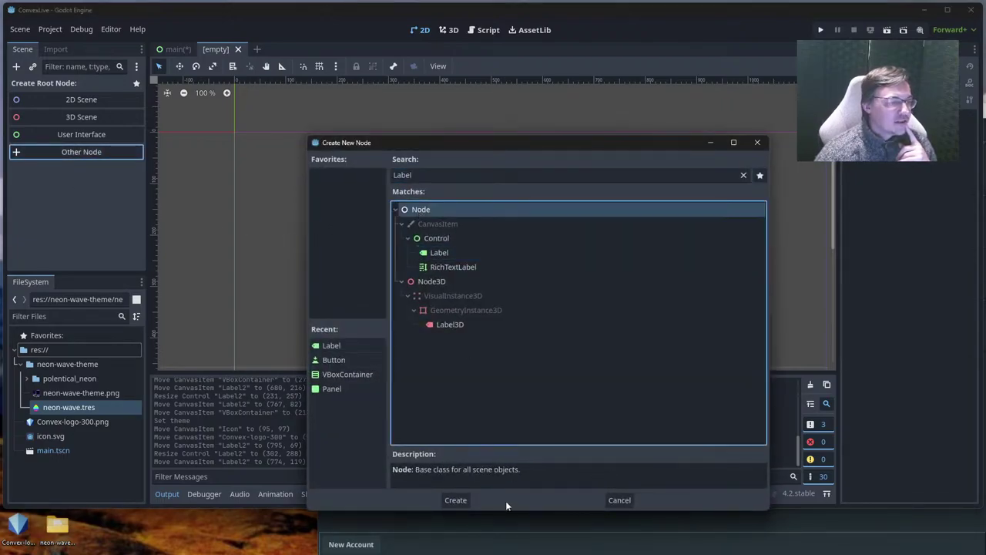
left_click(455, 500)
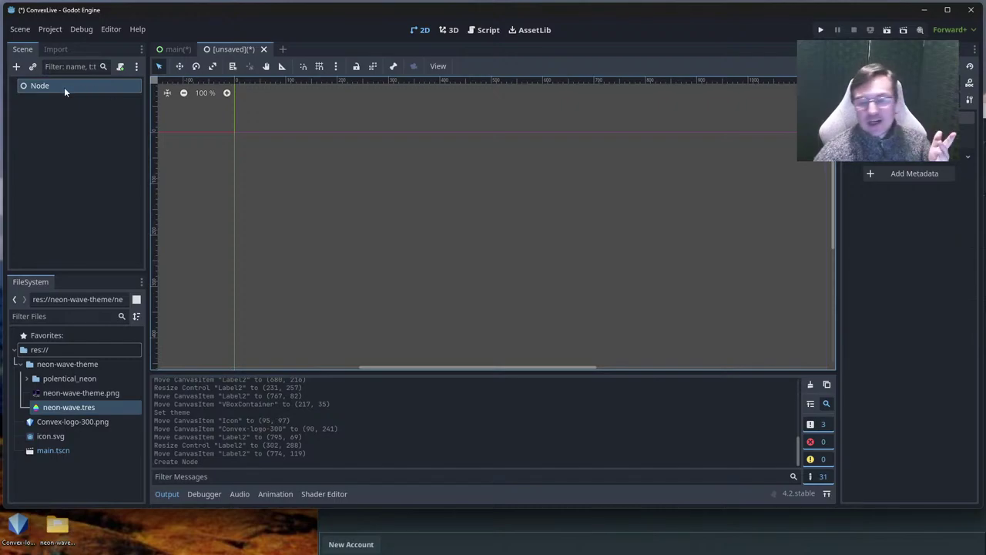
Rename the root Node to Convex.
right_click(37, 85)
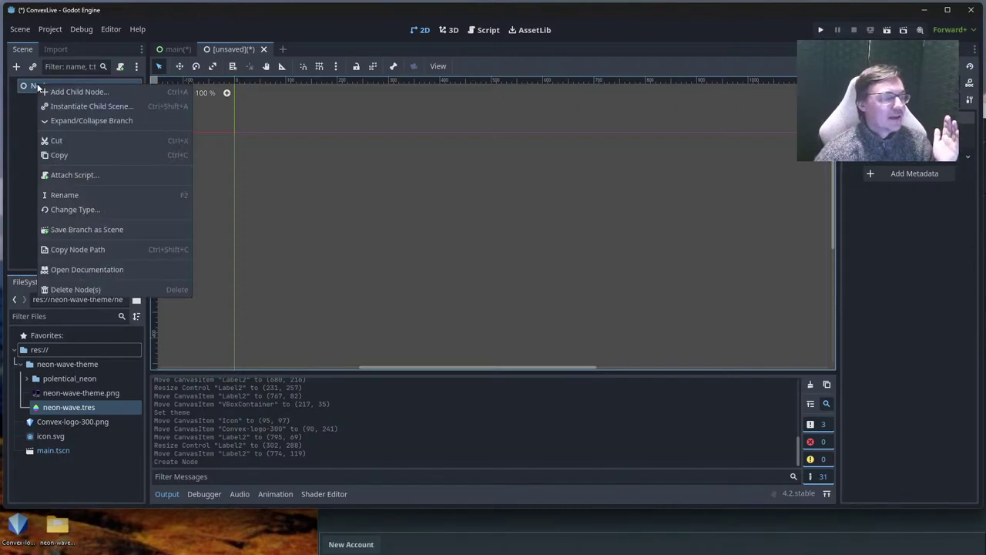
left_click(74, 196)
type("Convex")
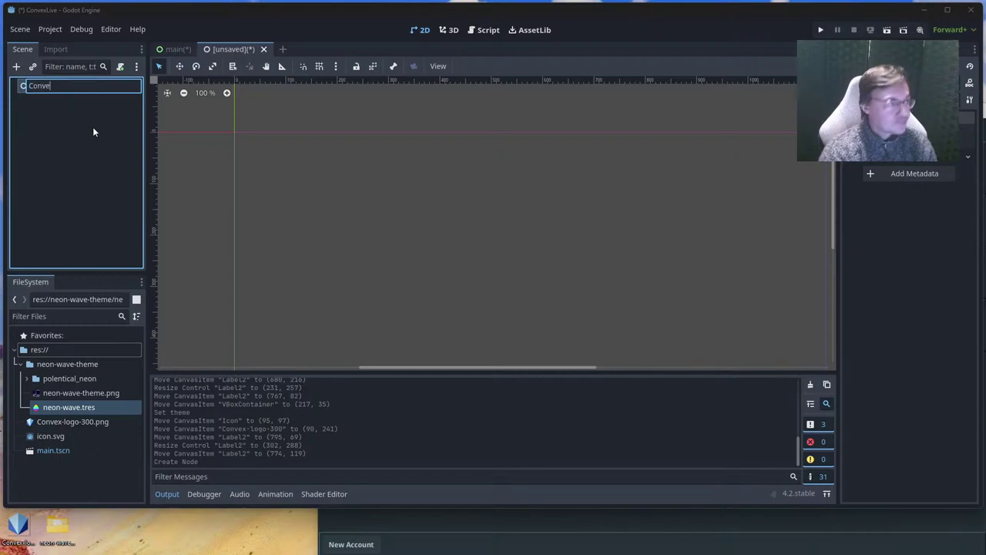
key("Return")
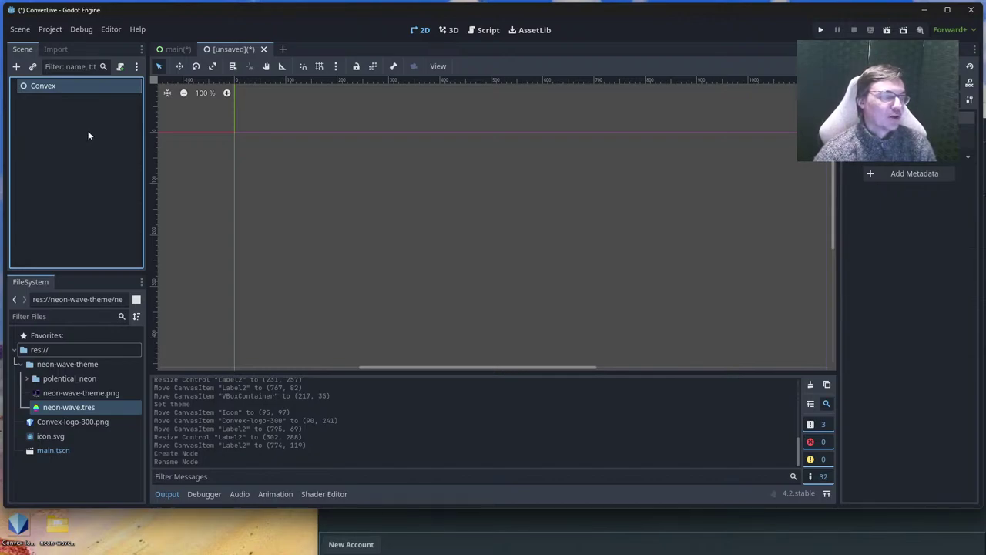
double_click(64, 85)
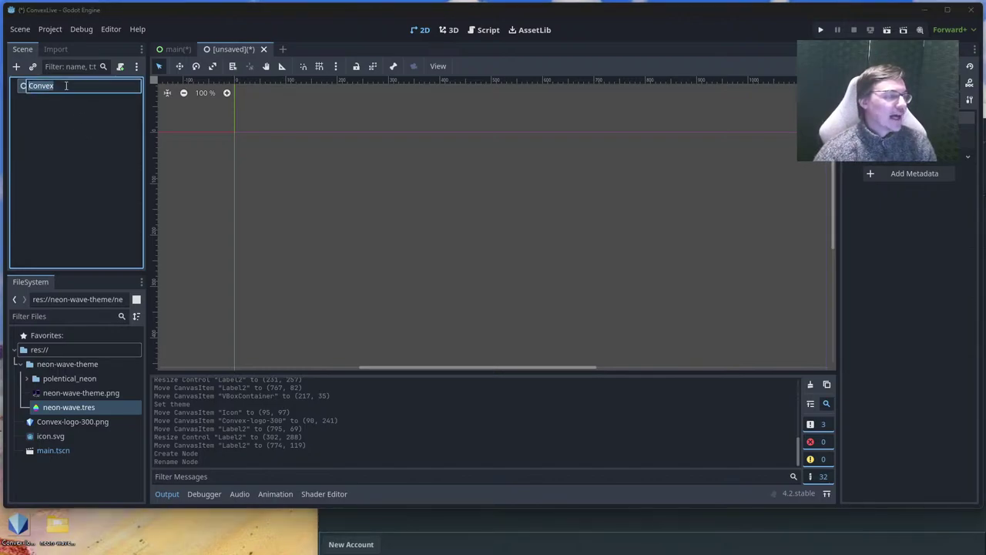
key("Escape")
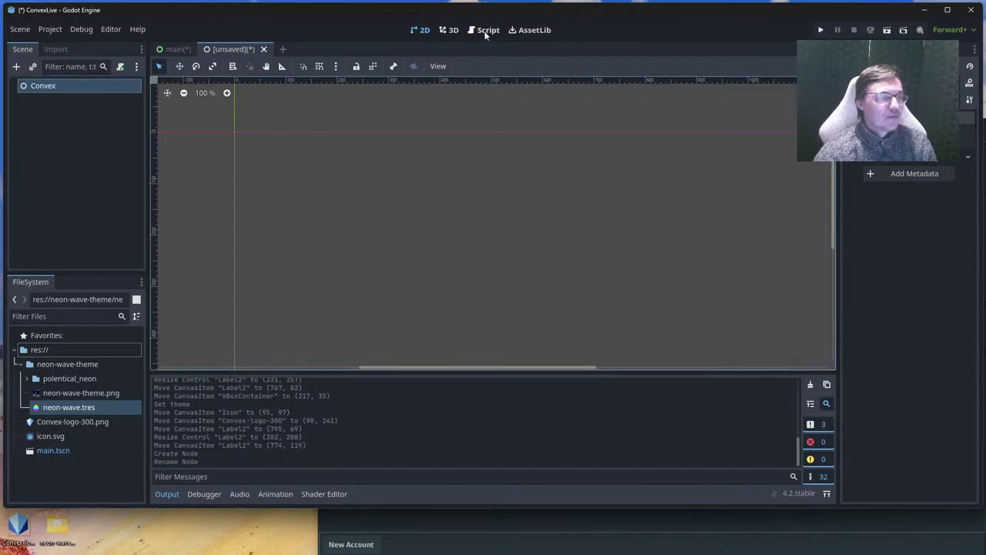
Attach a new GDScript with the Node template at res://Convex.gd to the Convex node.
left_click(490, 32)
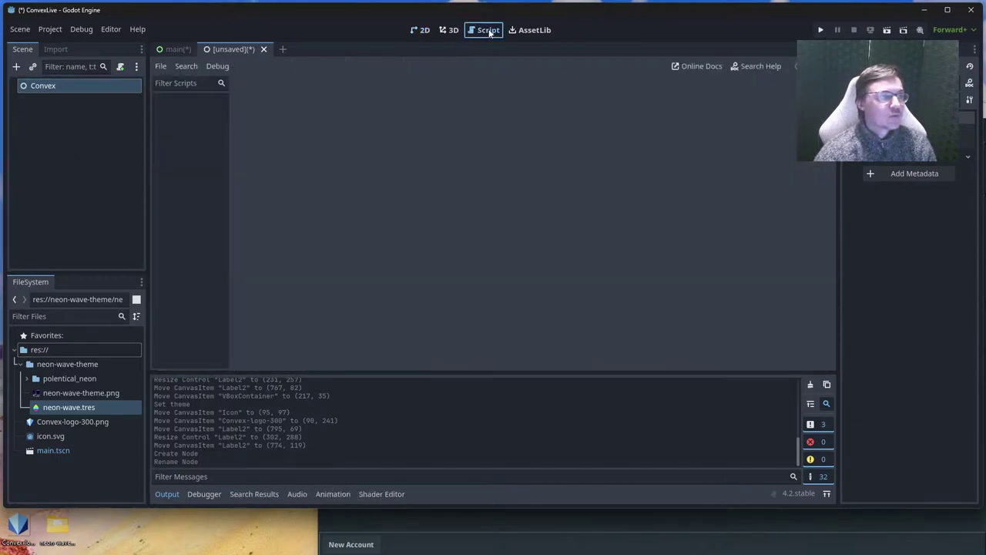
right_click(56, 85)
left_click(92, 176)
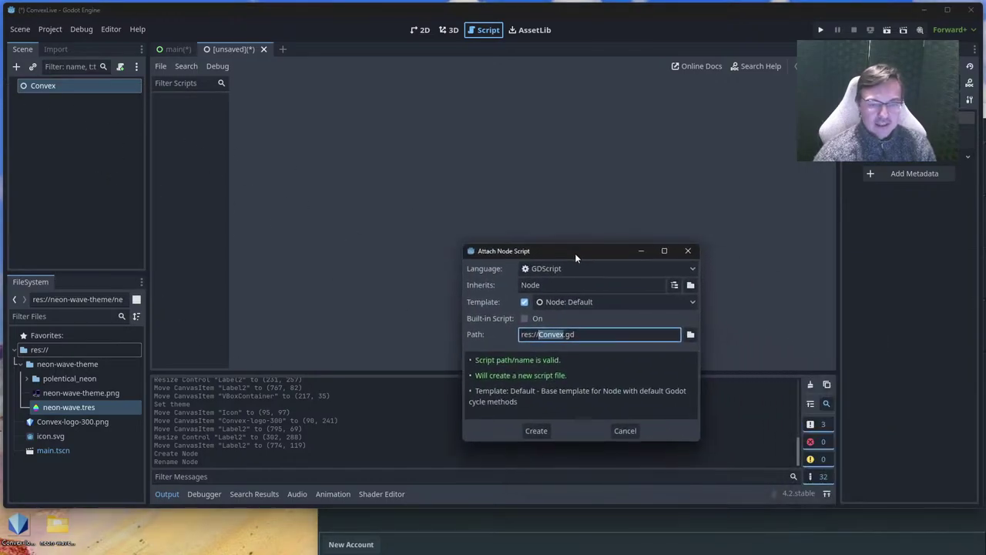
left_click(566, 335)
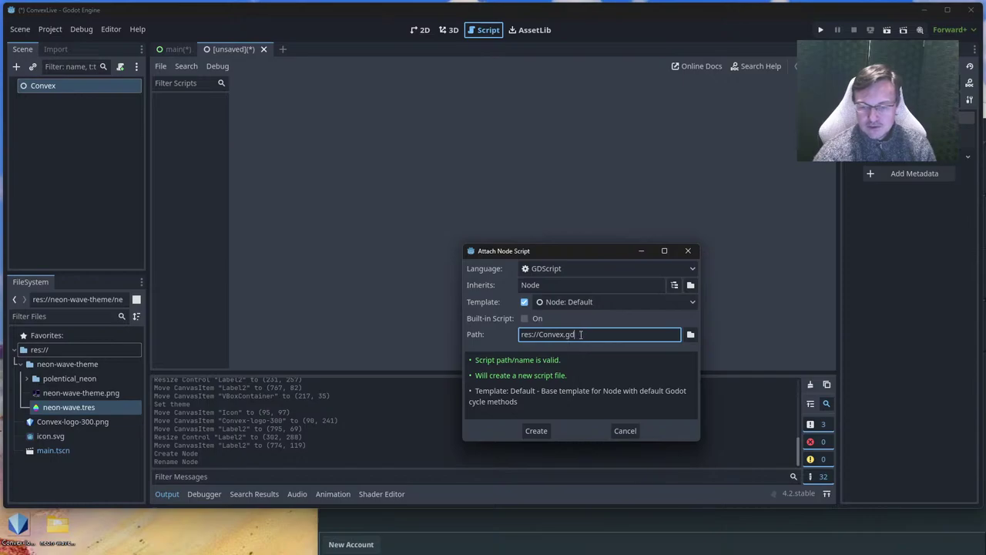
left_click(540, 432)
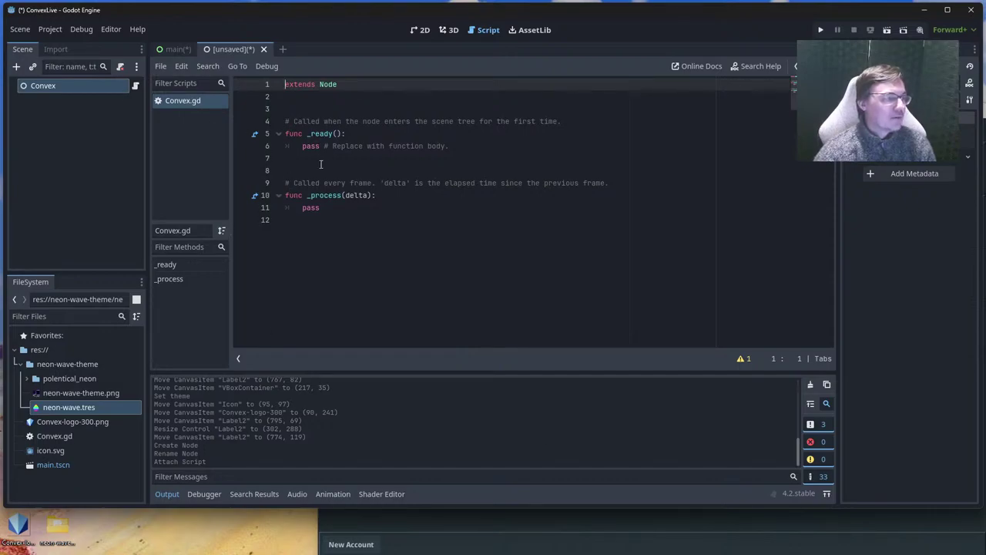
Save the Convex scene as convex.tscn in res://.
left_click(301, 108)
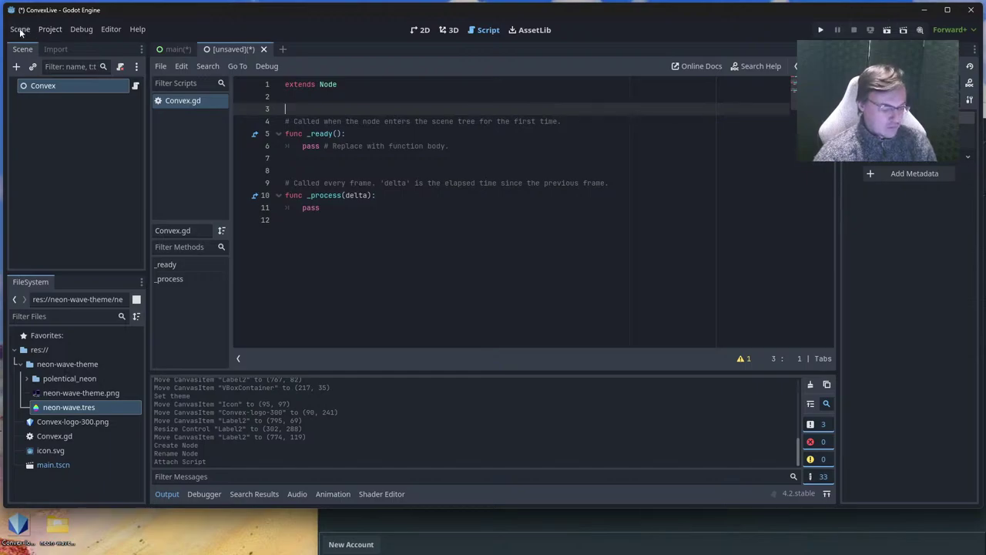
key("ctrl+s")
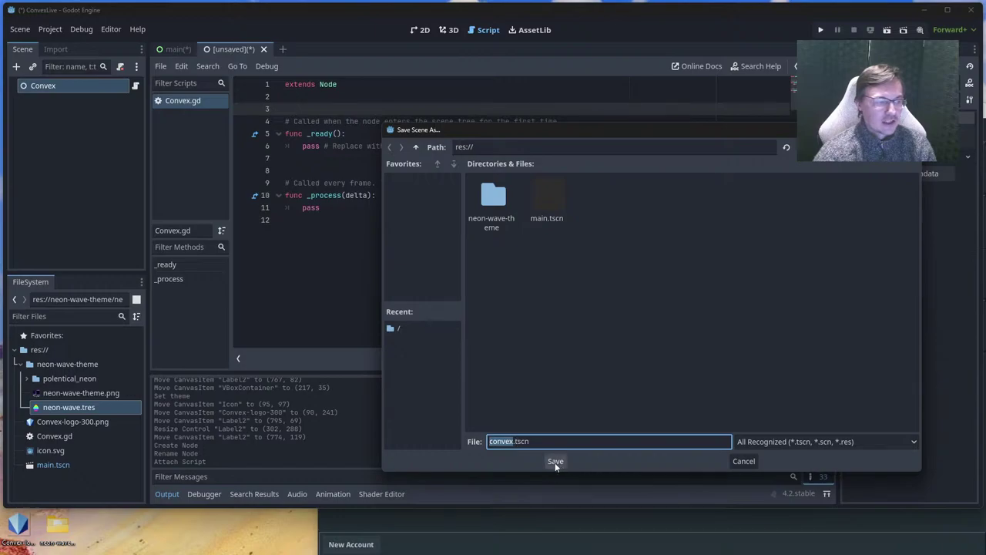
left_click(556, 462)
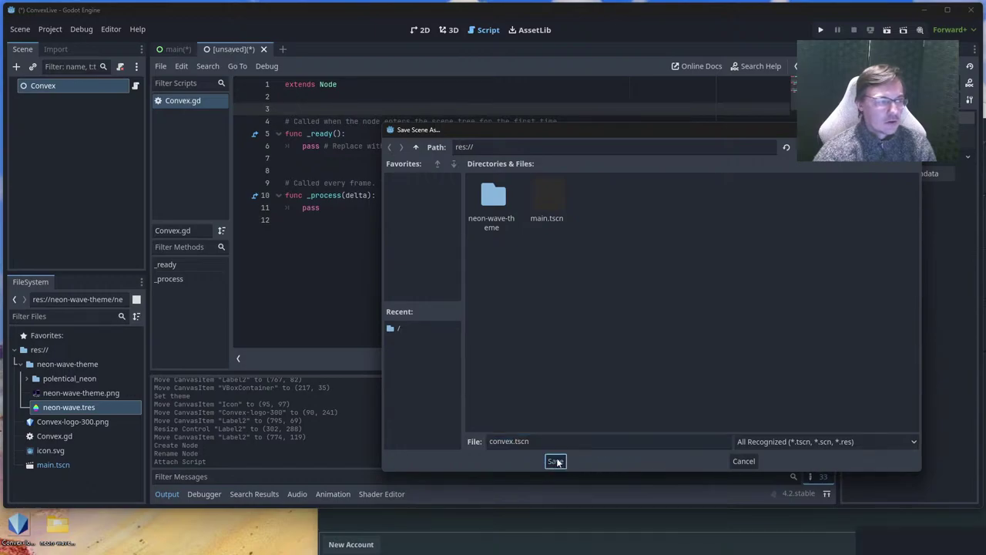
Return to the main scene and check convex.tscn and Convex.gd in the FileSystem dock.
left_click(168, 50)
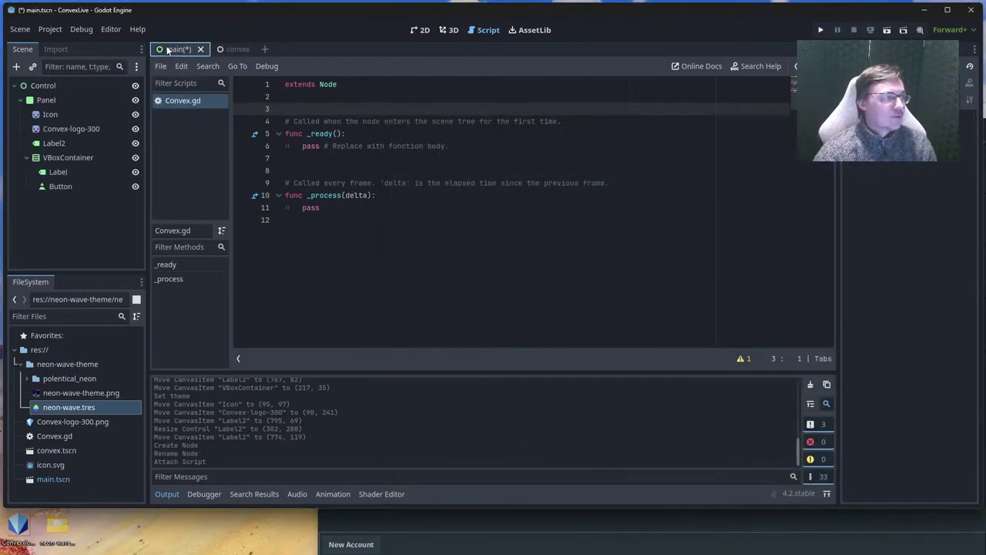
left_click(21, 365)
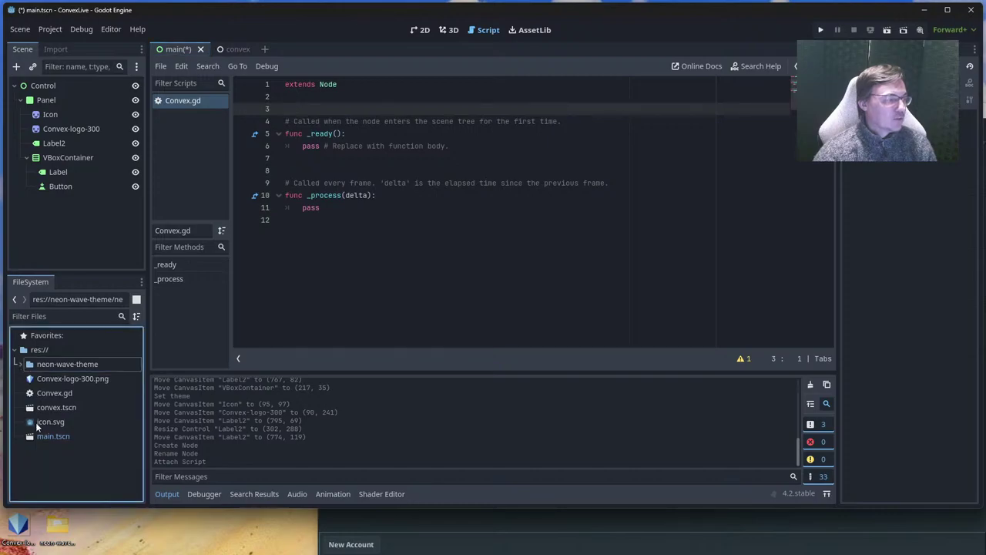
left_click(52, 409)
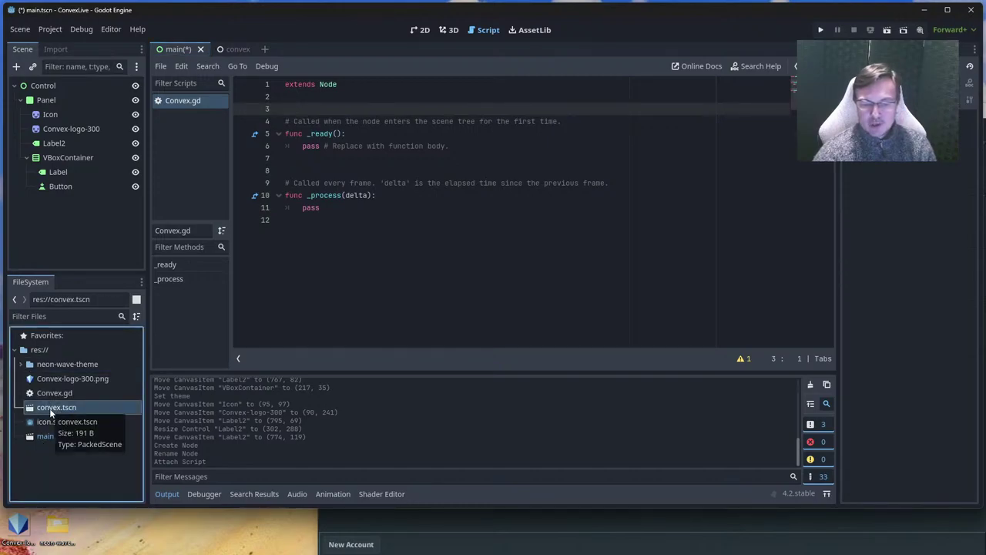
left_click(49, 394)
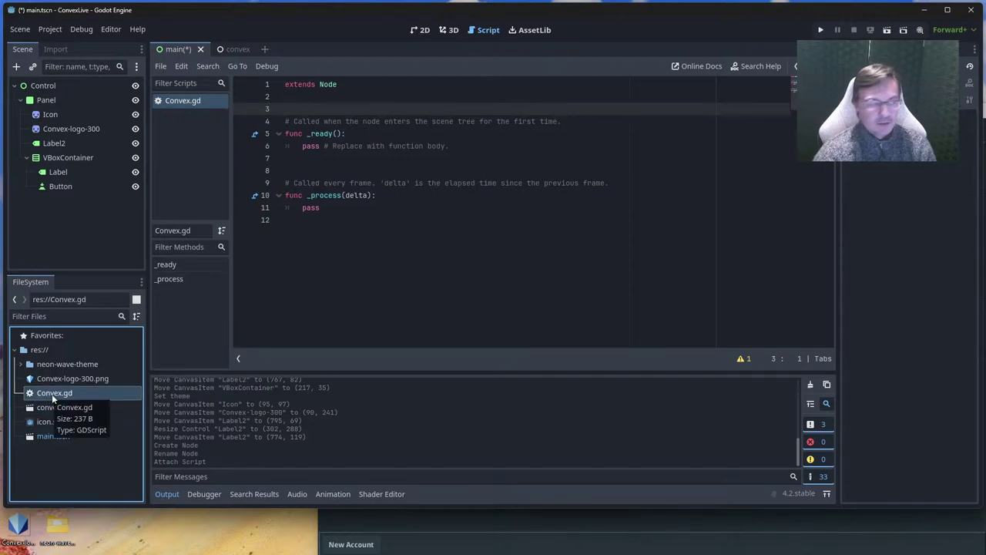
key("Down")
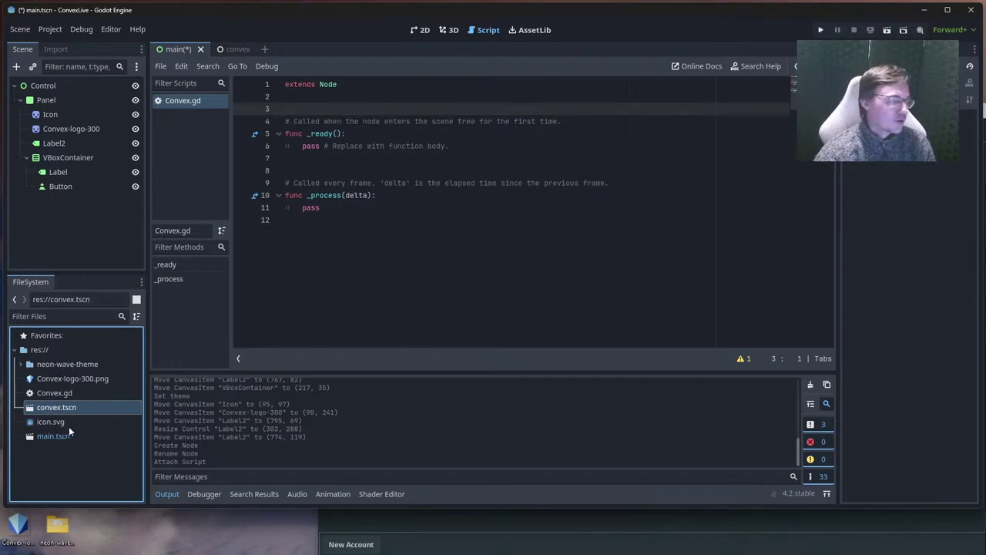
Look over the _ready() and _process(delta) template functions, then put the caret on empty line 2.
left_click(296, 109)
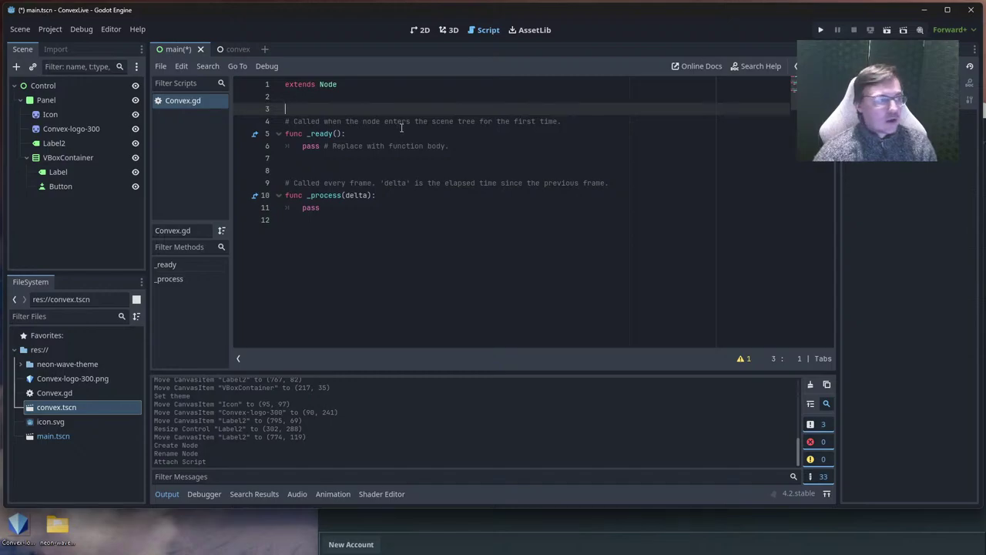
left_click_drag(307, 134, 385, 130)
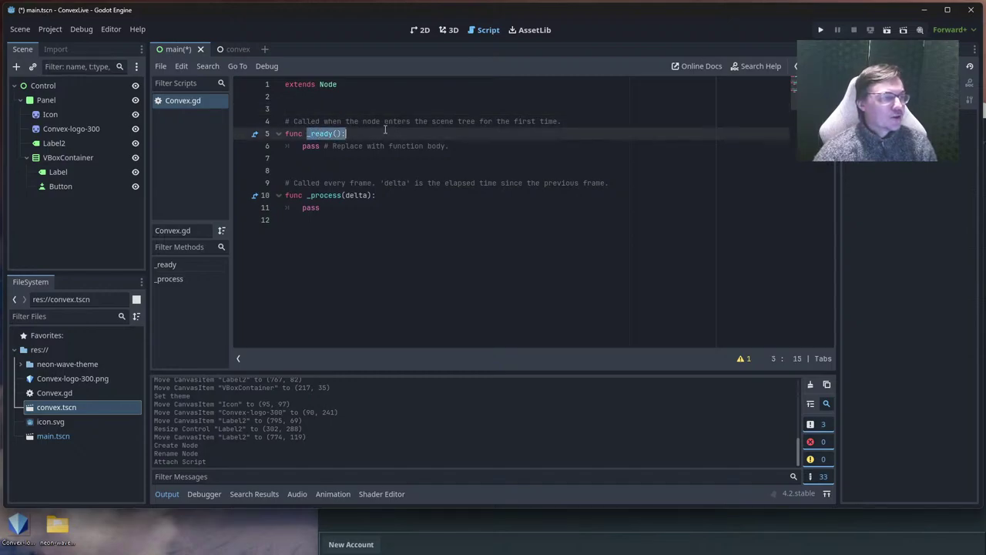
left_click_drag(307, 134, 367, 130)
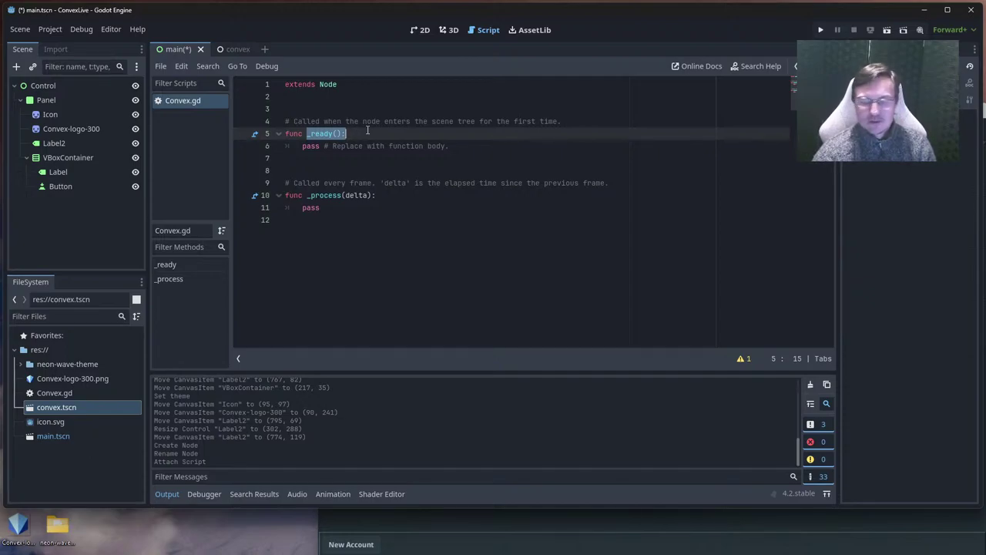
left_click_drag(308, 195, 390, 195)
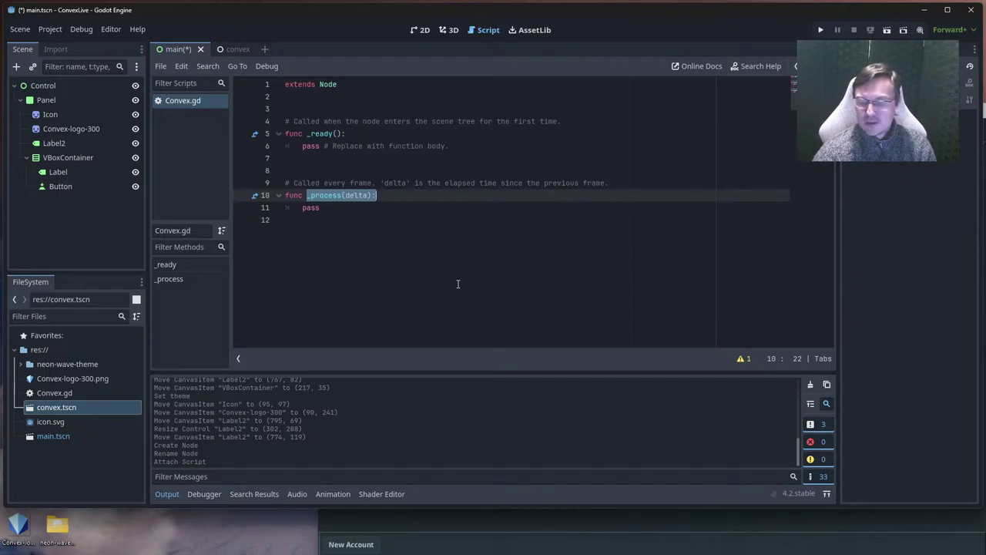
left_click(336, 204)
left_click(334, 194)
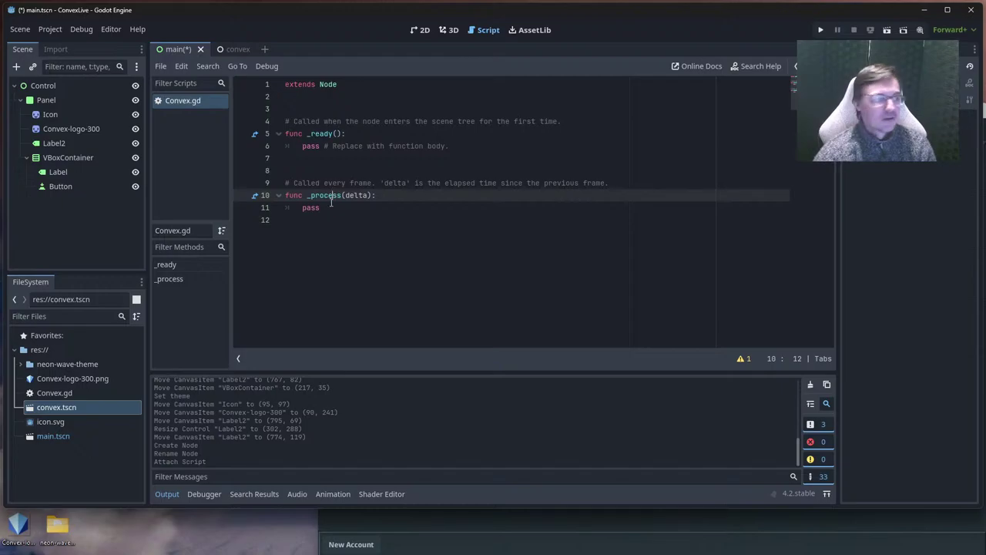
left_click(320, 196)
left_click(308, 195)
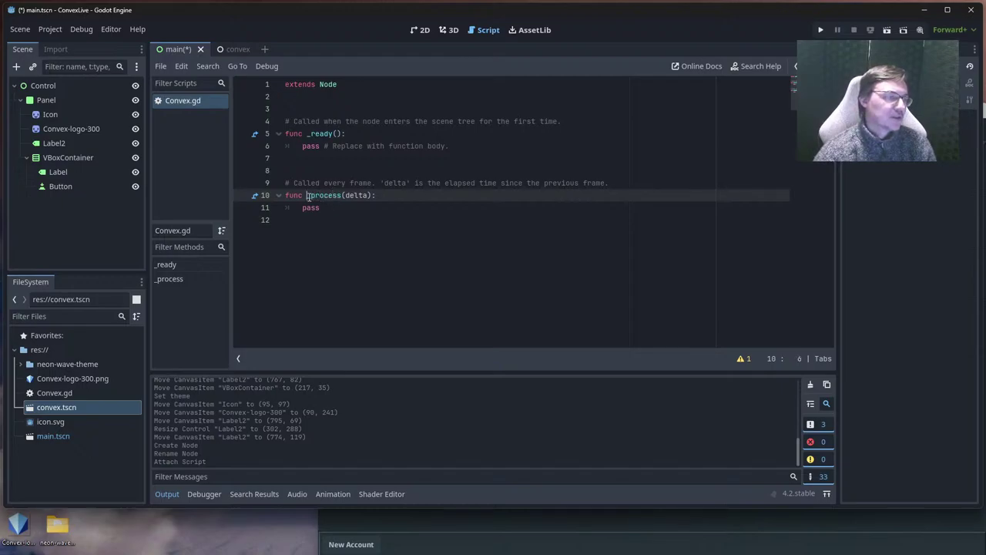
left_click(311, 96)
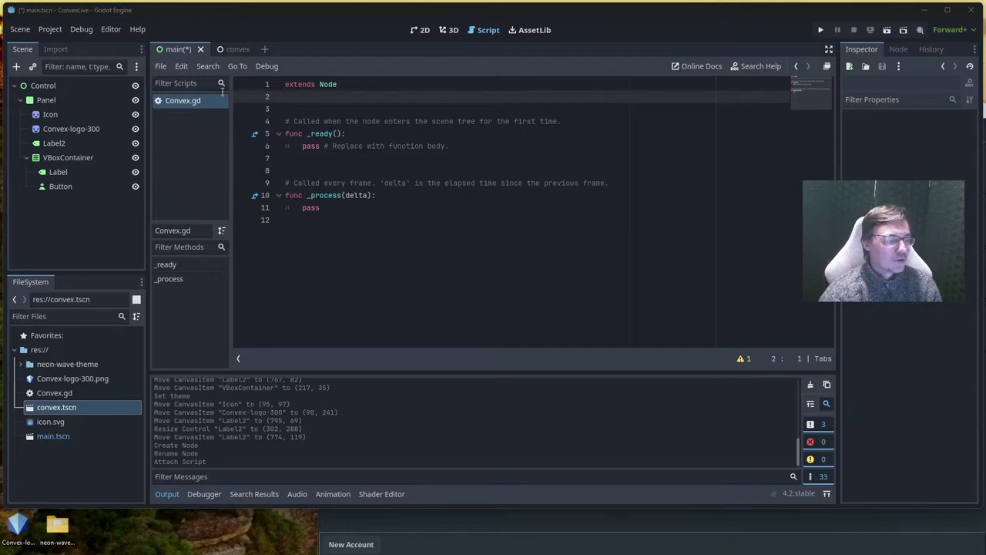
key("Return")
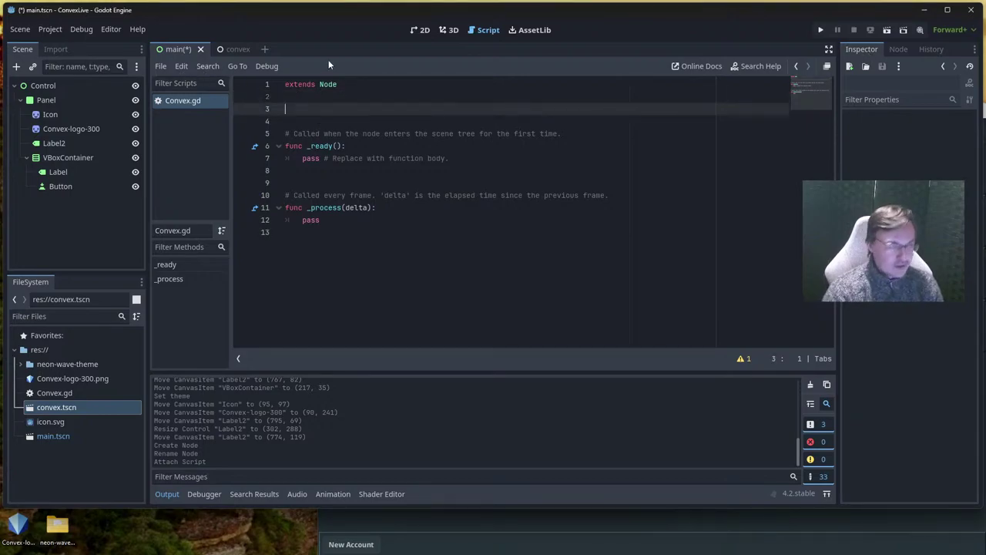
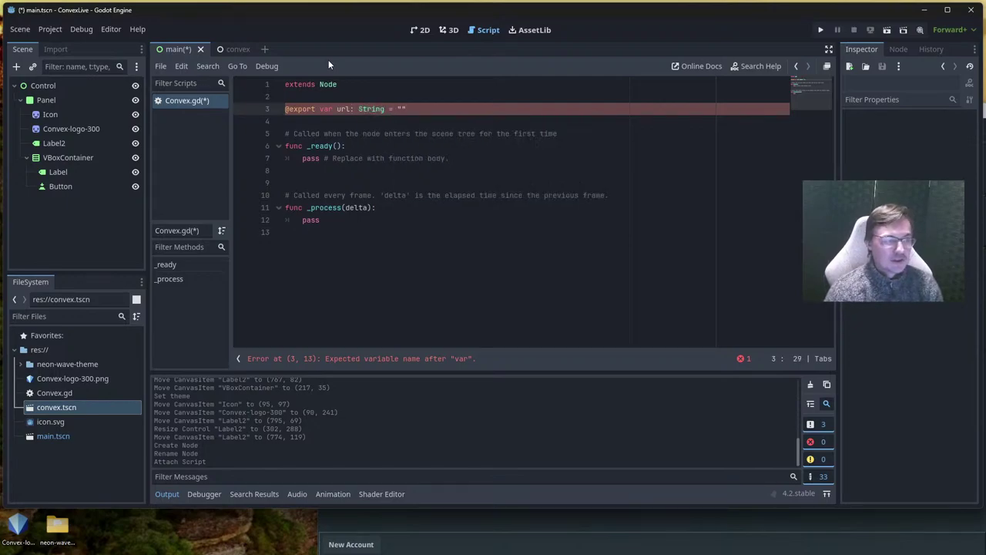
key("Left")
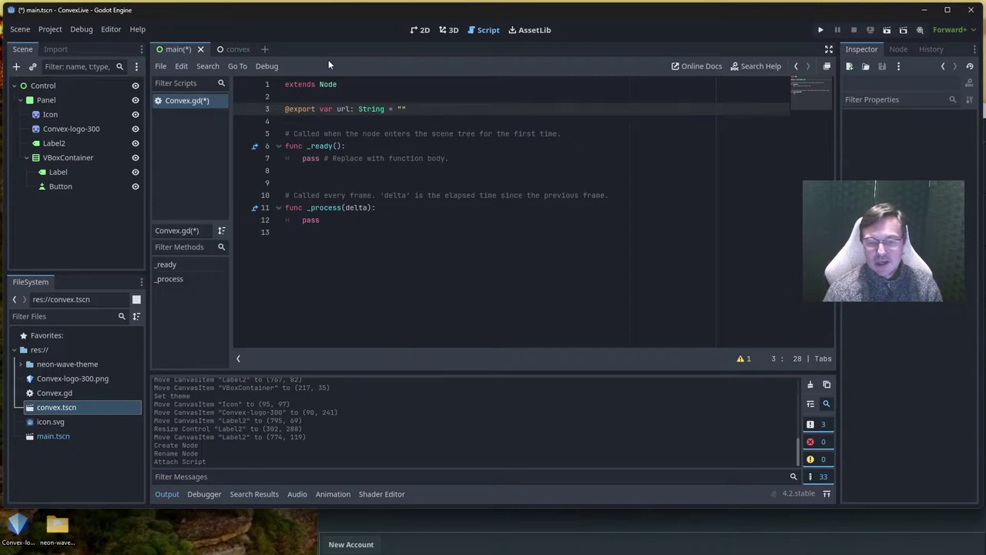
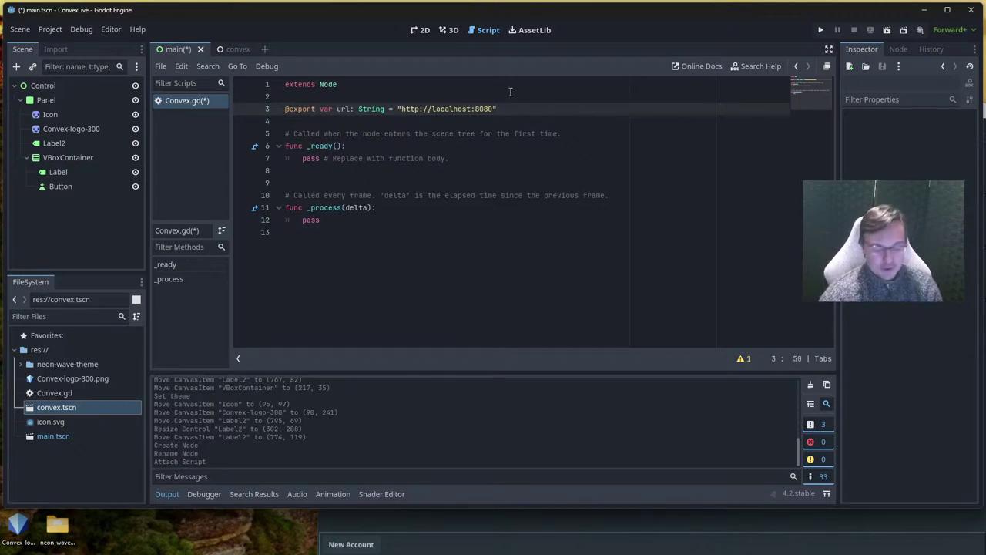
key("Return")
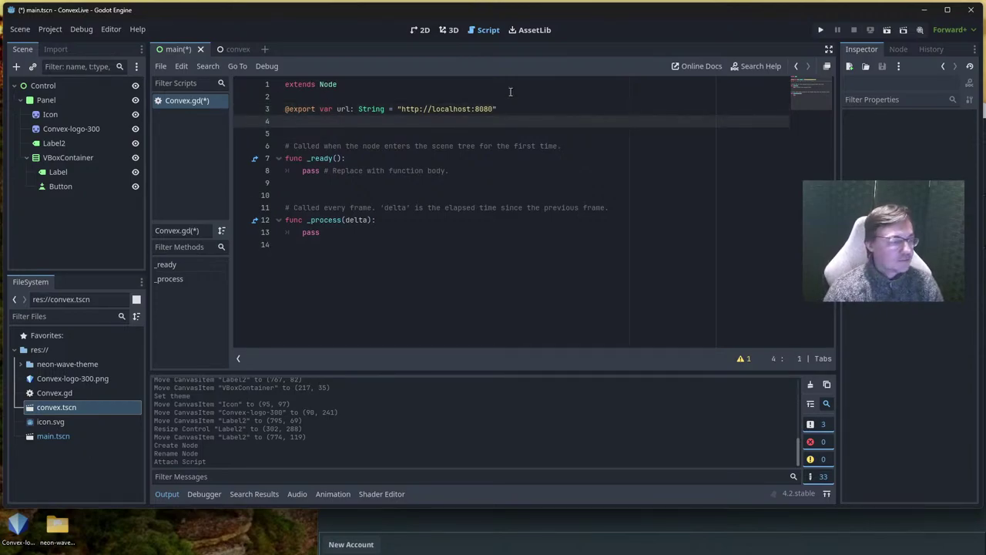
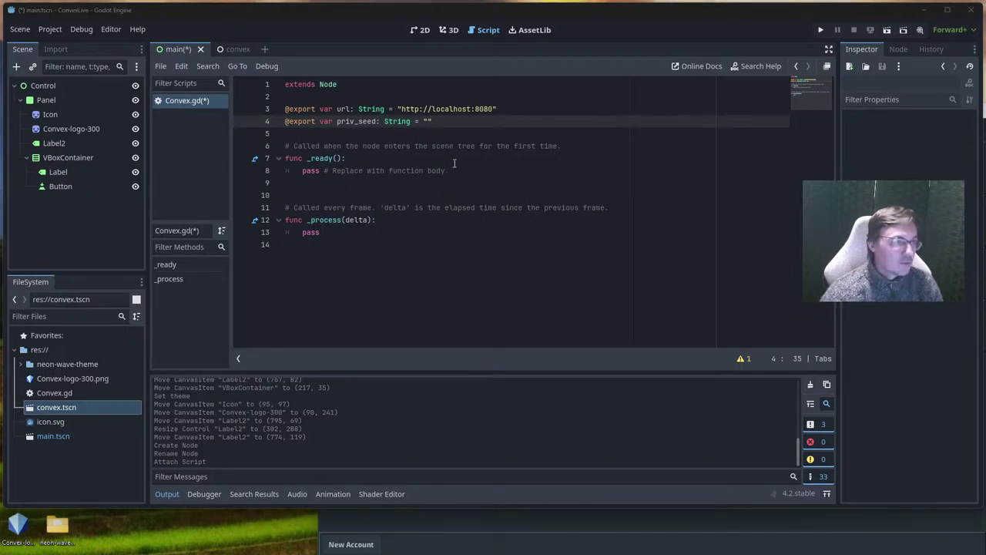
key("ctrl+v")
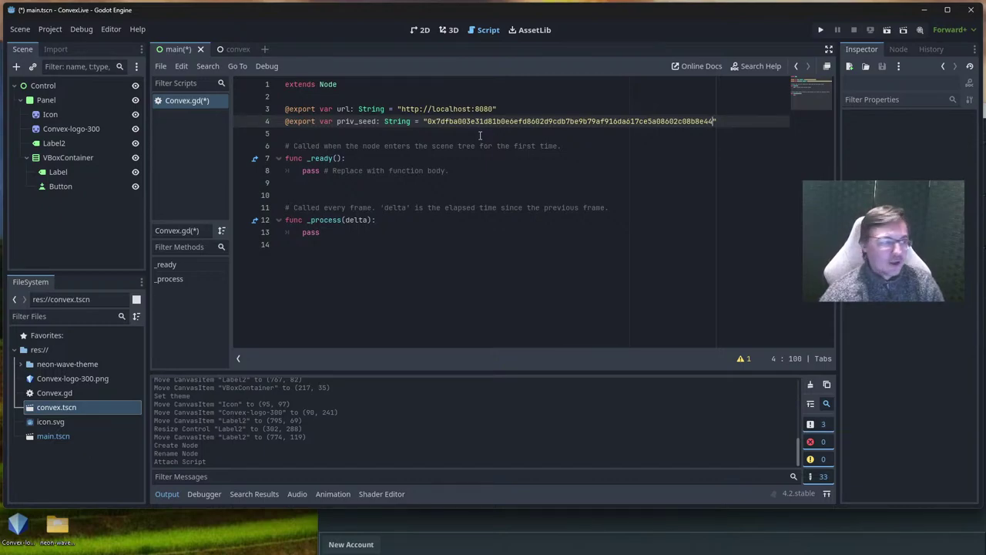
left_click(302, 170)
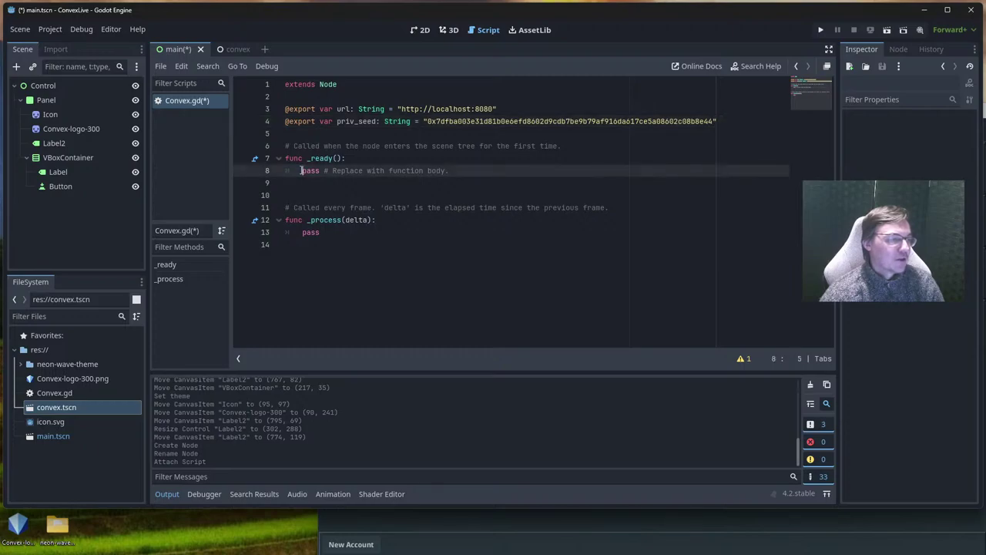
Insert a new blank line directly after the priv_seed declaration.
left_click_drag(302, 234, 287, 233)
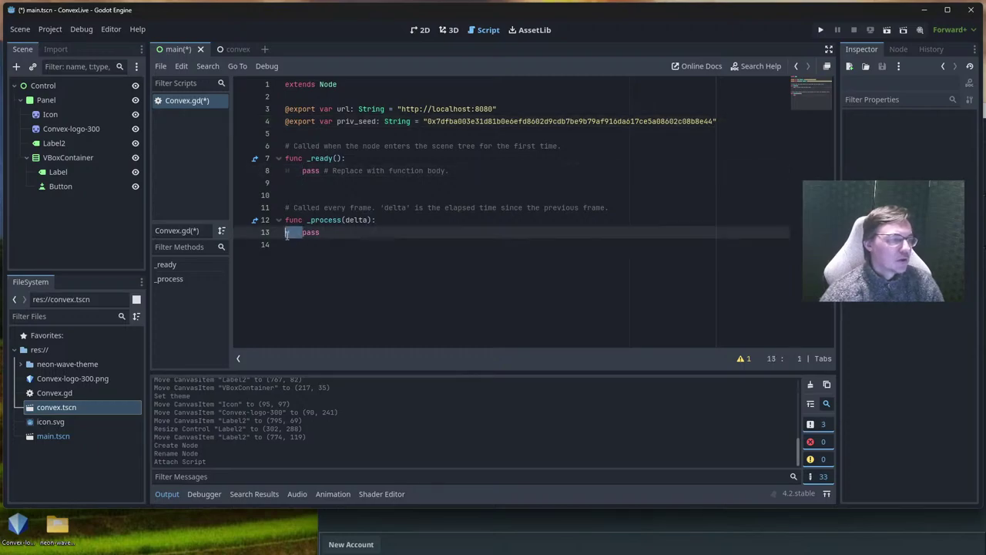
left_click(296, 232)
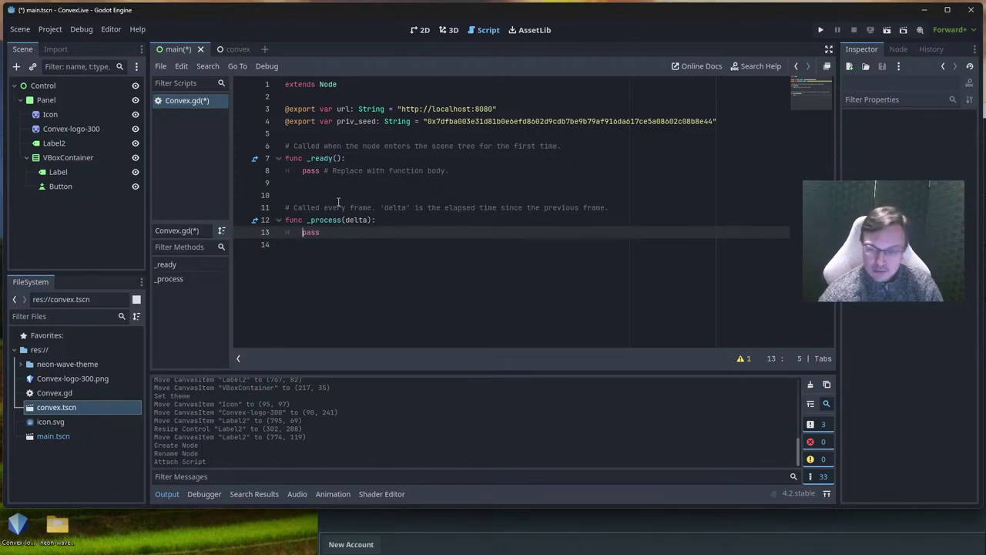
left_click(718, 119)
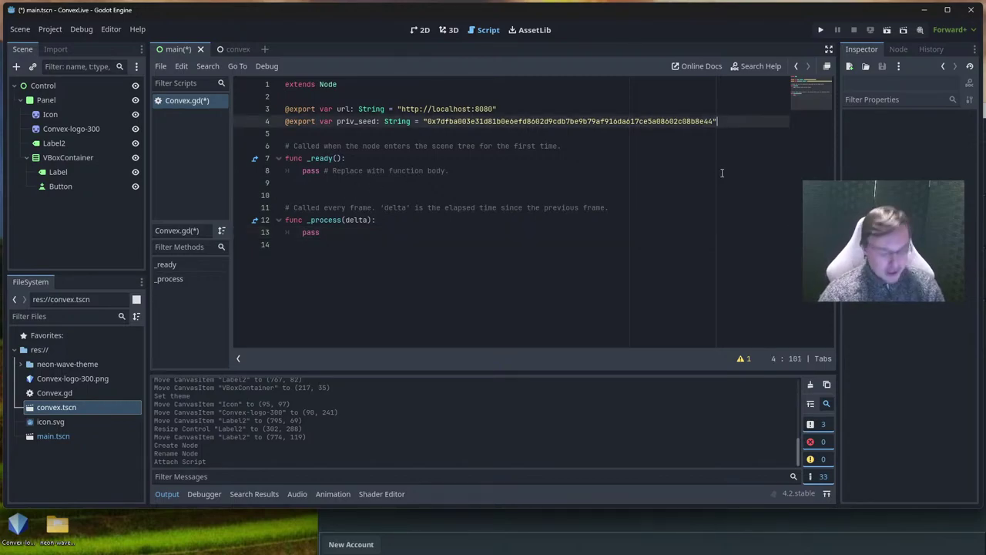
key("Return")
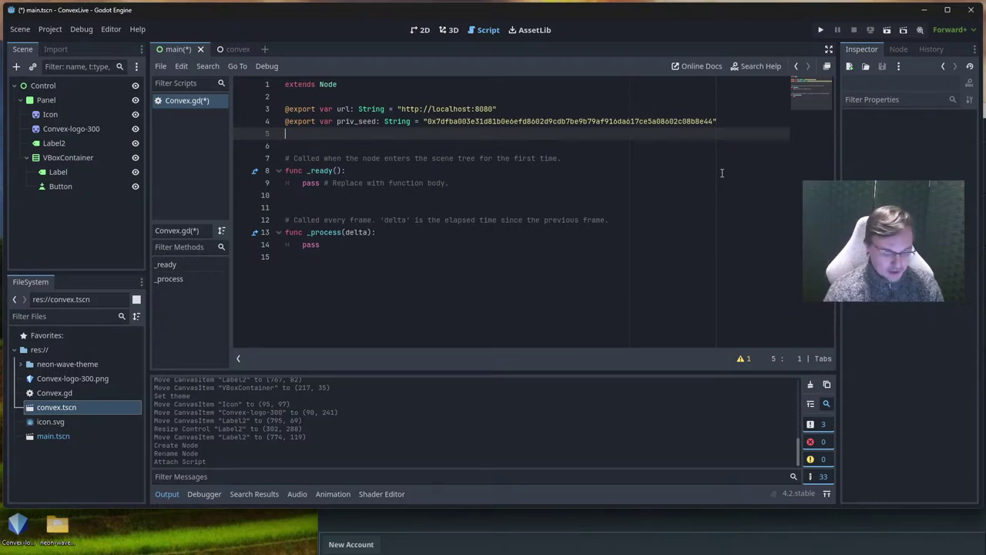
type("@export ")
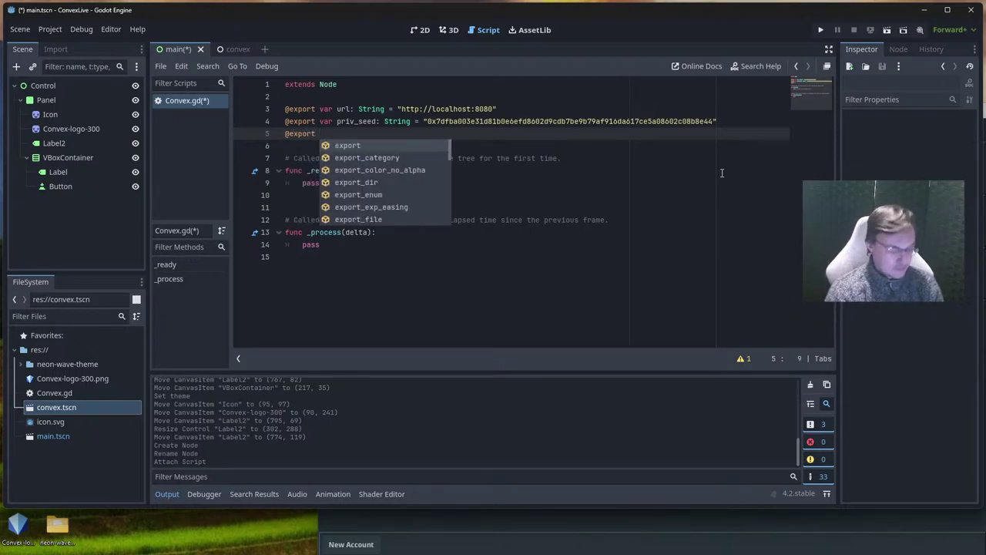
type("var add")
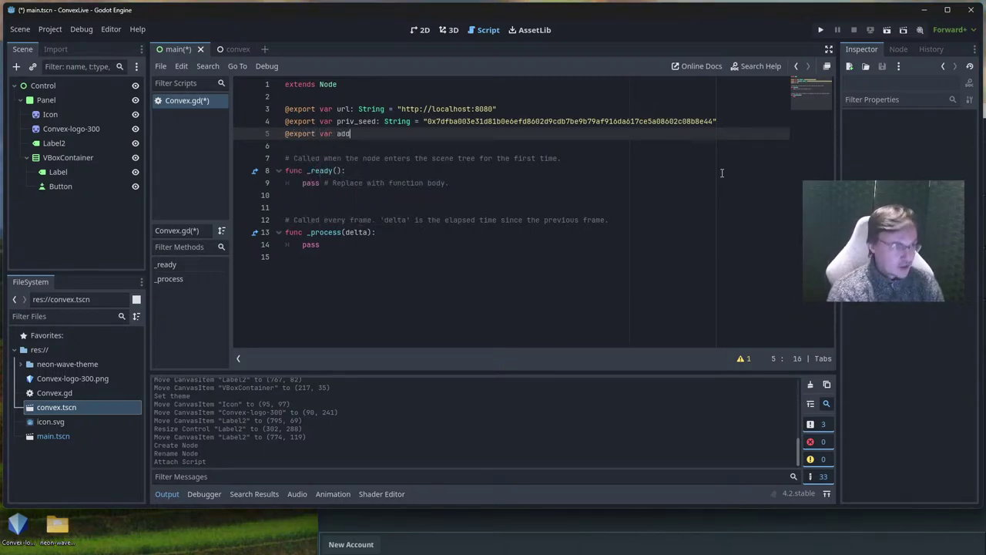
type("ress: ")
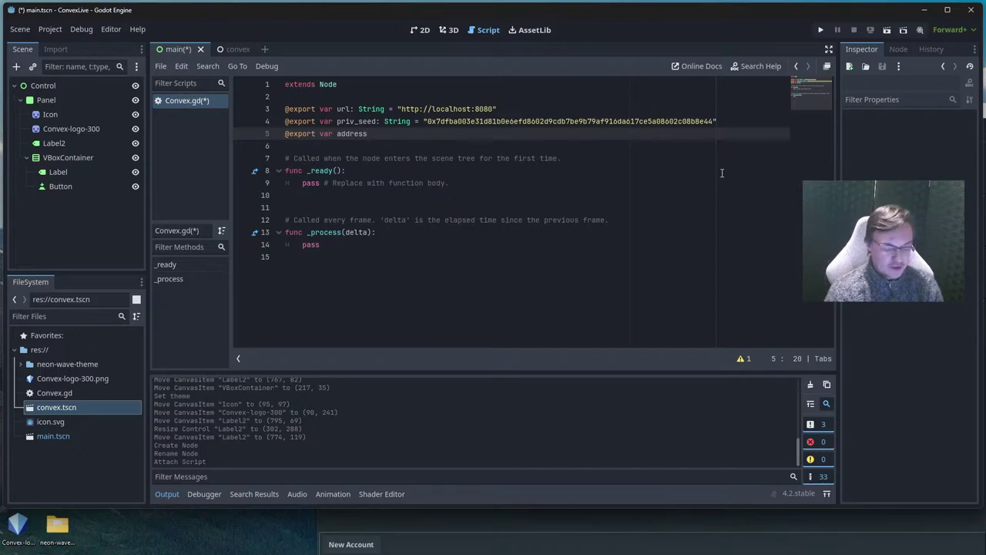
type("St")
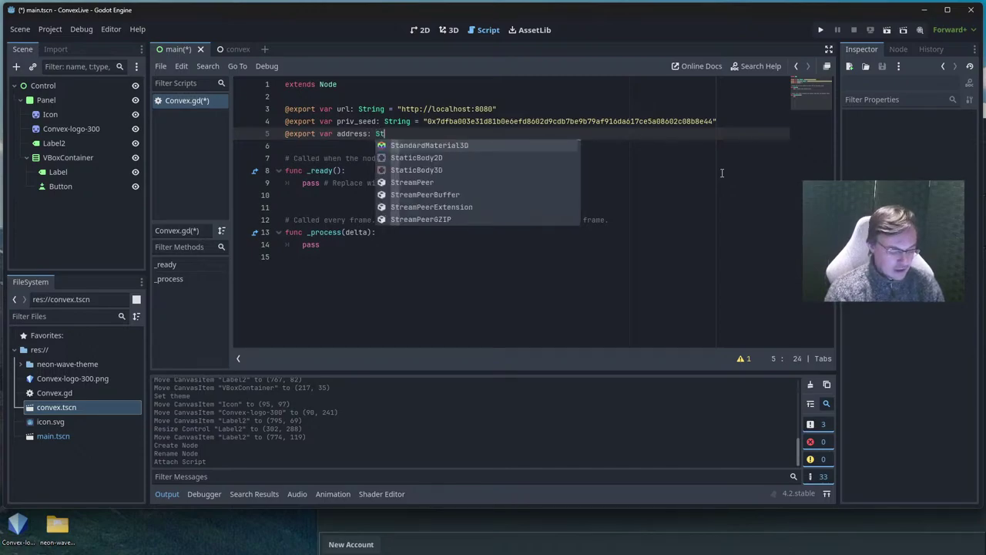
type("ring")
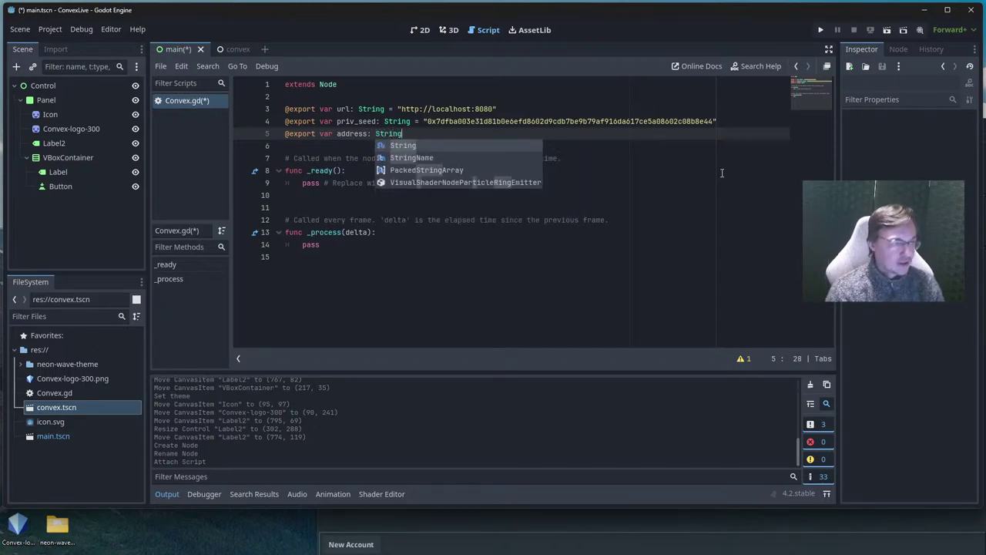
type(" = ")
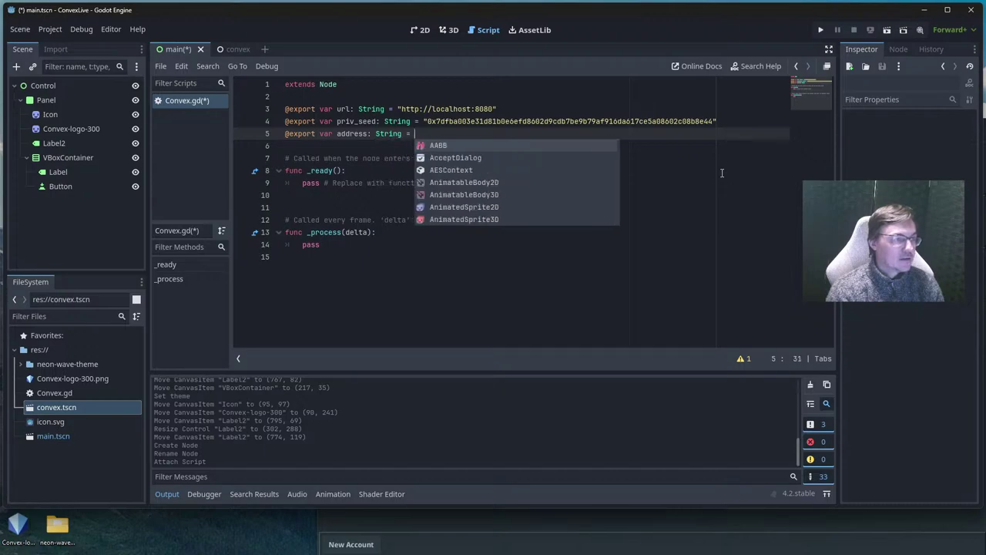
type("\"#")
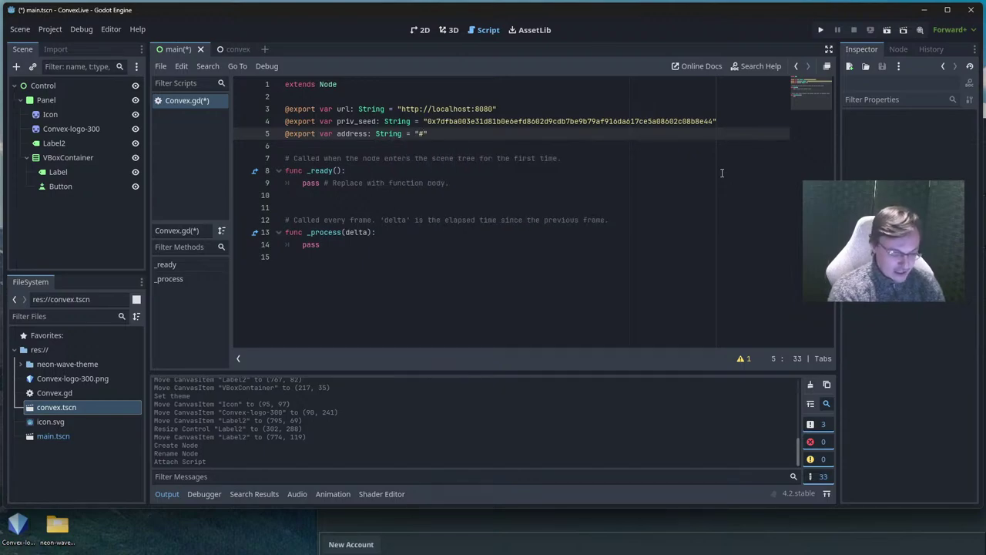
type("57")
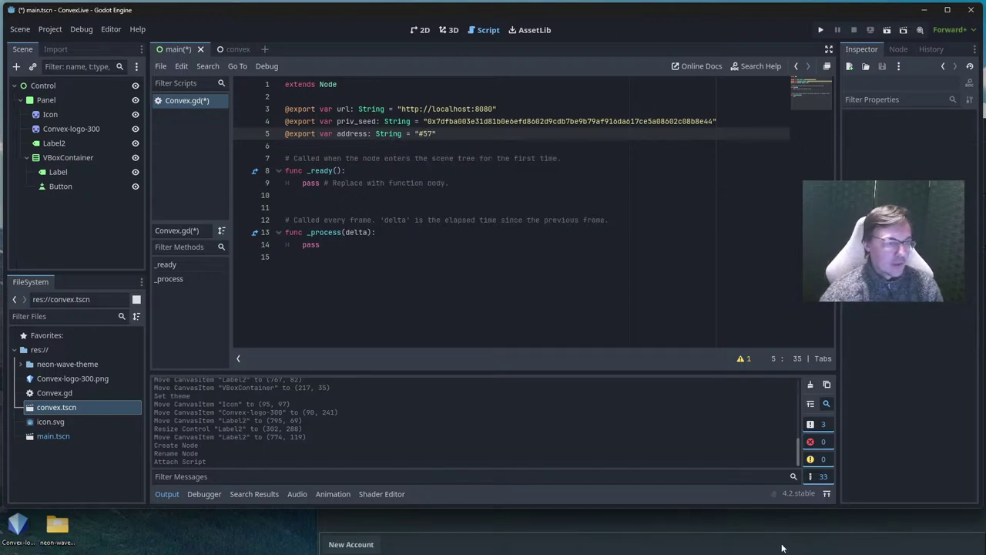
left_click(781, 528)
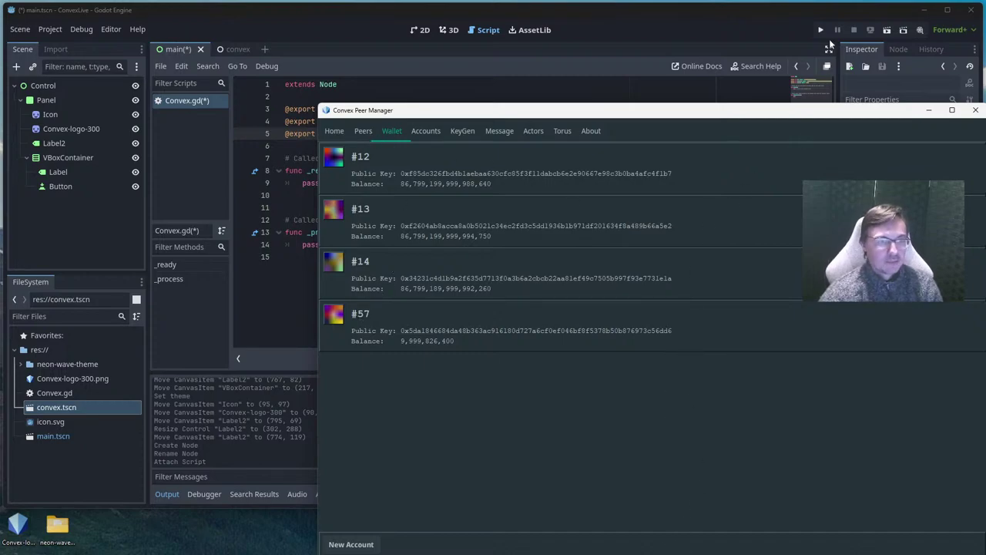
Check the account address in Convex Peer Manager's Peer Control window and finish the address line.
left_click(980, 21)
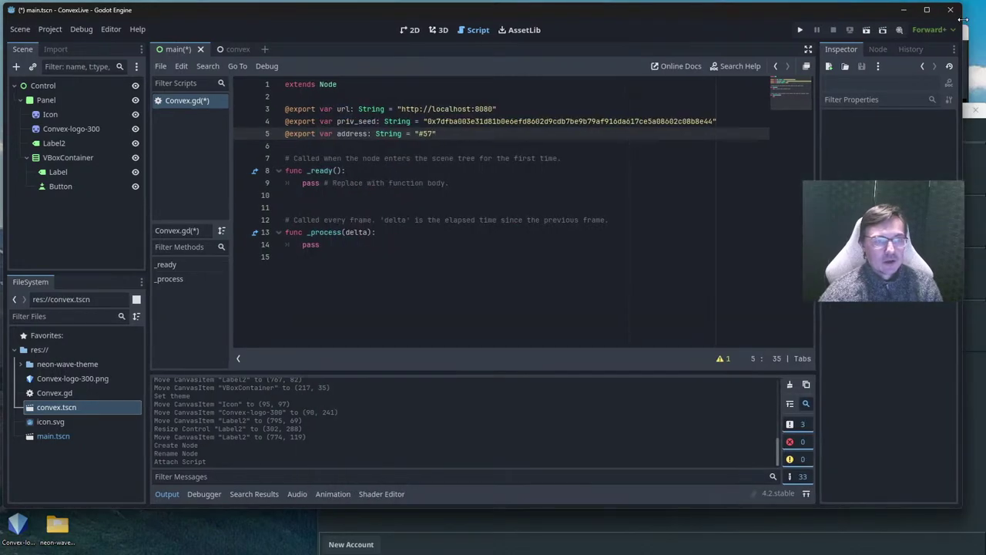
left_click(971, 49)
left_click_drag(910, 37, 925, 36)
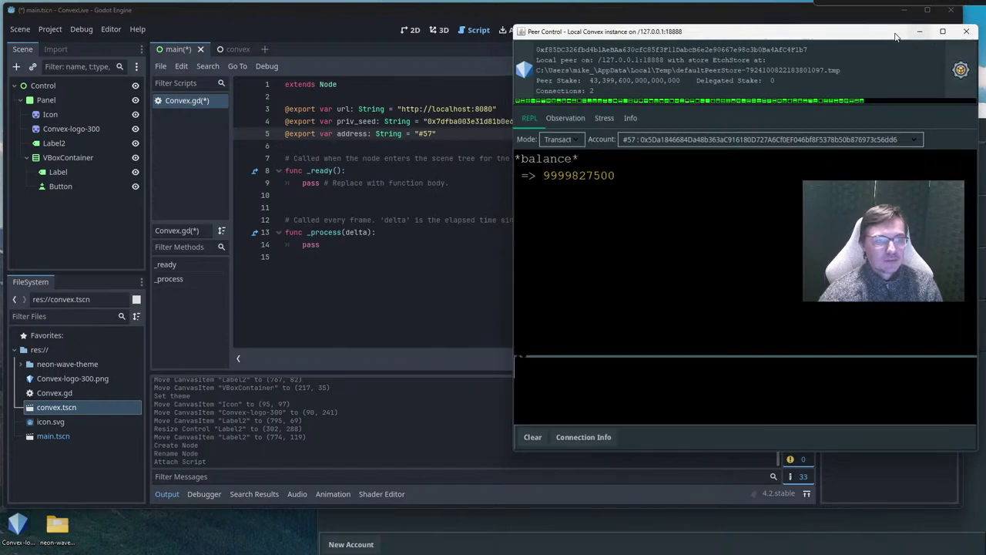
left_click(452, 14)
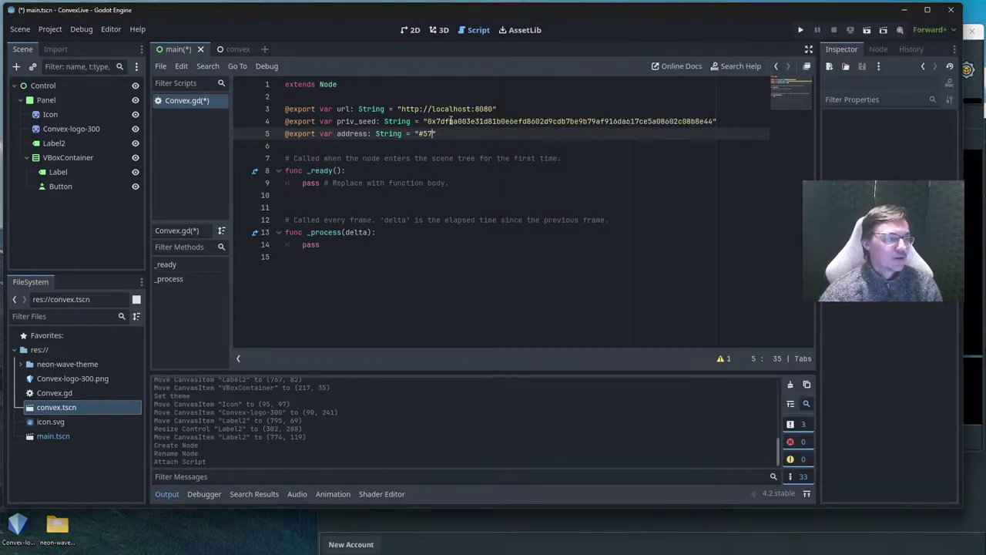
left_click(966, 269)
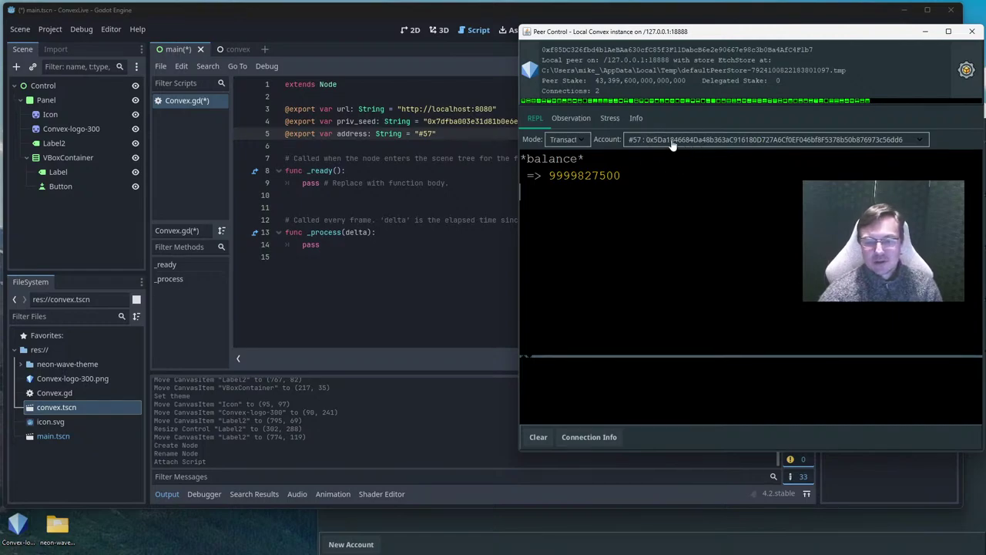
left_click(147, 6)
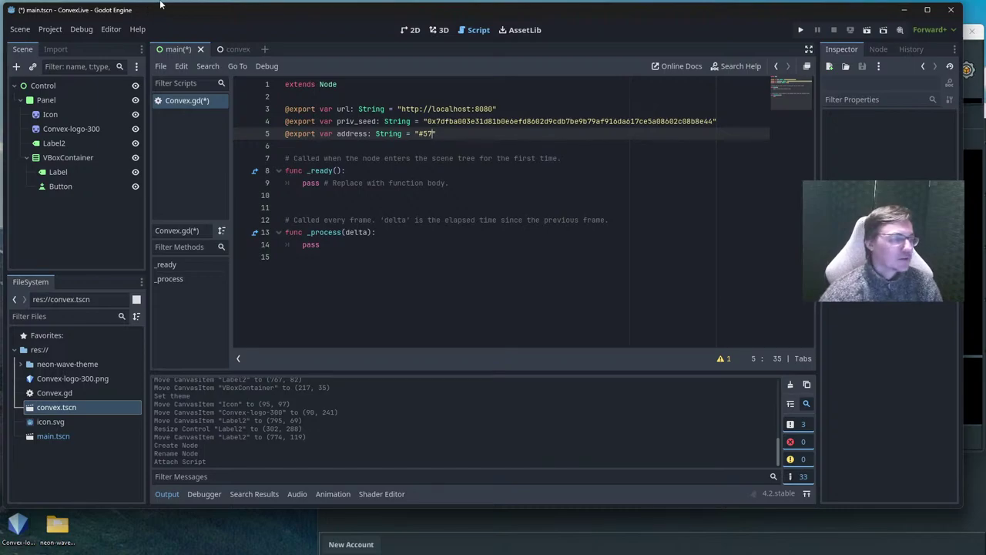
left_click(455, 135)
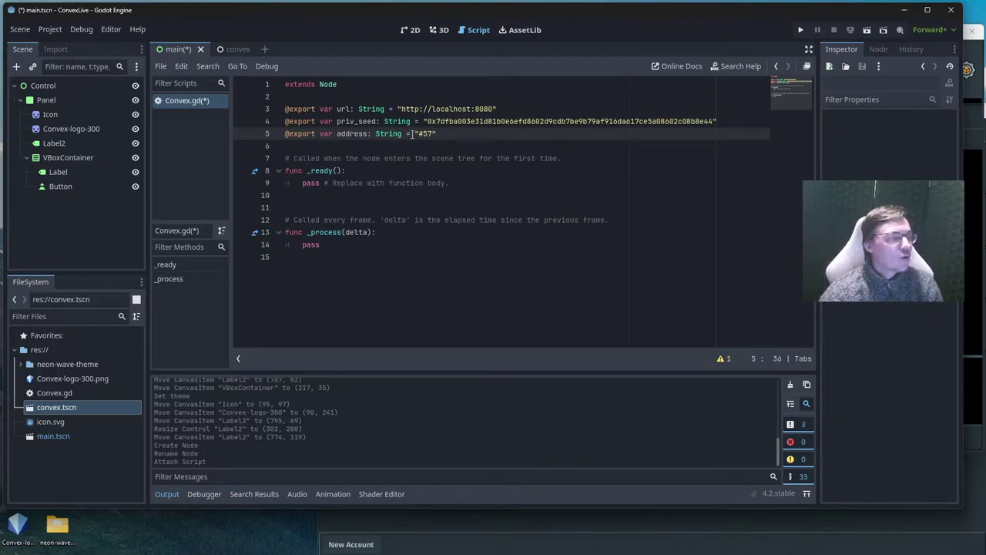
left_click(381, 158)
Save, then instance convex.tscn under the Control node of main.tscn.
key("ctrl+s")
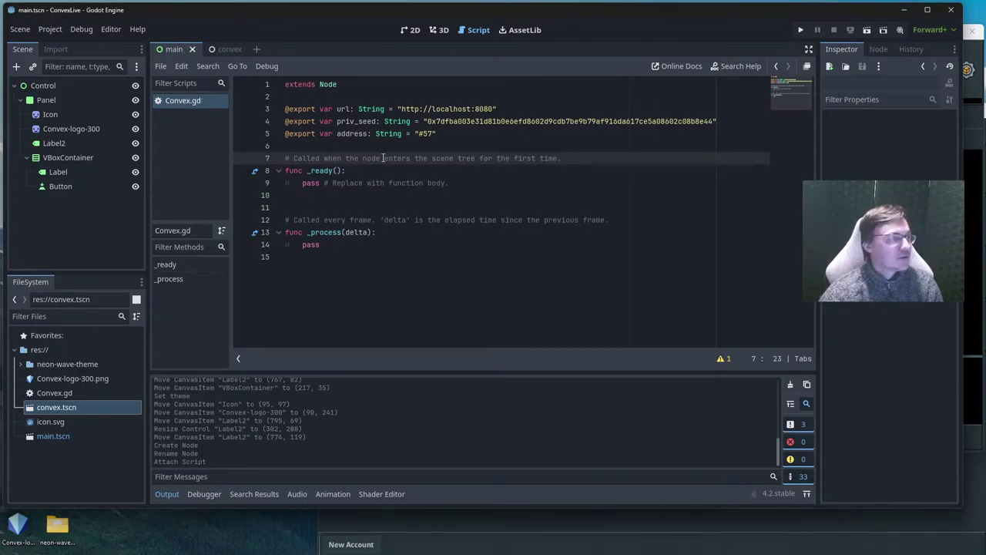
left_click(45, 89)
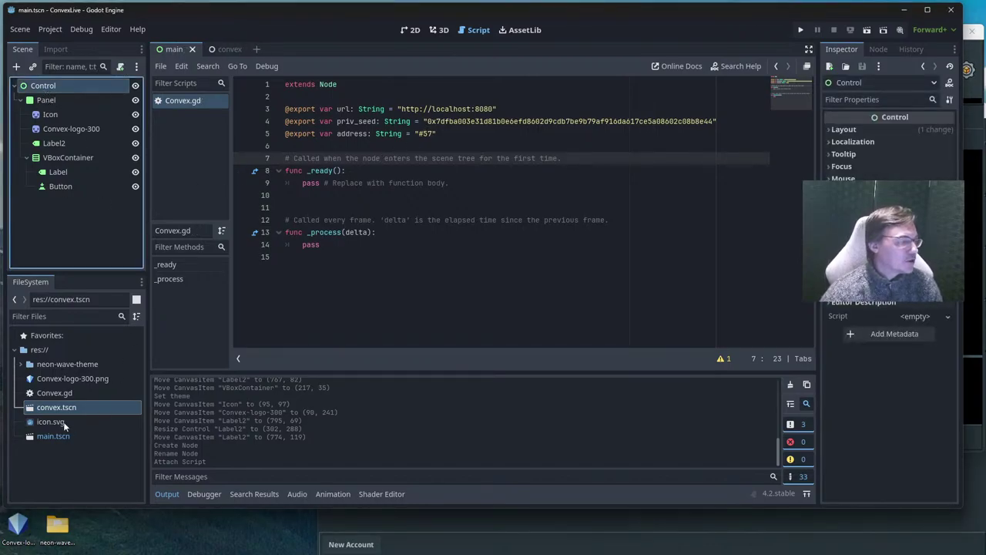
left_click_drag(45, 411, 43, 86)
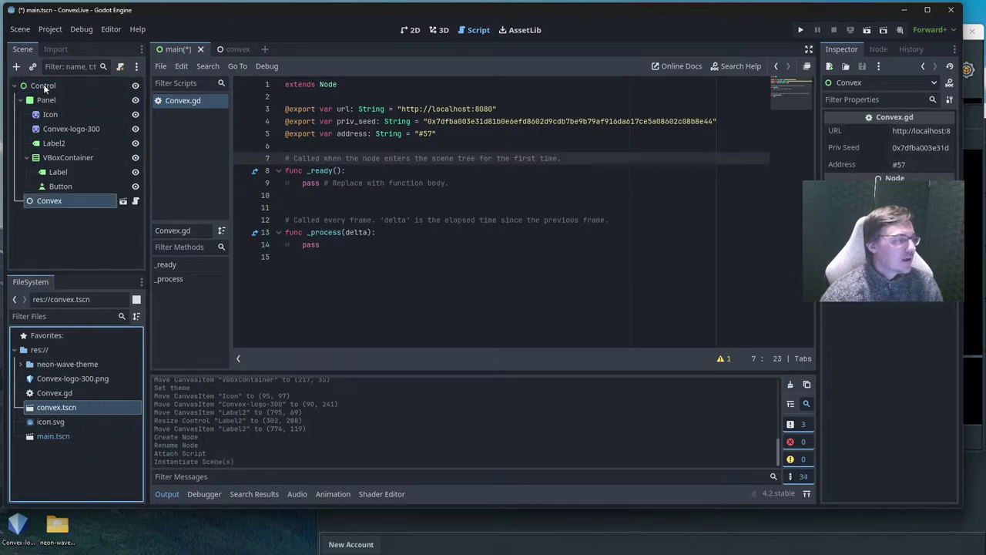
Inspect the Convex node's URL, Priv Seed and Address fields, then save main.tscn.
left_click(64, 229)
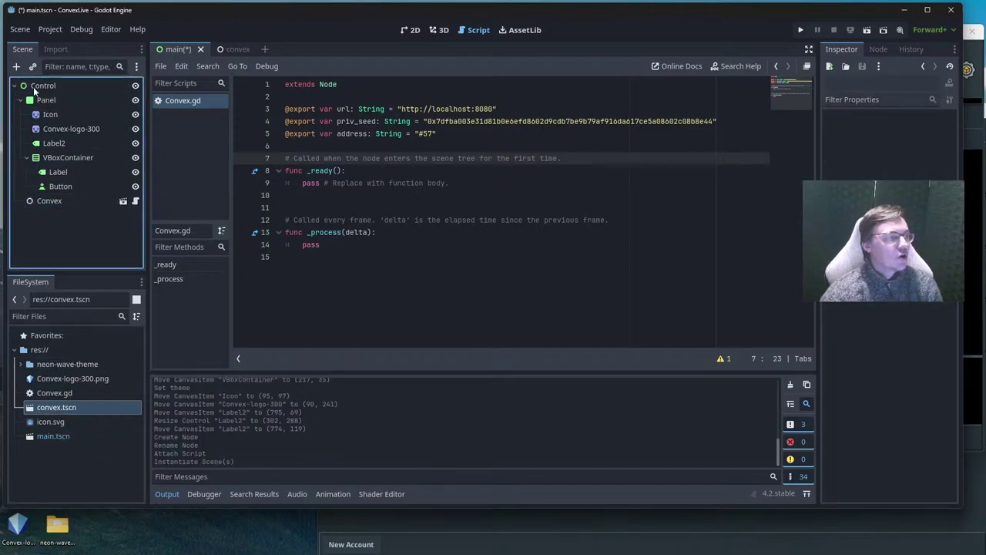
left_click(38, 203)
left_click(42, 86)
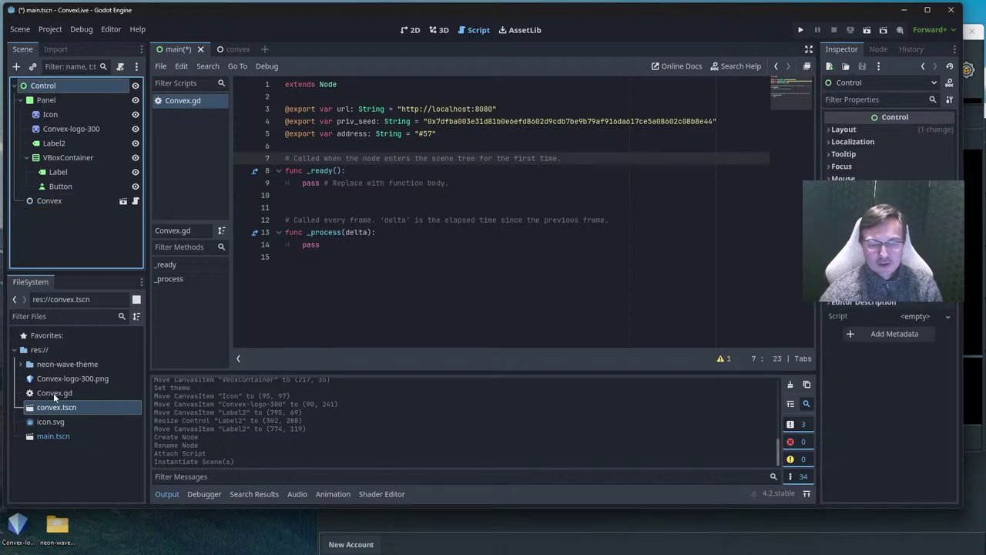
left_click(47, 203)
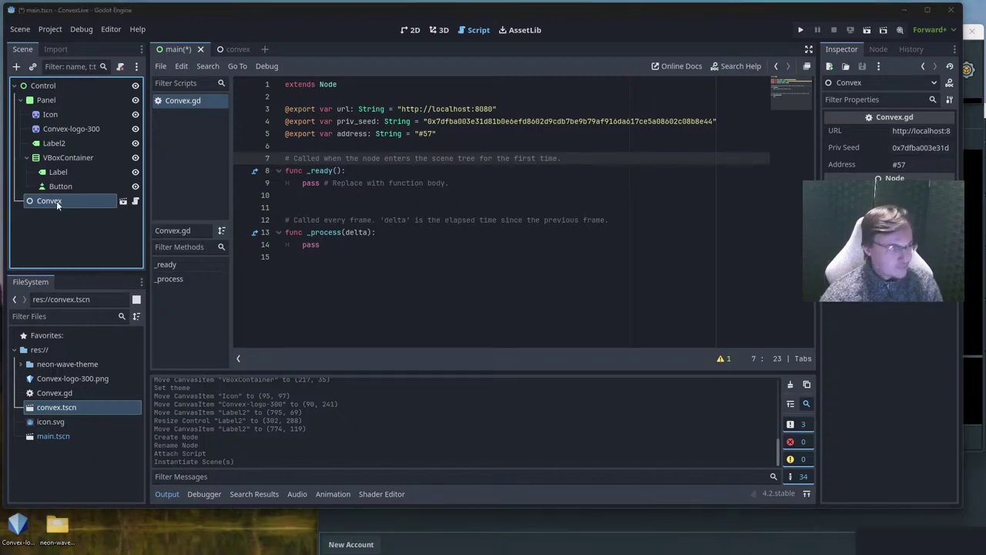
key("ctrl+s")
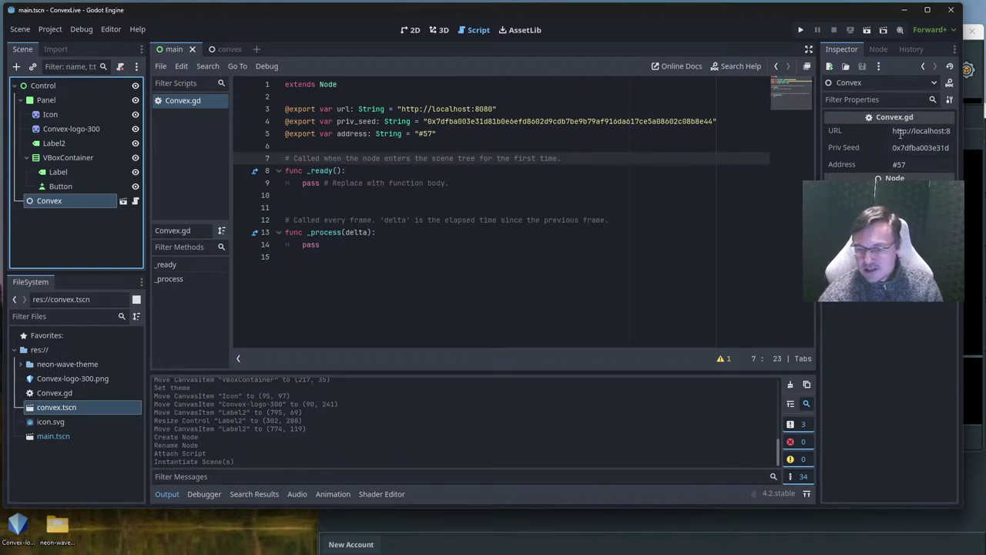
left_click(914, 131)
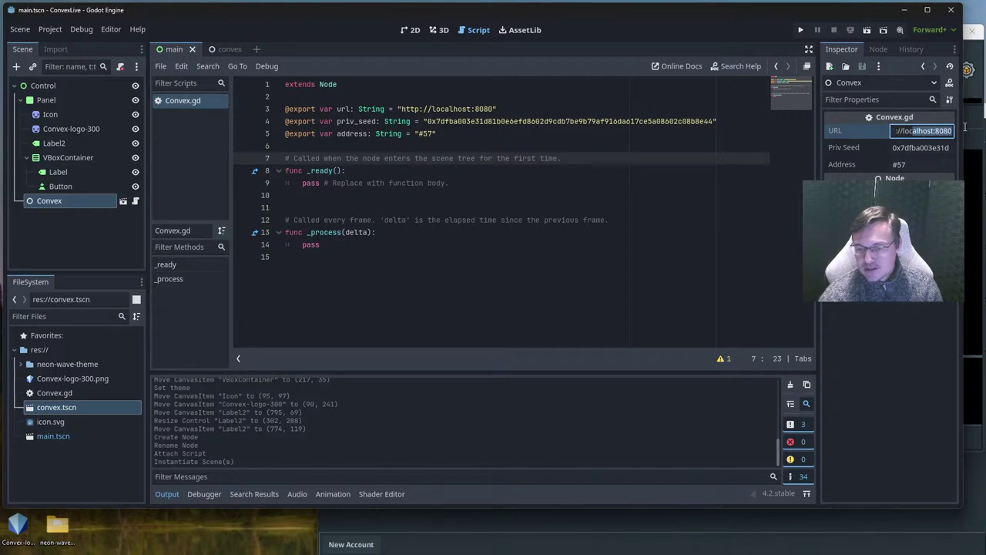
key("End")
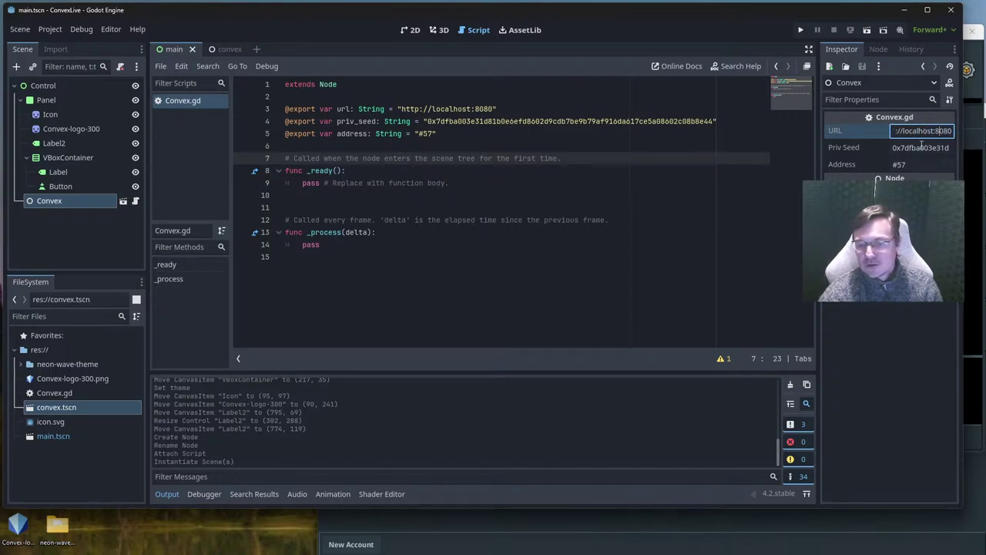
left_click(920, 148)
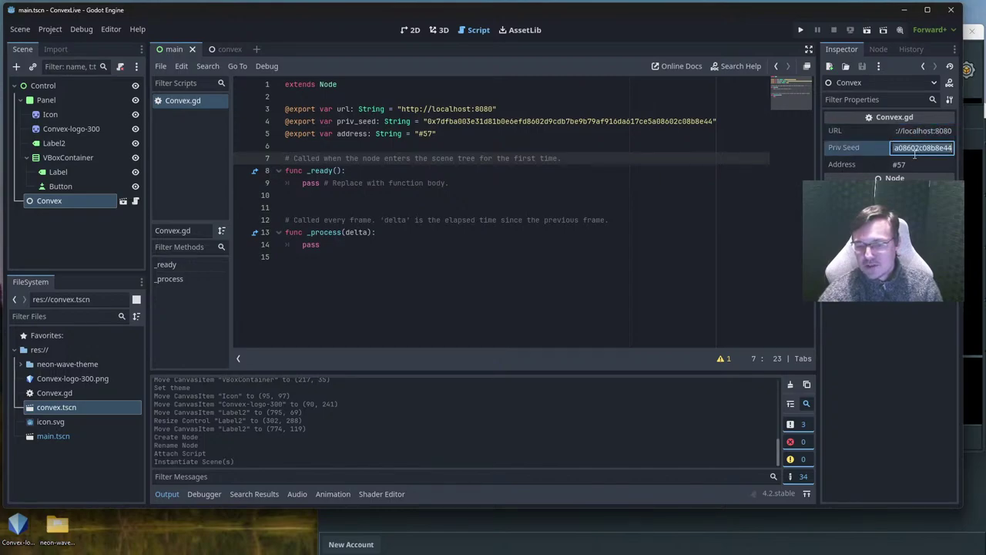
left_click(915, 162)
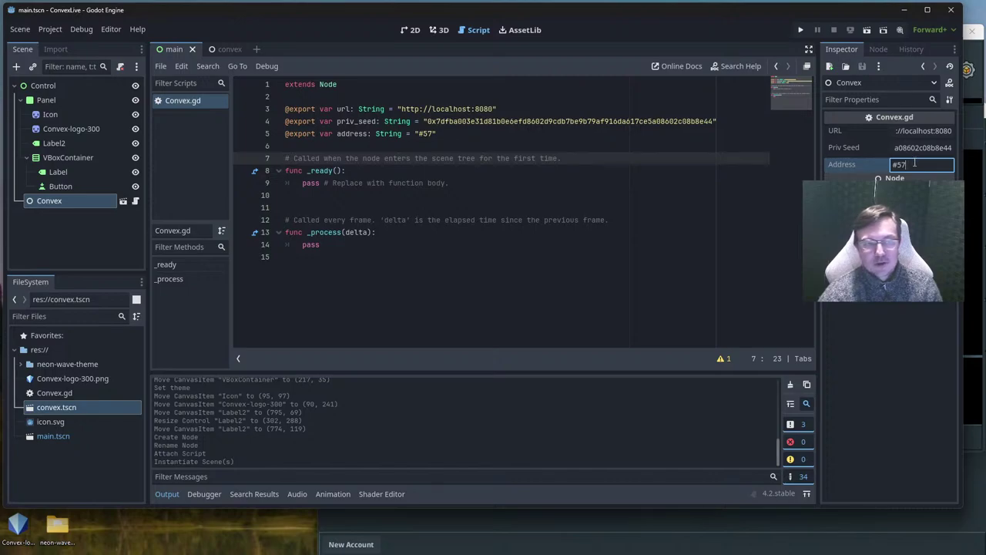
type("78")
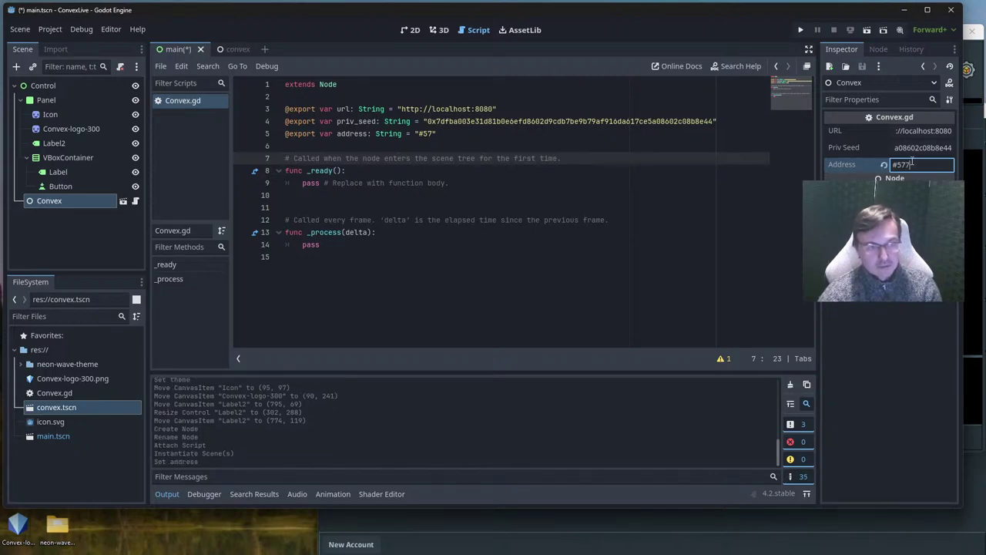
key("BackSpace")
key("BackSpace")
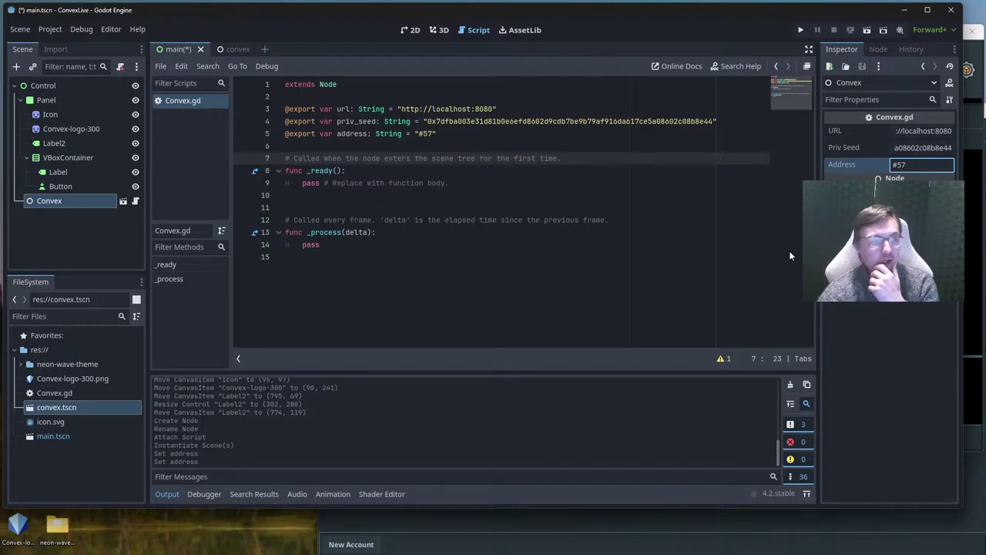
left_click(906, 147)
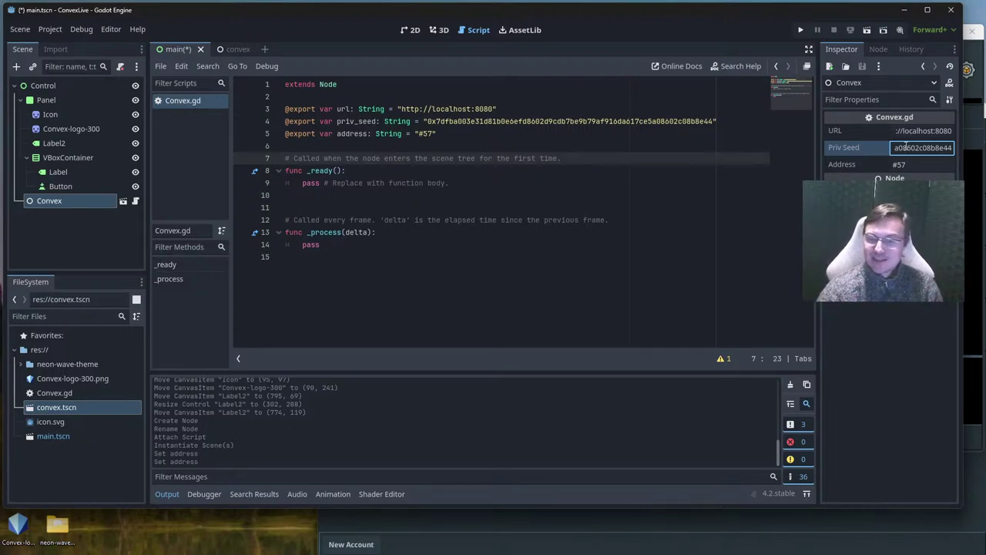
left_click(919, 131)
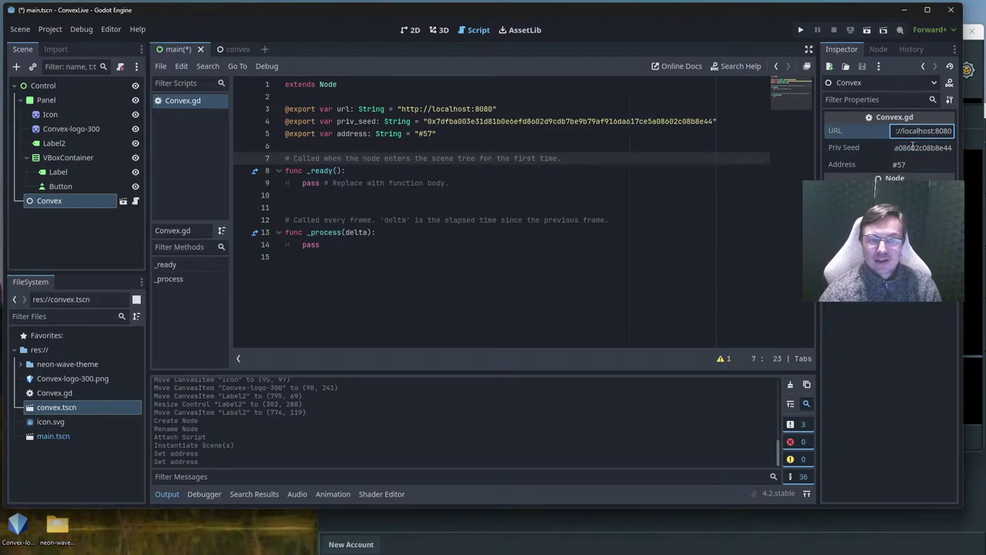
left_click(917, 147)
left_click(914, 163)
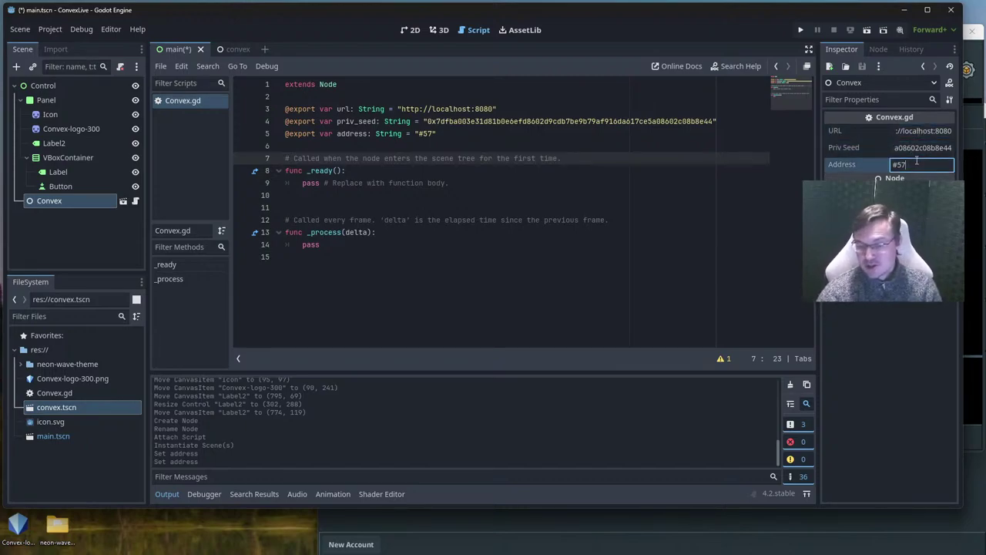
left_click(461, 239)
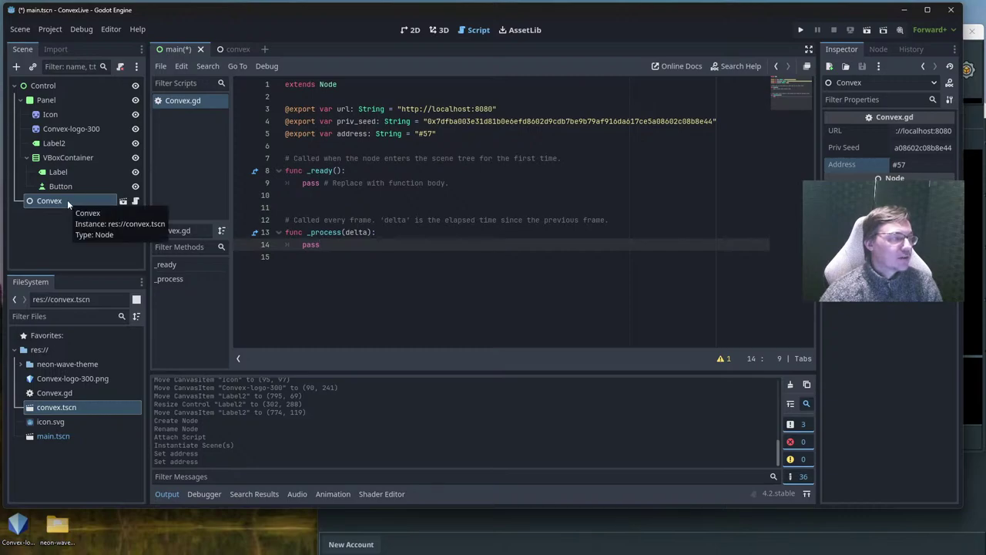
key("ctrl+s")
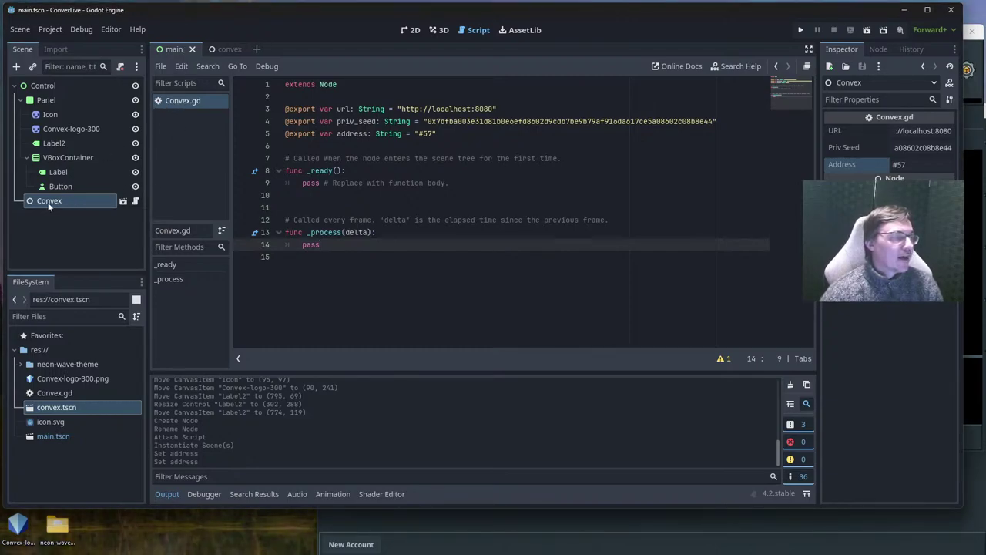
left_click(45, 86)
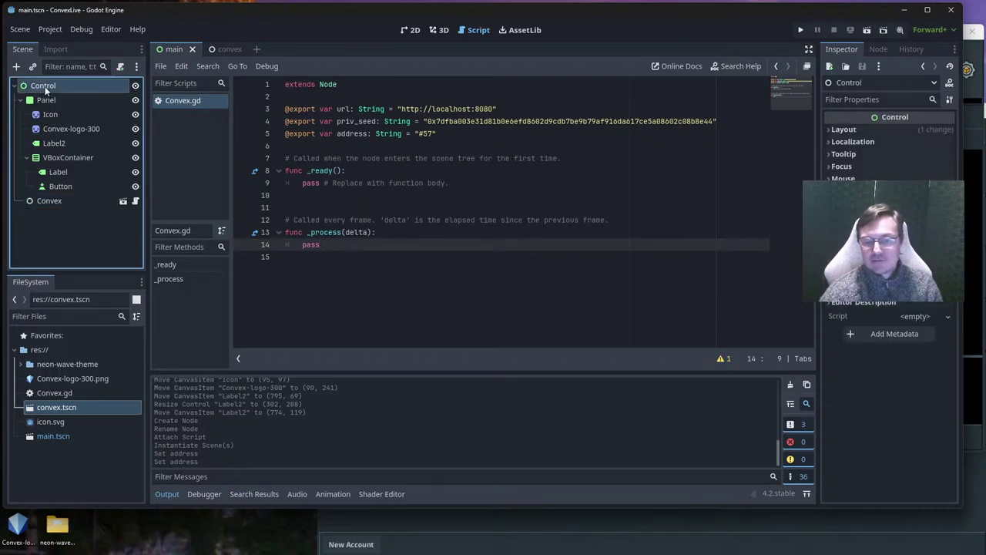
left_click(57, 202)
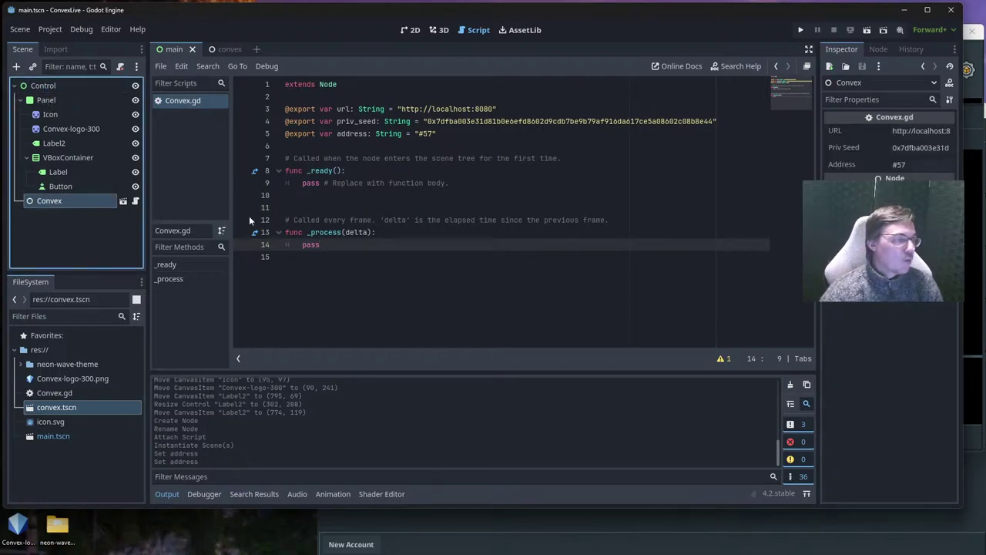
Declare func transact(cmd: String): below the exported variables.
left_click(494, 137)
key("Return")
key("Return")
key("Return")
key("Up")
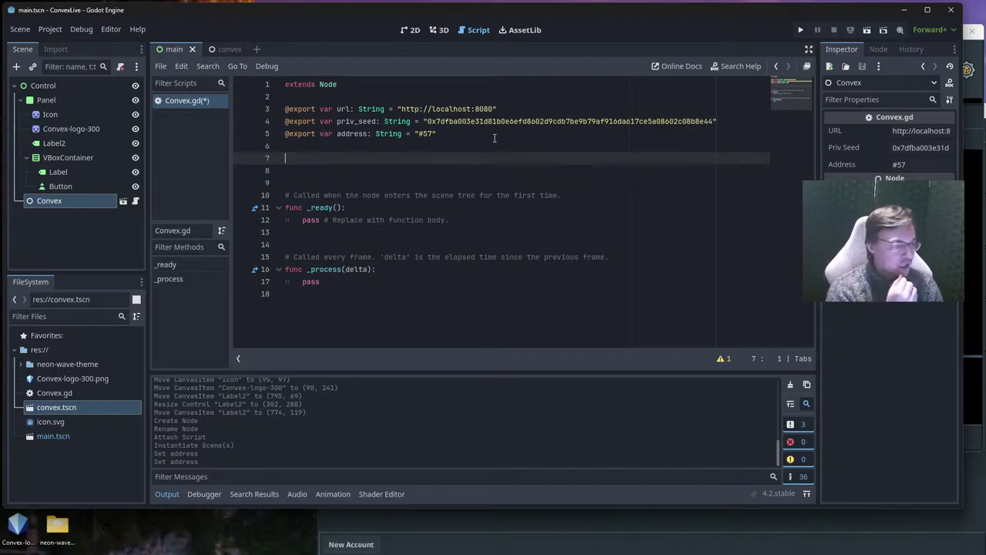
type("func ")
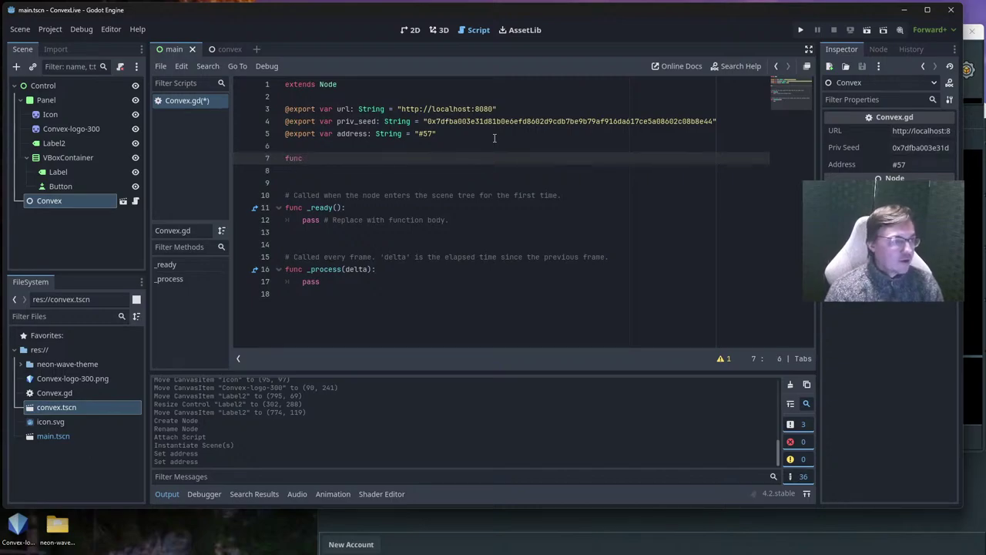
type("trans")
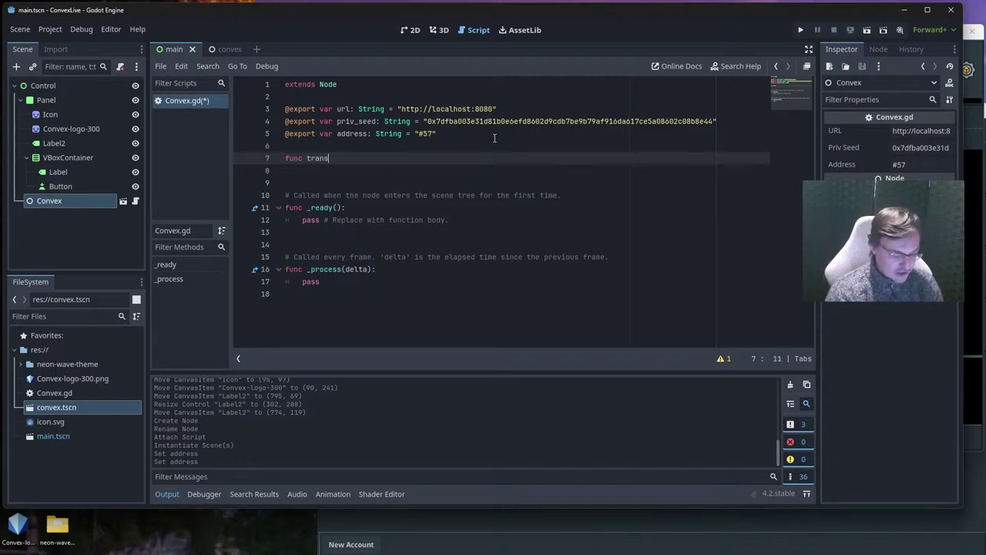
type("act(")
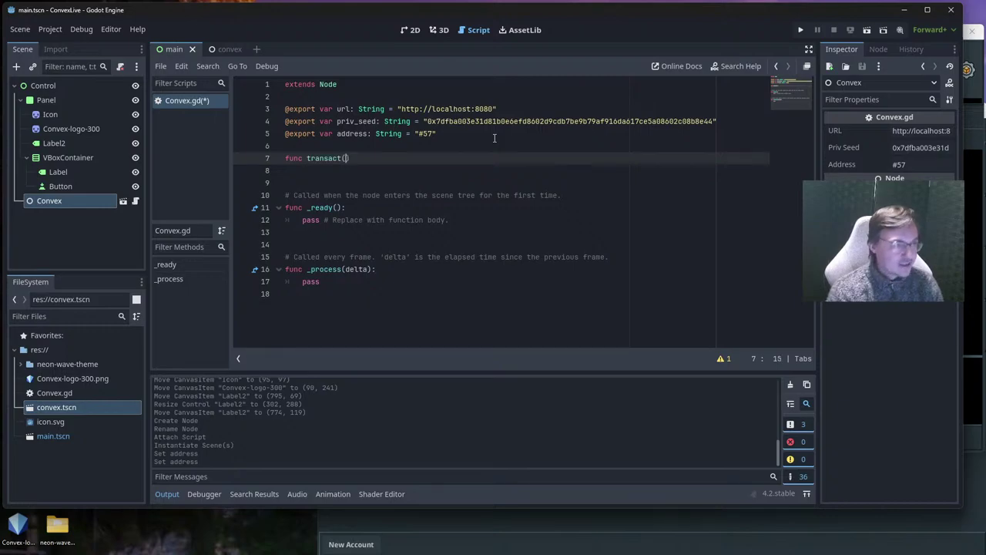
type("cmd: ")
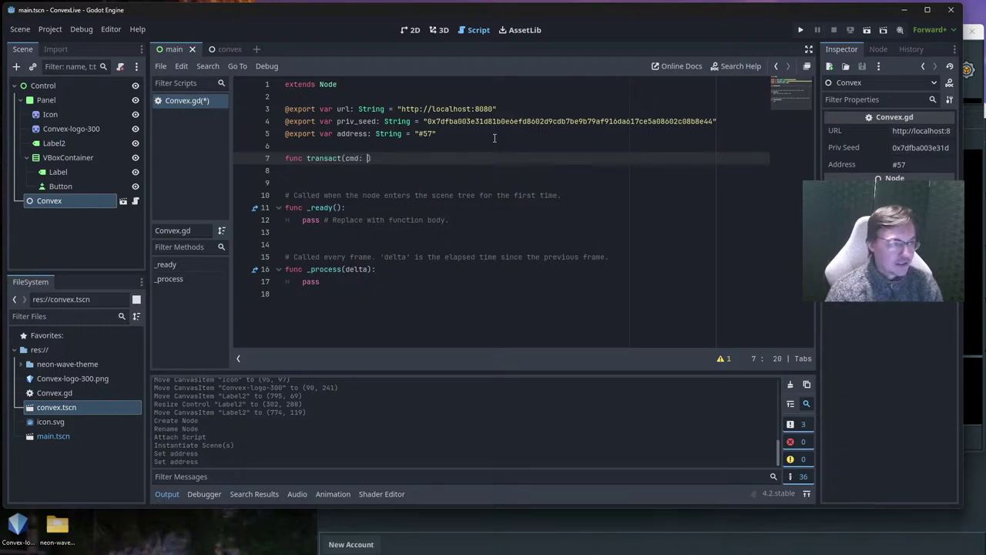
type("Strin")
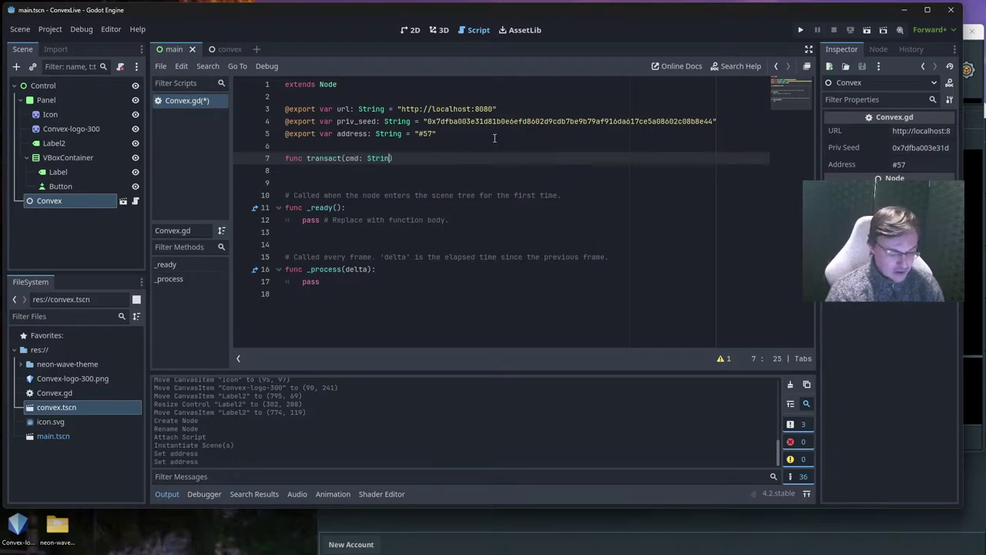
type("g")
key("End")
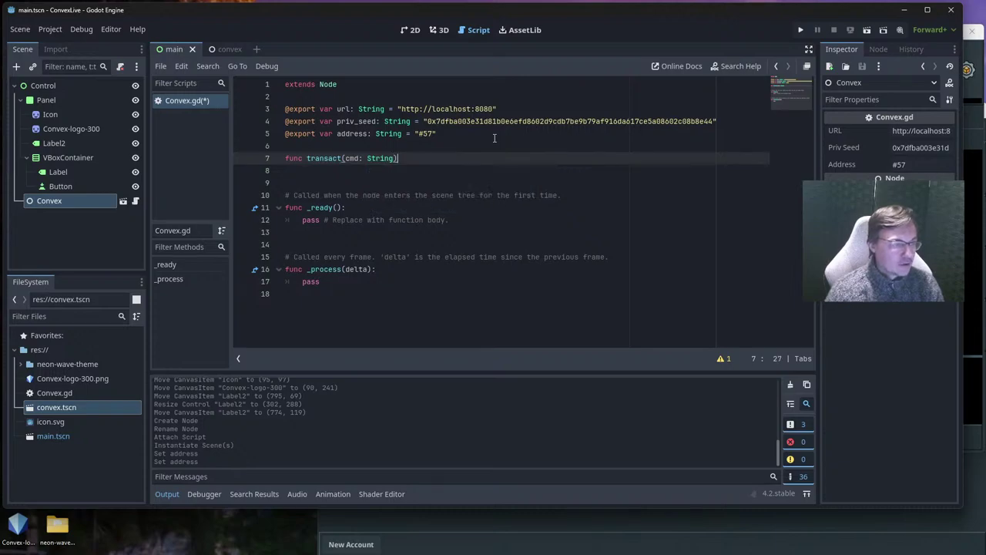
type(":")
key("Return")
key("Return")
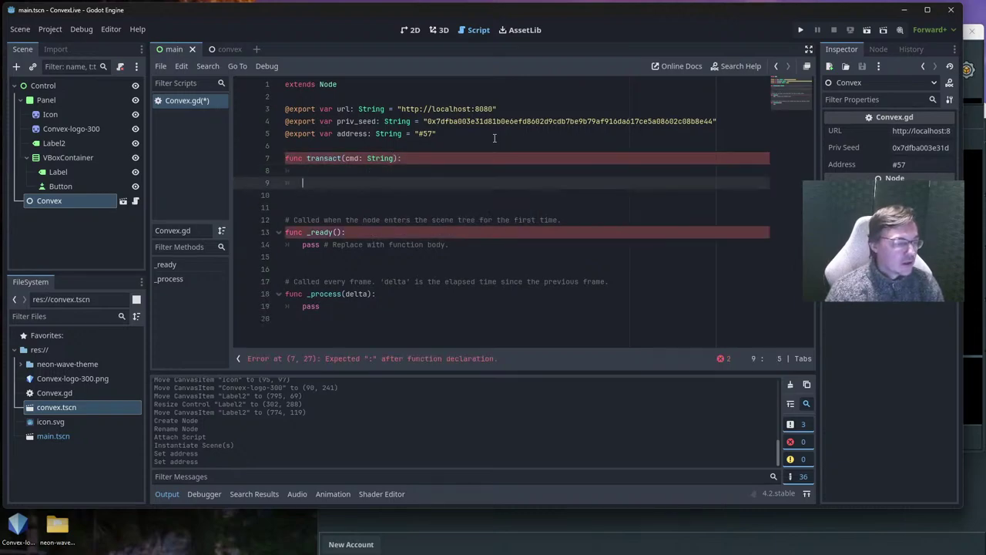
Write var req = HTTPRequest.new() as the first line of transact.
key("Up")
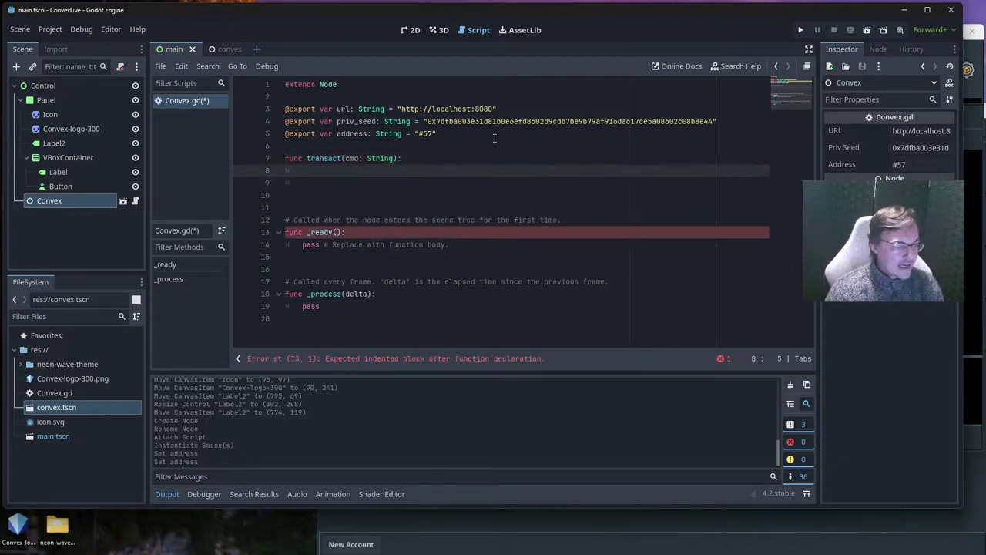
type("var ")
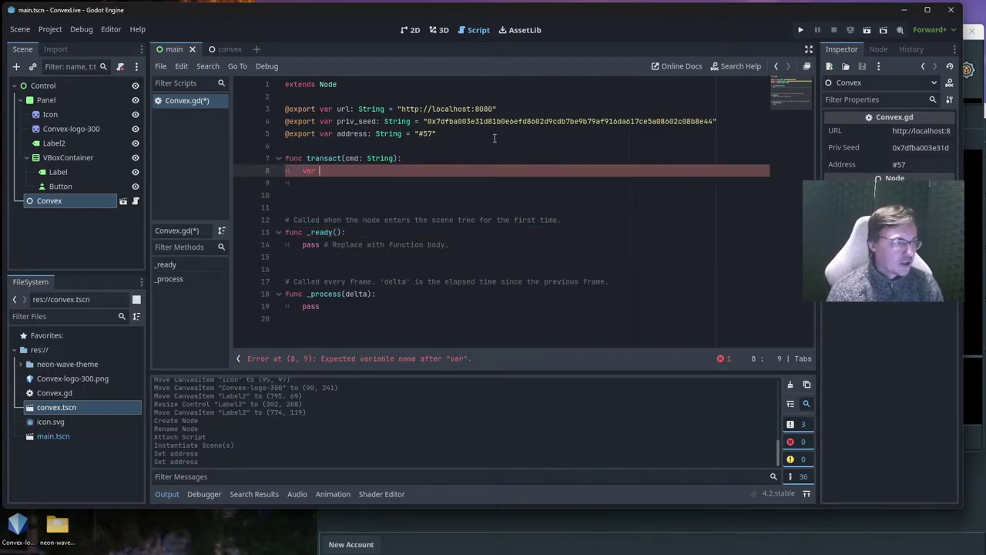
type("req")
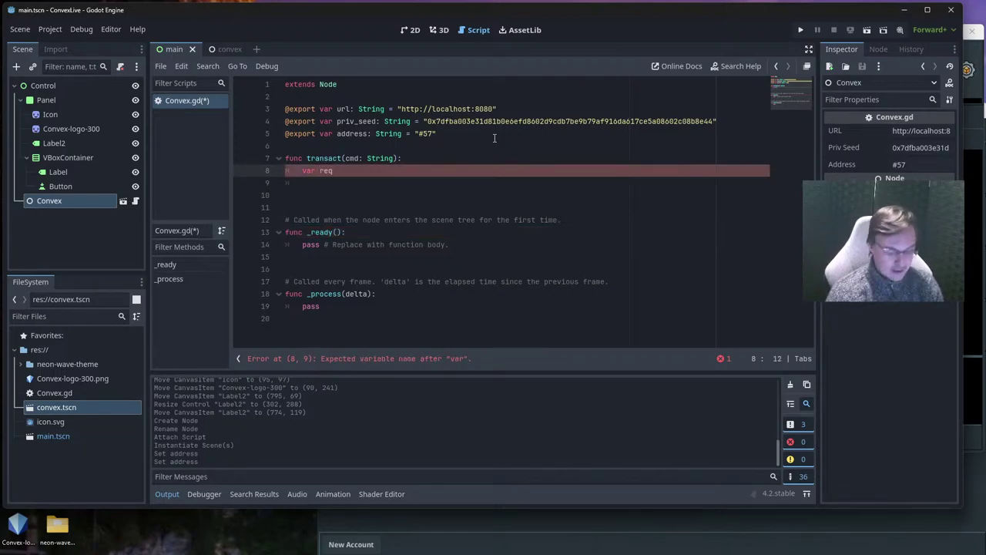
type(" =")
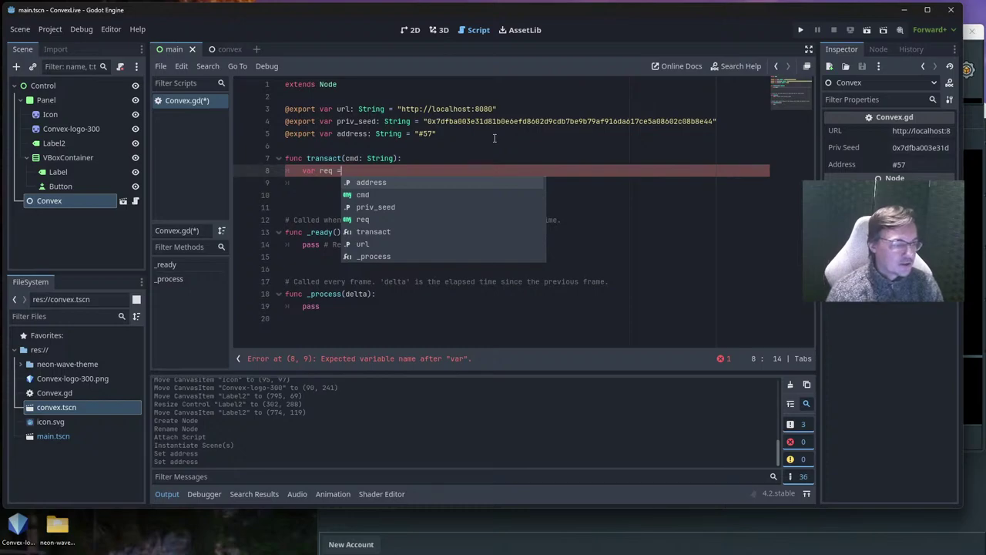
type(" H")
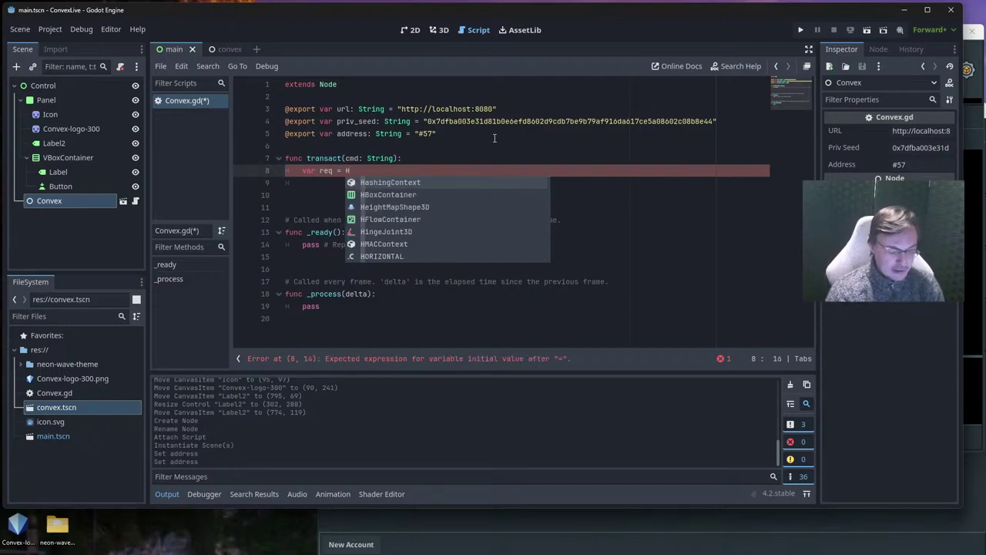
type("T")
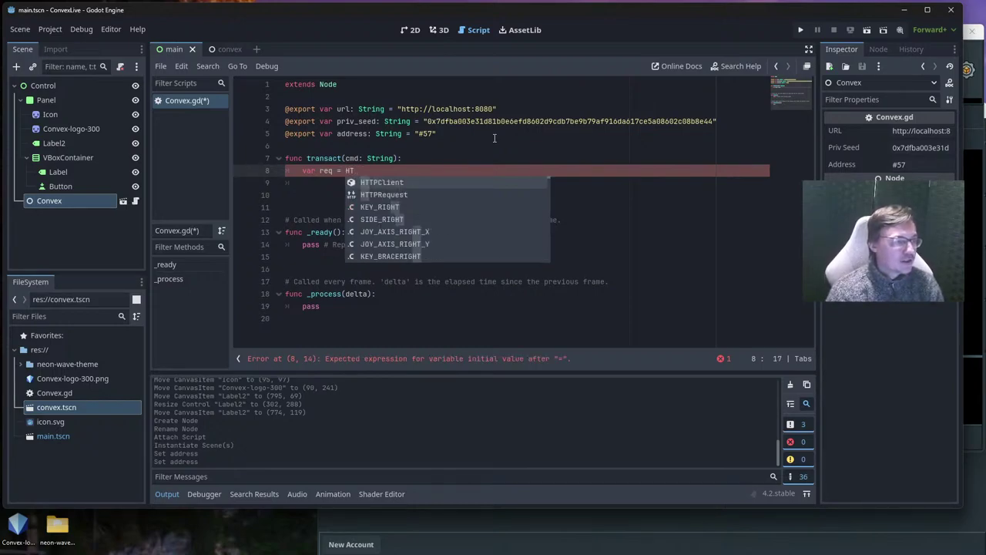
type("TPRe")
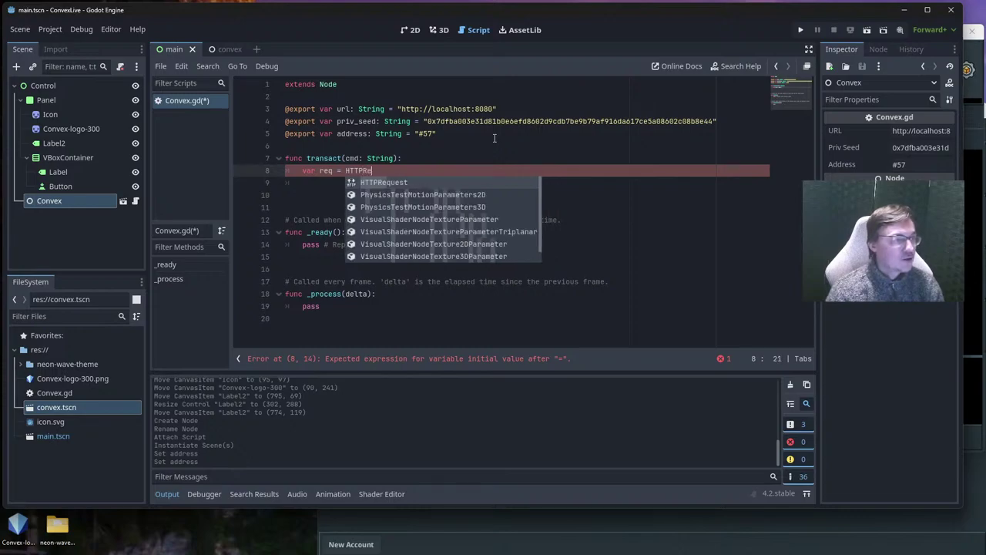
key("Return")
type(".")
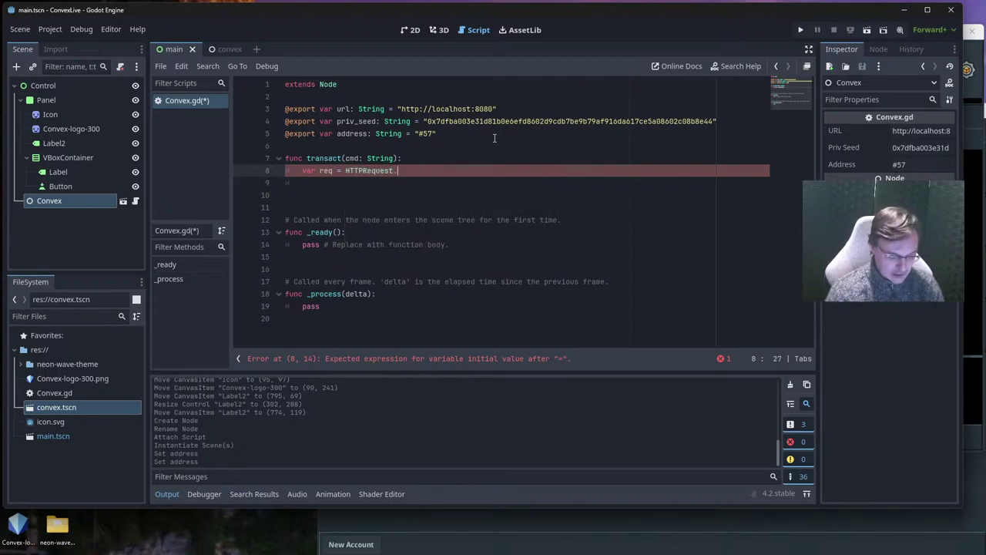
type("new")
key("Return")
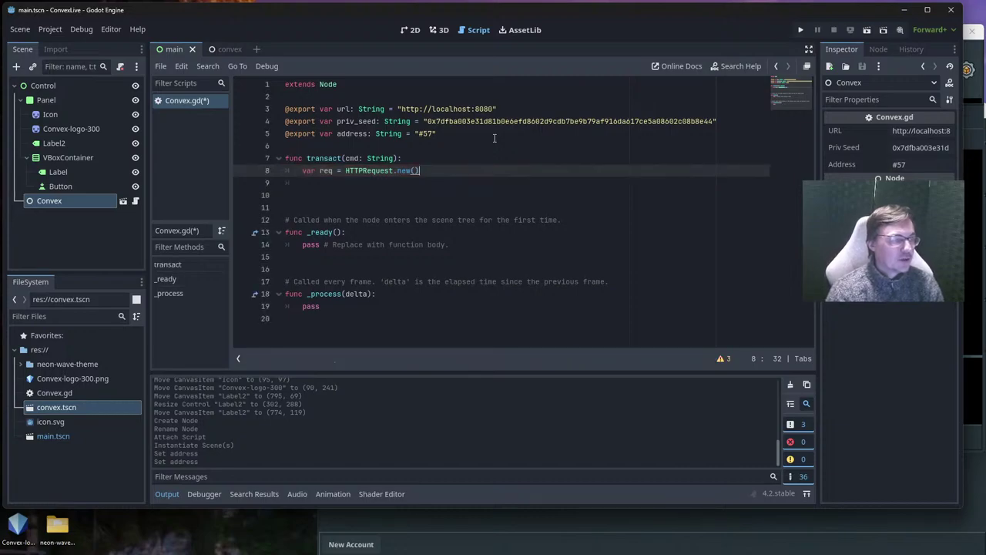
key("Return")
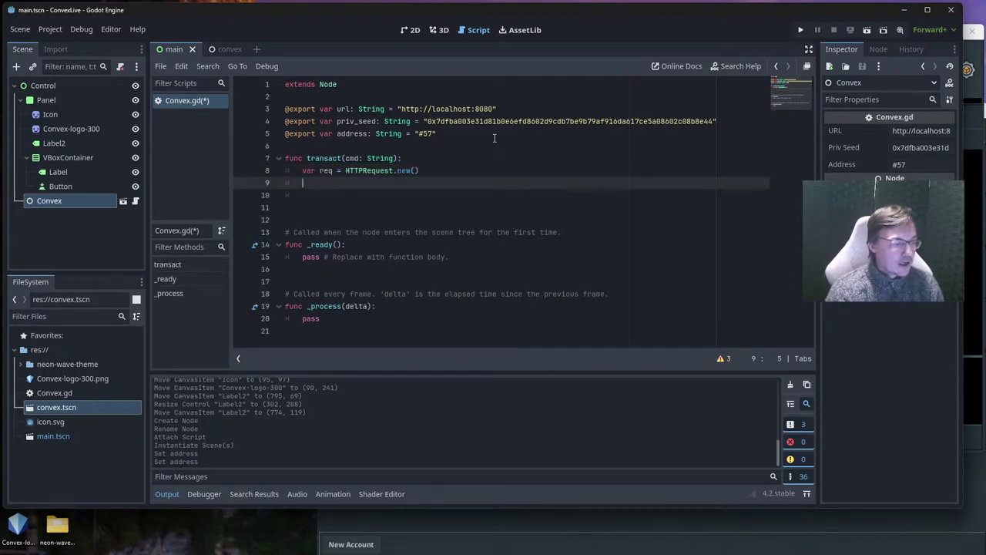
Add add_child(req) on the next line of transact, leaving two blank lines below.
type("add_")
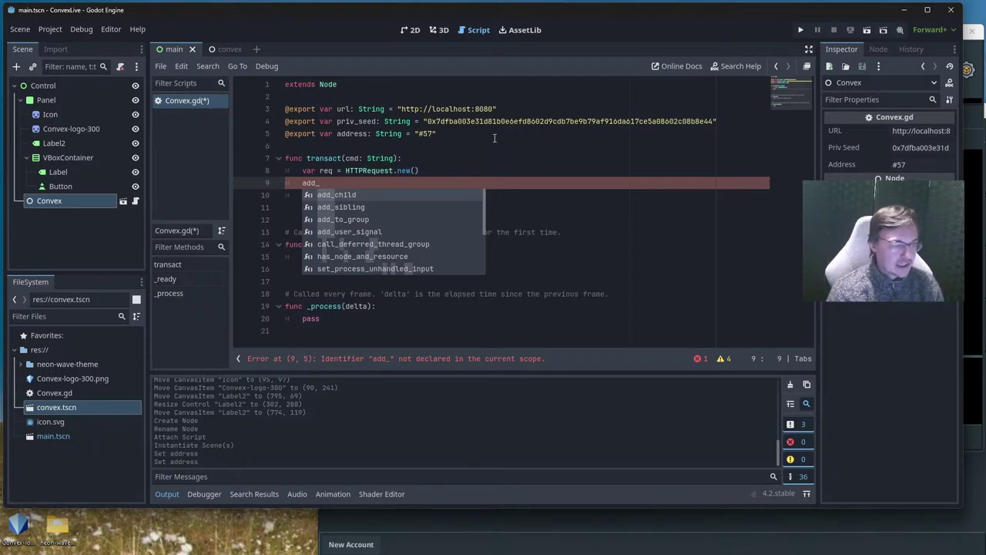
key("Return")
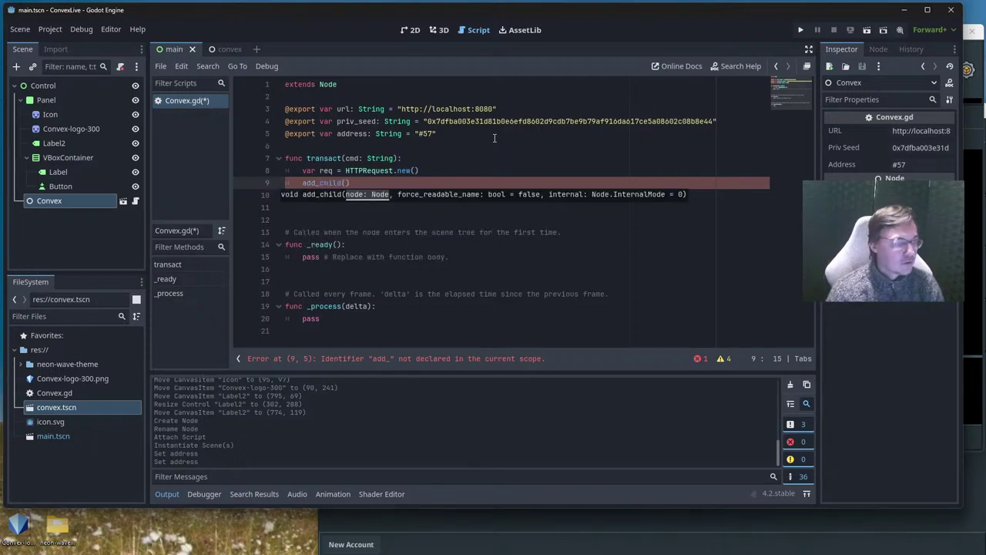
type("req)")
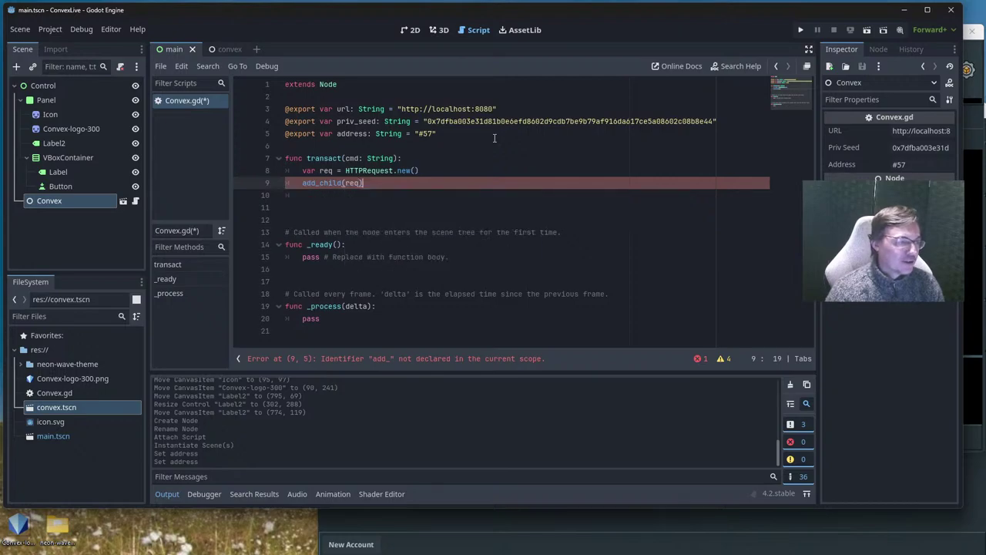
key("Return")
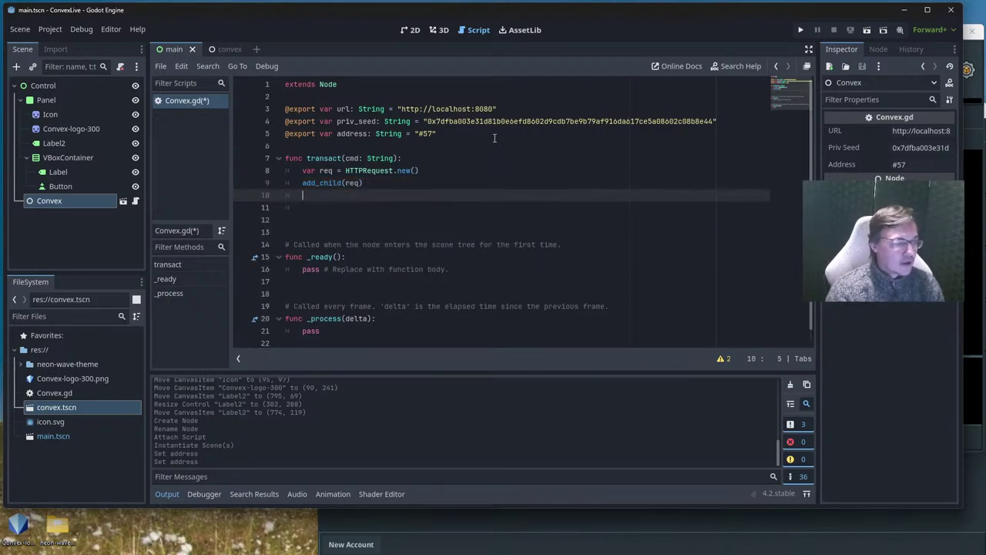
key("Return")
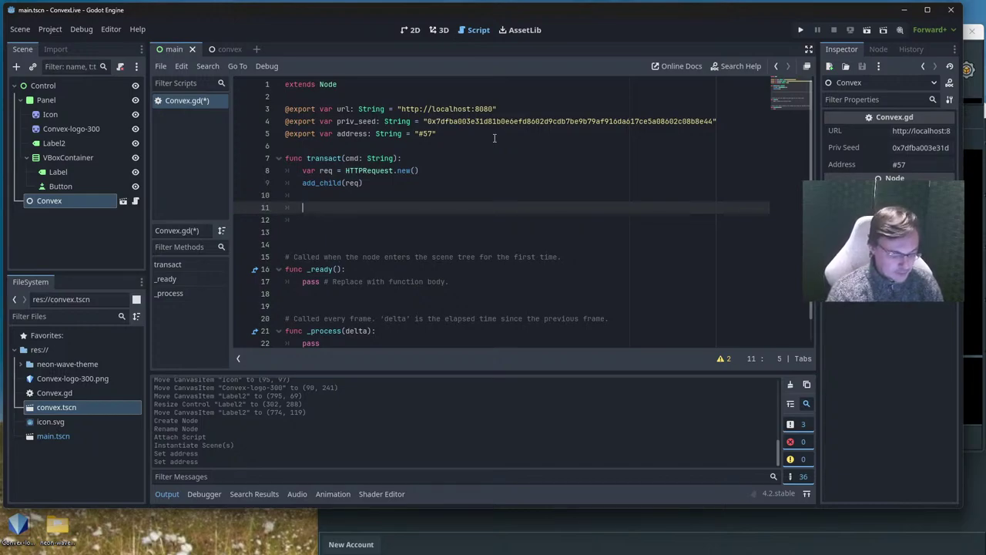
Write var json = { with "address":address, "source":cmd and "seed":priv_seed entries on separate lines.
type("var json ")
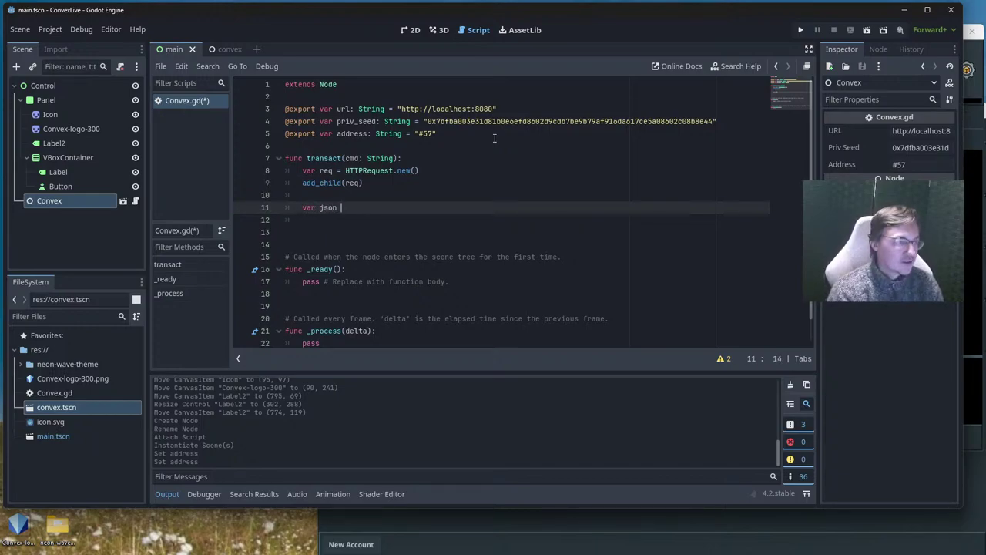
type("= ")
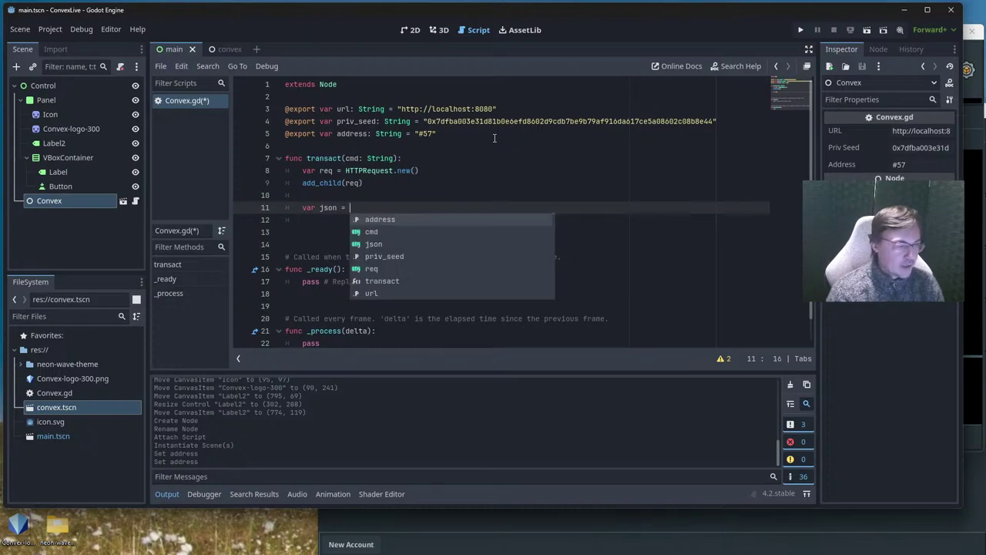
type("{")
key("Return")
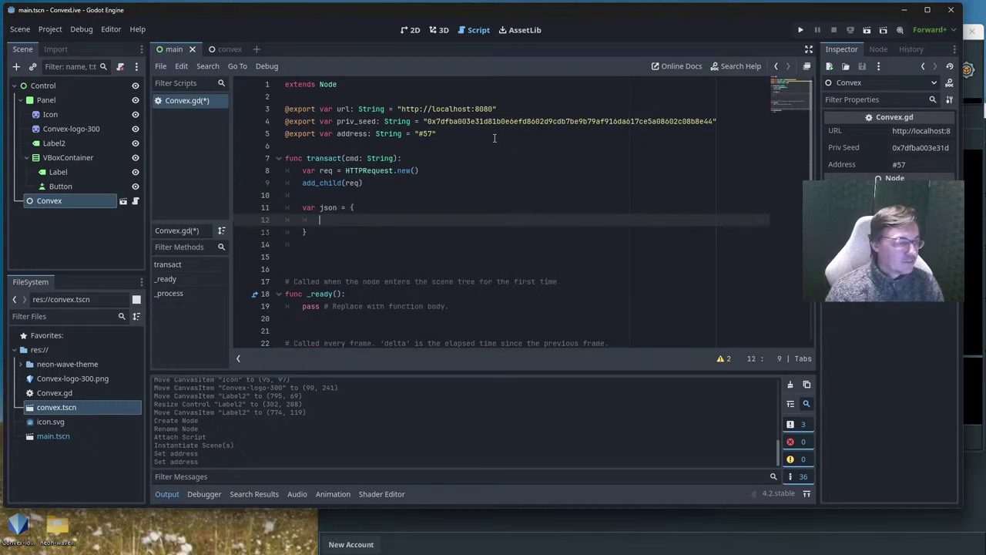
type("\"address")
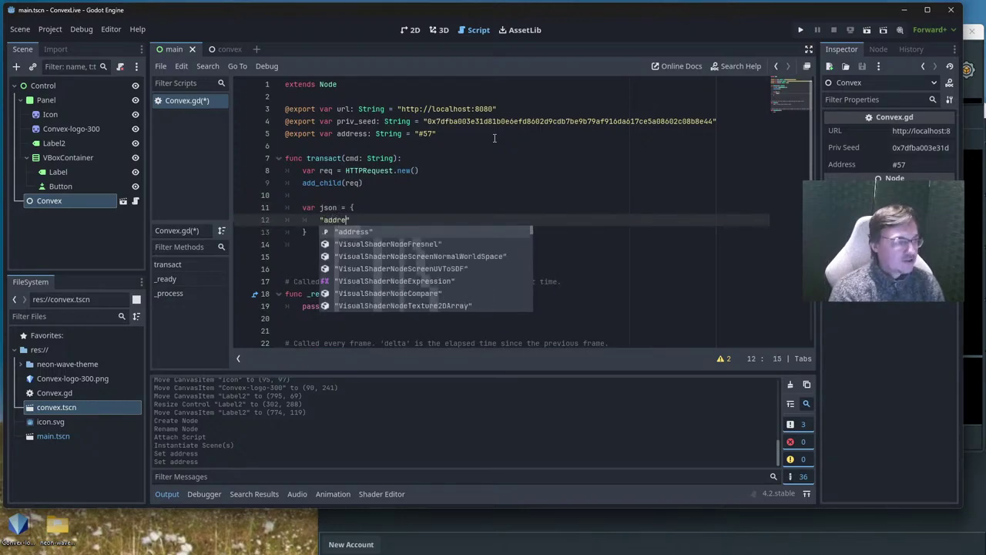
type("\":")
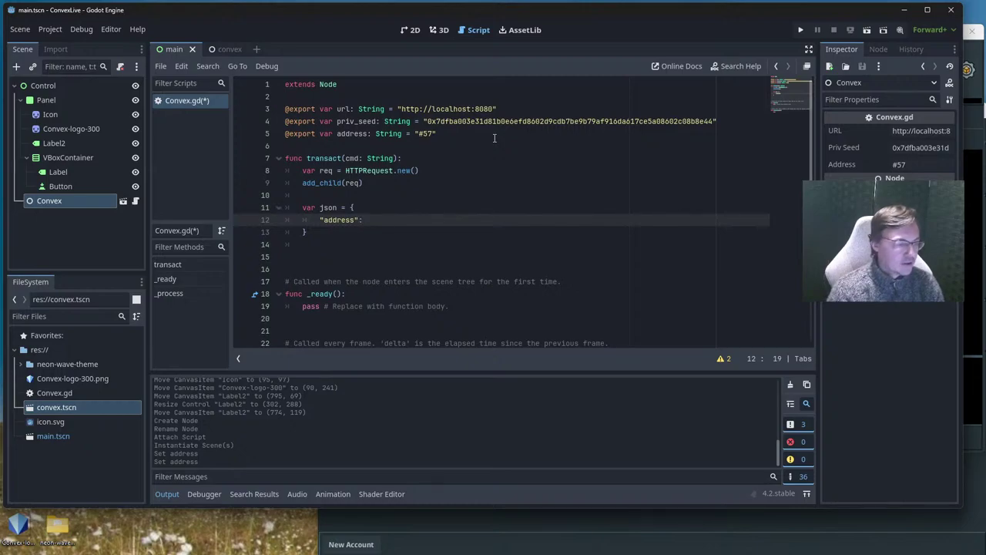
type("addre")
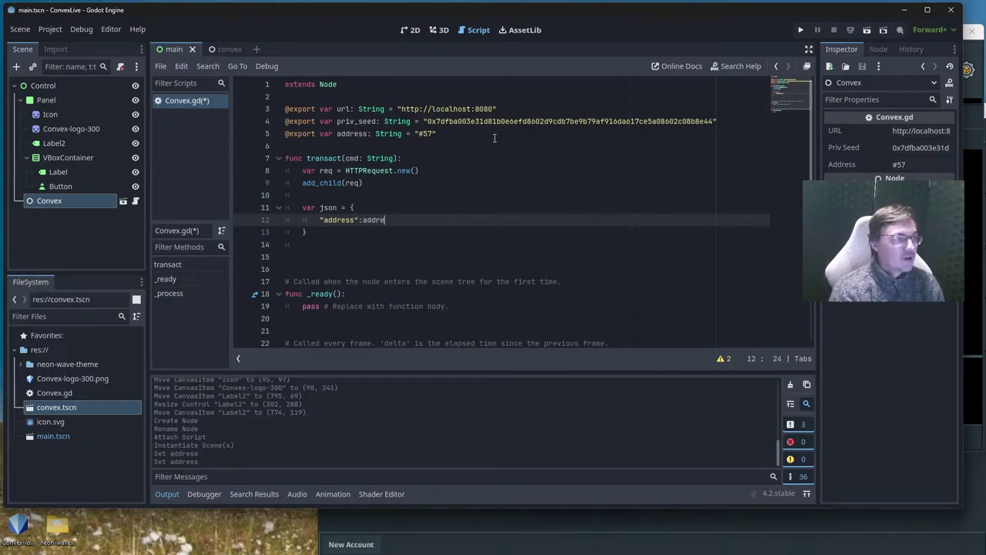
type("ss,a")
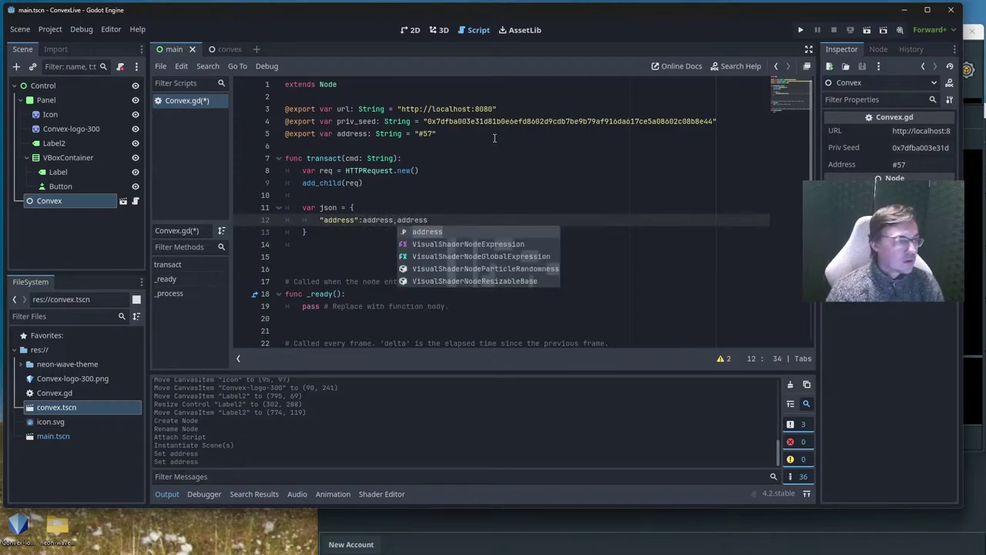
type("ddress")
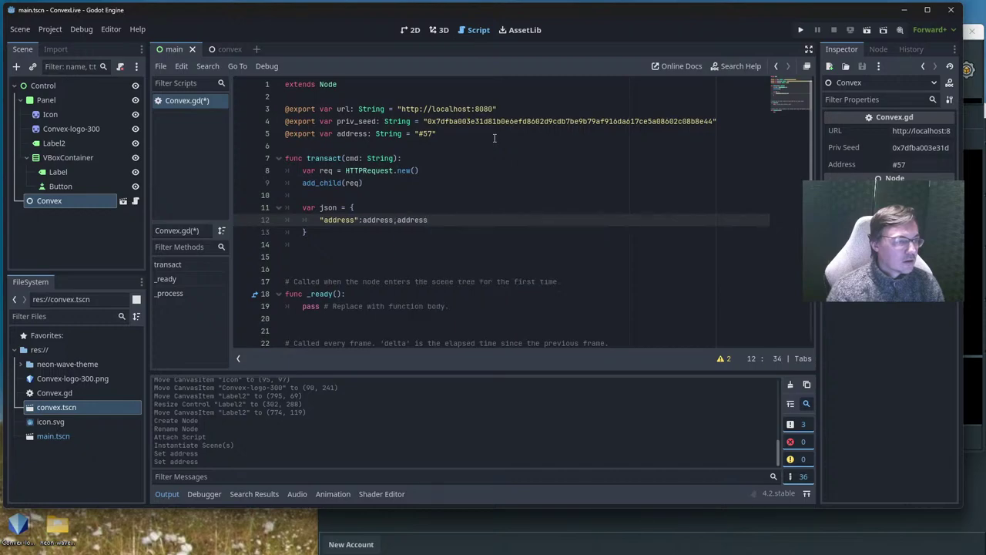
key("BackSpace")
key("BackSpace")
key("BackSpace")
key("BackSpace")
key("BackSpace")
key("BackSpace")
key("Return")
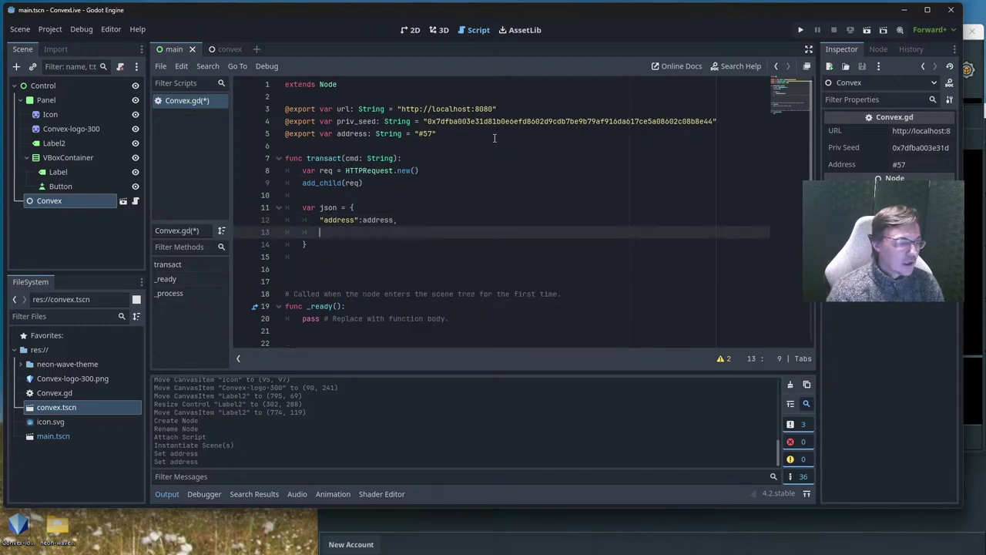
type("\"sour")
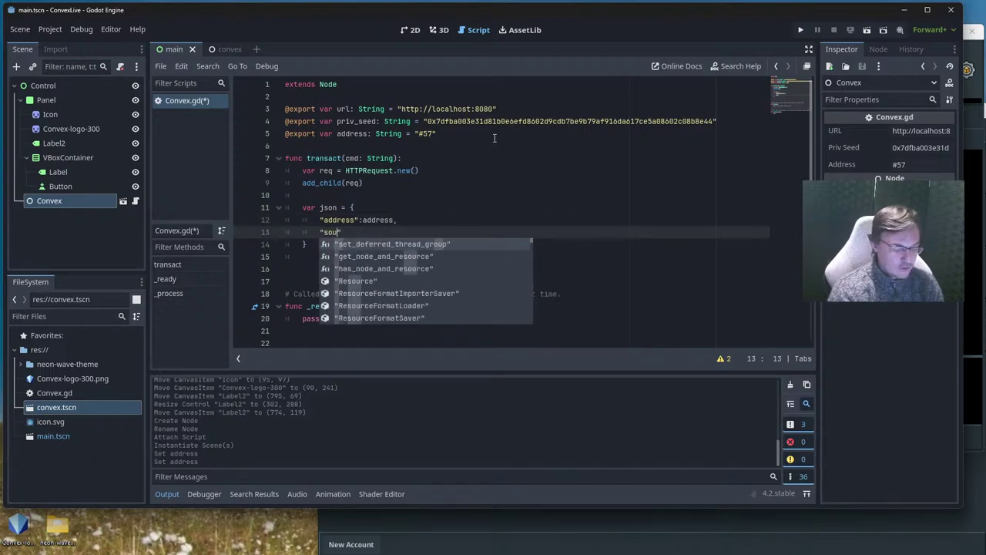
type("ce\":c")
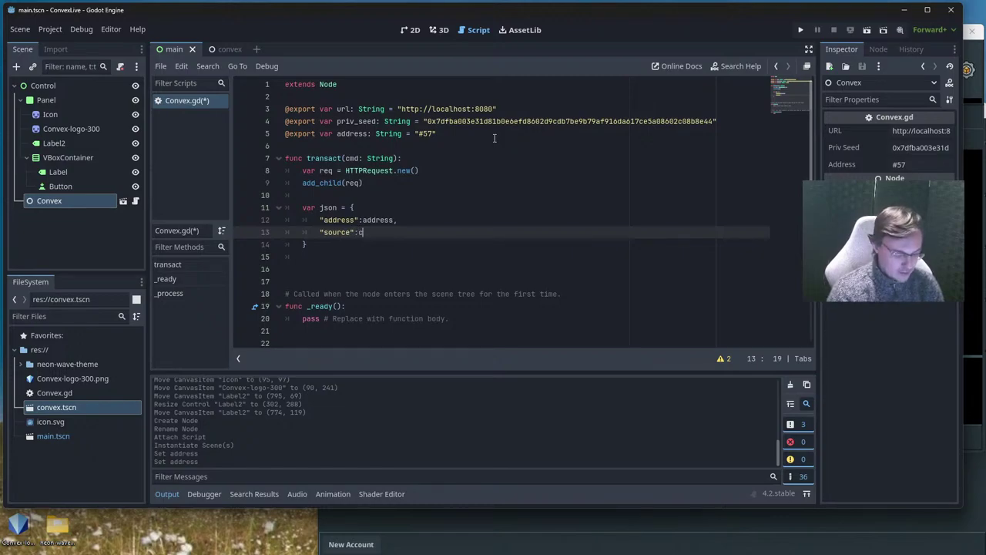
type("md,a")
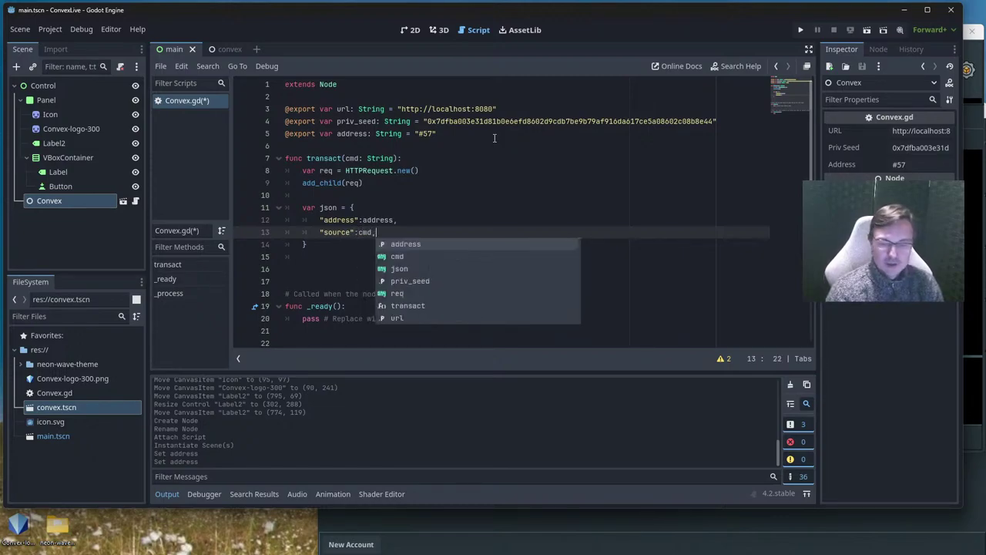
type("ddress")
key("BackSpace")
key("BackSpace")
key("BackSpace")
key("BackSpace")
key("BackSpace")
key("BackSpace")
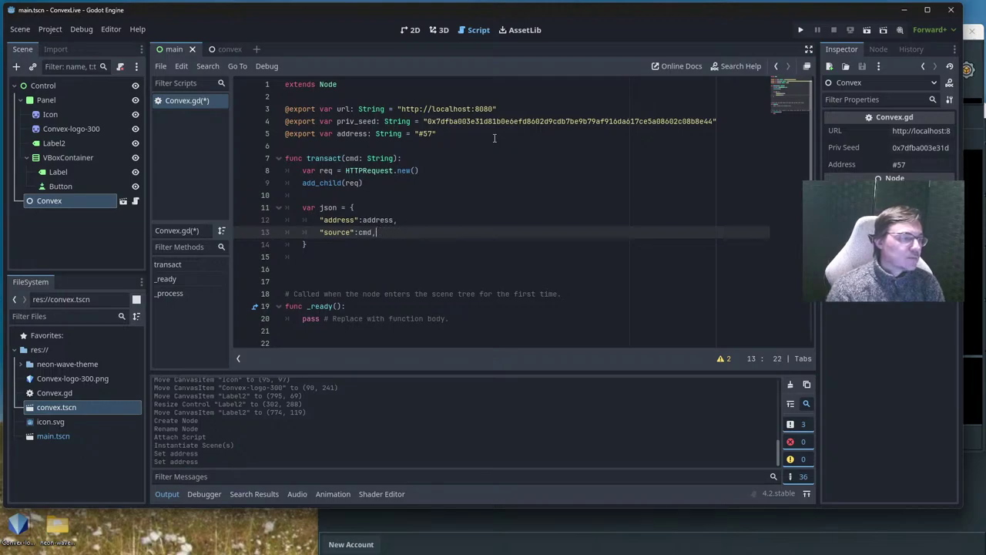
key("Return")
type("\"")
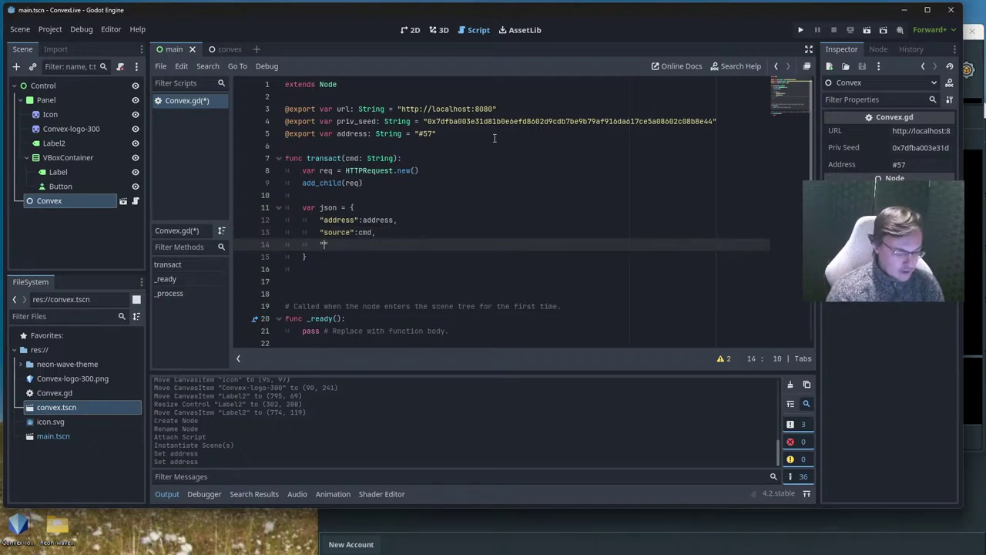
type("seed\"")
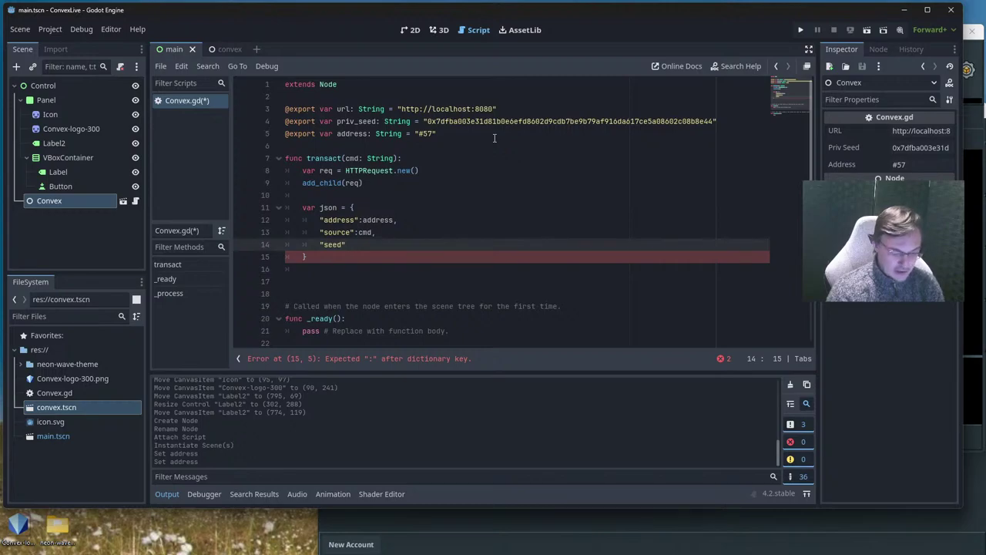
type(":prive")
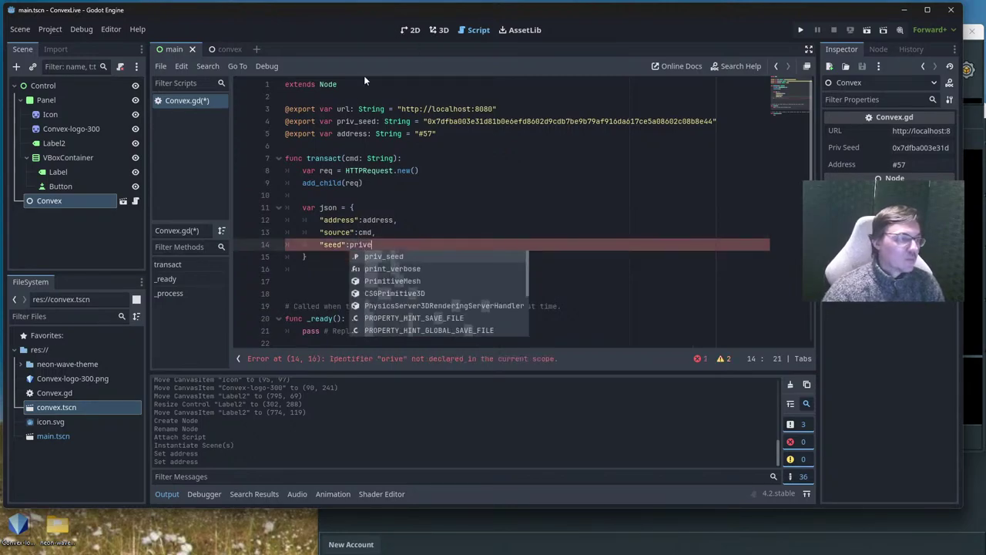
left_click(383, 255)
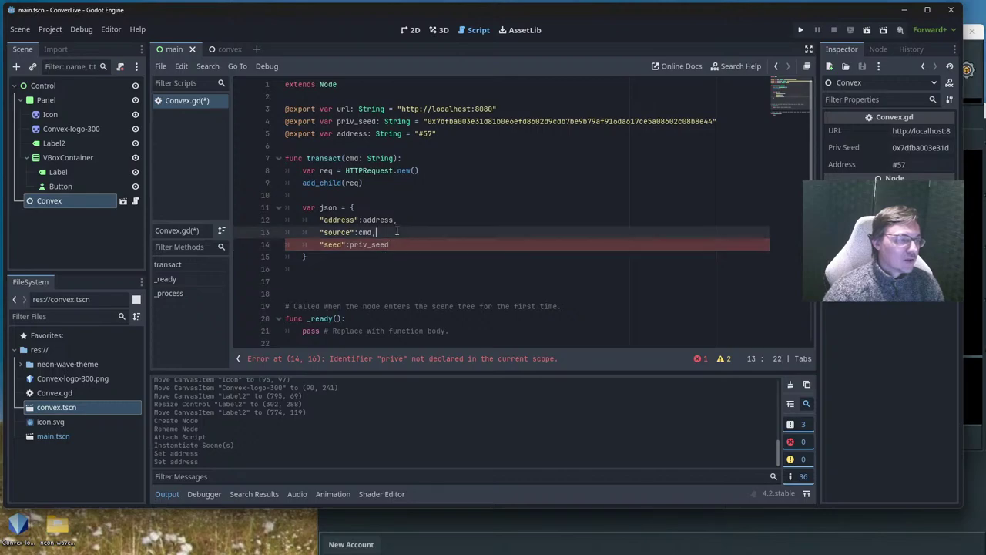
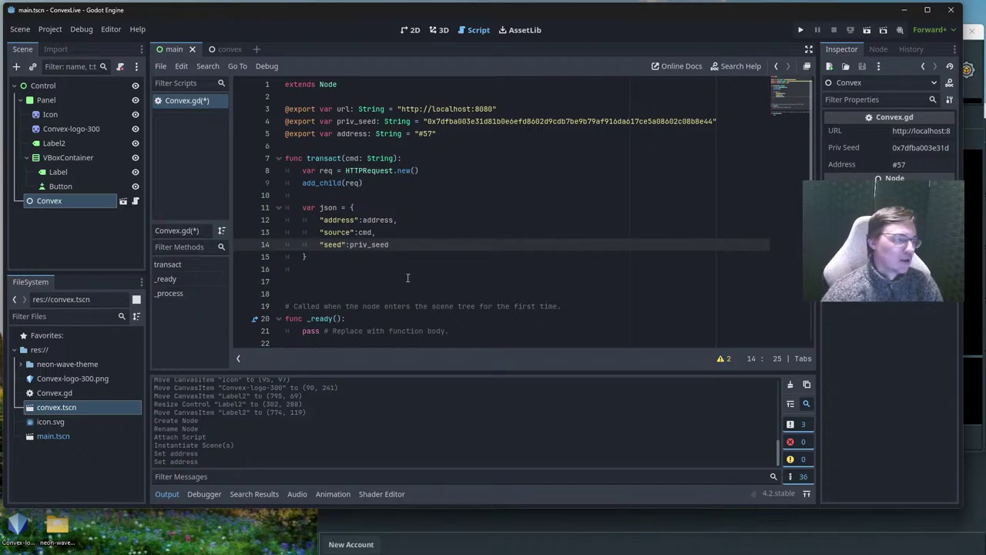
Add 'var body = JSON.stringify(json)' below the json dictionary in transact().
left_click(352, 260)
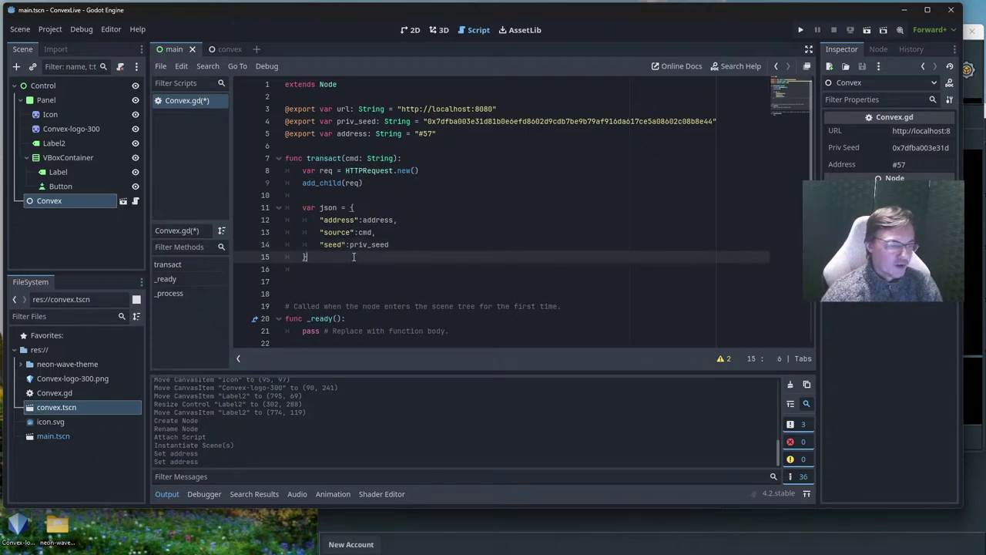
left_click(394, 245)
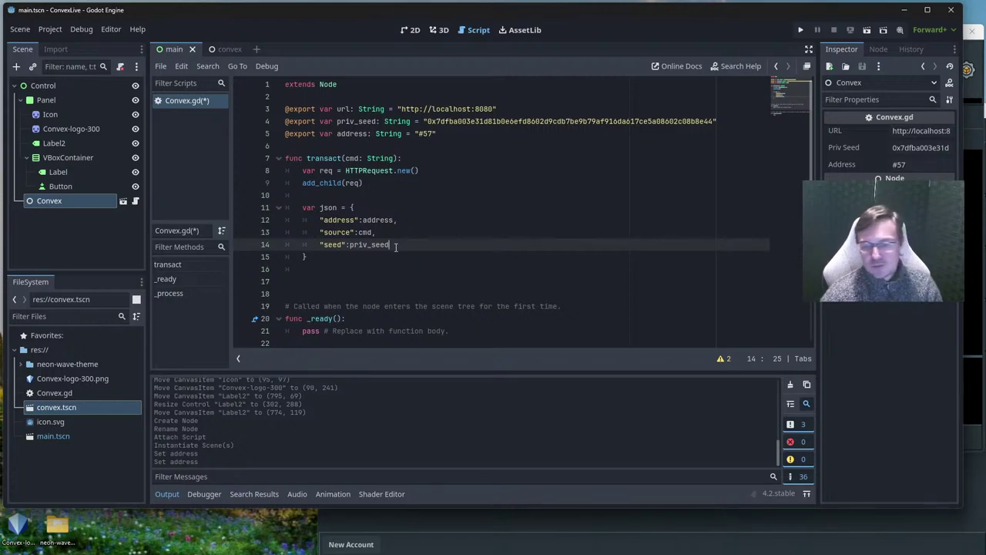
left_click(322, 263)
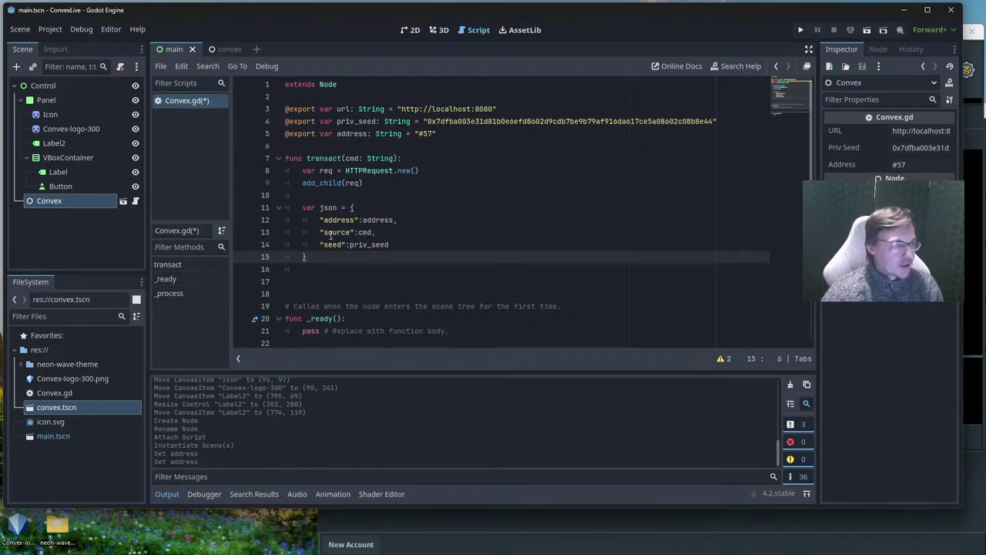
key("Return")
key("Return")
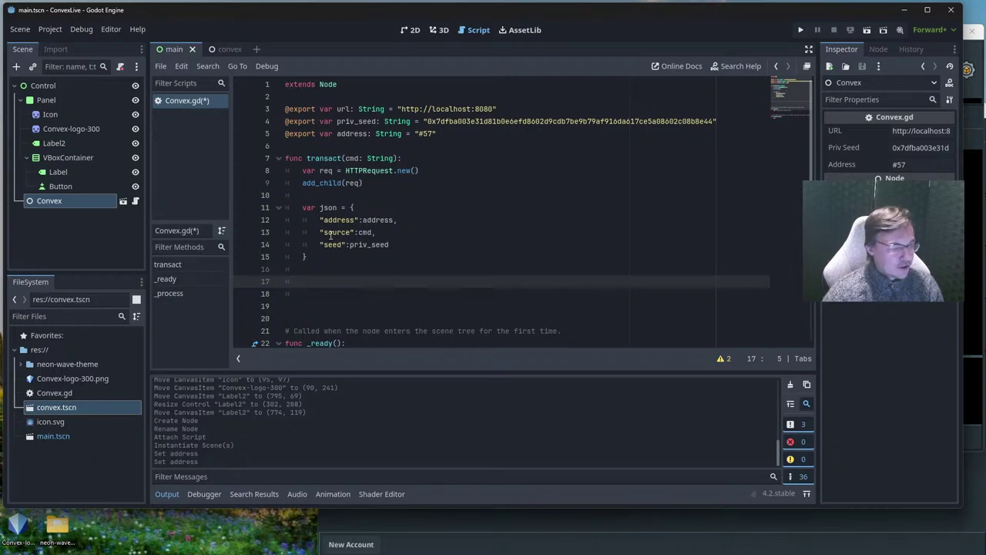
type("var ")
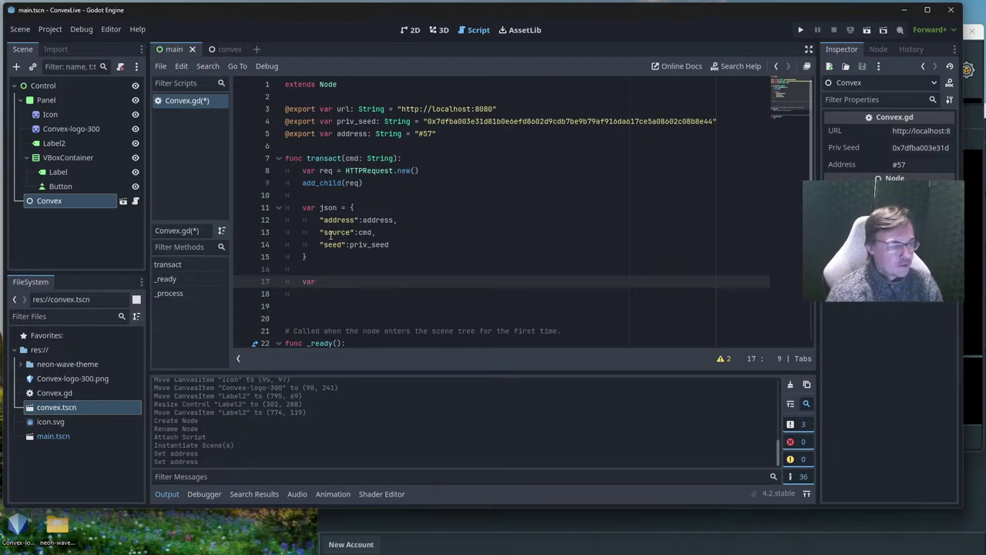
type("body")
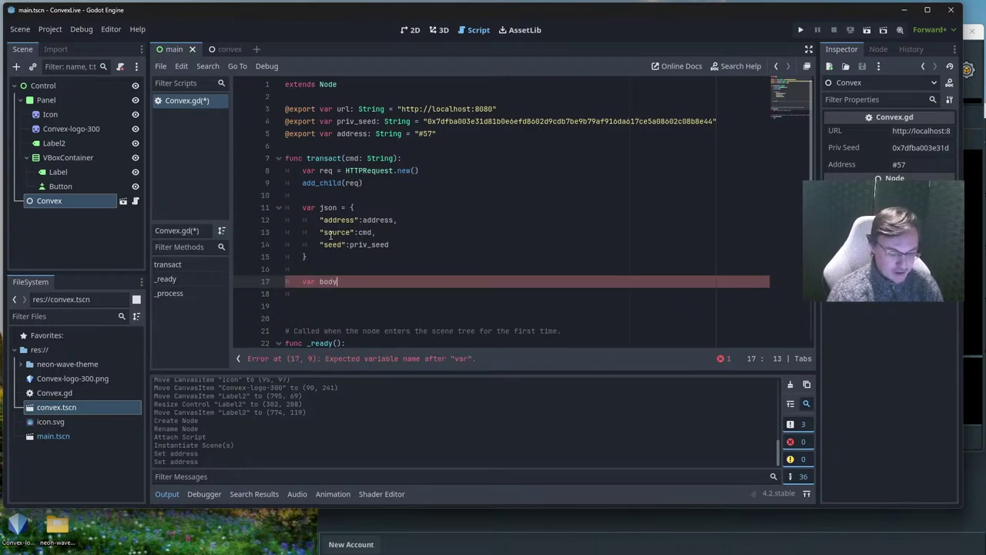
type(" = JSON.")
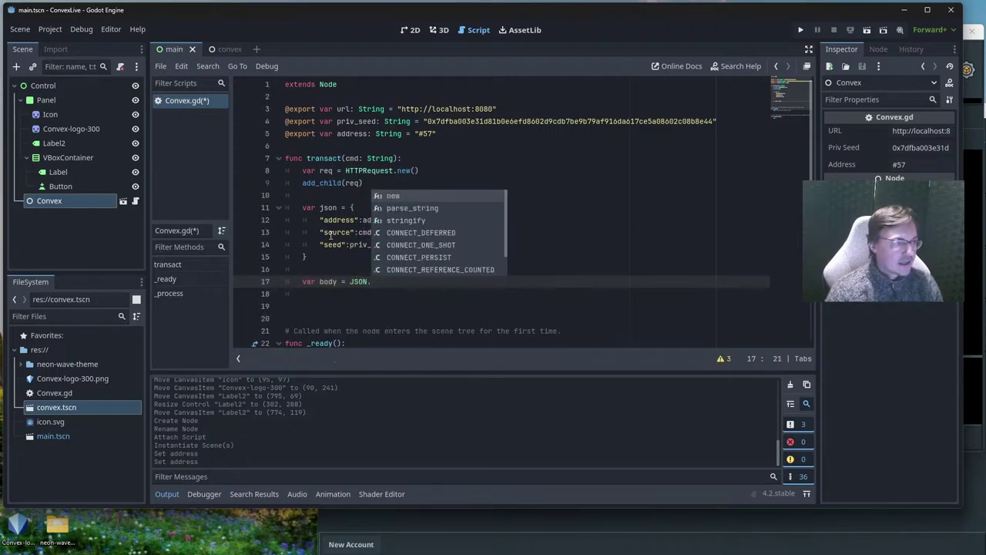
left_click(395, 221)
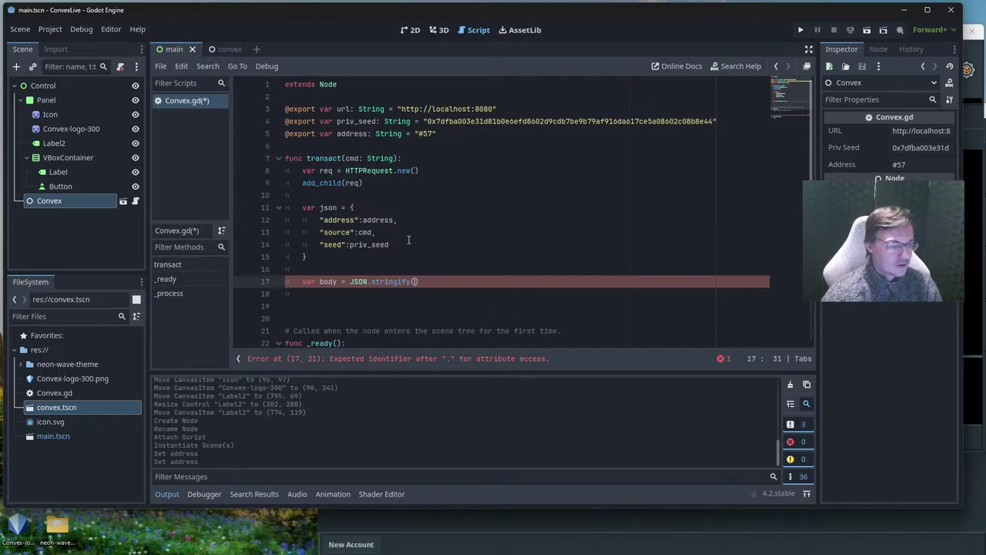
type("json")
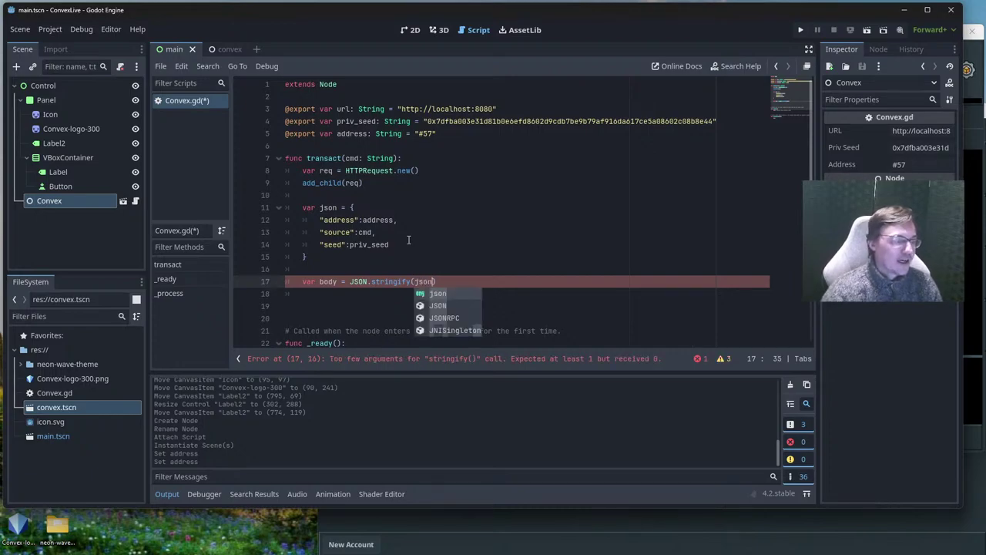
left_click(464, 281)
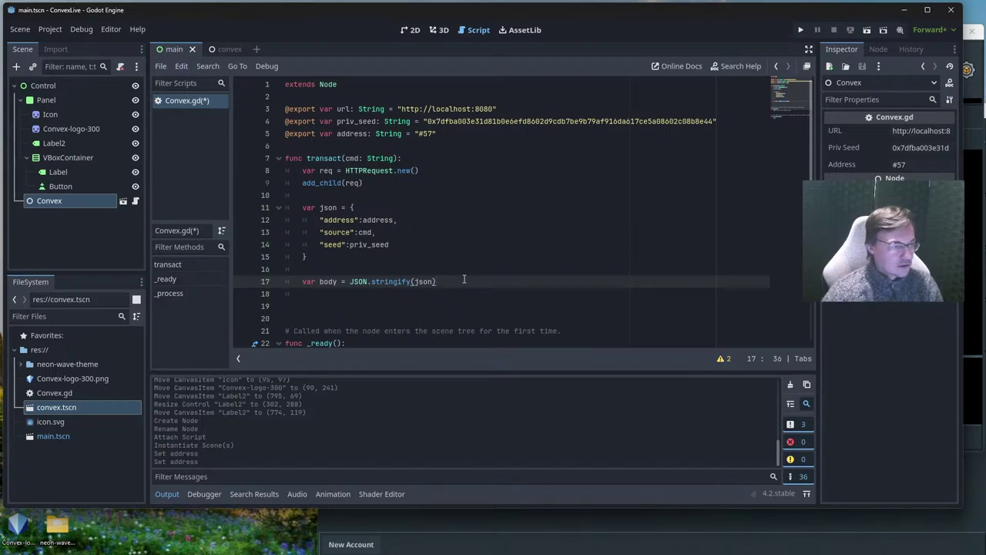
Add 'print(body)' on the next line and save Convex.gd.
key("Return")
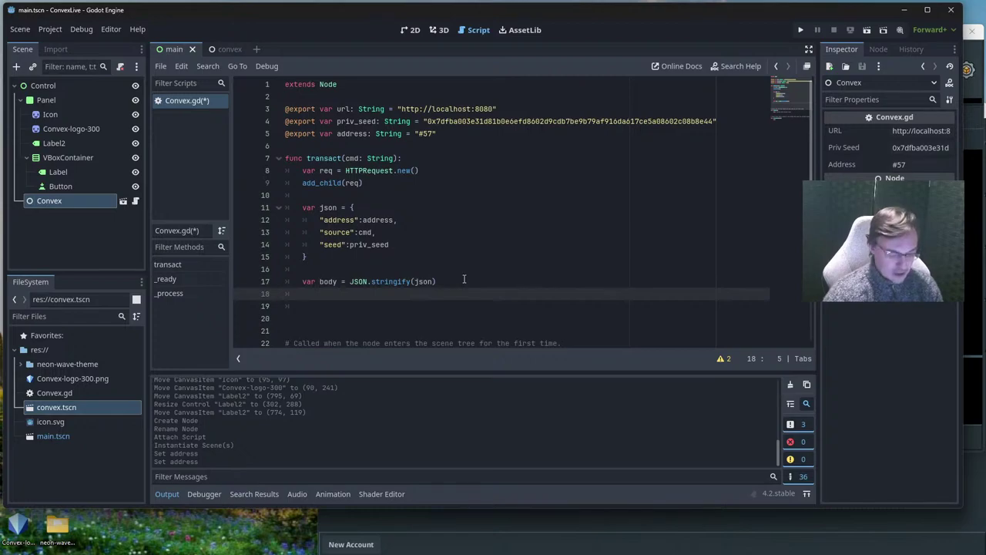
type("print")
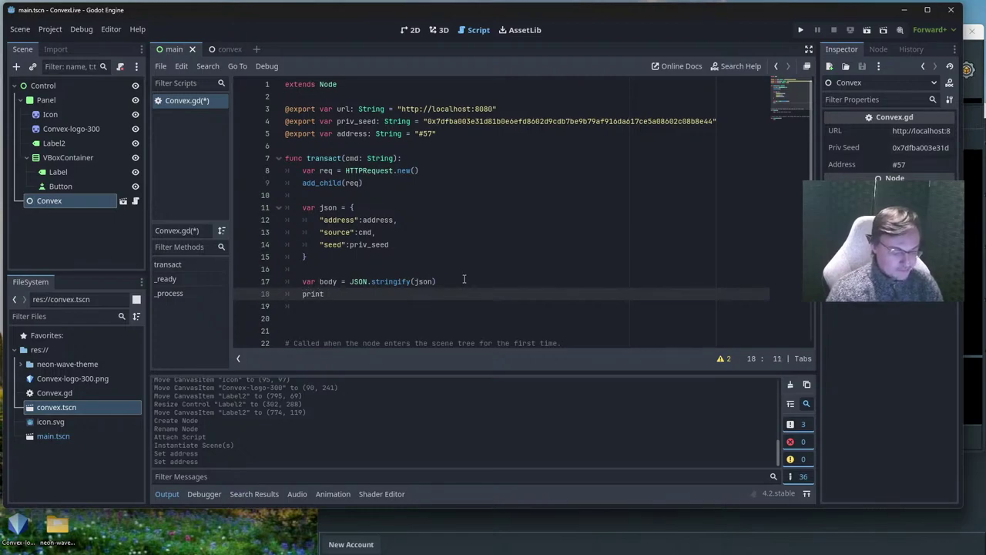
key("BackSpace")
type("(")
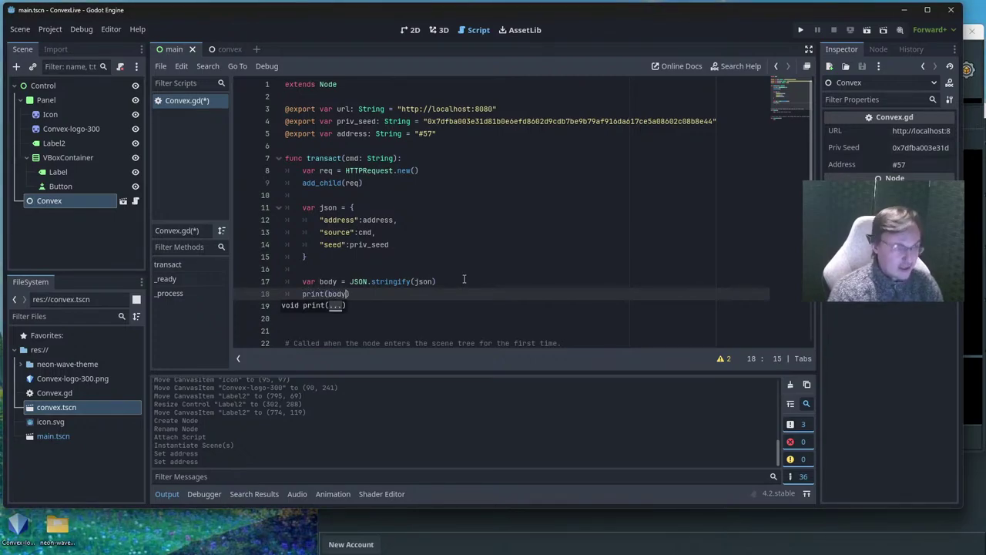
type("body")
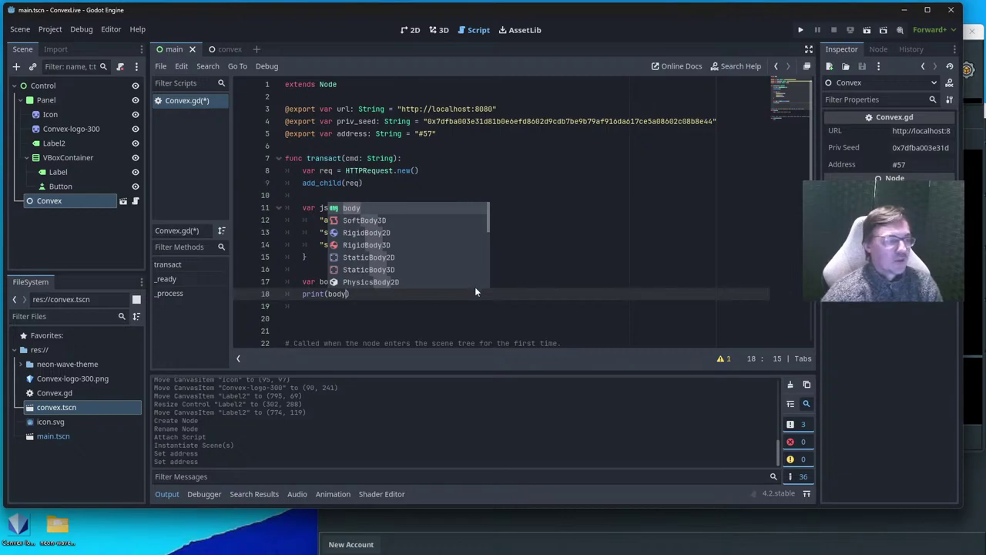
type(")")
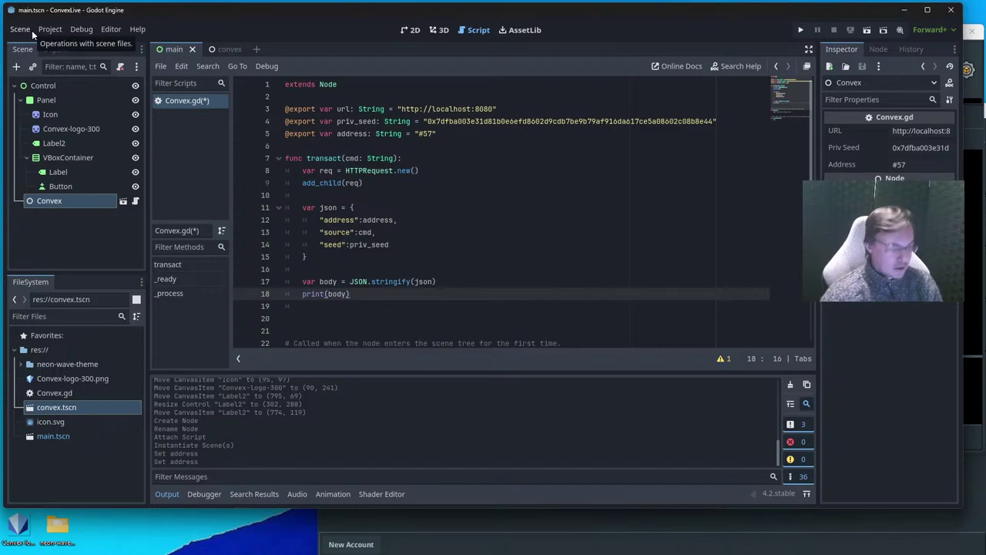
key("ctrl+s")
left_click(358, 281)
key("Down")
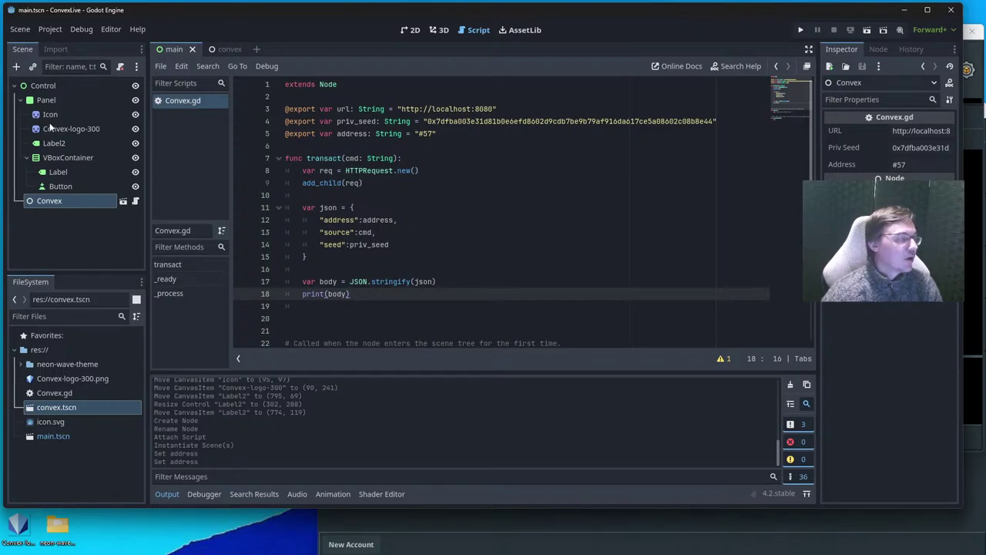
Attach a new res://main.gd script with the default template to the root Control node.
left_click(416, 30)
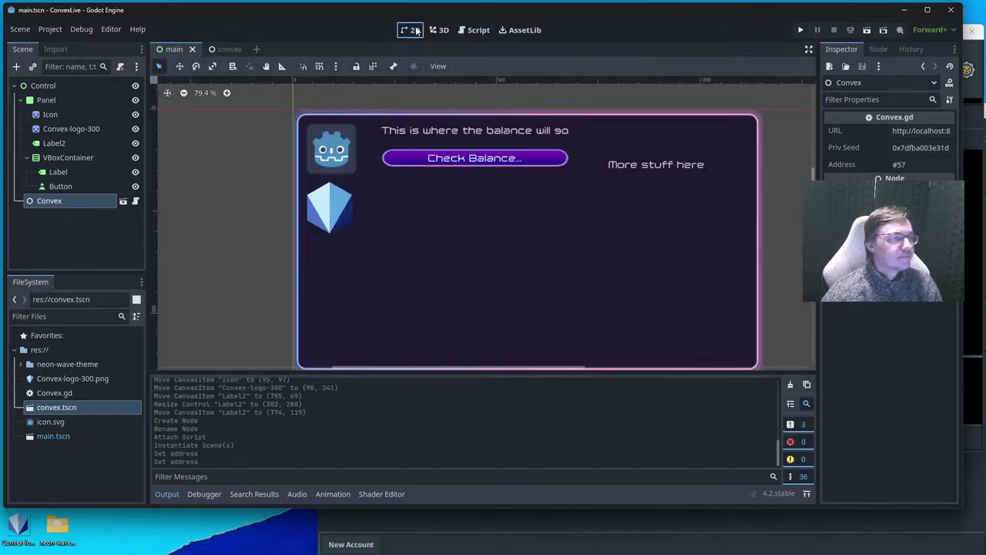
left_click(487, 159)
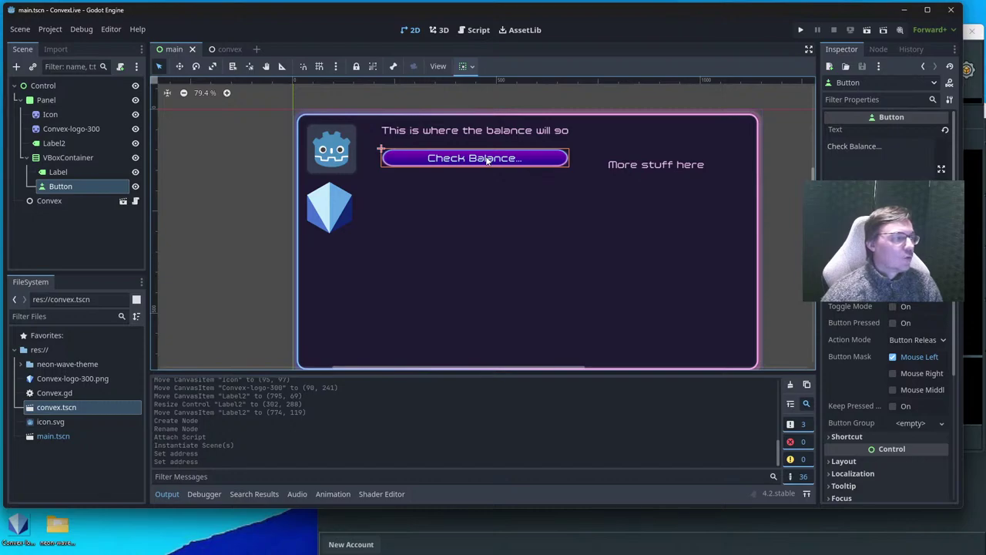
left_click(60, 85)
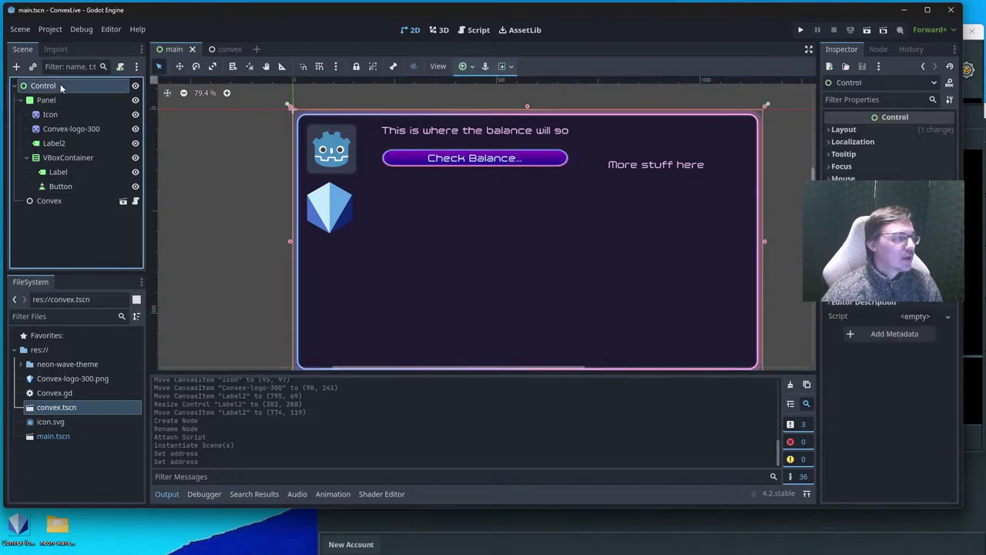
right_click(60, 86)
left_click(100, 196)
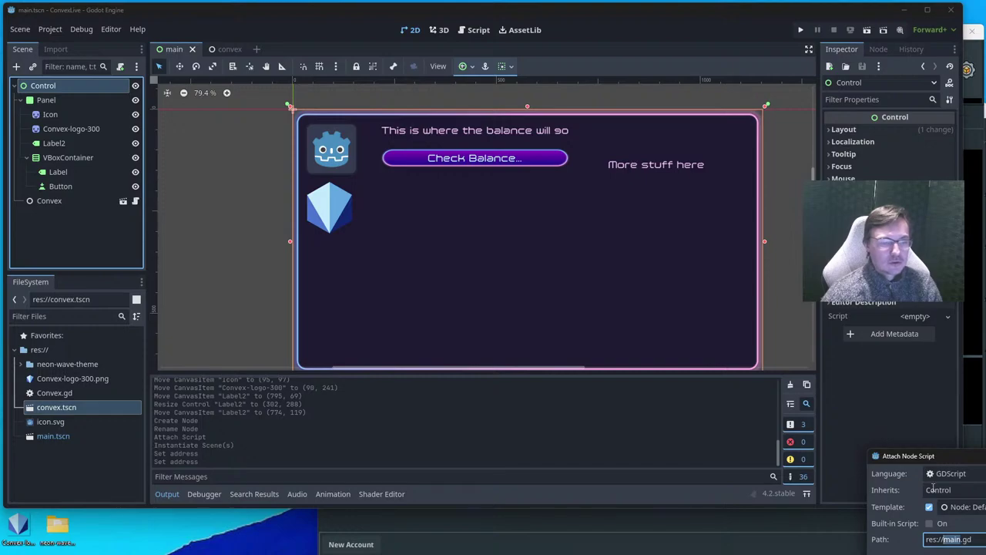
left_click_drag(925, 463, 469, 275)
left_click(486, 449)
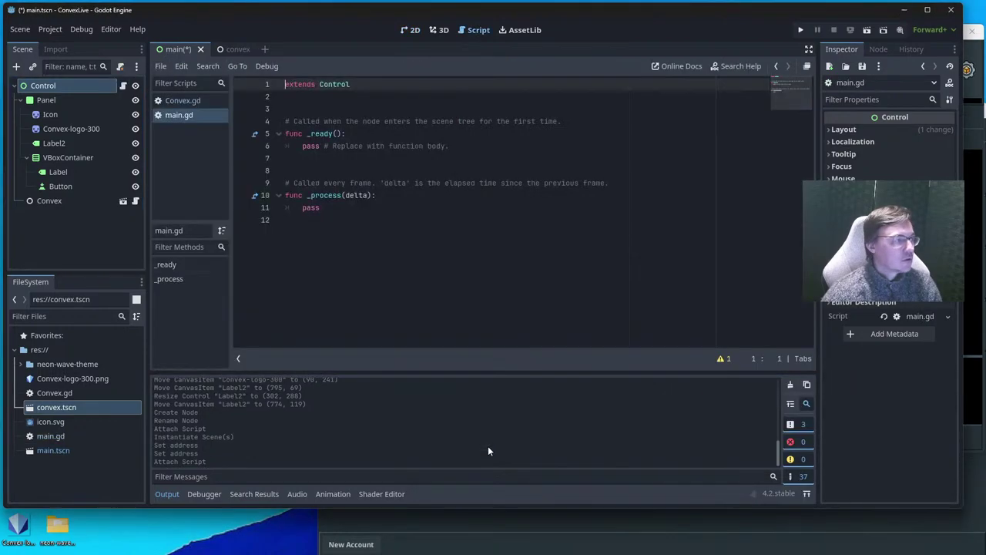
Return to the 2D view and select the Check Balance button.
left_click(58, 172)
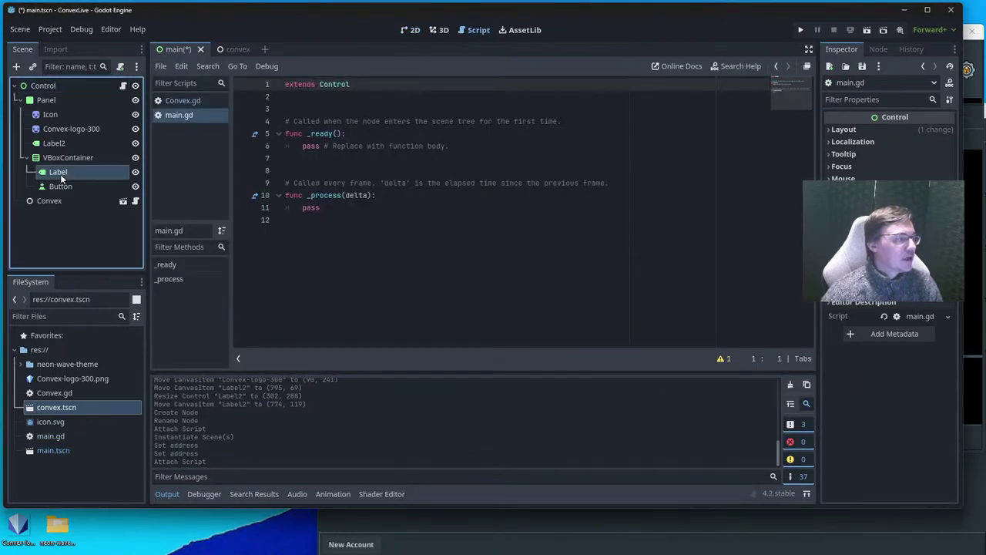
left_click(414, 30)
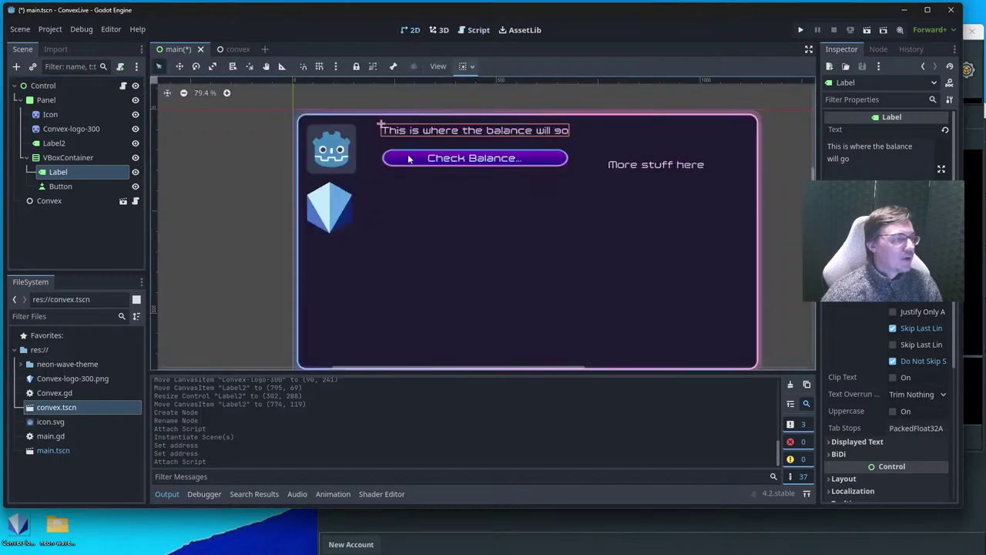
left_click(426, 160)
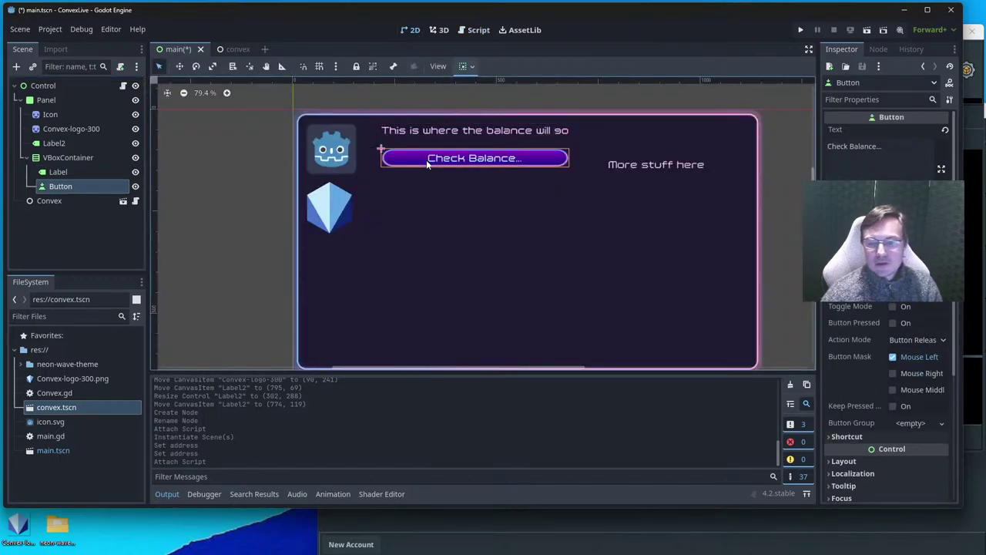
Connect the button's pressed() signal to a new _on_check_balance_pressed method on Control.
left_click(877, 49)
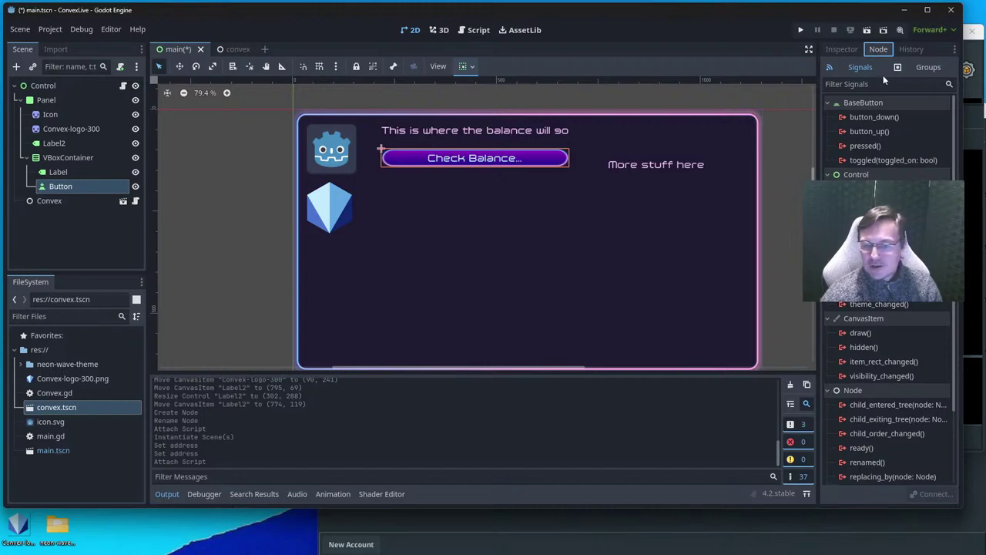
left_click(859, 50)
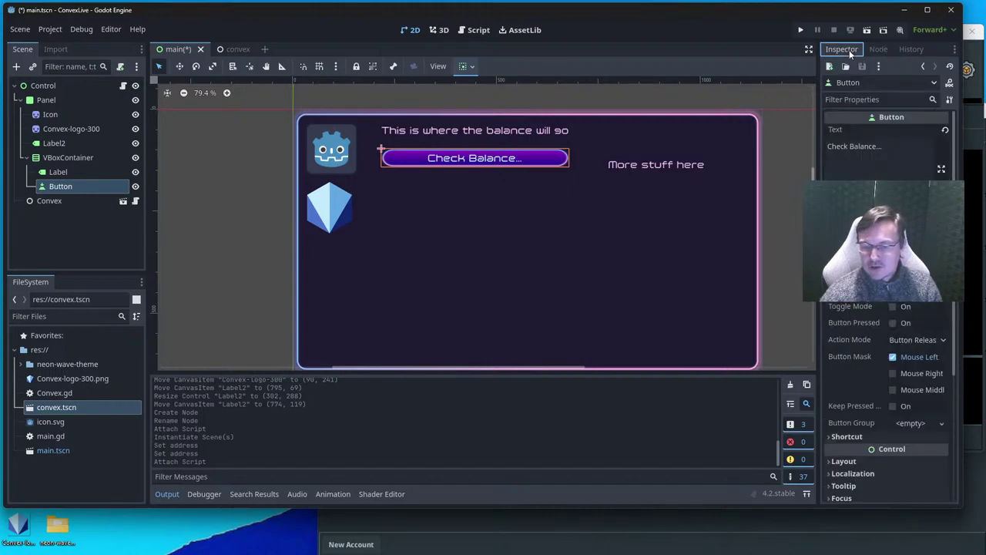
left_click(878, 50)
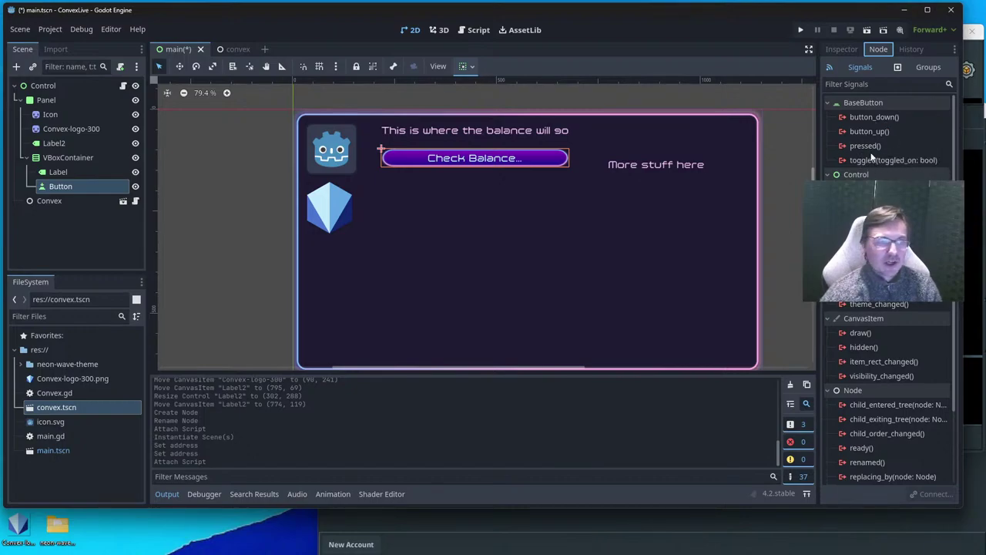
left_click(865, 146)
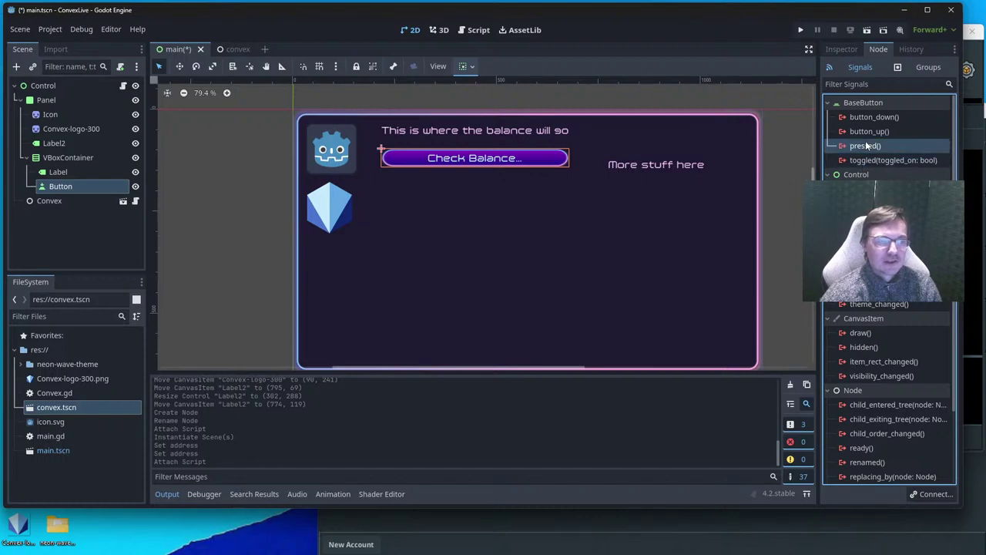
double_click(870, 144)
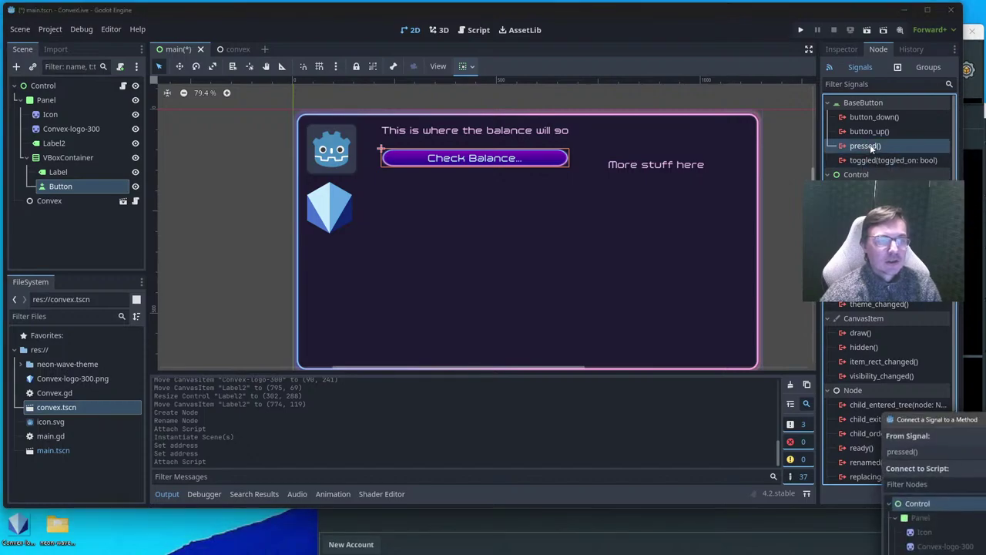
left_click_drag(932, 417, 555, 121)
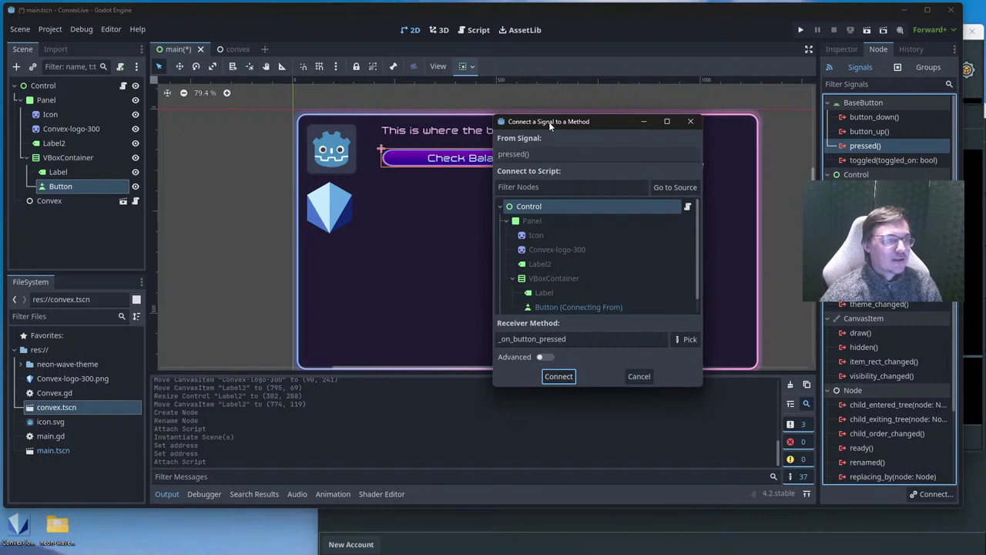
left_click(552, 221)
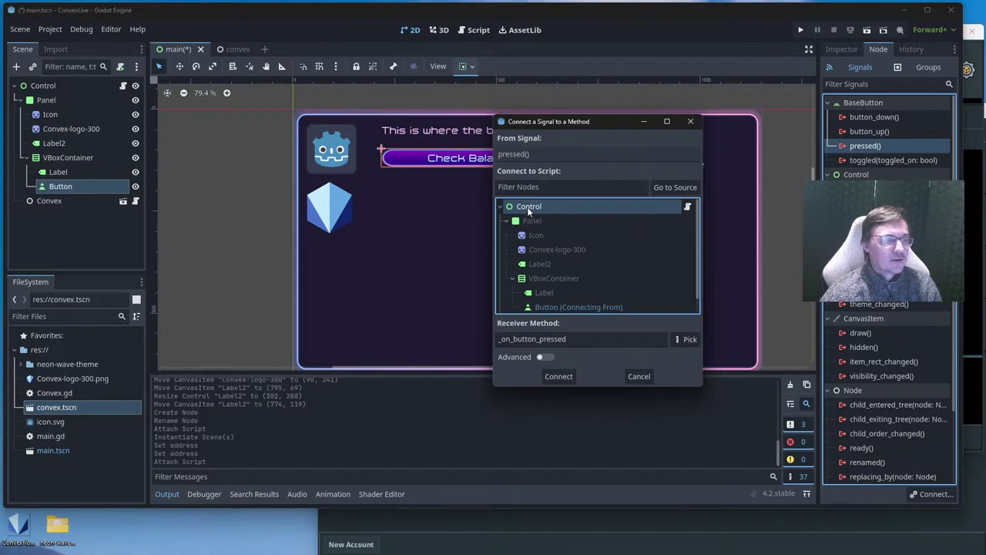
left_click(575, 339)
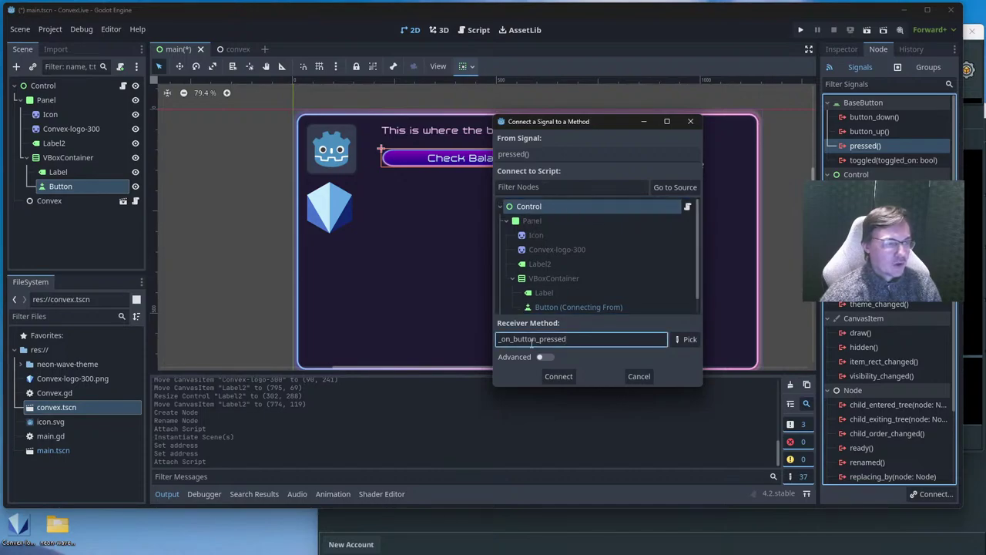
left_click_drag(512, 339, 535, 340)
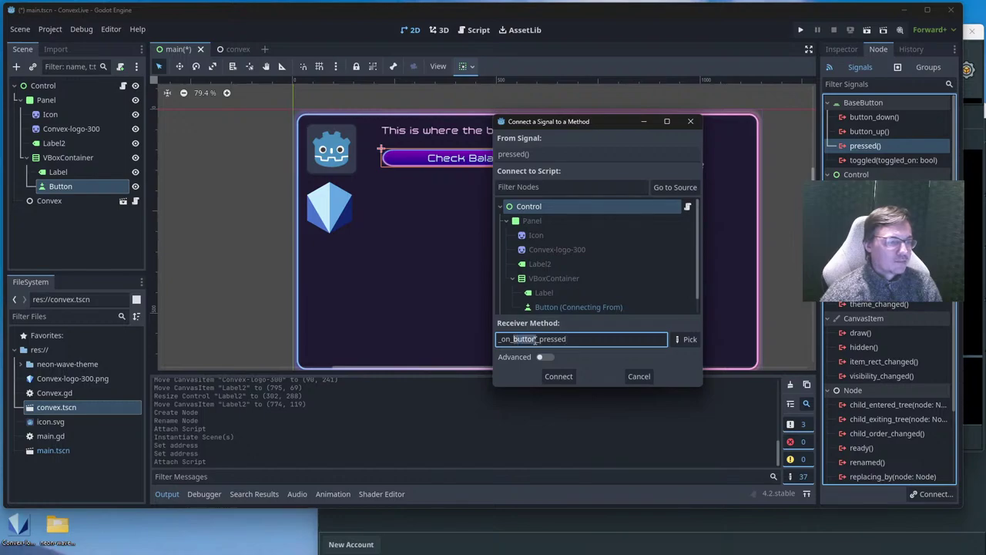
type("check")
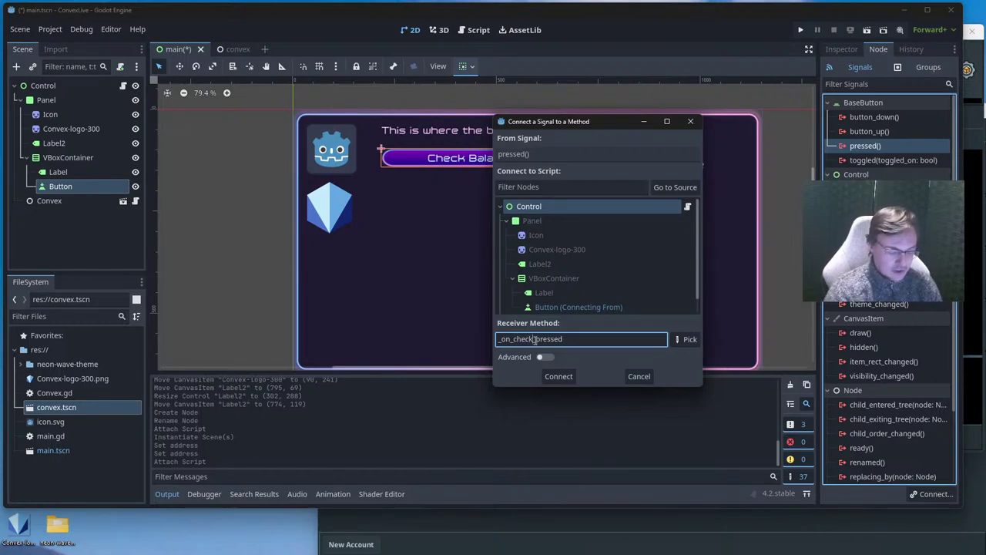
type("_bal")
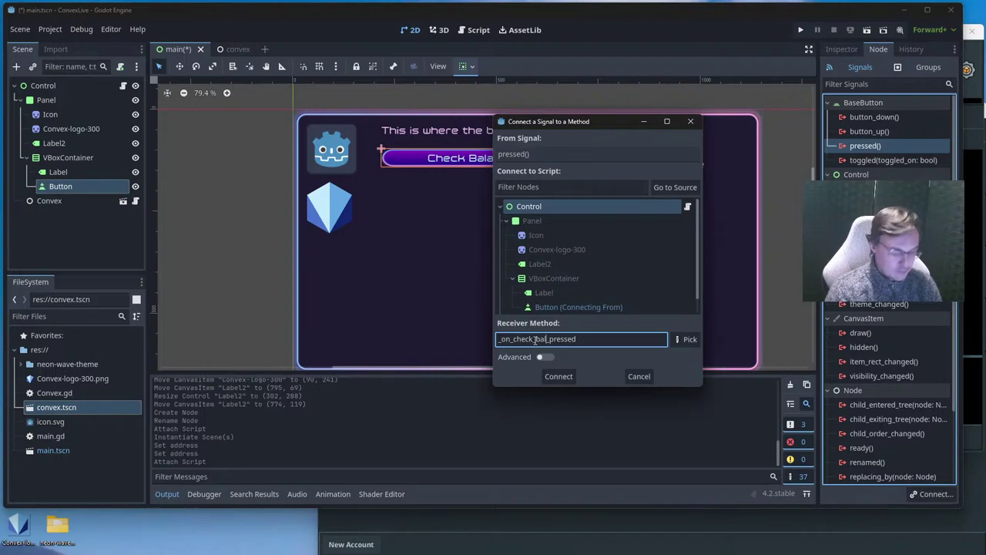
type("ance")
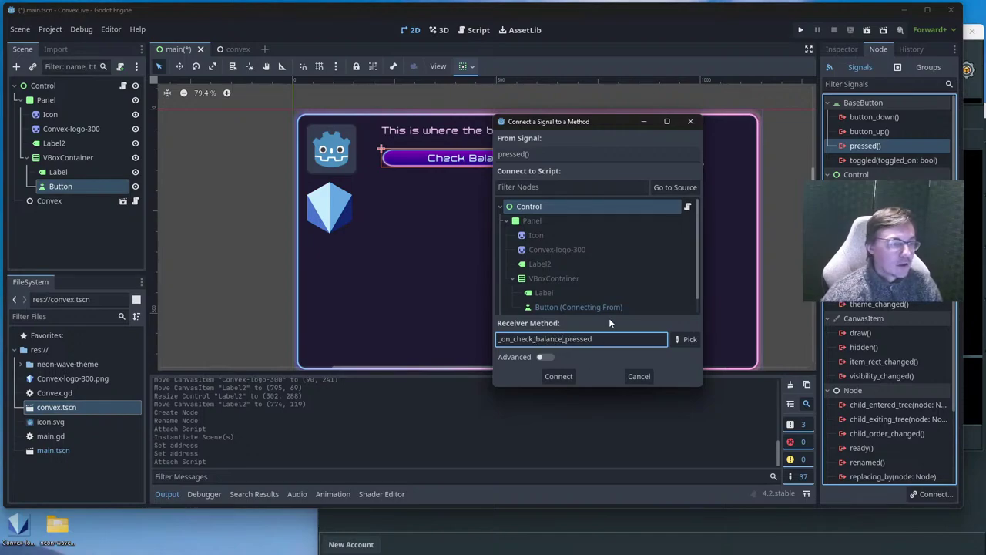
left_click(570, 376)
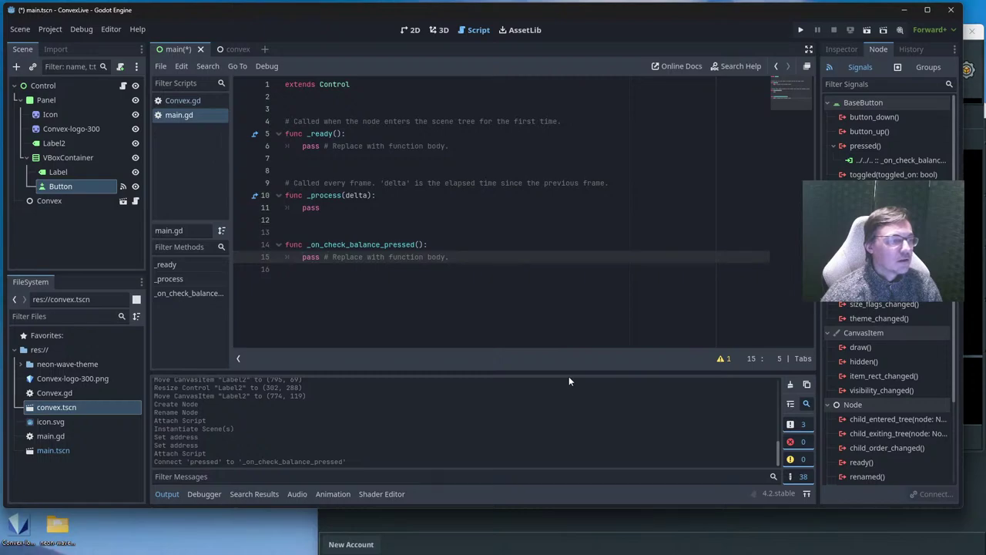
Make _on_check_balance_pressed call $Convex.tranact("*balance*"), dragging the Convex node into the editor.
left_click(328, 231)
left_click(323, 244)
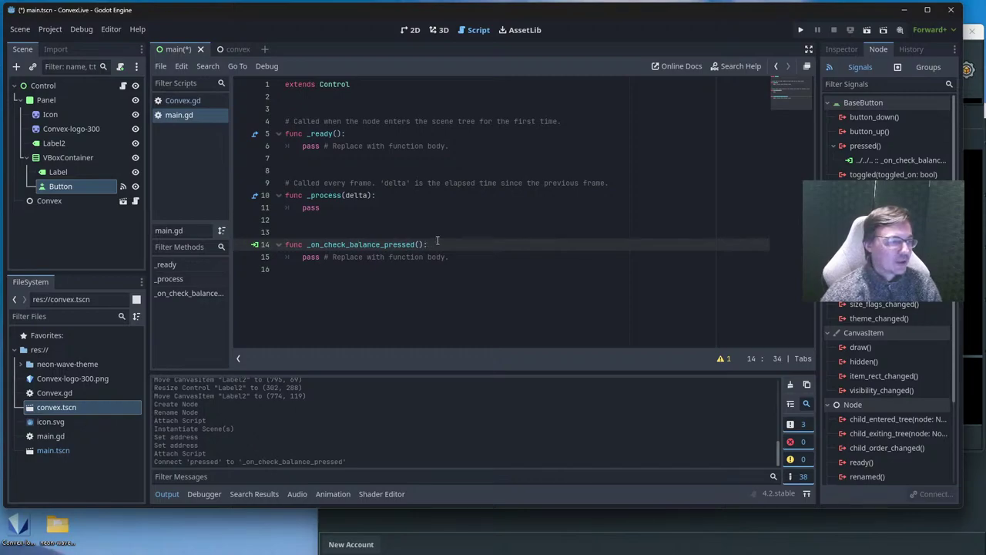
key("Return")
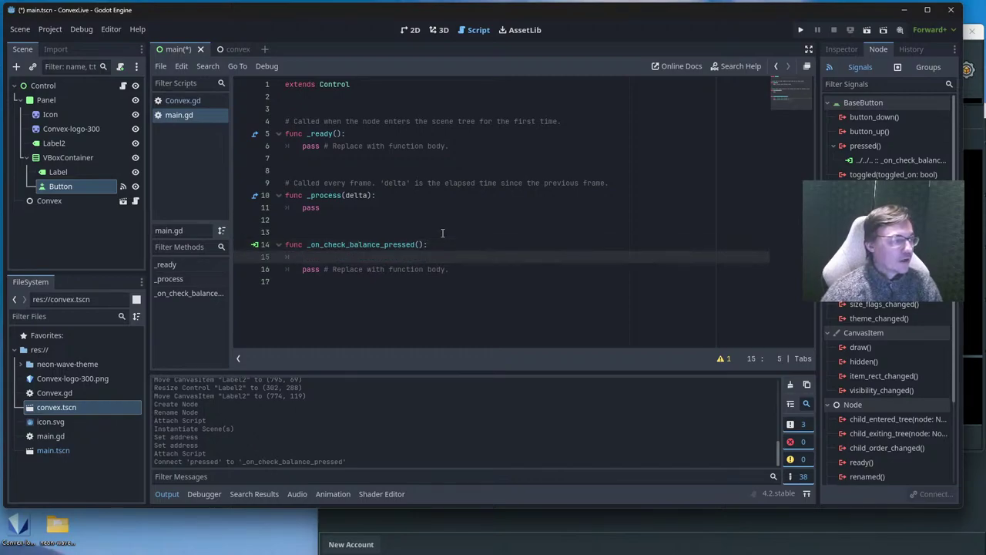
left_click(47, 201)
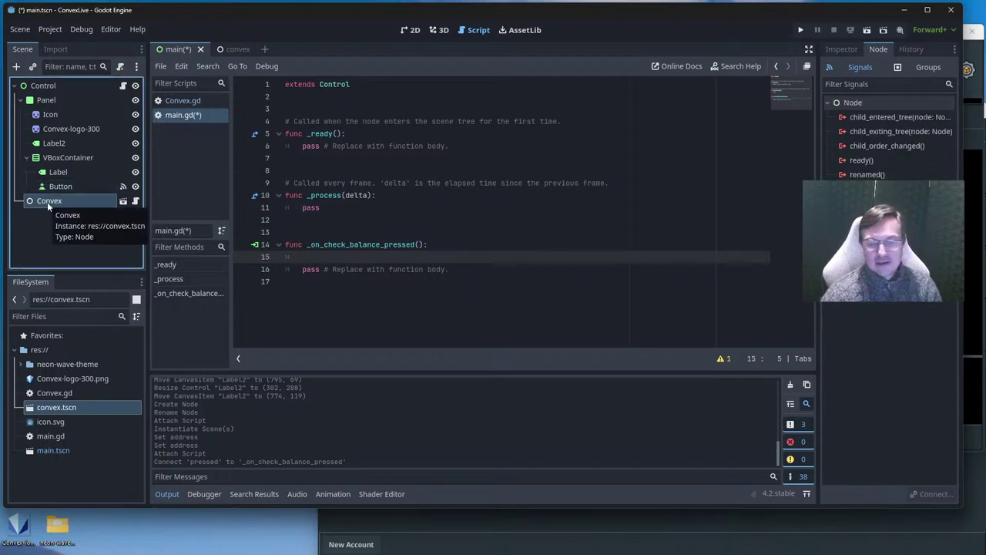
left_click_drag(41, 205, 321, 260)
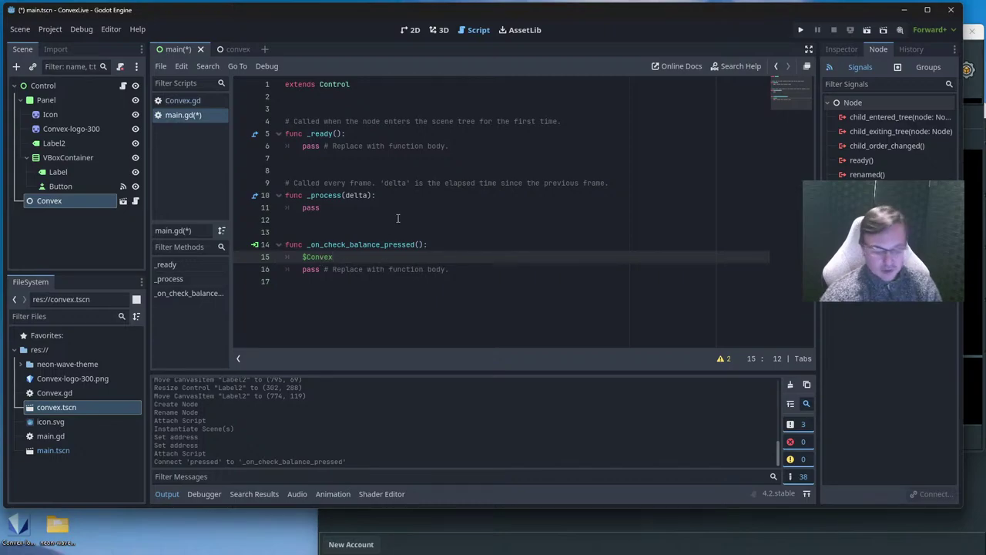
type(".")
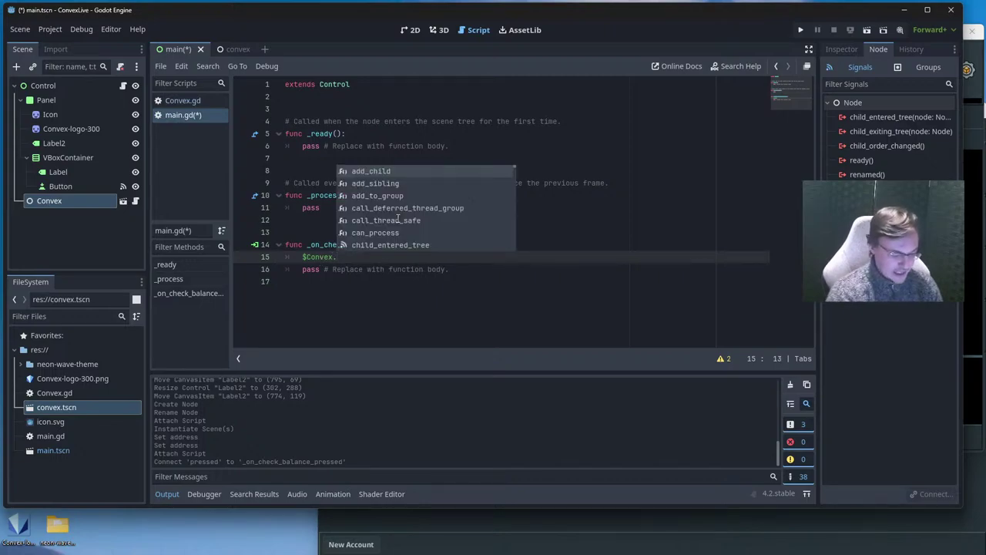
type("tran")
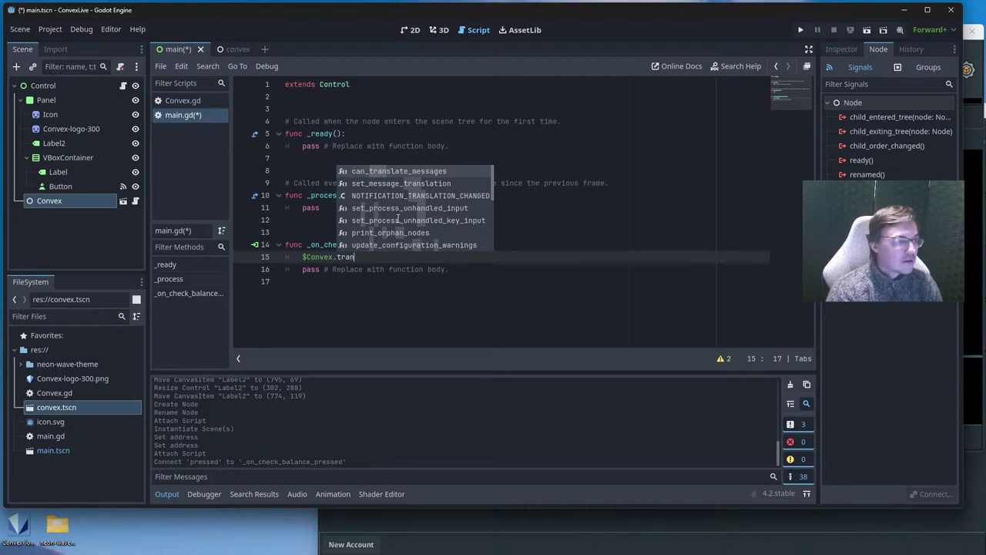
type("act(\"")
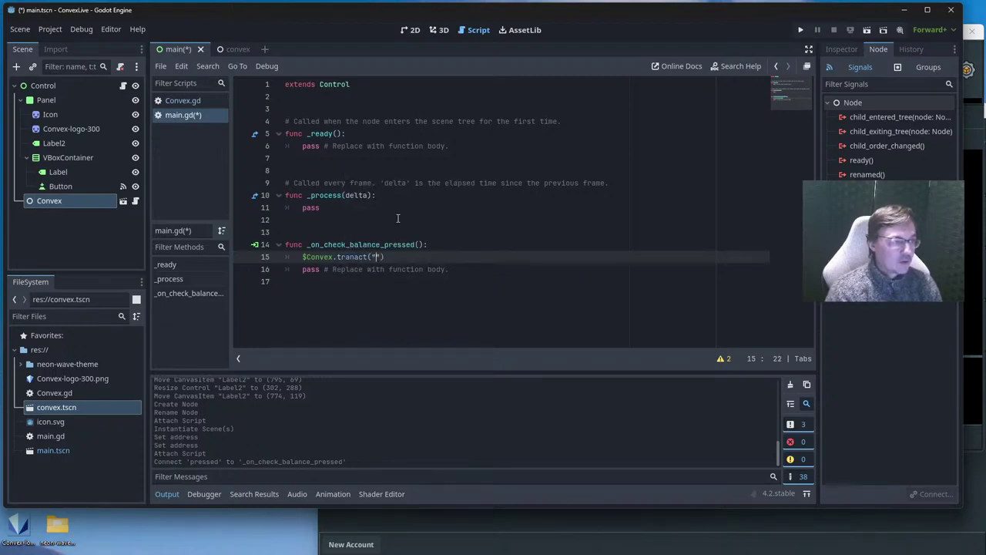
type("*b")
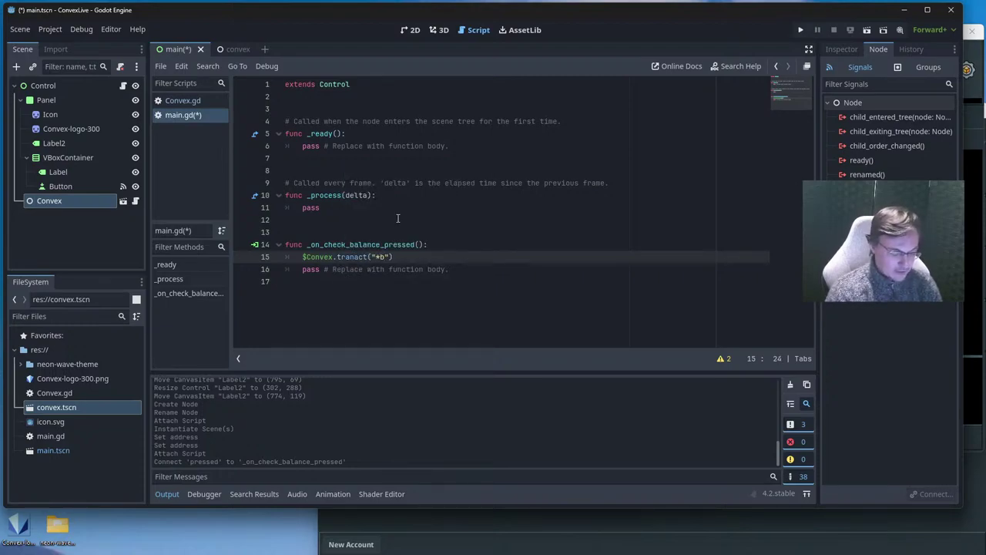
type("al")
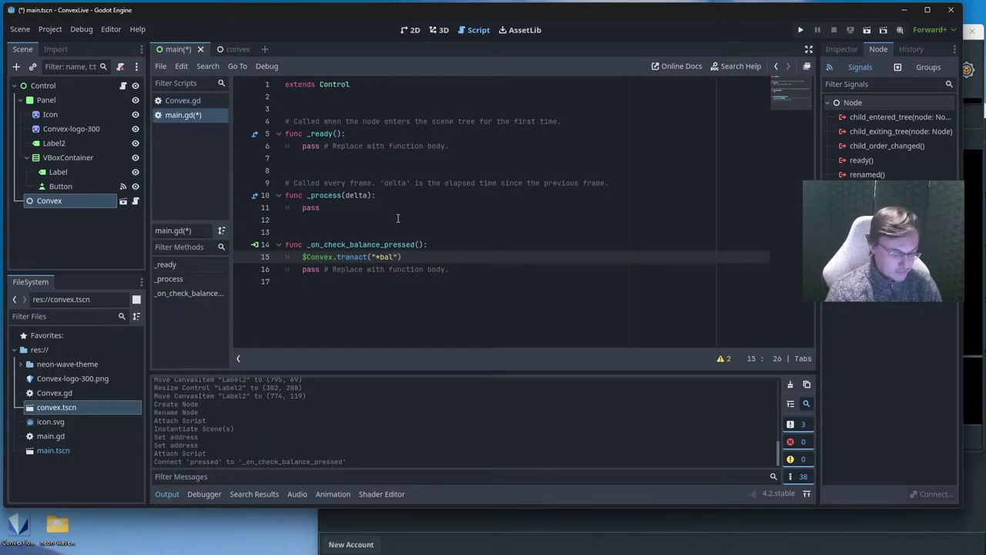
type("ance*")
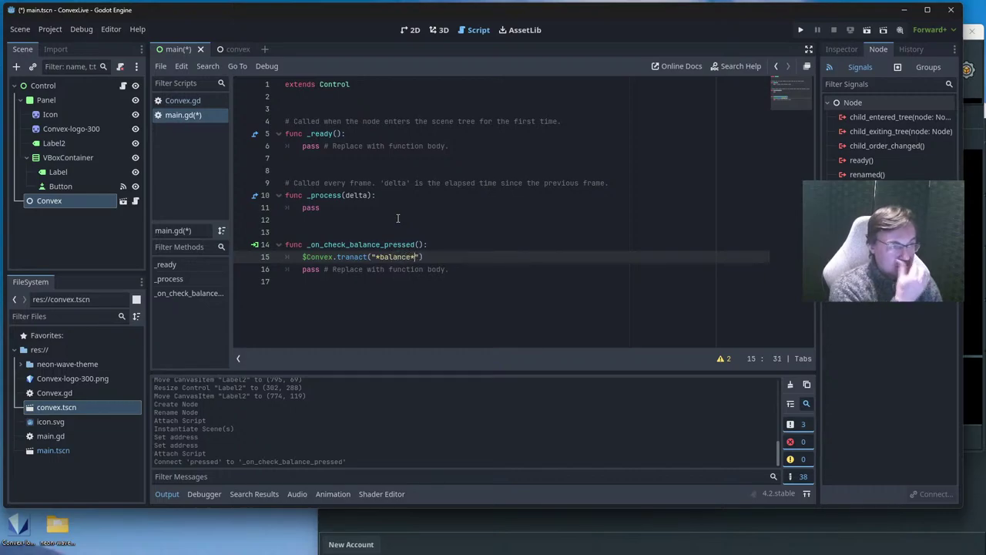
key("End")
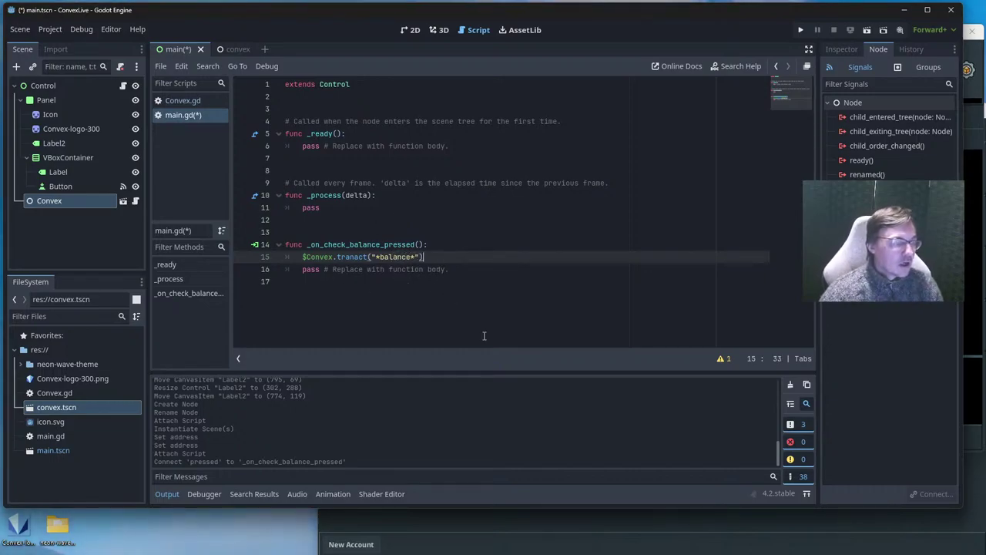
left_click(505, 223)
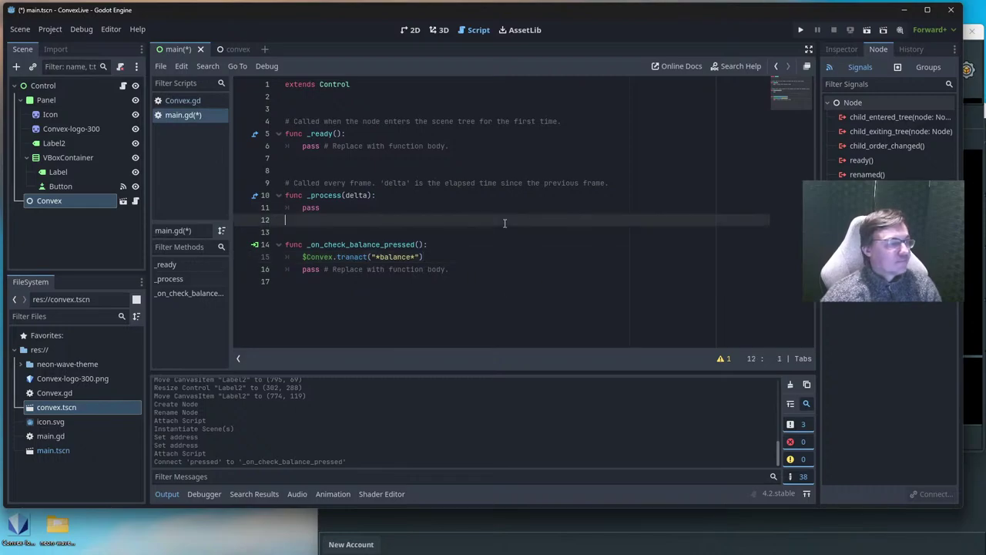
key("Down")
key("Down")
key("Up")
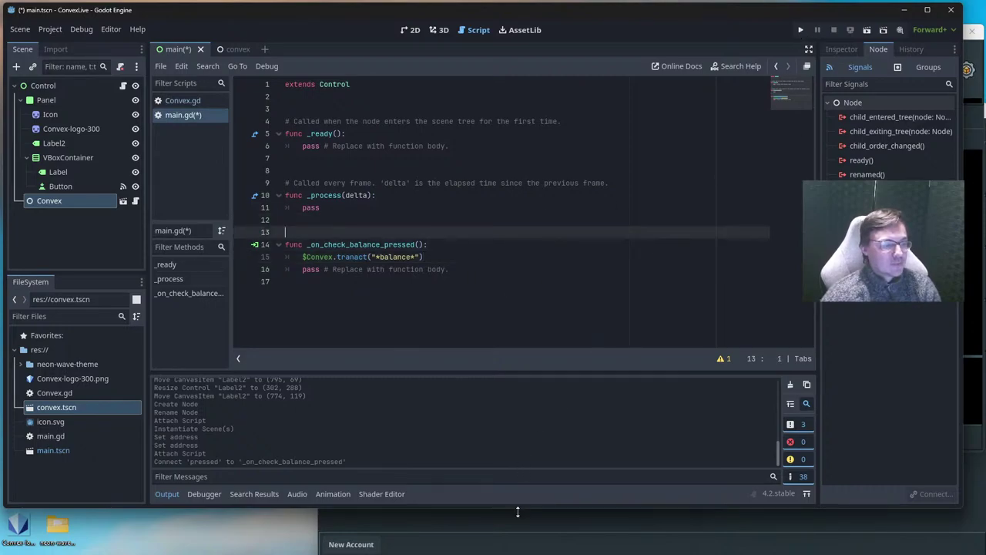
left_click_drag(518, 512, 518, 554)
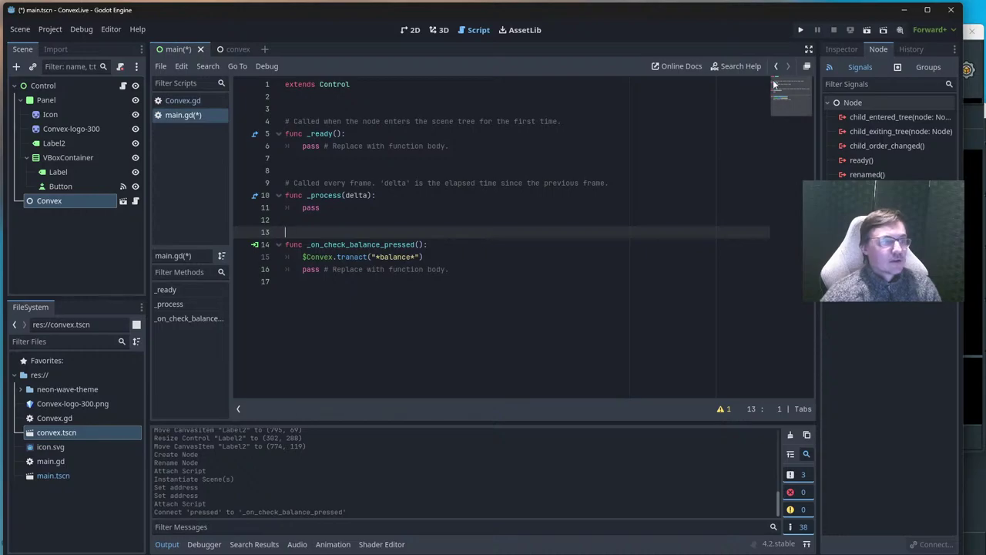
Run the project, test Check Balance, stop it, and correct tranact to transact on line 15.
left_click(801, 30)
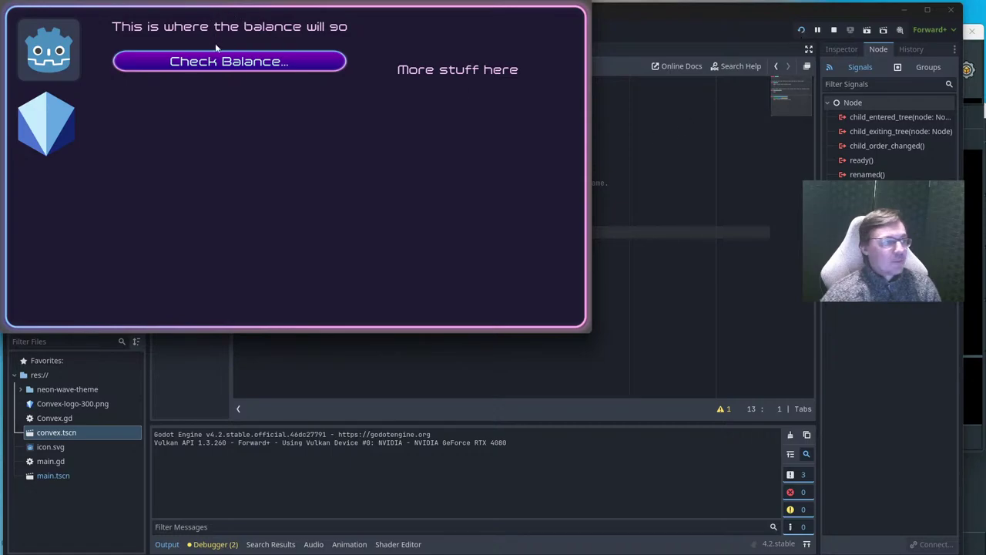
left_click(219, 70)
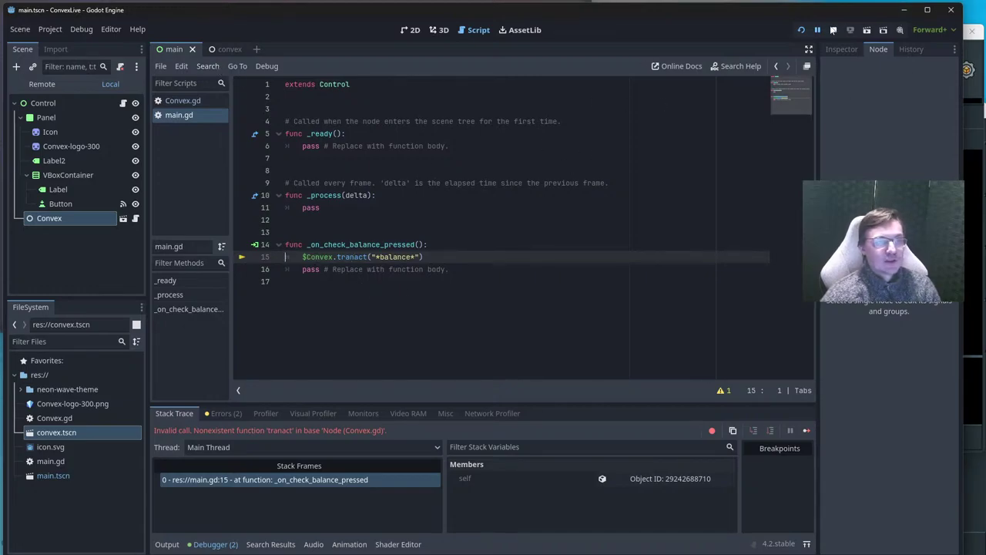
key("F8")
left_click(440, 257)
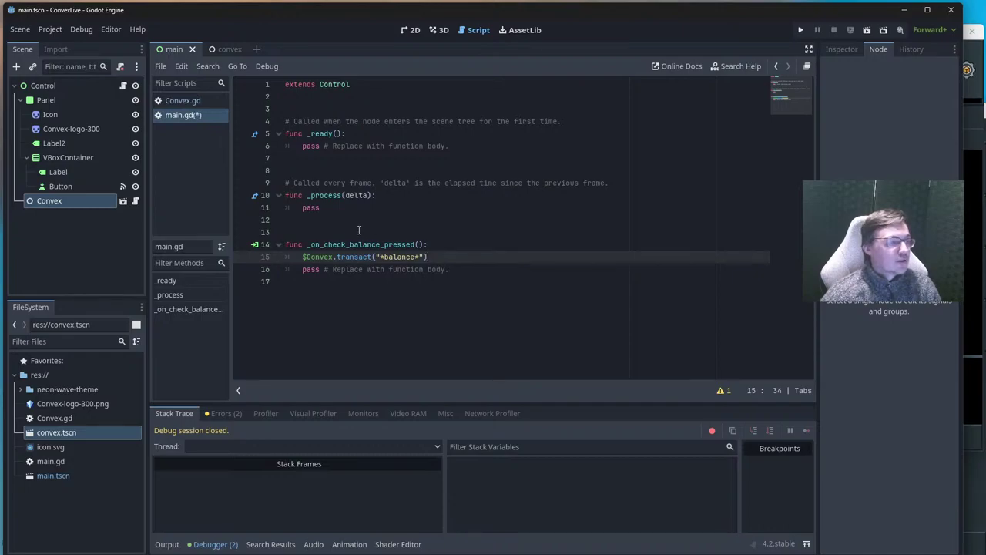
Rerun and press Check Balance, inspect the printed JSON with "*balance*" source, then reopen Convex.gd.
left_click(802, 31)
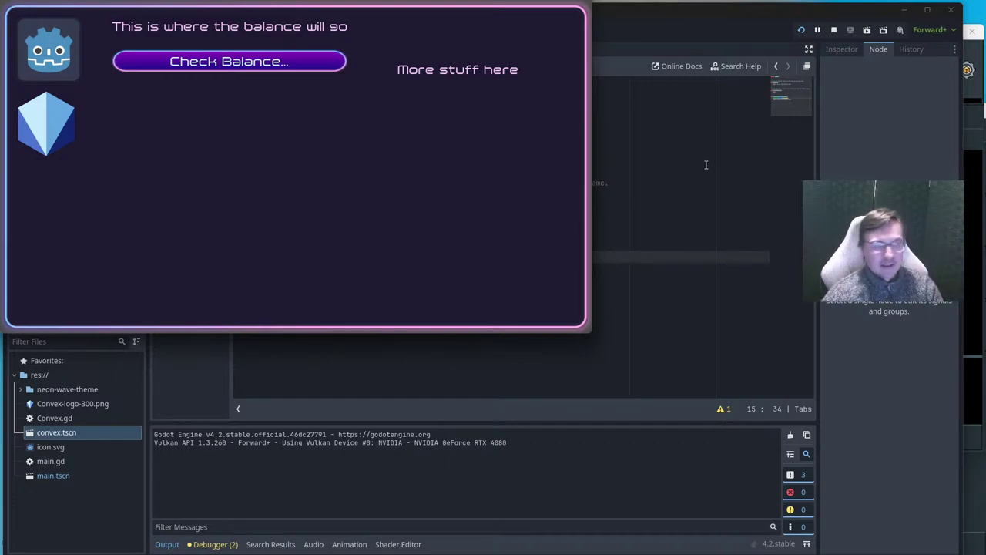
left_click(220, 63)
left_click(219, 63)
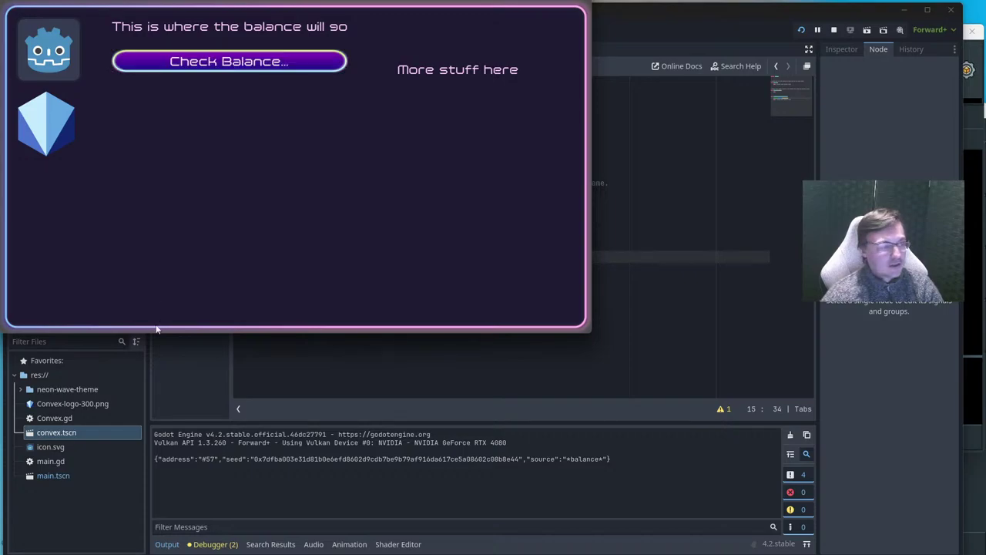
left_click(155, 461)
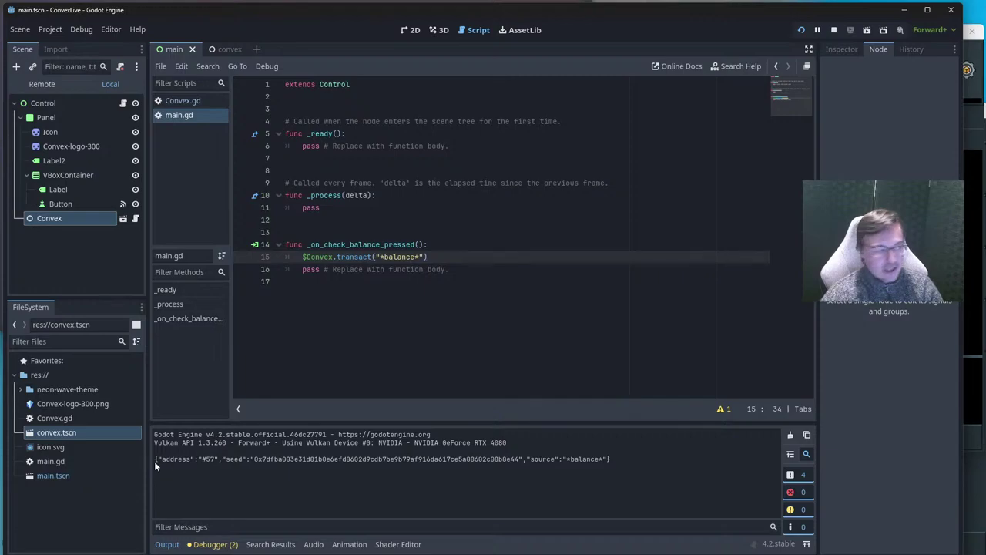
left_click_drag(162, 461, 247, 460)
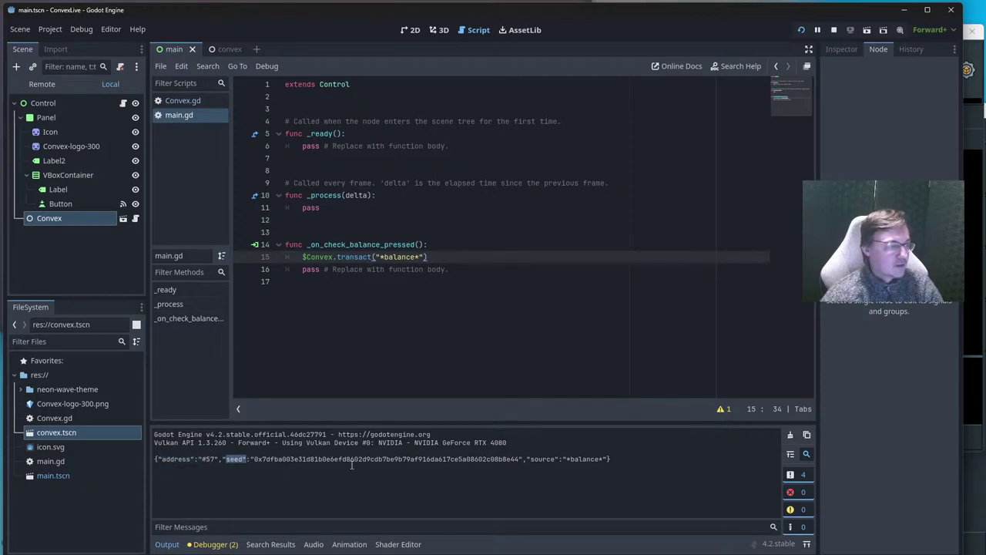
left_click_drag(352, 465, 610, 460)
left_click(620, 462)
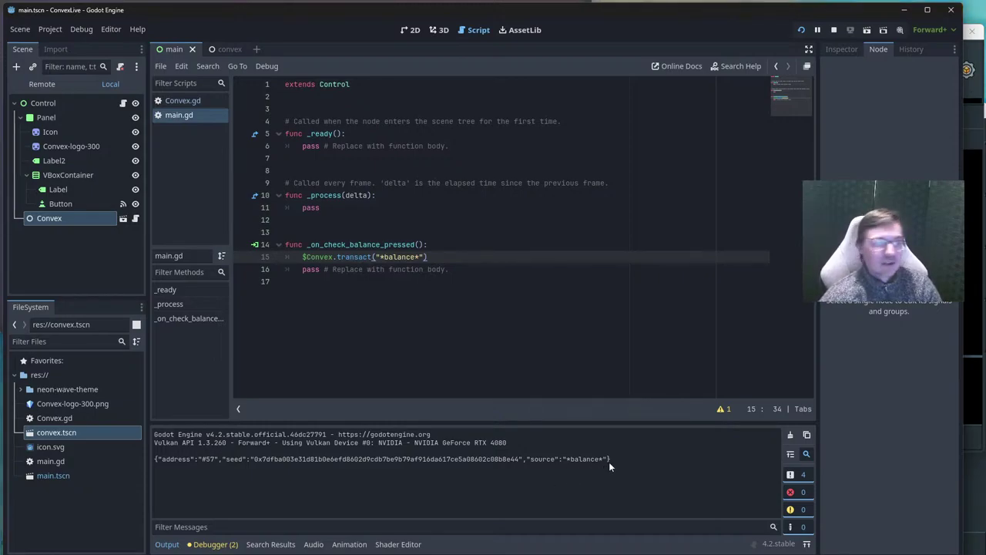
left_click(224, 50)
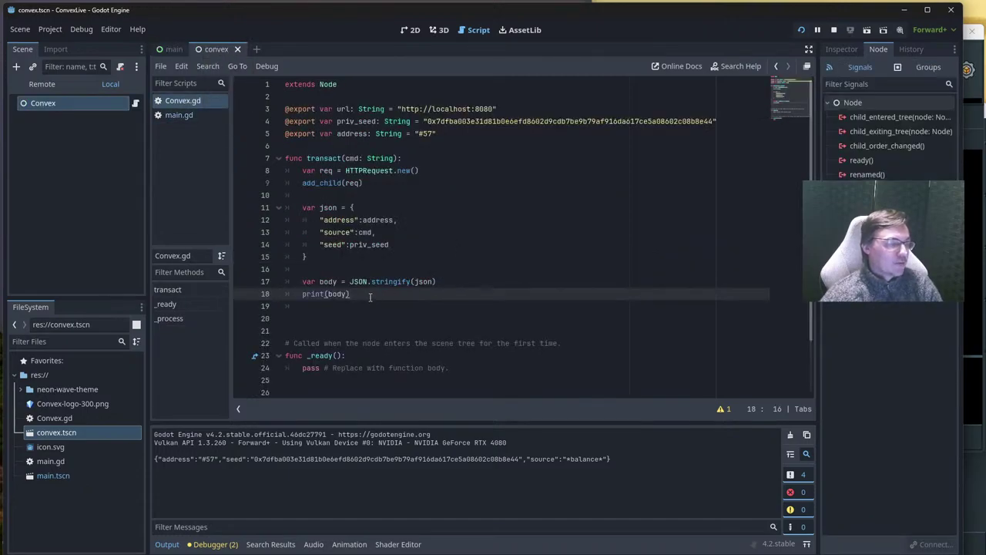
Comment out the print(body) line and open a new line below it.
left_click(303, 294)
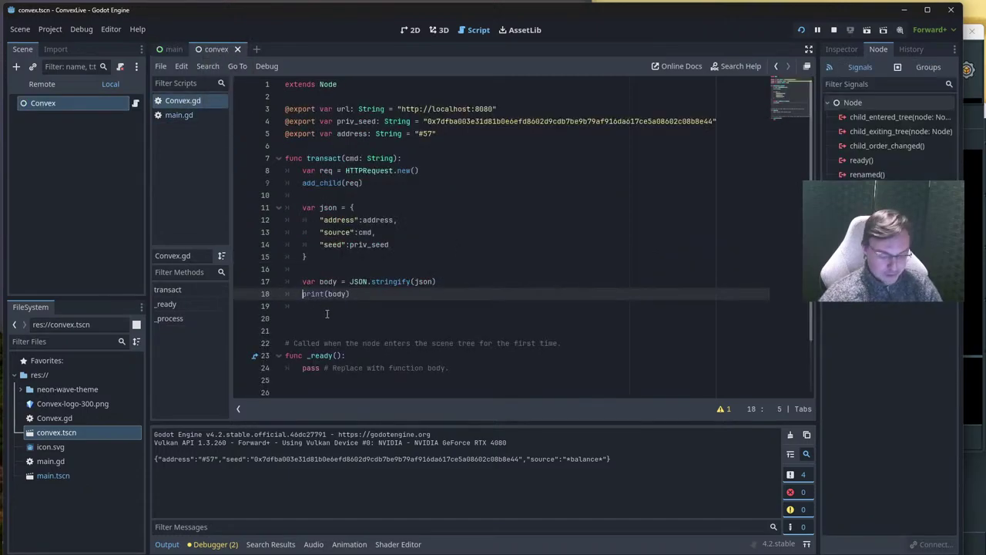
type("#")
left_click(383, 292)
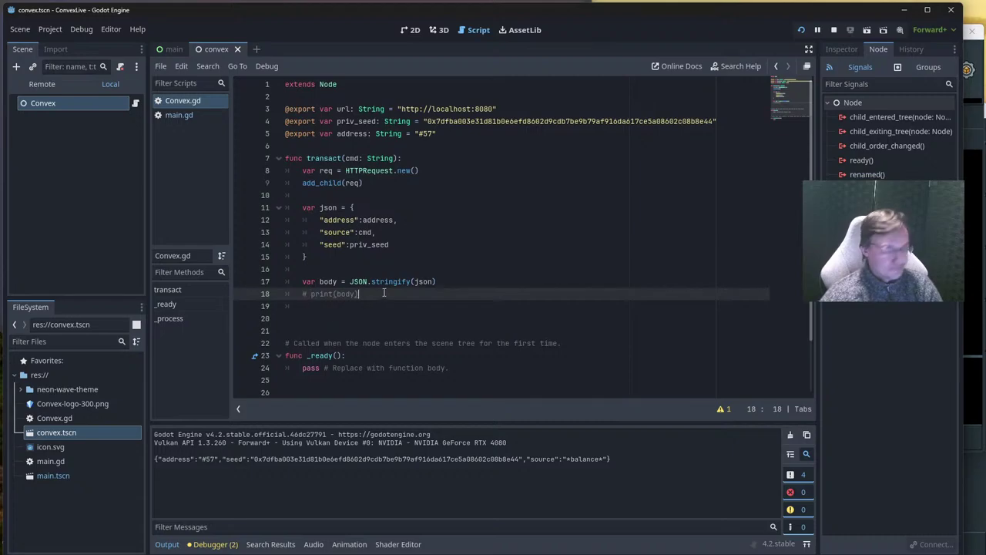
key("Return")
key("Return")
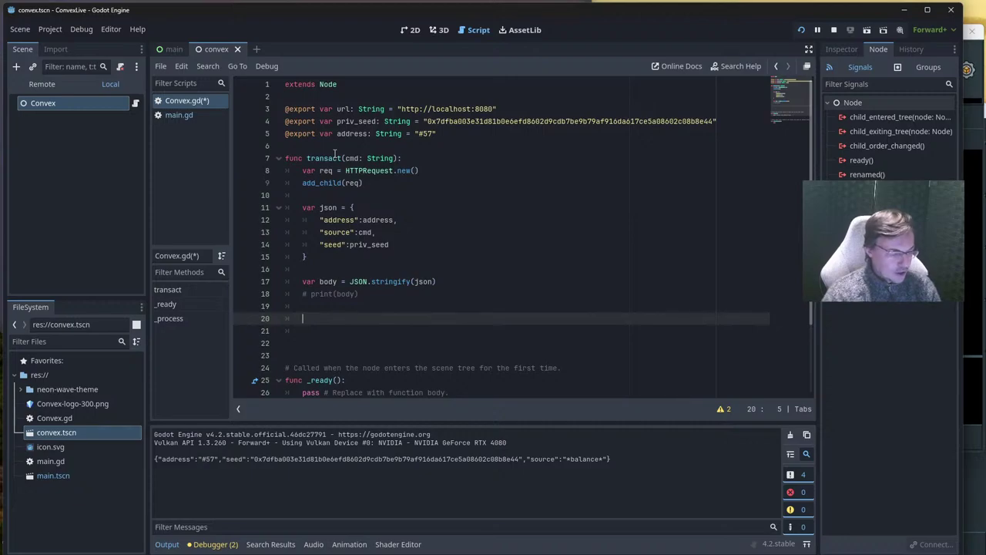
Start a req.request() call with url+"/api/v1/transact" as its first argument.
type("r")
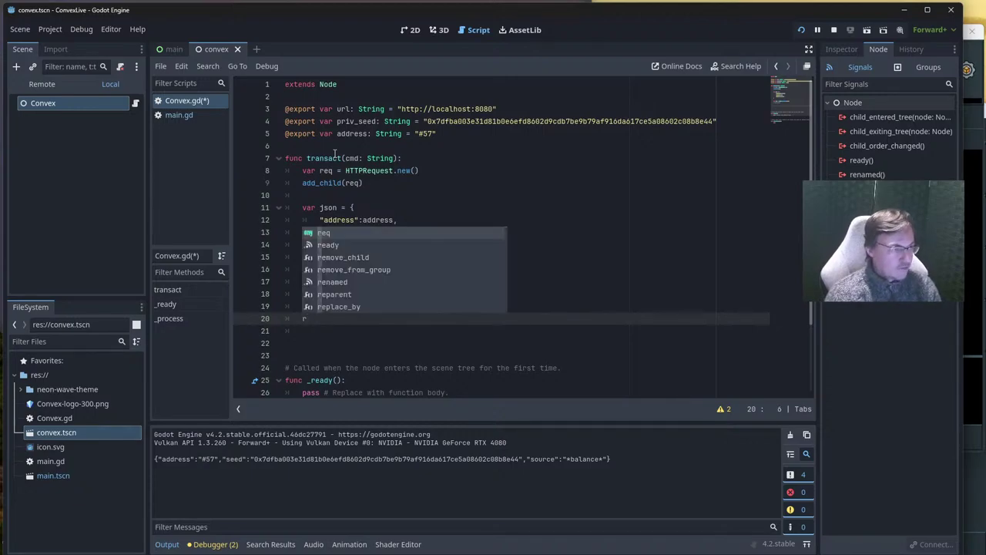
type("eq")
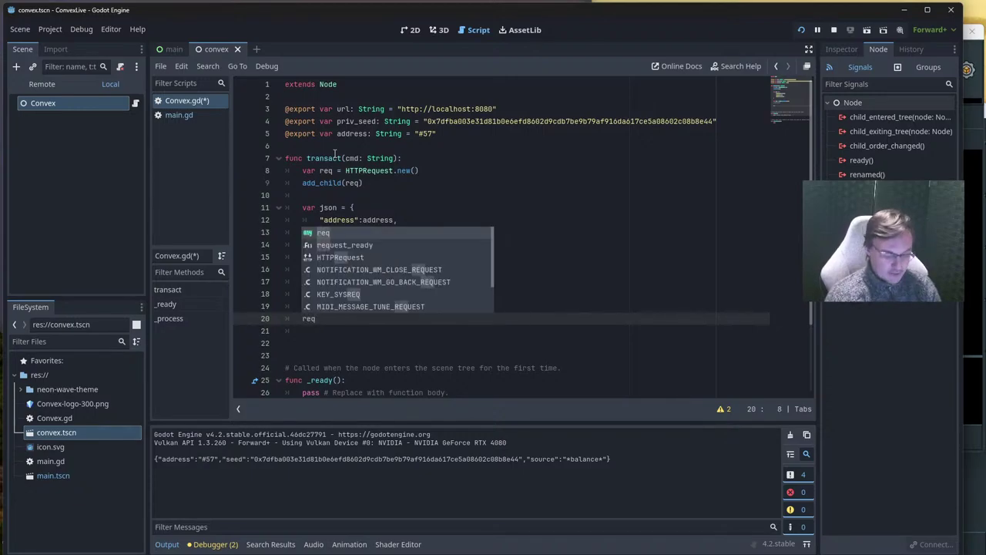
type(".re")
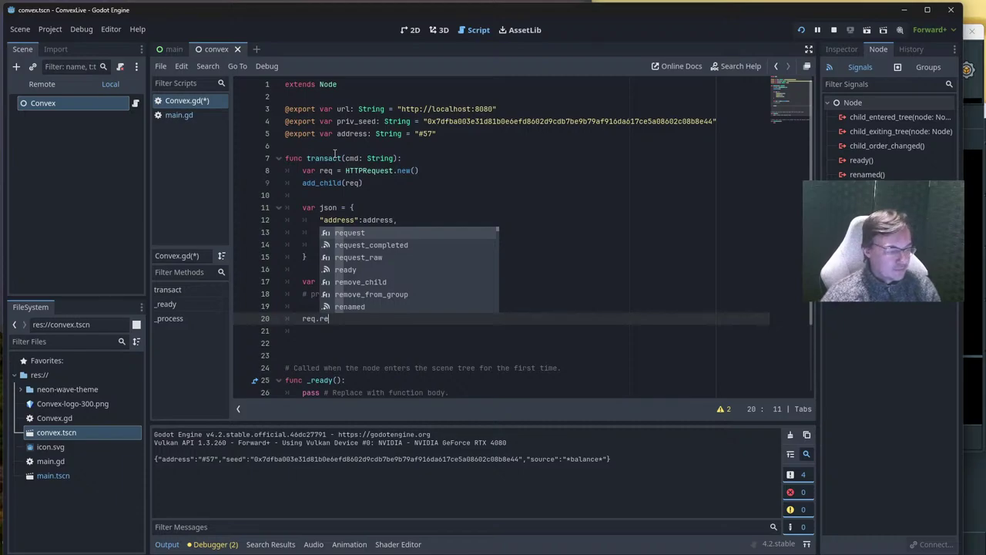
key("Return")
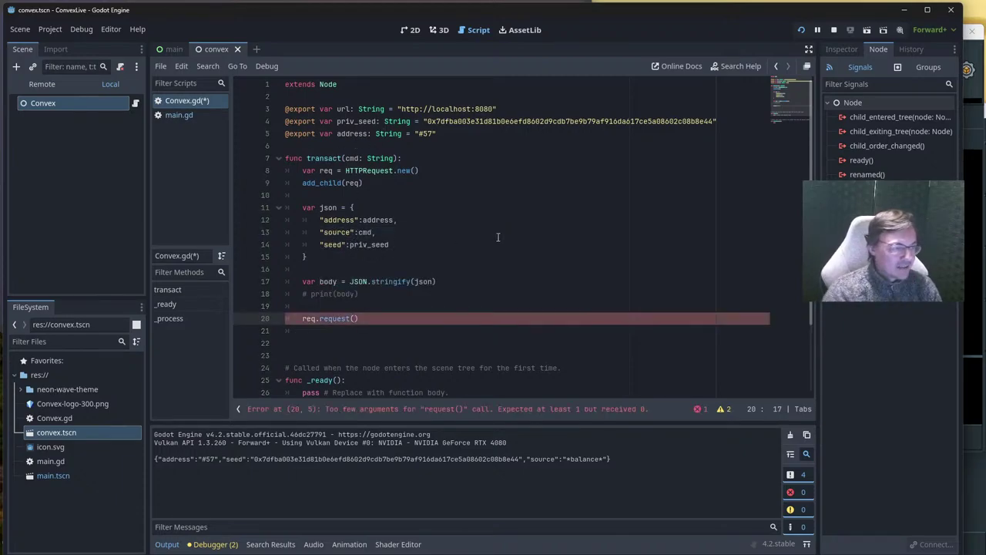
left_click(339, 318)
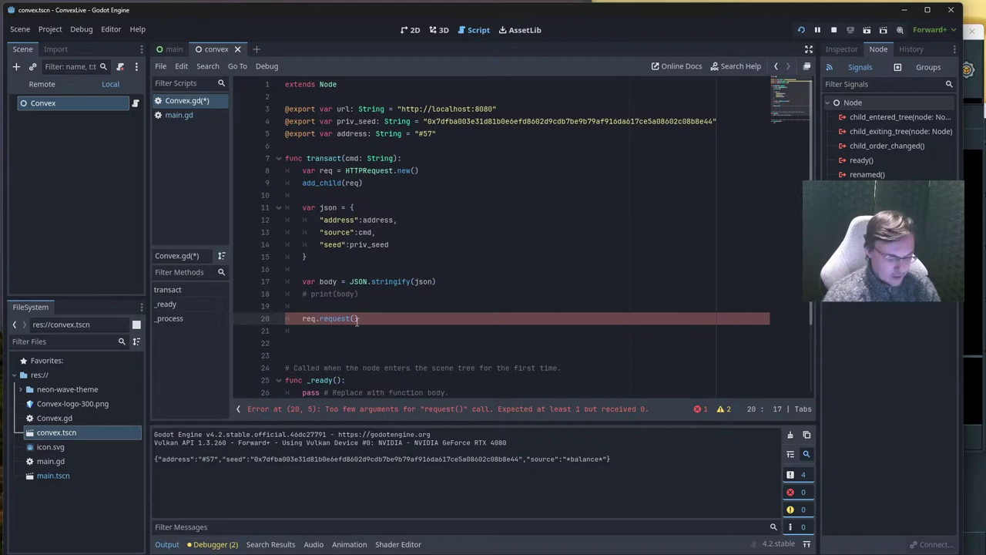
type("ur")
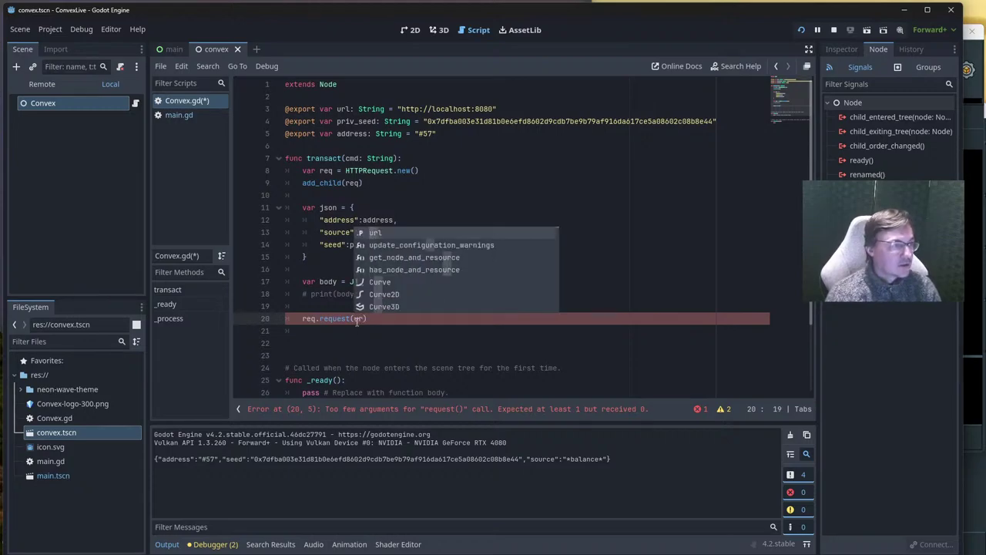
type("l")
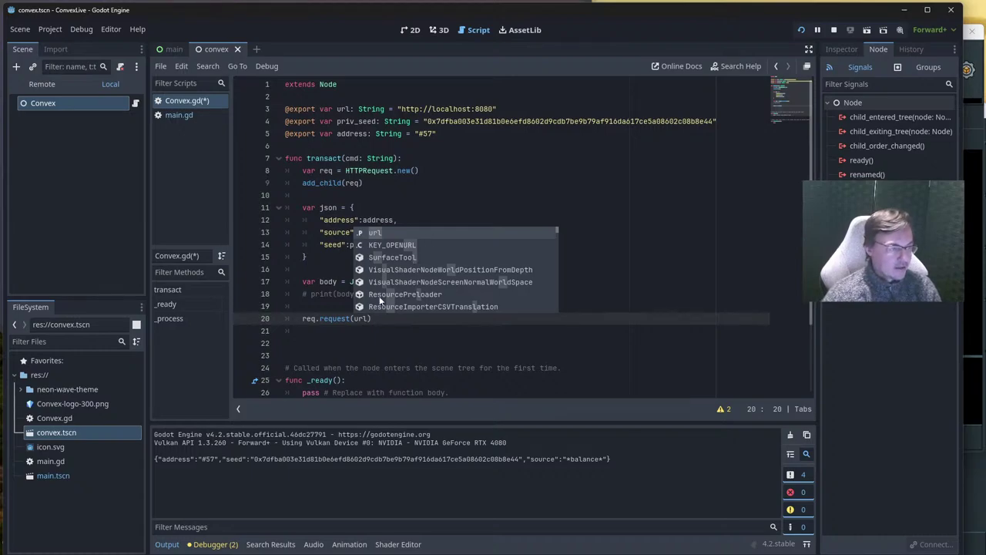
type("+\"")
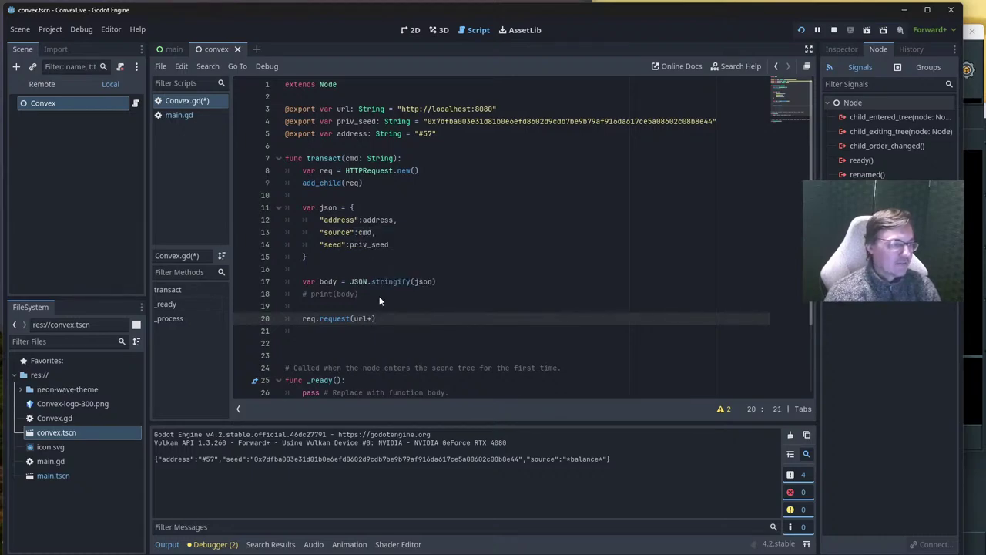
type("/api")
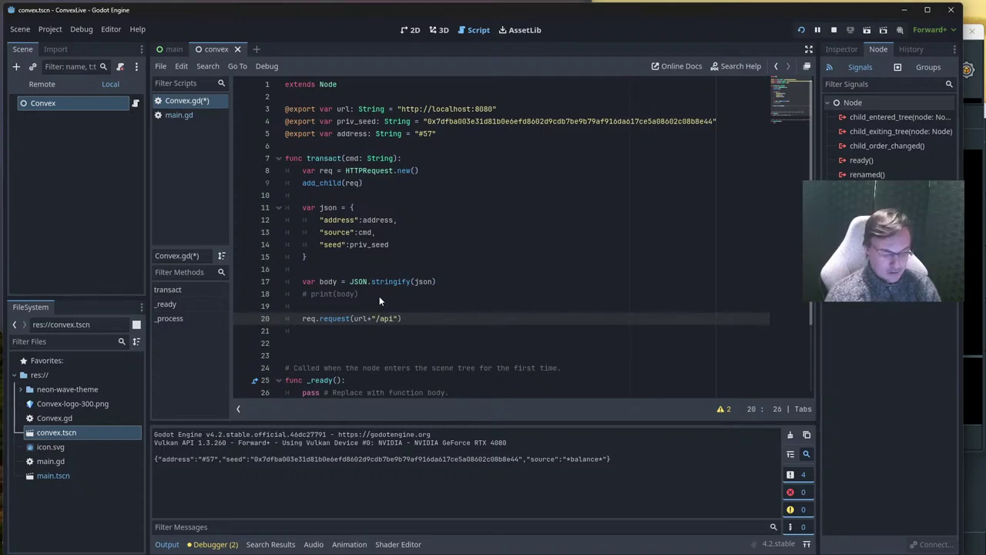
type("/v1/")
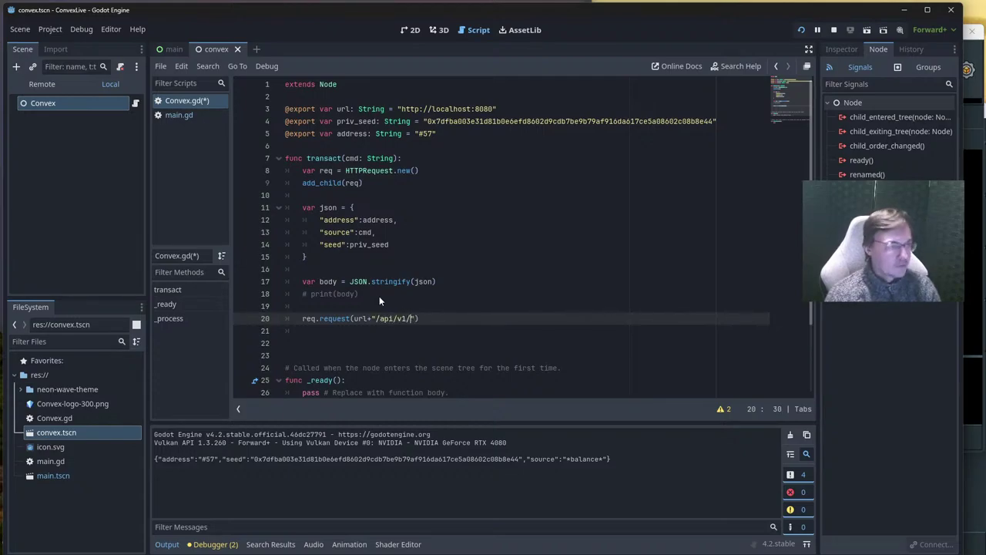
type("transact")
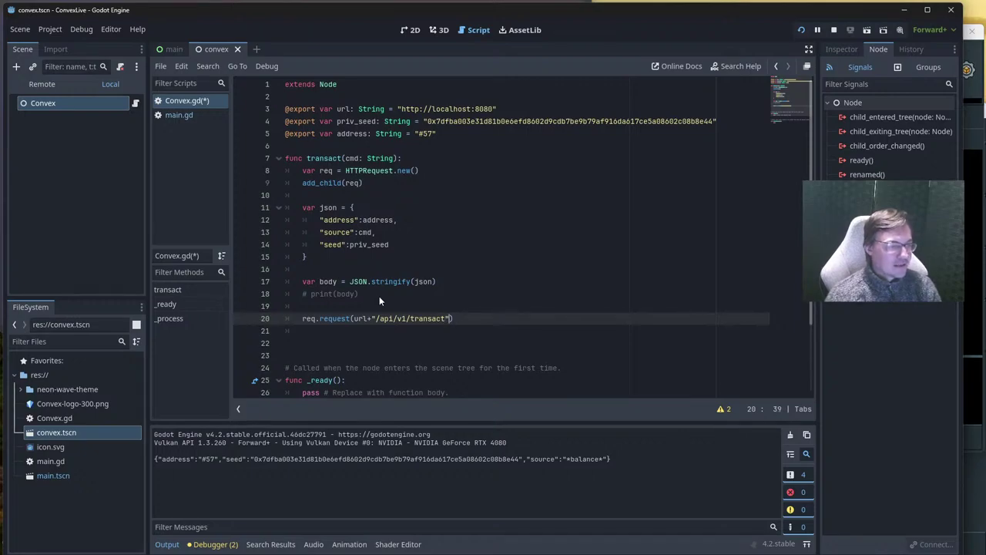
Complete the call as req.request(url+"/api/v1/transact",[],HTTPClient.METHOD_POST,body).
type("\",")
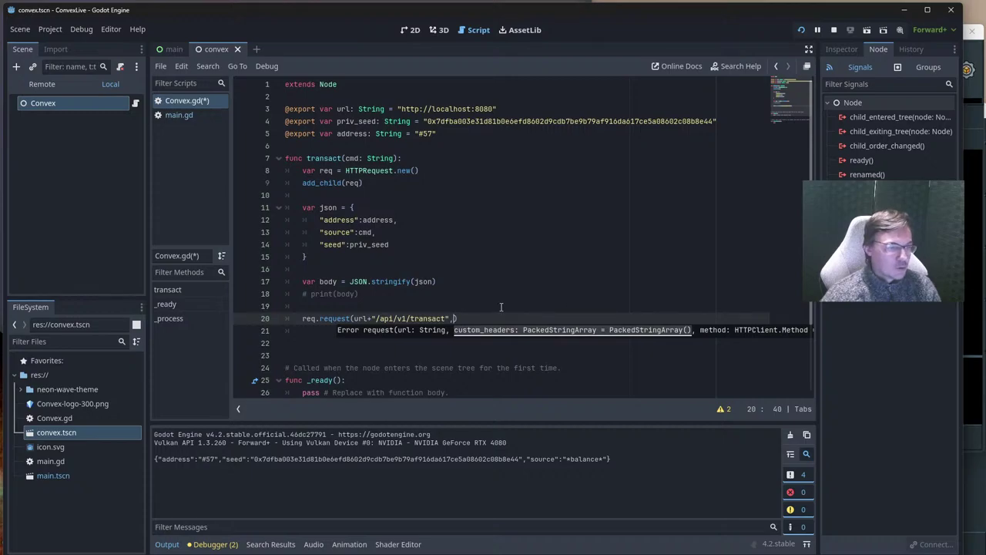
type("[]")
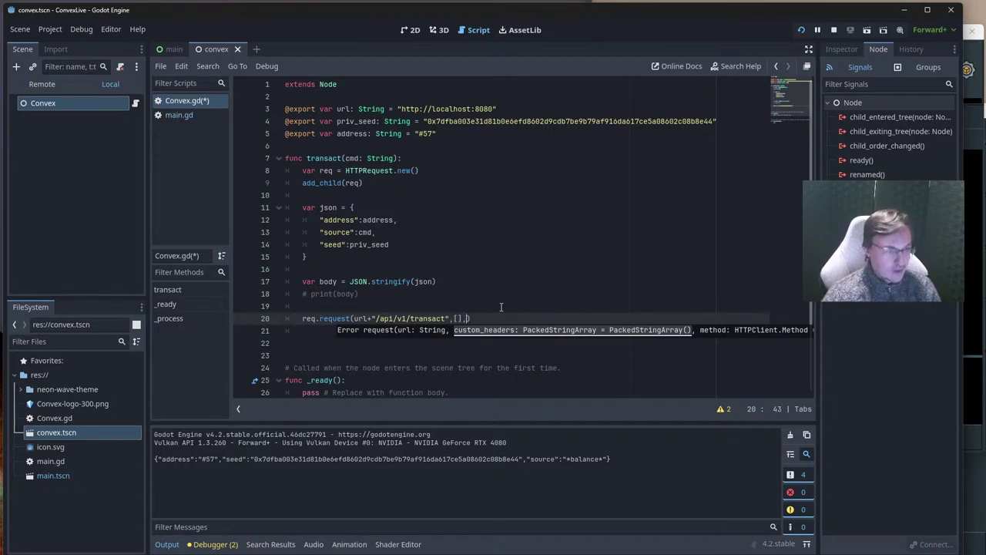
type(",")
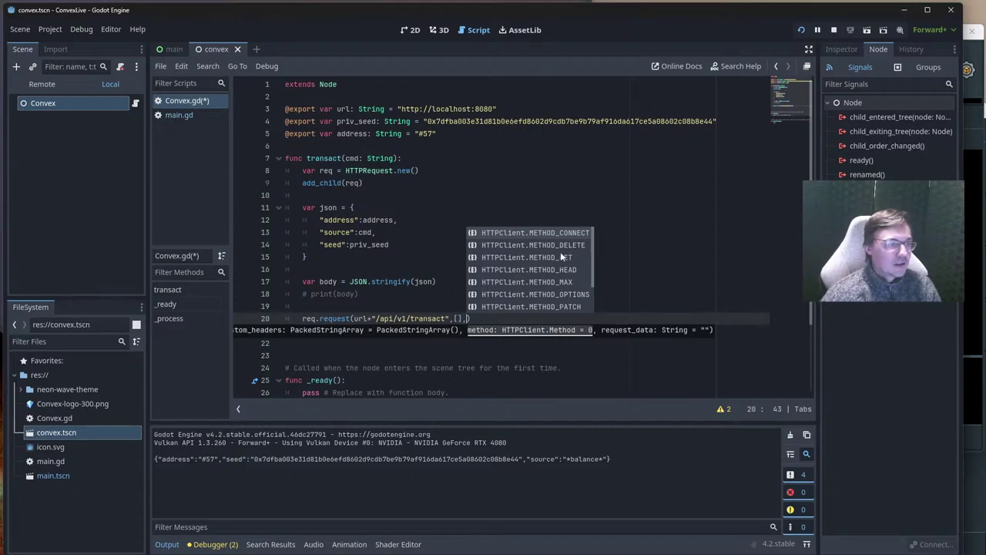
scroll(593, 267, "down", 1)
scroll(593, 266, "down", 1)
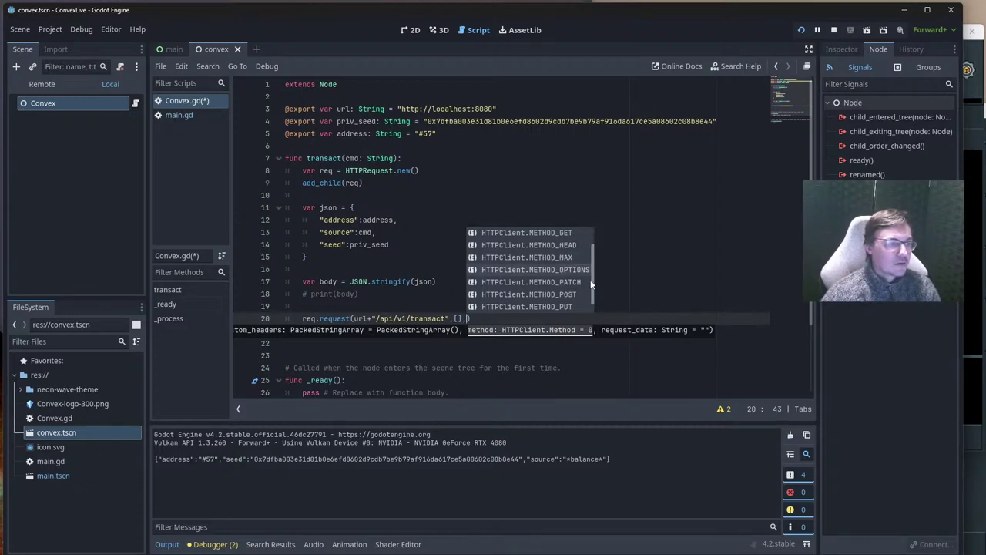
left_click(562, 293)
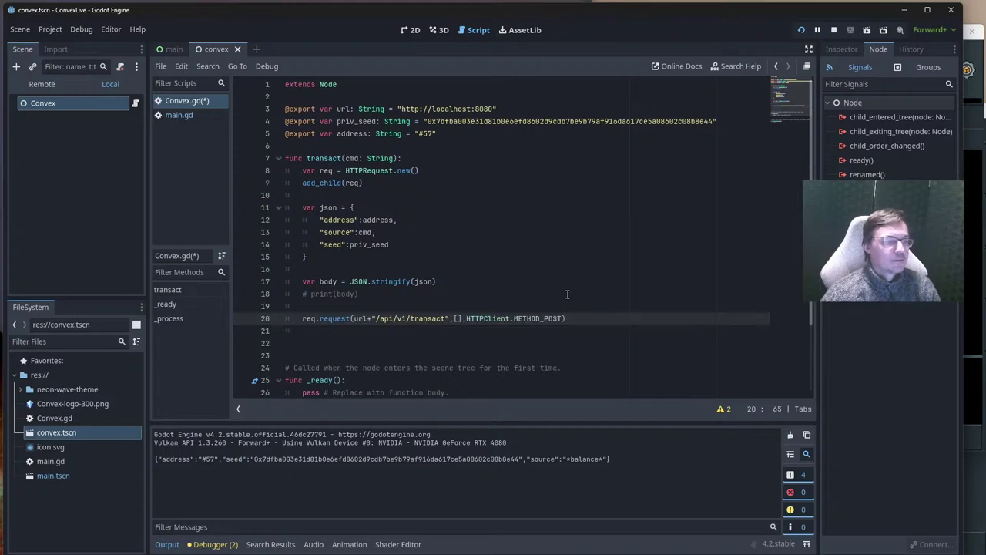
type(",")
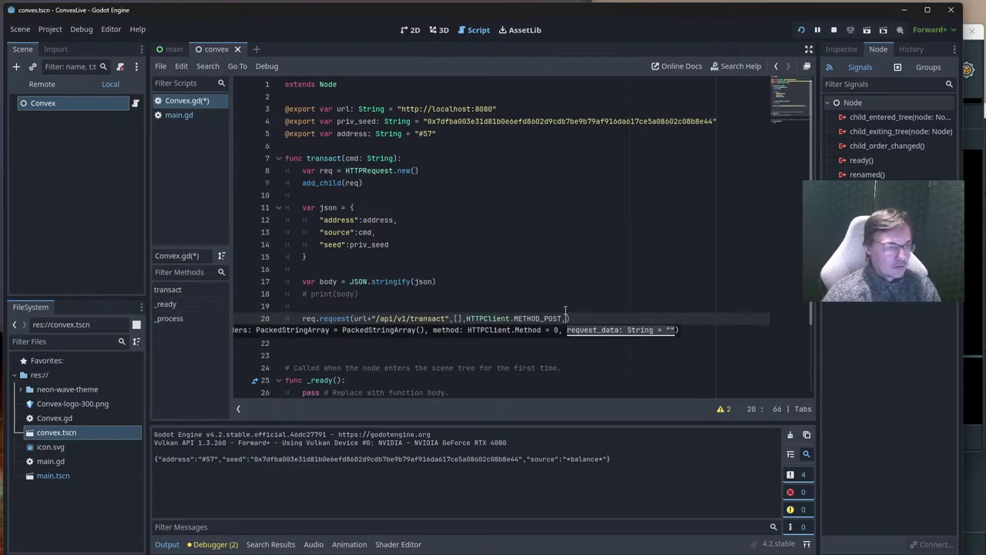
type("body")
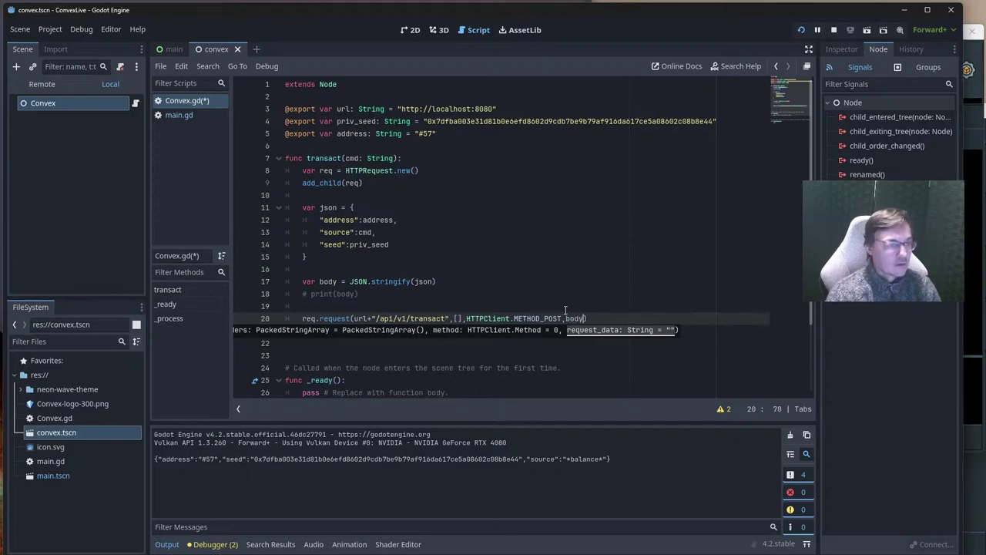
left_click(534, 291)
left_click(603, 319)
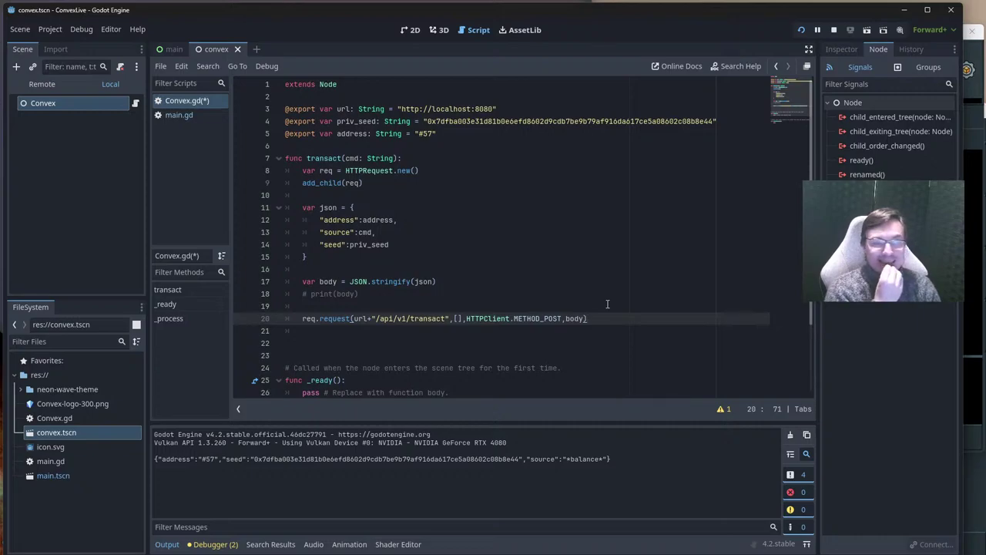
left_click(583, 307)
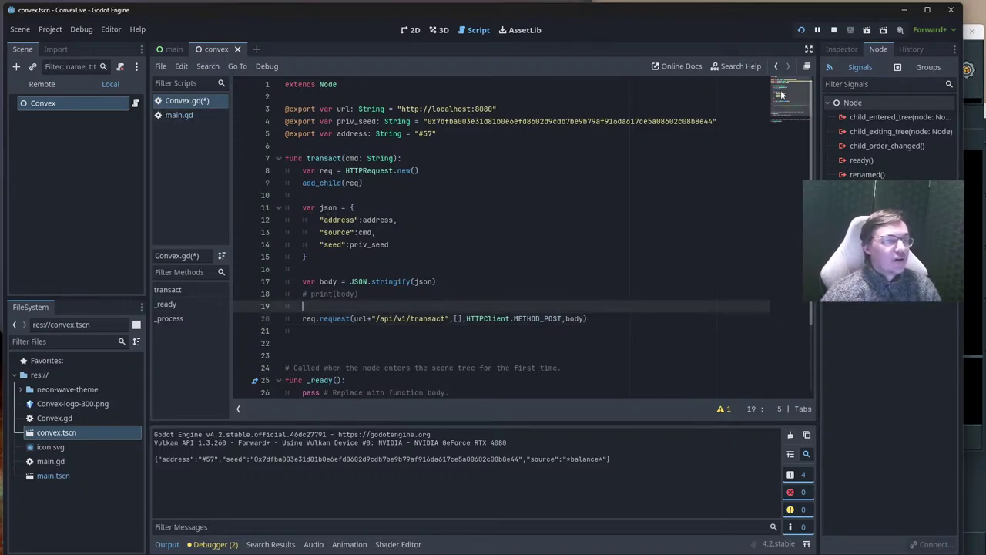
Restart the project and press Check Balance to send the POST request.
left_click(834, 29)
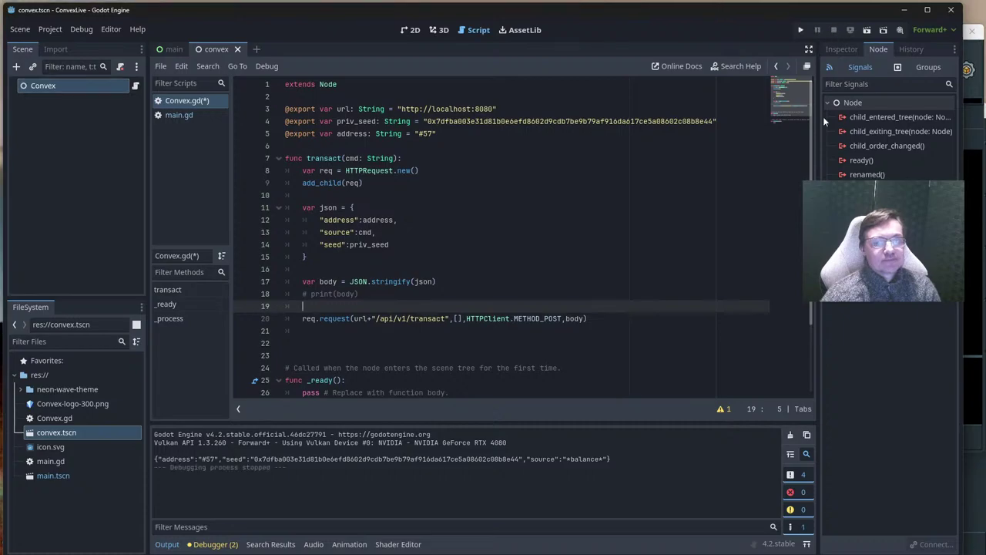
left_click(800, 24)
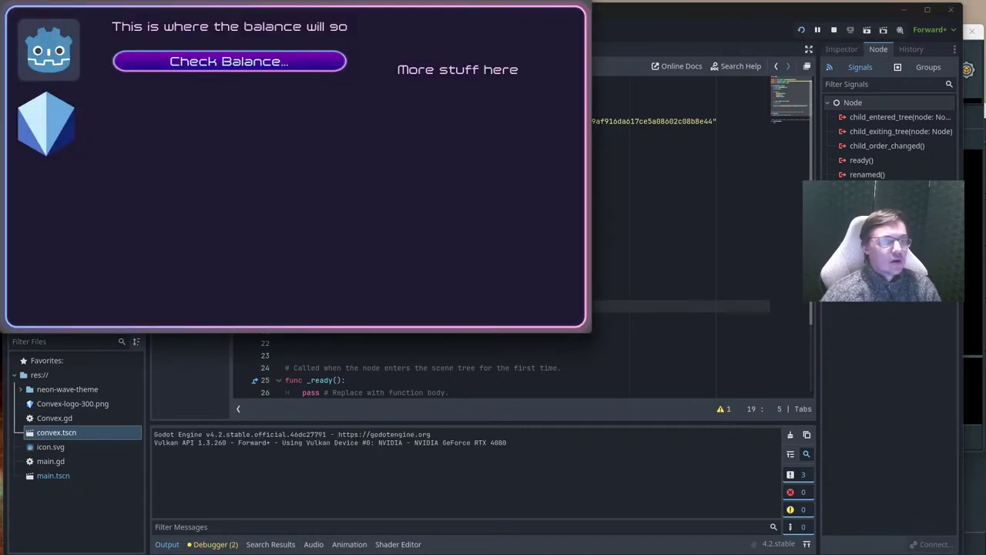
left_click(233, 62)
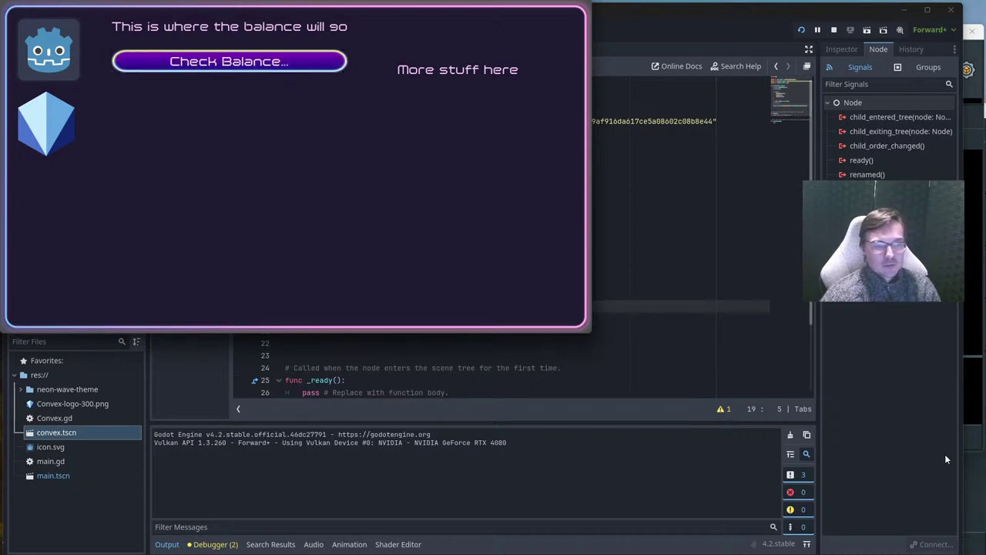
Confirm three local peers in Convex Peer Manager's Peers list, retest Check Balance, then stop the game.
left_click(977, 472)
left_click(334, 131)
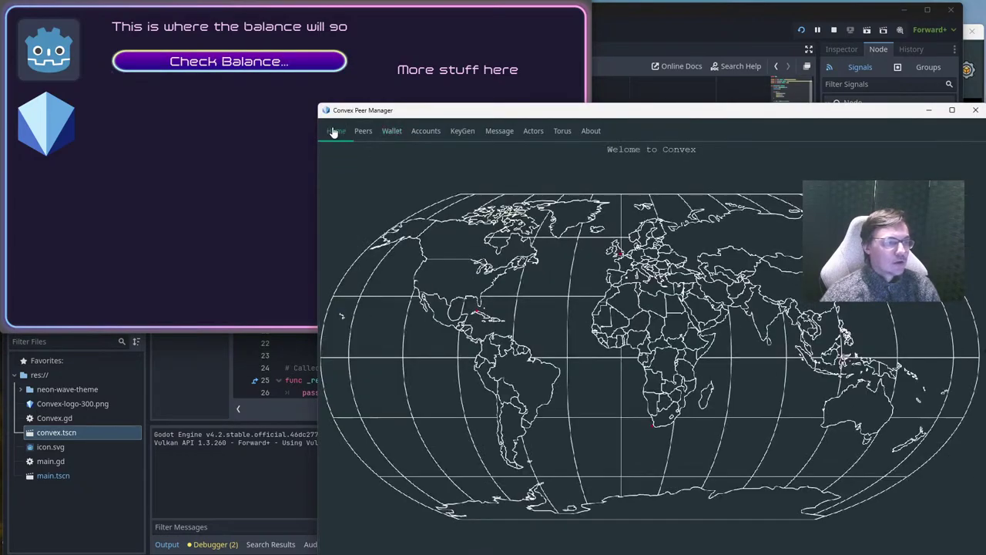
left_click(363, 131)
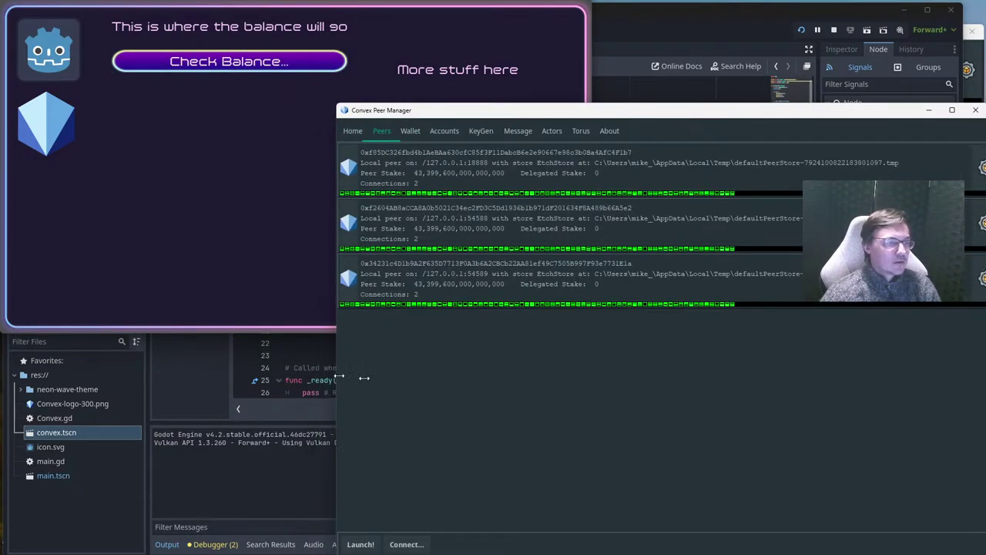
left_click_drag(316, 378, 451, 389)
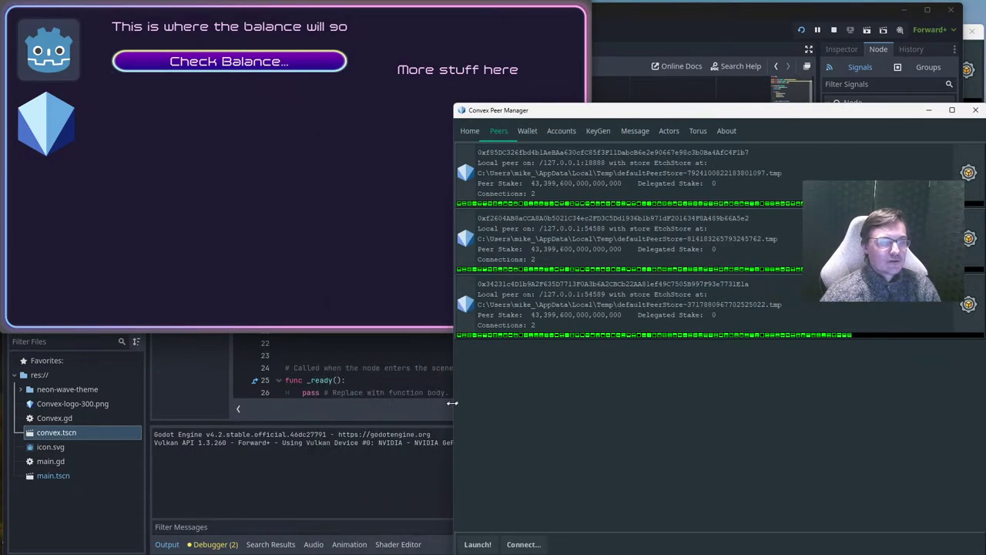
left_click(205, 63)
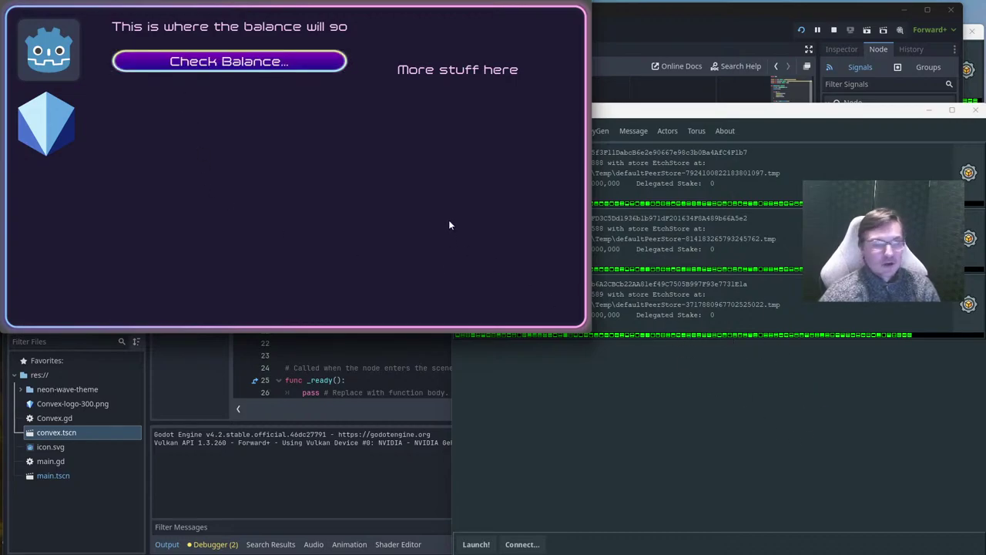
left_click(834, 31)
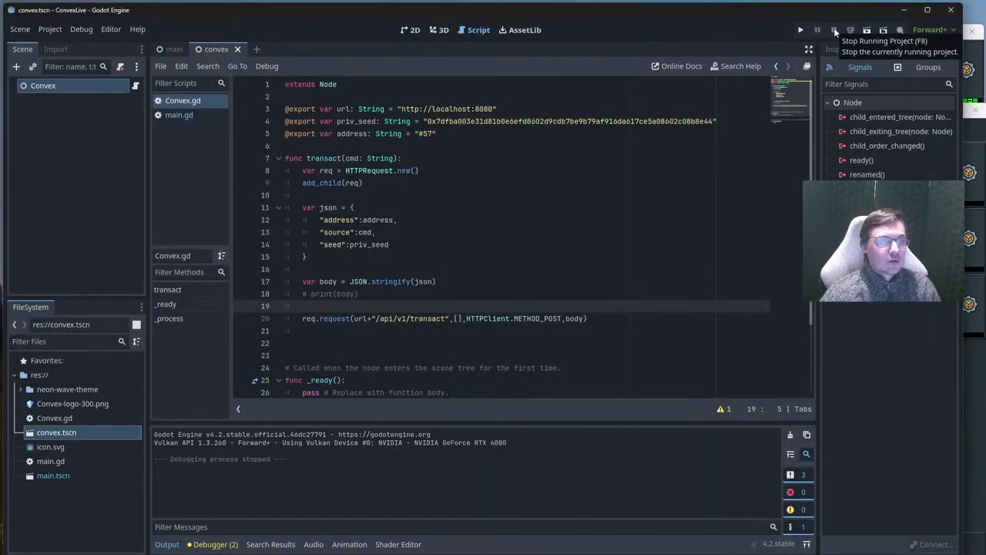
Insert a blank line above the req.request call in transact().
left_click(606, 319)
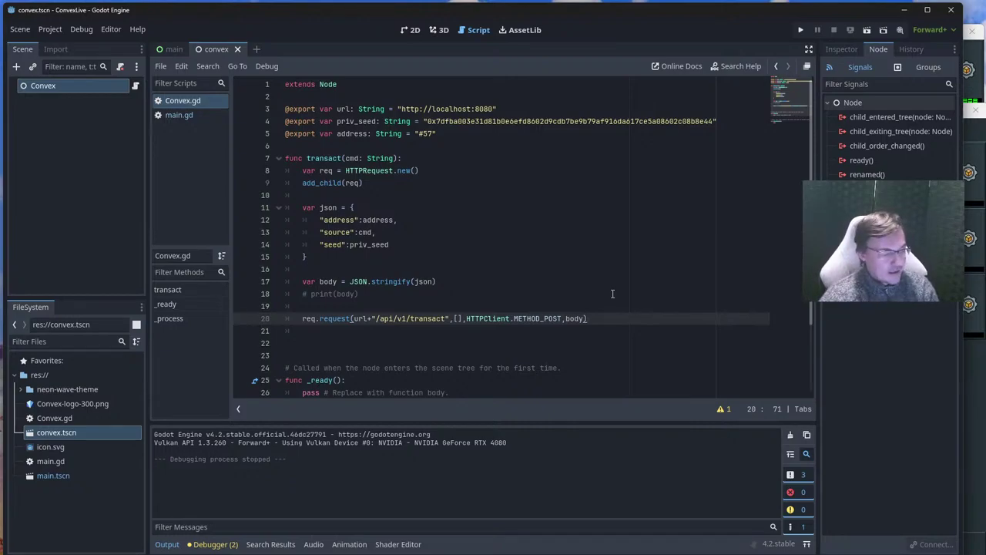
left_click(494, 309)
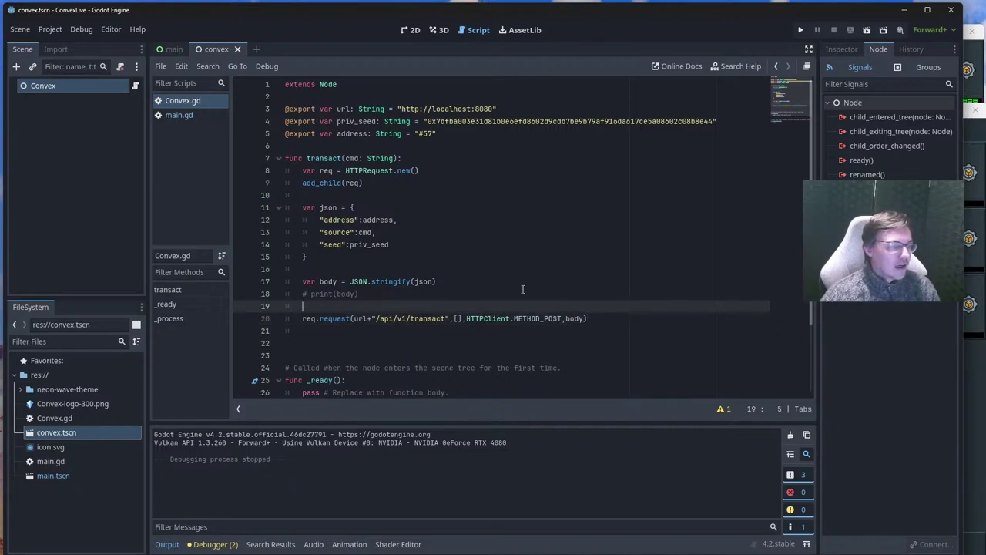
key("Return")
key("Return")
Change line 7 to read func transact(cmd: String, callback: Callable):.
key("Up")
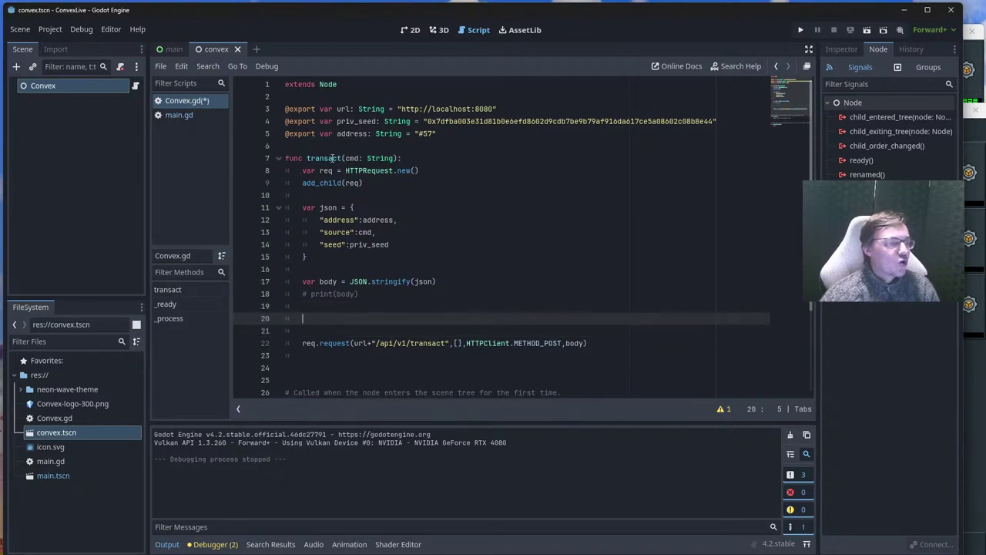
left_click(389, 158)
key("Right")
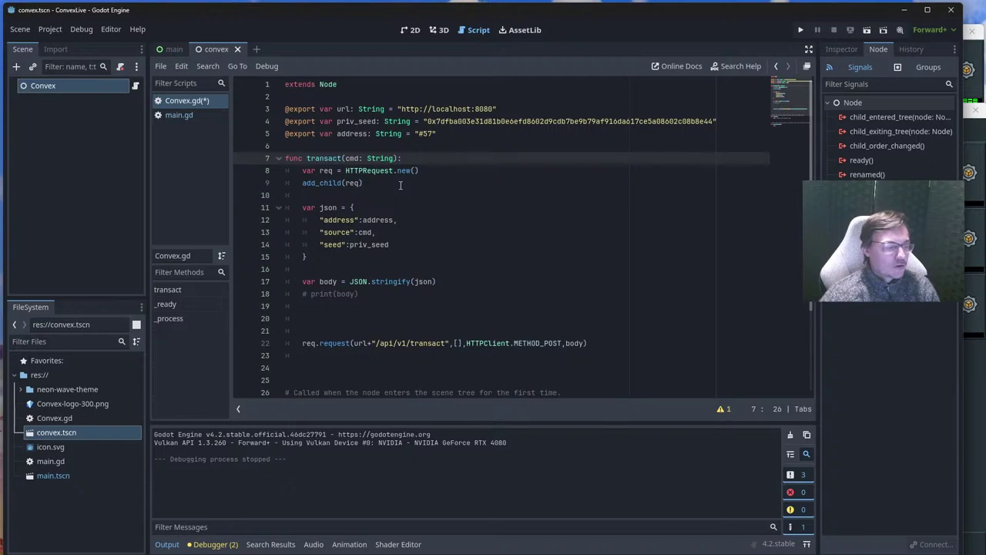
type(", ")
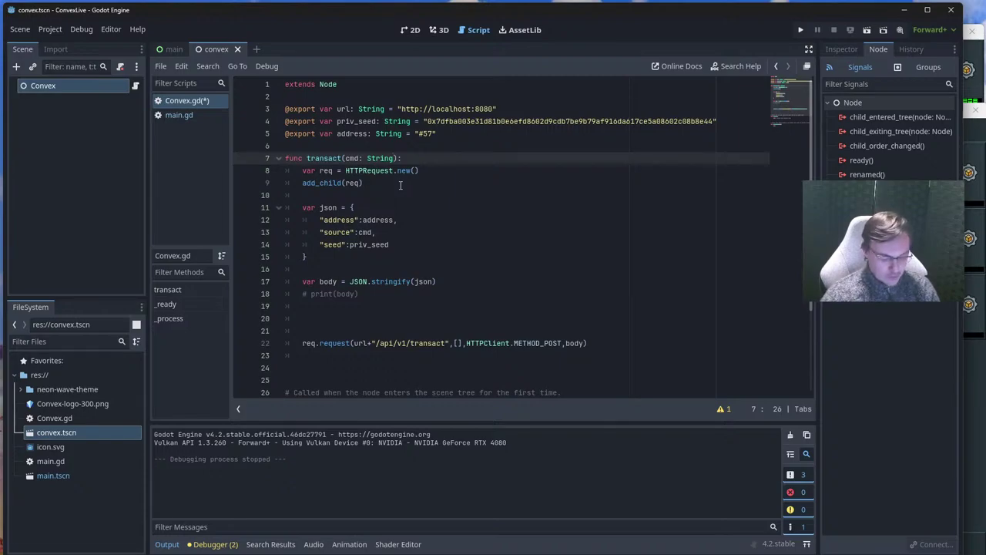
type("cal")
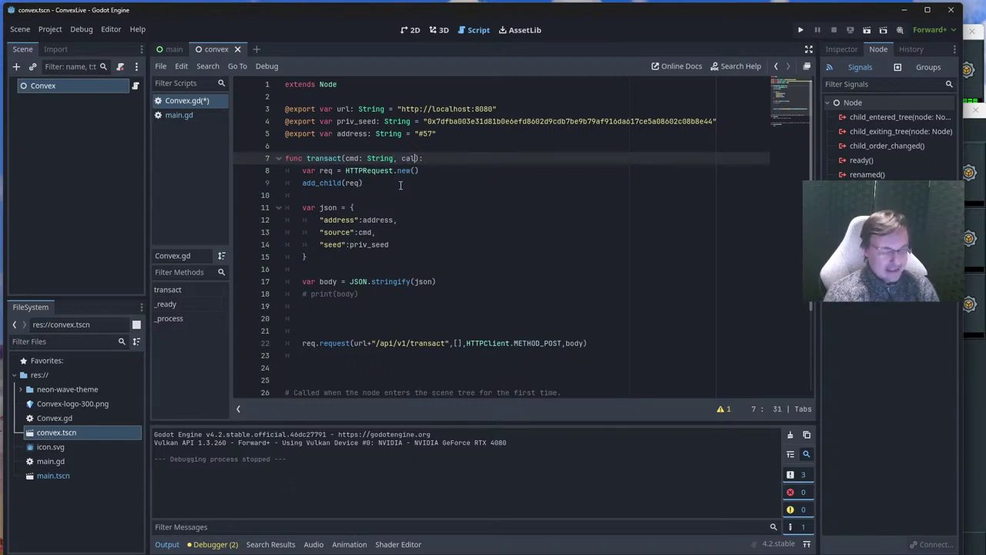
type("l")
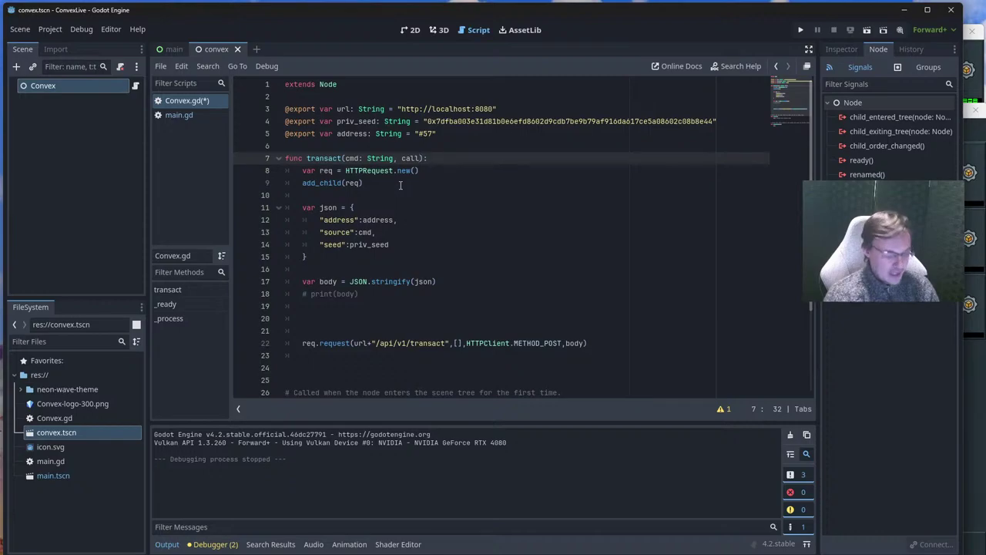
type("back")
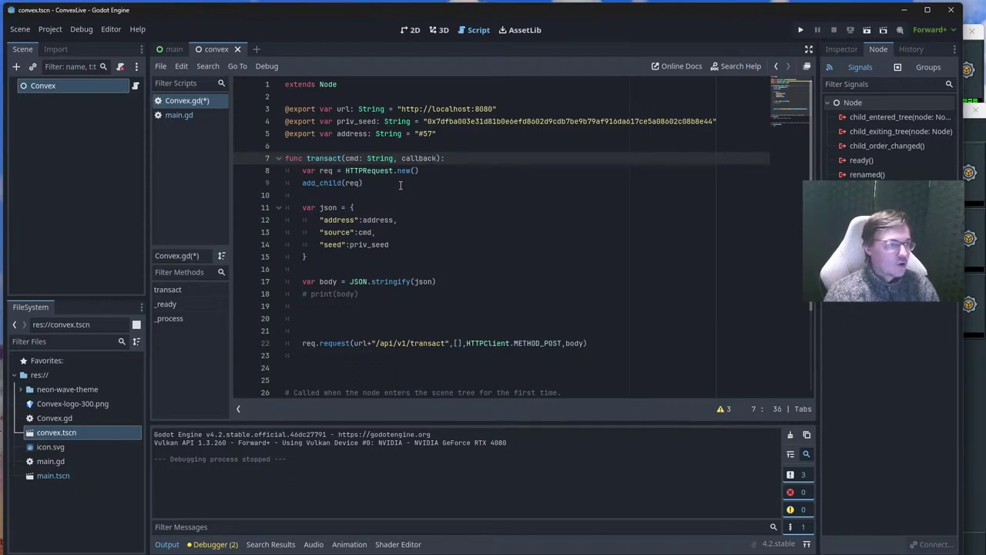
type(": Cal")
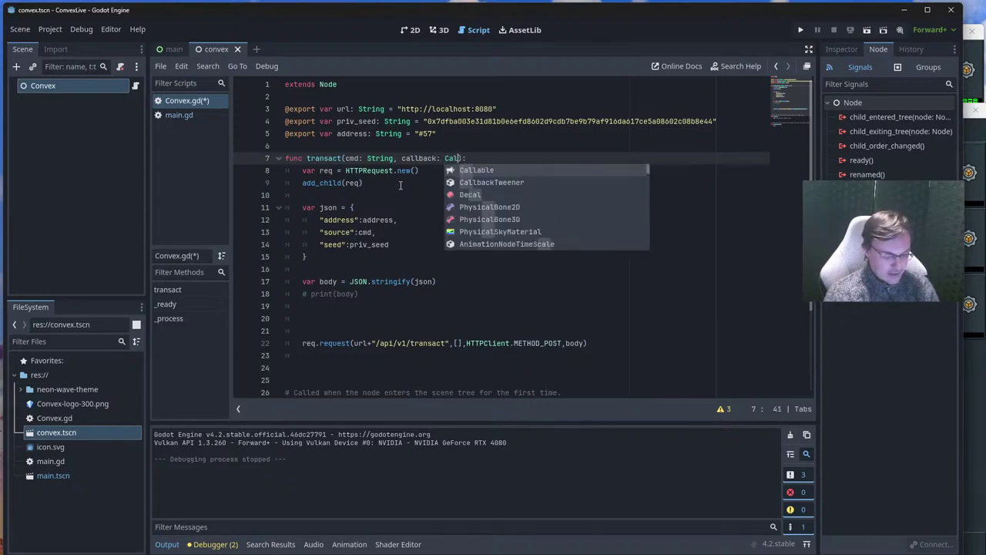
type("lable")
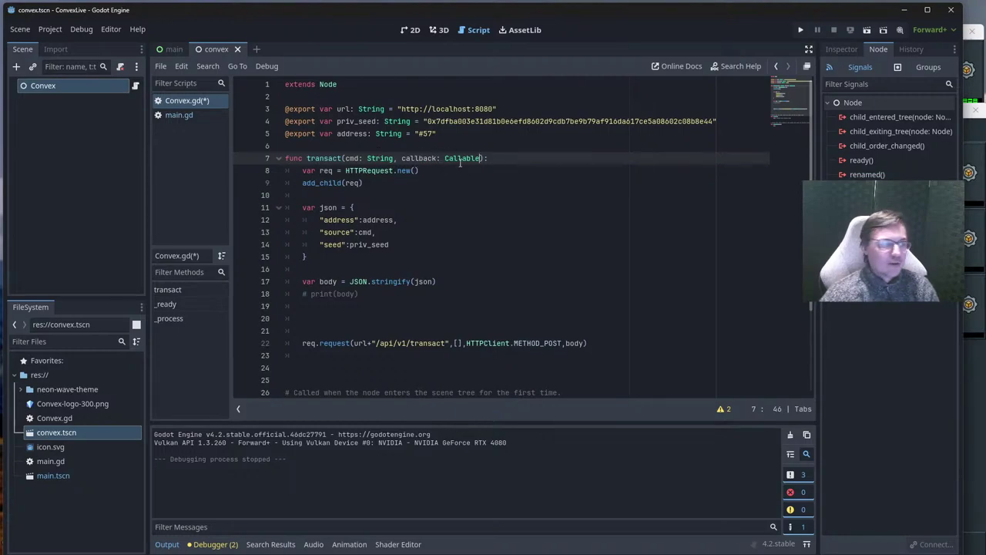
left_click(388, 315)
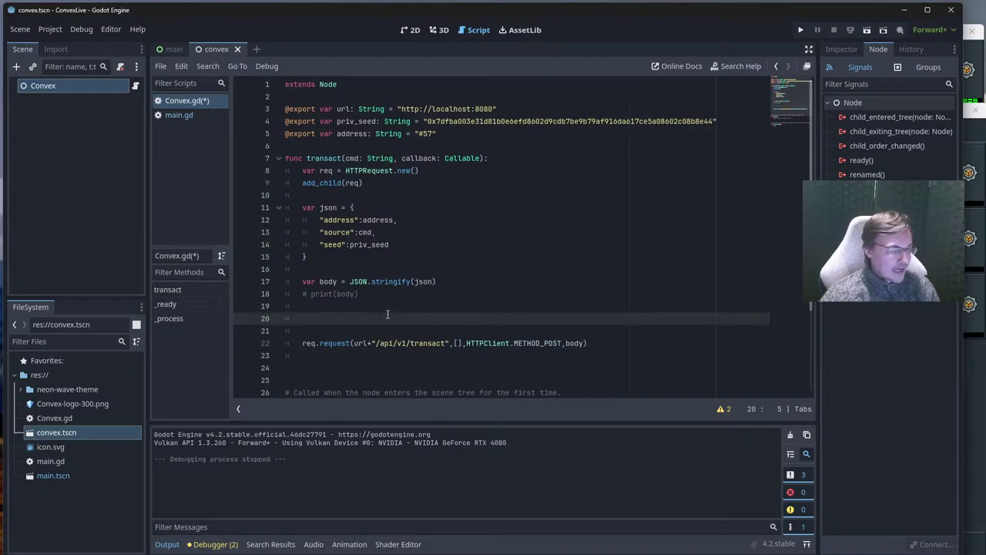
Write var lambda = func(result, response_code, headers, body): on line 20, leaving an indented body line.
type("var")
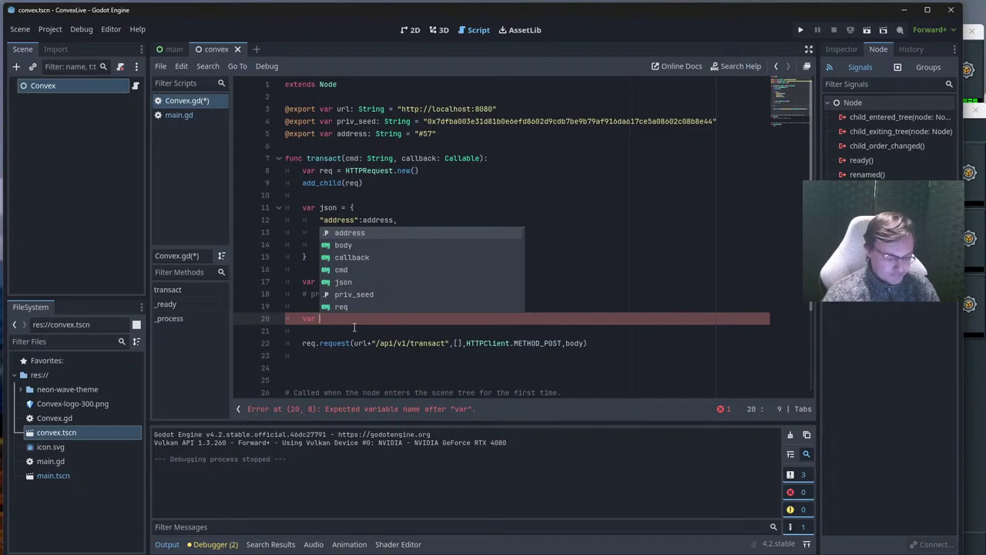
type(" lamb")
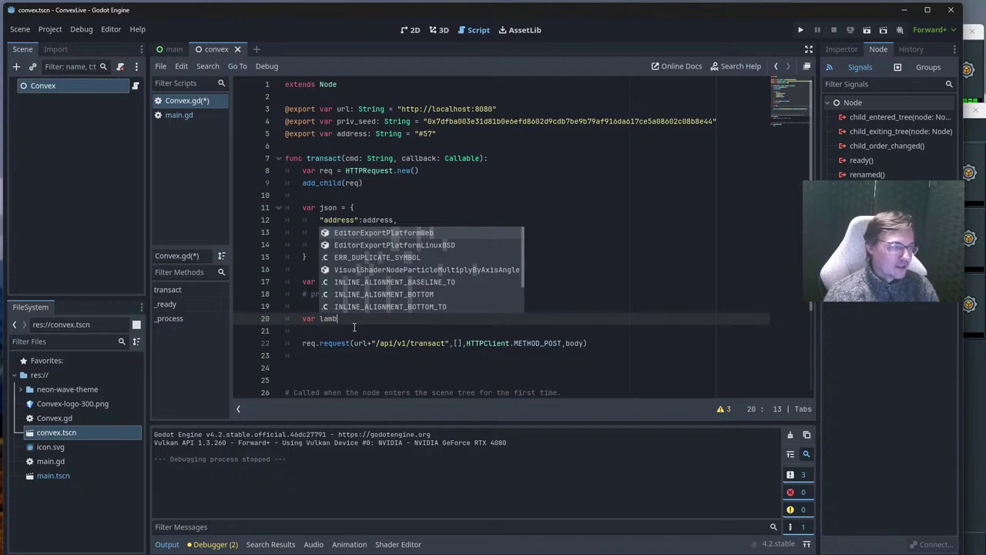
type("d")
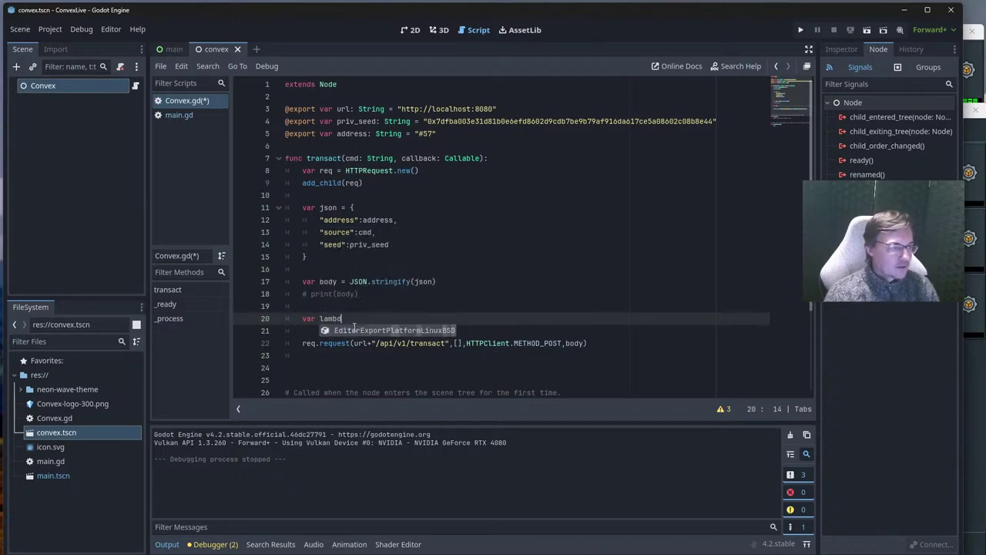
type("a")
type(" = f")
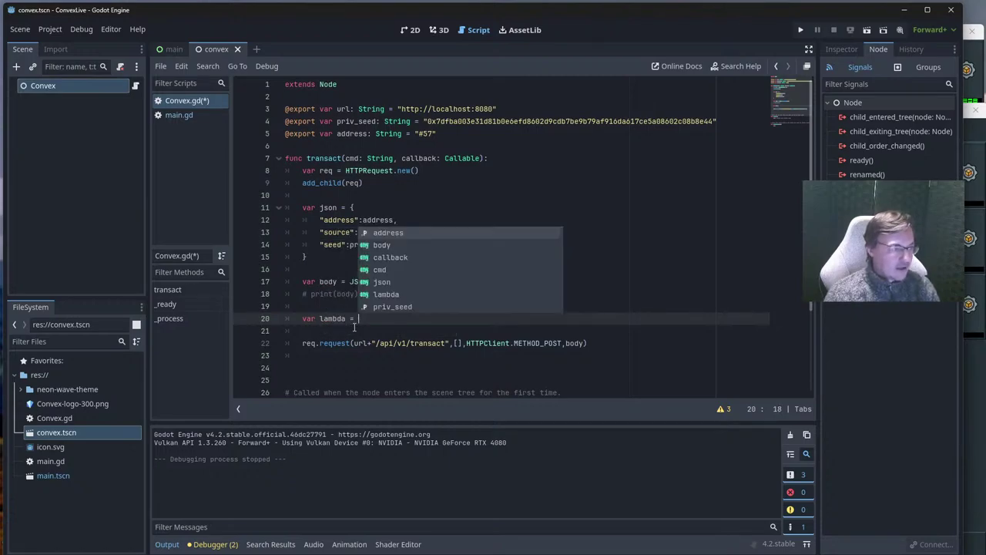
type("un")
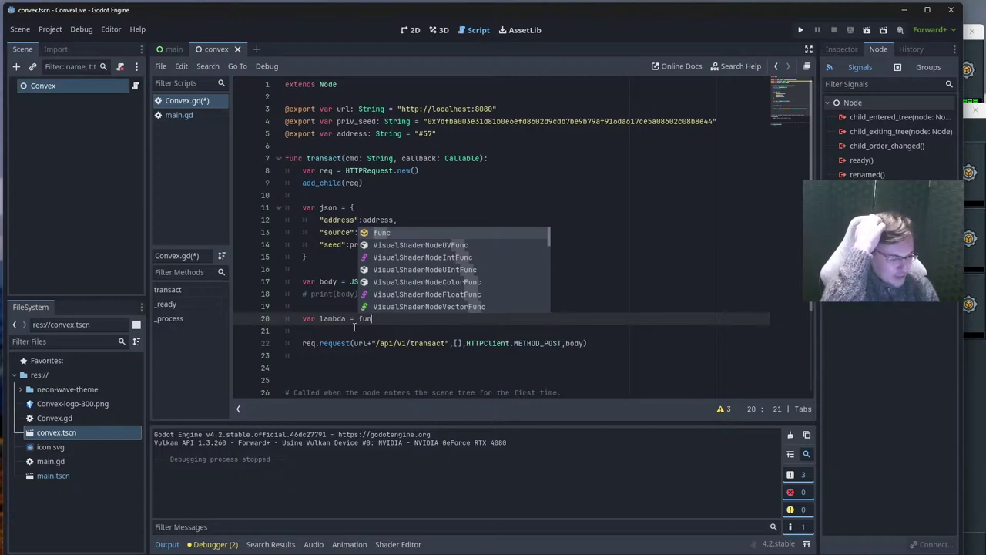
type("c")
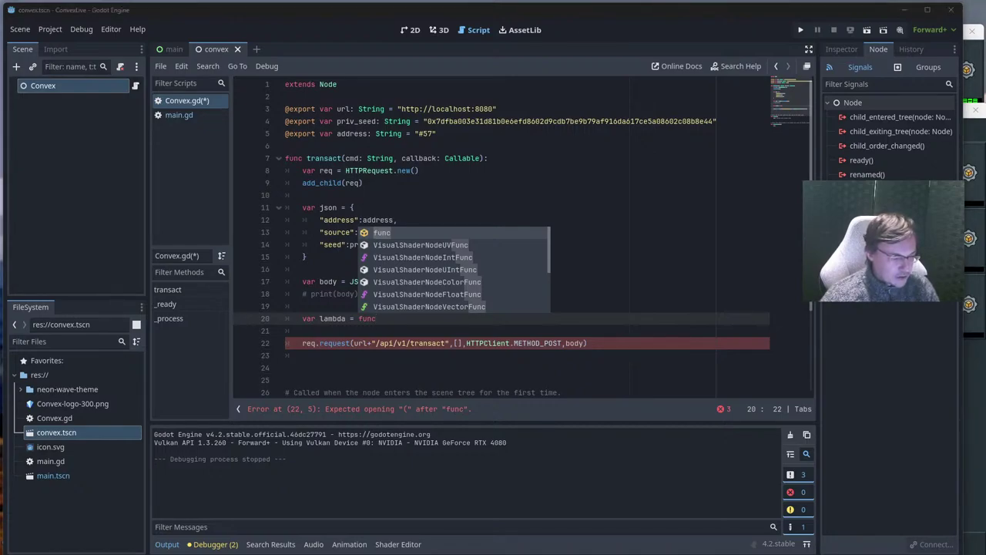
left_click(379, 294)
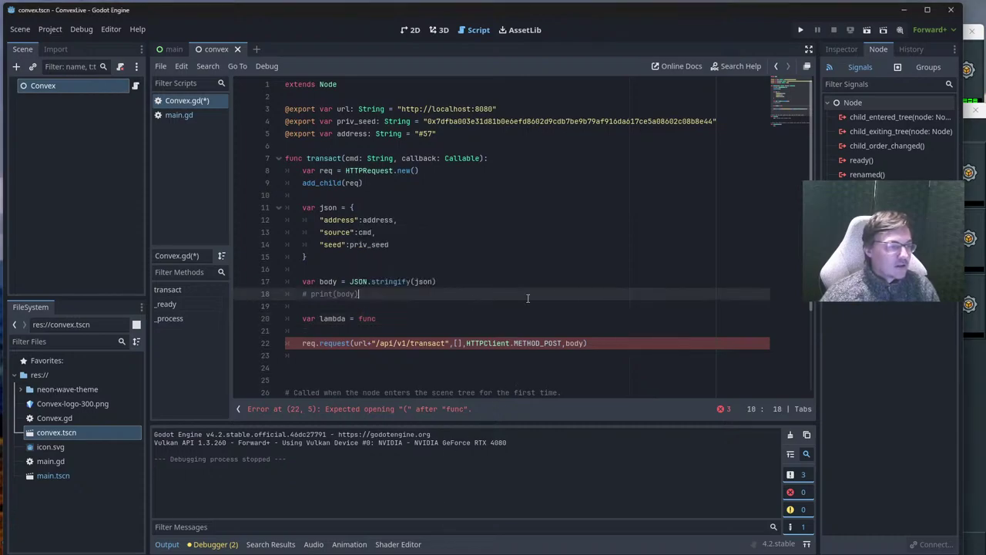
double_click(367, 319)
type("(result, response_code, headers, body):")
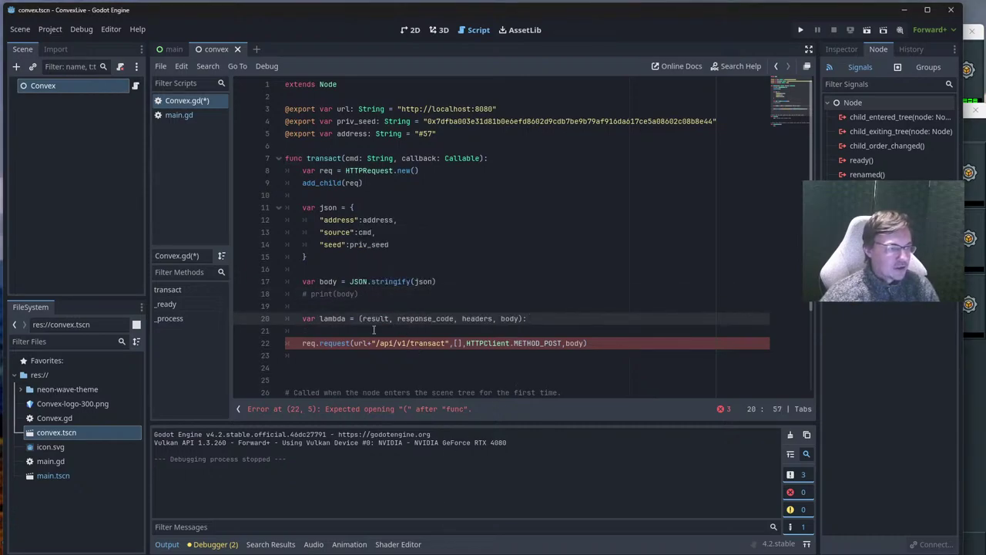
type(":")
left_click(359, 318)
type("func")
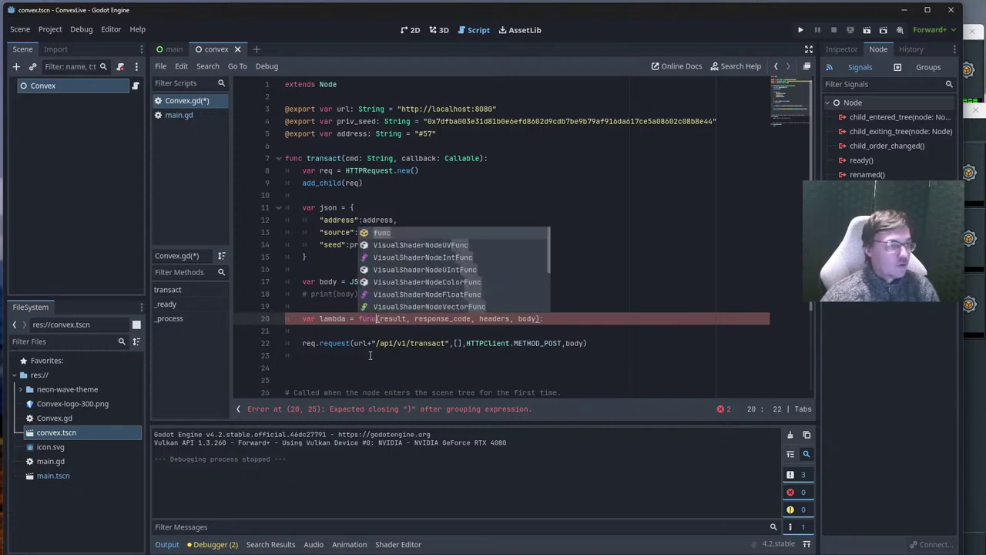
left_click(393, 318)
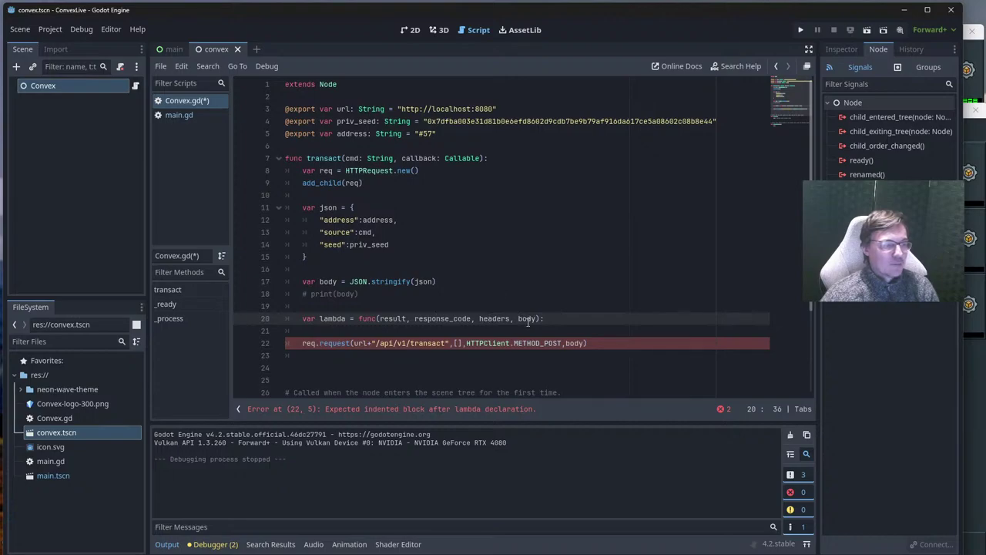
double_click(446, 319)
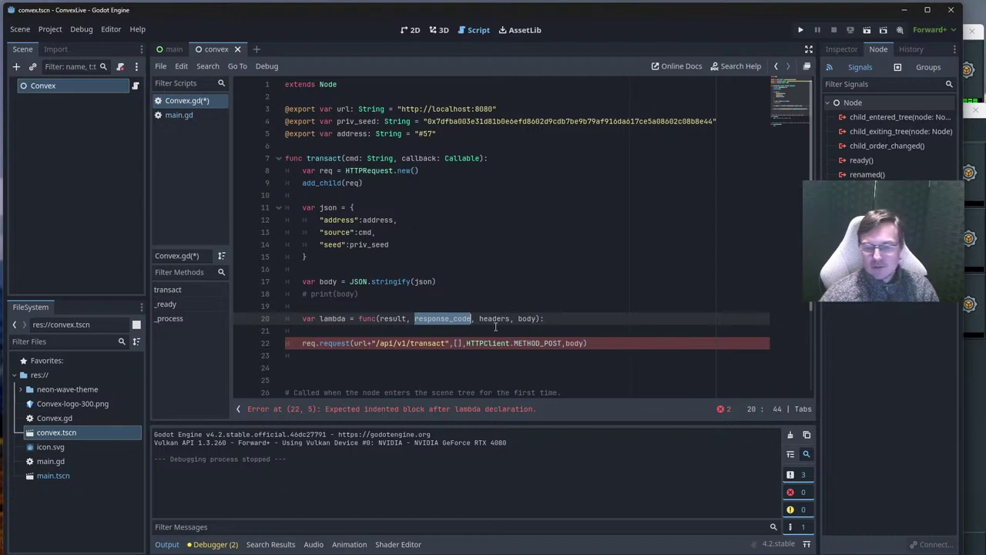
left_click(549, 319)
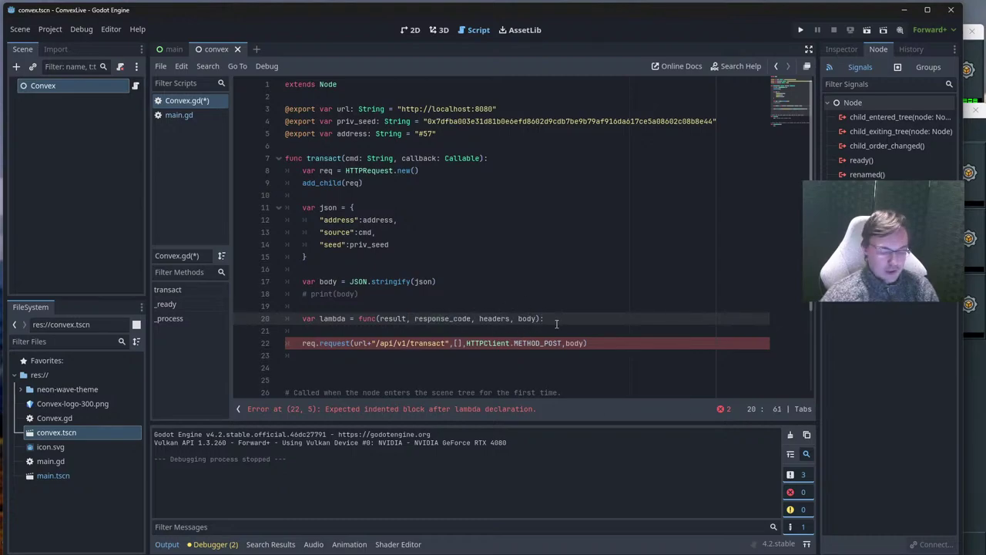
key("Return")
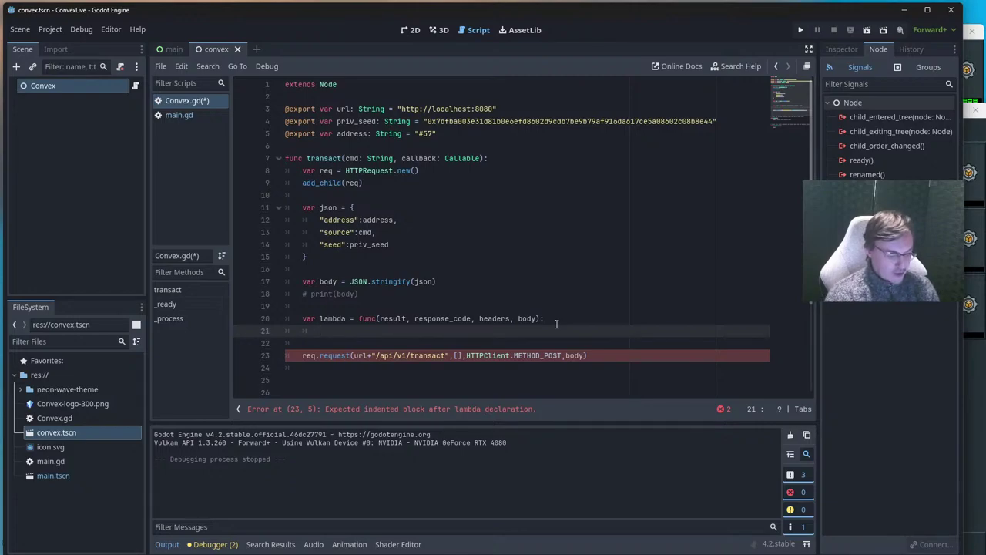
Add var res = body.get_string_from_utf8() as the lambda's first body line.
type("var ")
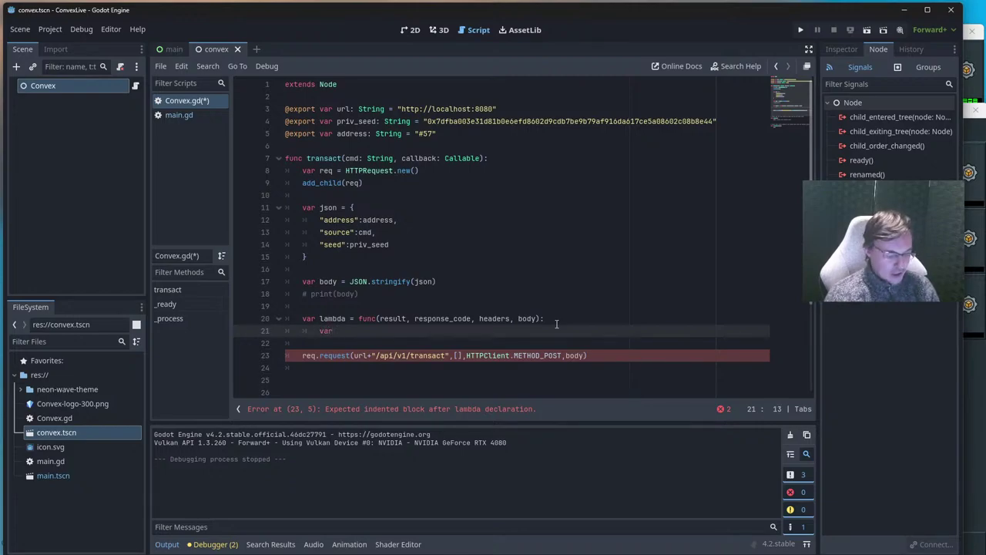
type("re")
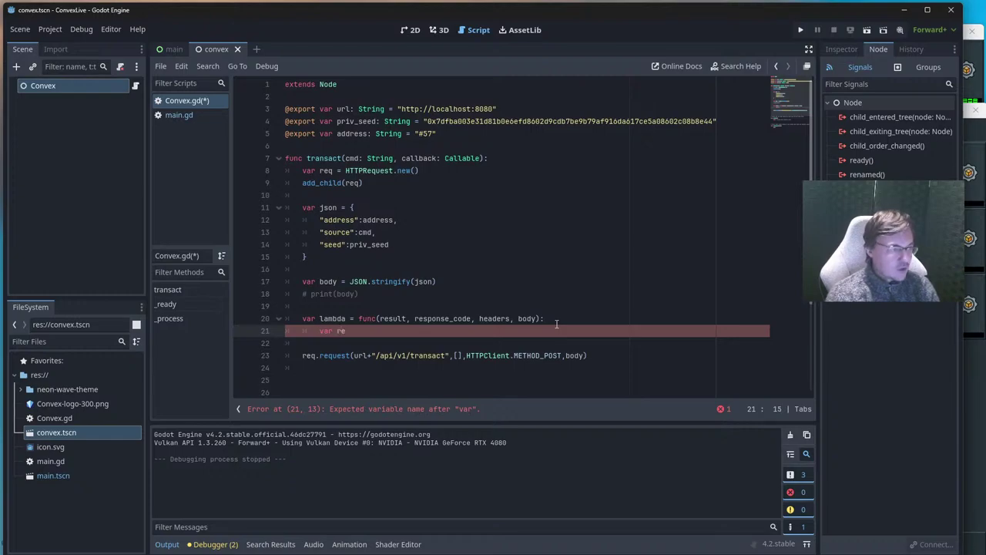
type("s")
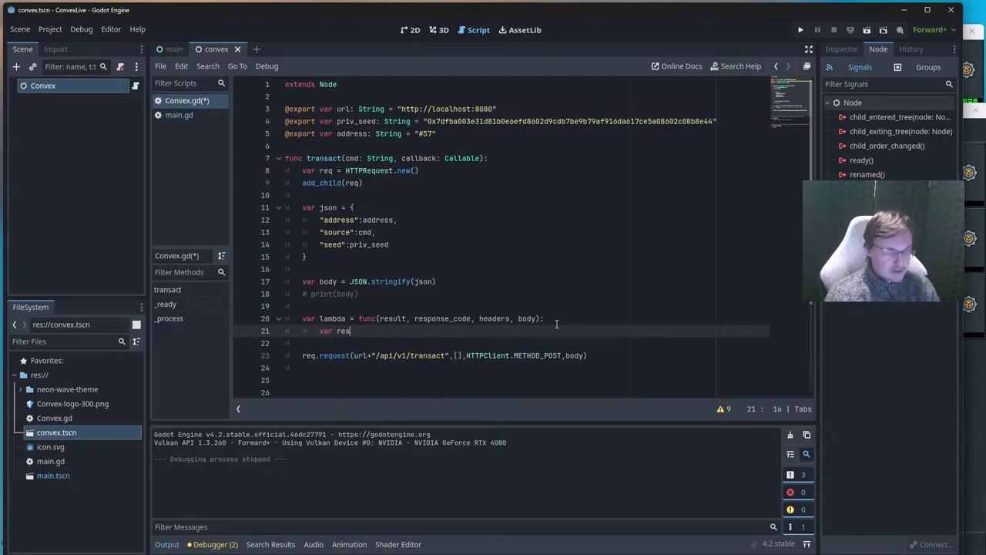
type("=")
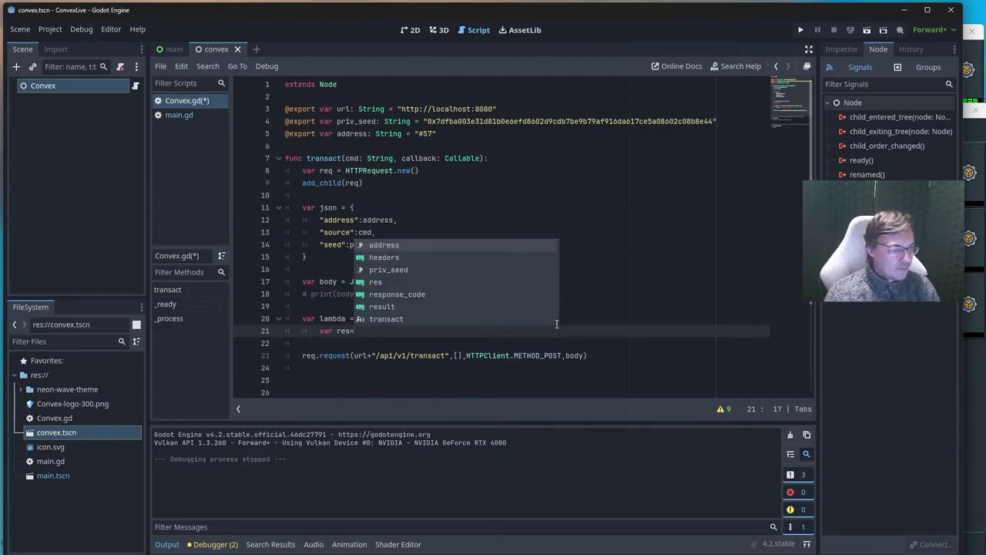
type("body")
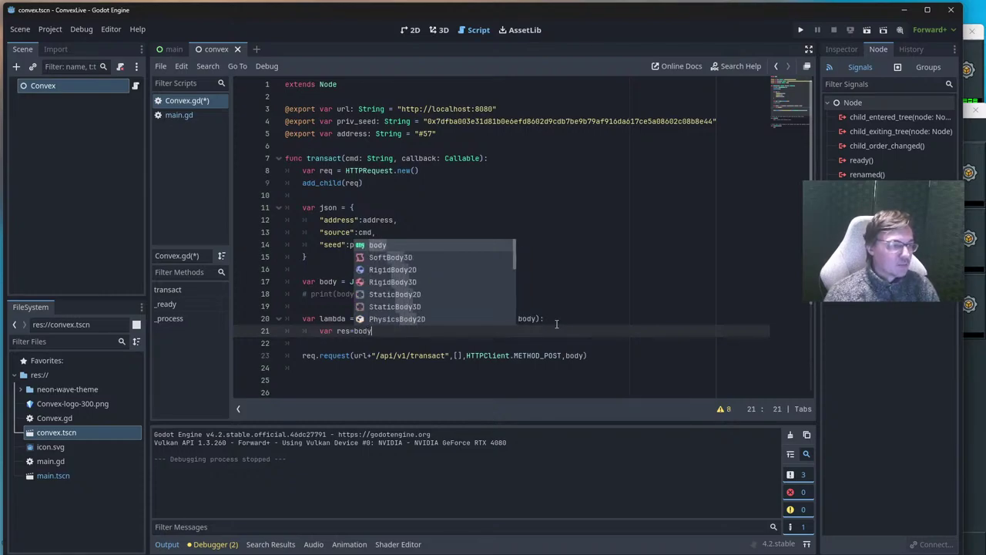
type(".get")
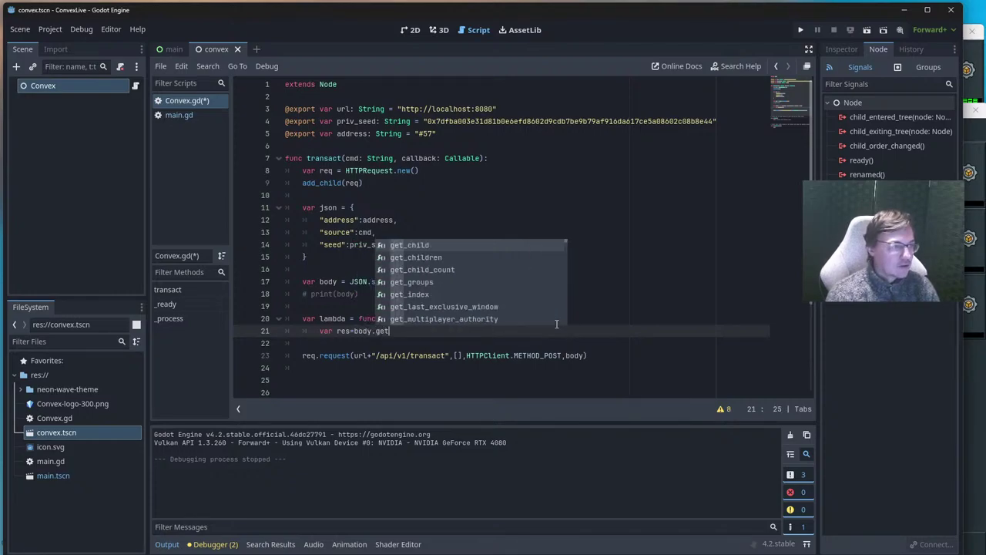
type("_s")
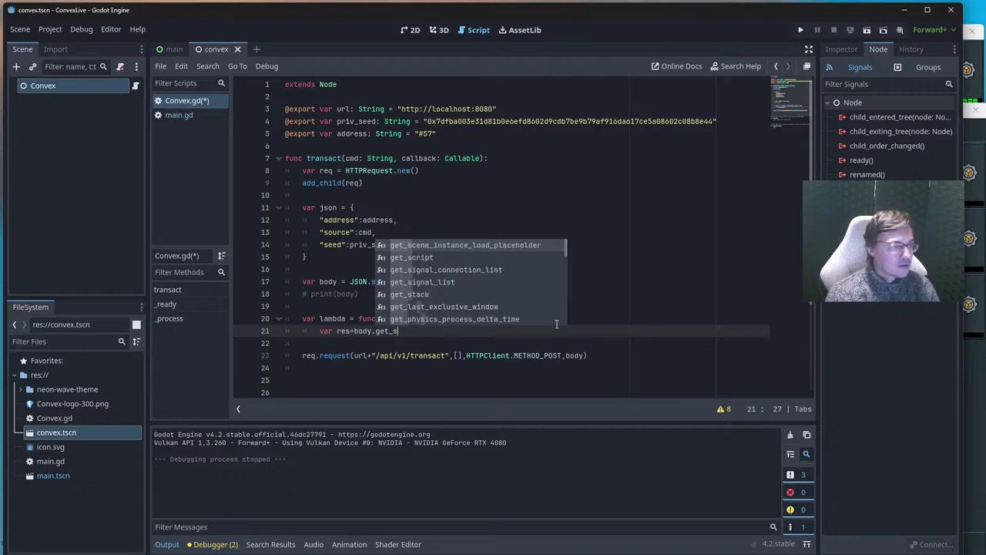
type("tr")
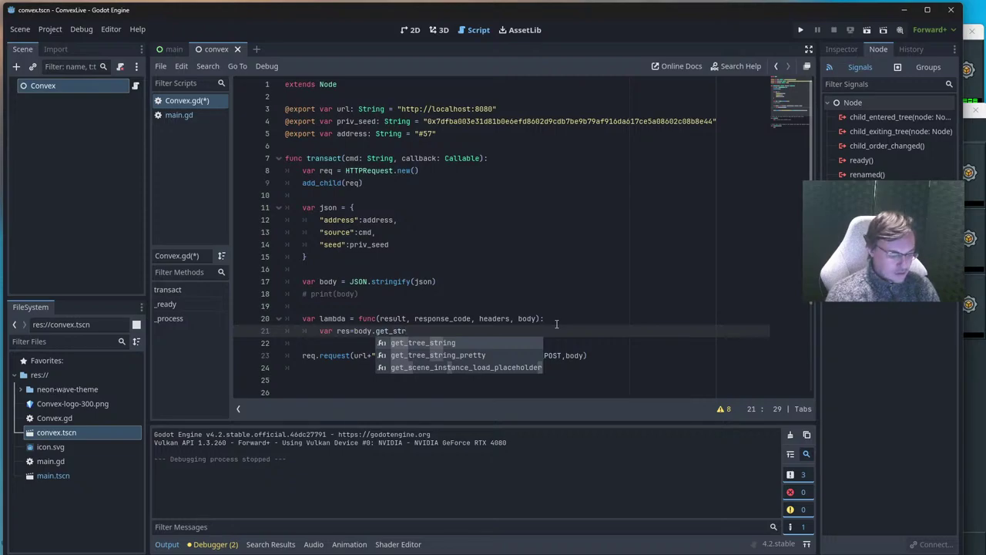
type("ing_from")
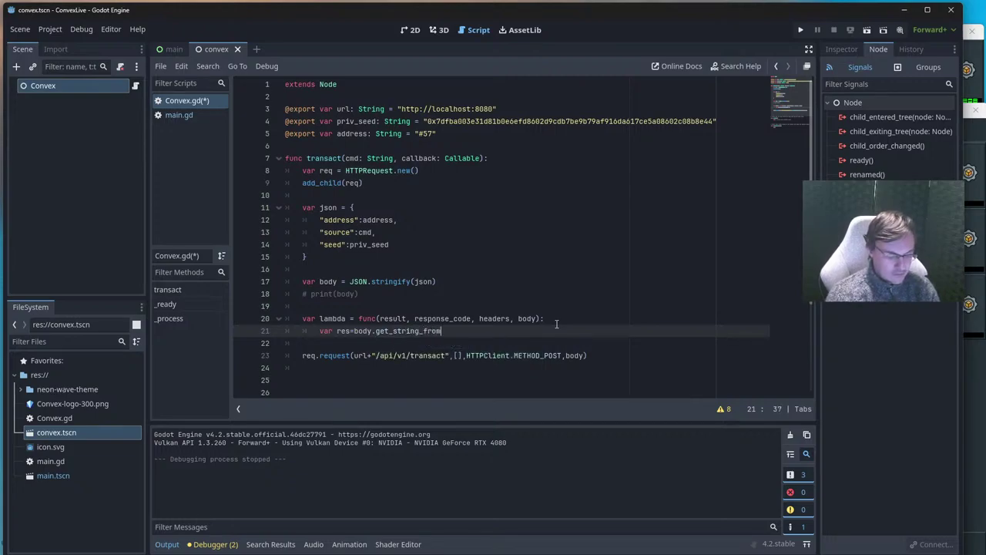
type("_utf")
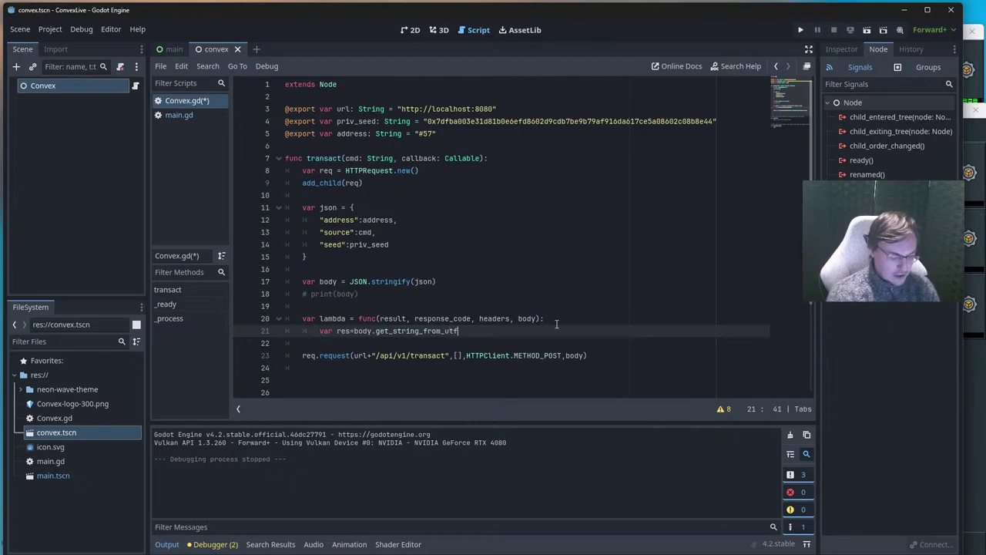
type("8")
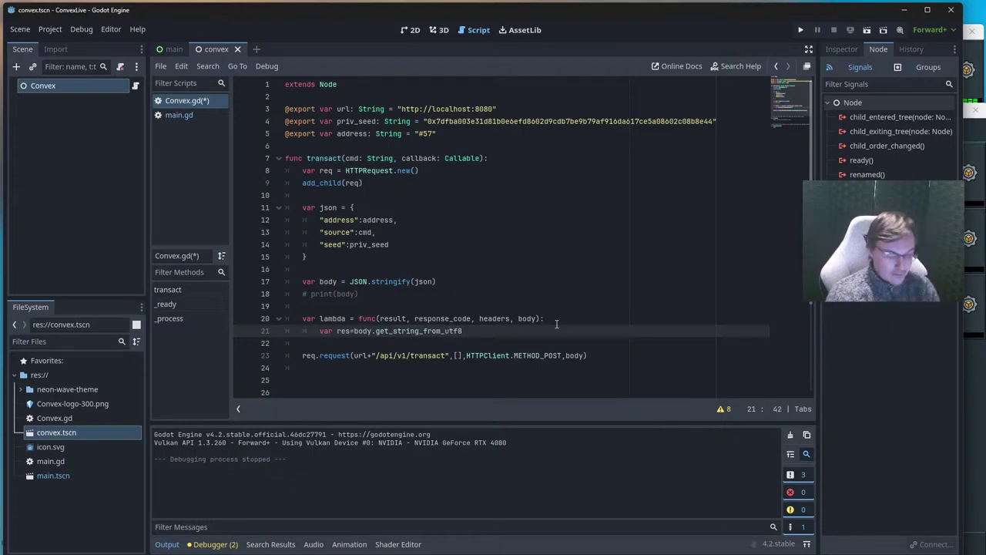
type("()")
left_click(555, 319)
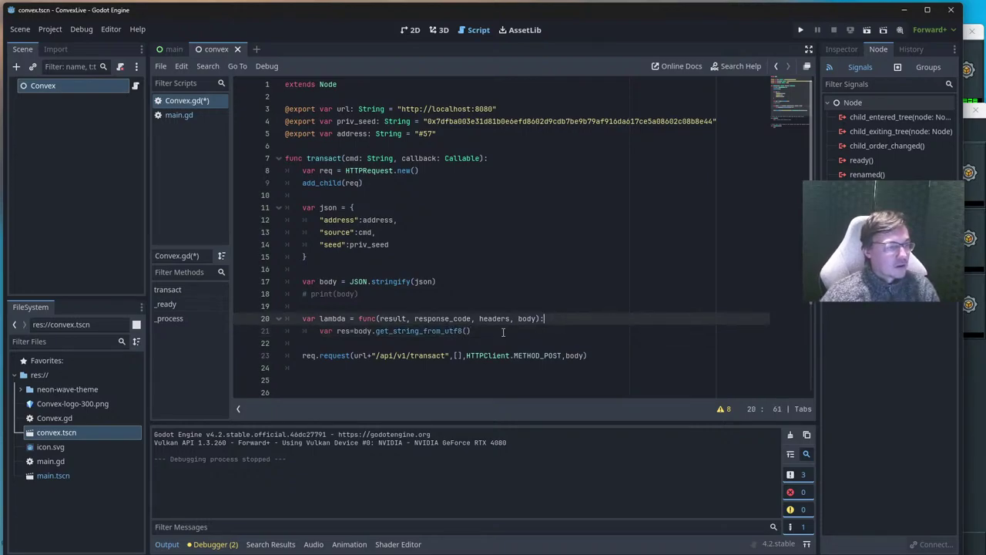
left_click(391, 326)
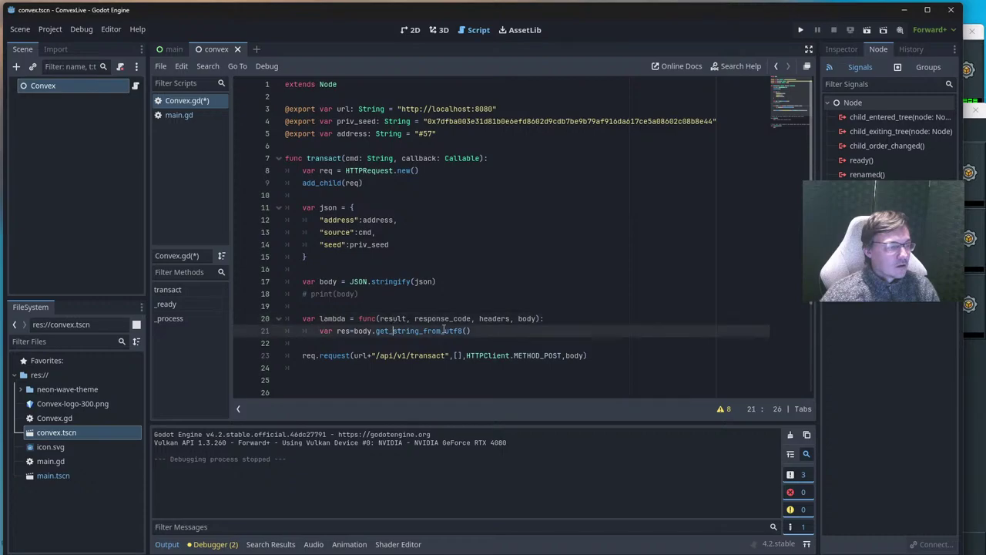
left_click(496, 330)
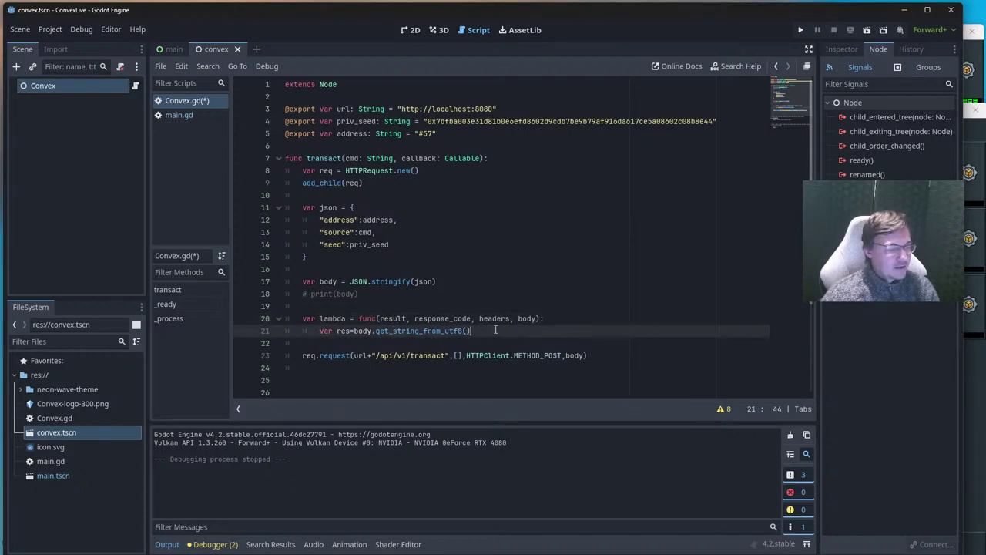
Add print("Got response: "+res) below it and open a blank line before the request call.
key("Return")
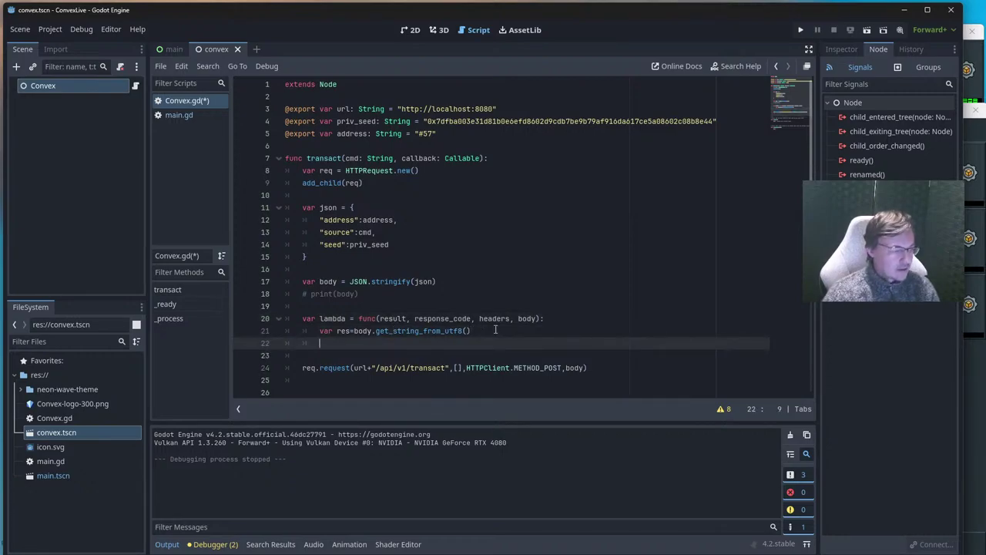
type("pr")
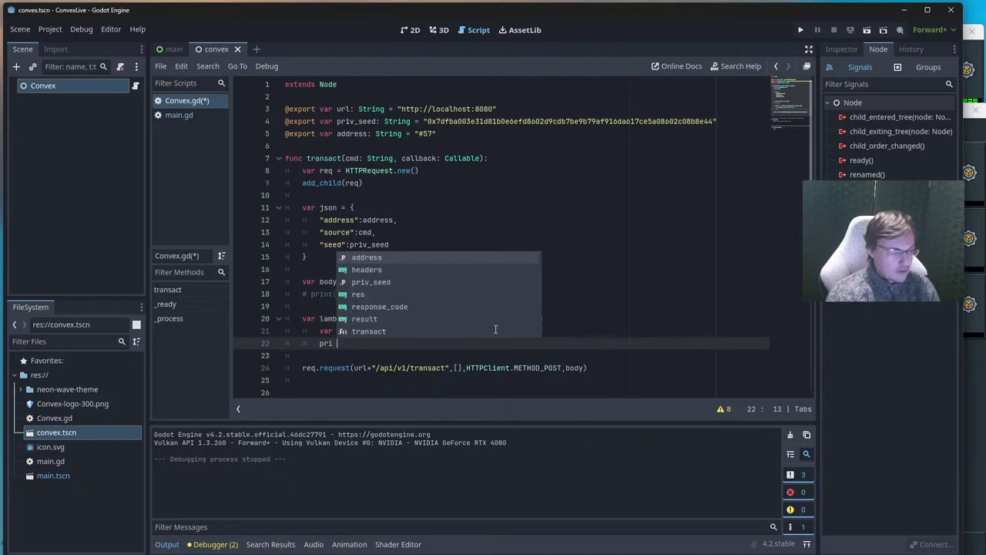
type("int ")
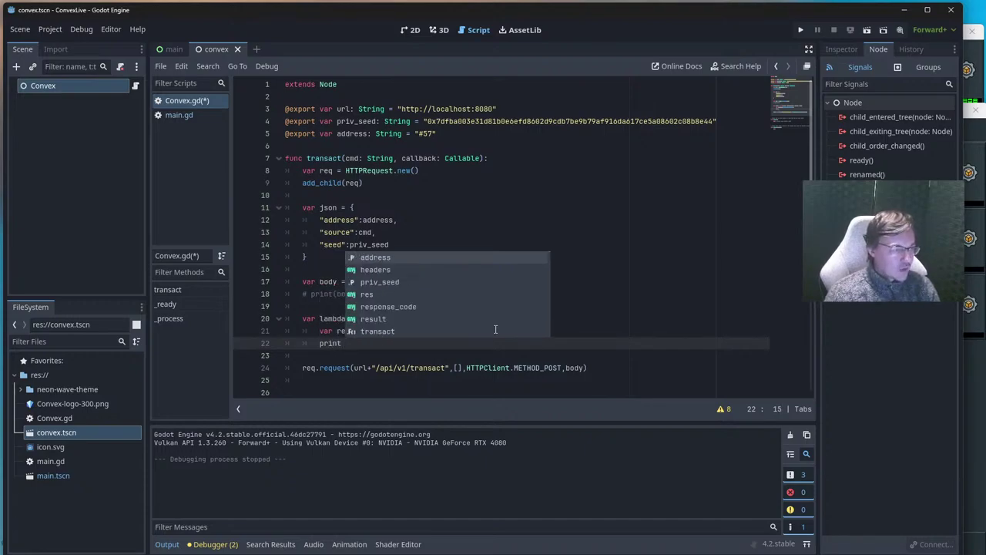
type("(")
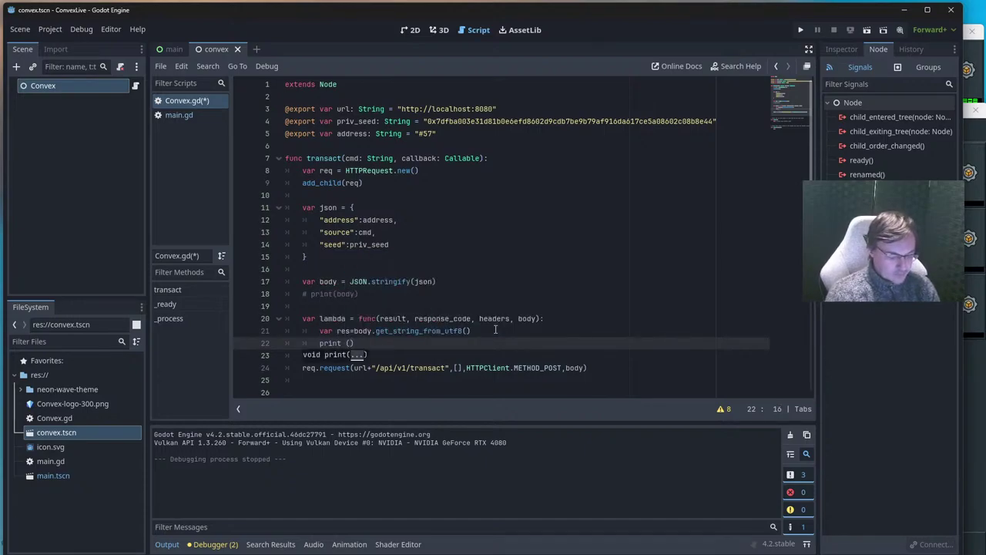
type("\"G")
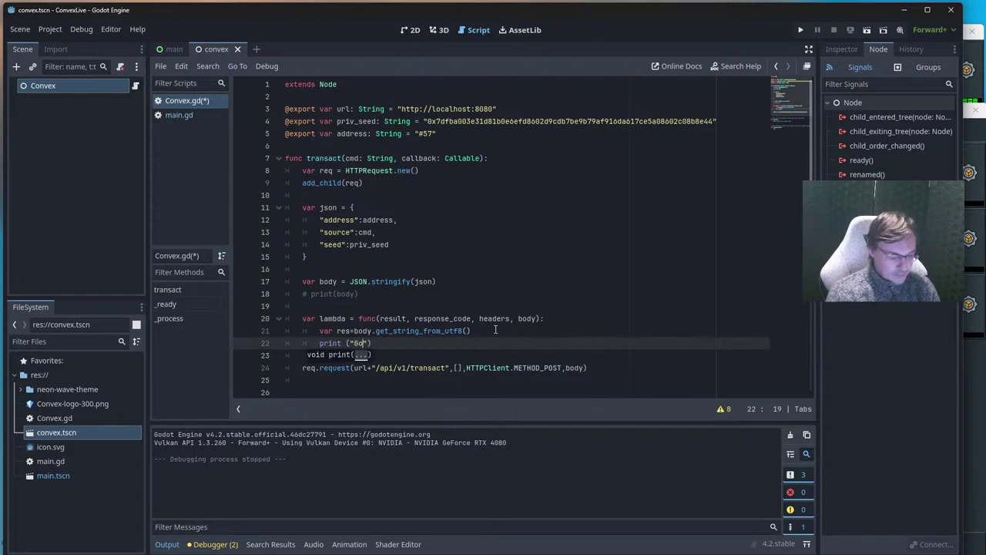
type("ot response:")
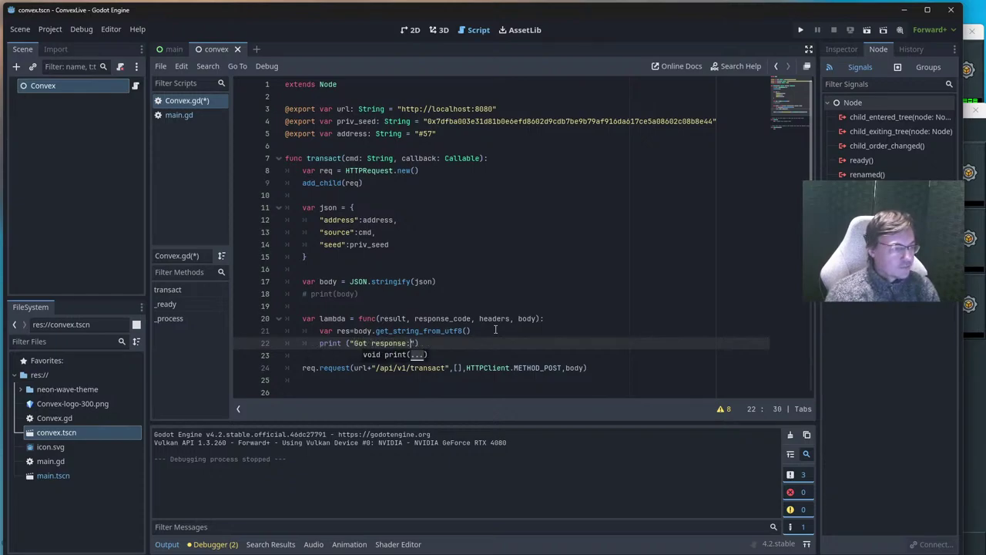
type(" \"")
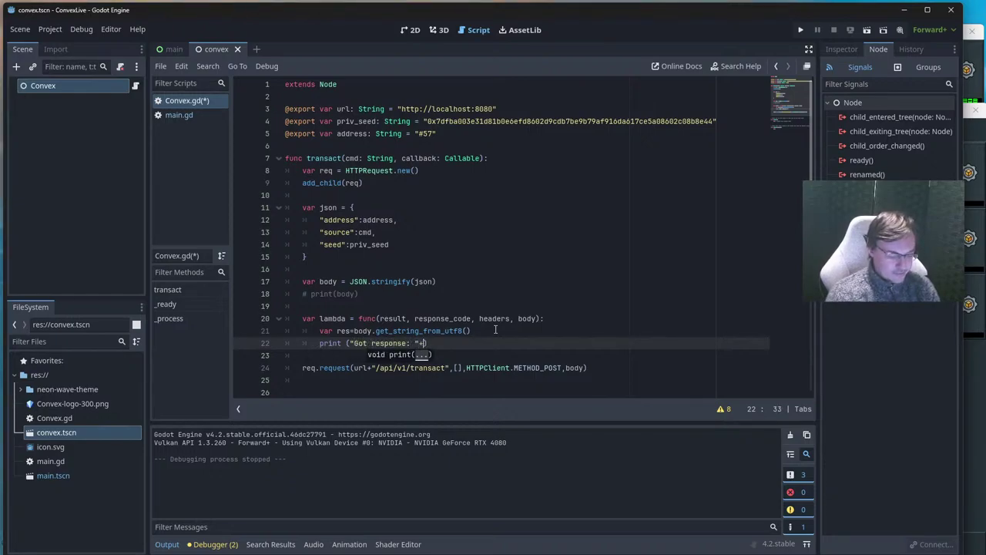
type("+res")
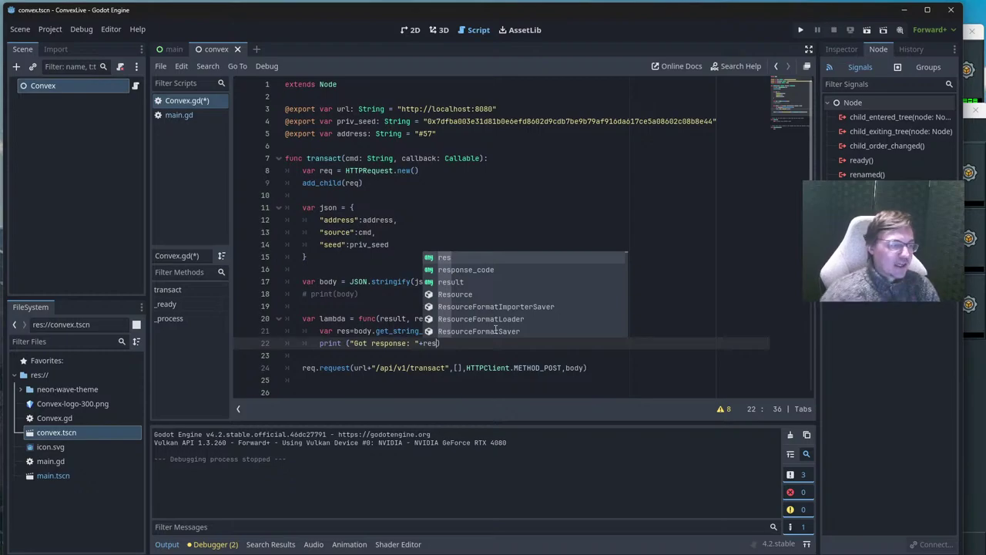
left_click(368, 306)
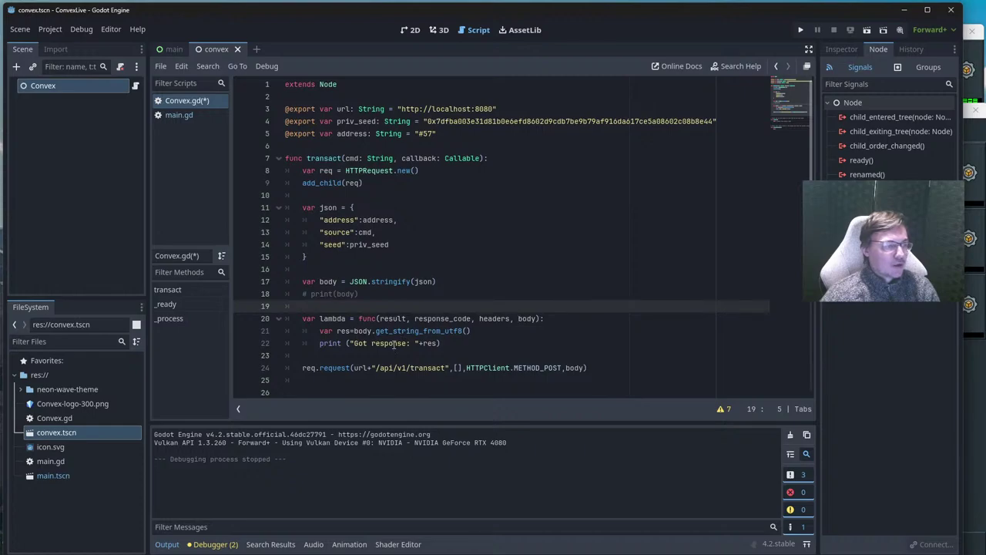
left_click(451, 343)
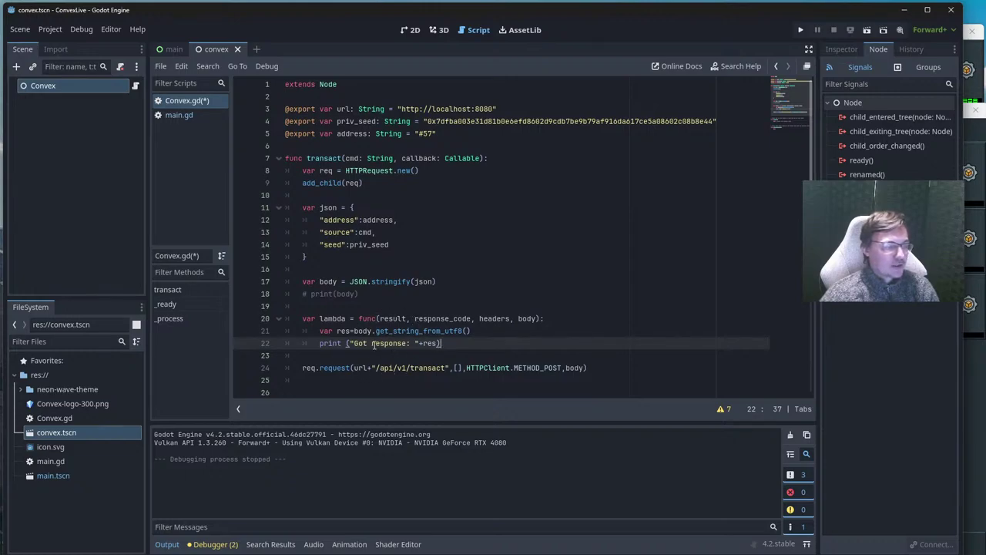
left_click(369, 355)
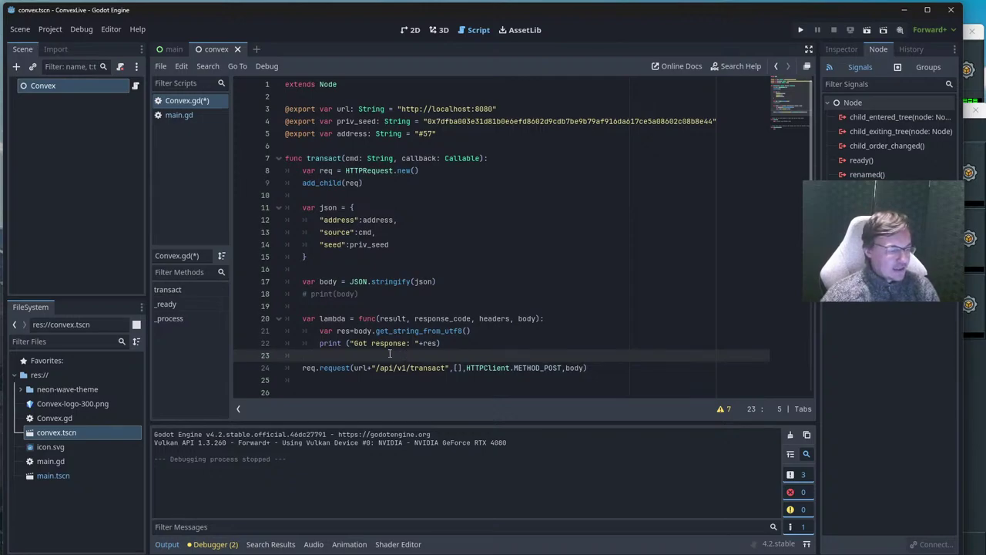
key("Return")
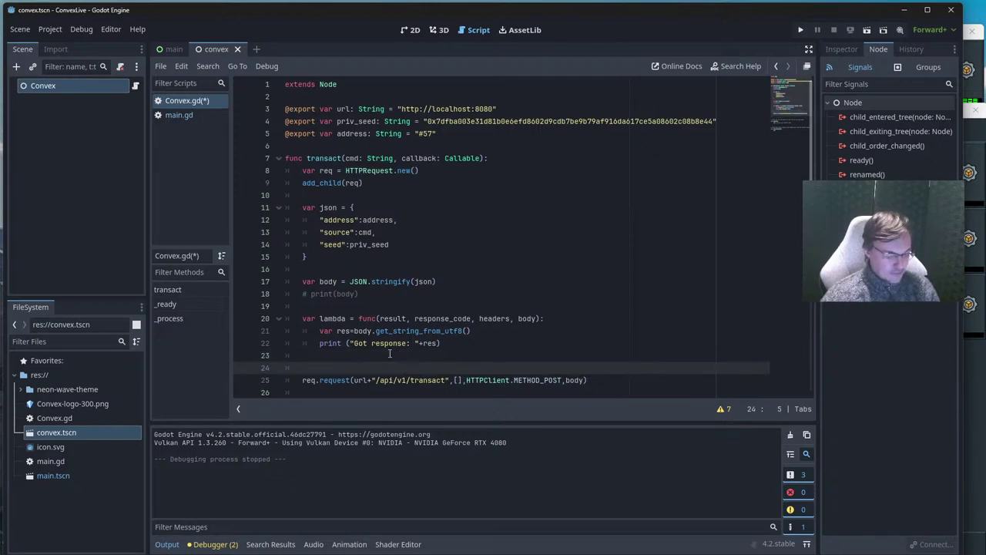
Add req.request_completed.connect(lambda) on the line before the request call.
type("req")
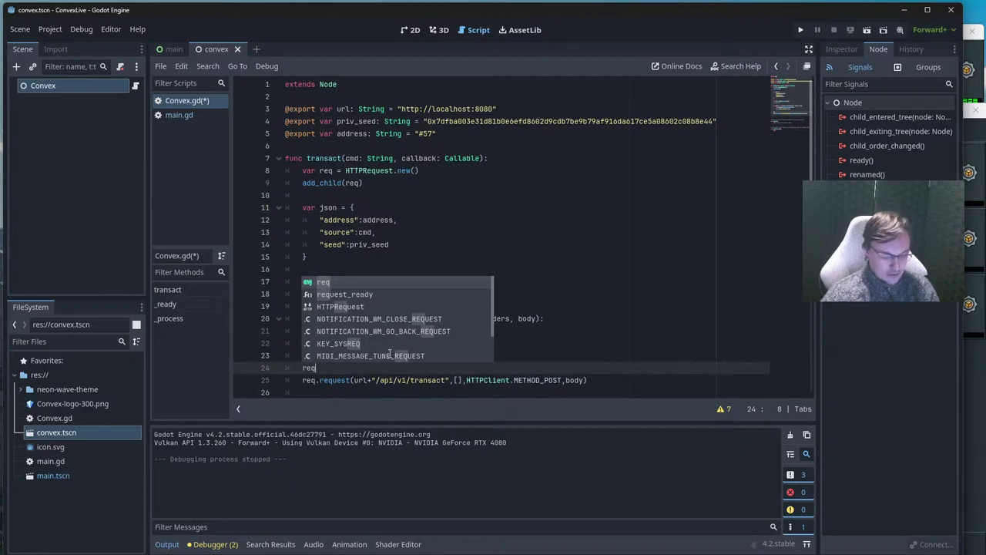
type(".re")
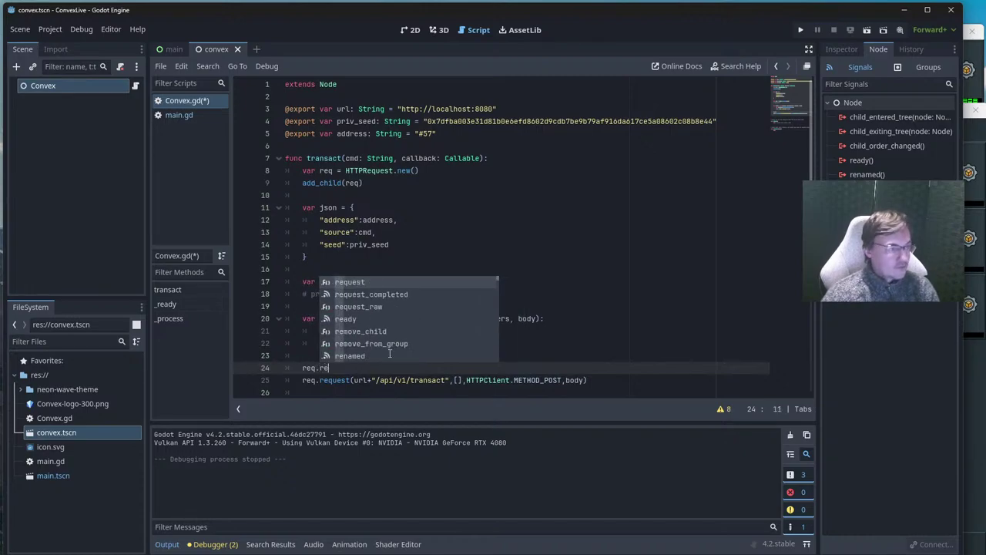
left_click(379, 296)
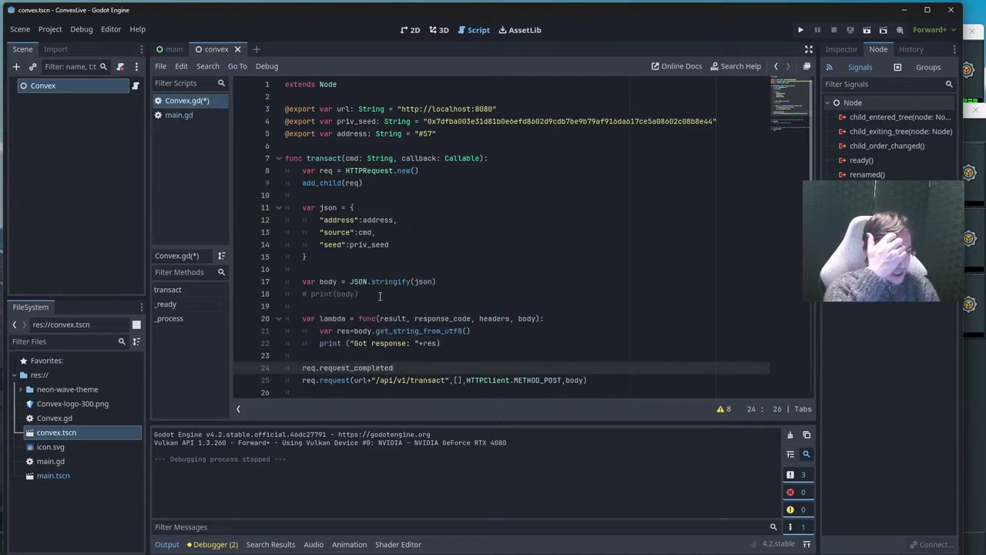
type(".conne")
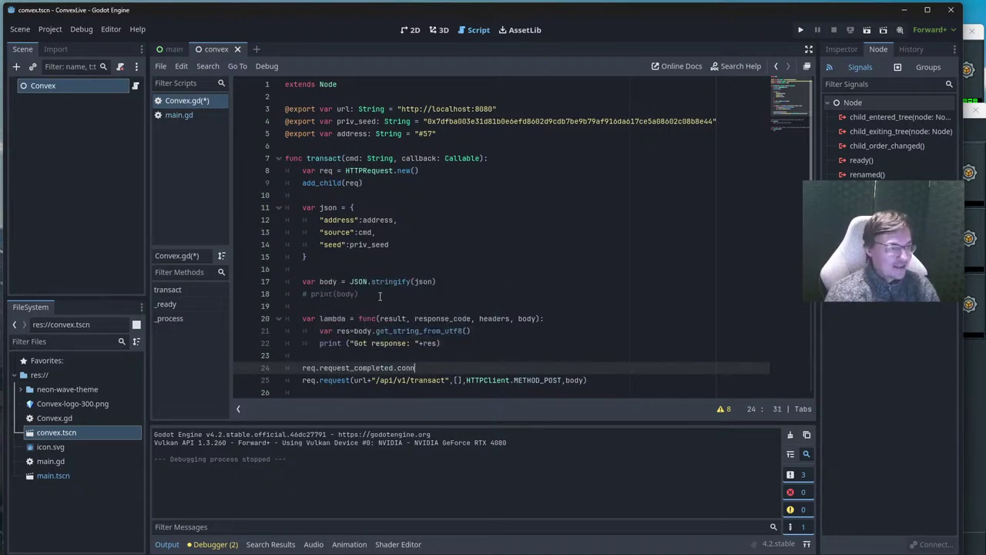
type("ct")
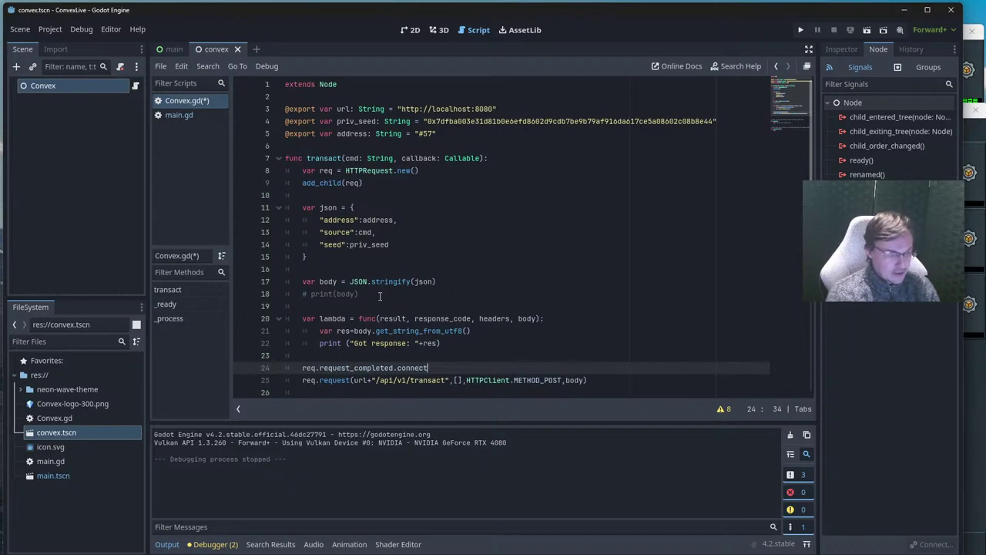
type("(")
type("lab")
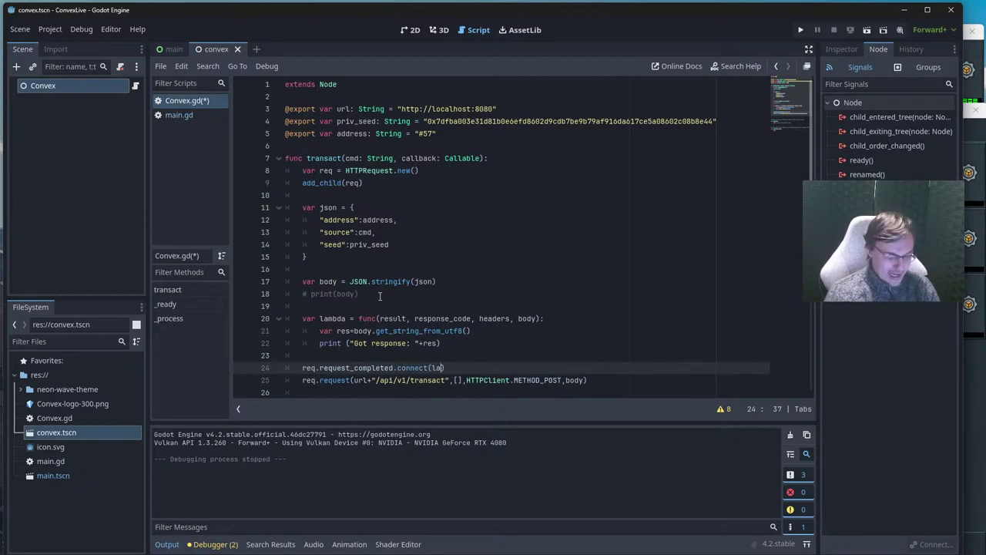
key("BackSpace")
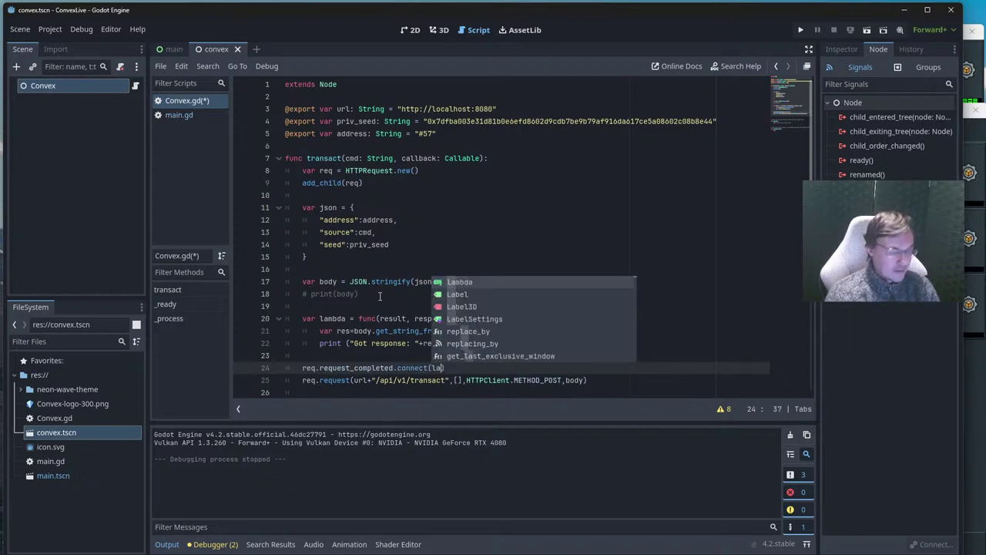
type("mb")
key("Return")
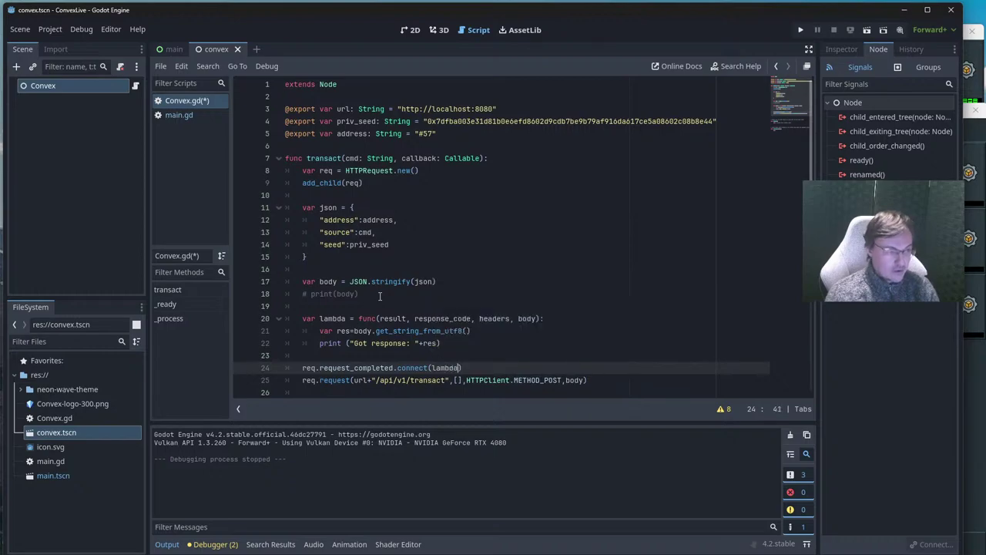
key("End")
left_click(496, 346)
left_click(498, 354)
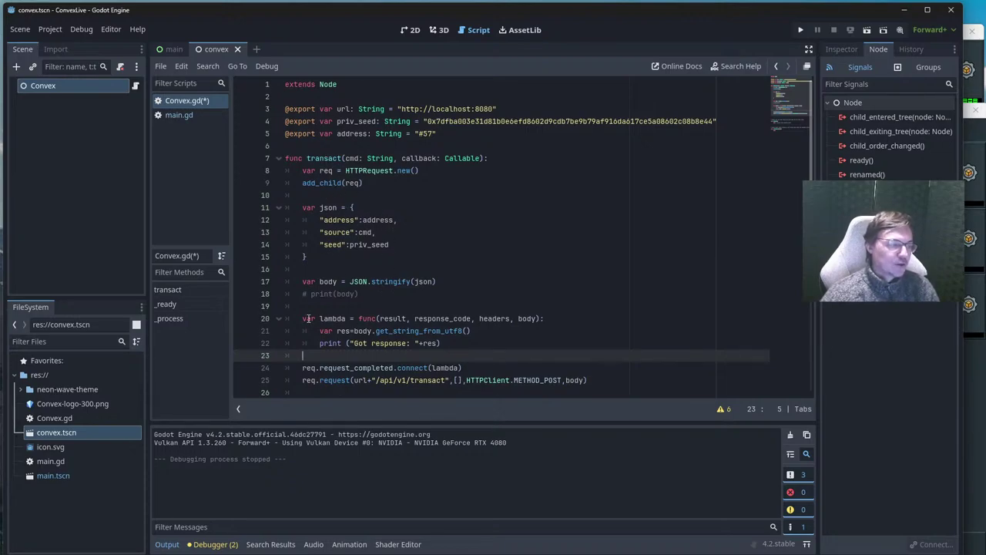
Review the lambda block, the connect line on line 24, and the request call.
left_click_drag(304, 318, 456, 346)
left_click(456, 345)
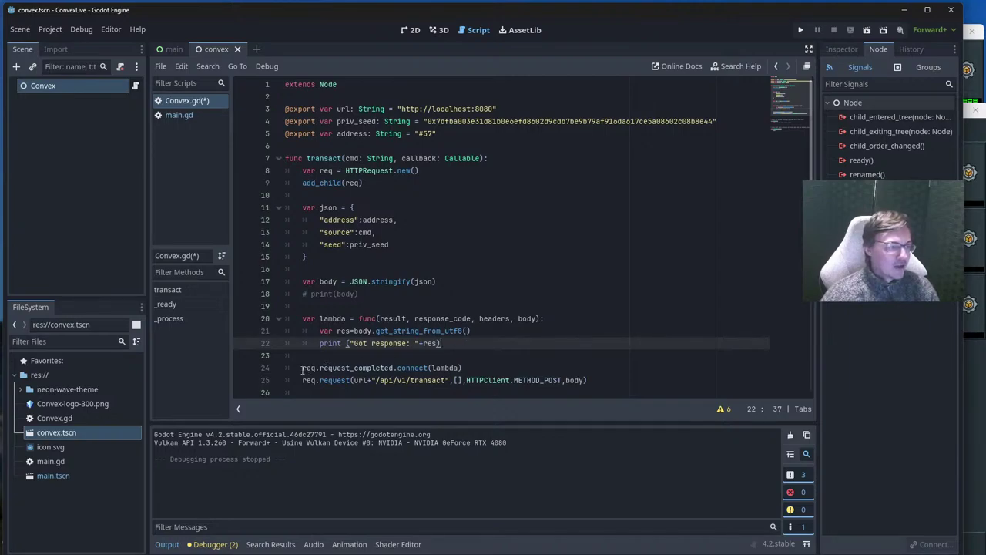
left_click_drag(302, 368, 480, 368)
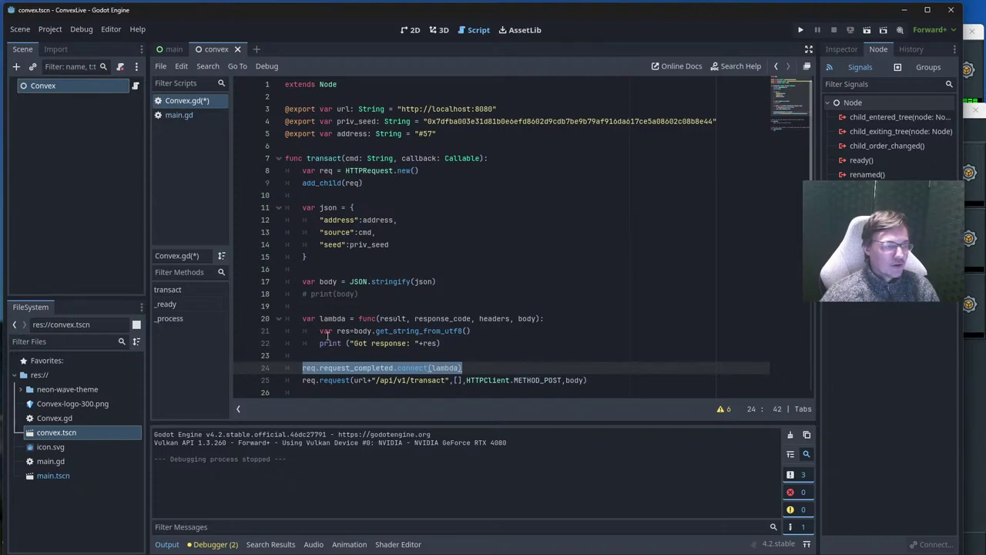
double_click(351, 367)
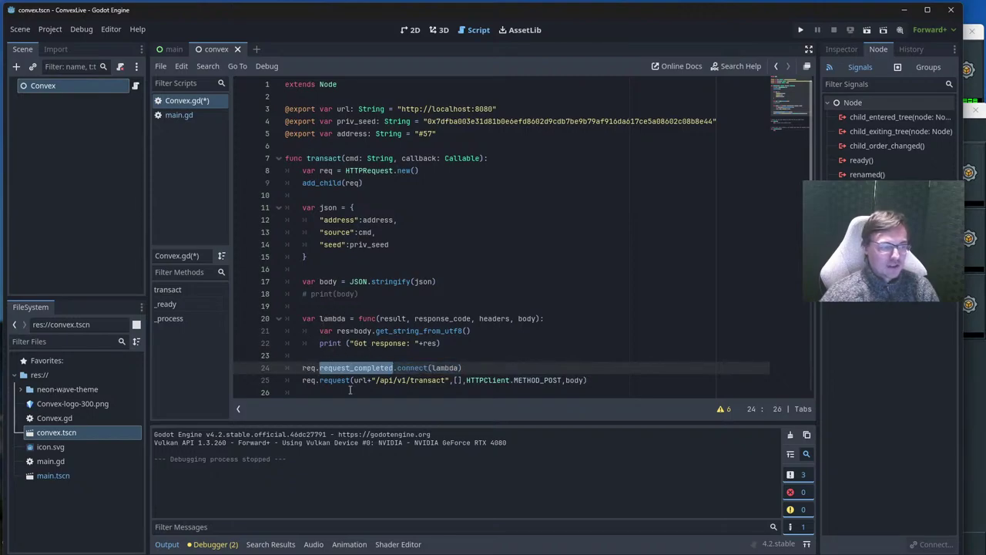
double_click(342, 381)
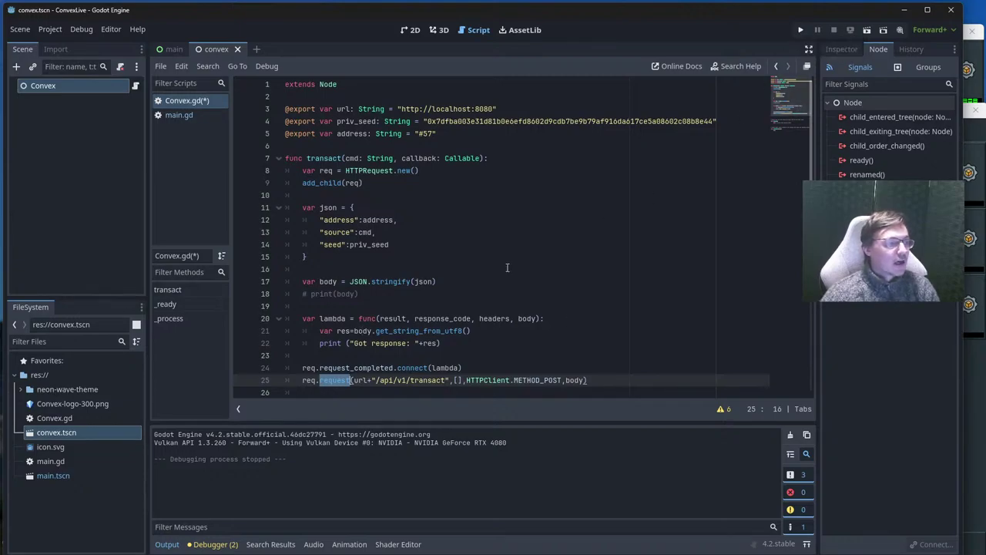
Run the game, press Check Balance, and add null as the transact call's second argument.
left_click(801, 31)
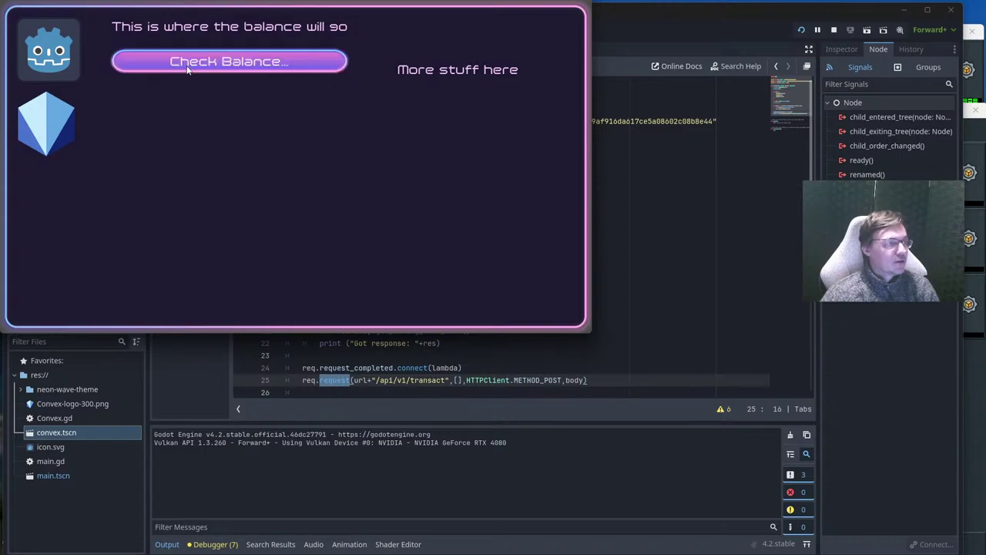
left_click(191, 64)
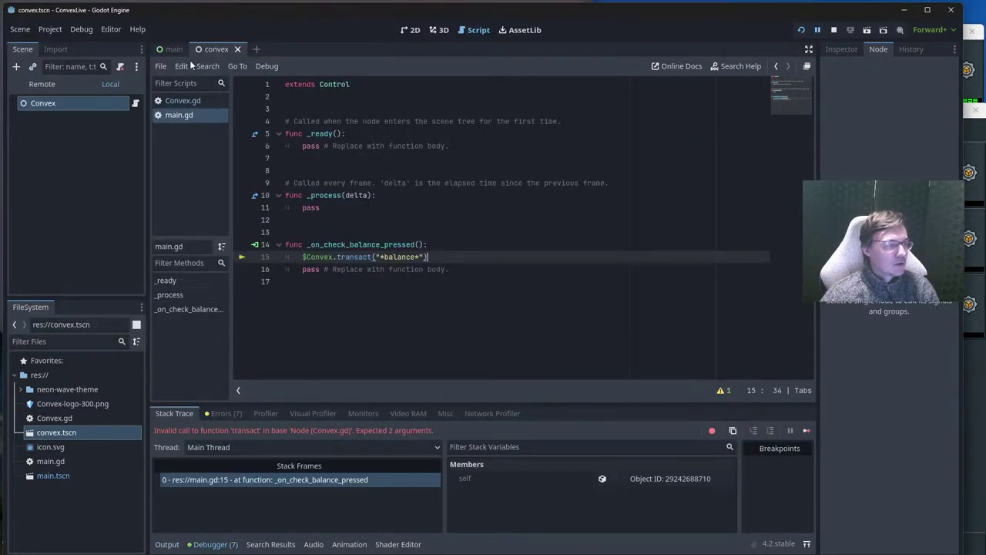
left_click(424, 256)
type(",")
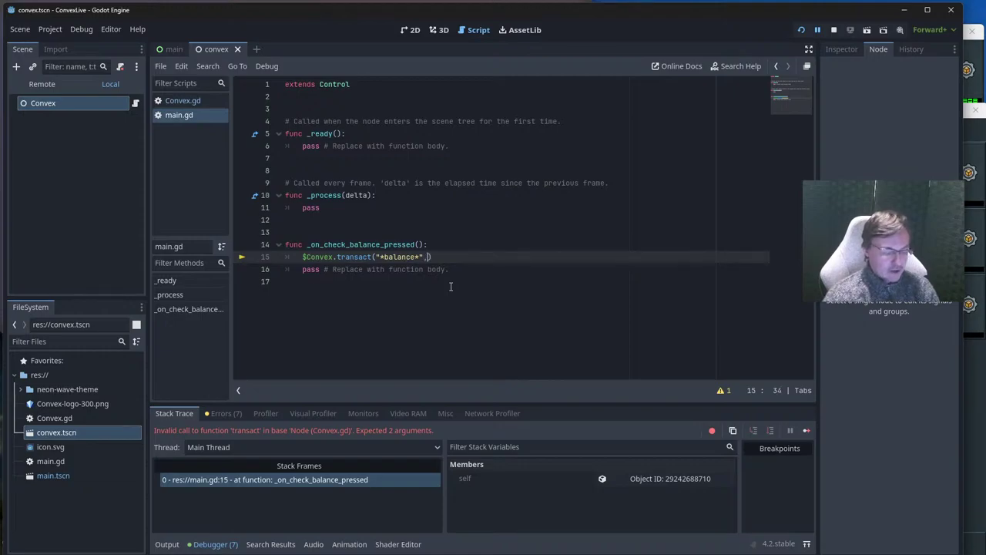
type("null")
left_click(451, 286)
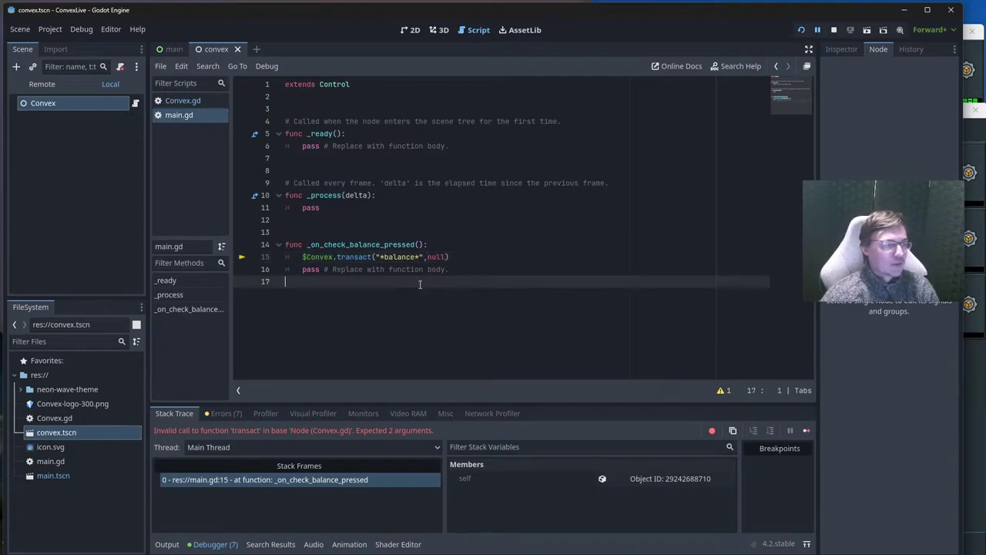
Restart the game and press Check Balance to reproduce the Nil-to-Callable error.
left_click(835, 31)
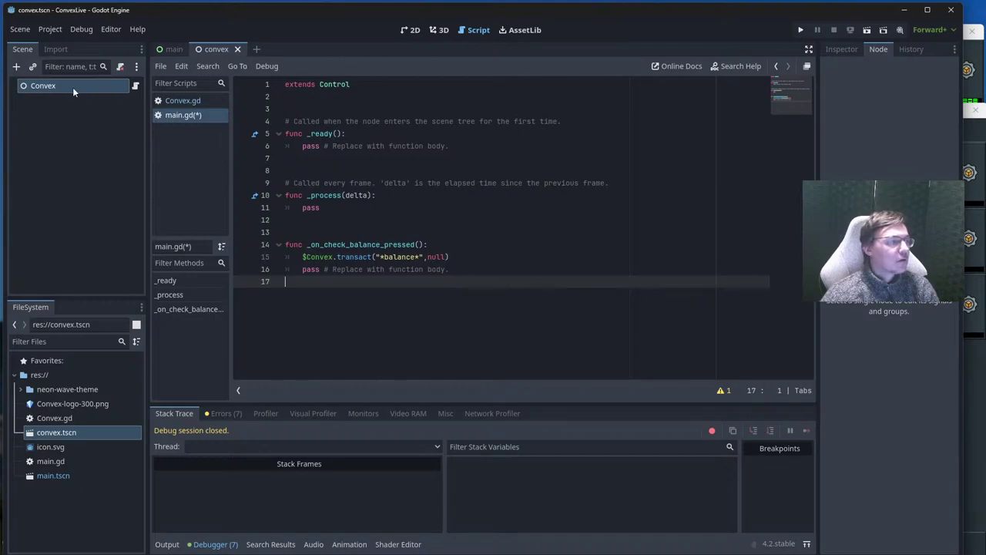
left_click(801, 30)
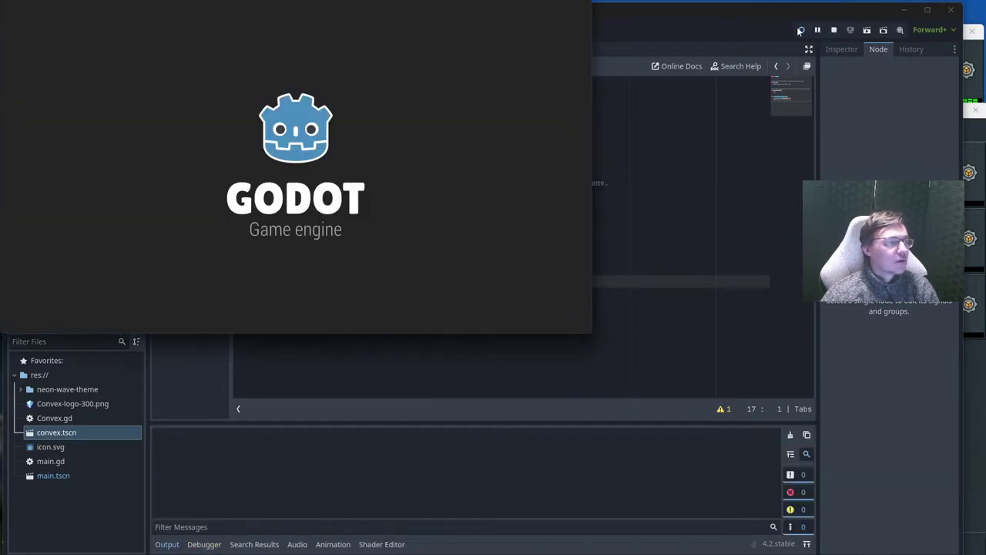
left_click(215, 63)
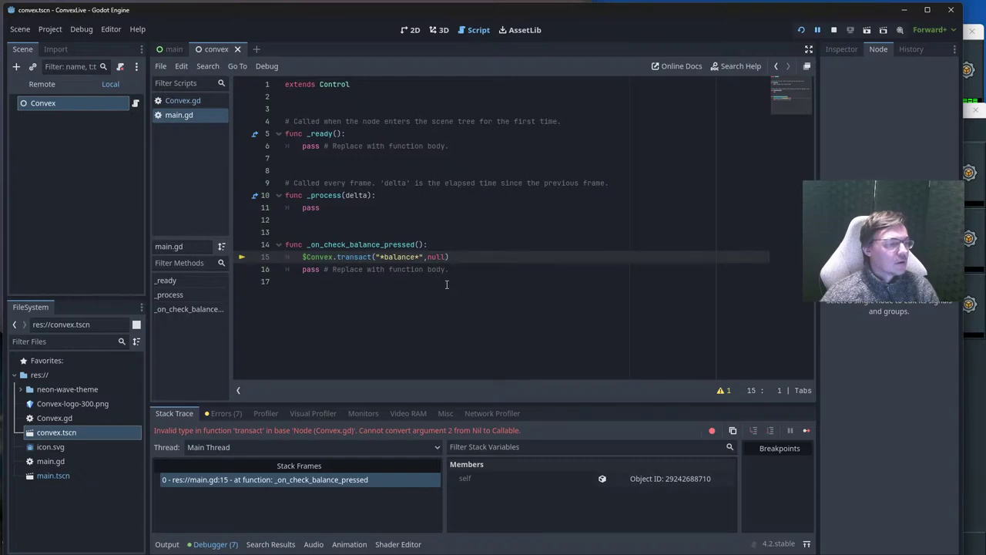
double_click(436, 257)
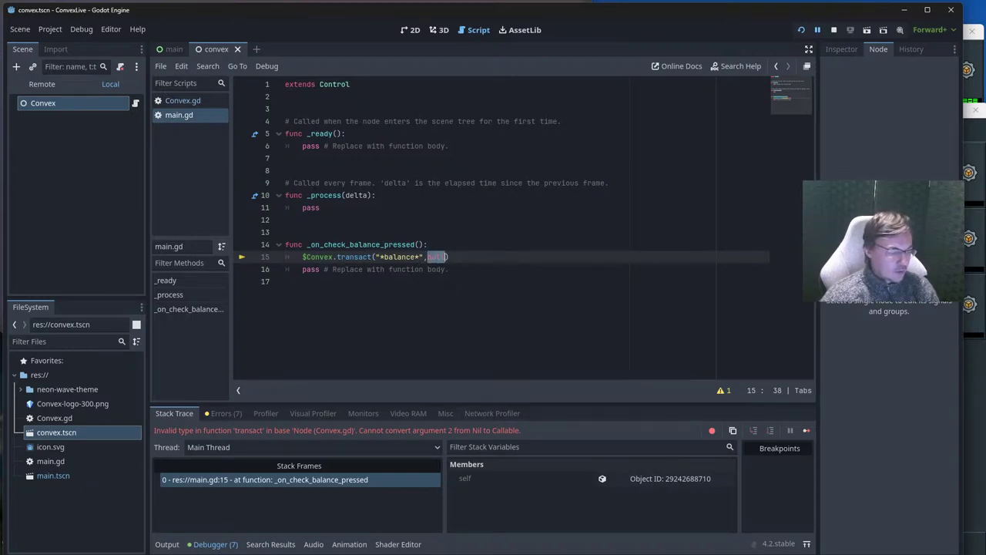
left_click(445, 237)
left_click(449, 242)
Declare var callback = func(result): on a new line above the transact call.
key("Return")
key("Return")
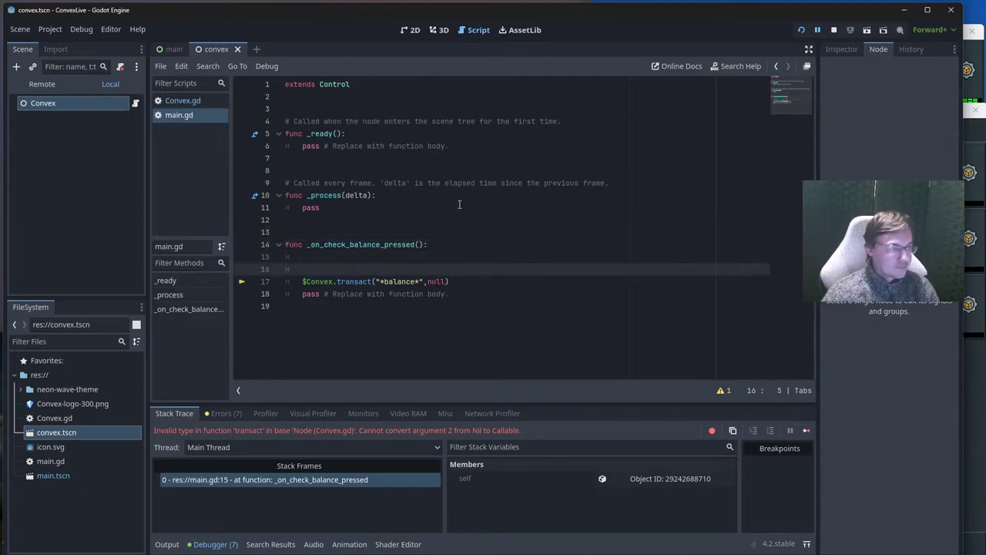
key("Up")
type("var")
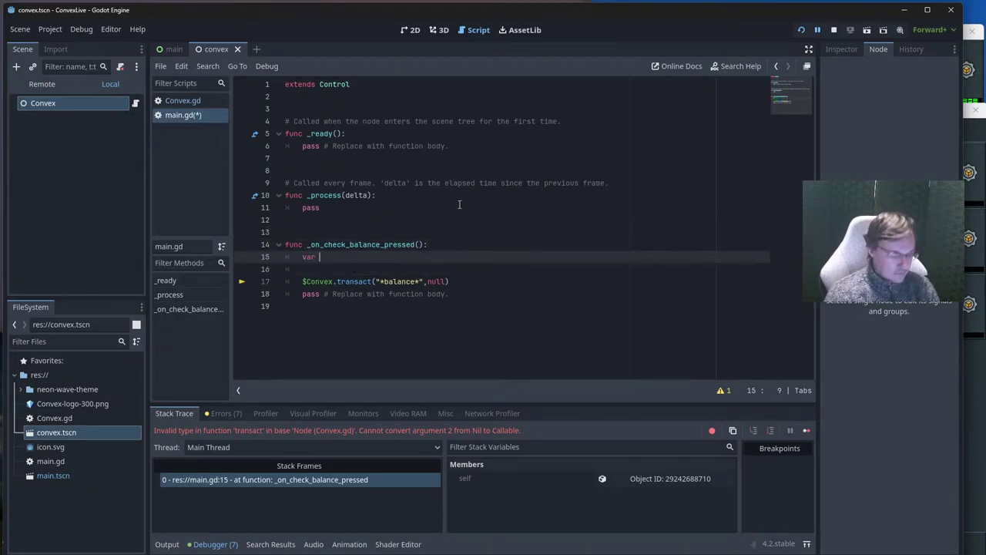
type(" ca")
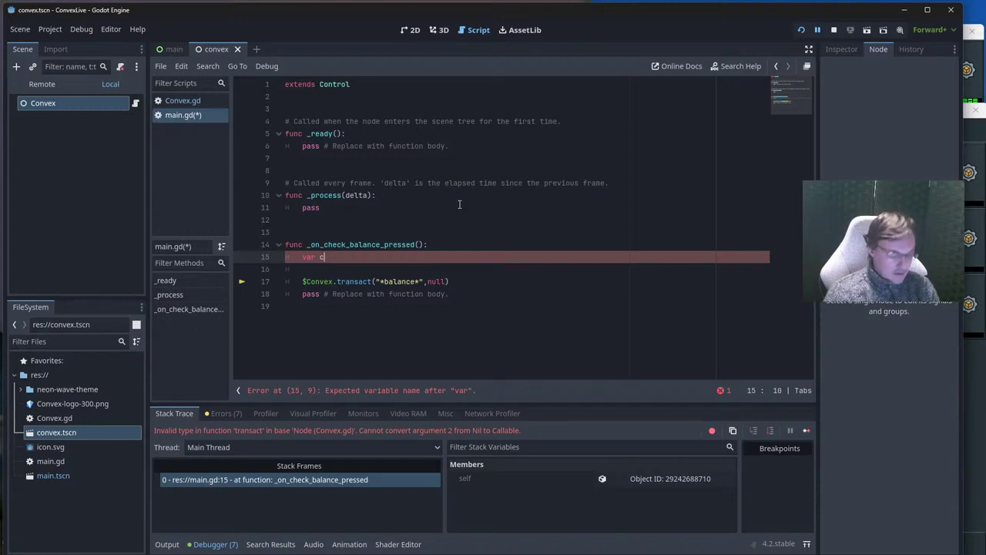
type("llback")
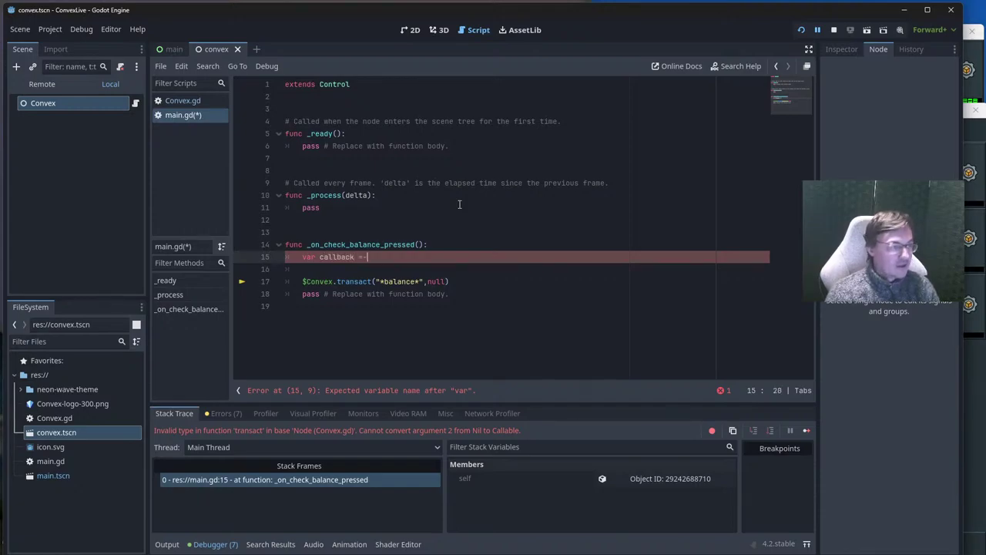
type(" = func")
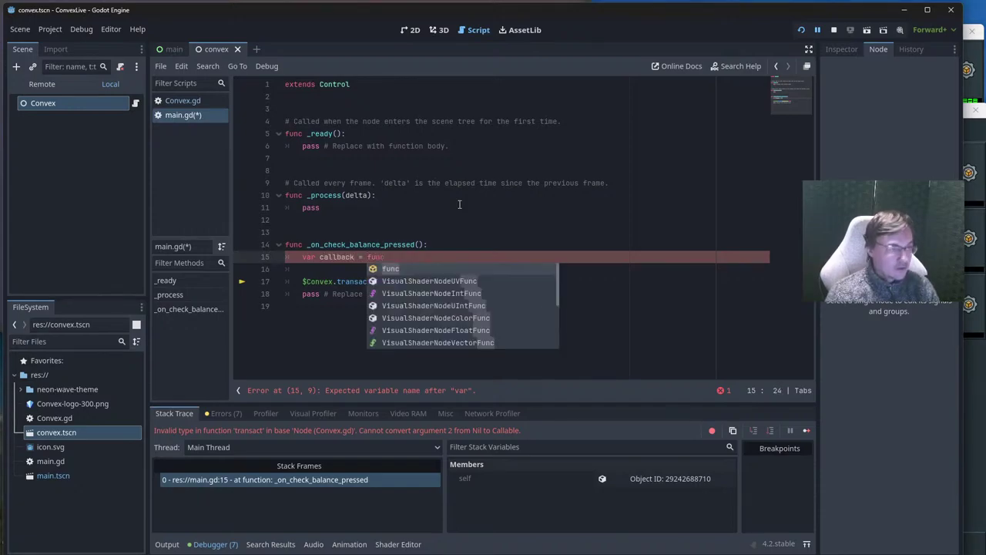
type("(")
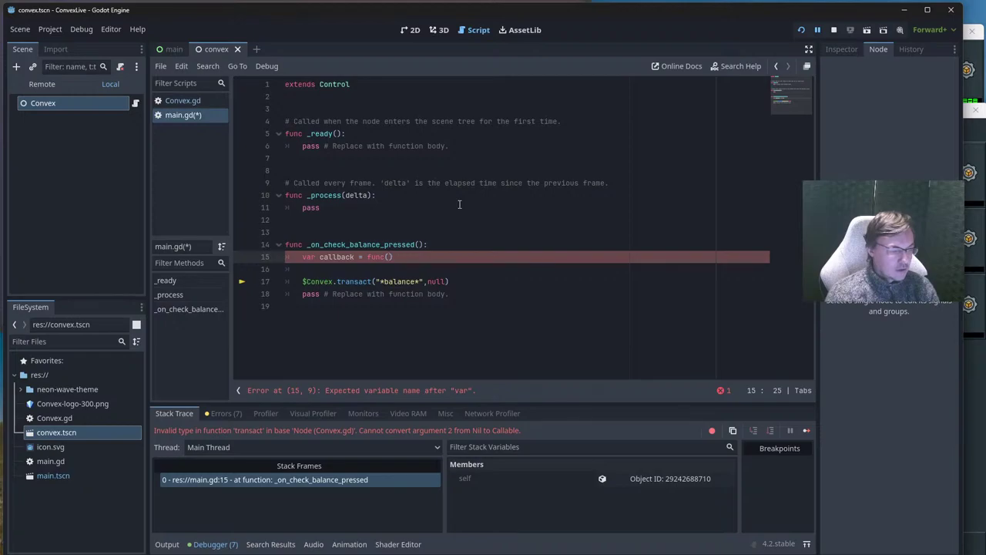
type("result)")
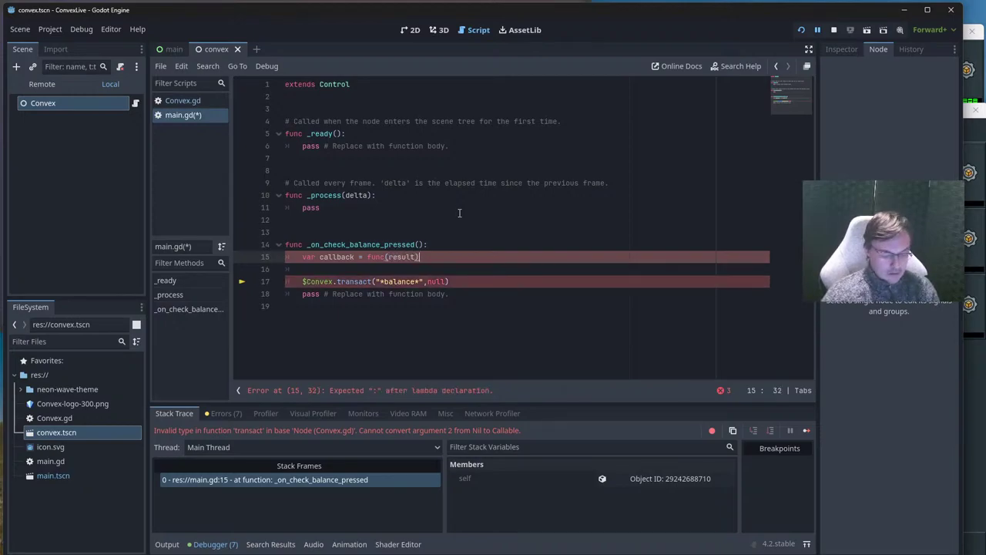
type(":")
key("Return")
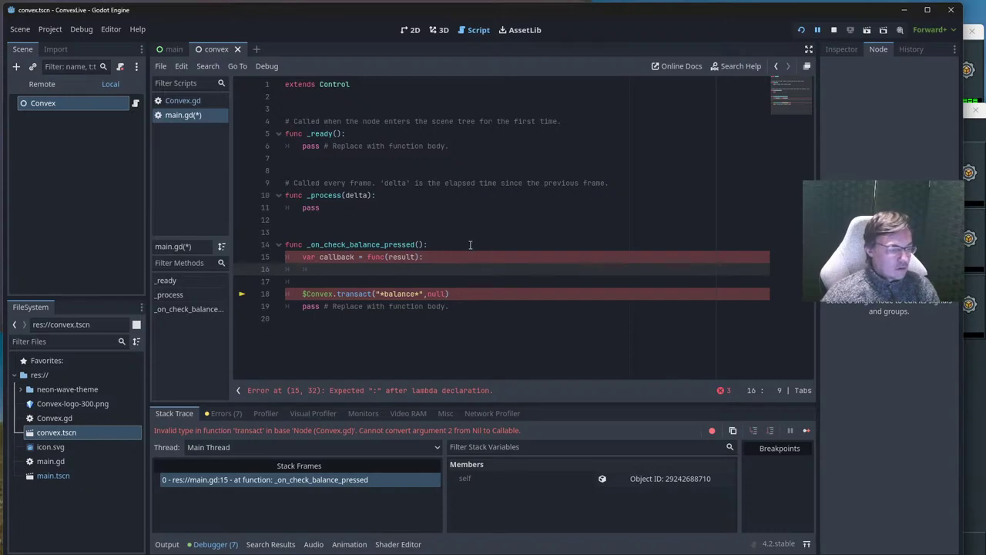
Replace null with callback in the $Convex.transact("*balance*", ...) call.
double_click(436, 294)
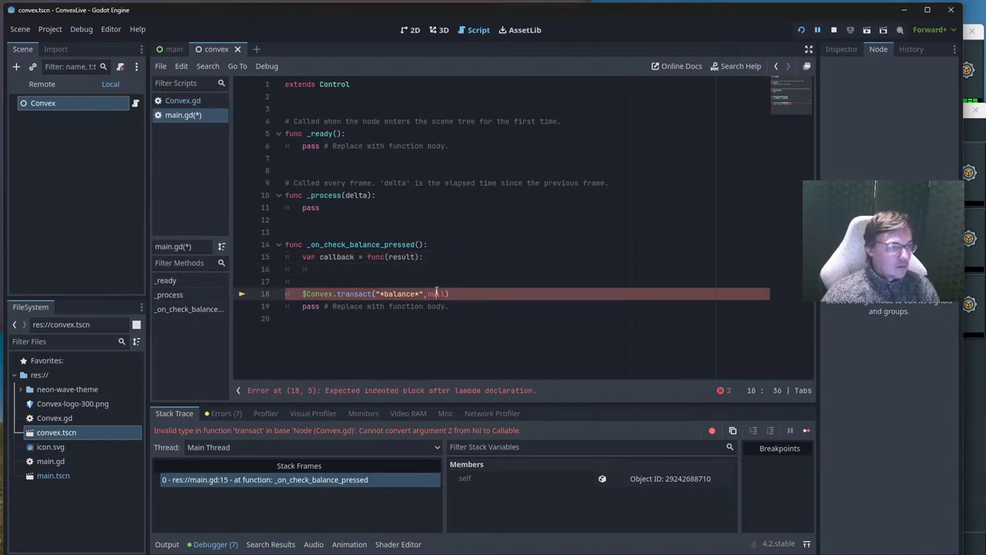
type("c")
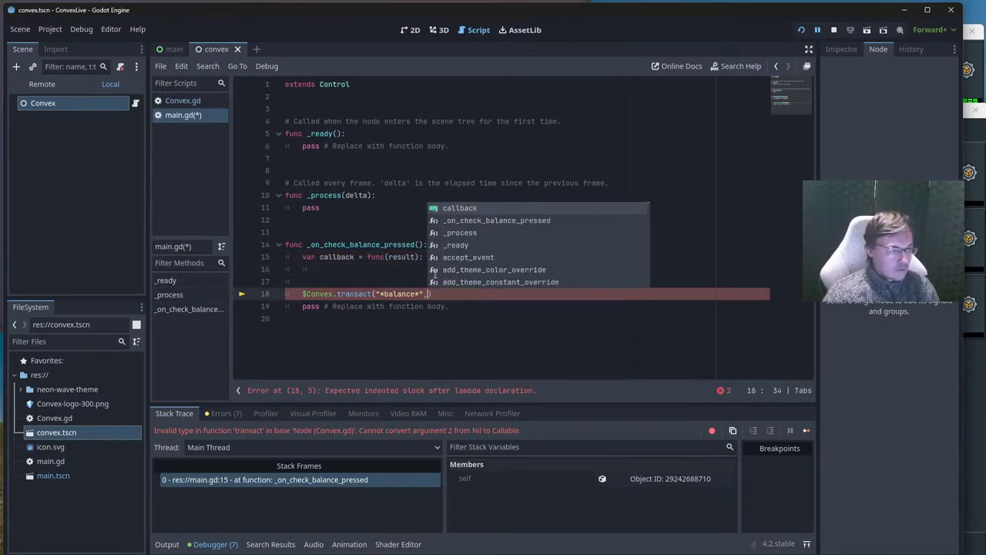
type("allback")
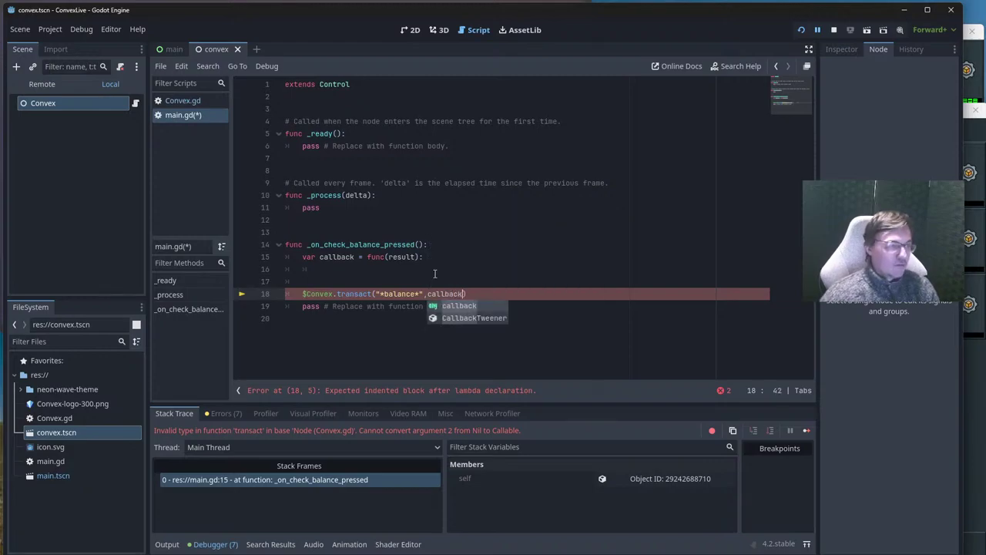
left_click(443, 269)
left_click(507, 230)
left_click(494, 267)
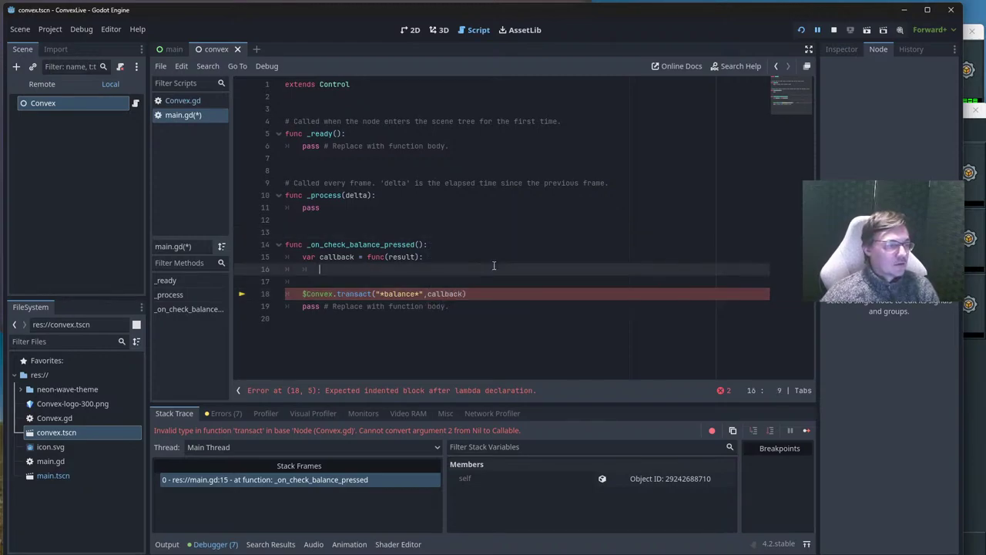
left_click(485, 292)
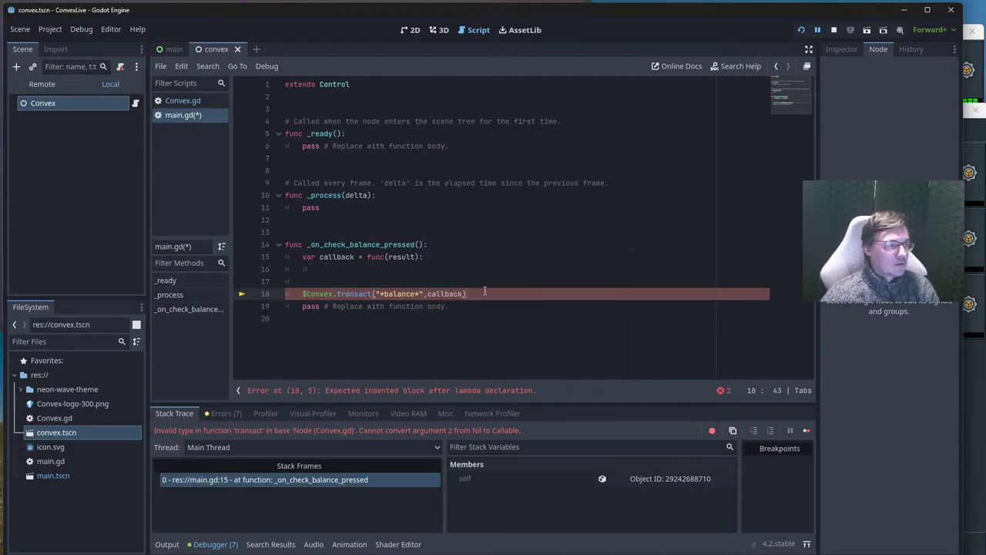
Put pass in the callback lambda's body and stop the stalled debug session.
left_click(428, 256)
left_click(393, 271)
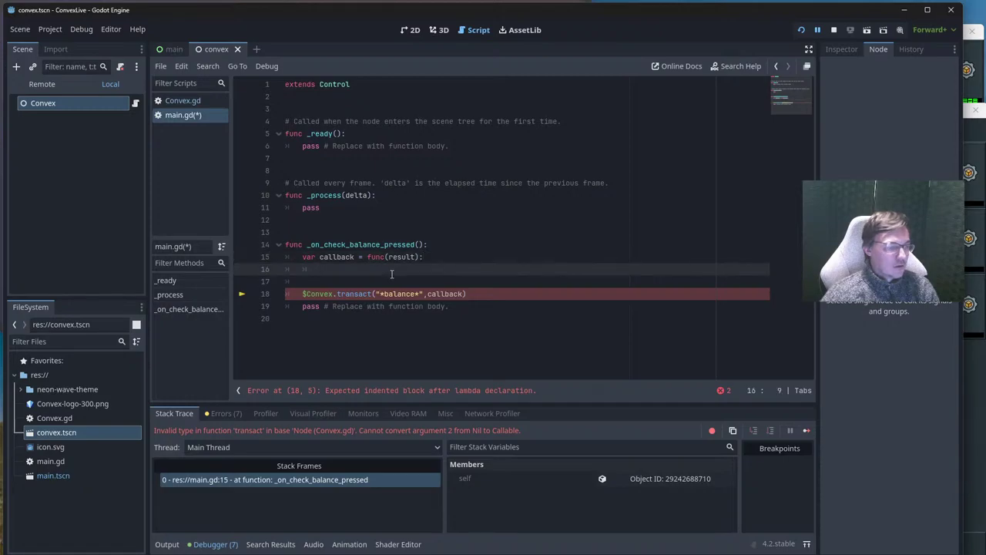
type("pass")
left_click(499, 243)
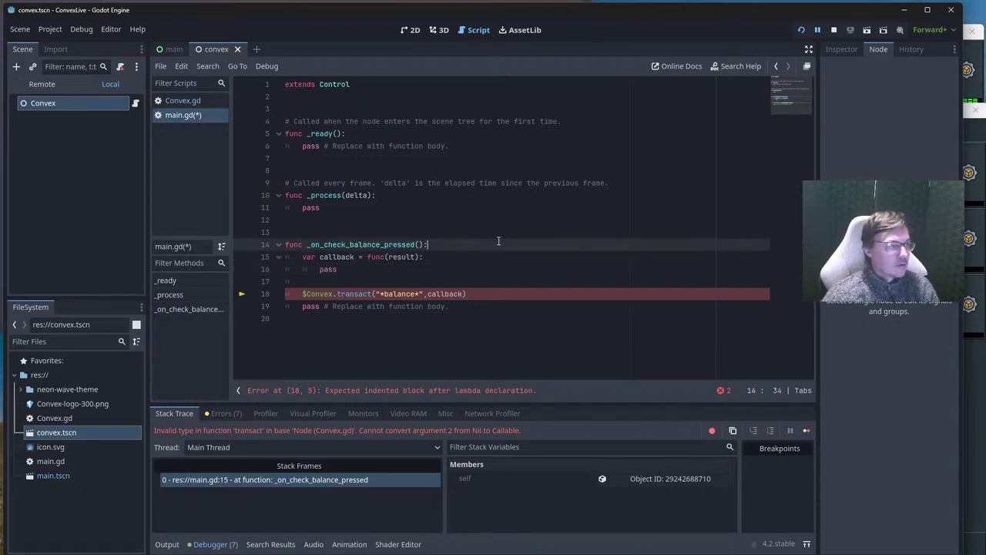
left_click(485, 280)
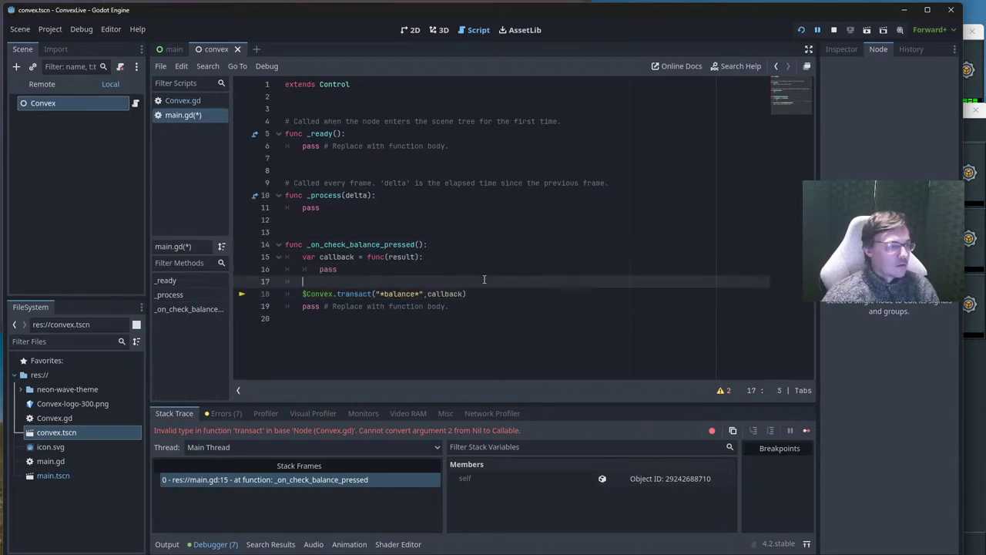
left_click(835, 31)
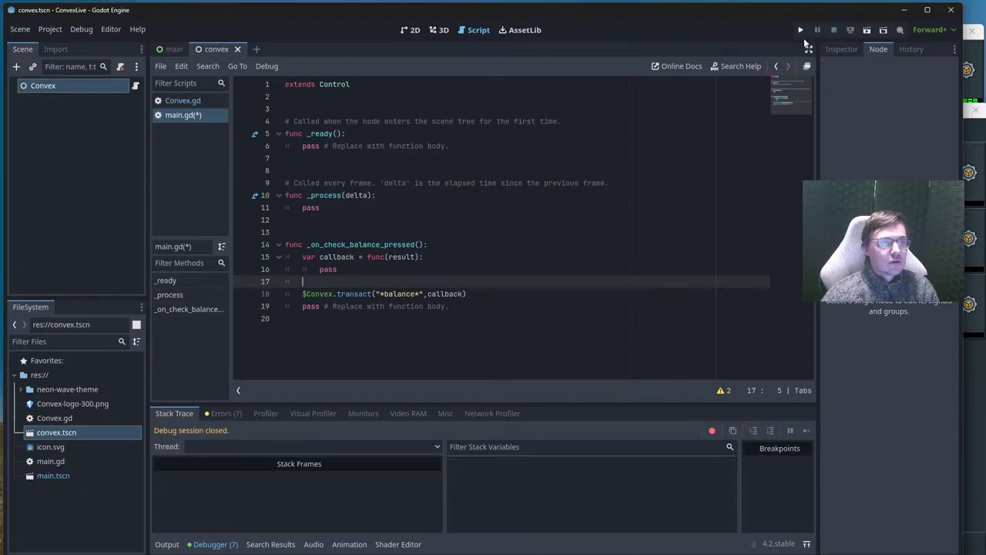
Run the game, check the balance, and inspect the JSON response value in the Output log.
left_click(802, 31)
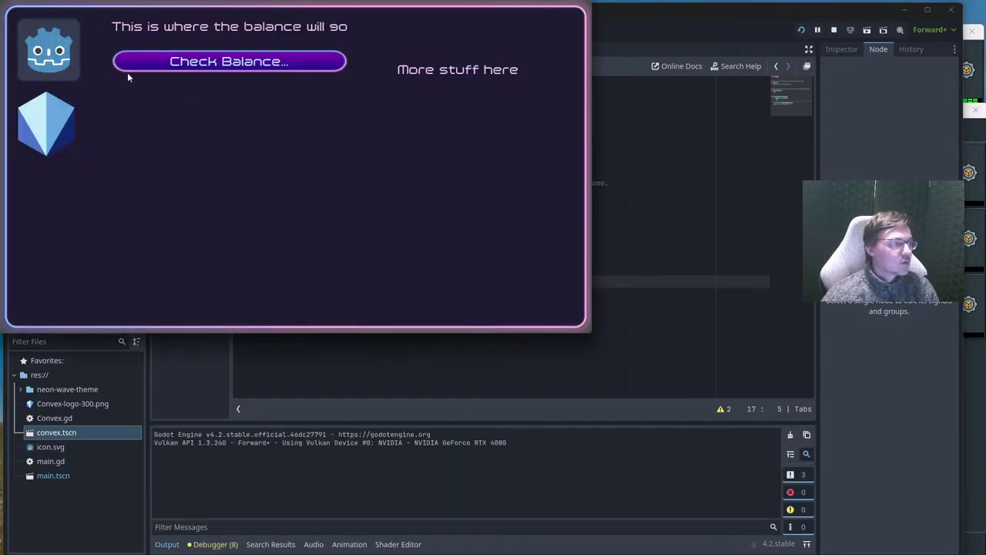
left_click(177, 66)
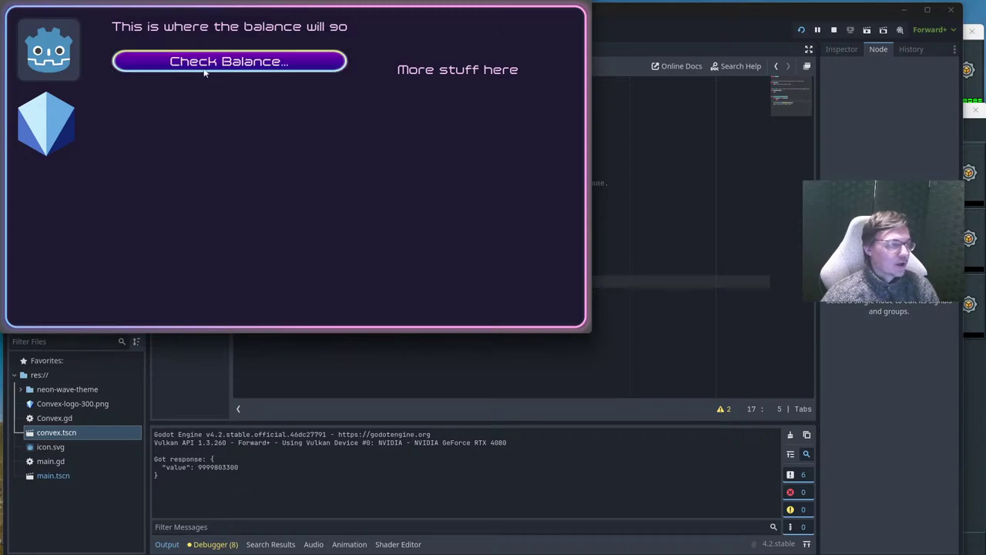
left_click(152, 462)
double_click(171, 467)
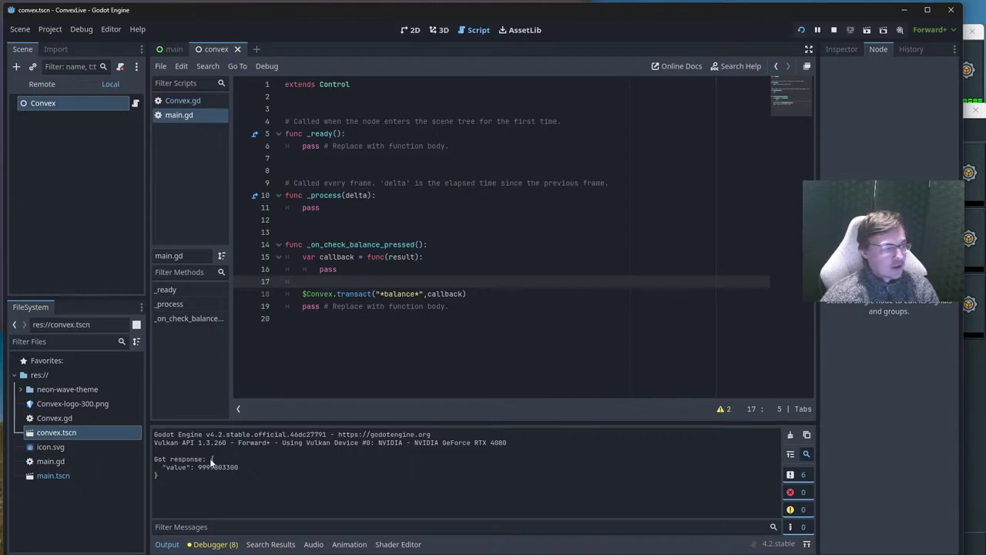
left_click_drag(210, 459, 222, 475)
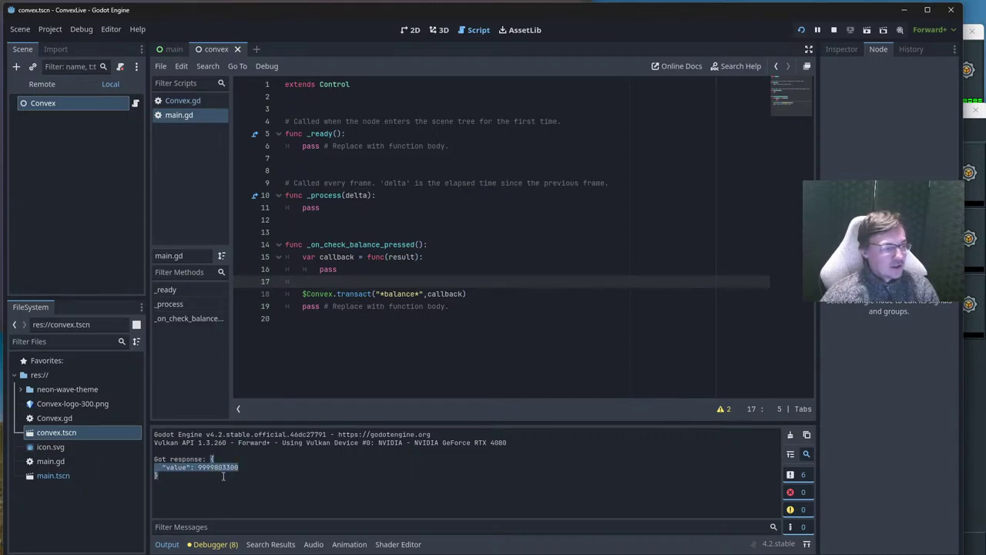
left_click(213, 461)
double_click(169, 465)
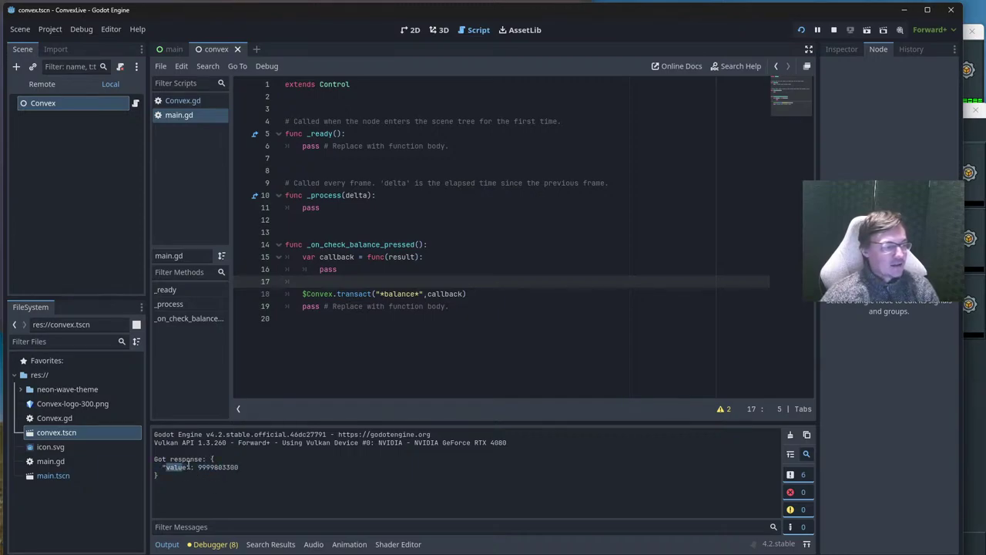
left_click(203, 467)
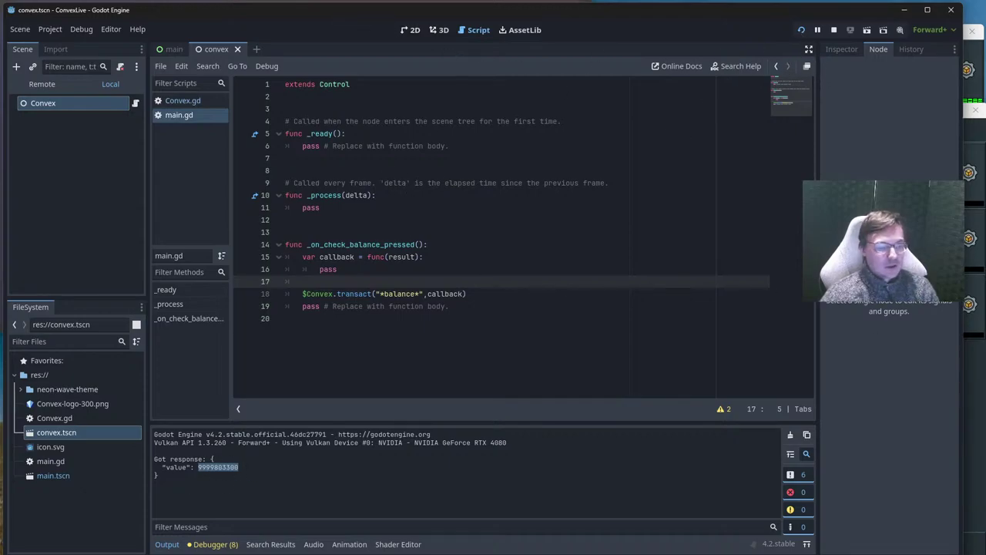
key("F5")
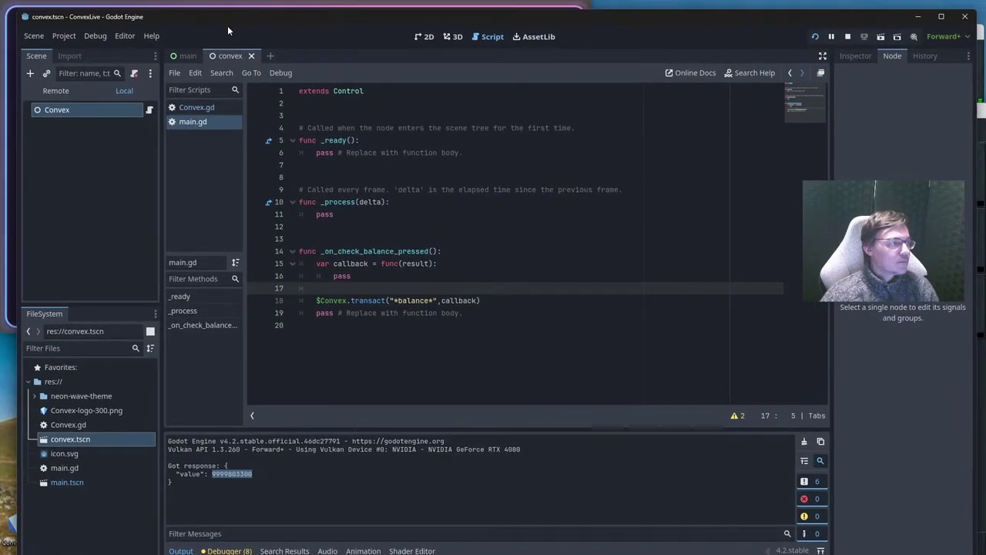
left_click(194, 63)
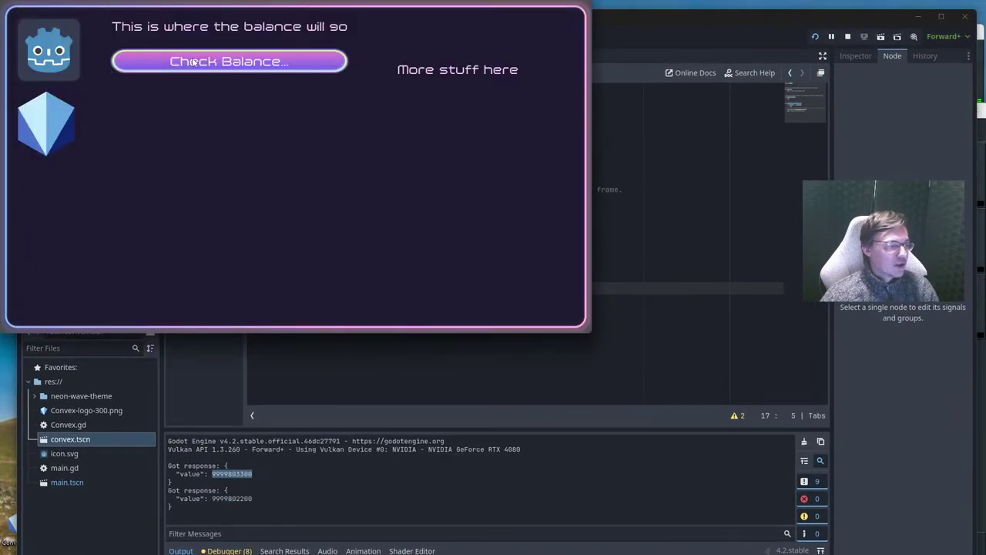
left_click(198, 68)
left_click(198, 70)
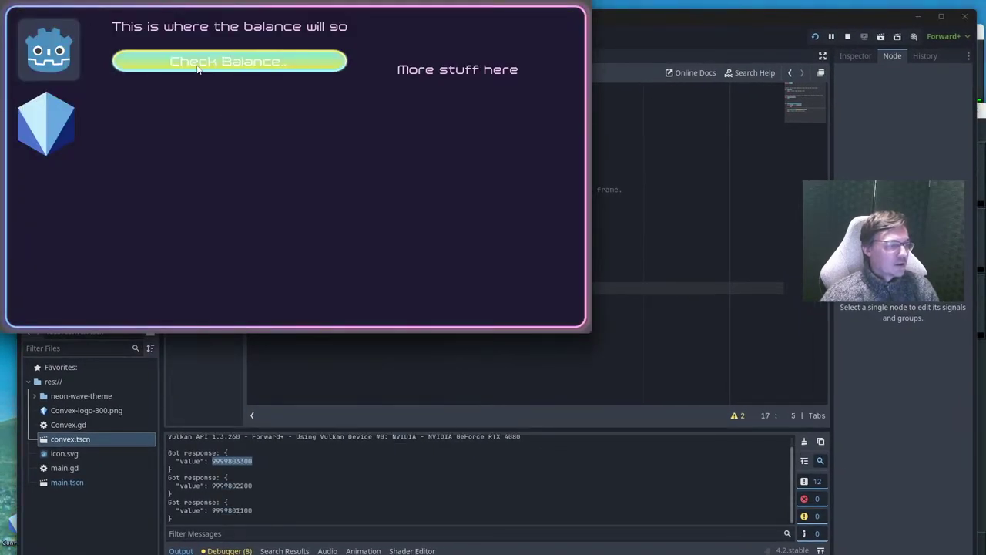
left_click(198, 69)
left_click(199, 71)
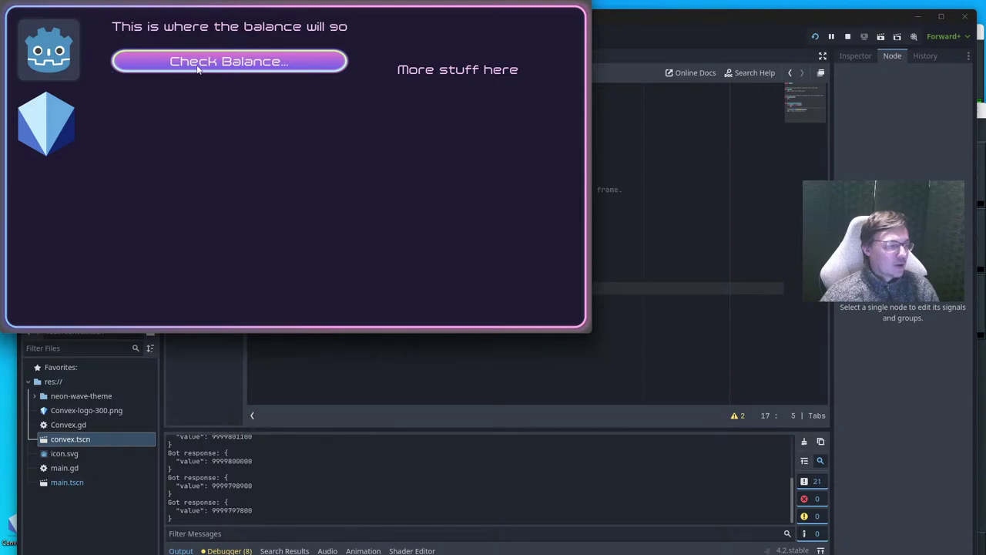
left_click(199, 73)
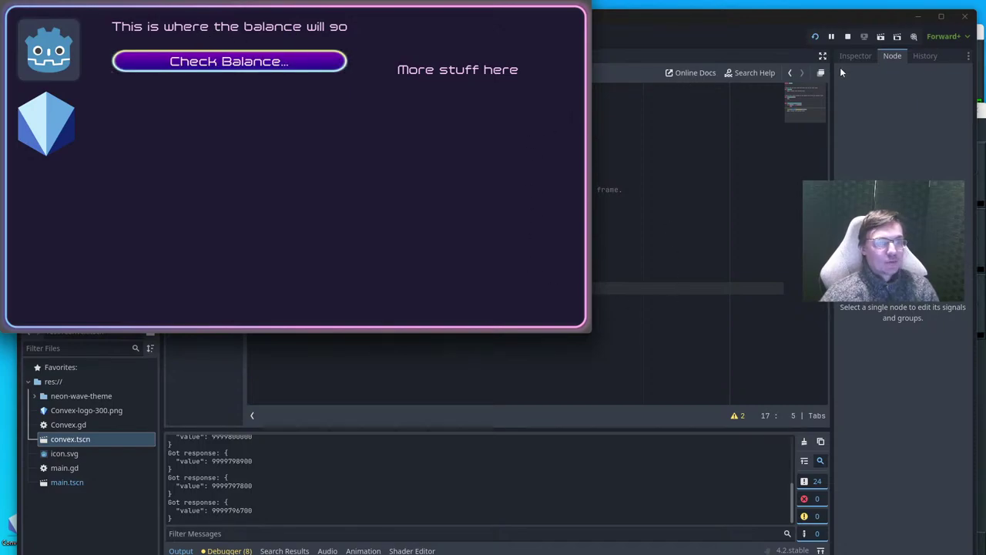
left_click(848, 36)
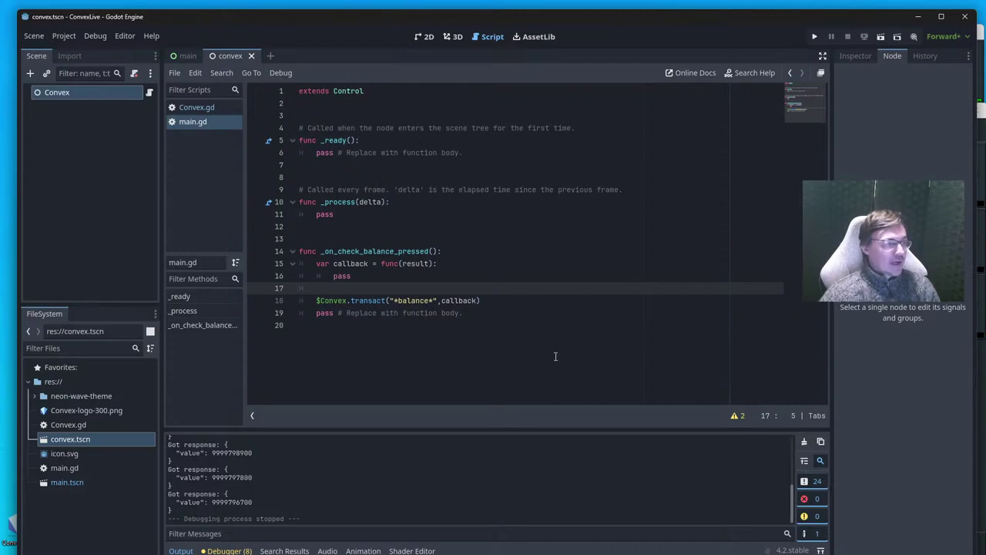
Add var bal = result.value inside main.gd's callback, correcting the wrong autocomplete.
left_click(185, 57)
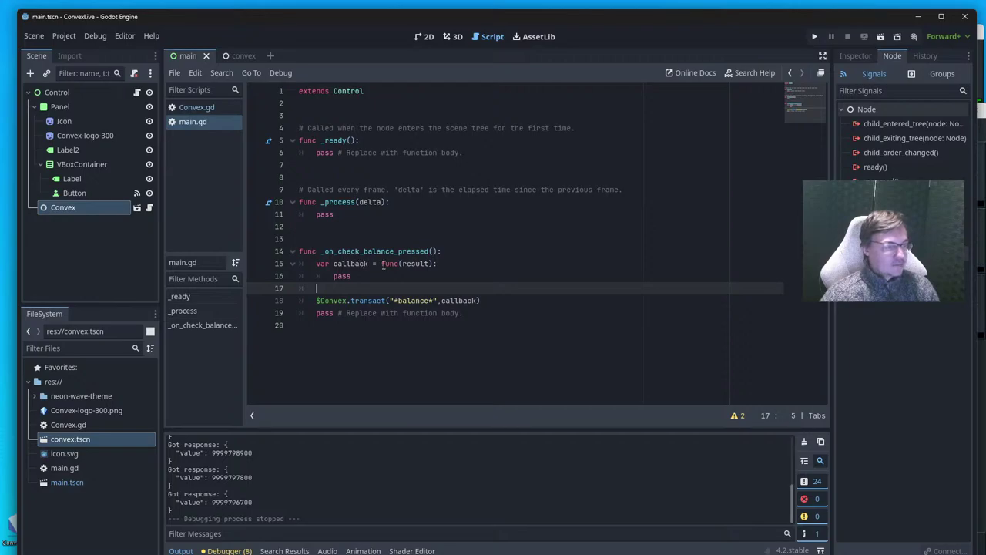
left_click(454, 263)
key("Return")
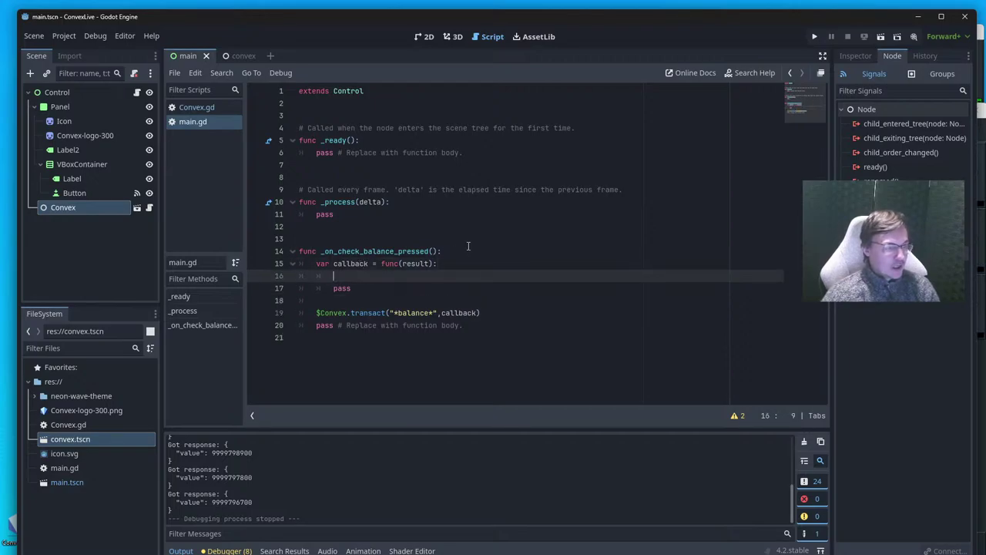
type("var ")
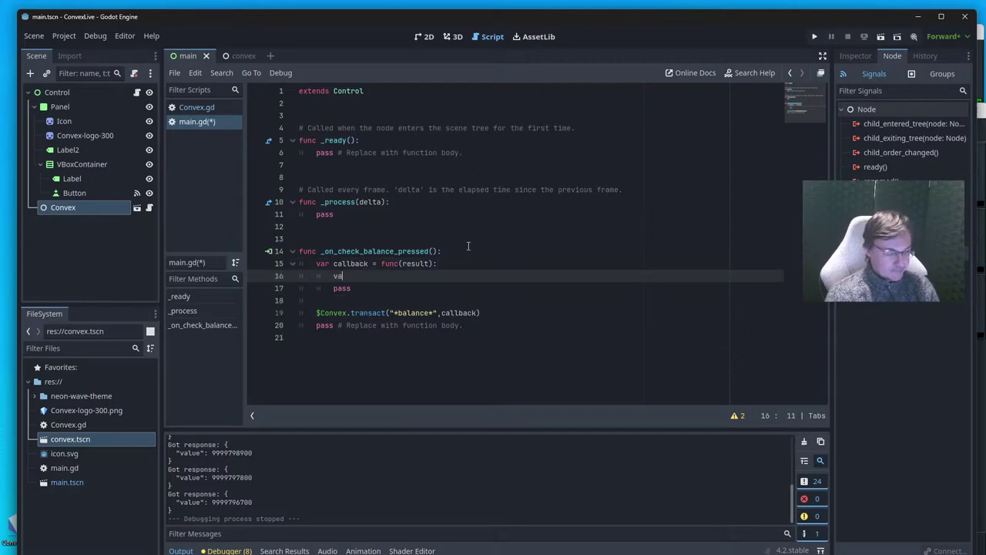
type("bal")
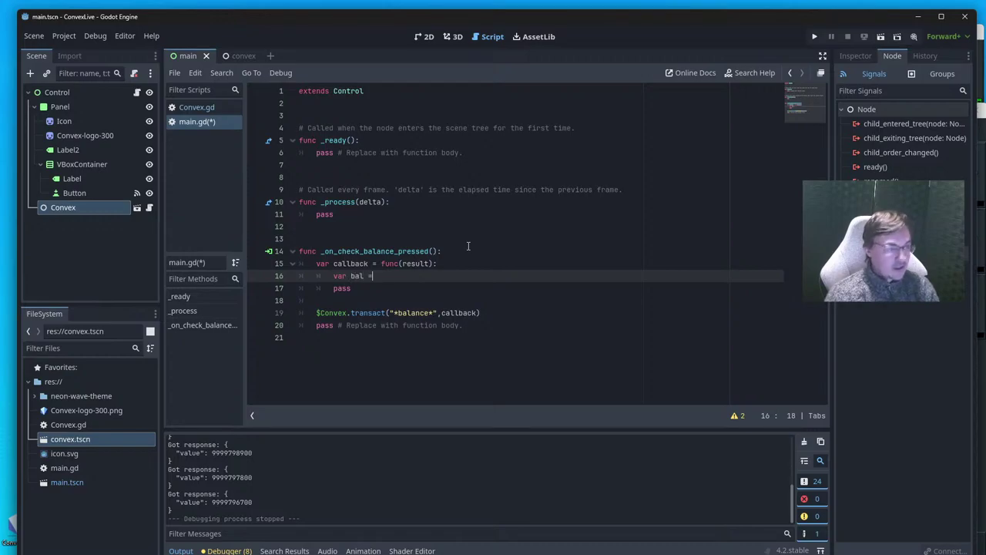
type(" = result.")
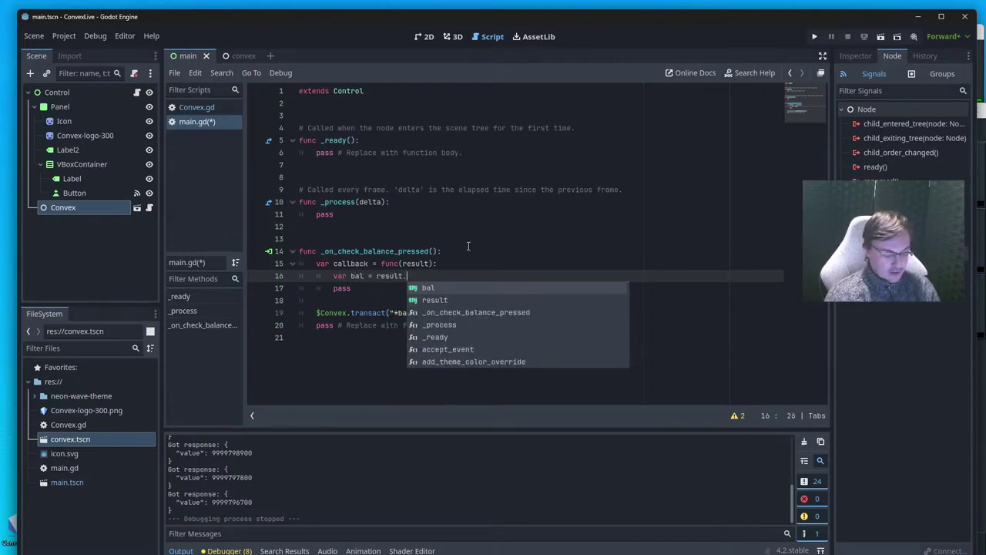
type("value")
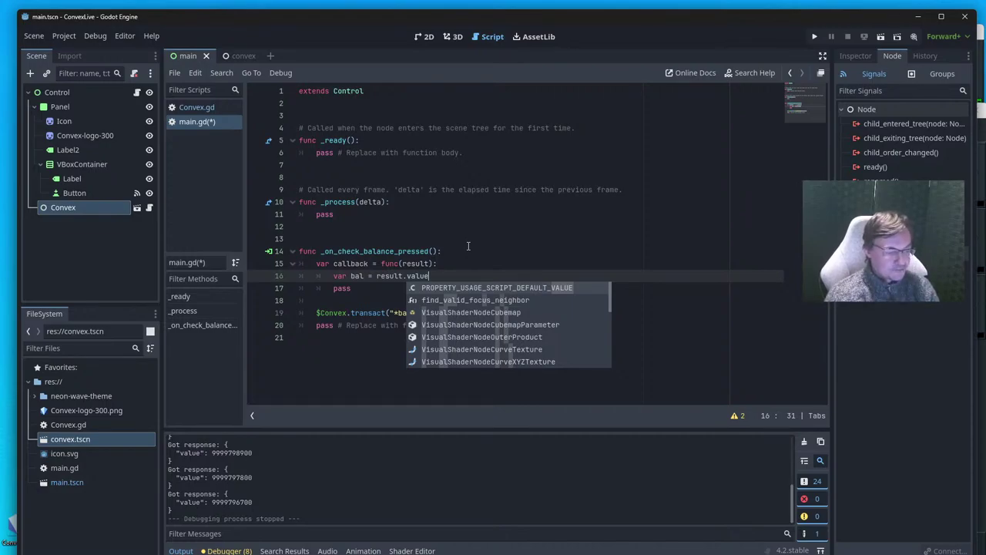
key("Return")
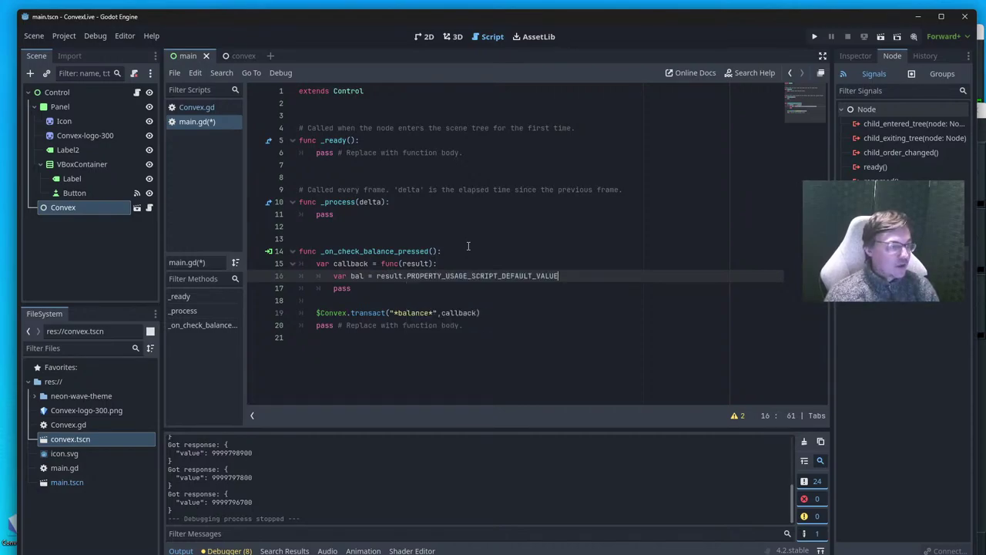
key("BackSpace")
key("BackSpace")
key("BackSpace")
key("BackSpace")
key("BackSpace")
key("BackSpace")
key("BackSpace")
key("BackSpace")
key("BackSpace")
key("BackSpace")
key("BackSpace")
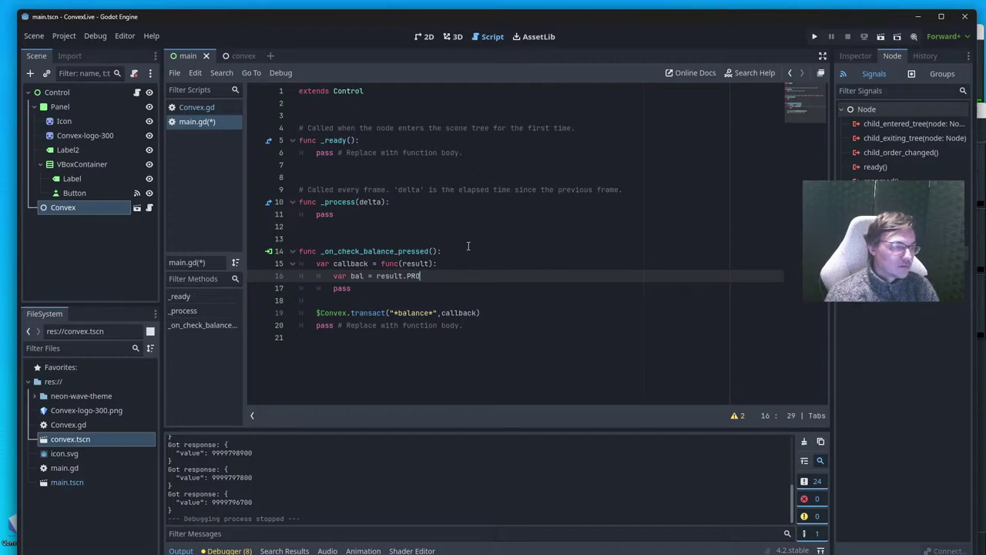
key("BackSpace")
key("BackSpace")
key("BackSpace")
type("value")
key("Return")
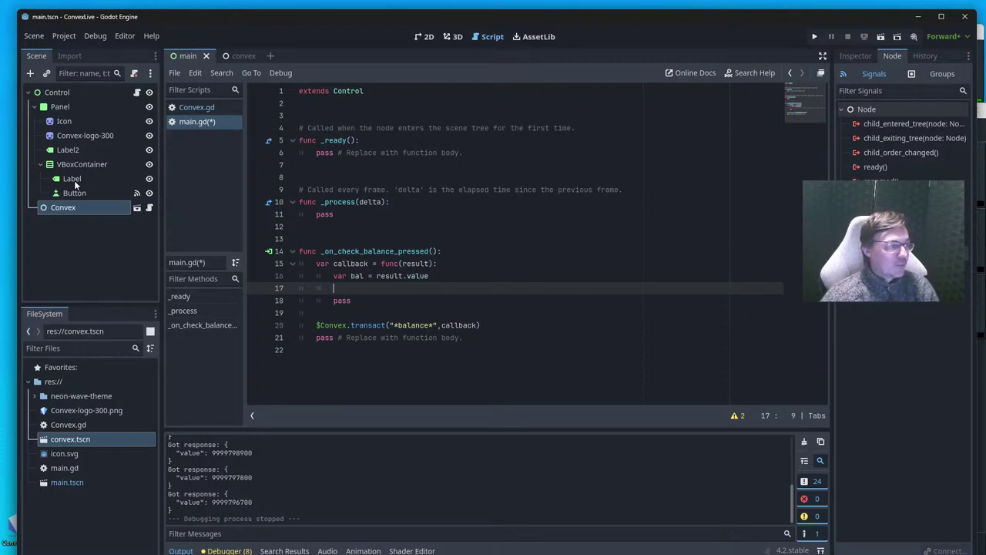
Set $Panel/VBoxContainer/Label.text = "Balance: "+bal on line 17 and save main.gd.
left_click_drag(75, 184, 338, 275)
left_click_drag(356, 291, 354, 290)
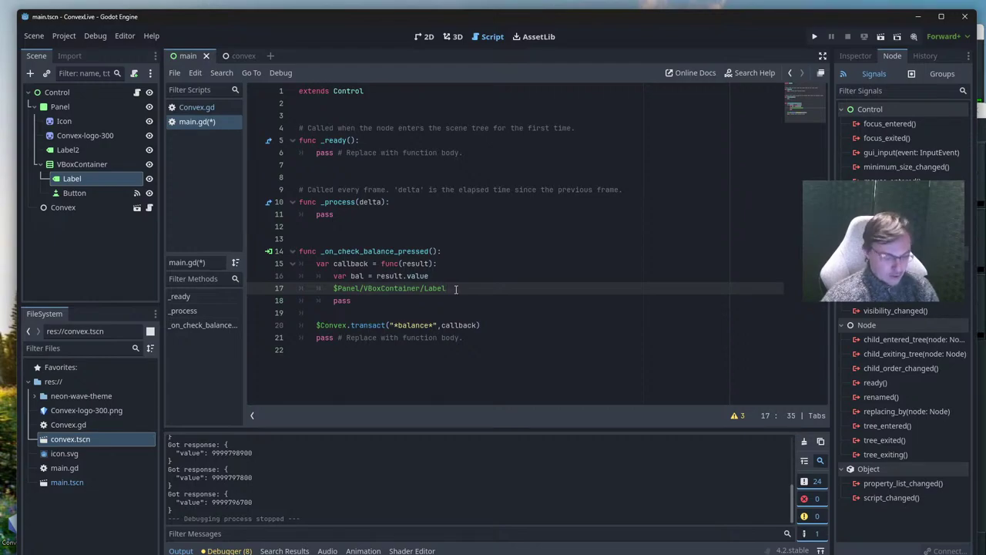
type(".te")
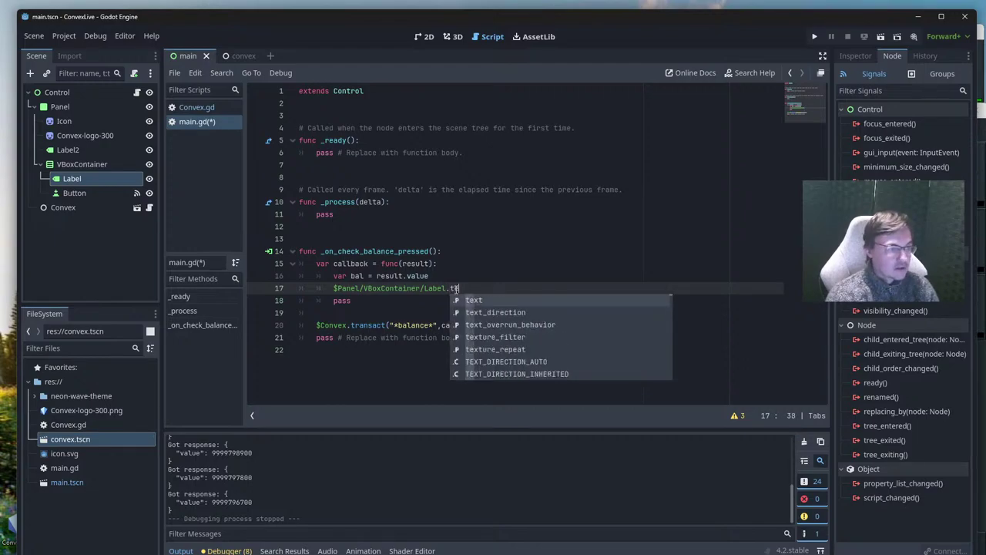
key("Return")
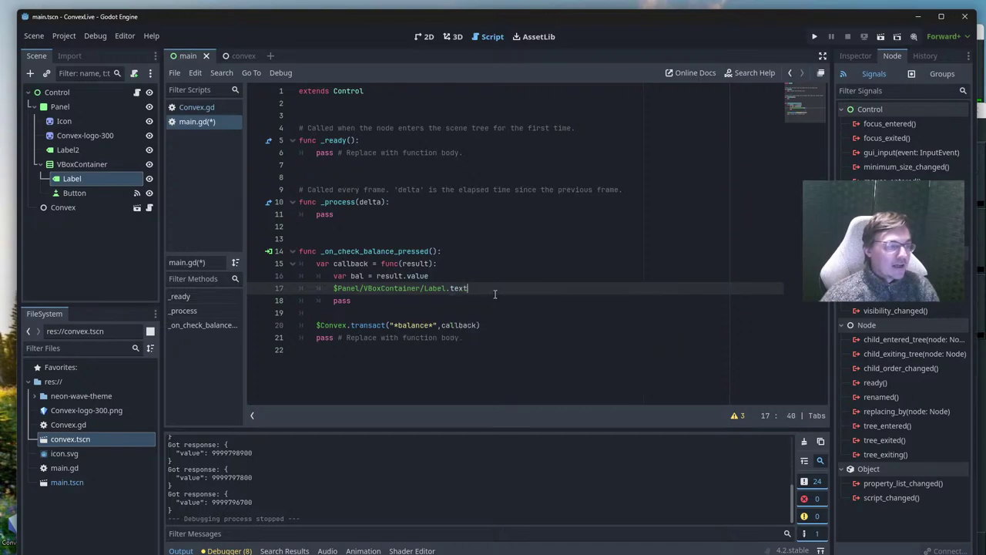
type("= \"")
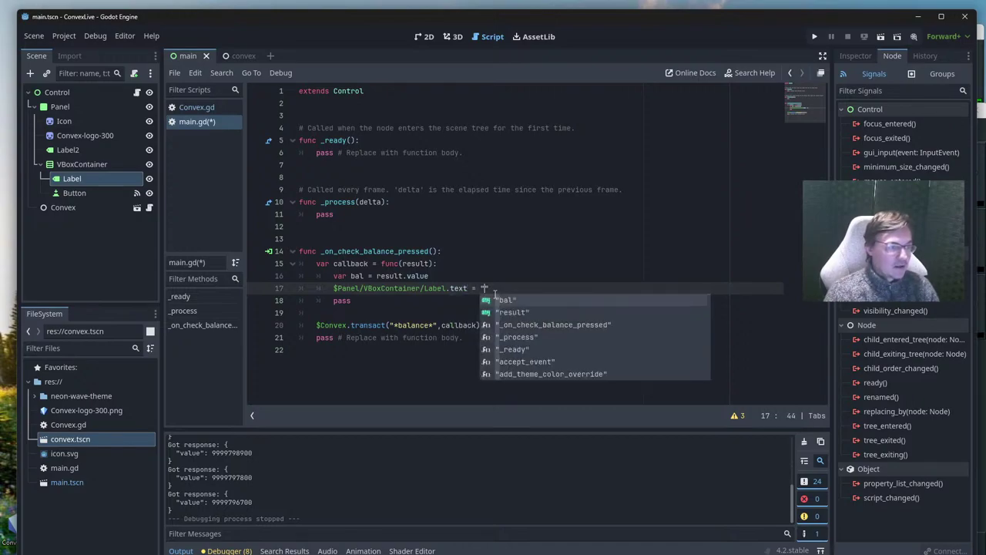
type("Balance")
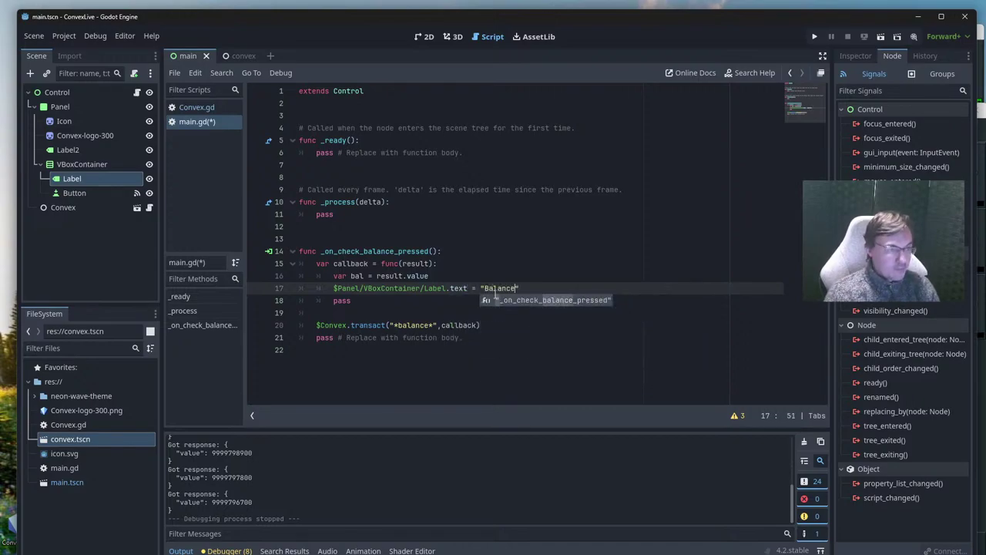
type(": \"+")
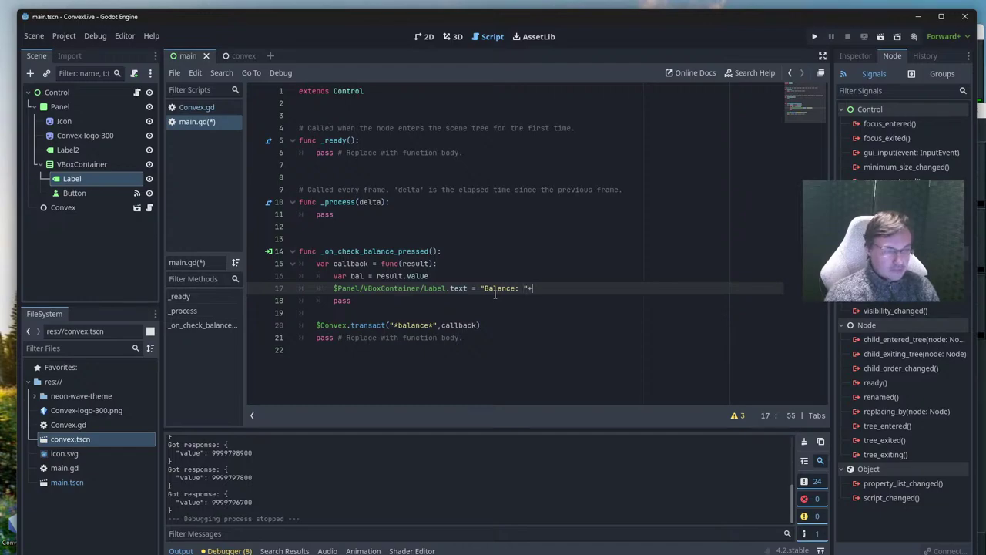
type("bal")
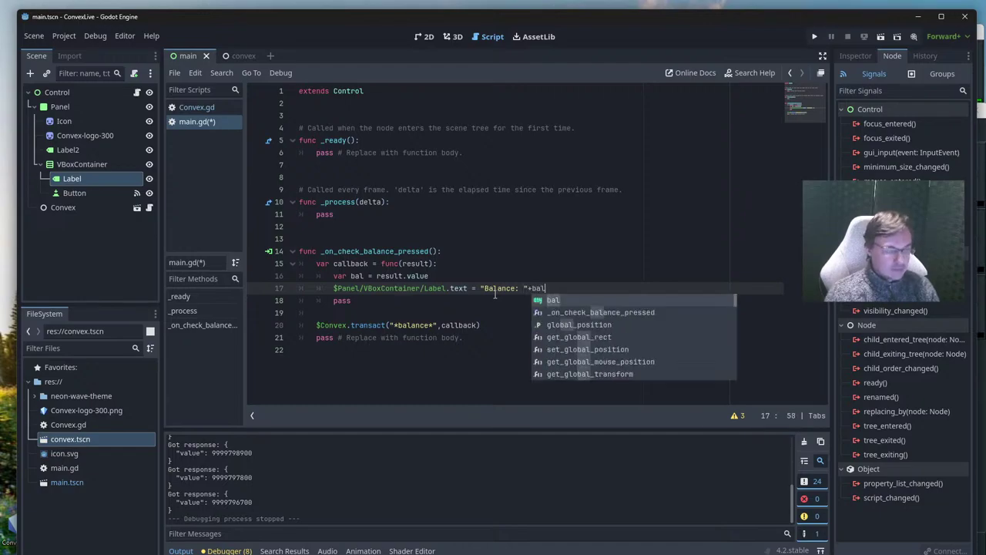
left_click(521, 272)
left_click(579, 287)
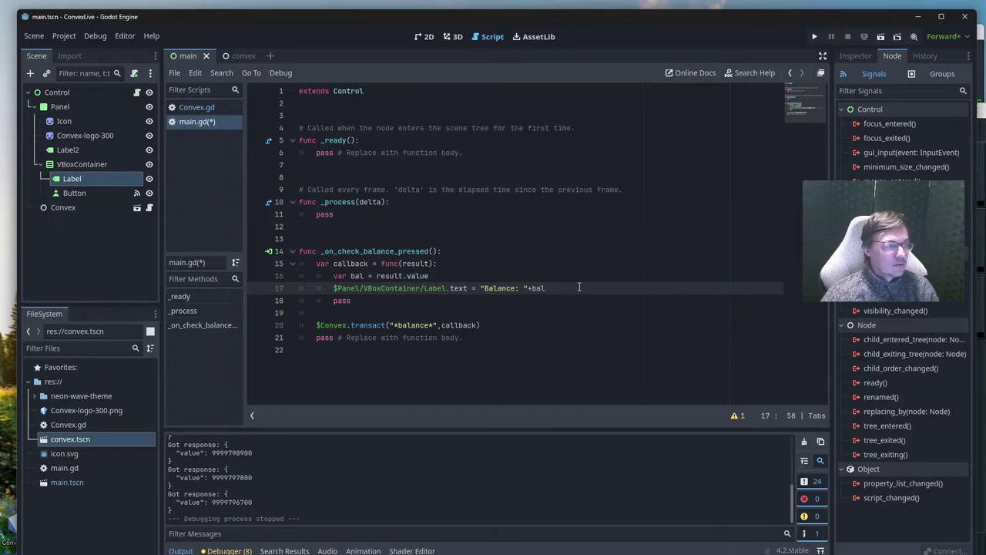
key("ctrl+s")
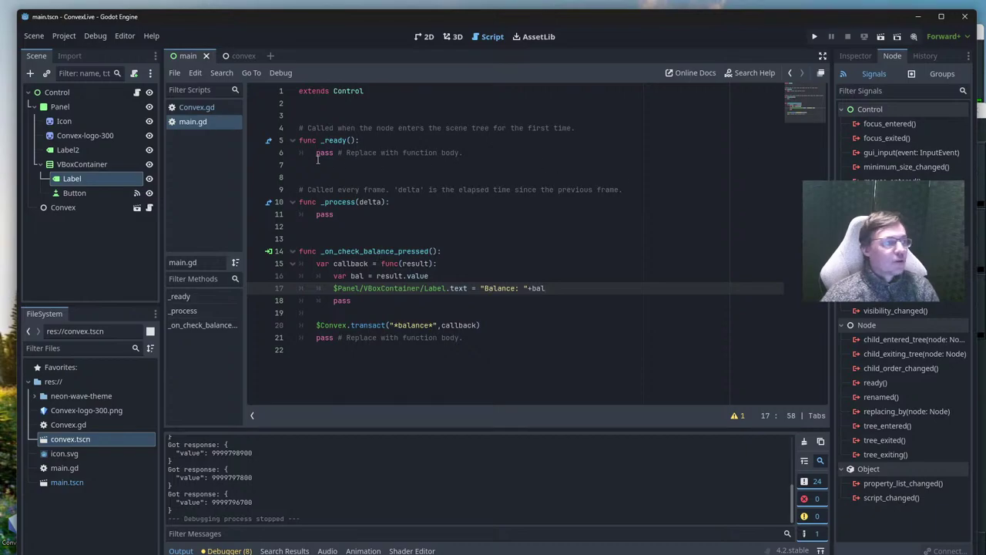
Open Convex.gd from the convex scene tab and find the response handler's print line.
left_click(243, 57)
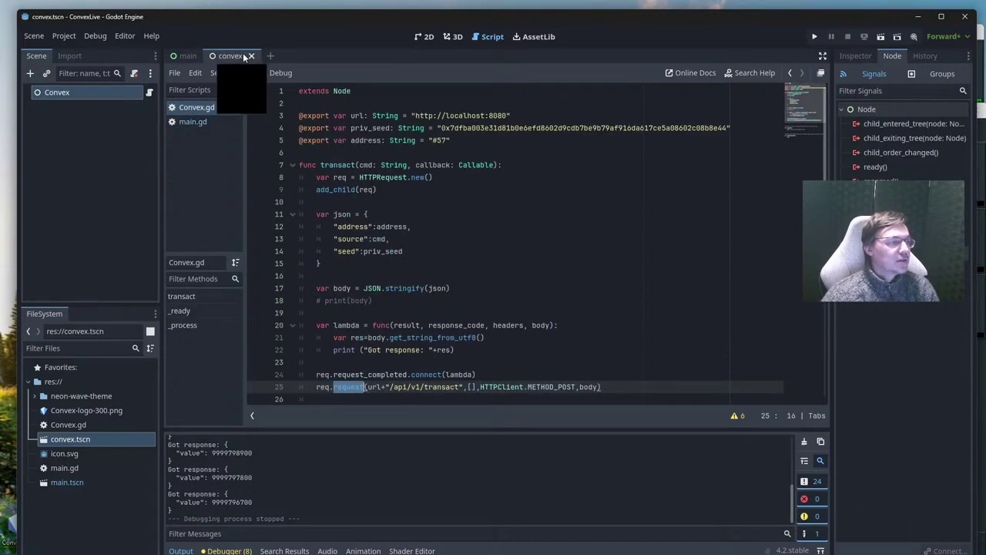
left_click(542, 300)
scroll(546, 307, "down", 1)
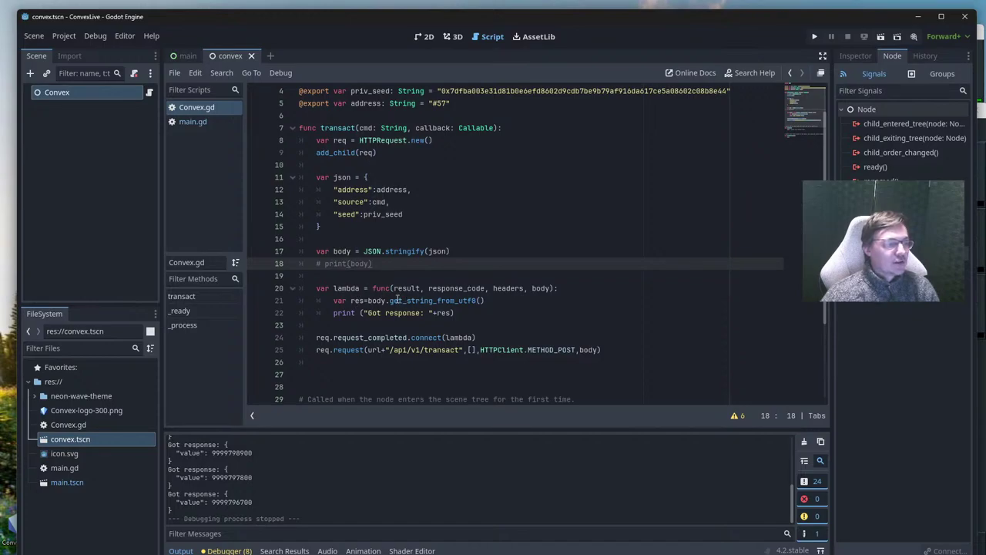
left_click(334, 313)
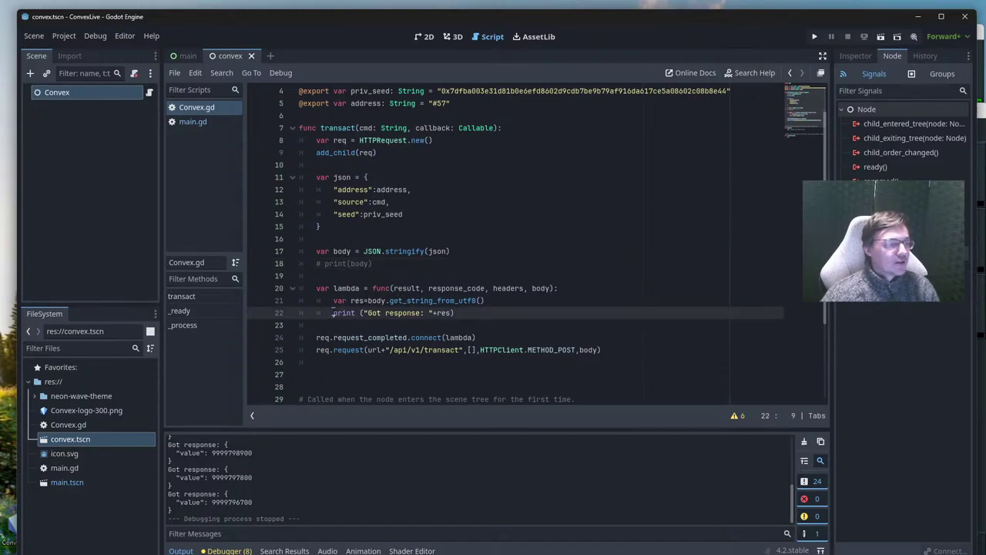
left_click_drag(457, 313, 334, 313)
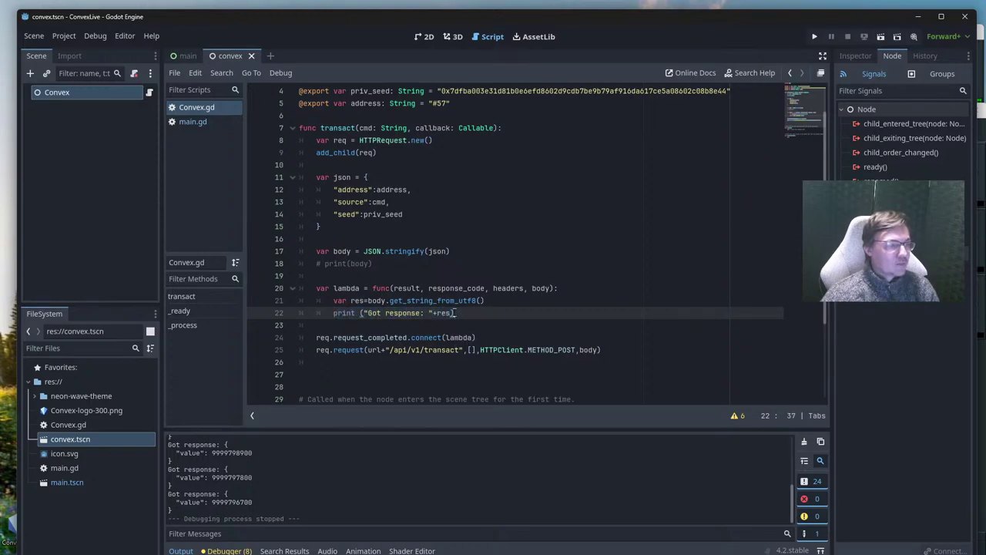
left_click(484, 300)
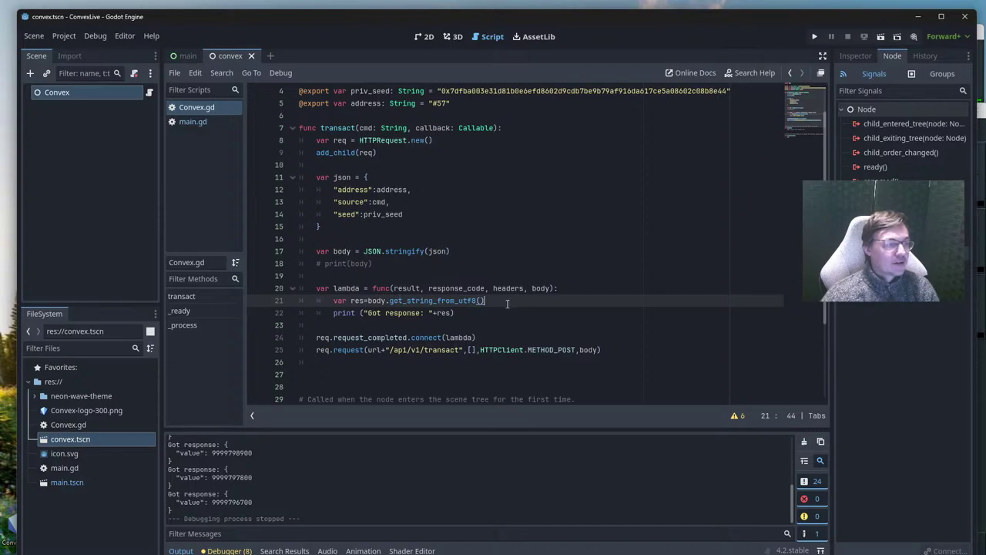
Add var js = JSON.parse_string(res) right after the res assignment.
key("Return")
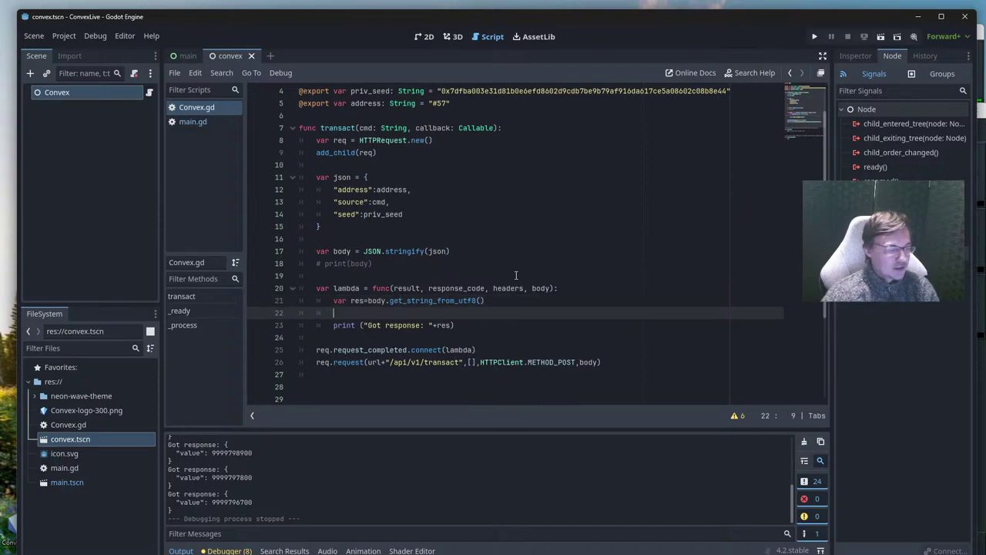
type("var ")
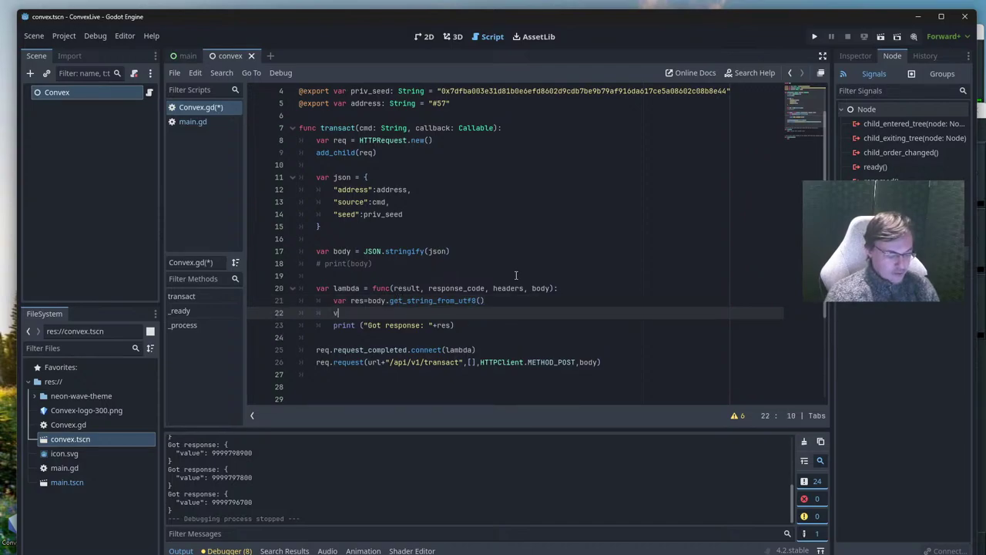
type("js")
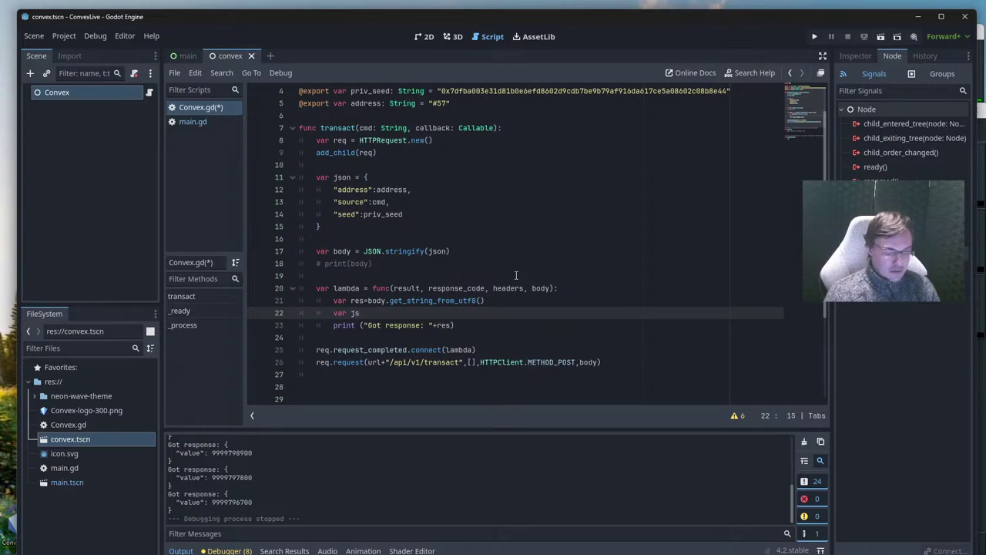
type(" = JSON")
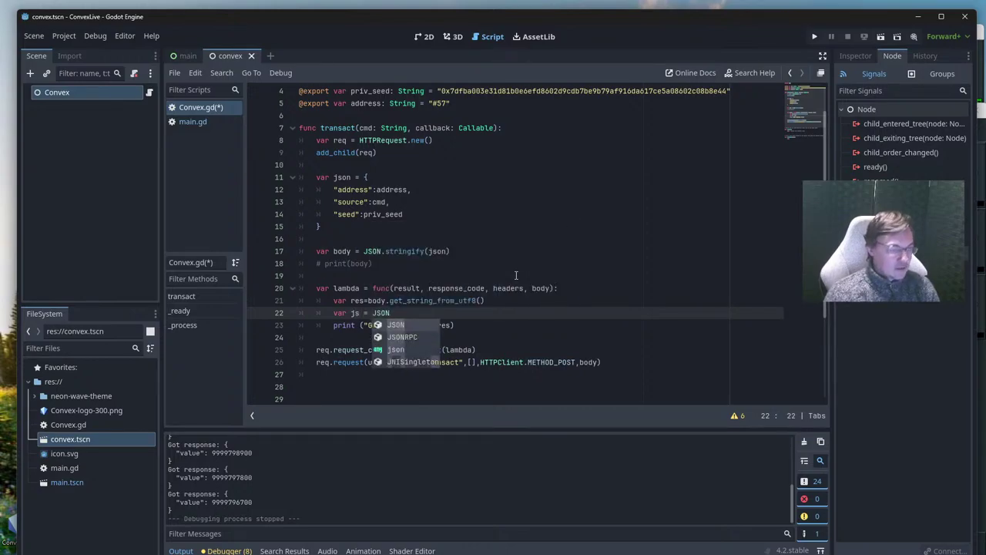
type(".")
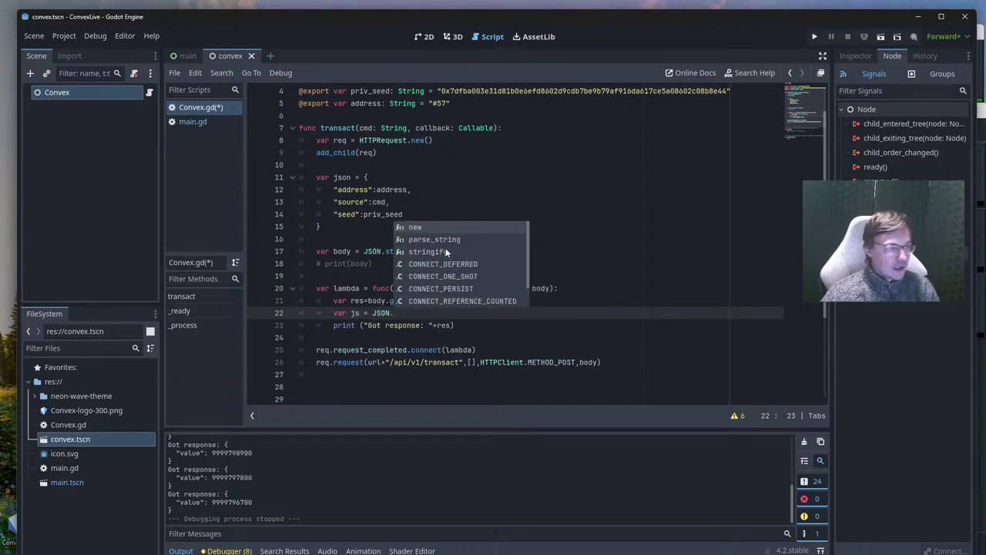
left_click(435, 240)
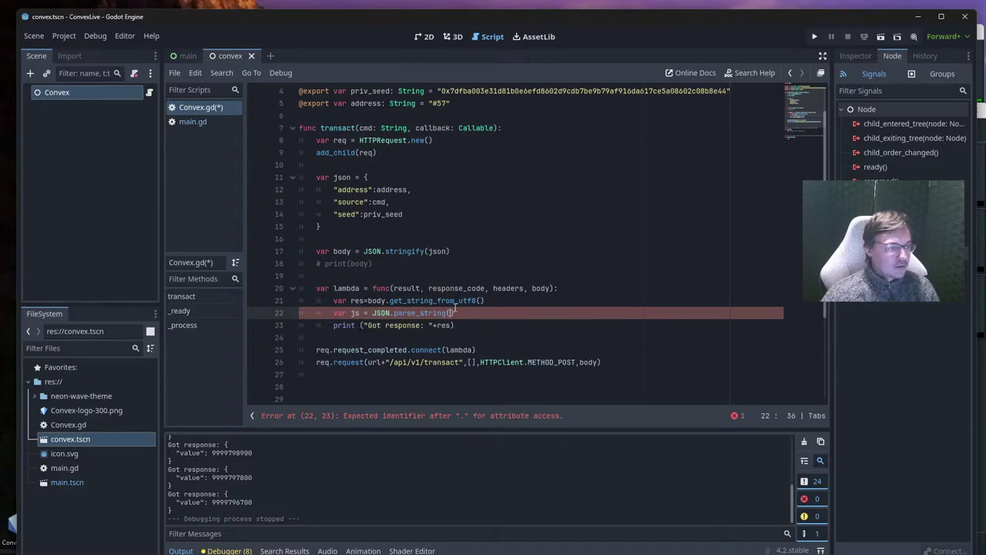
type("res)")
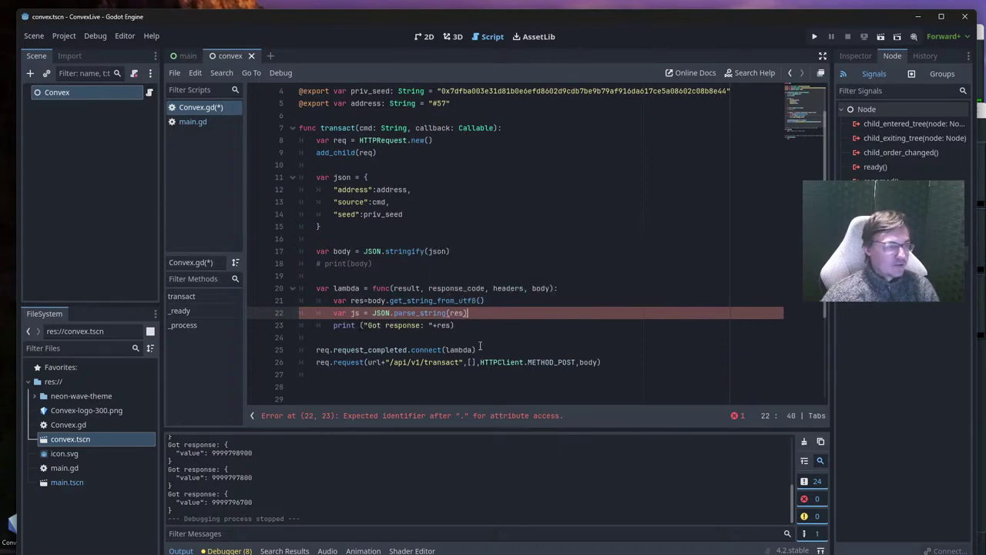
left_click(499, 299)
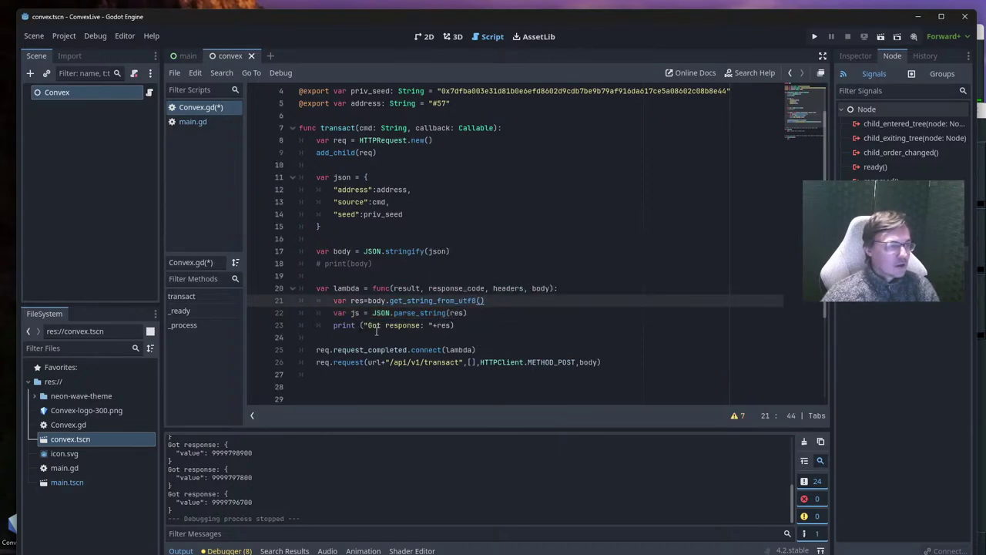
left_click_drag(335, 326, 460, 325)
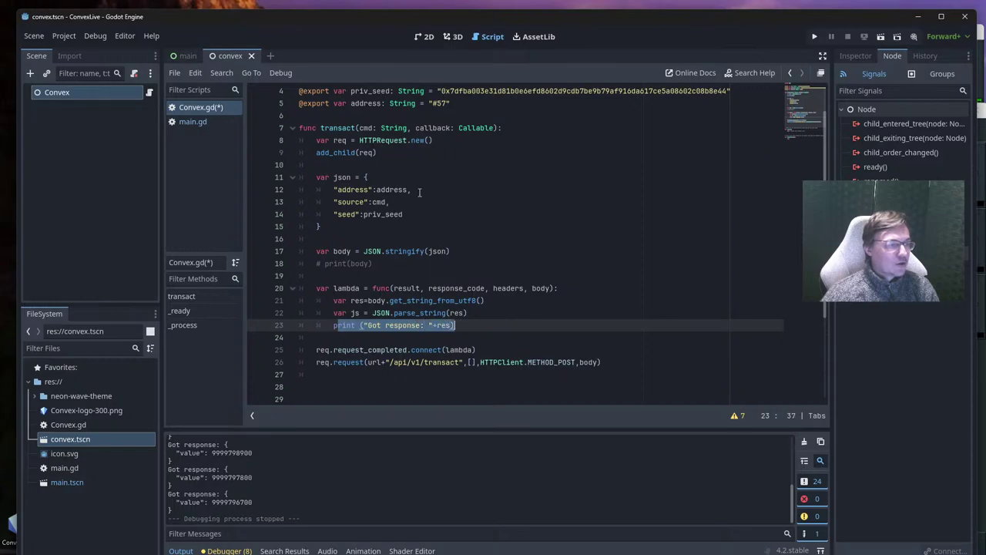
Replace the print on line 23 with callback.call(js), save Convex.gd, and reopen main.gd.
key("BackSpace")
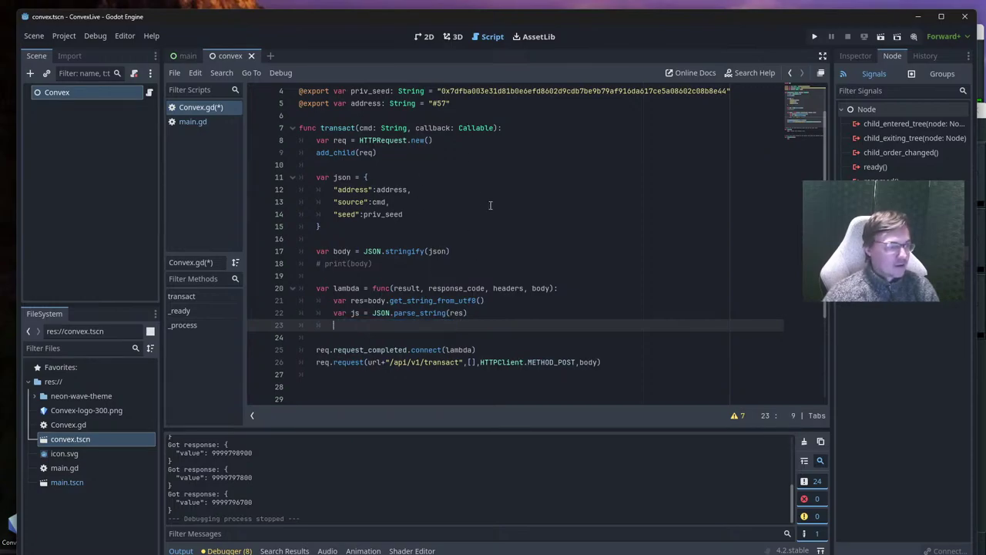
type("call")
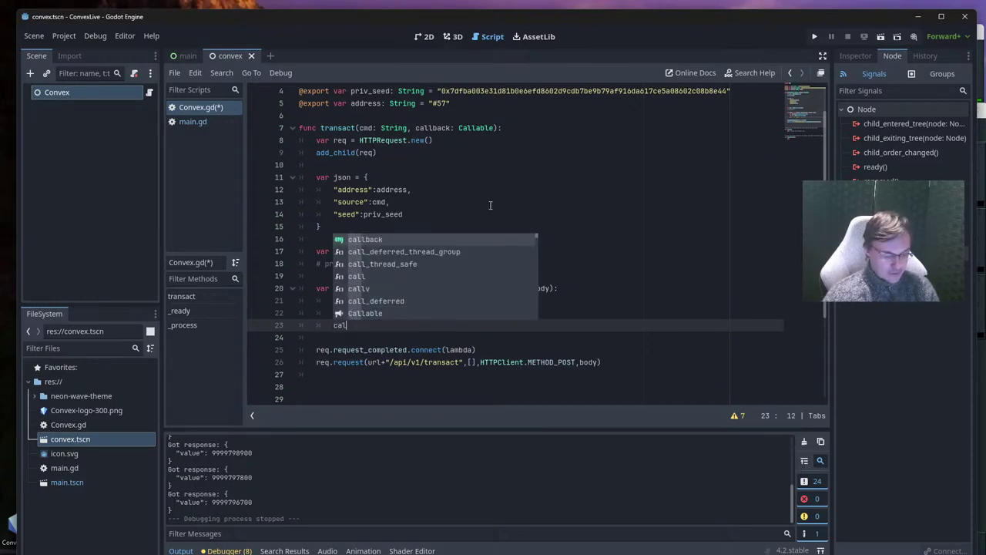
key("Return")
type(".")
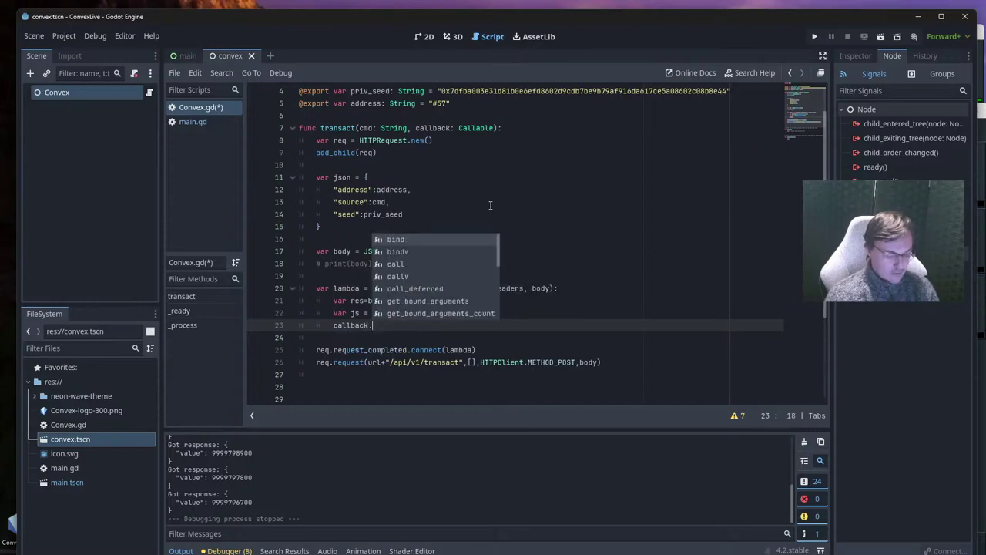
type("call")
key("Return")
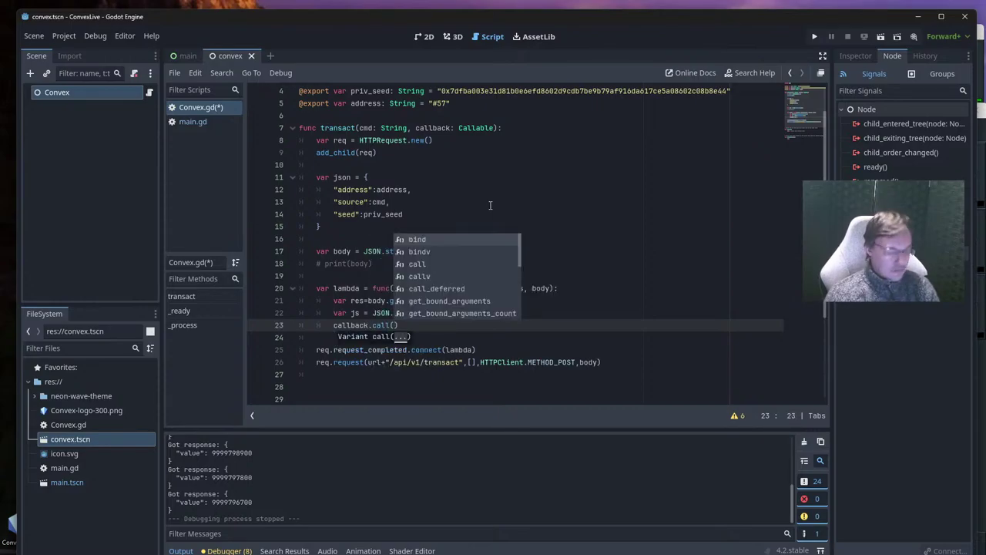
type("js)")
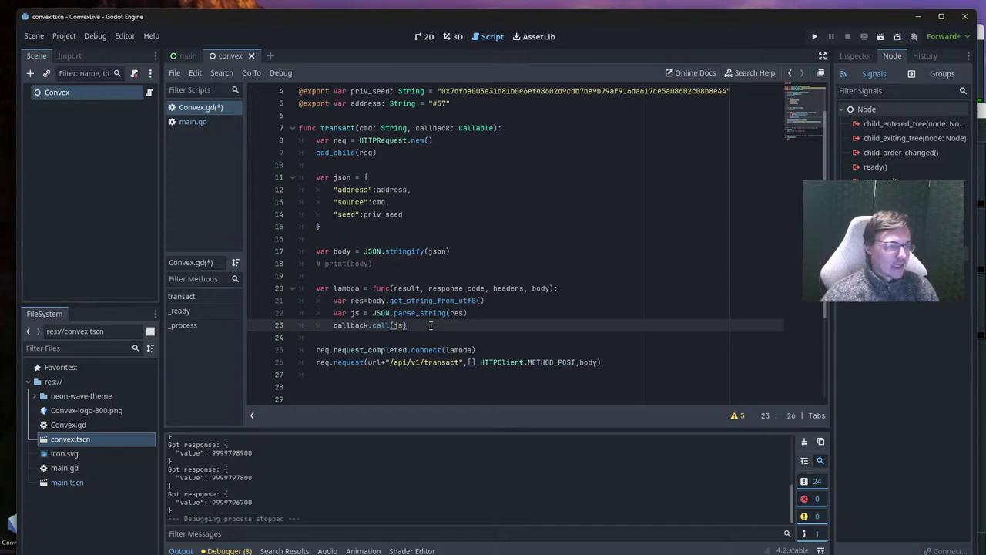
key("ctrl+s")
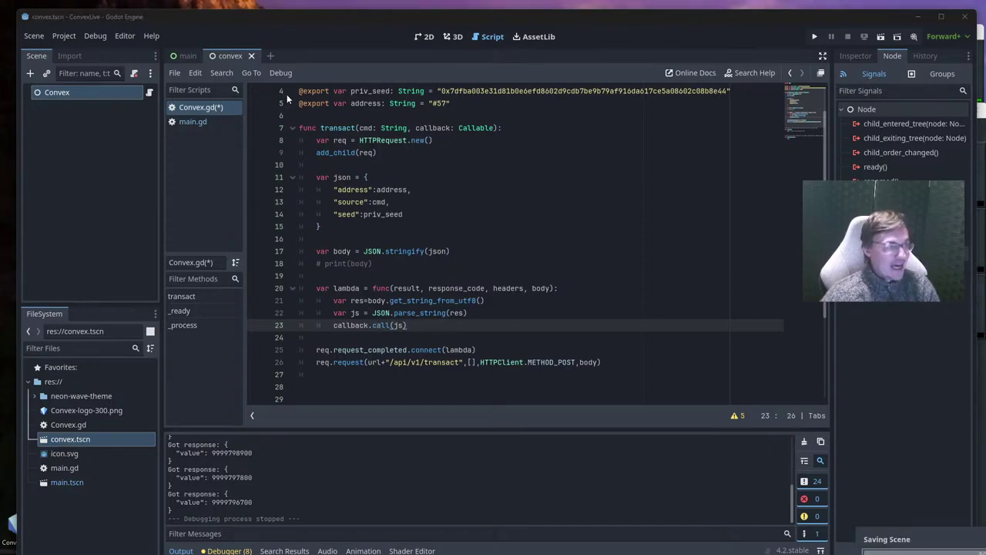
double_click(69, 468)
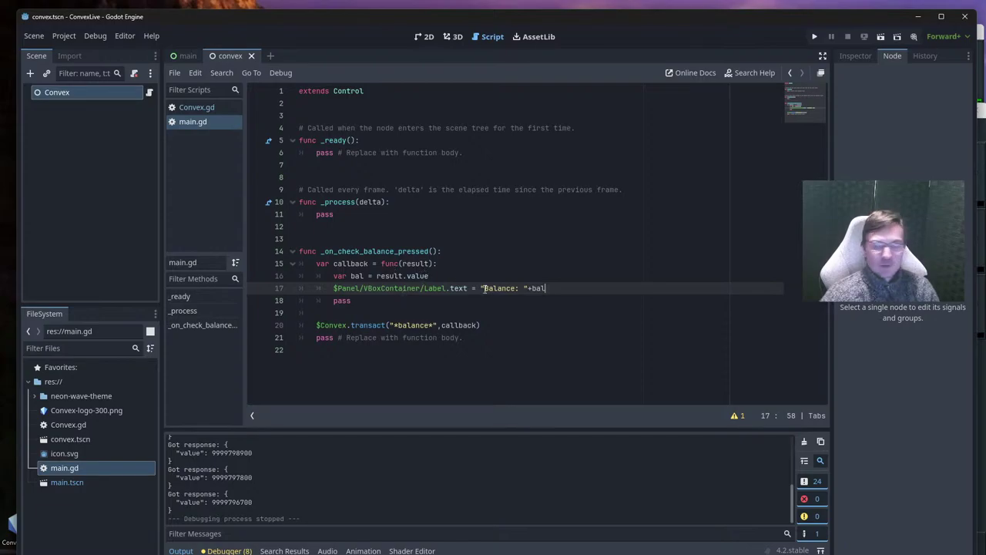
Run the game and press Check Balance, triggering the String-plus-float error at main.gd line 17.
left_click(814, 37)
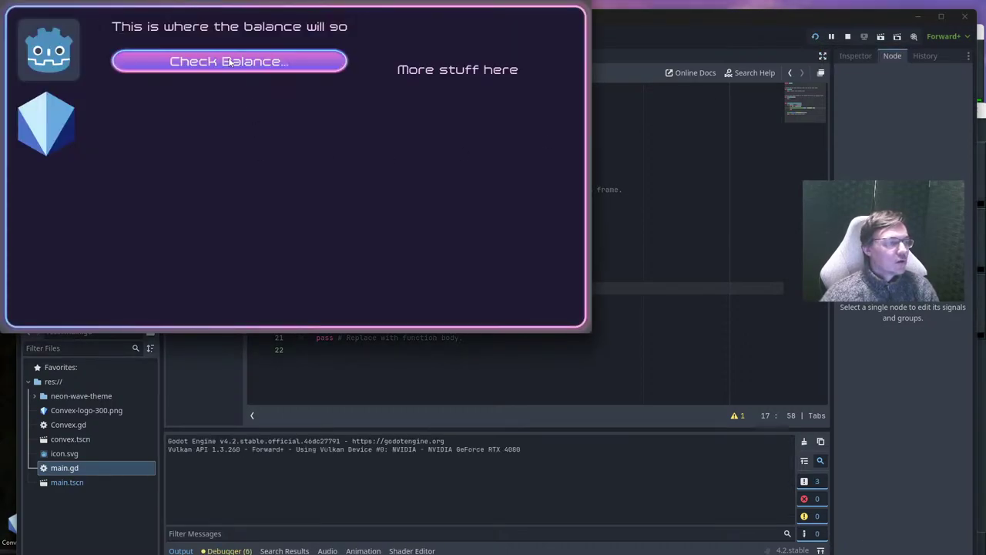
left_click(229, 64)
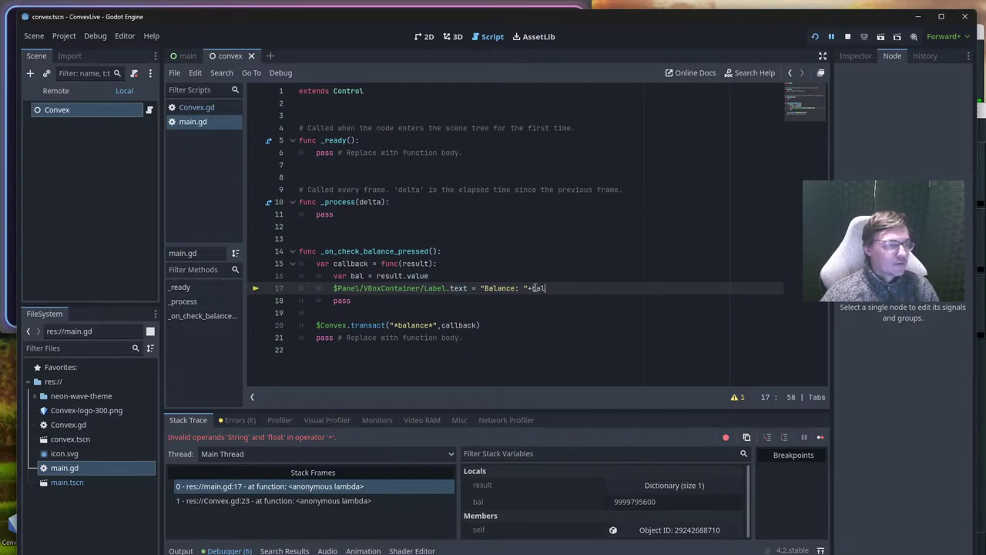
Wrap bal in str() on line 17 so it reads "Balance: "+str(bal).
type("str")
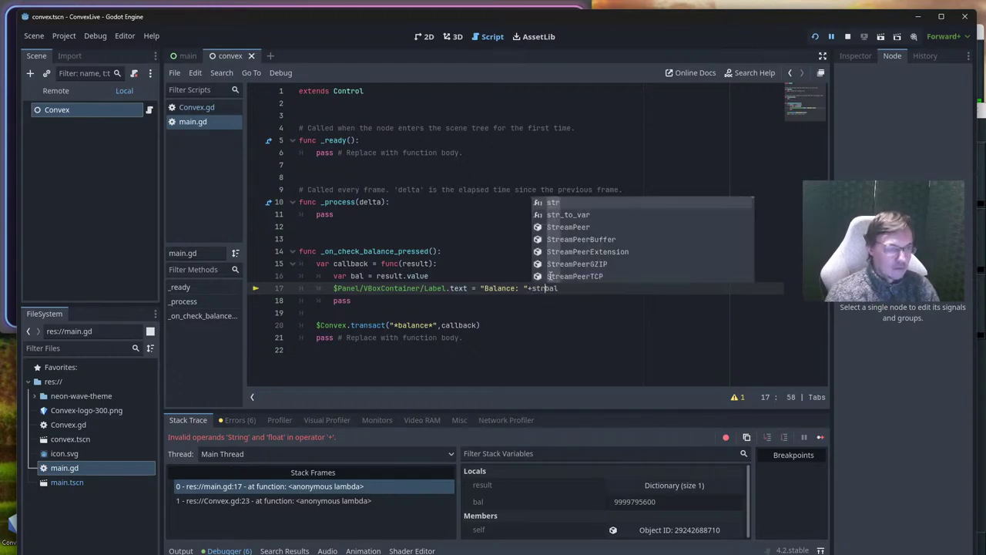
type("(")
key("End")
type(")")
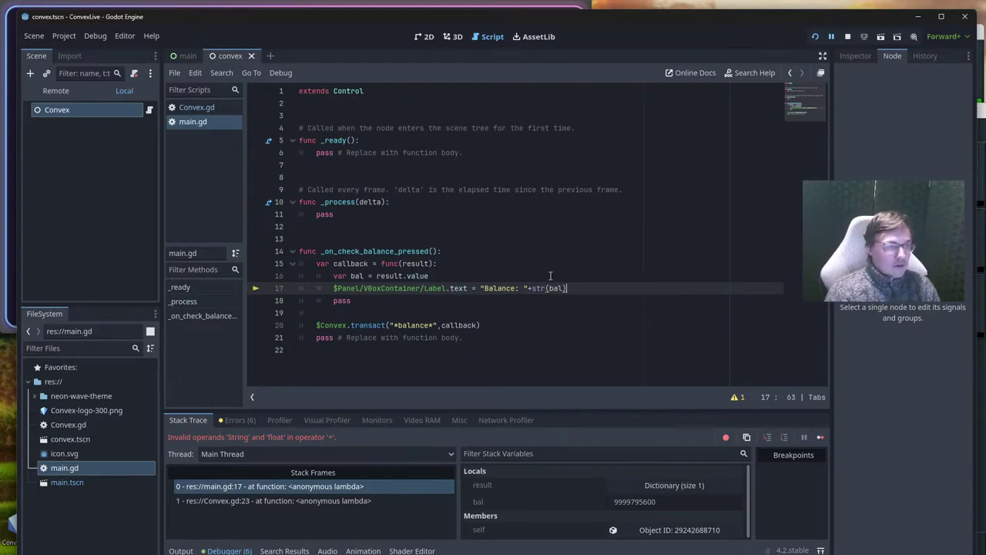
Stop the halted debug session from the editor toolbar.
left_click(610, 307)
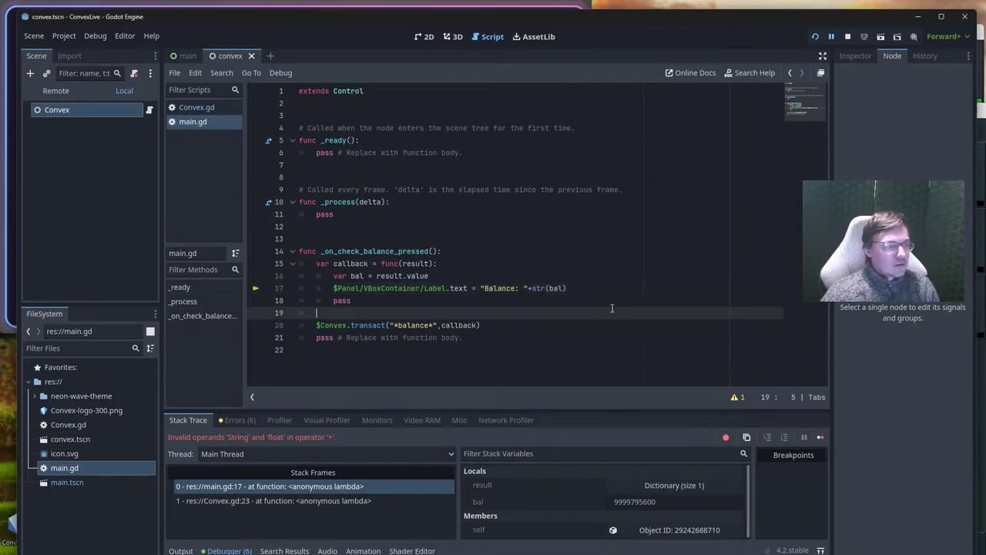
left_click(603, 290)
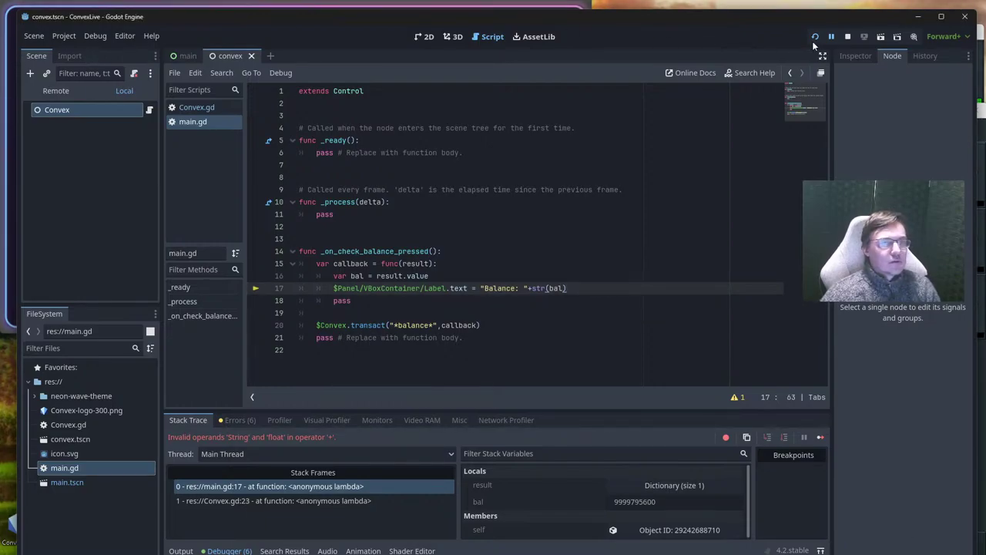
left_click(848, 37)
left_click(814, 36)
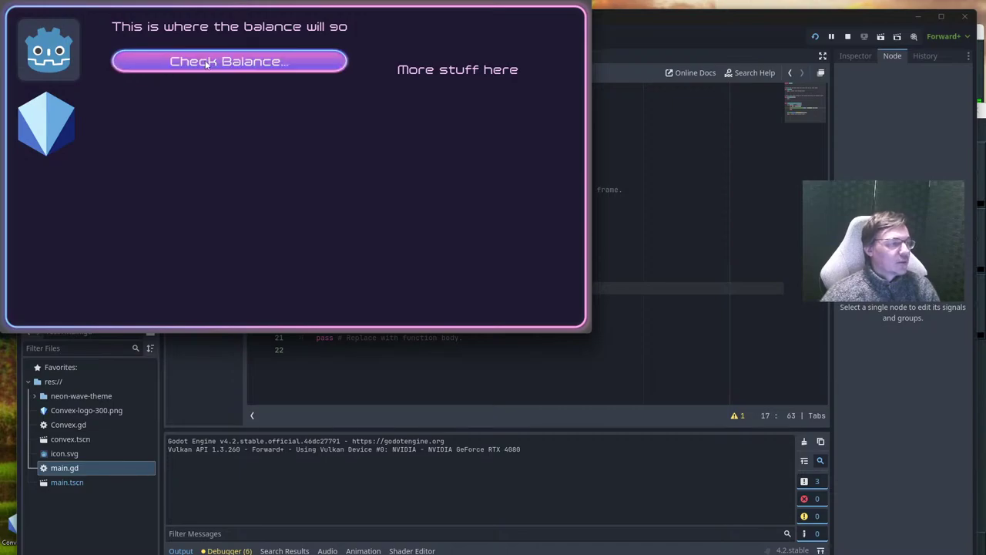
left_click(207, 64)
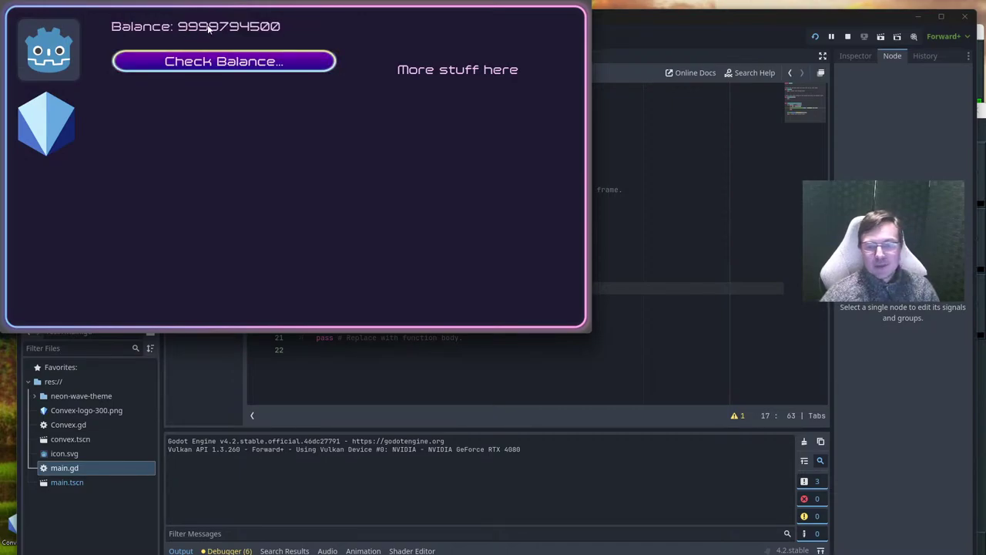
left_click(221, 67)
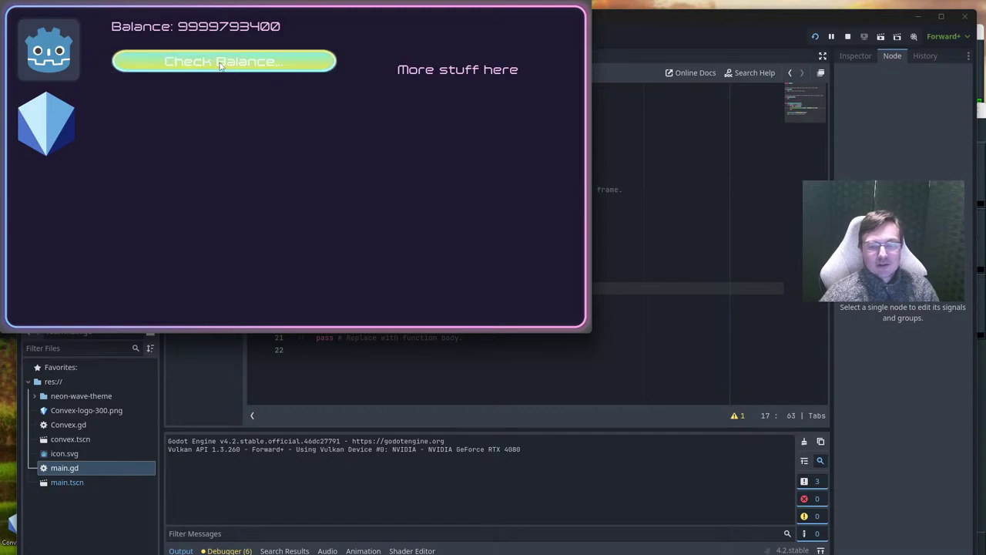
left_click(221, 66)
left_click(222, 67)
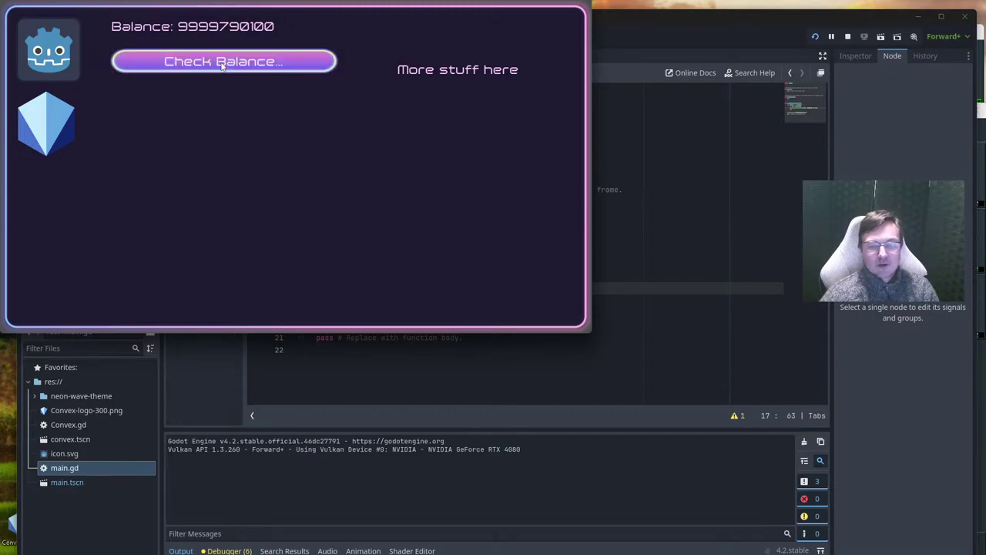
left_click(222, 66)
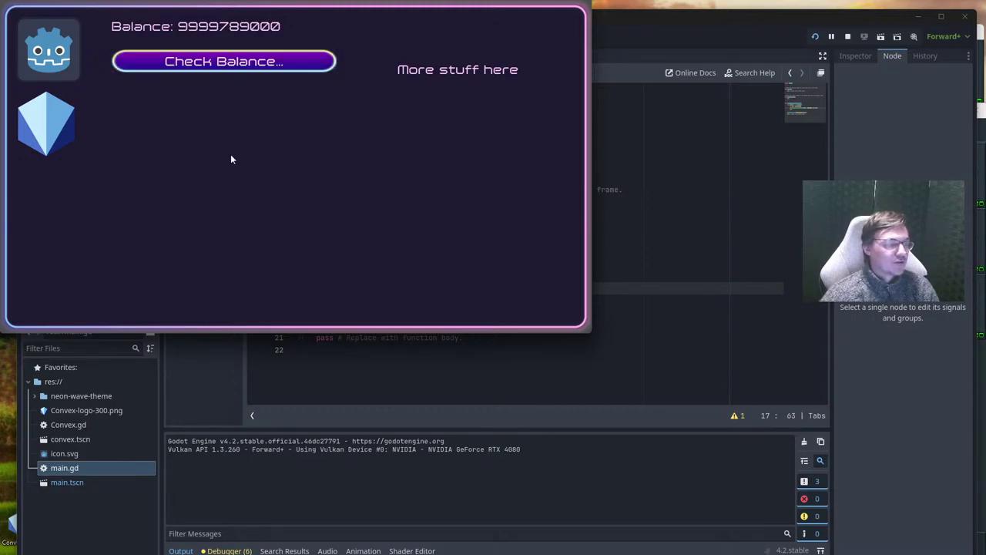
left_click(223, 62)
left_click(236, 71)
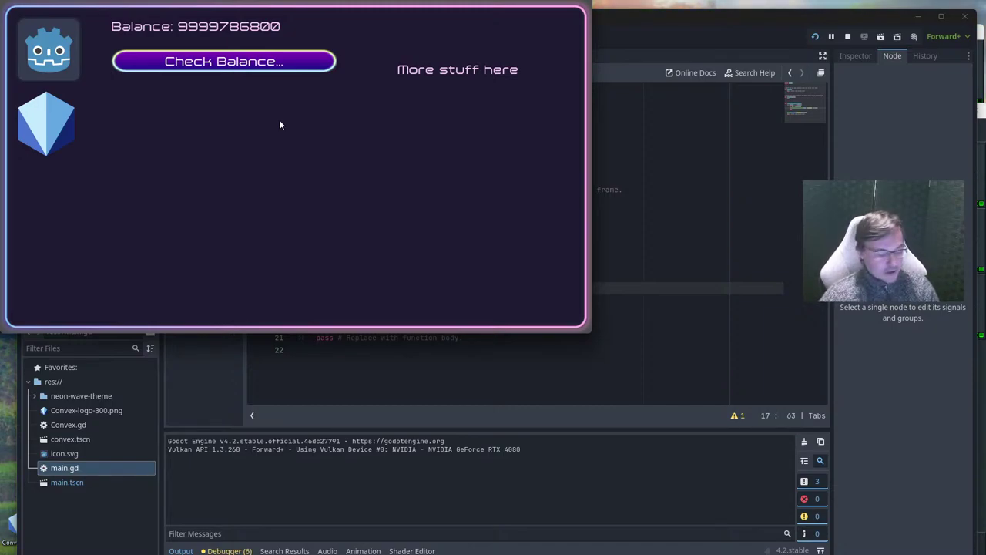
Stop the running game and inspect the transact call on main.gd line 20.
left_click(578, 331)
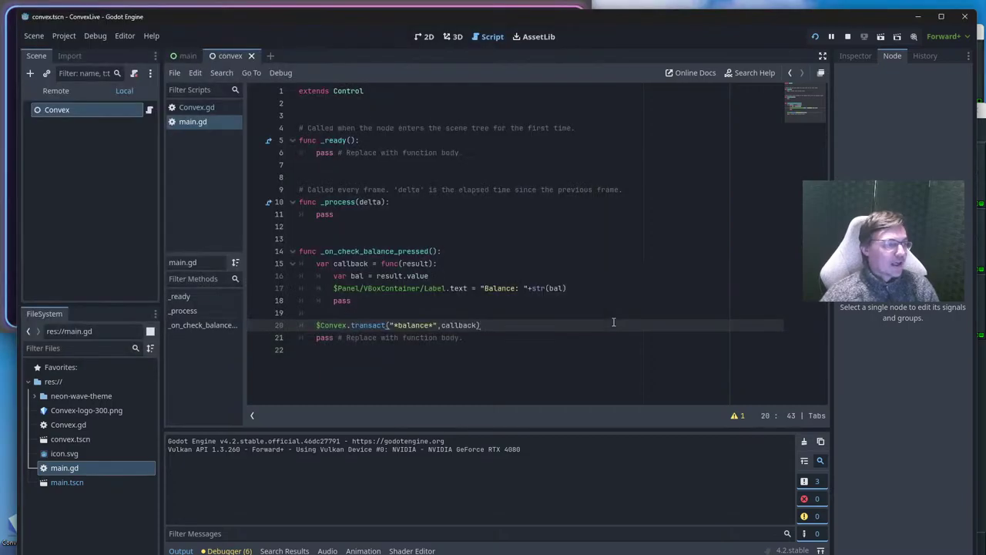
key("alt+Tab")
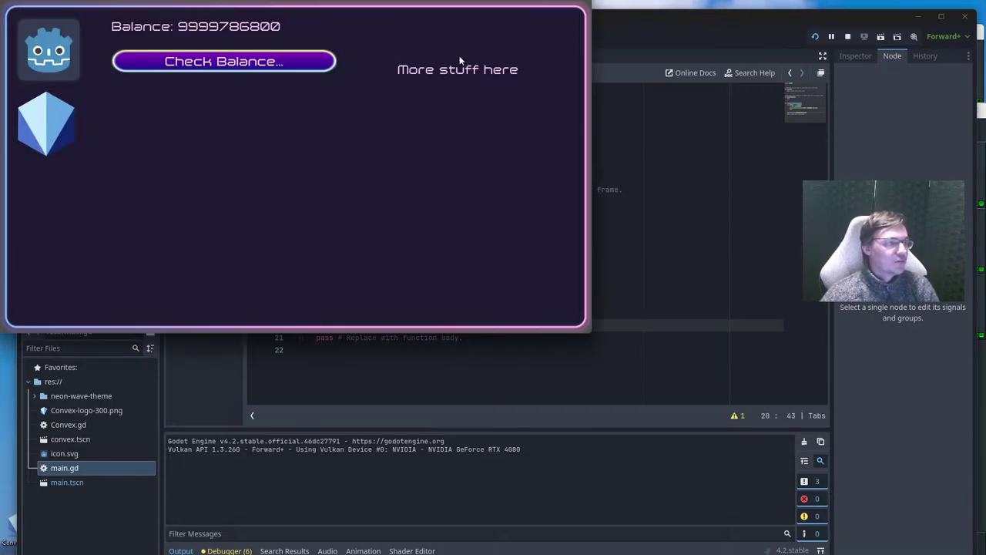
left_click(848, 38)
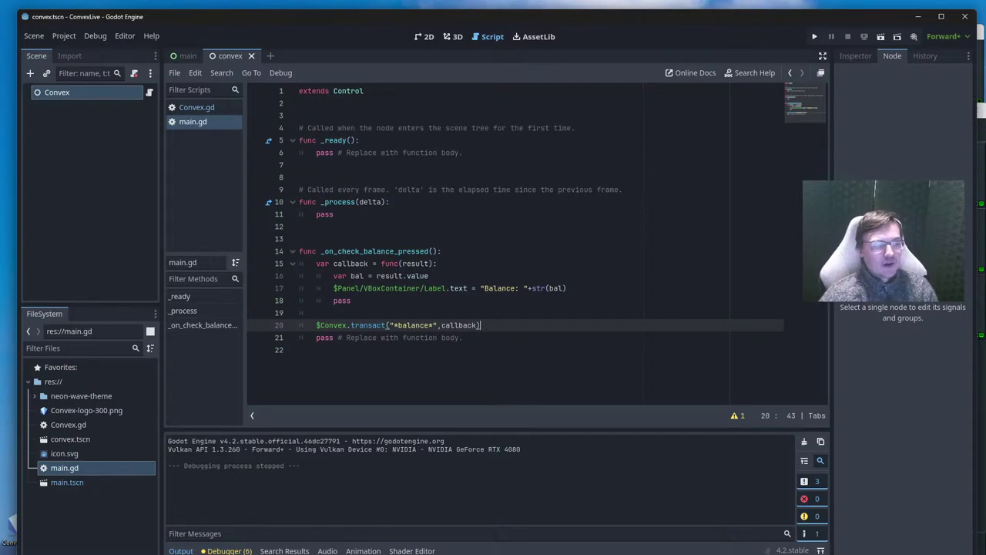
double_click(367, 326)
left_click(516, 330)
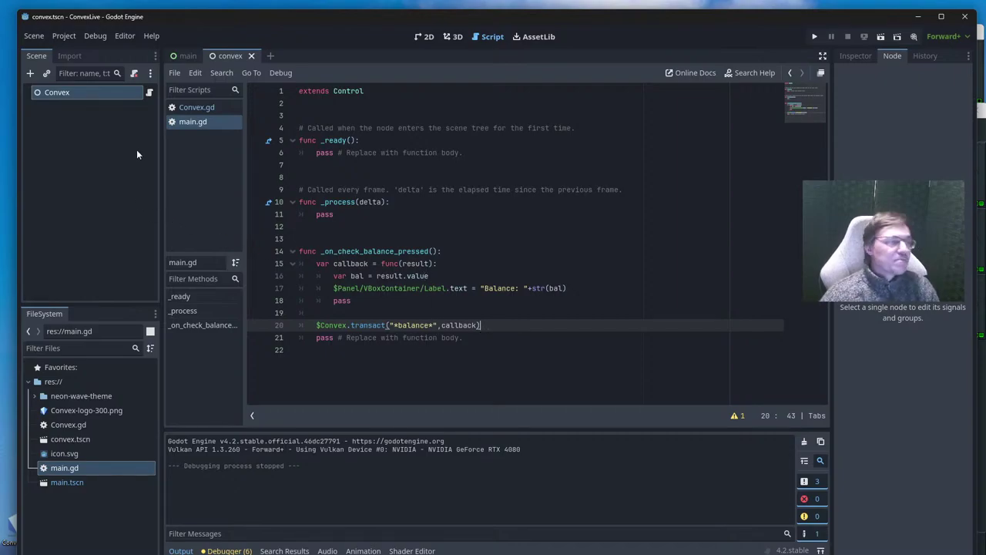
In Convex.gd, paste a duplicate of the transact function below the original.
double_click(66, 426)
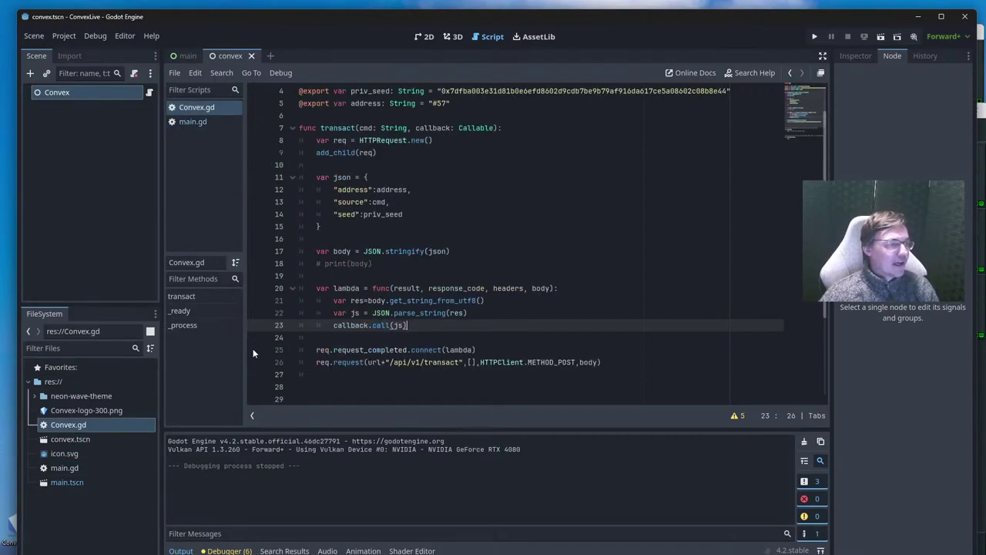
scroll(773, 294, "down", 1)
scroll(770, 304, "up", 1)
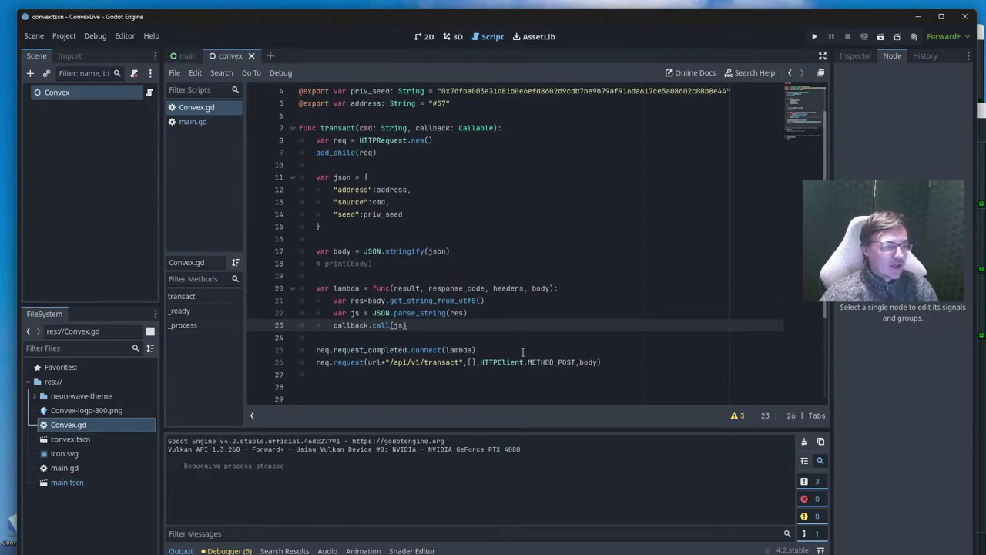
left_click(304, 127)
left_click_drag(304, 128, 643, 360)
key("ctrl+c")
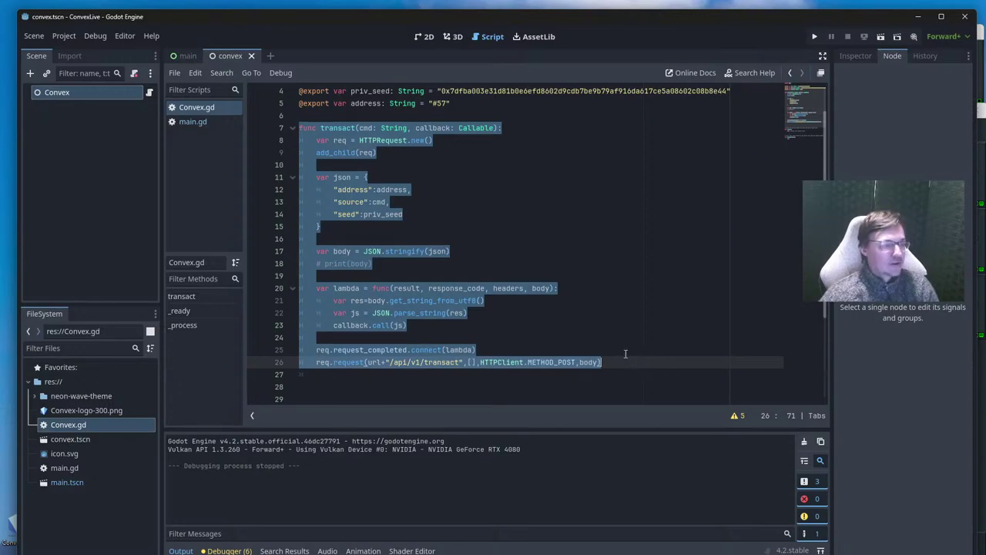
left_click(621, 360)
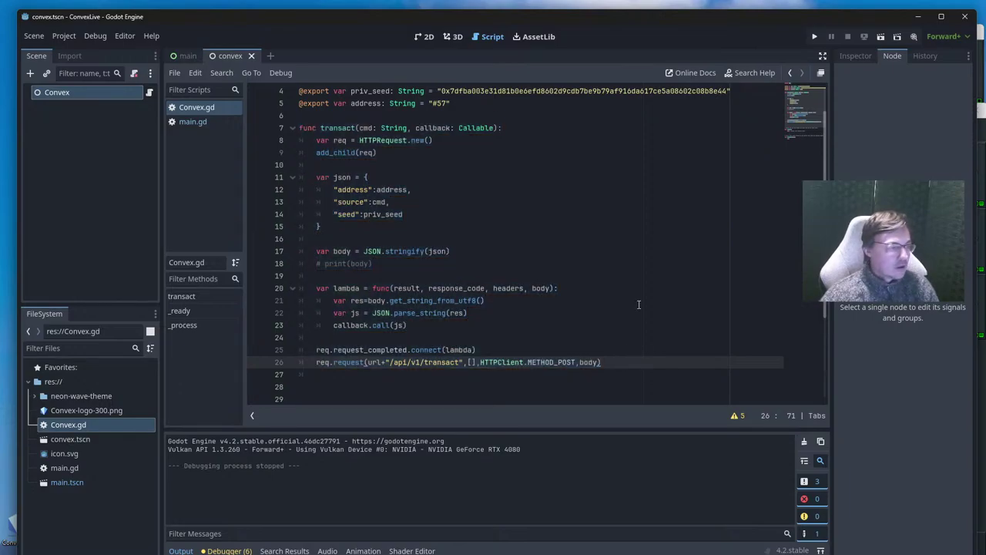
key("Down")
key("Down")
key("Return")
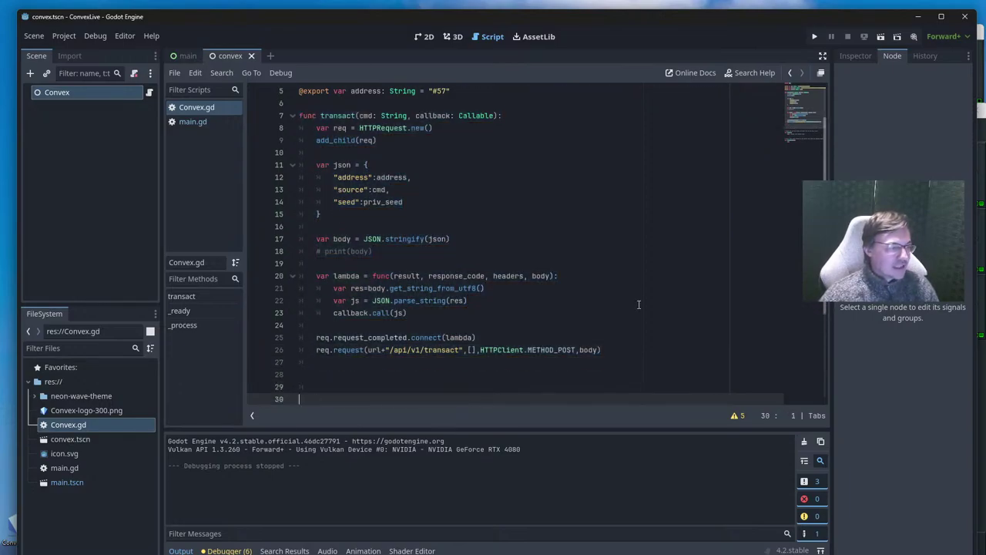
key("Tab")
key("ctrl+v")
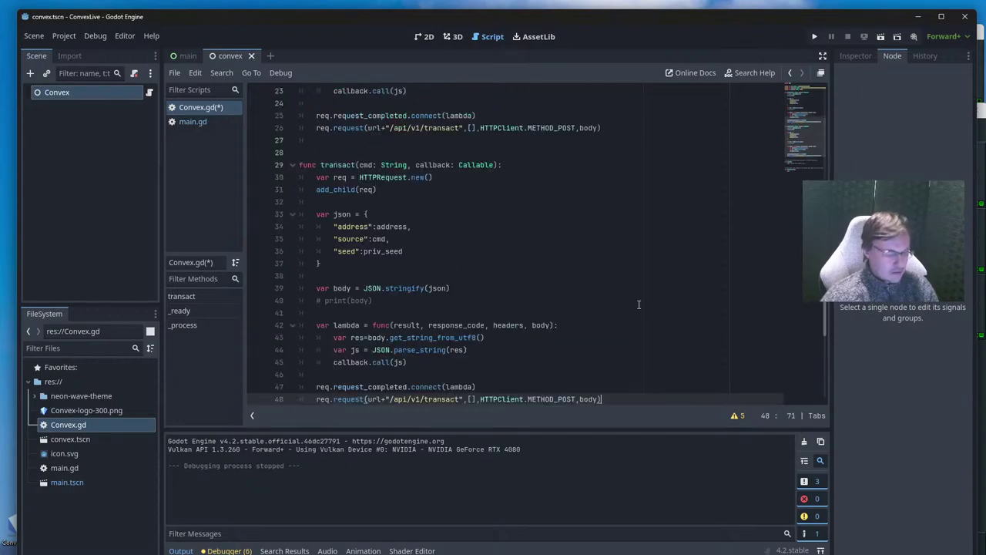
scroll(524, 243, "down", 1)
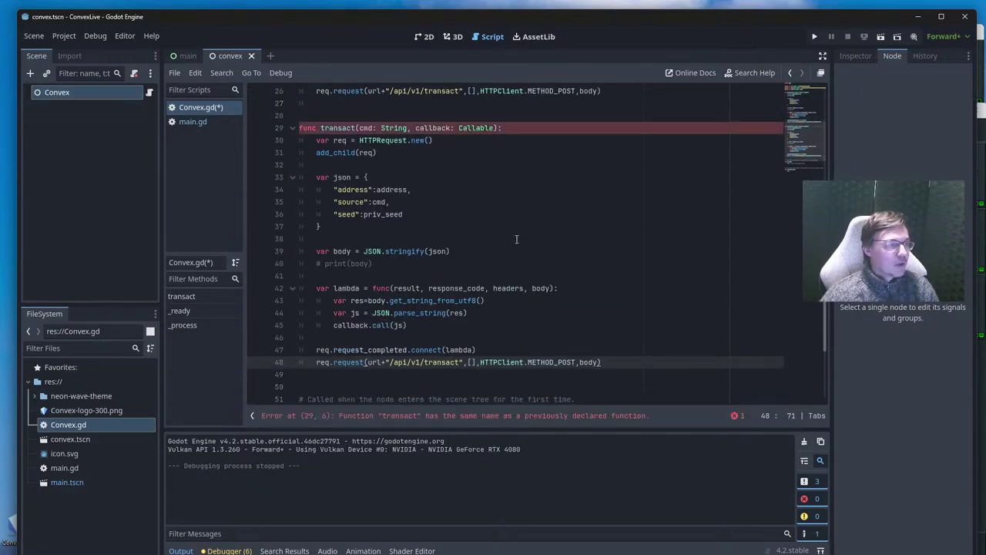
Rename the copy to query and delete the seed entry from its JSON body.
double_click(330, 127)
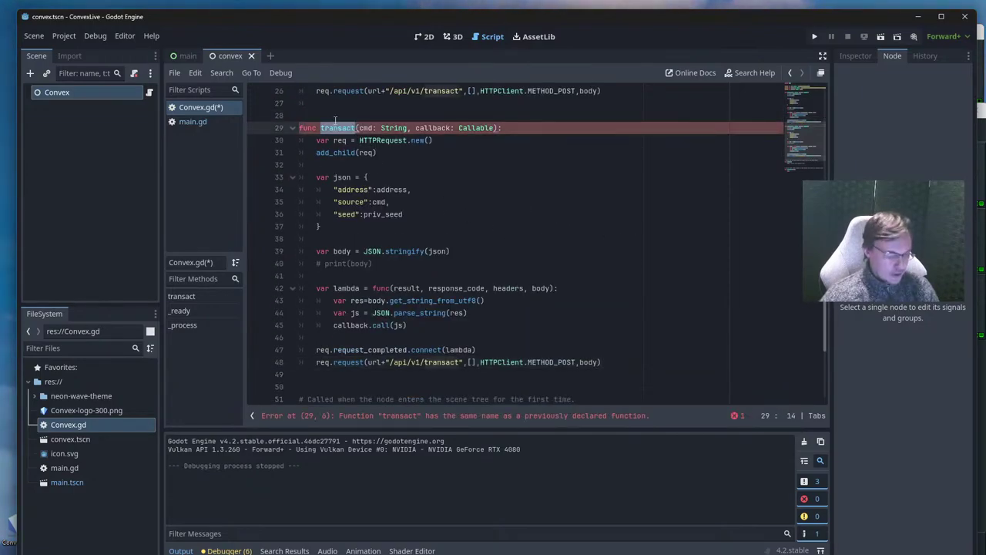
type("query")
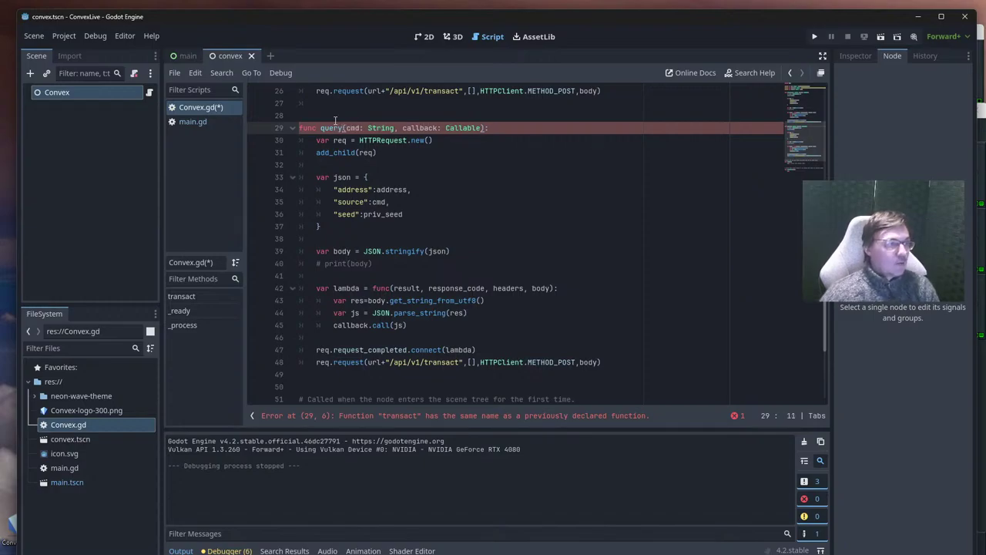
left_click(432, 170)
left_click(342, 140)
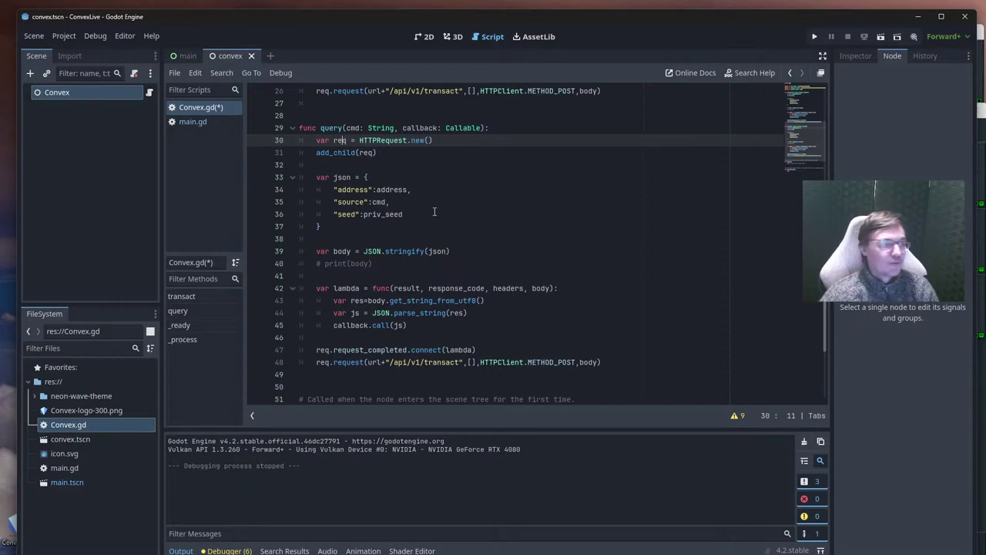
left_click_drag(438, 218, 276, 215)
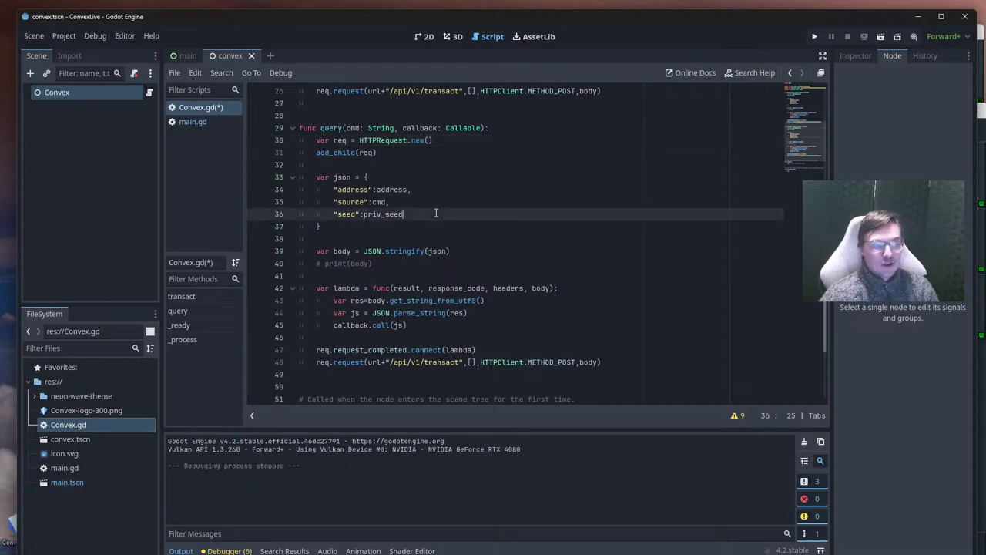
key("BackSpace")
key("BackSpace")
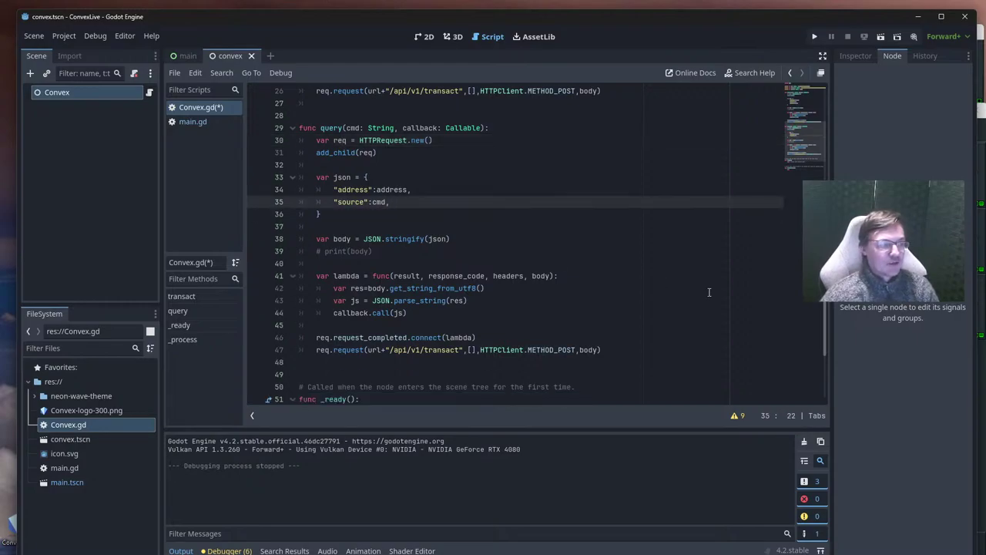
left_click(328, 215)
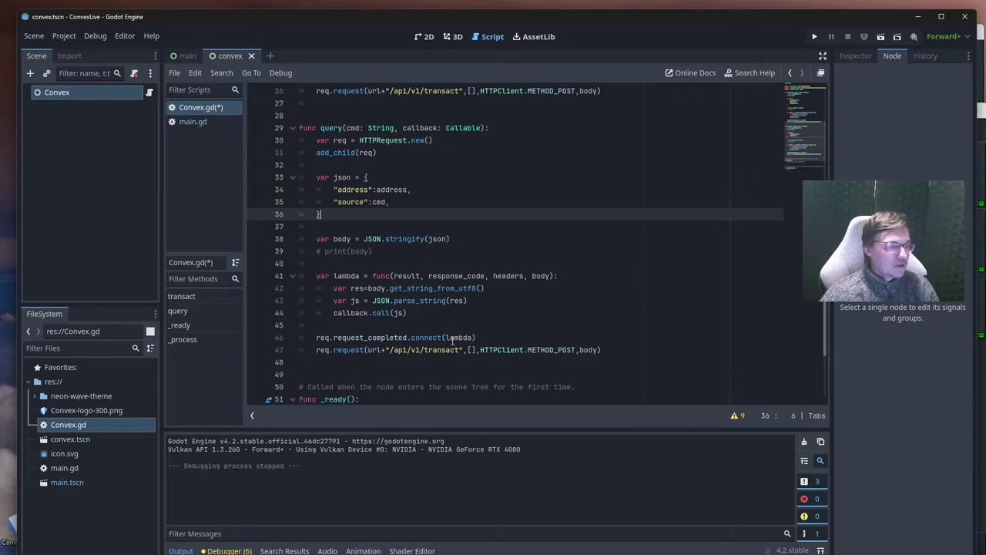
Change the request URL to /api/v1/query and save Convex.gd.
left_click_drag(425, 350, 461, 350)
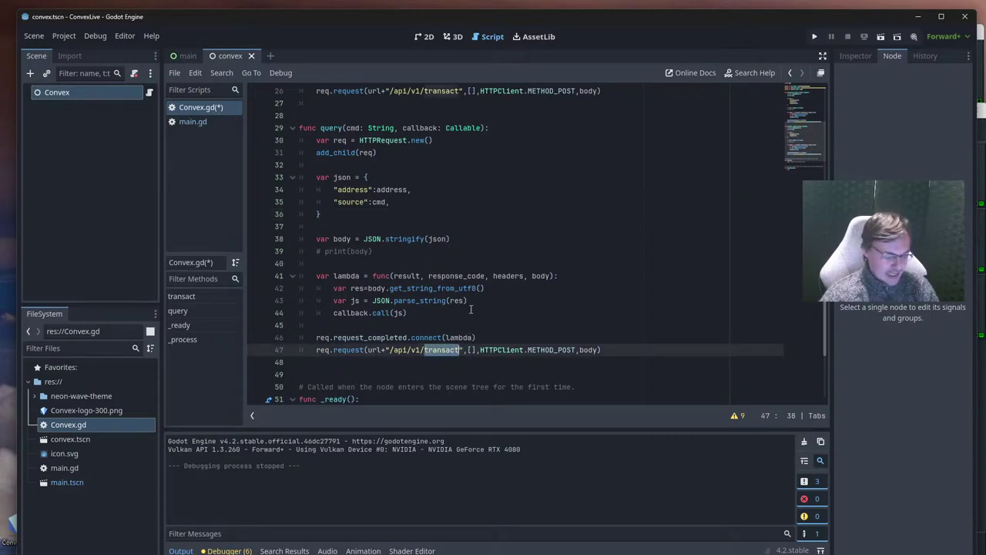
type("qu")
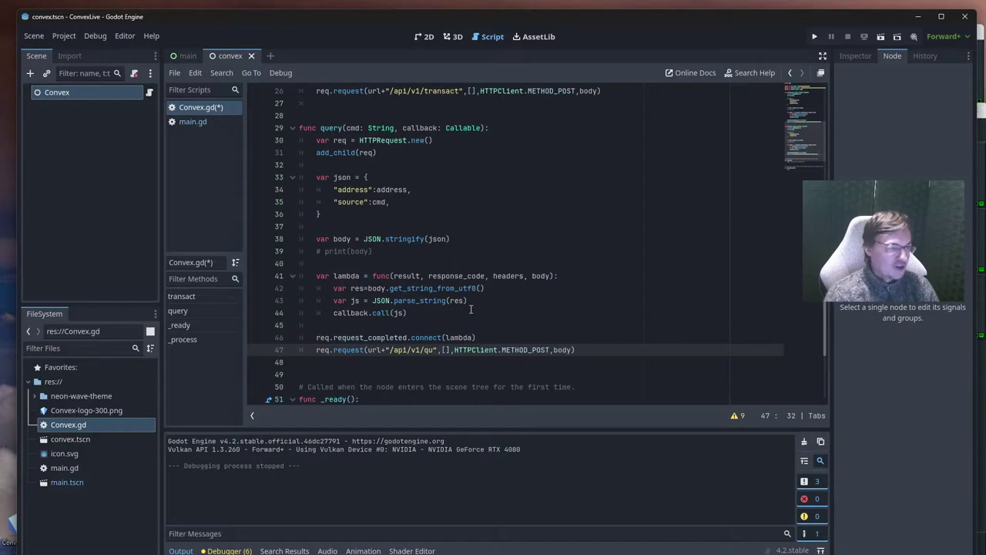
type("ery")
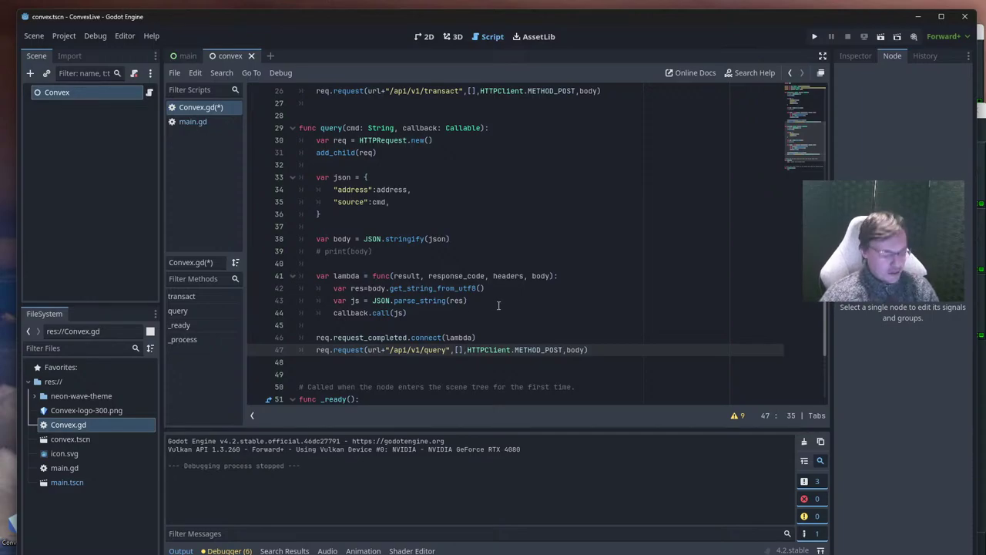
key("ctrl+s")
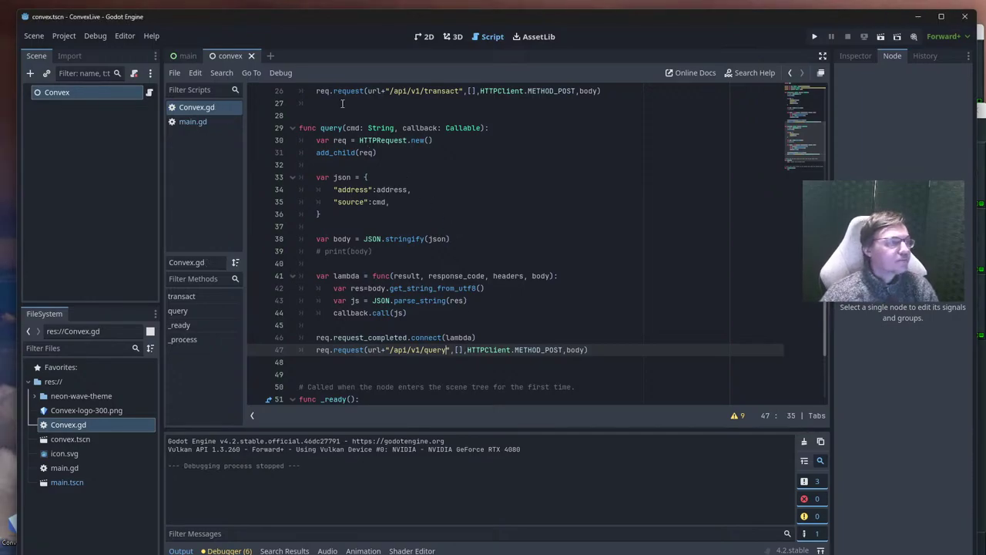
Make line 20 of main.gd call $Convex.query("*balance*",callback) and save the script.
left_click(185, 56)
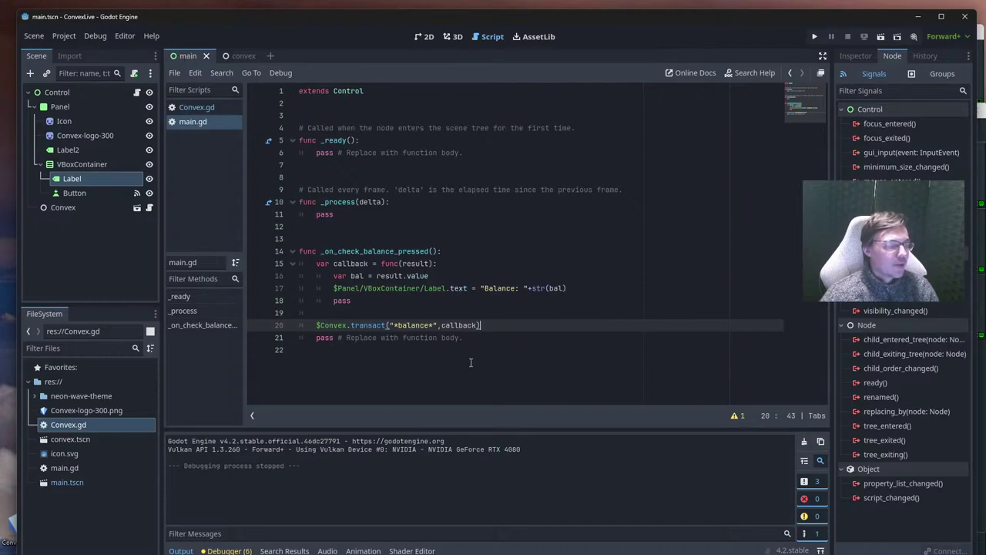
double_click(374, 325)
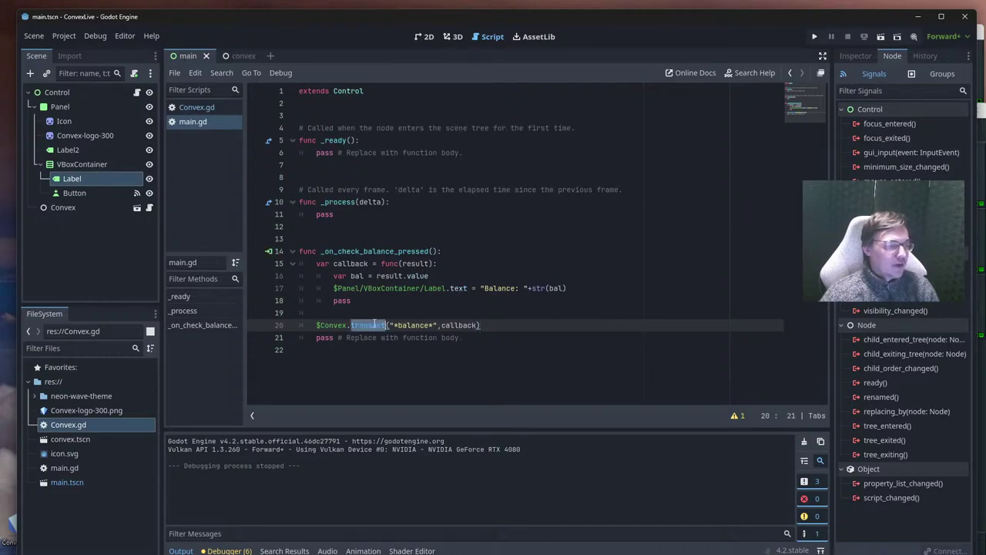
type("du")
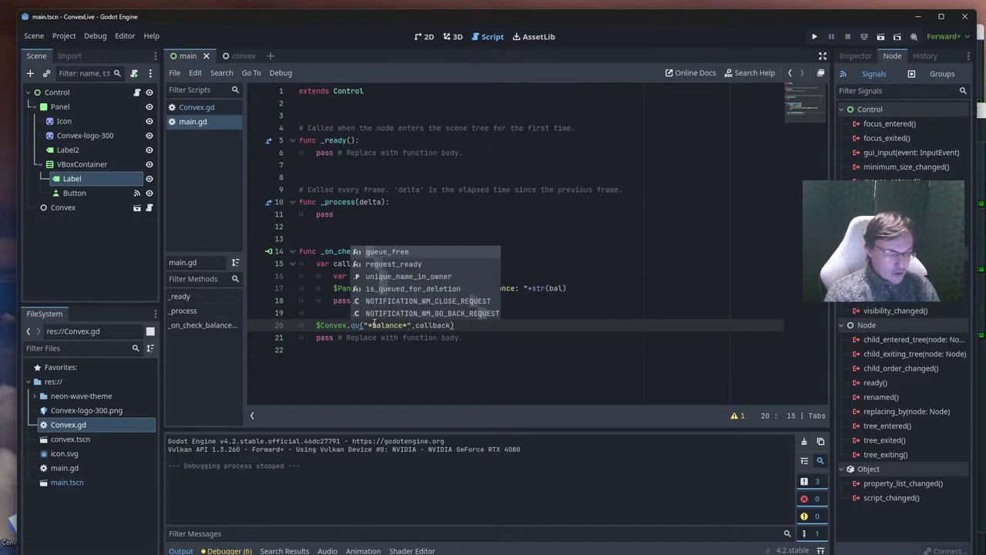
type("ery")
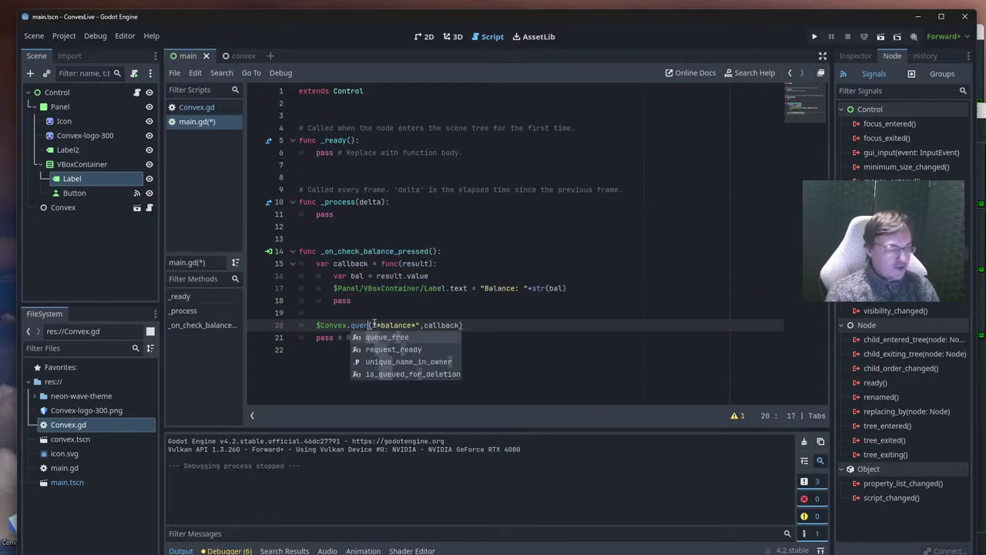
left_click(409, 301)
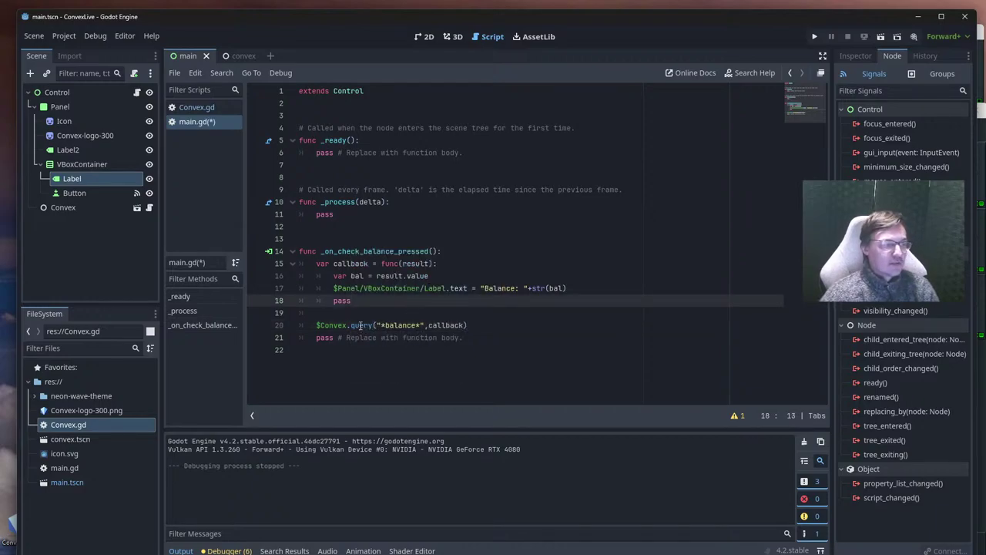
key("ctrl+s")
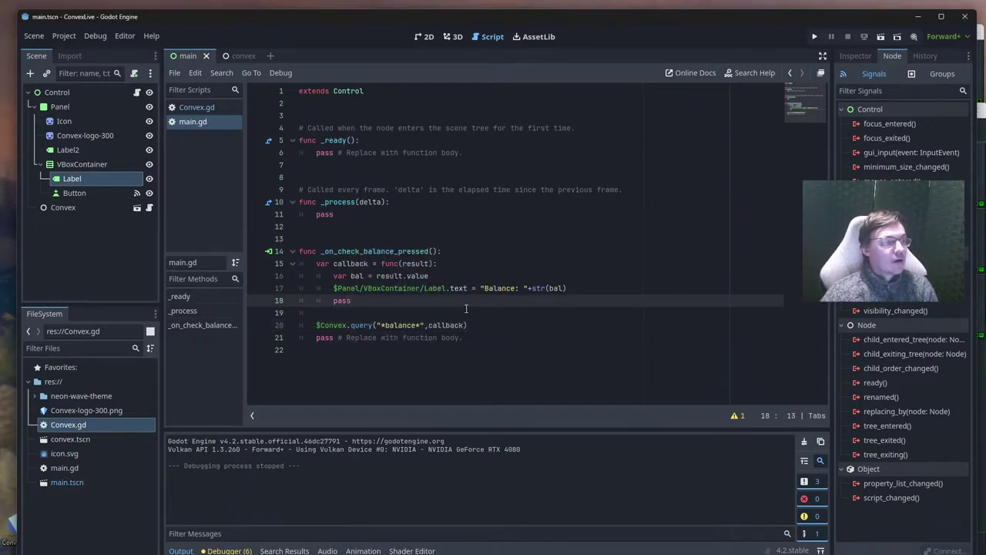
left_click(816, 37)
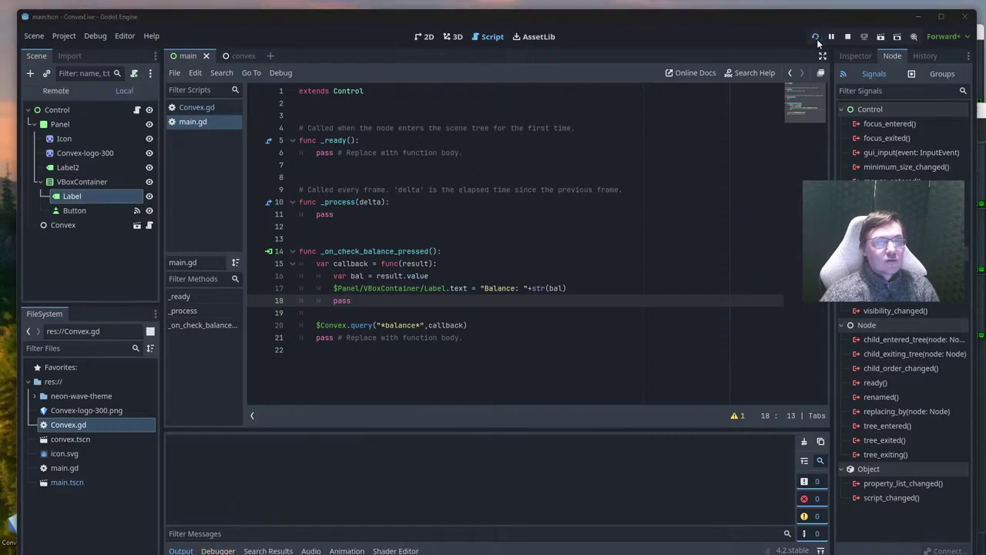
left_click(249, 67)
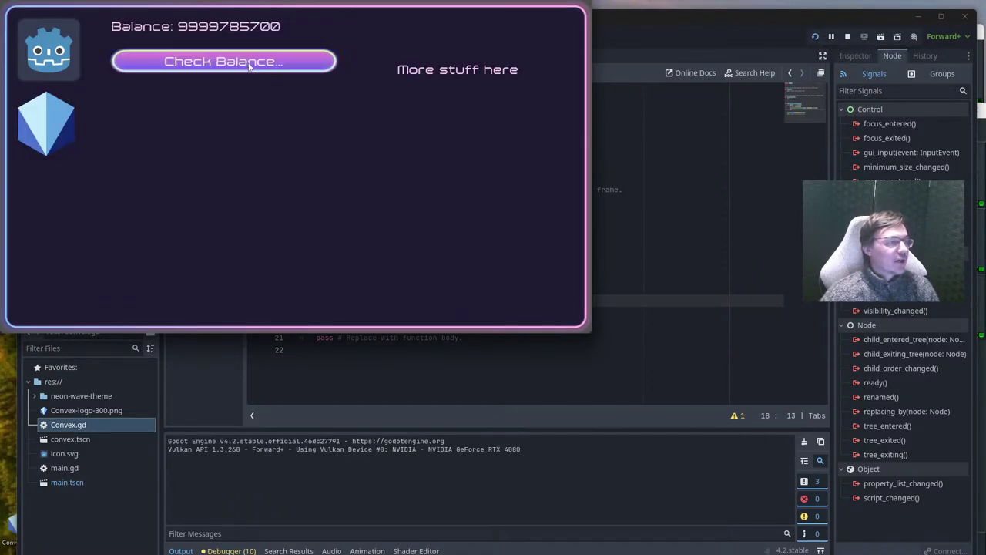
left_click(245, 67)
left_click(240, 68)
left_click(240, 68)
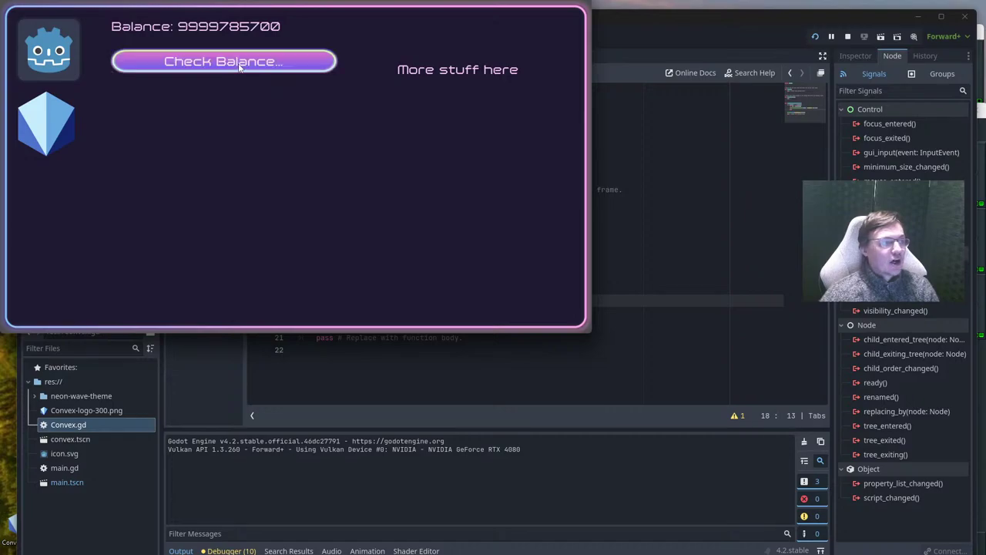
left_click(239, 67)
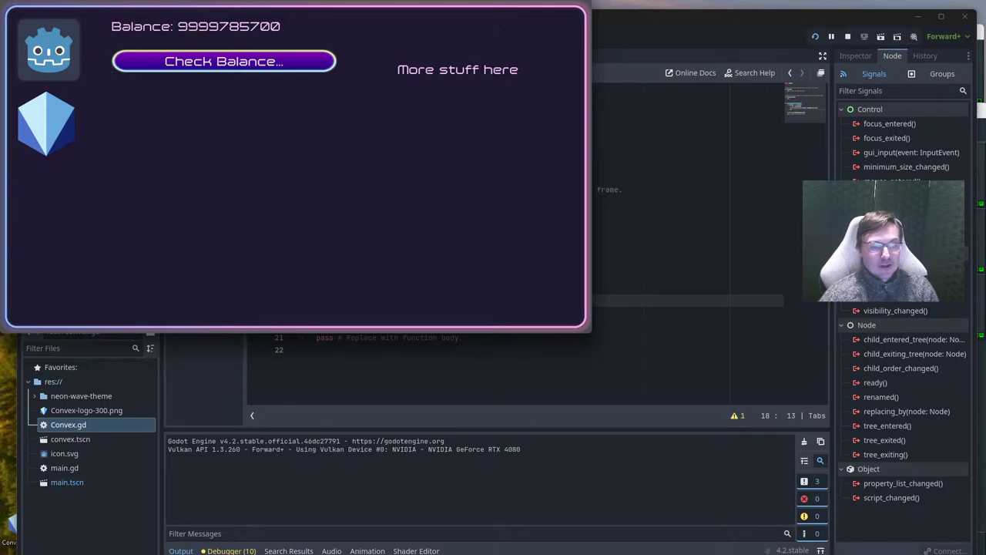
key("alt+Tab")
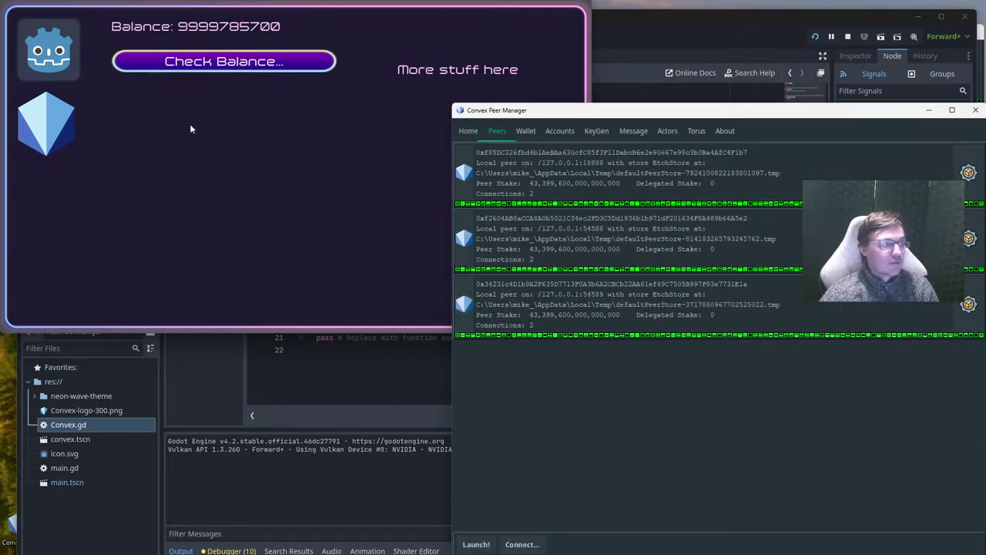
left_click(192, 66)
left_click(192, 68)
left_click(192, 67)
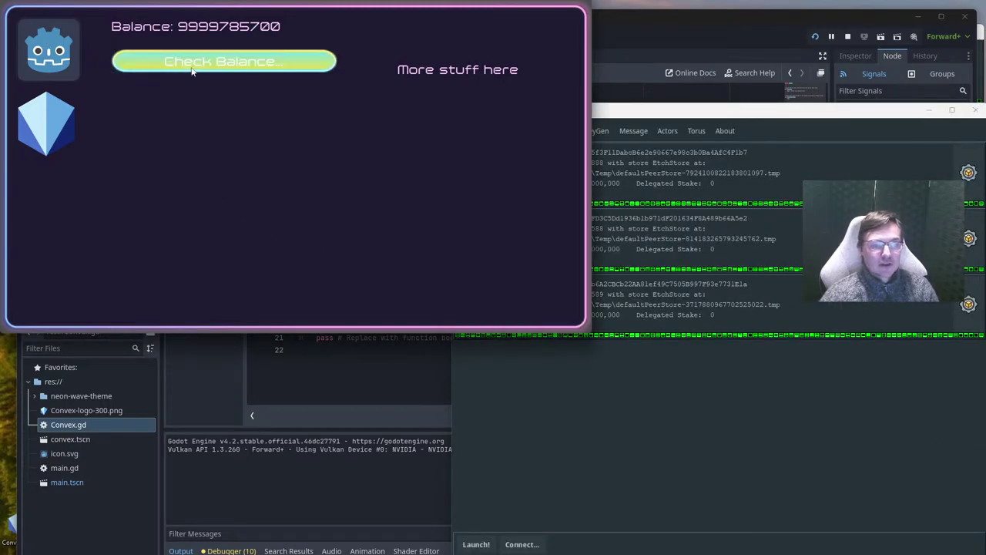
left_click(192, 68)
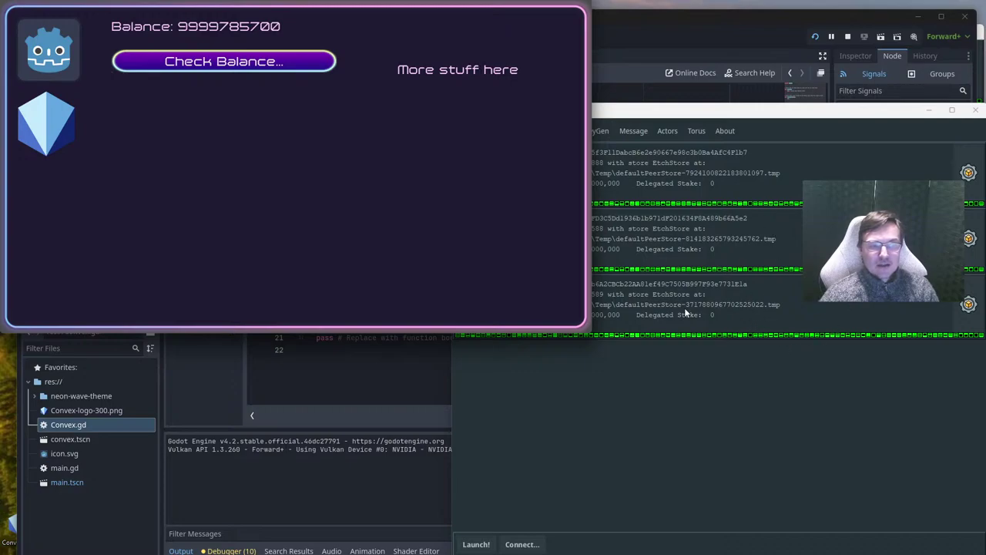
left_click(248, 66)
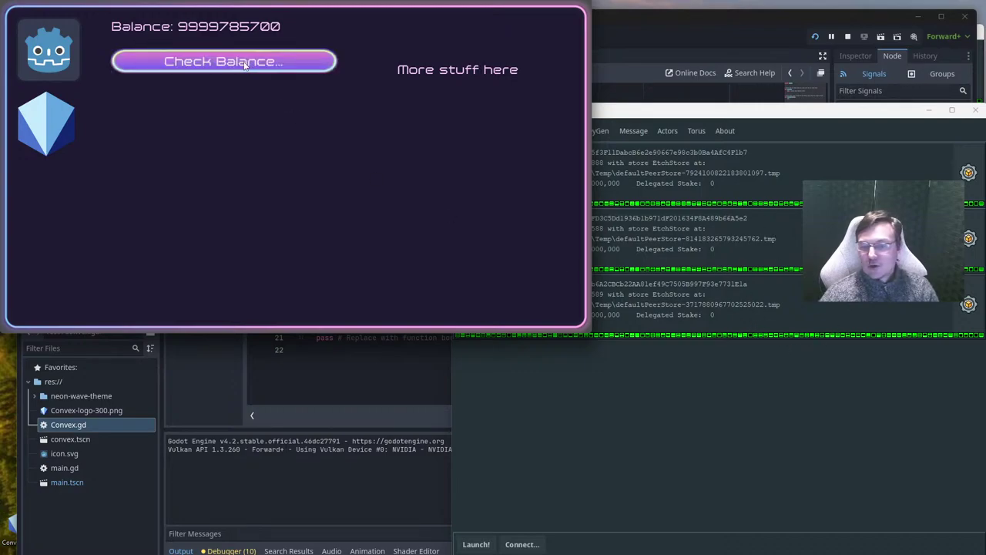
left_click(245, 66)
left_click(243, 66)
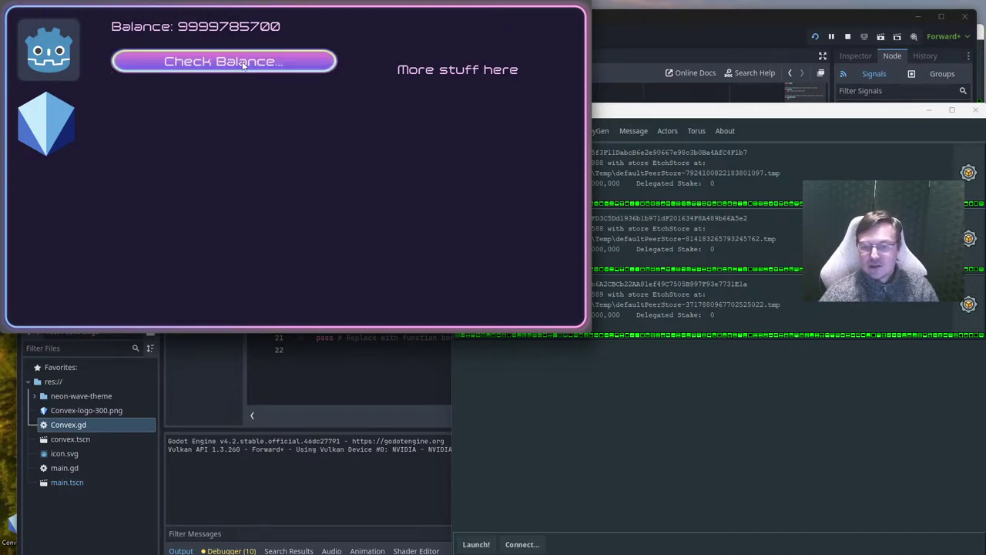
left_click(243, 65)
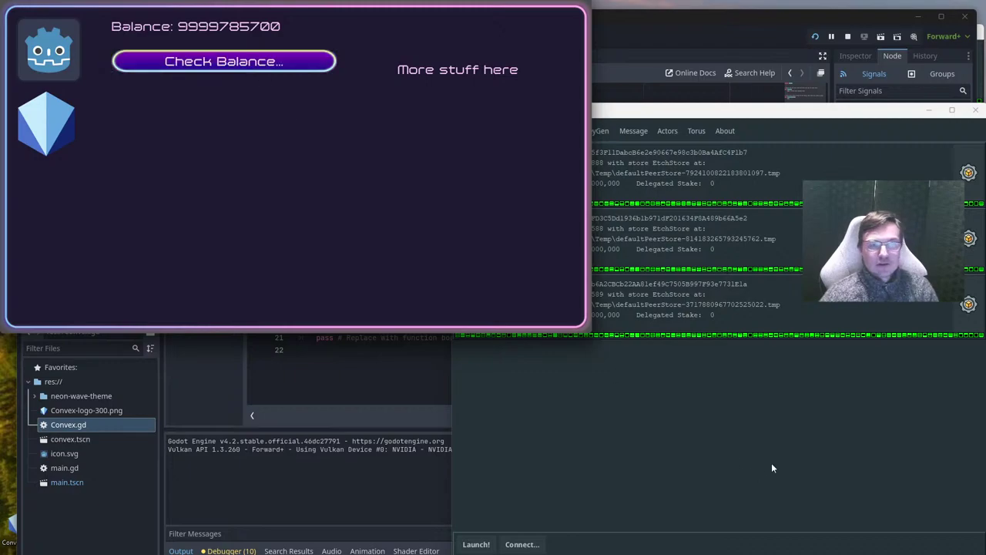
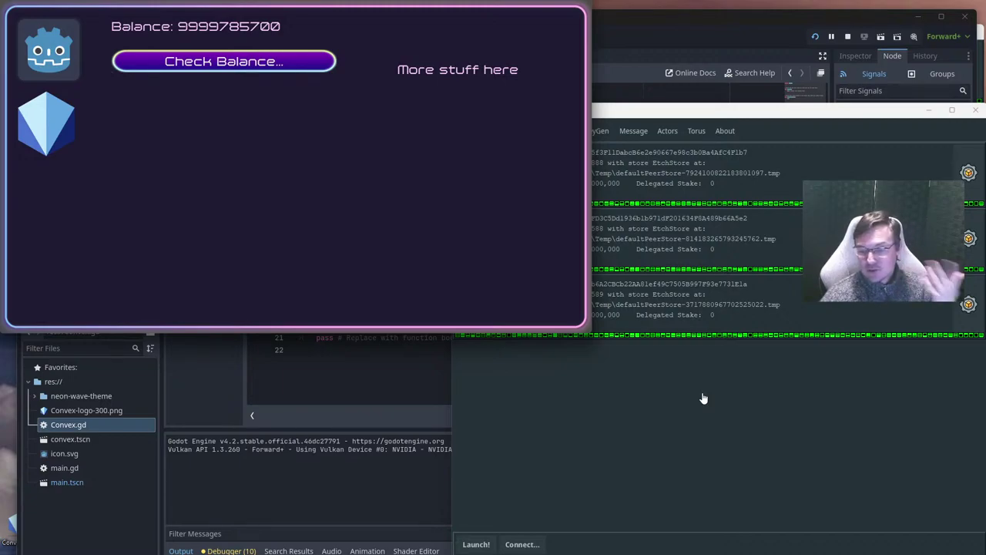
Check the peers list and the demo's balance, then stop the running demo from the Godot editor.
left_click(709, 404)
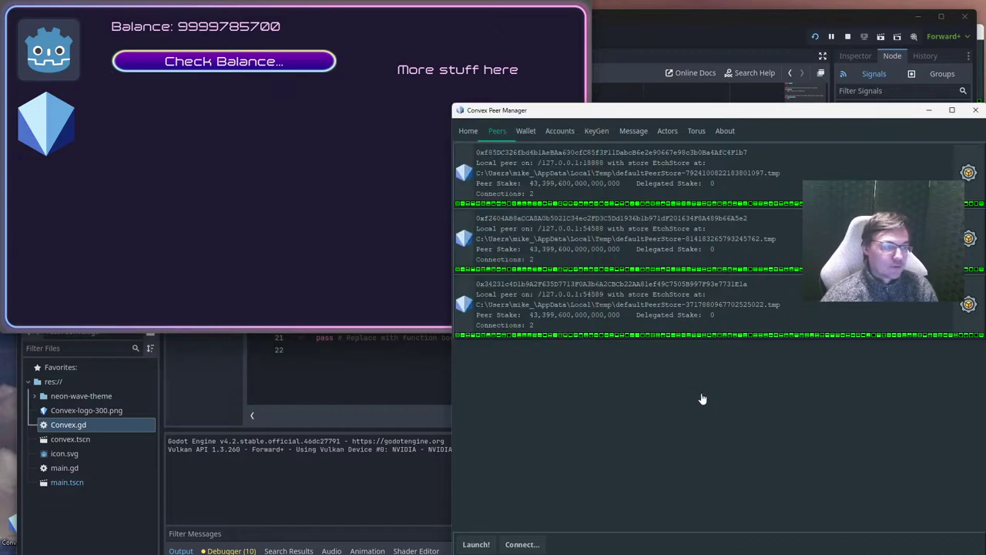
left_click(261, 247)
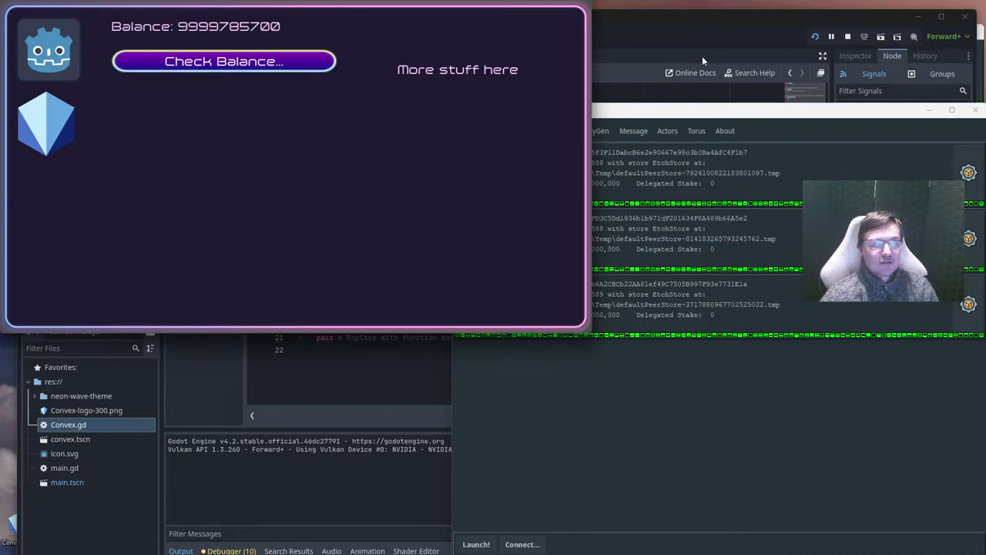
left_click(738, 37)
left_click(848, 38)
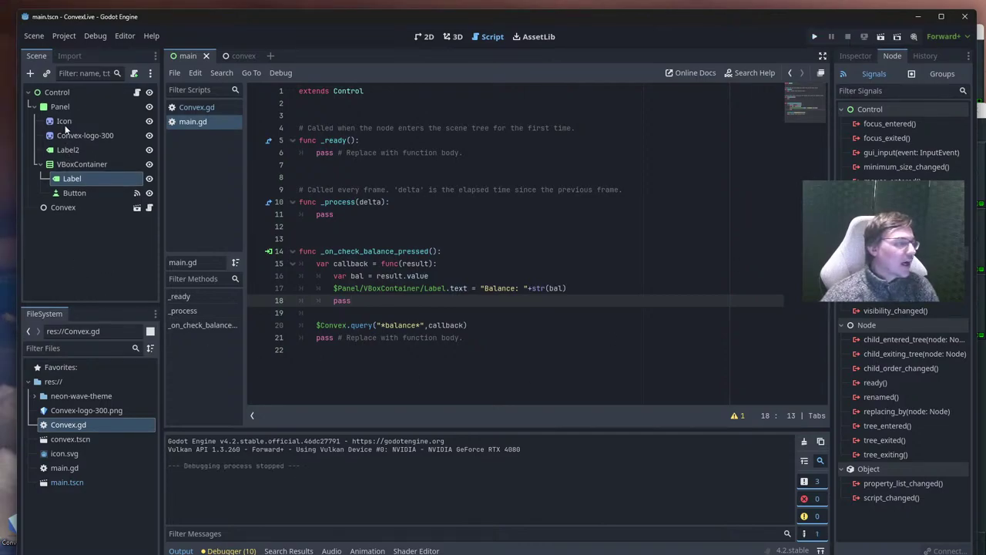
Add a Timer node as a child of the Control root.
right_click(56, 91)
left_click(91, 114)
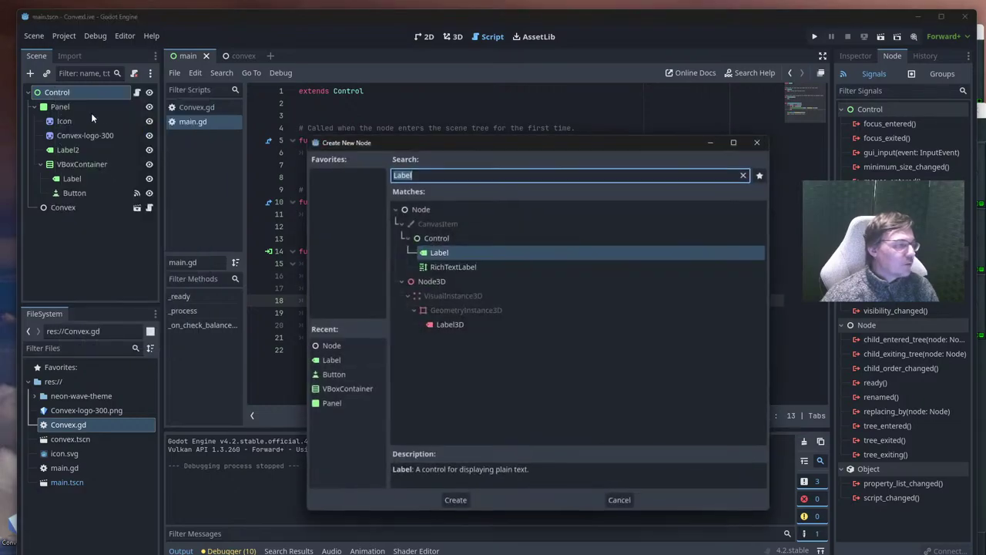
type("imer")
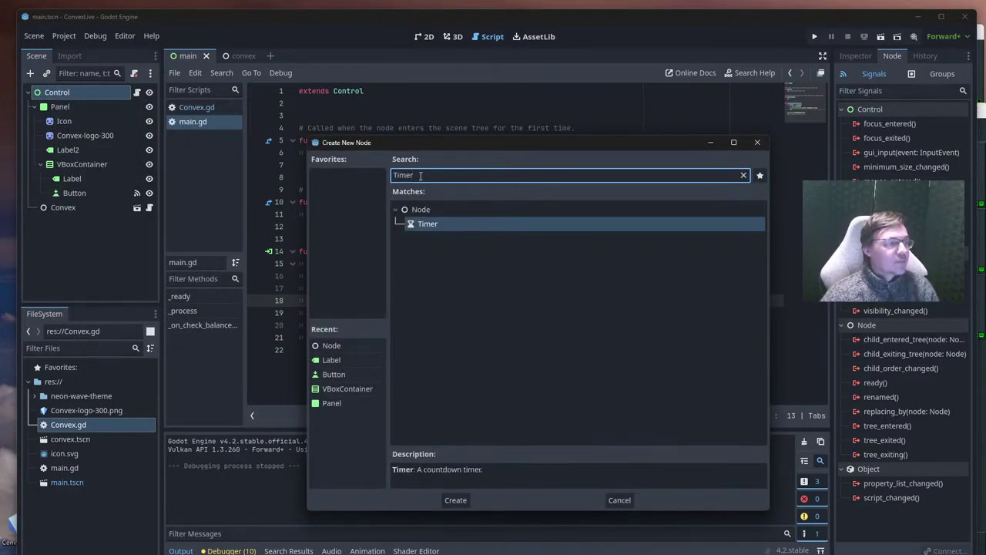
left_click(456, 500)
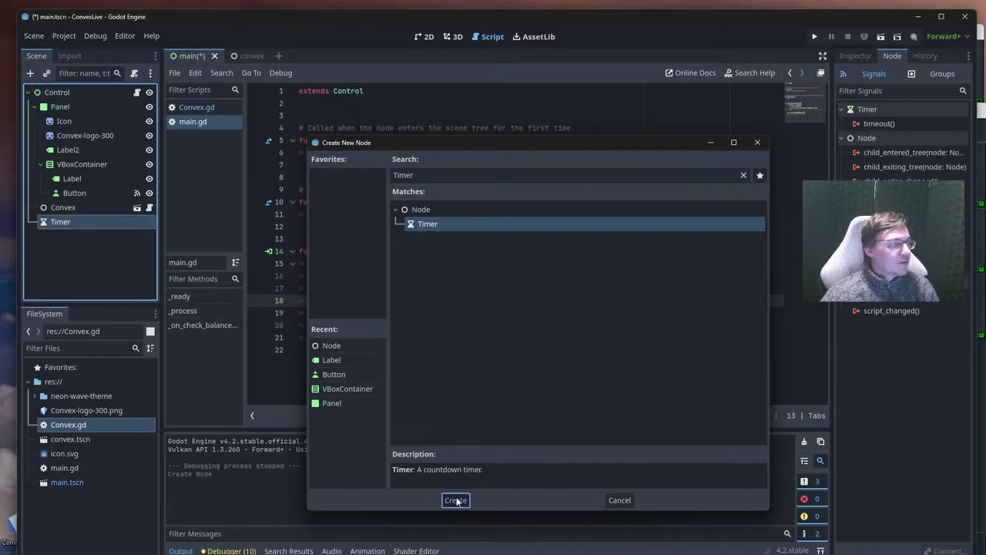
double_click(59, 222)
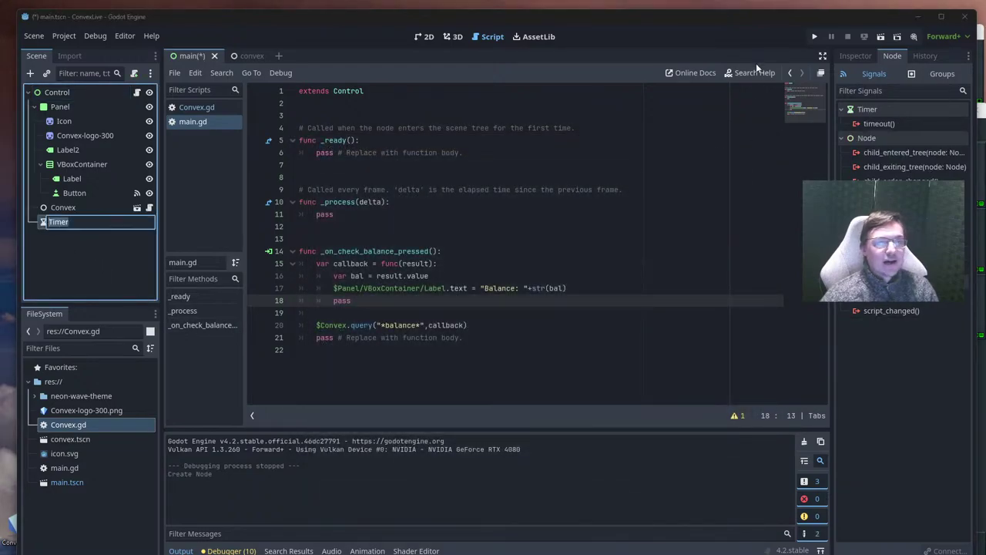
left_click(849, 60)
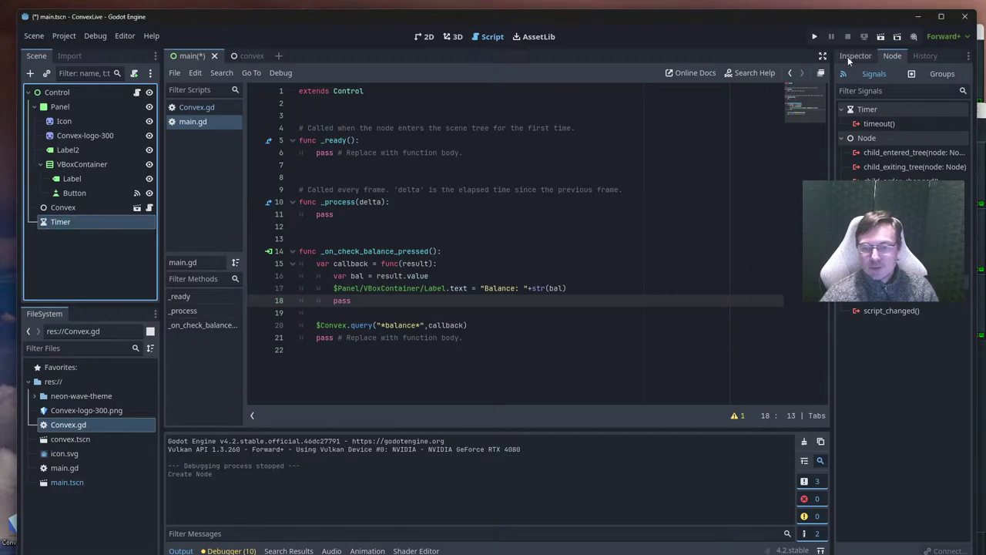
Enable Autostart on the Timer, keeping its wait time at 1 s.
left_click(854, 58)
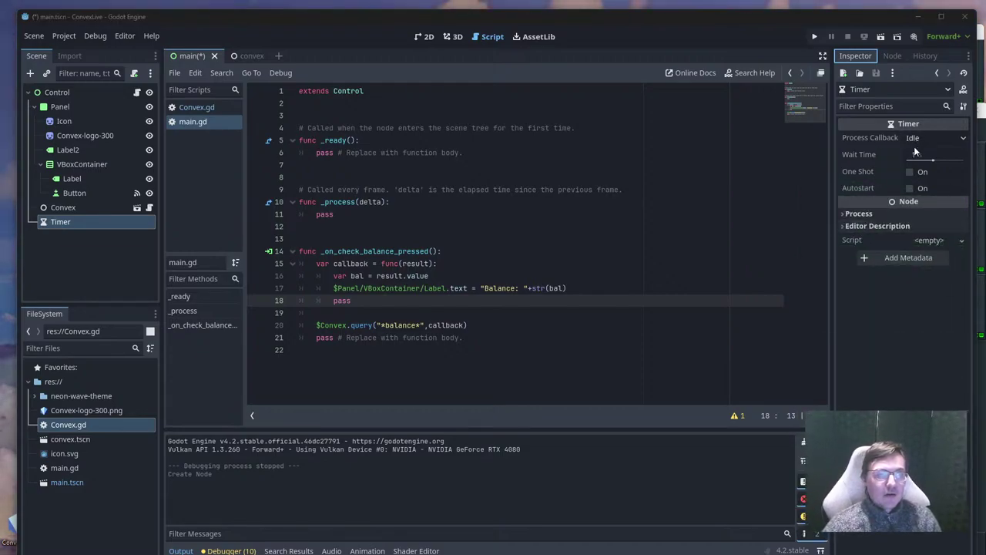
left_click(910, 189)
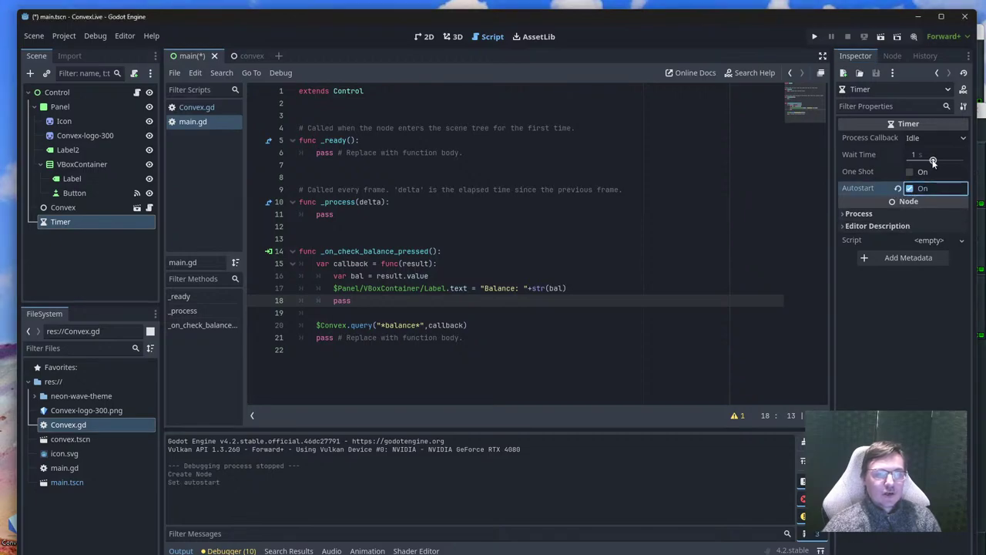
left_click_drag(934, 161, 933, 161)
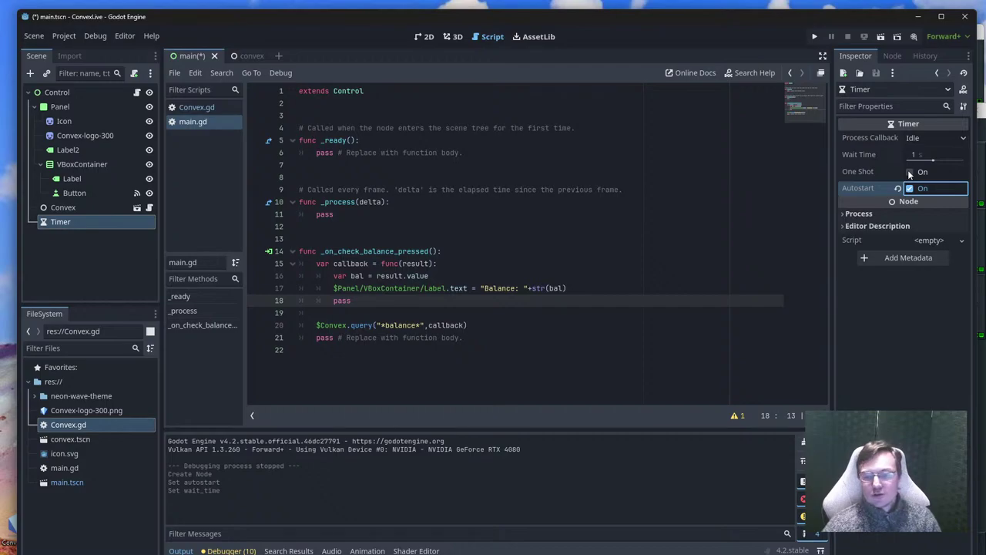
Connect the Timer's timeout signal to a new _on_timer_timeout function in main.gd.
left_click(49, 232)
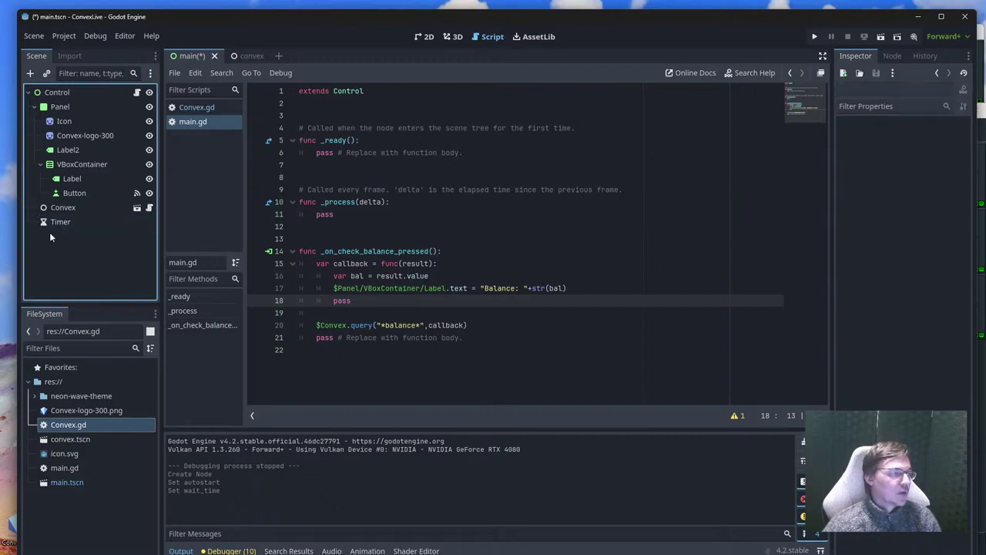
left_click(61, 223)
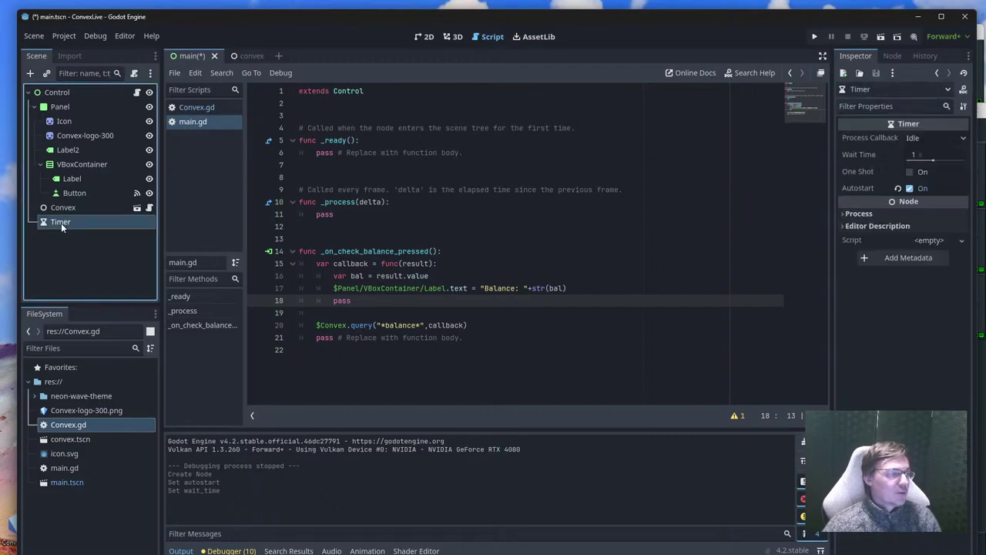
left_click(892, 56)
left_click(889, 128)
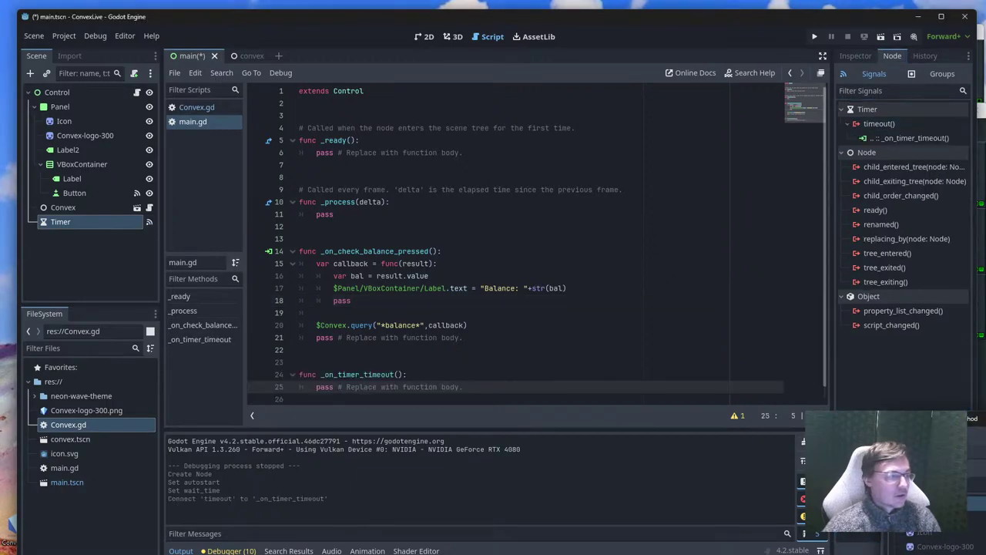
Add a query_balance() call inside _on_timer_timeout.
left_click(428, 376)
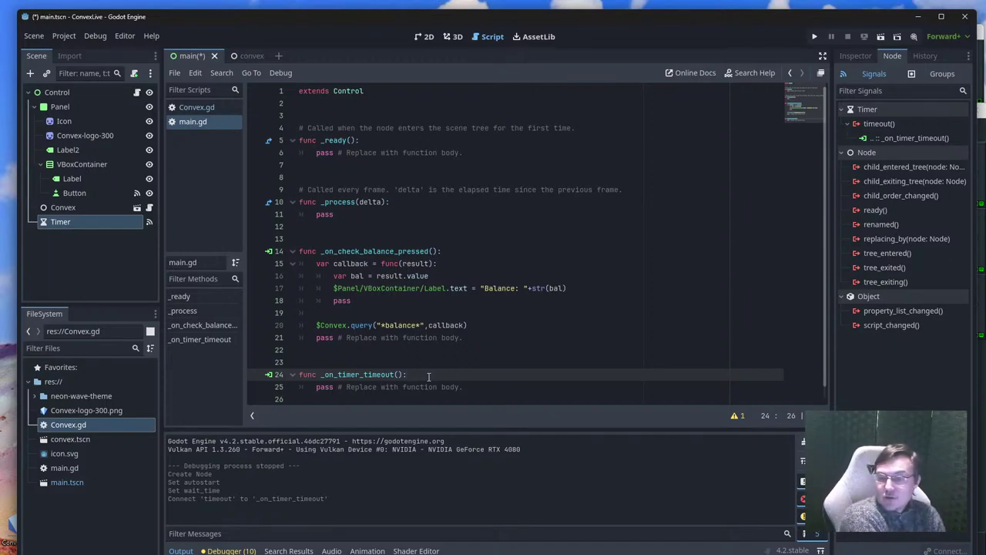
scroll(430, 334, "down", 1)
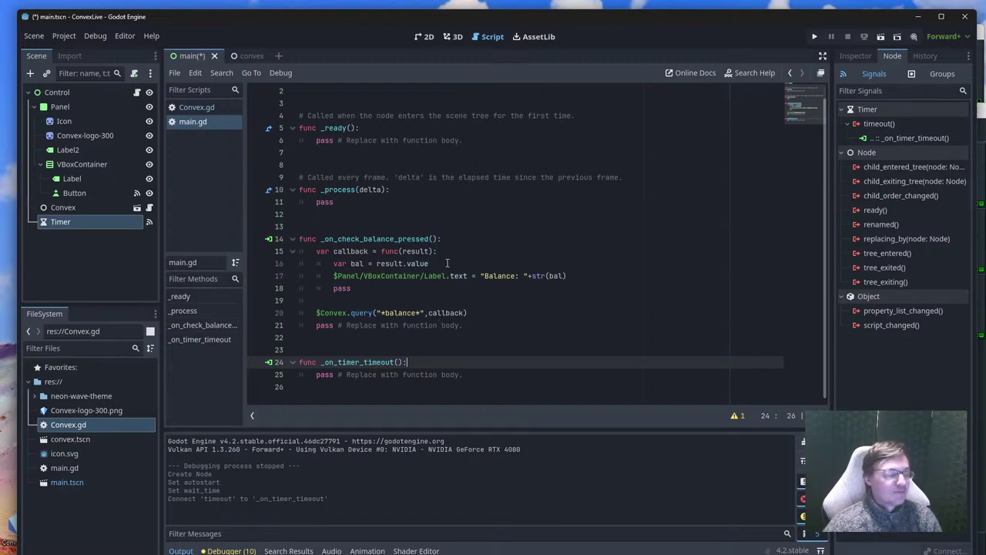
key("Return")
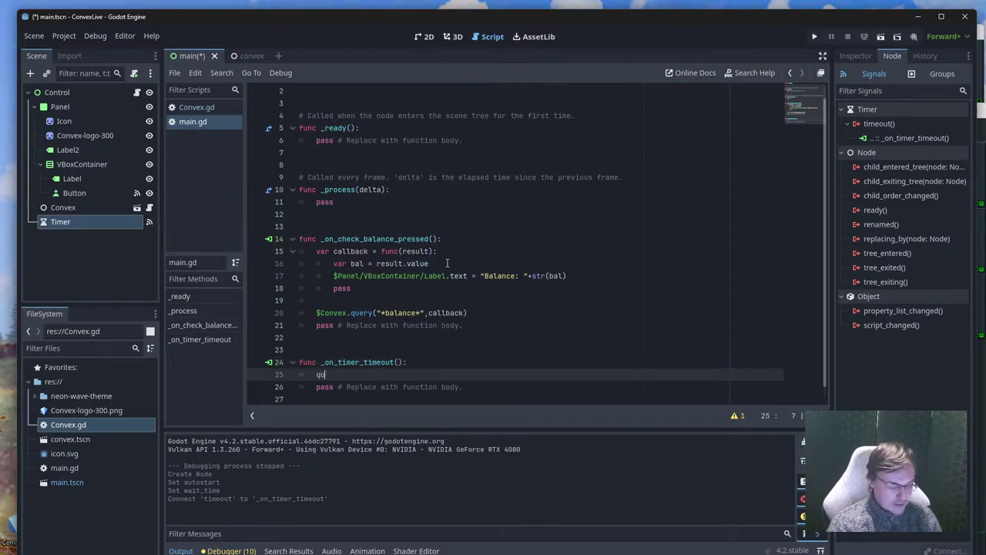
type("query_")
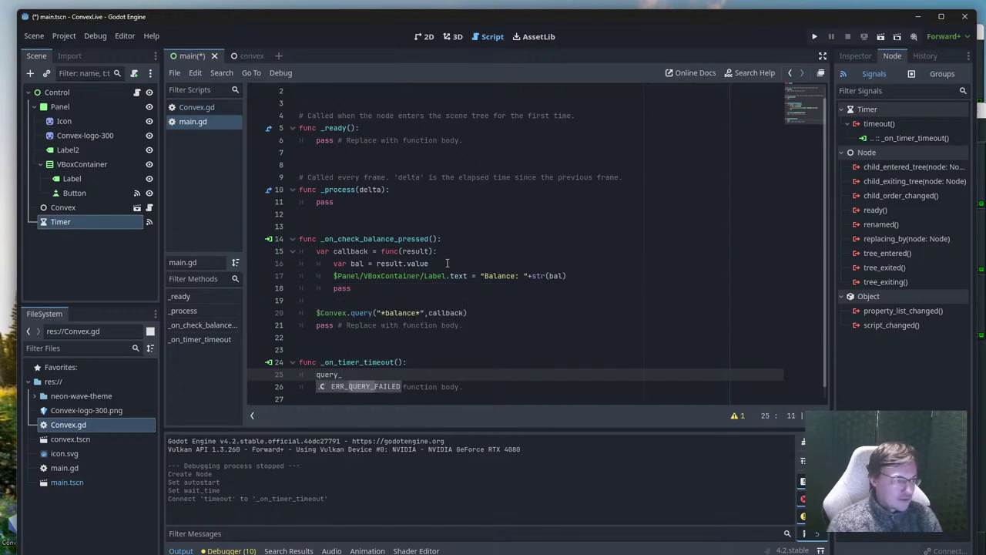
type("balance()")
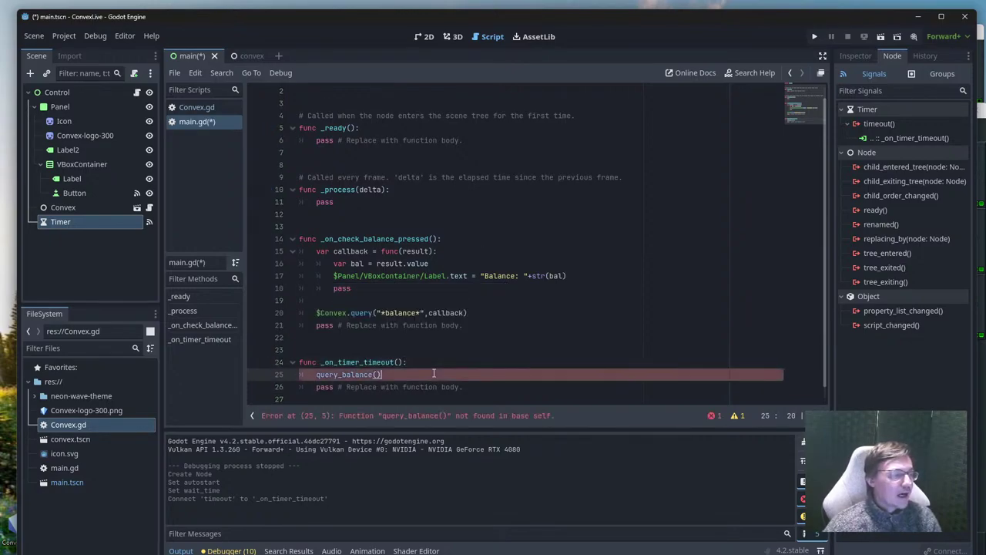
Create func query_balance() and move the balance-query code from _on_check_balance_pressed into it.
scroll(445, 384, "down", 1)
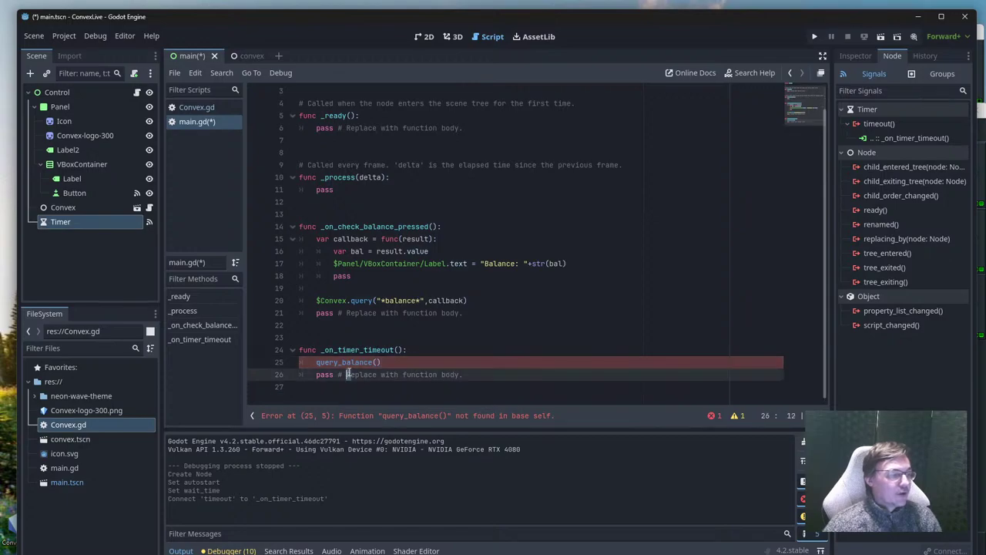
left_click(506, 375)
key("Return")
key("Return")
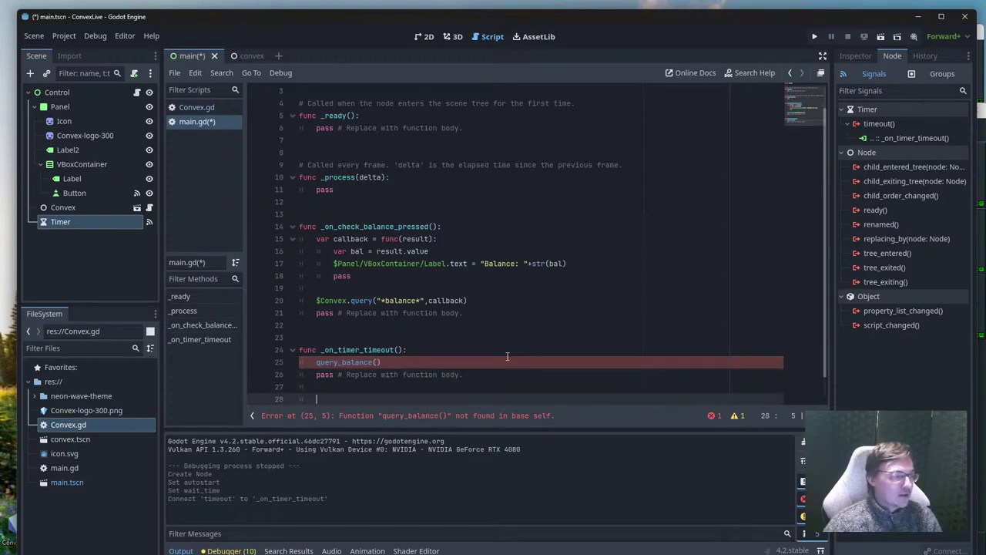
type("fu")
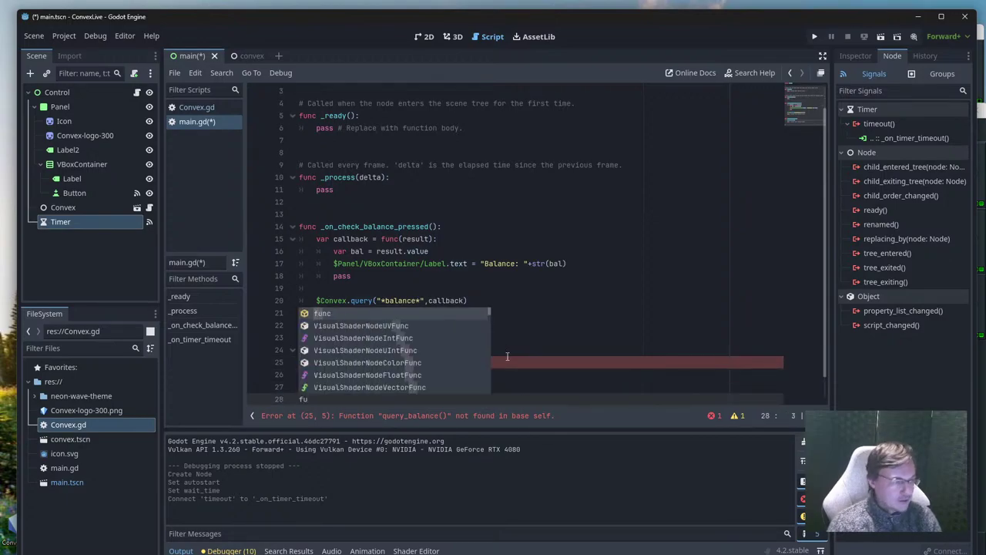
type("nc quer")
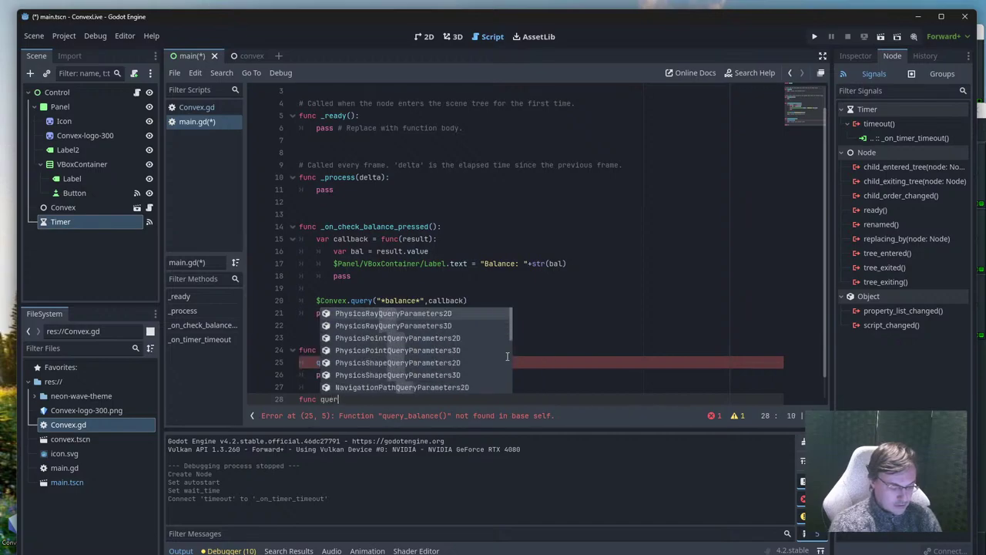
type("y_balance()")
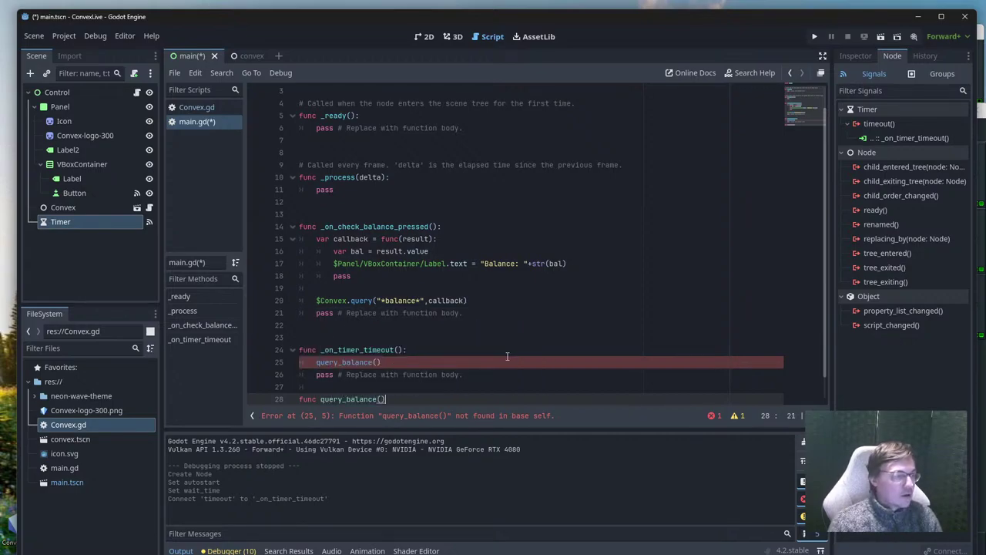
type(":")
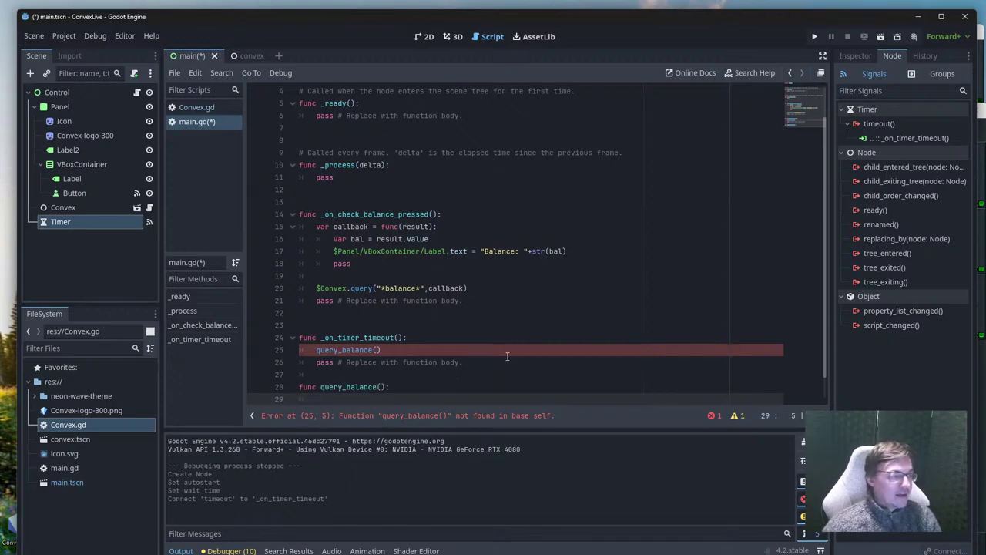
key("Return")
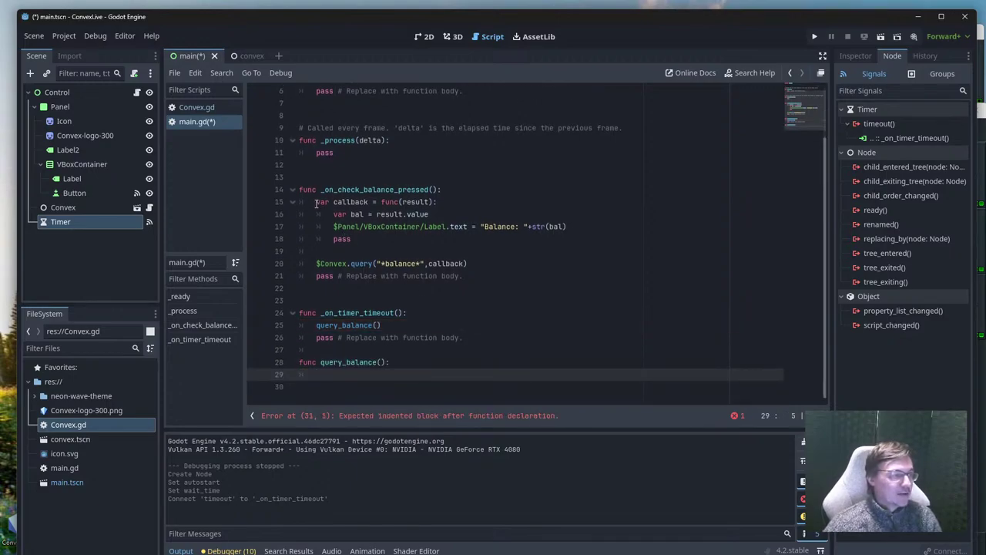
left_click_drag(316, 202, 484, 263)
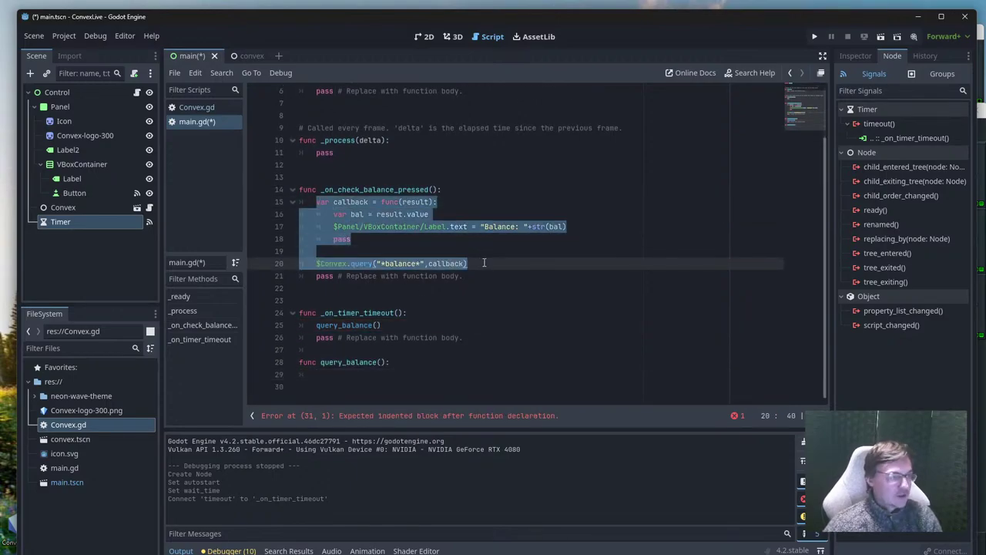
key("ctrl+x")
left_click(376, 372)
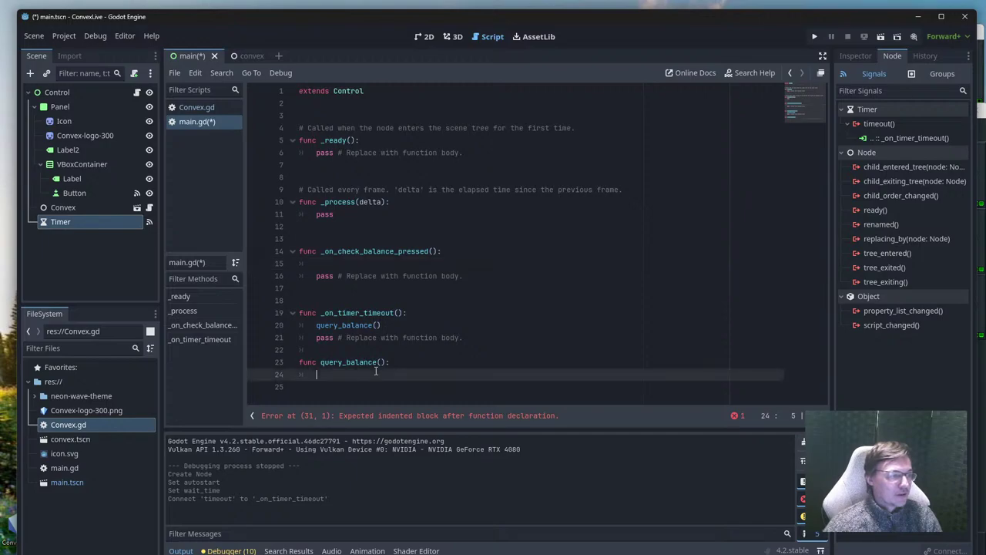
key("ctrl+v")
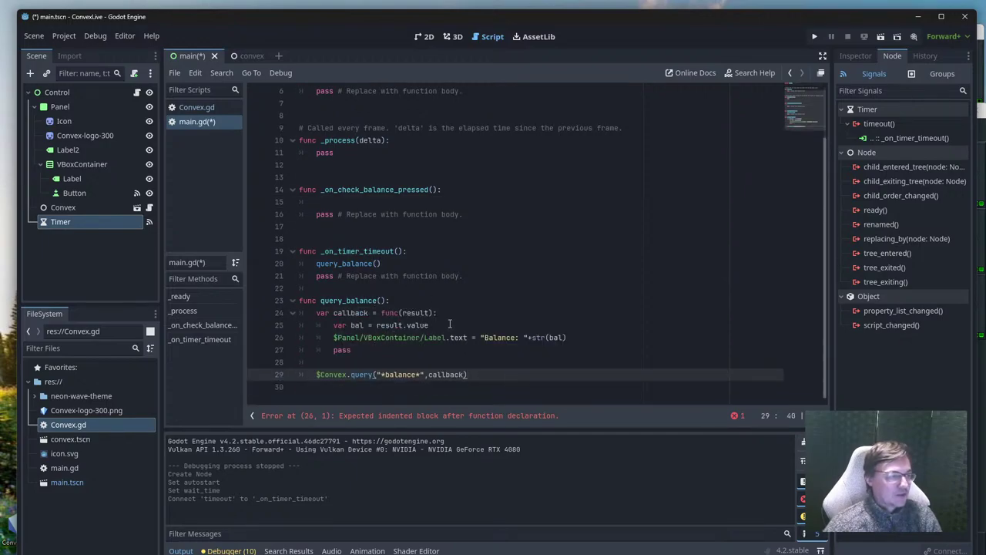
Call query_balance() from _on_check_balance_pressed on line 15.
left_click(333, 202)
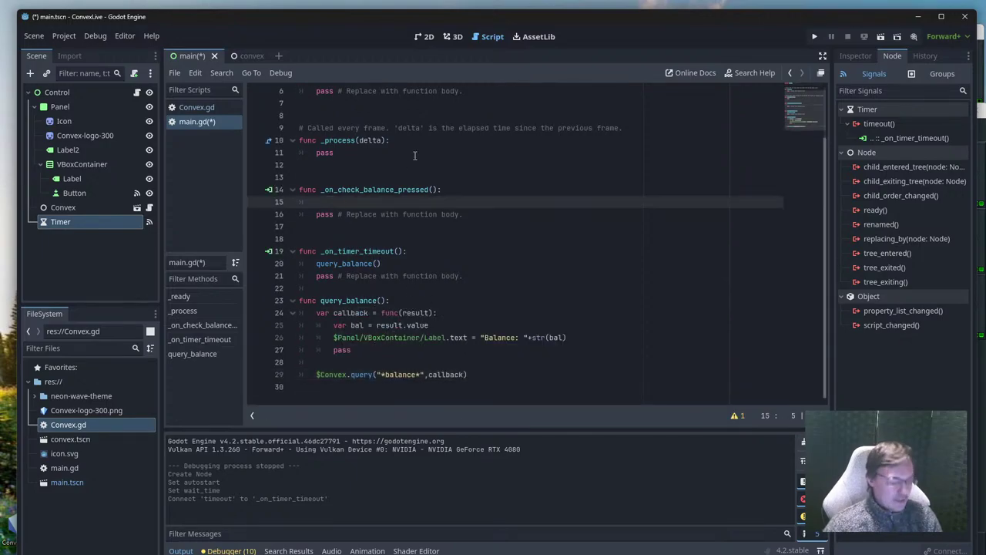
type("query_")
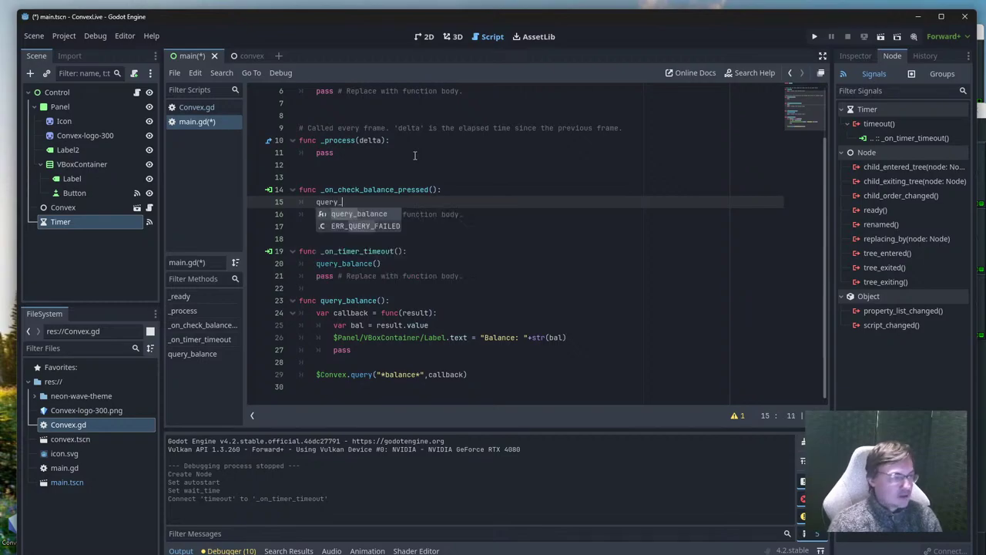
type("balance")
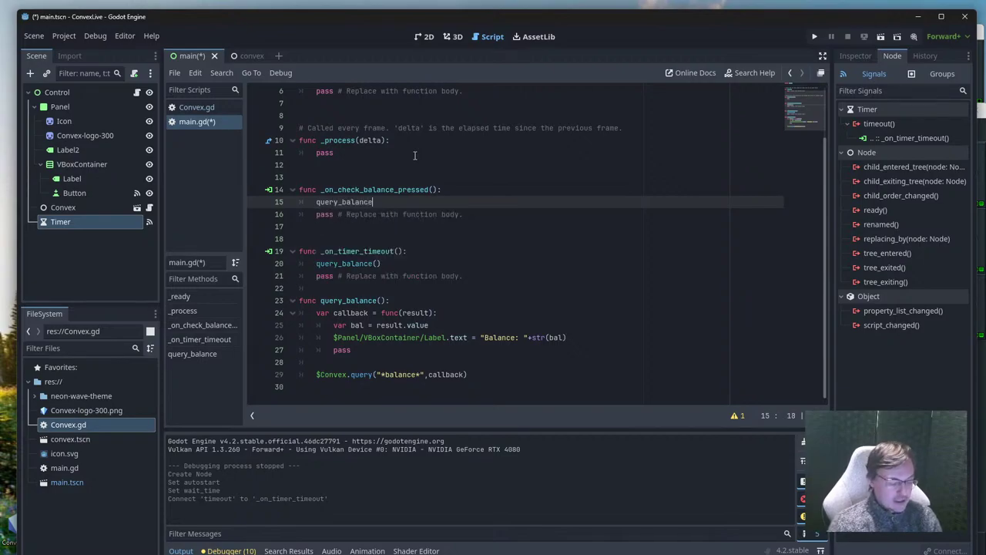
type("()")
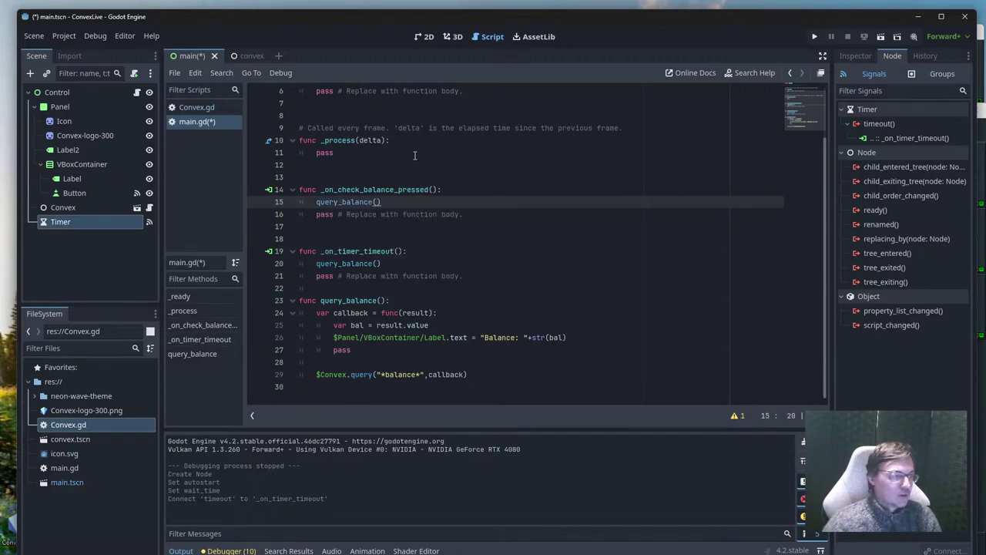
key("Down")
key("Down")
key("Down")
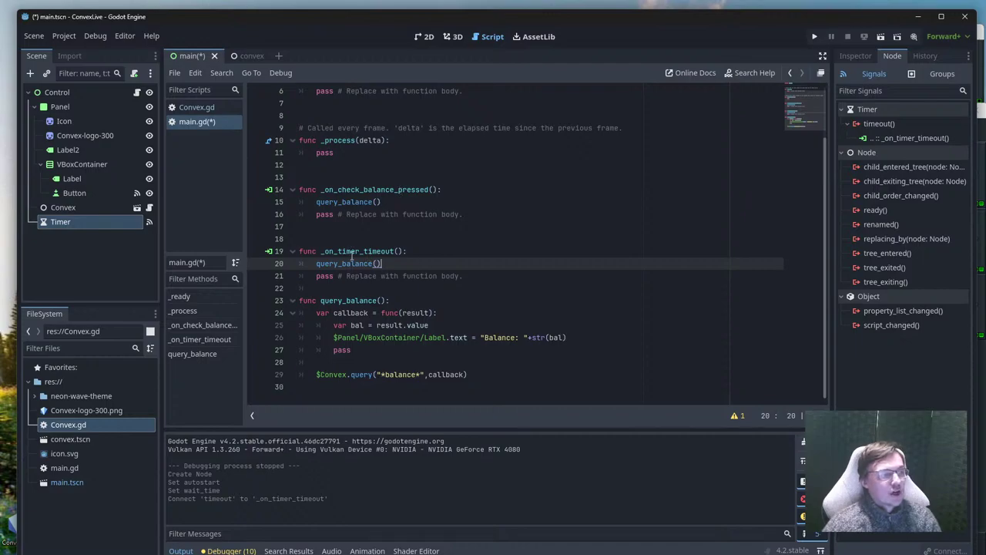
left_click(355, 189)
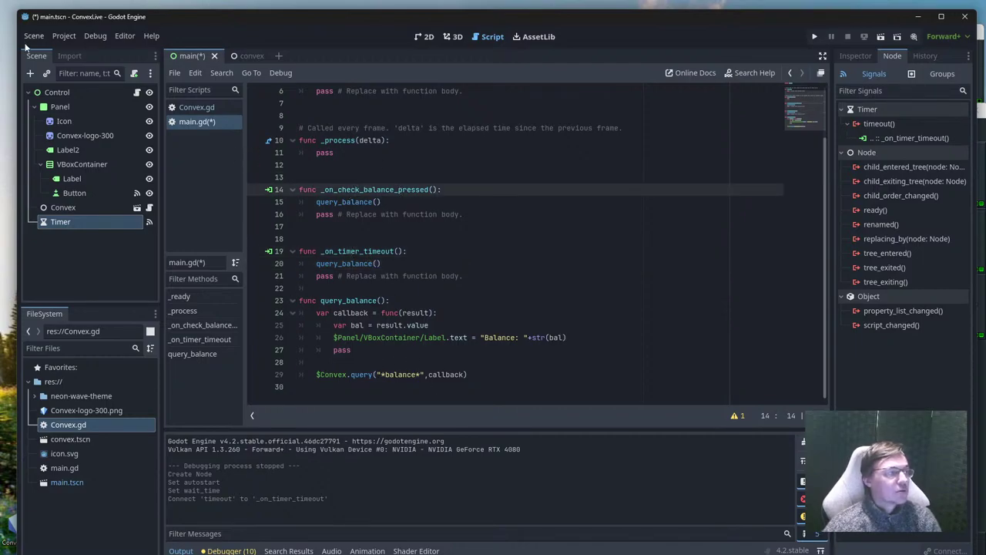
key("ctrl+s")
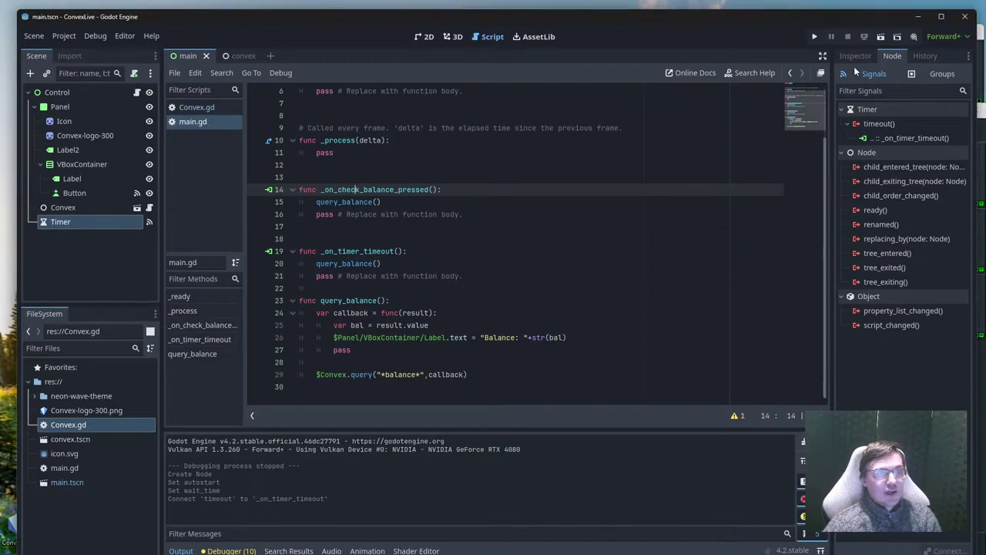
left_click(816, 37)
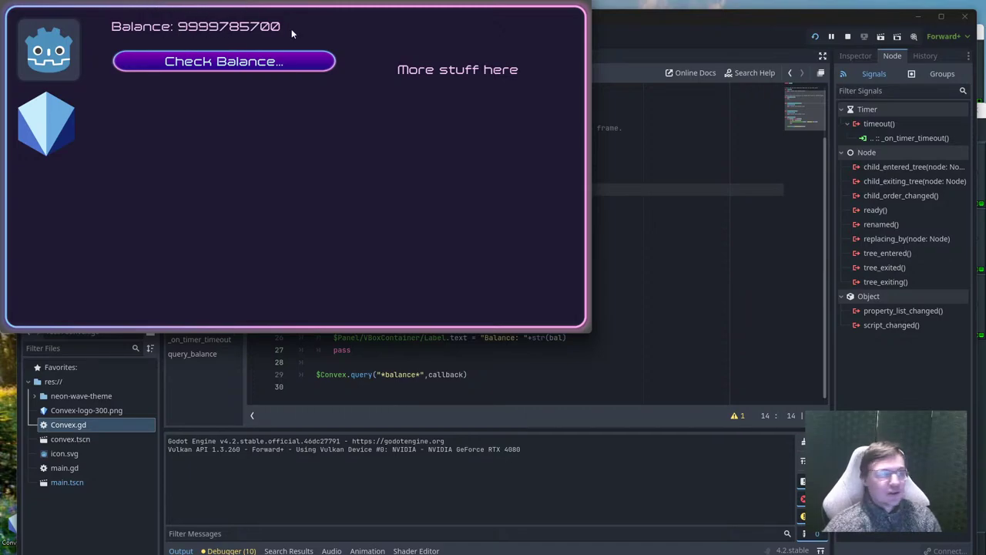
left_click(980, 387)
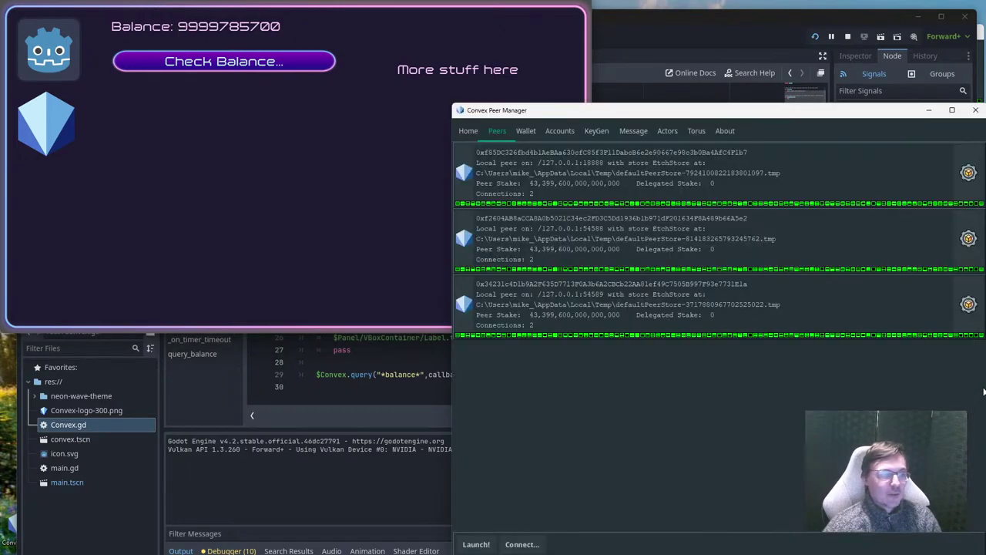
left_click(463, 243)
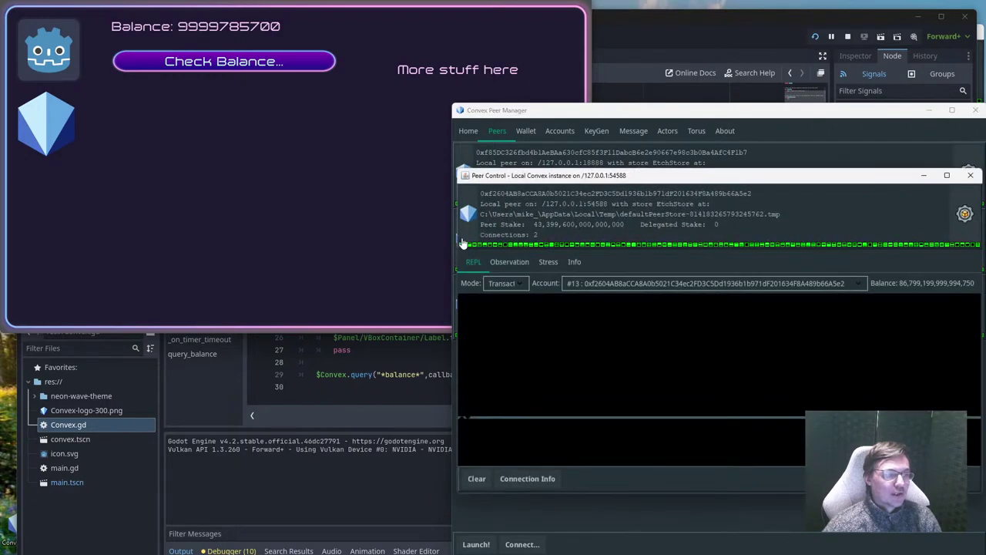
mouse_move(550, 183)
left_mouse_down()
mouse_move(378, 239)
mouse_move(451, 205)
left_mouse_up()
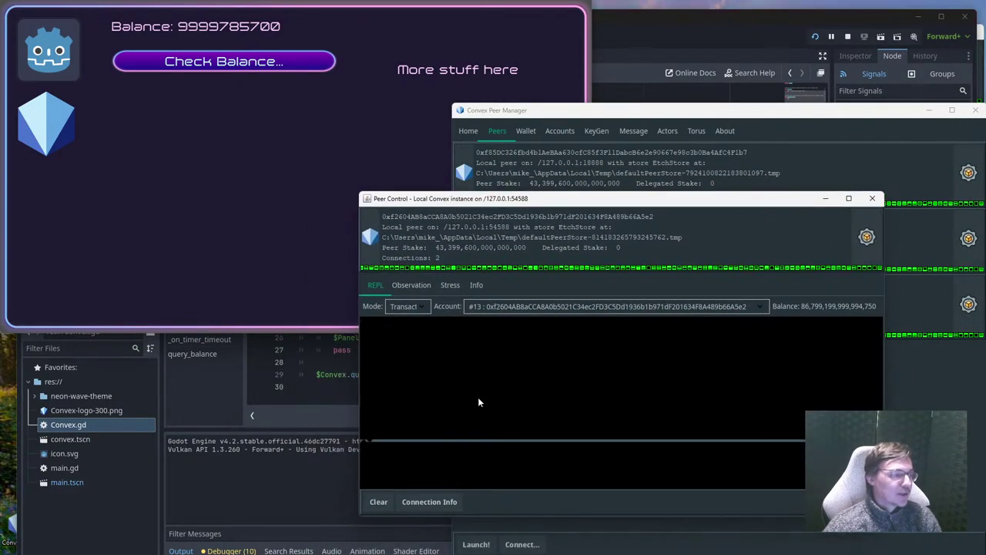
left_click(452, 457)
type("(tr")
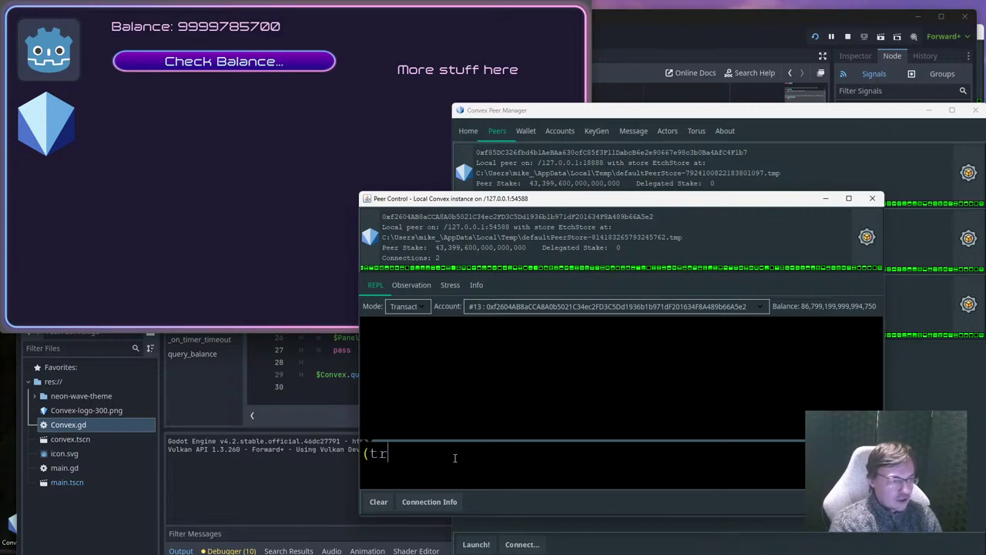
type("ansfer ")
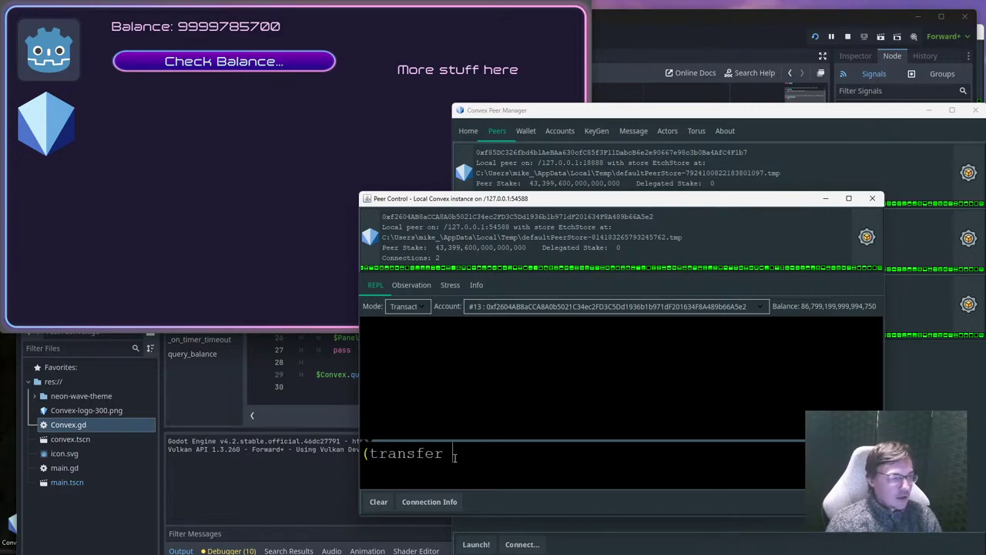
type("#")
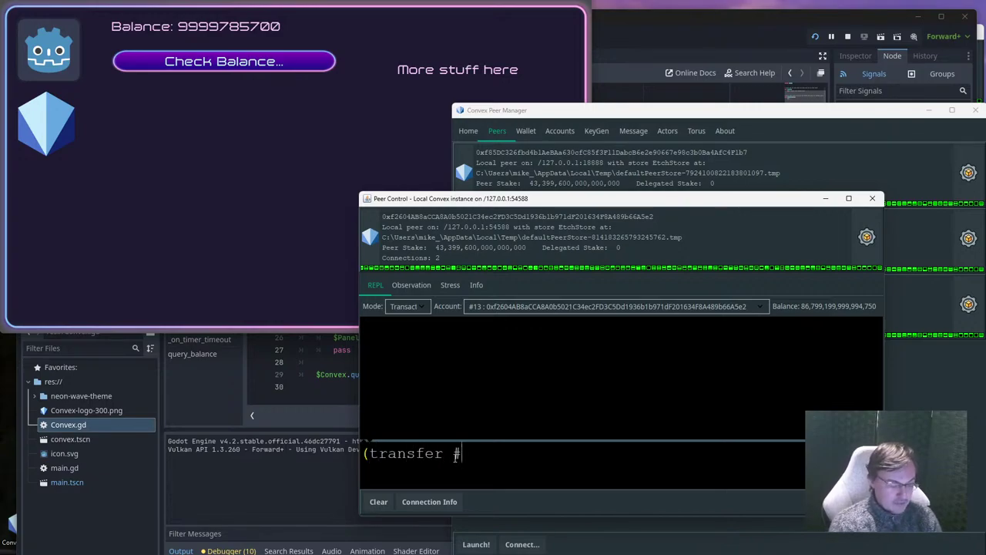
type("57 ")
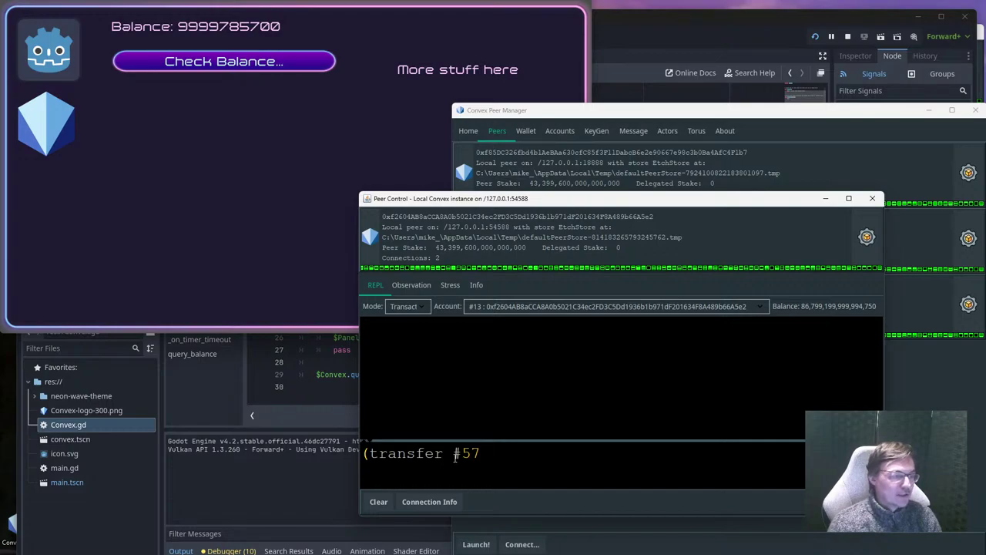
type("100000000")
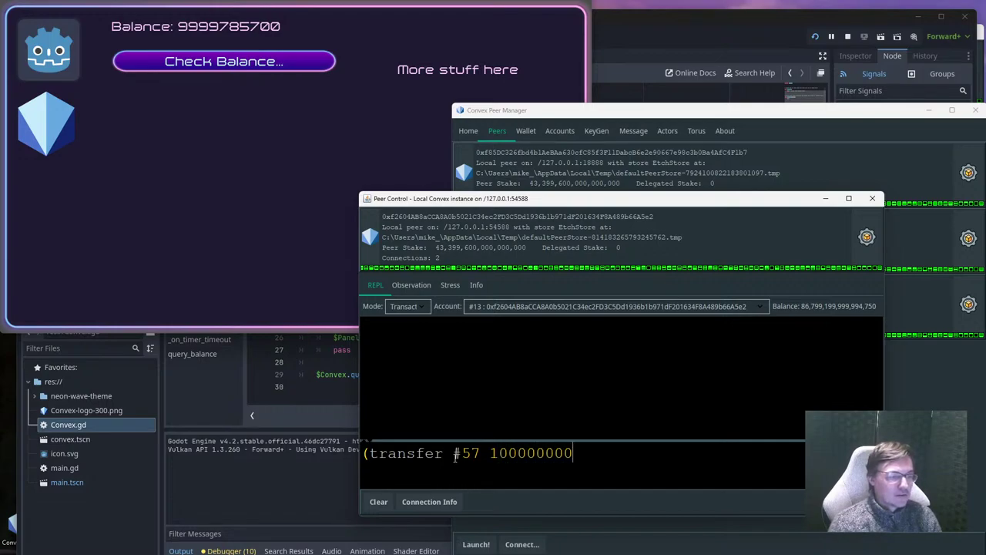
type("0000")
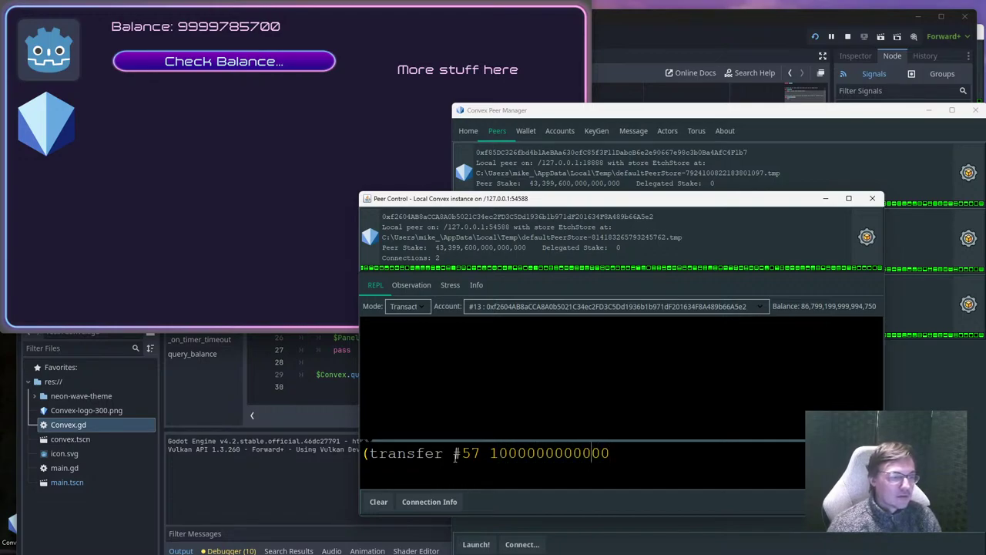
key("Left")
key("Left")
key("Left")
key("Left")
key("Left")
key("Left")
key("Right")
key("Right")
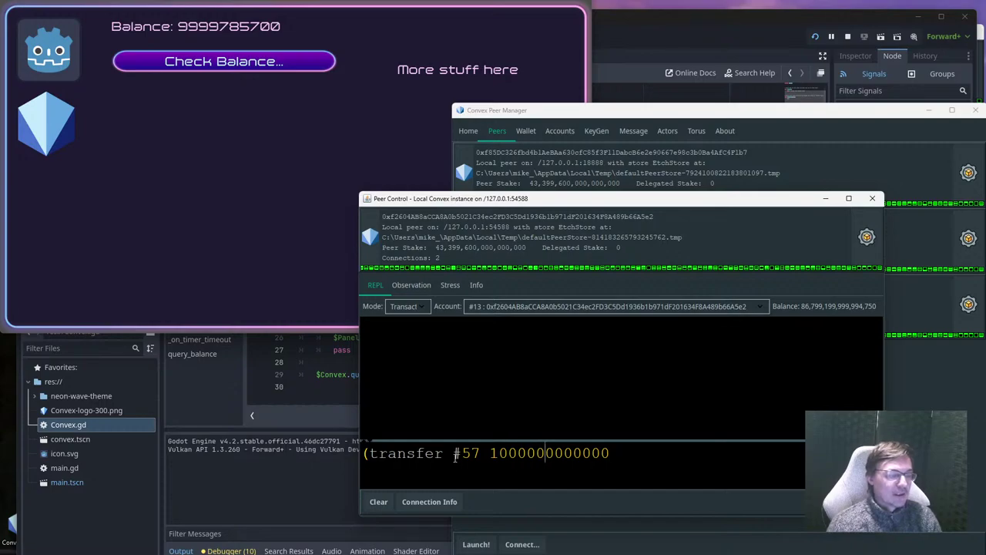
key("End")
type(")")
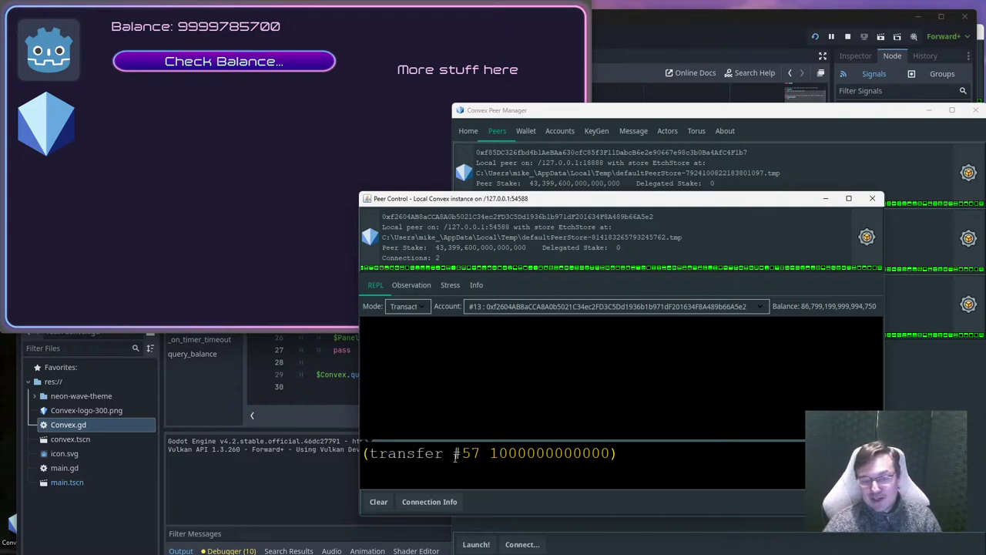
key("Return")
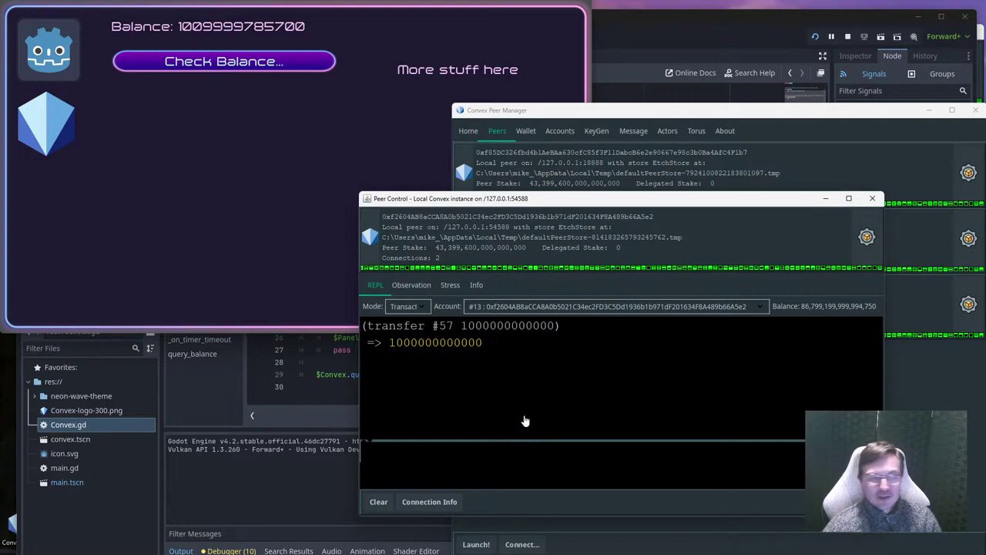
left_click(170, 155)
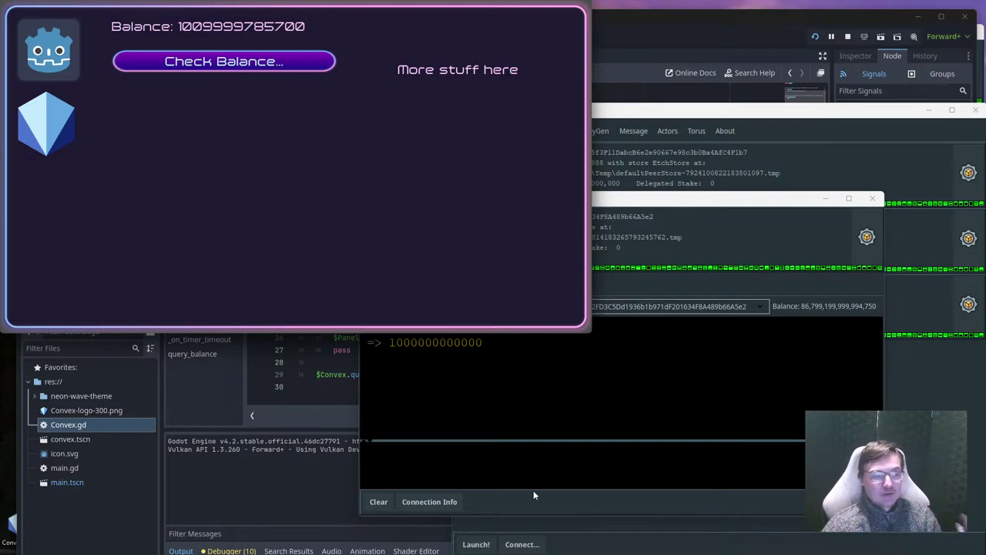
left_click(729, 480)
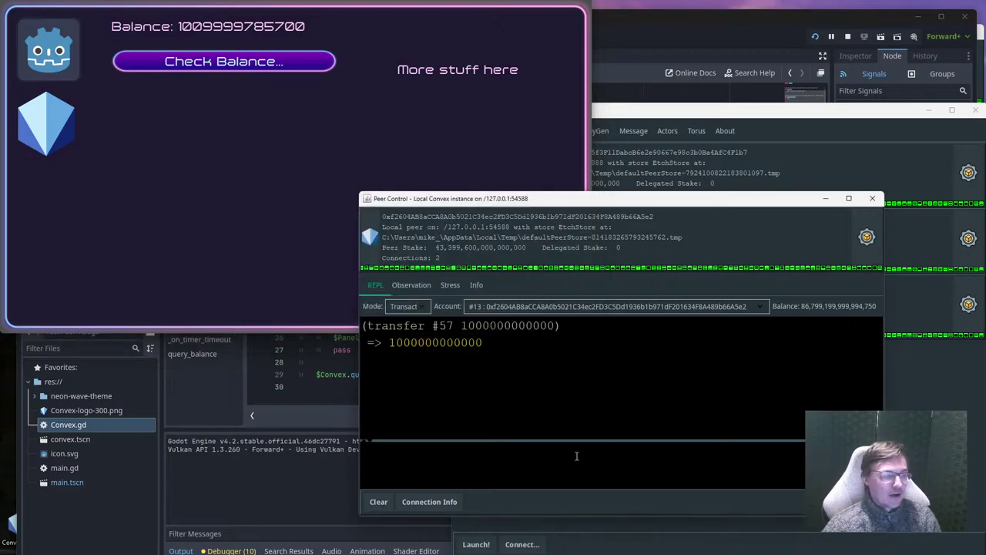
key("ctrl+Up")
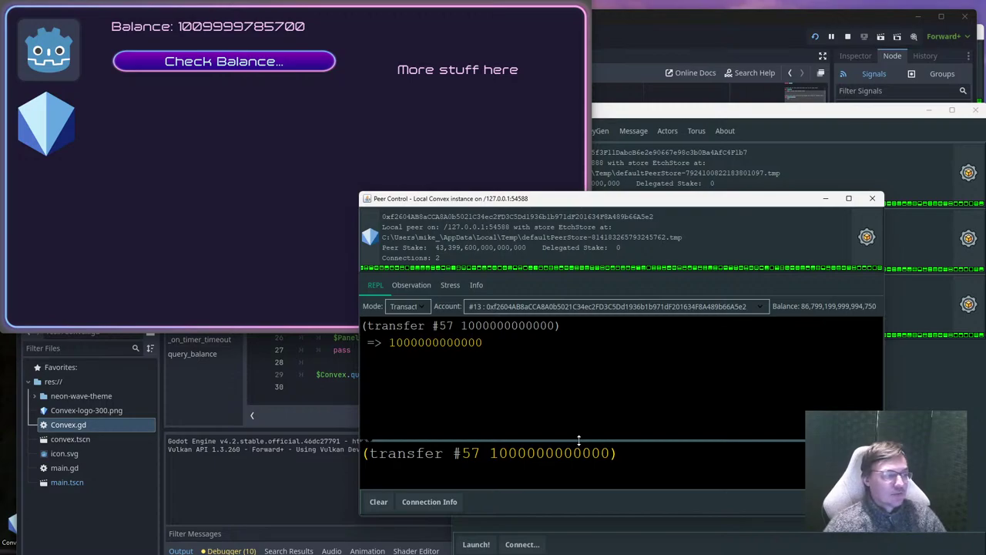
key("Return")
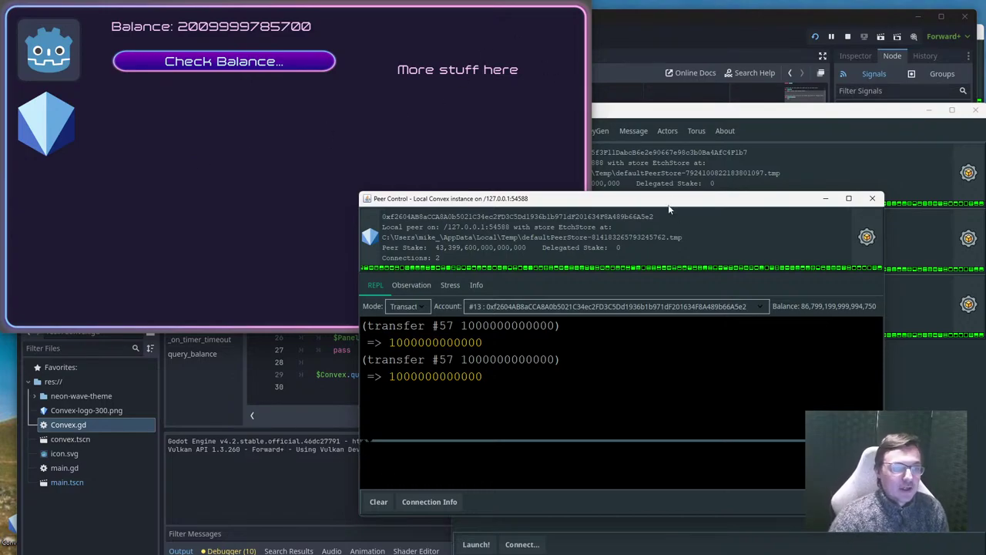
left_click_drag(669, 208, 778, 238)
left_click(402, 152)
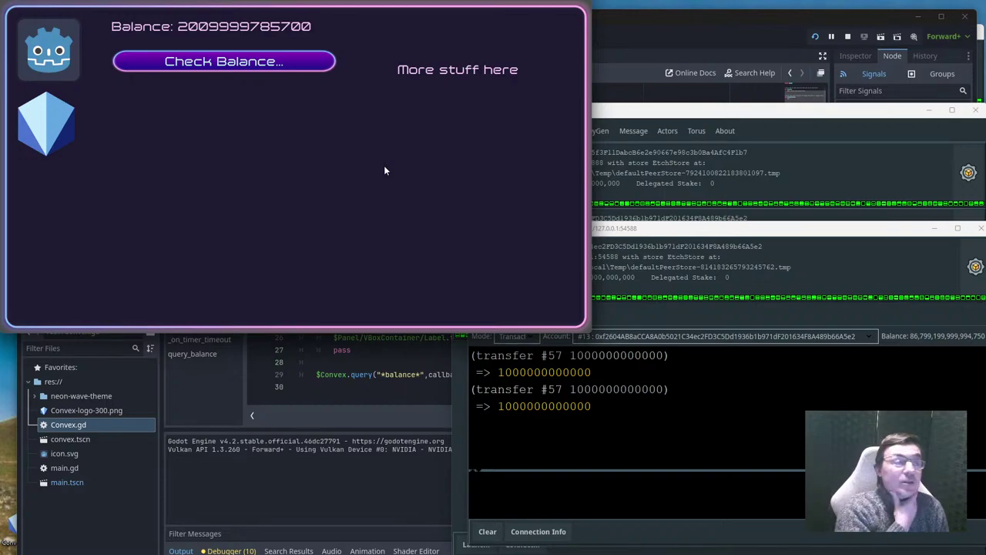
Stop the running project and return to the main scene in the 2D view.
left_click(848, 36)
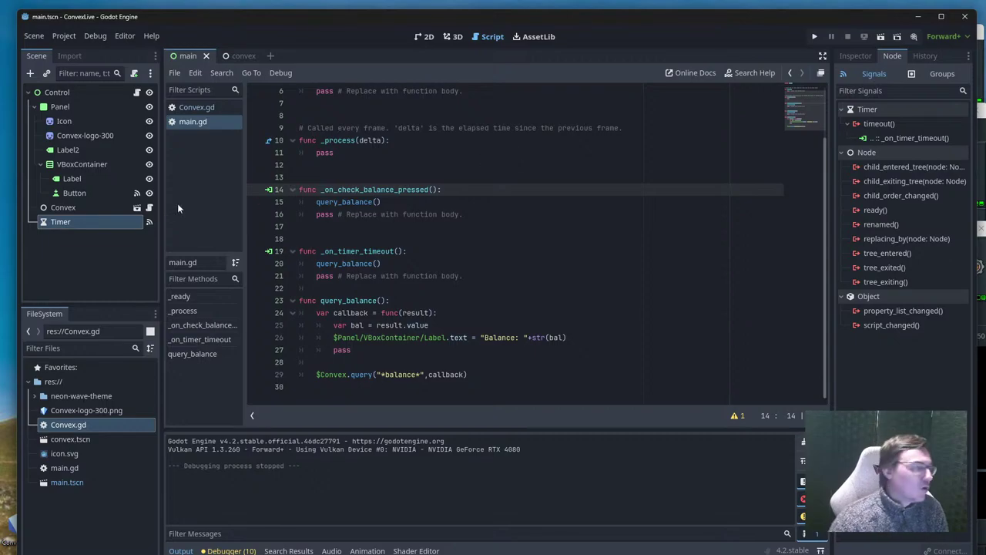
left_click(231, 56)
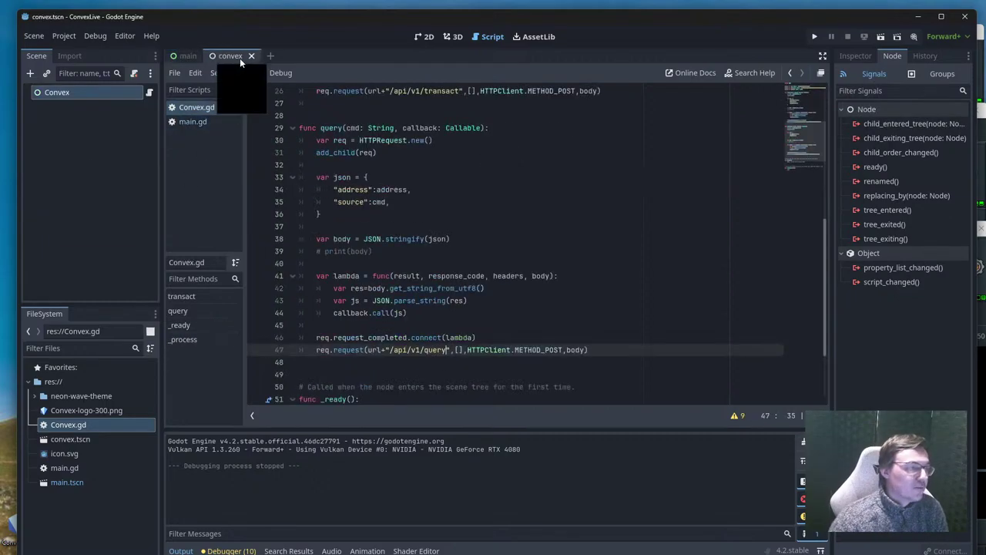
left_click(185, 56)
left_click(420, 37)
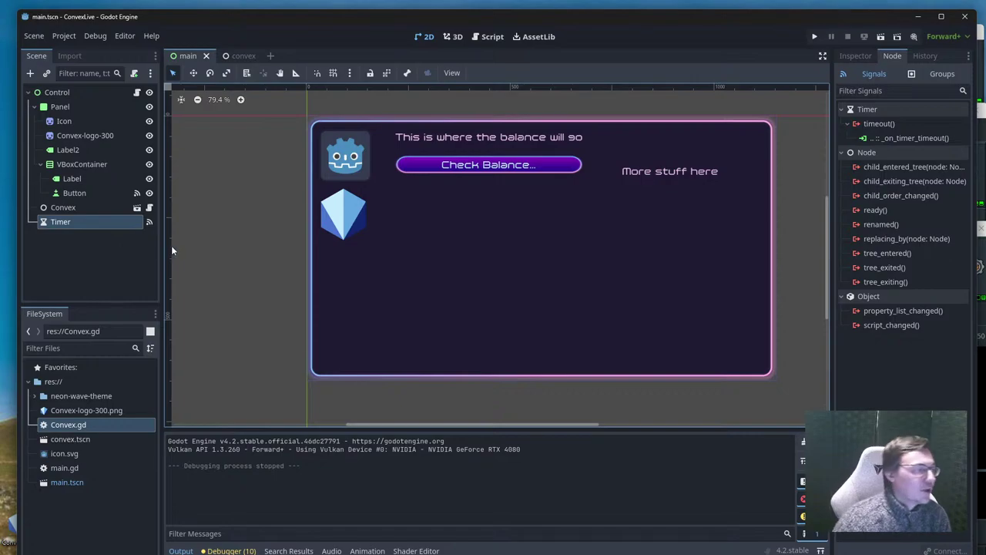
Add a TextEdit node as a child of VBoxContainer.
right_click(80, 163)
left_click(113, 170)
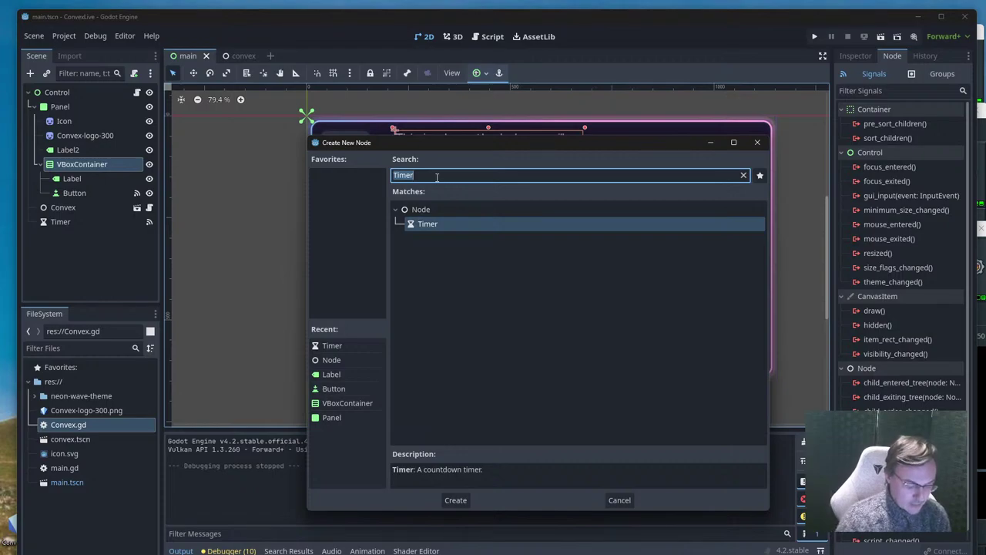
type("Text")
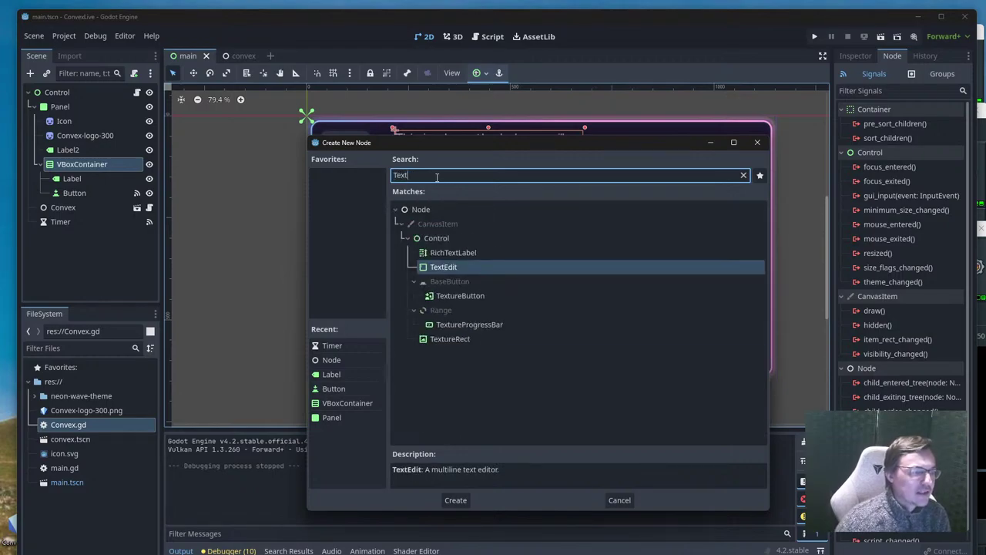
double_click(458, 267)
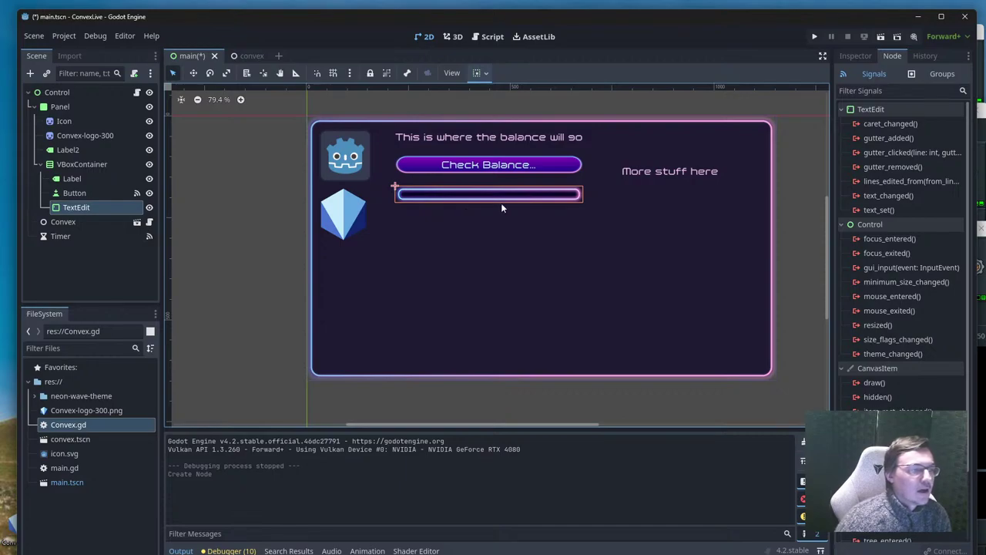
Set the TextEdit's Text property to 0, then clear the selection.
left_click(853, 56)
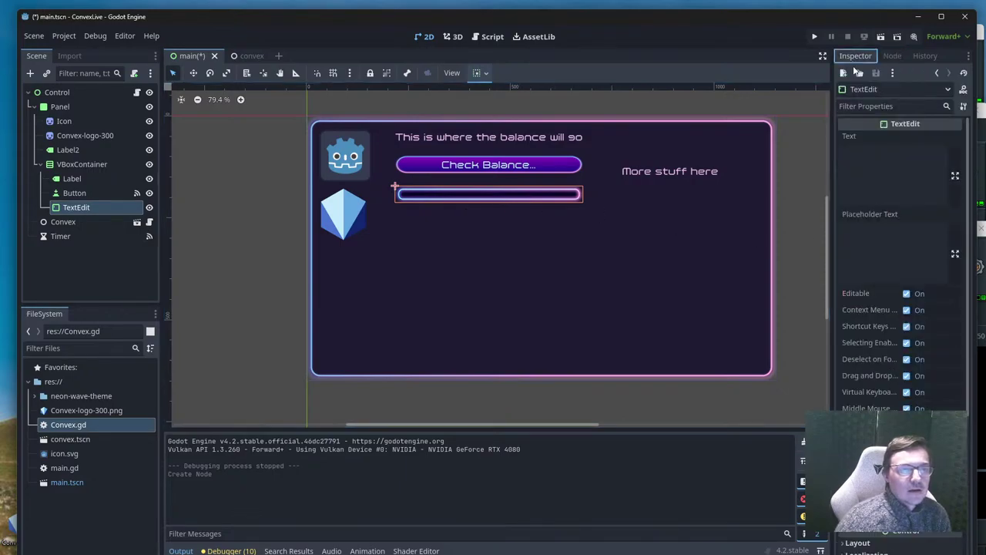
left_click(867, 161)
type("0")
left_click(903, 247)
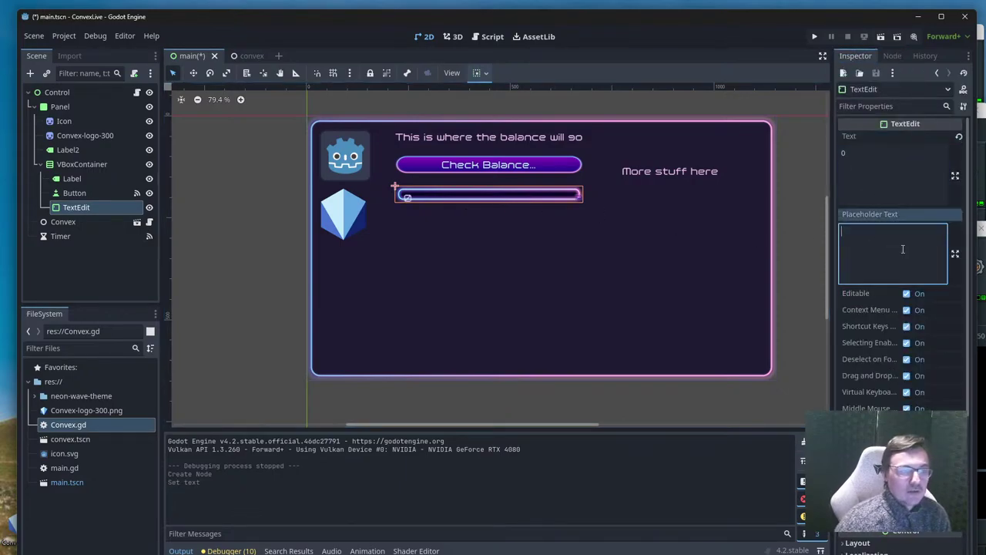
left_click(740, 263)
left_click(539, 200)
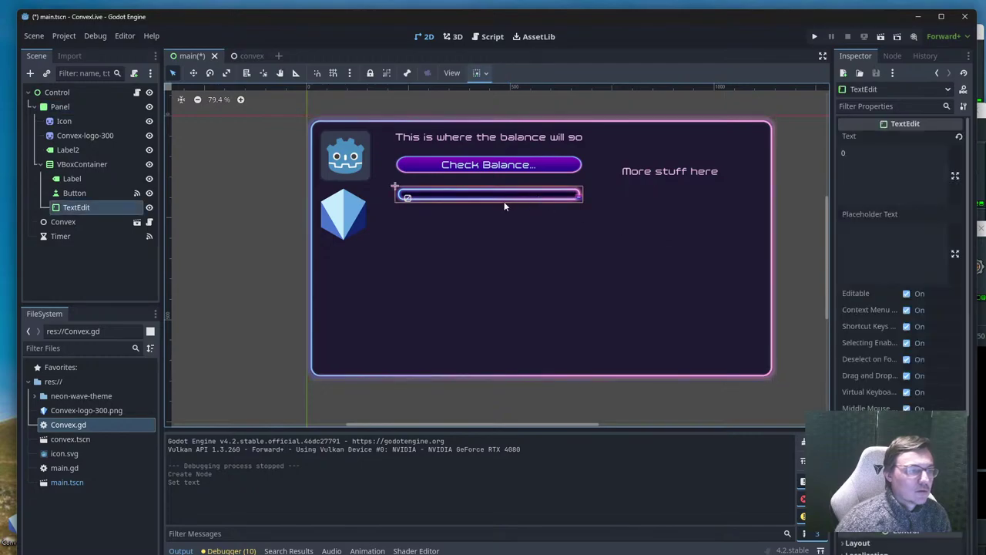
left_click_drag(490, 202, 489, 210)
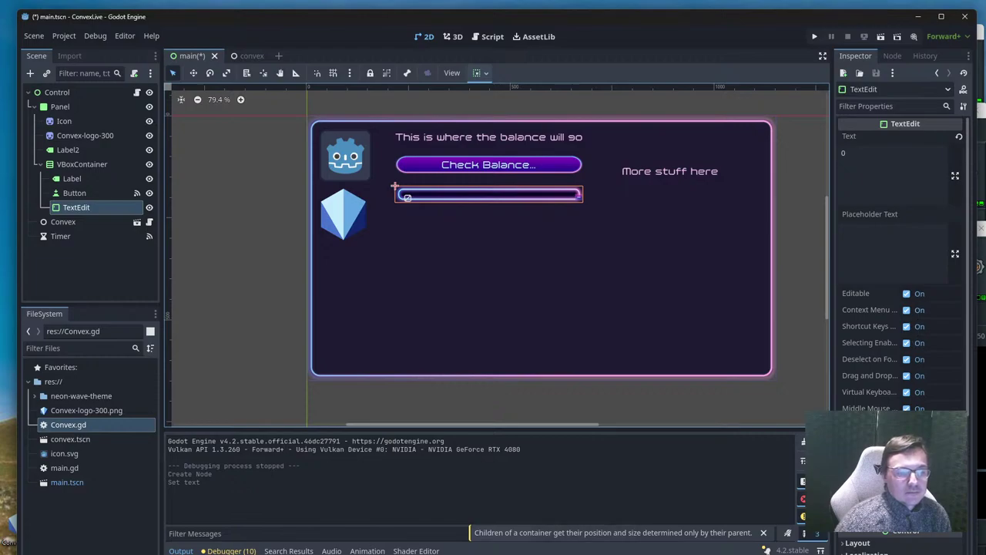
scroll(894, 323, "down", 3)
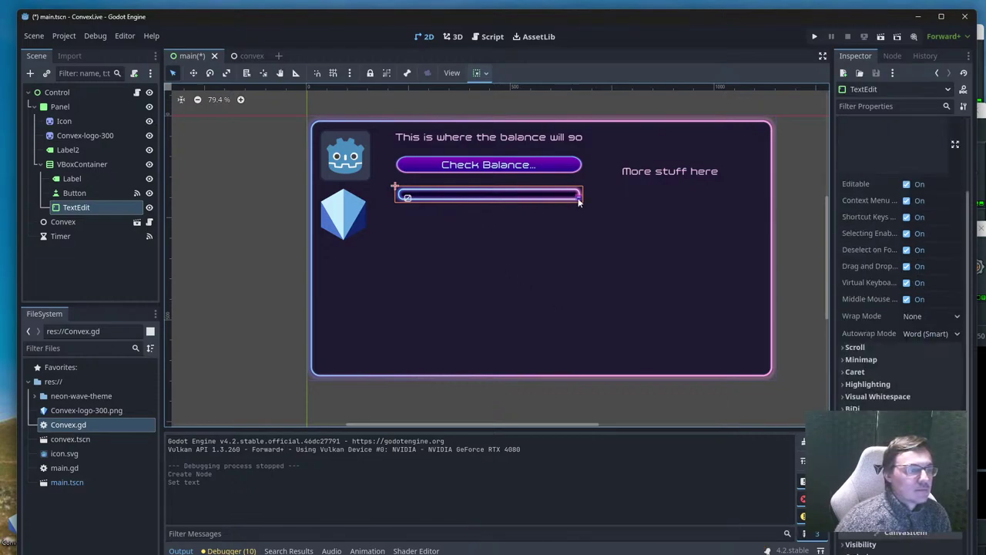
left_click(787, 169)
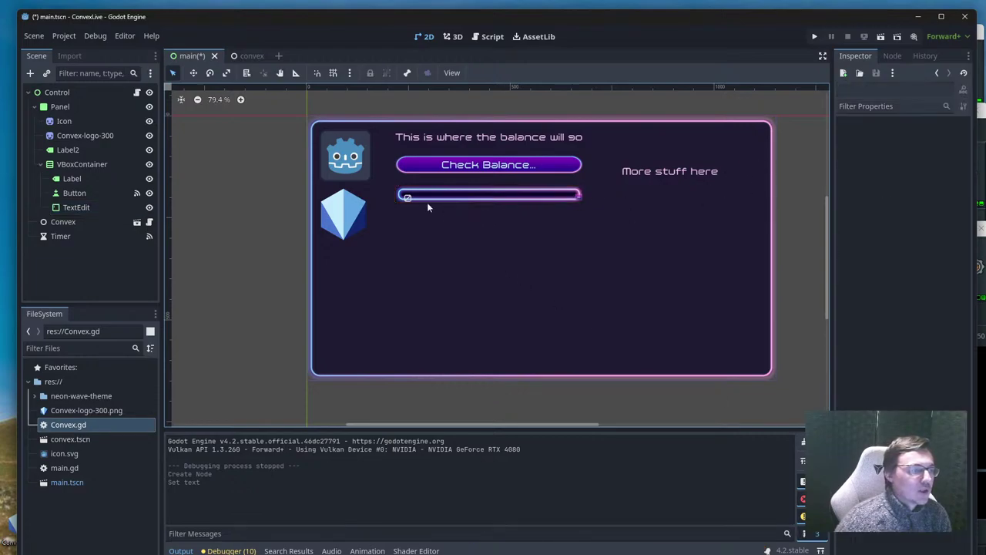
Add a Button node as a child of VBoxContainer.
right_click(77, 165)
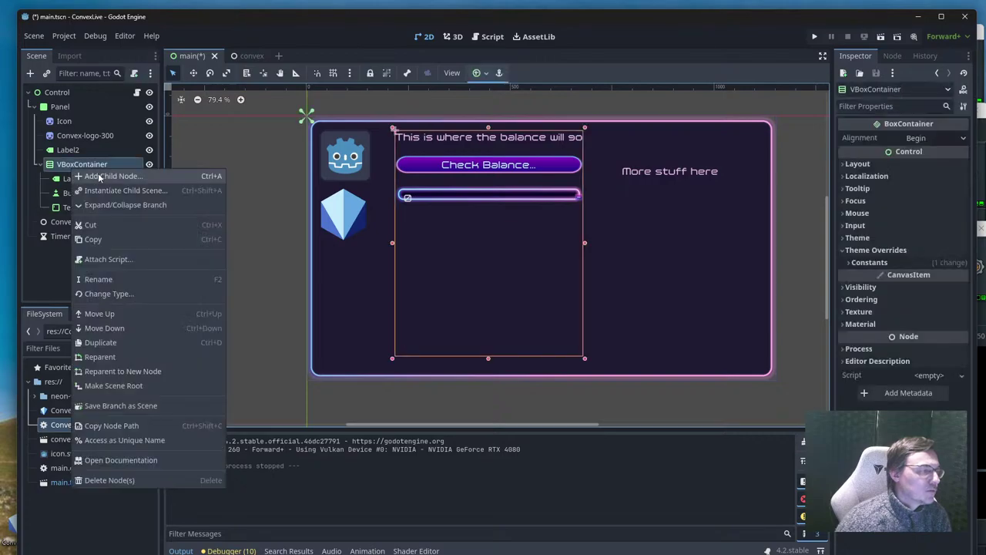
left_click(100, 176)
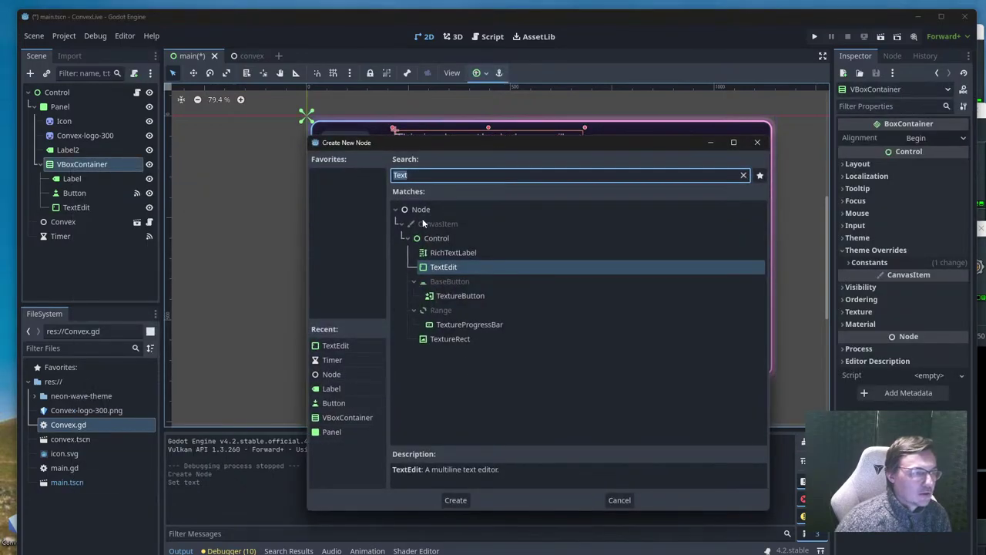
type("Butto")
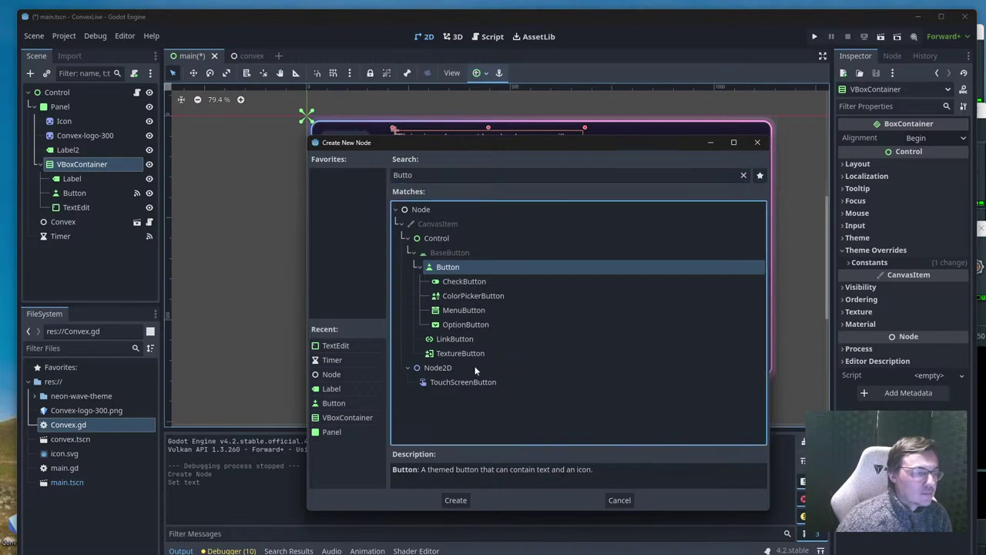
left_click(456, 500)
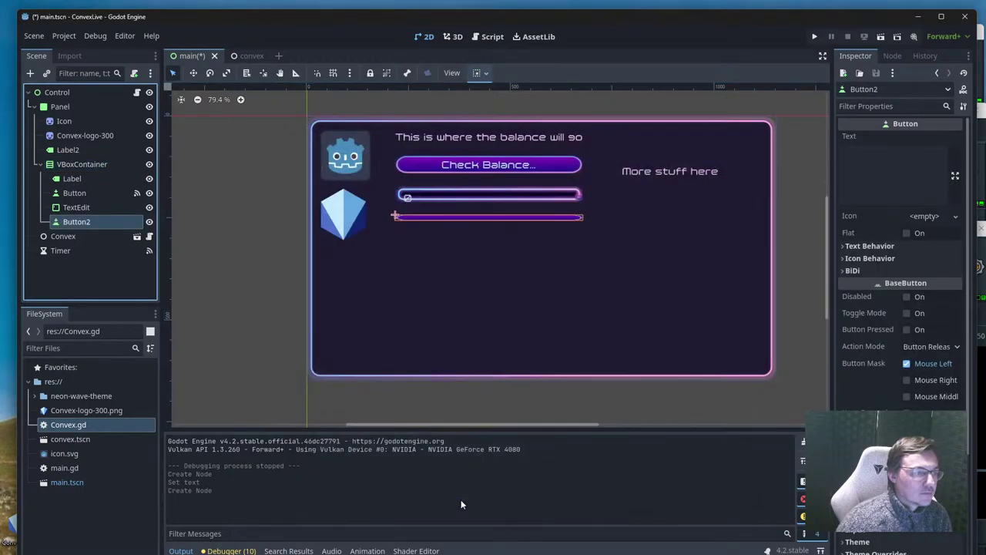
Set the new button's Text to 'Transfer', fixing the typo, then select the text box.
left_click(459, 220)
left_click(455, 218)
left_click(882, 152)
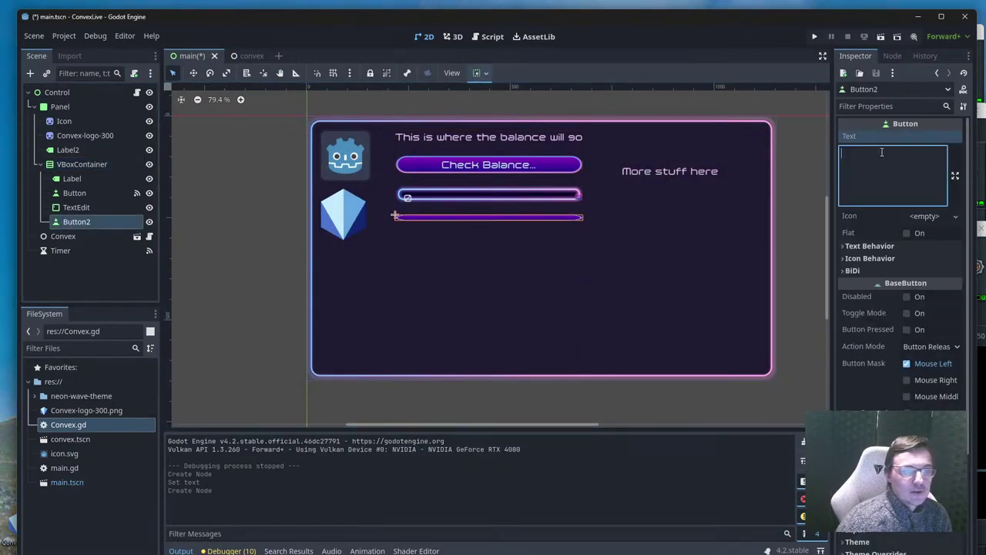
type("Trasf")
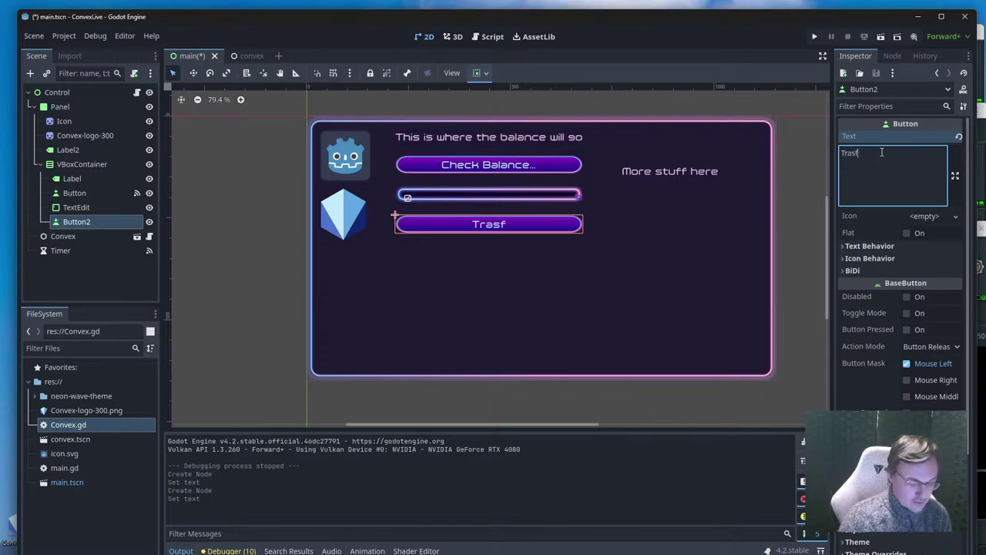
type("er")
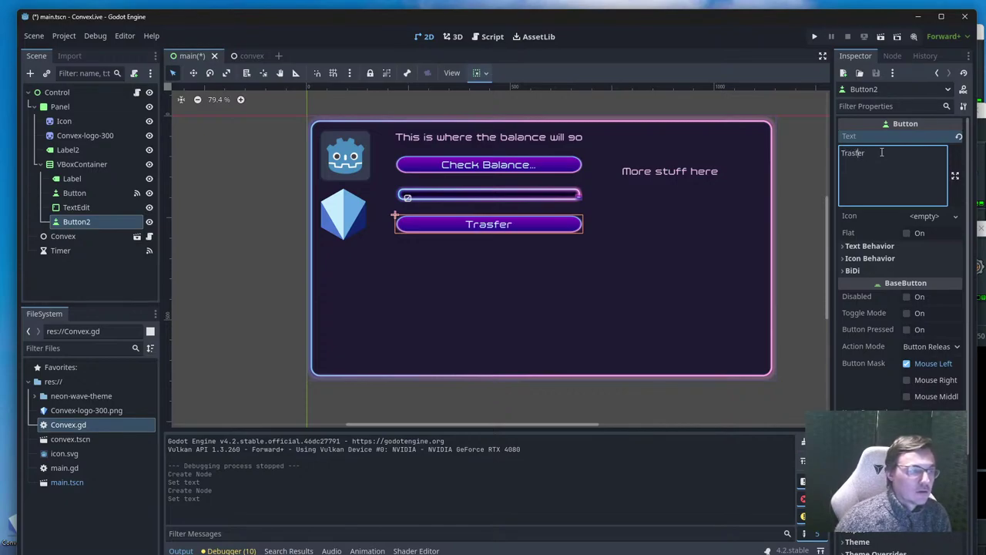
left_click(851, 153)
type("n")
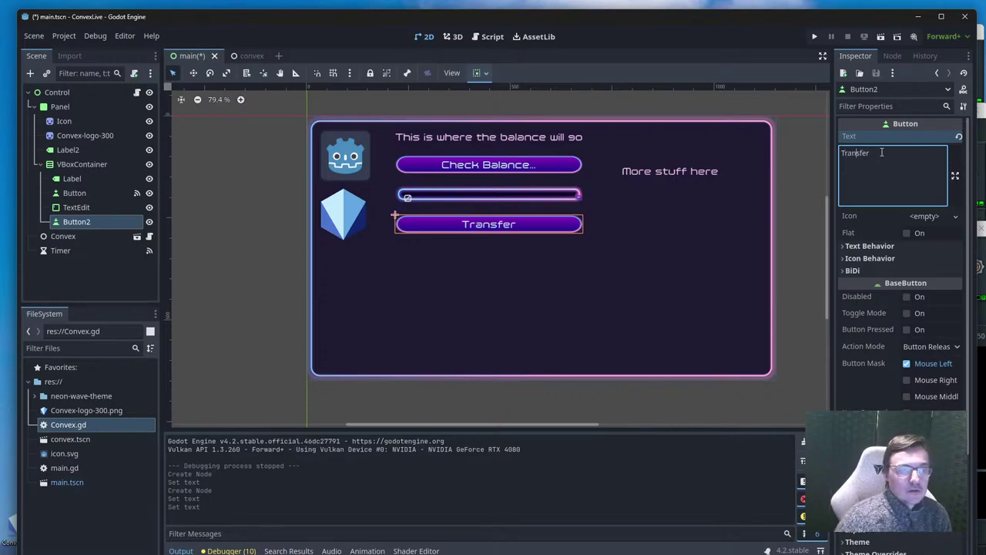
left_click(656, 314)
left_click(506, 196)
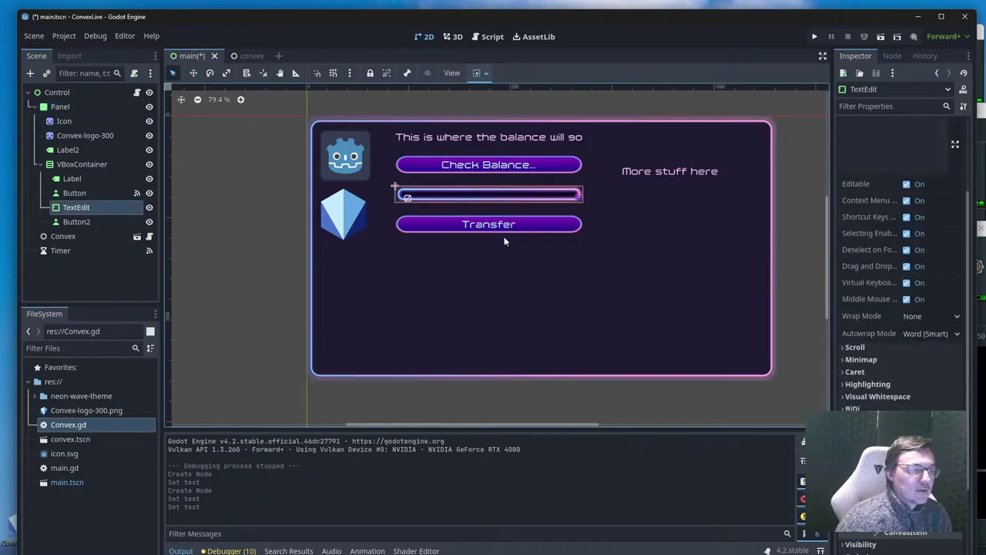
Copy the TextEdit node and paste it into VBoxContainer as TextEdit2.
left_click(485, 233)
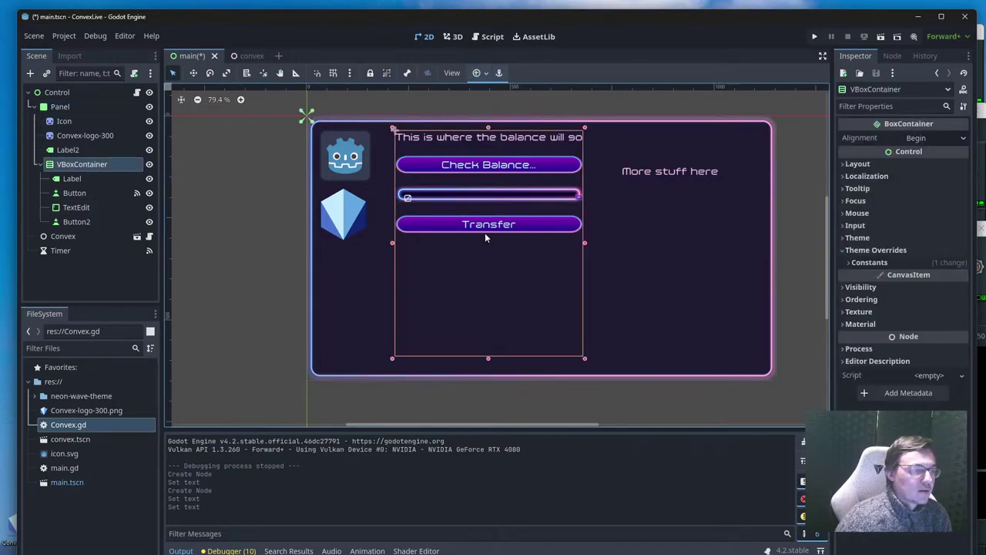
left_click(478, 233)
left_click(469, 199)
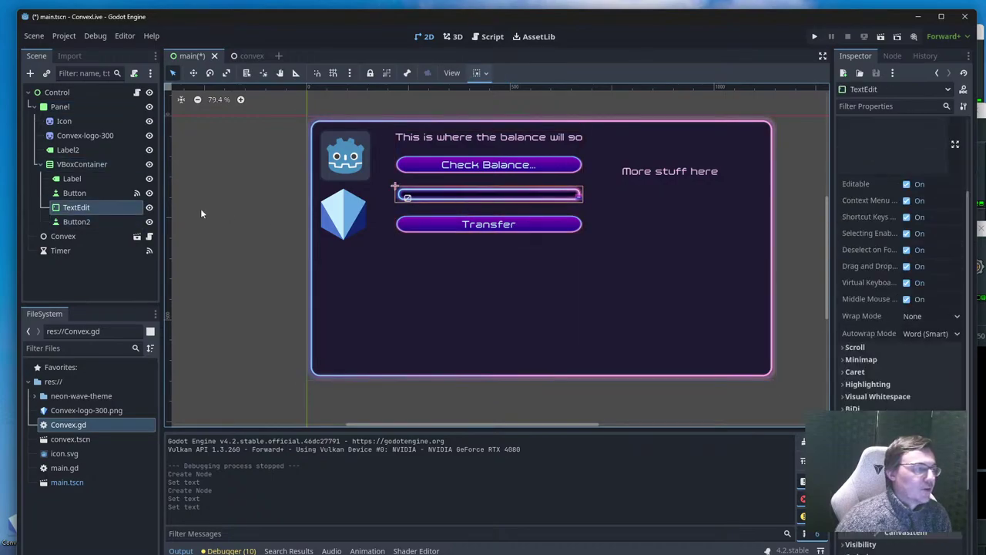
left_click(83, 208)
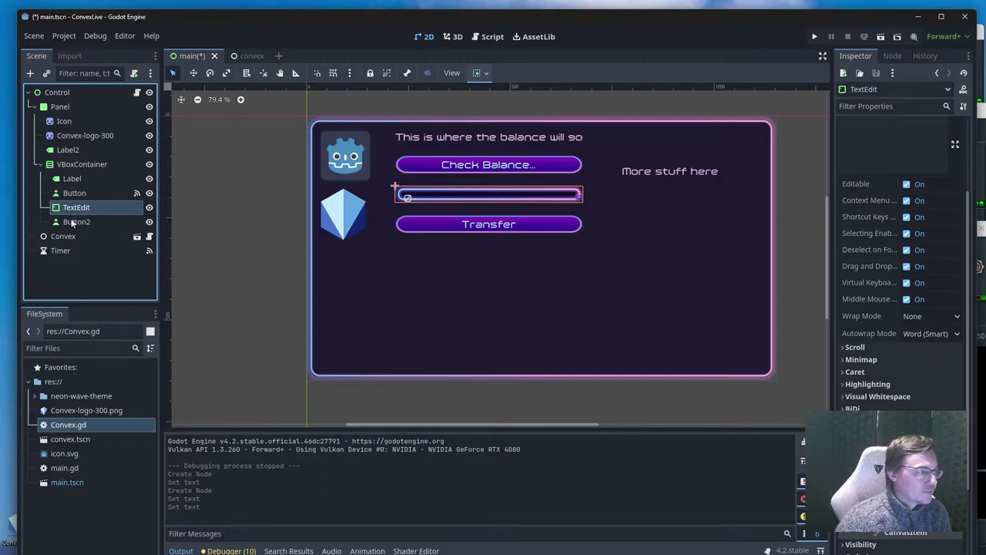
left_click(71, 221)
left_click(75, 207)
right_click(76, 208)
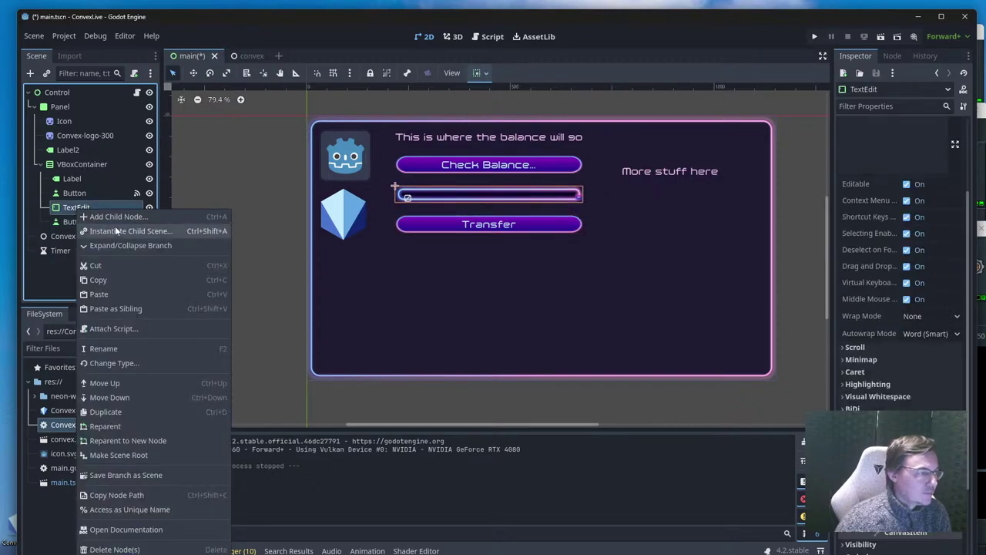
left_click(72, 166)
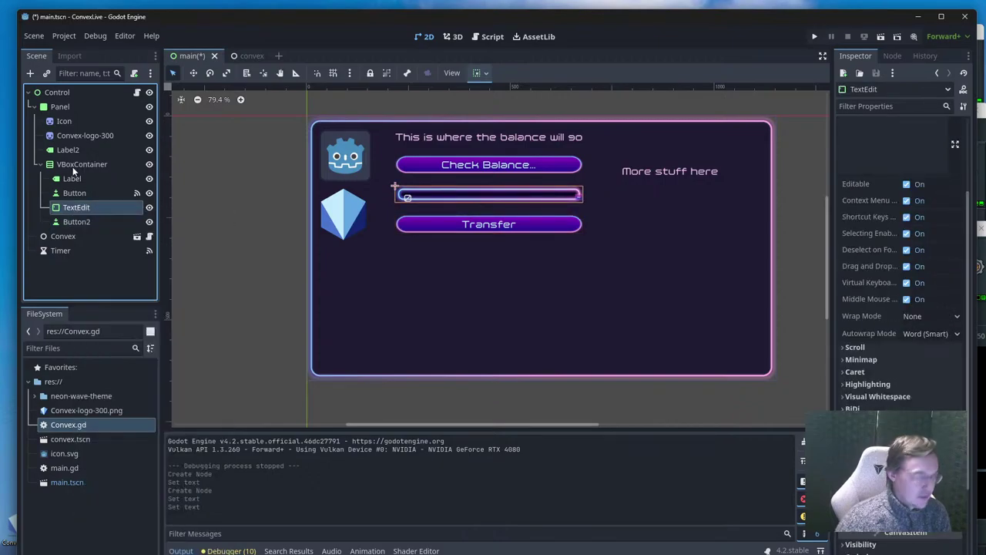
left_click(72, 167)
key("ctrl+v")
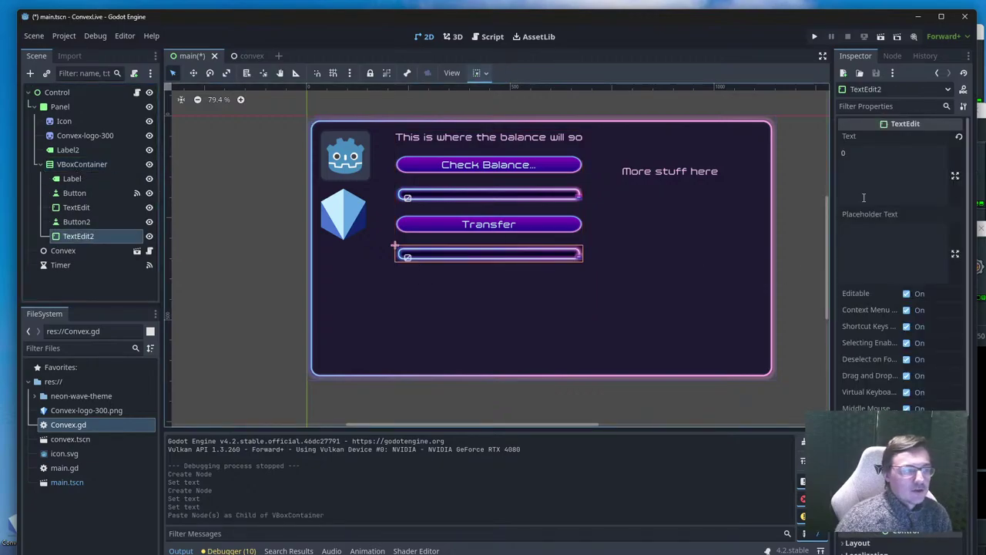
Replace TextEdit2's text with the destination account address and expand its Layout settings.
left_click_drag(849, 154, 828, 152)
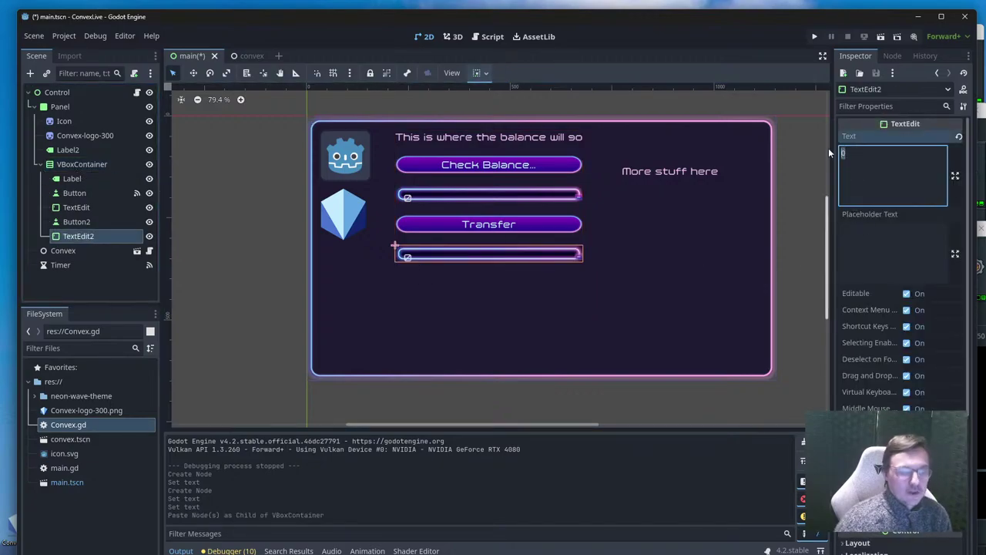
type("-13")
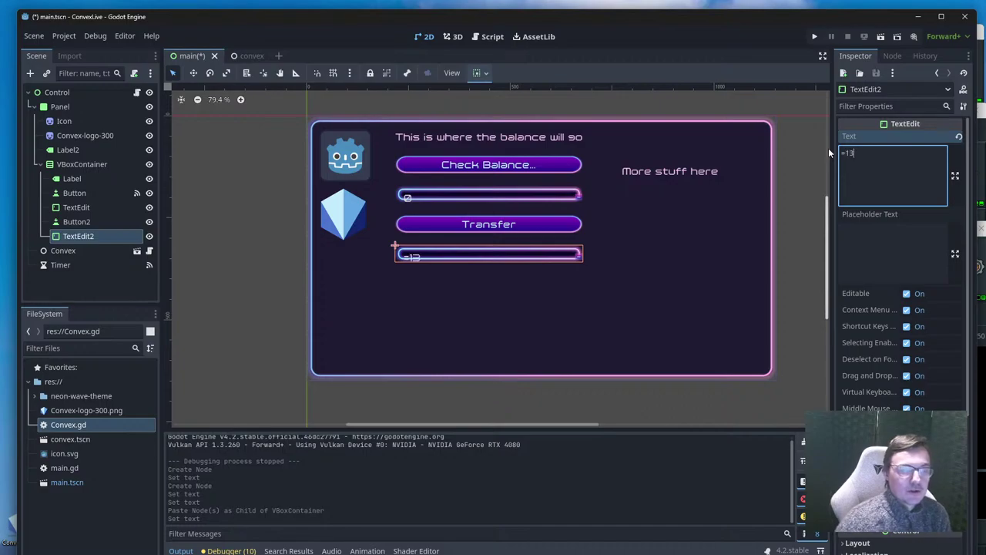
left_click_drag(839, 153, 846, 152)
type("#")
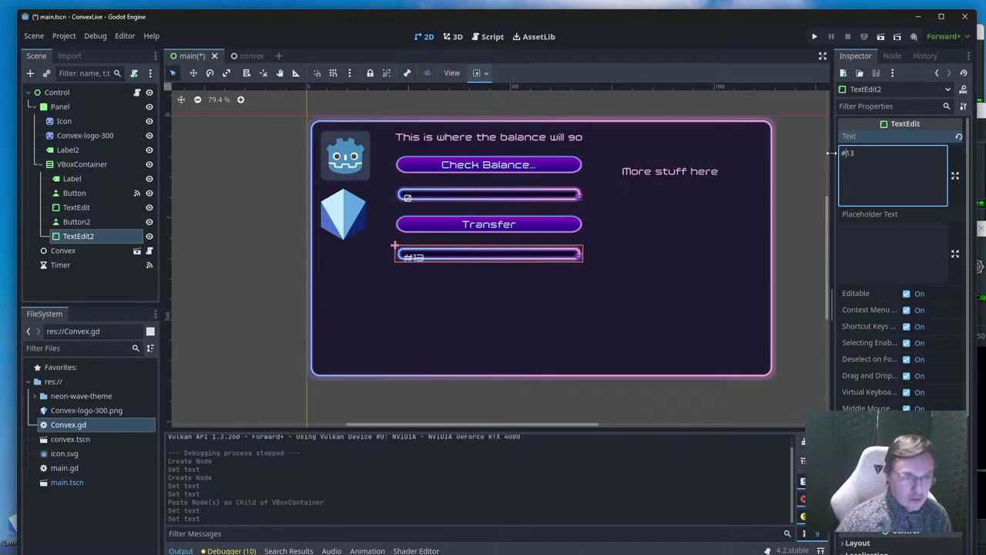
left_click(786, 275)
left_click(504, 254)
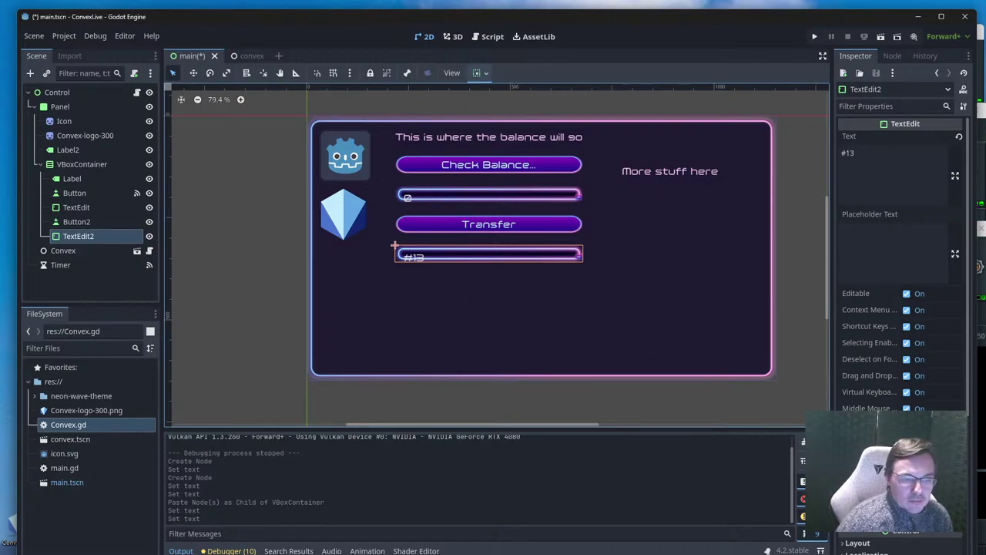
scroll(887, 309, "down", 5)
left_click(842, 333)
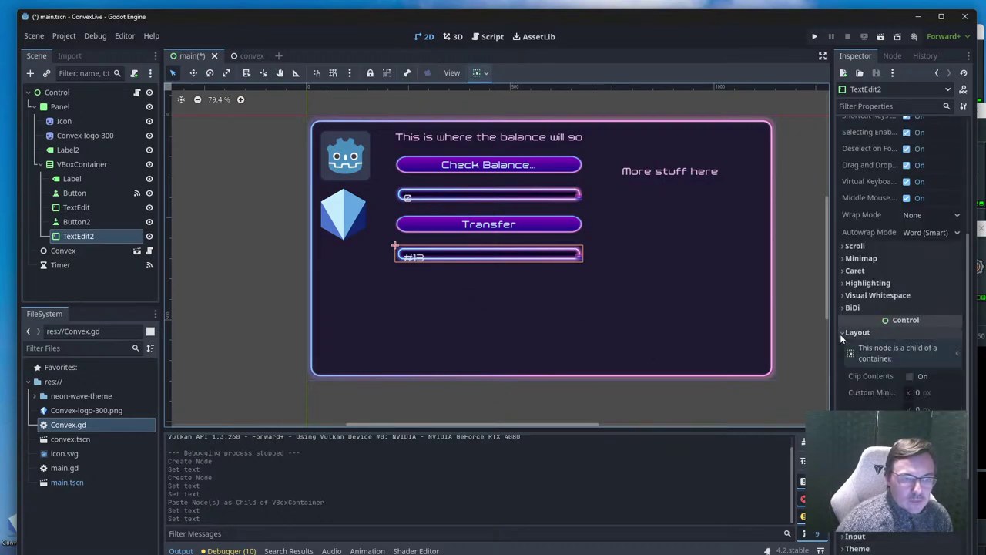
Enable vertical Expand sizing on TextEdit2.
left_click(910, 376)
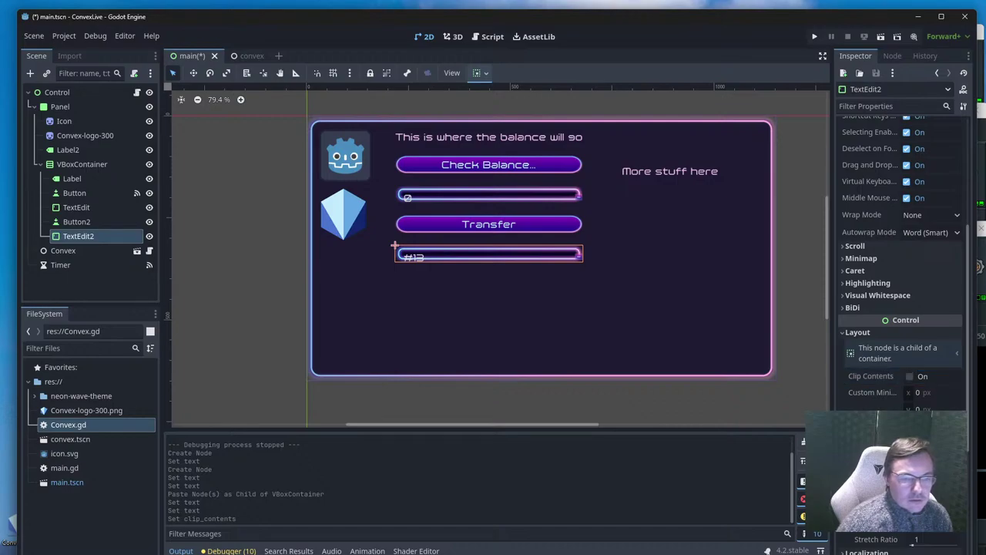
scroll(902, 254, "down", 2)
left_click(909, 447)
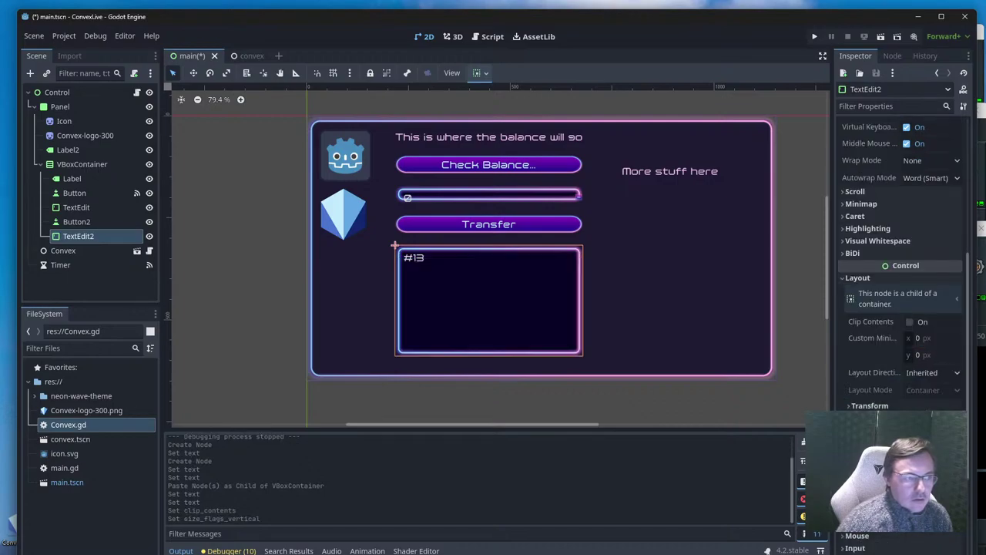
Enable vertical Expand sizing on the first TextEdit and check the result.
left_click(516, 199)
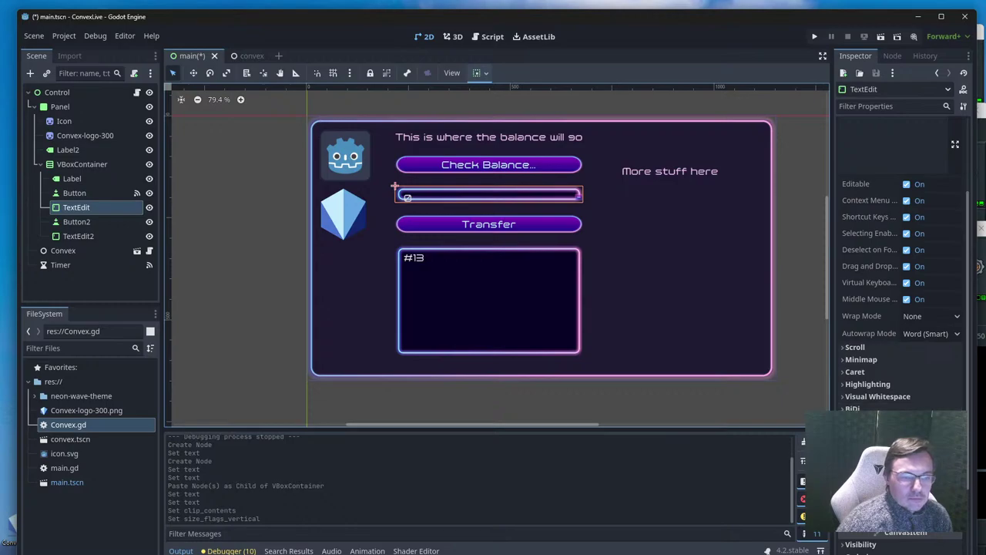
scroll(901, 309, "down", 2)
left_click(856, 378)
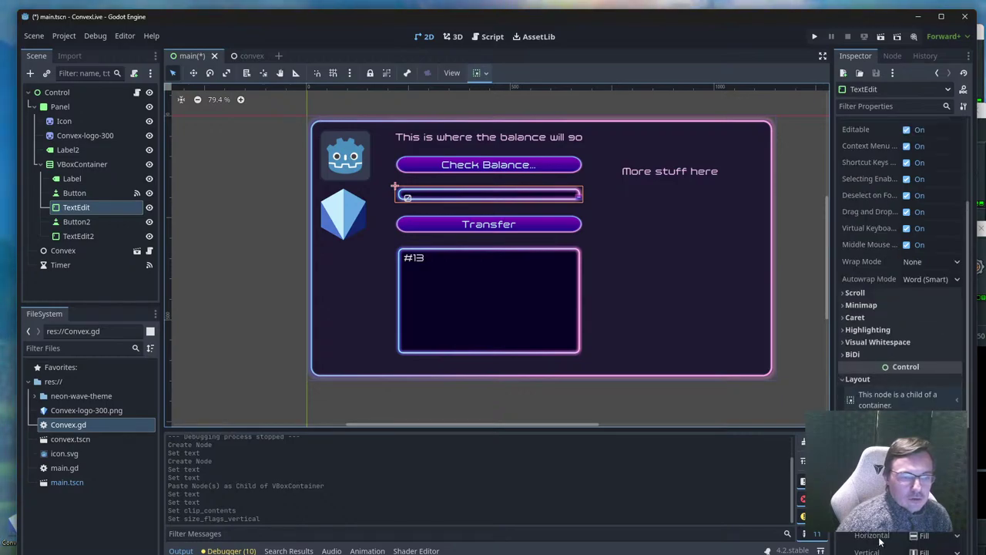
scroll(869, 533, "down", 5)
left_click(913, 404)
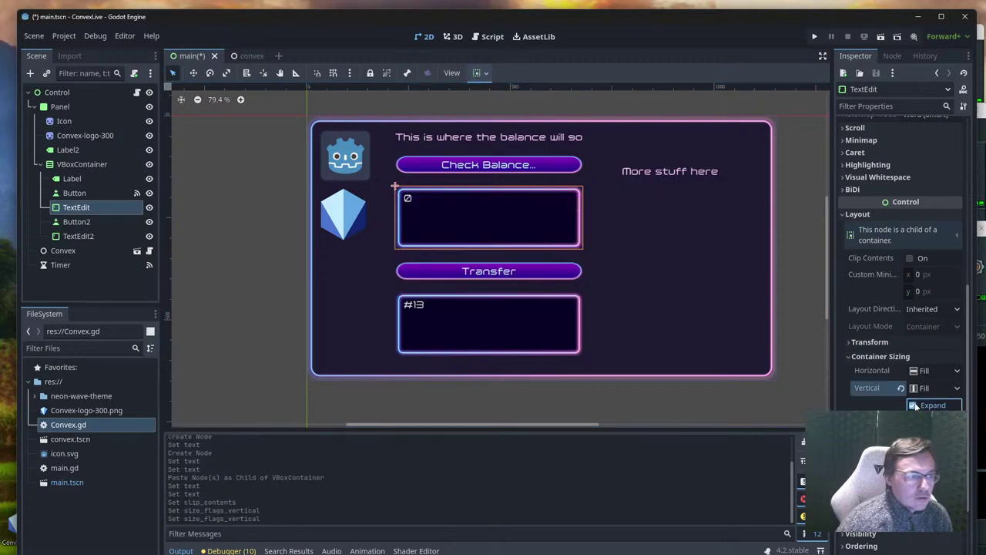
left_click(796, 374)
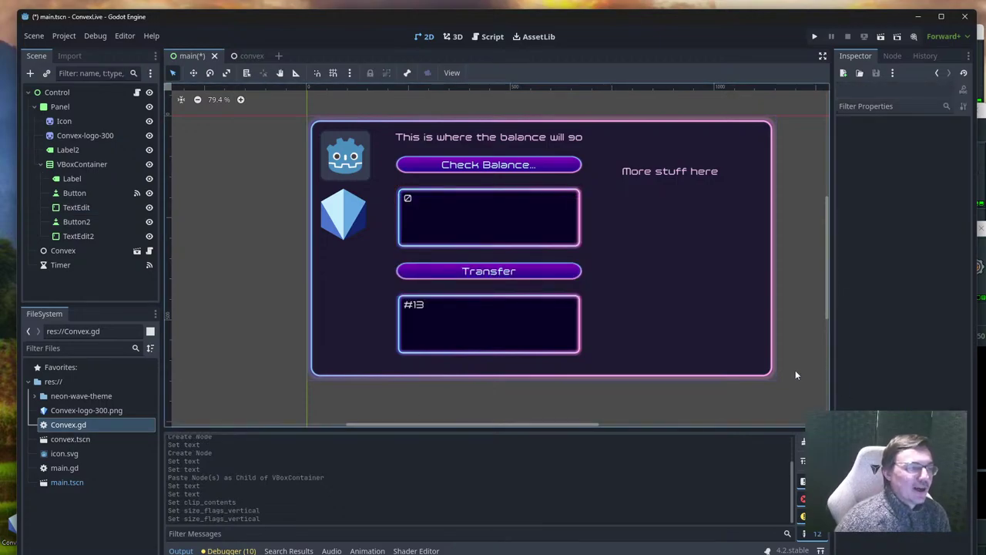
left_click(469, 220)
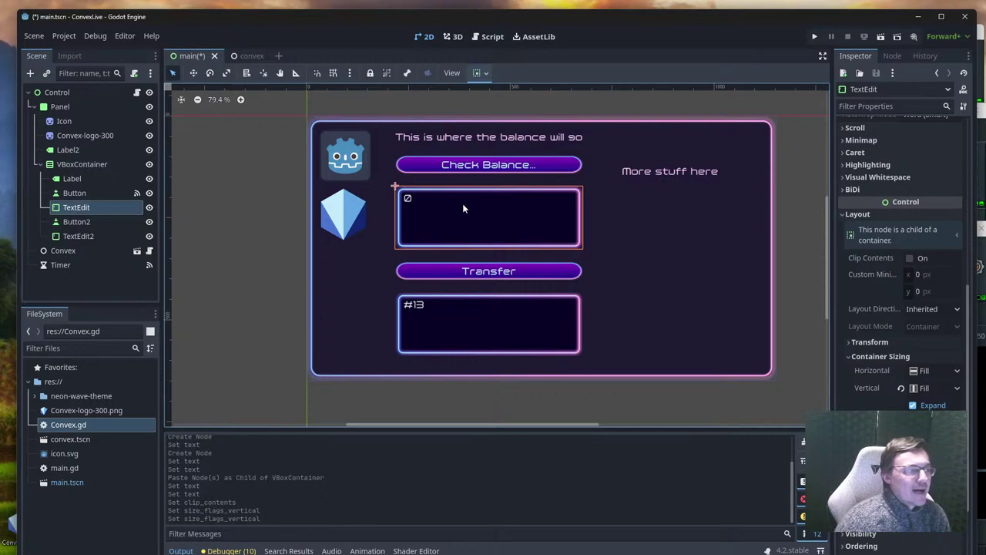
Rename the first text box node under VBoxContainer to Amount.
right_click(90, 208)
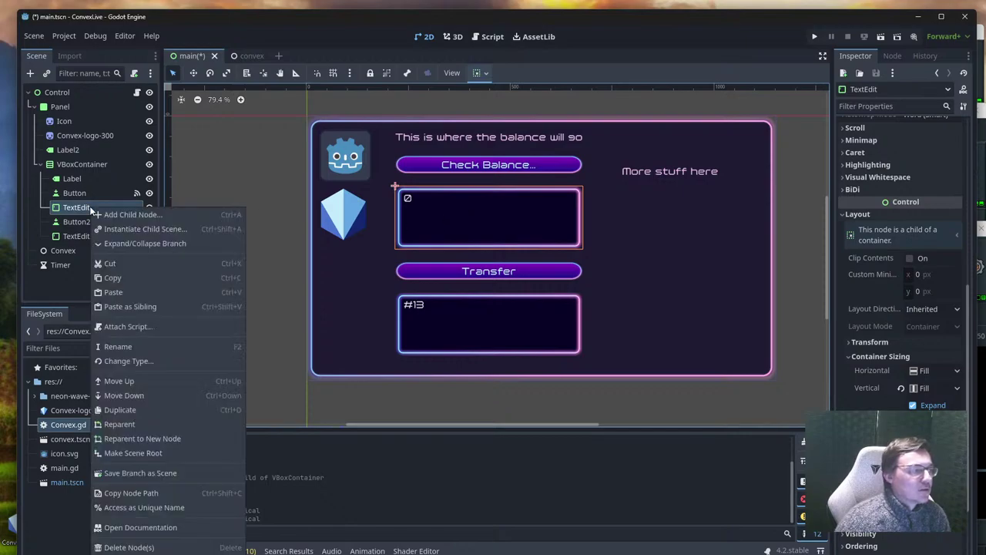
left_click(144, 347)
type("Amount")
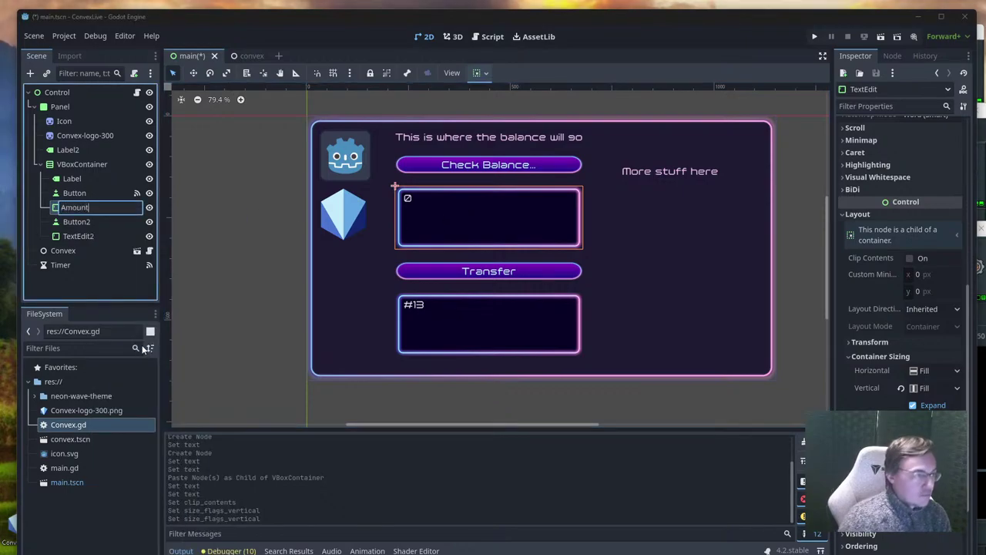
key("Return")
Rename the TextEdit2 node to Dest and deselect it.
right_click(72, 238)
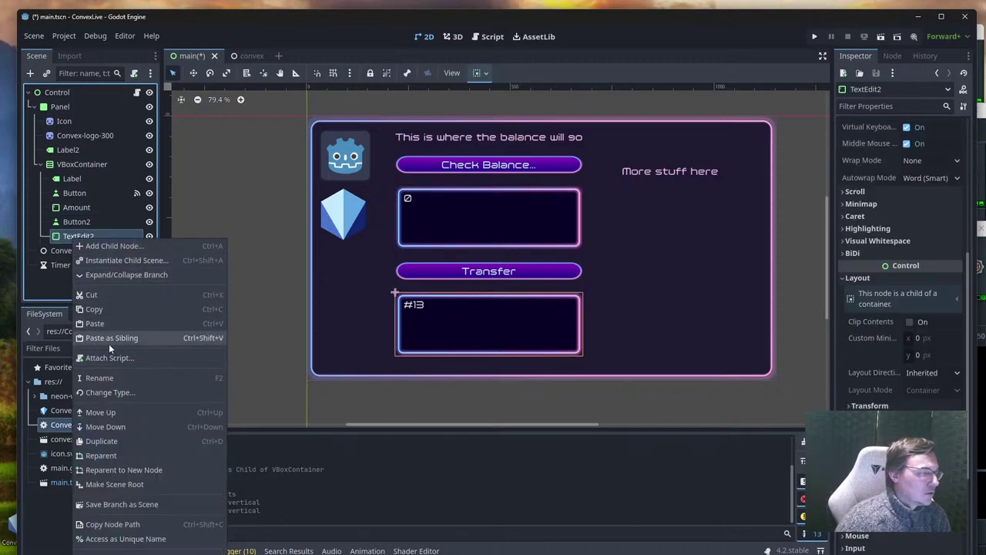
left_click(111, 377)
type("D")
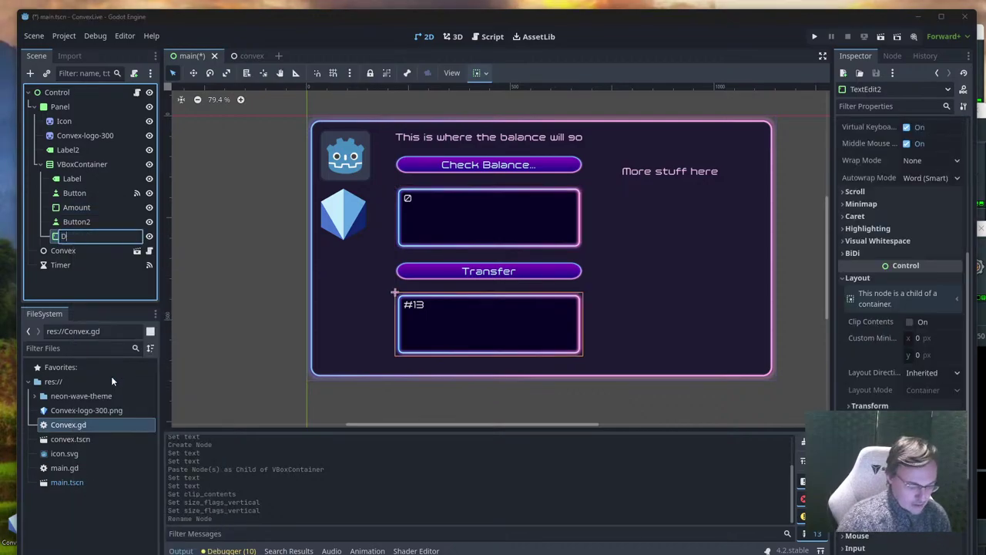
type("est")
key("Return")
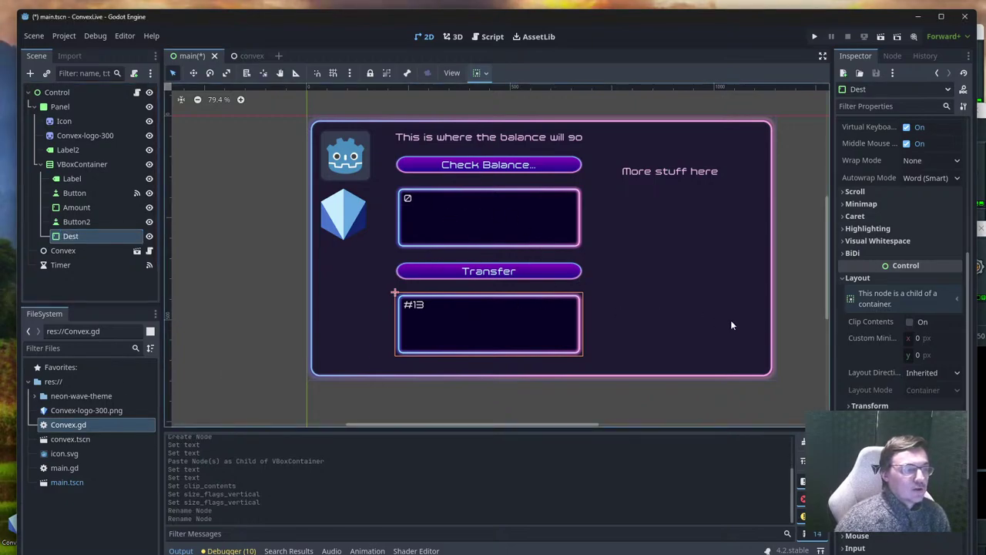
left_click(800, 330)
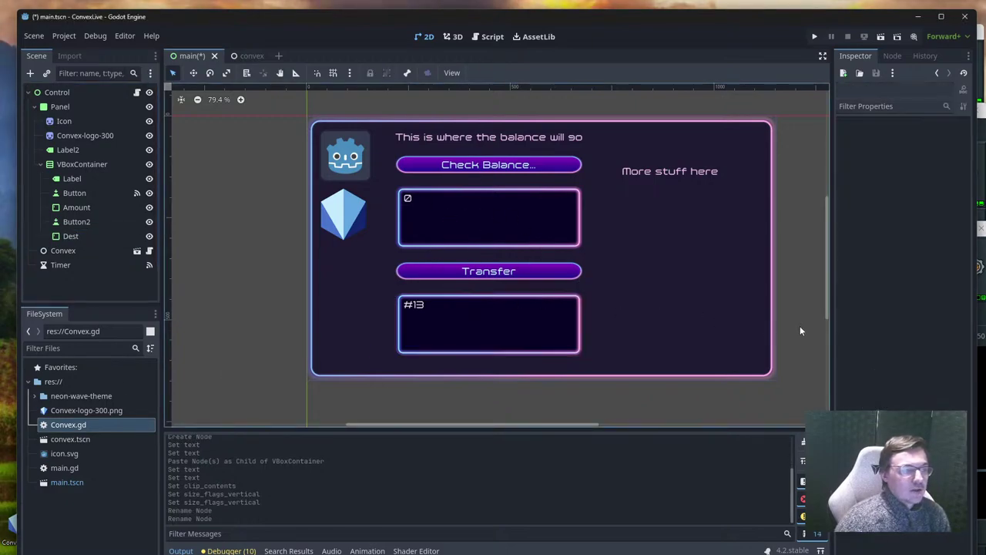
Select the Transfer button and pick its pressed() signal in the Node tab's Signals list.
left_click(481, 276)
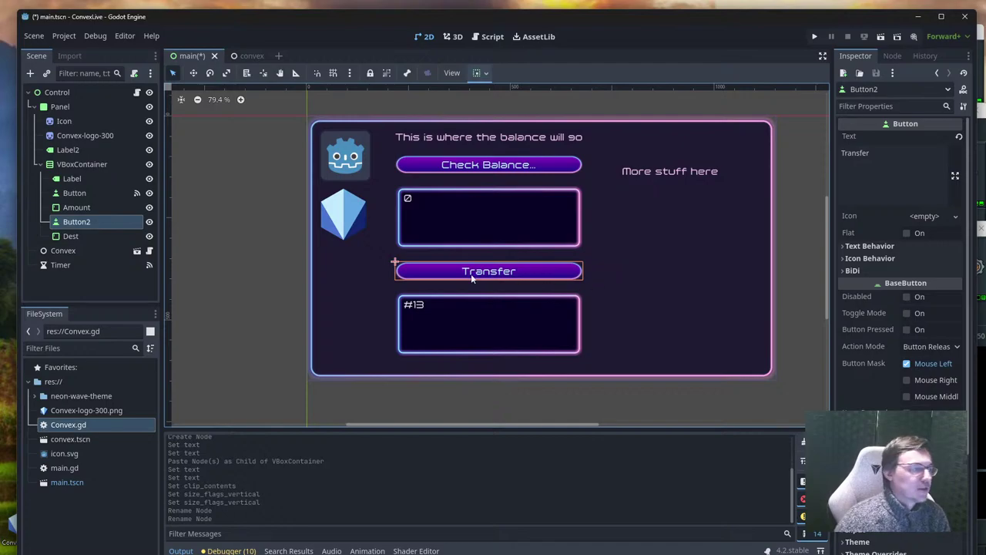
left_click(892, 56)
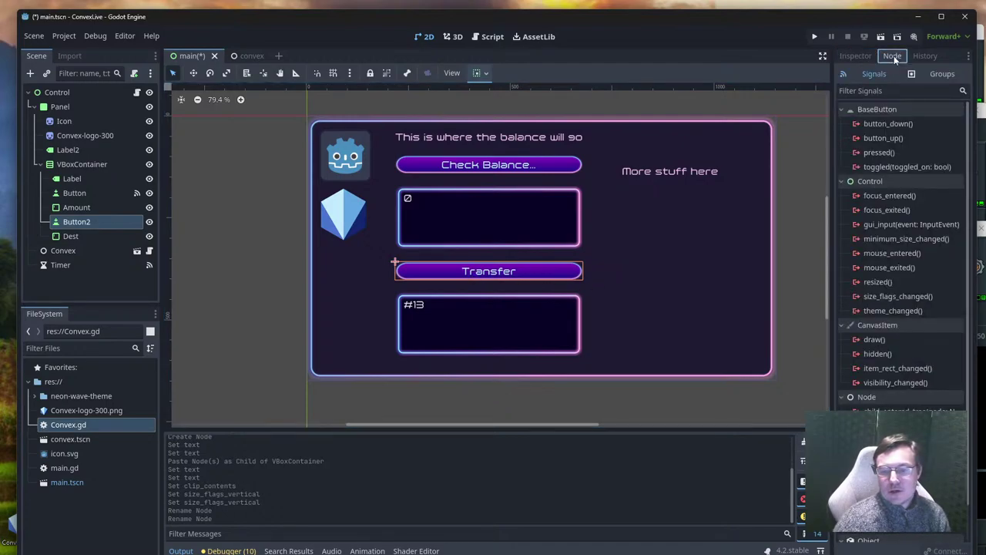
left_click(890, 152)
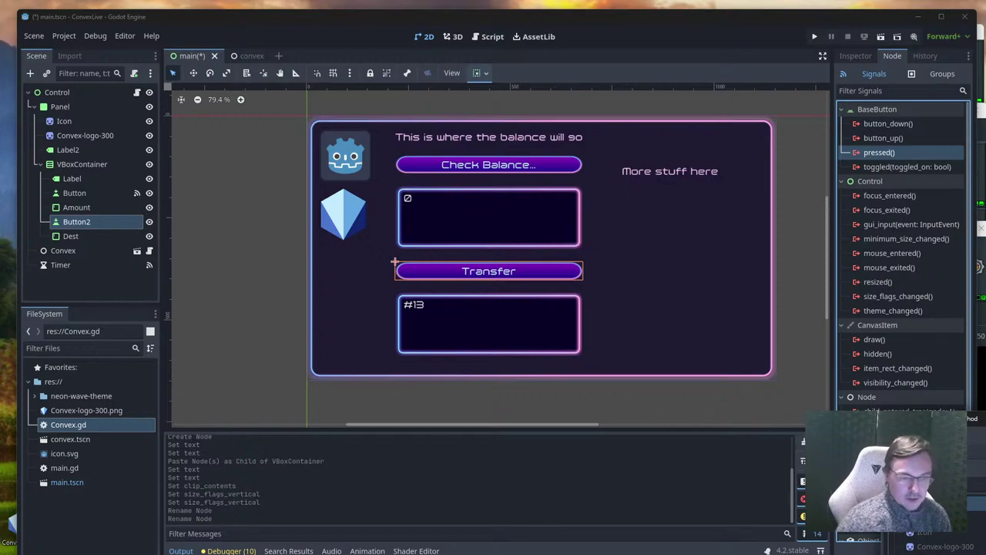
Connect pressed() to a new _on_transfer_pressed handler in main.gd and delete the blank line above it.
key("Return")
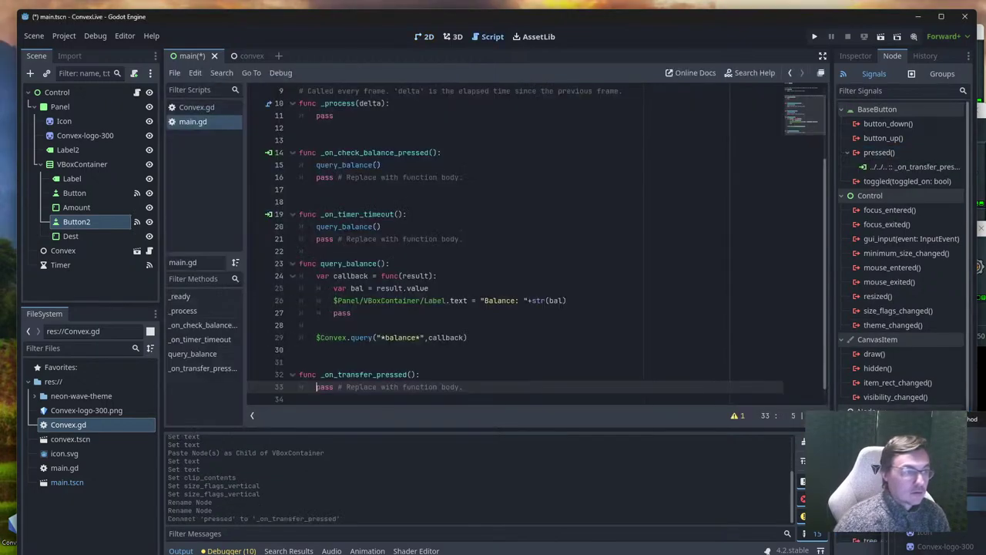
scroll(467, 340, "down", 1)
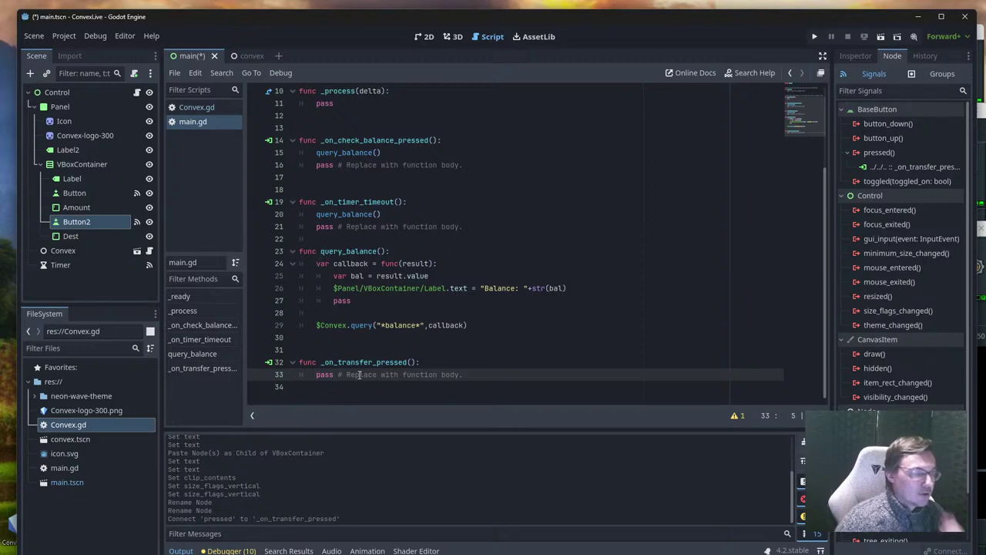
left_click(428, 364)
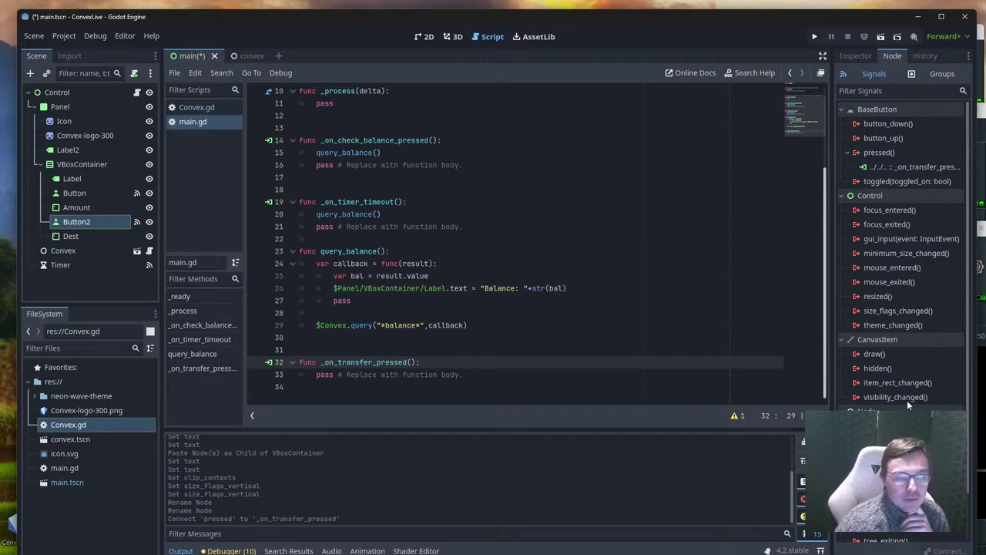
left_click(856, 57)
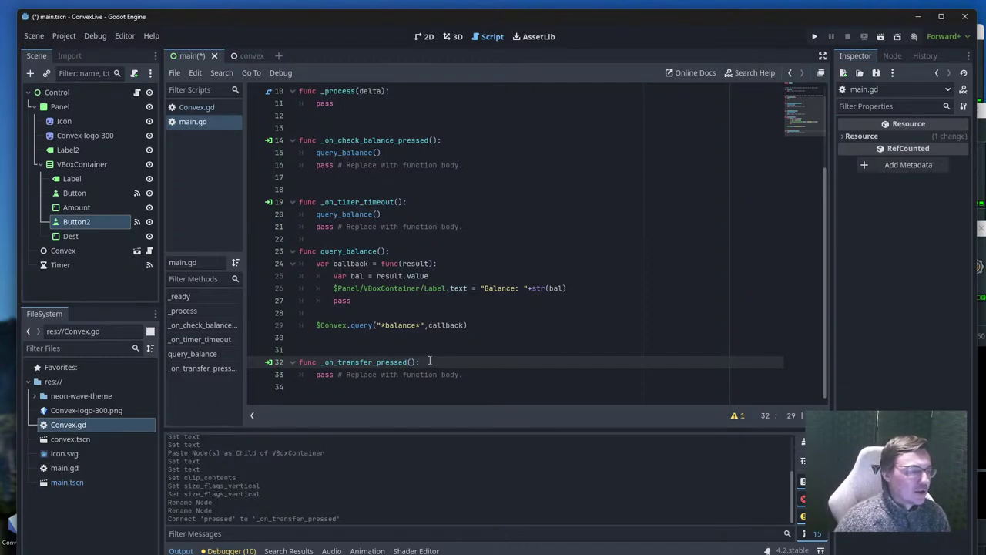
key("Up")
key("BackSpace")
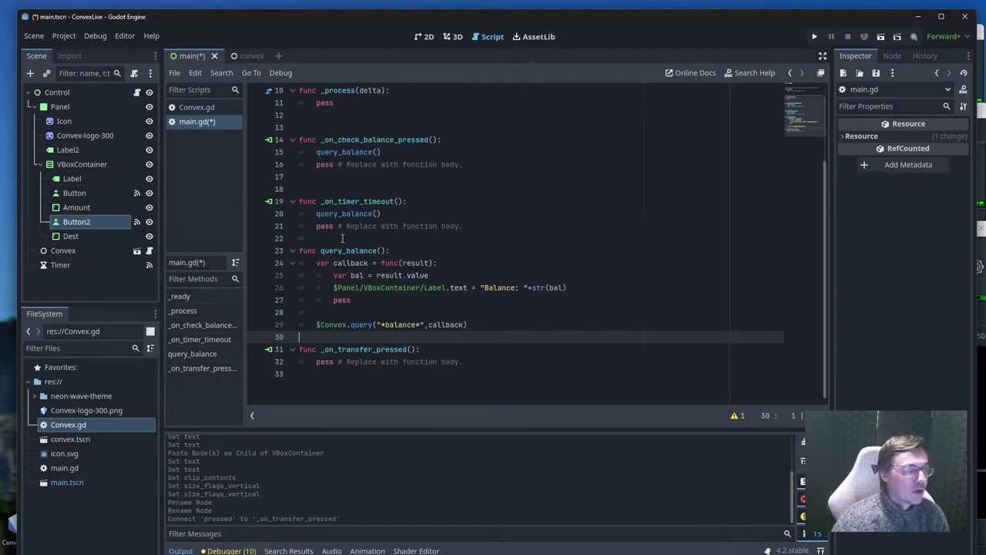
left_click(433, 349)
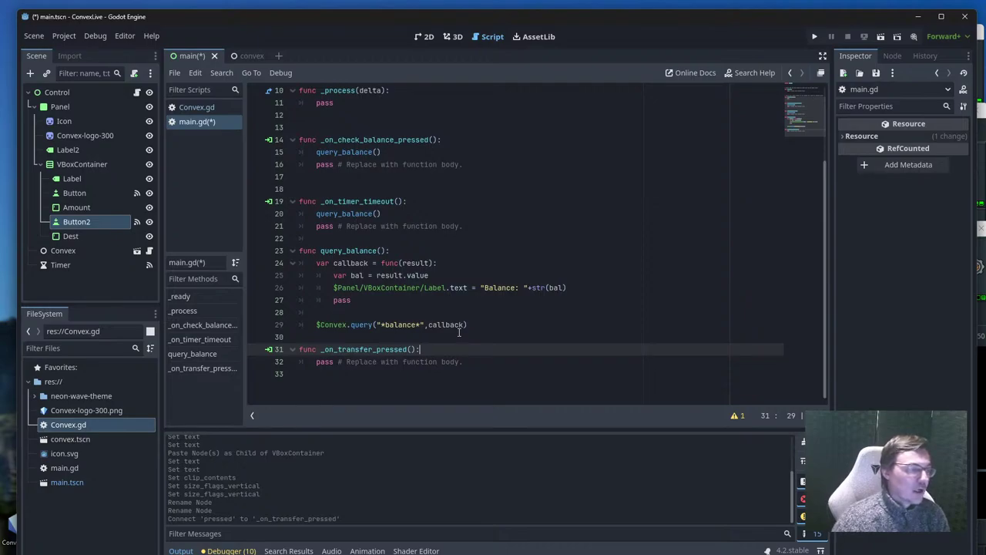
Add $Convex.transact("") to the transfer handler and paste in query_balance's callback lines.
key("Return")
type("$")
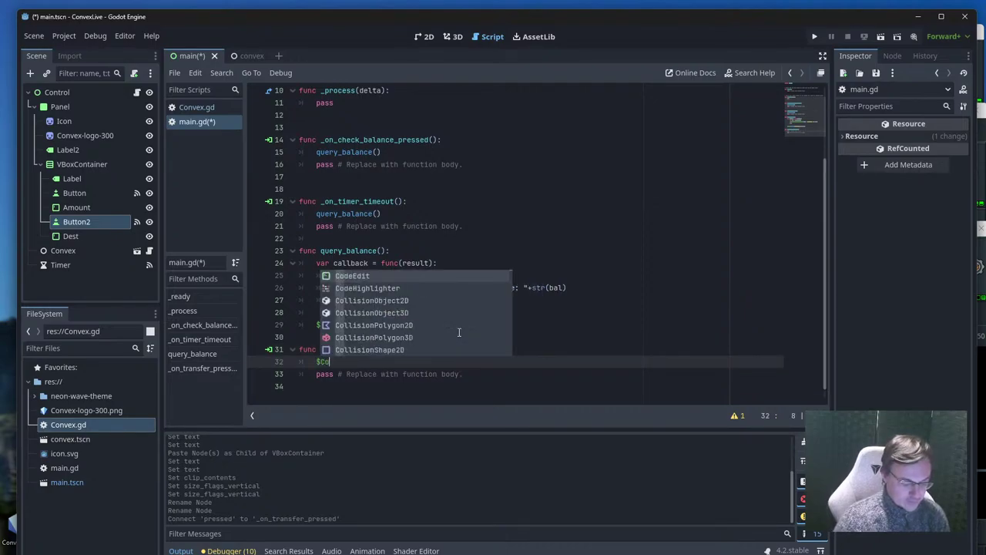
type("Convex")
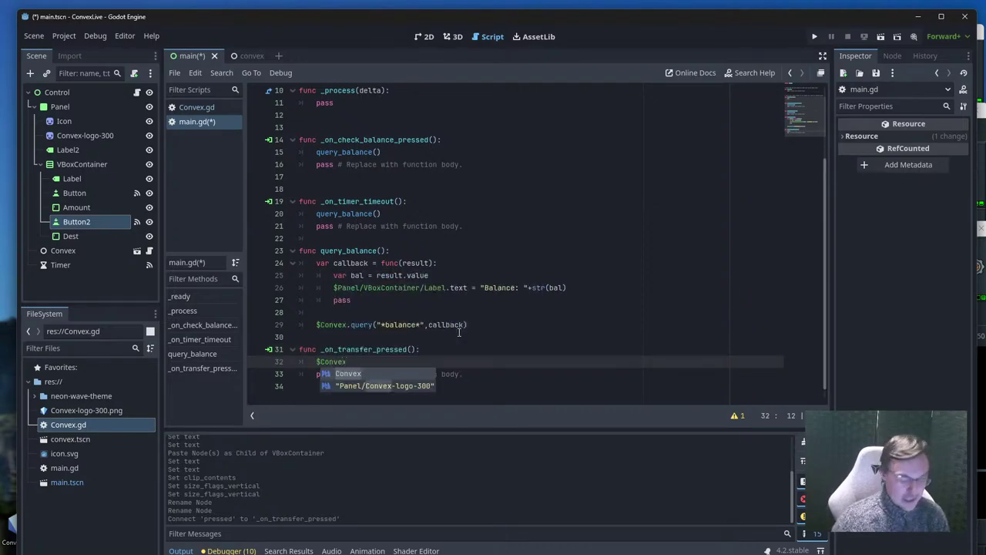
type(".")
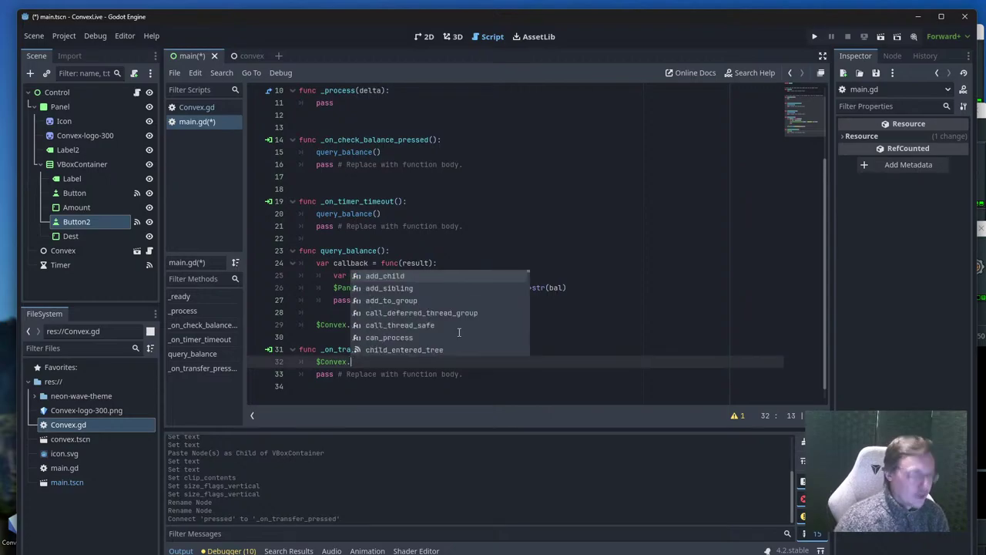
type("tra")
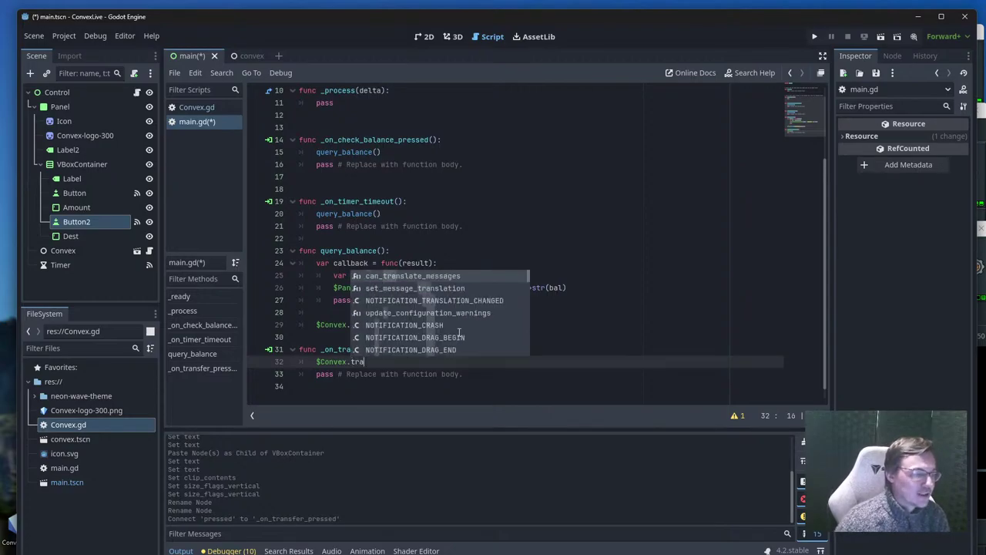
type("nsact")
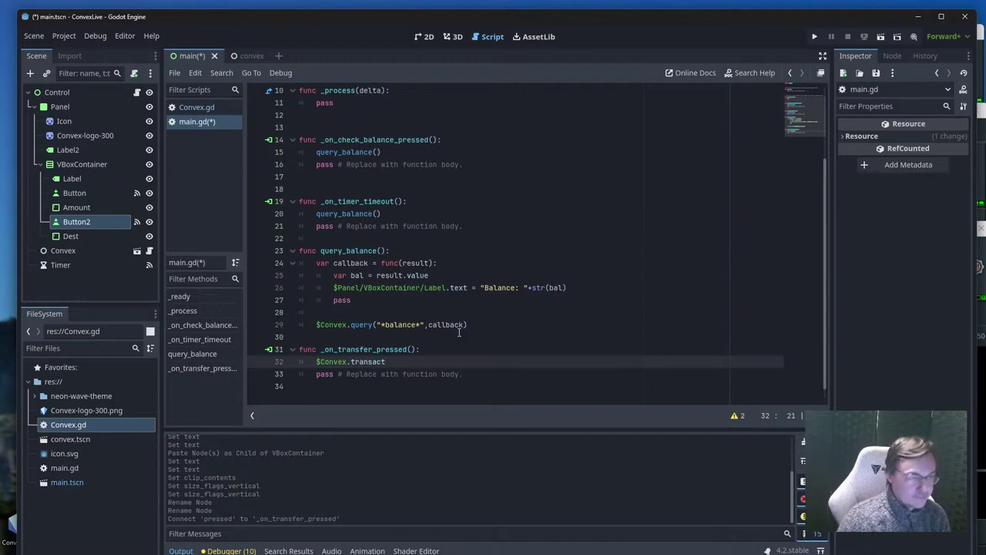
type("(\"\"")
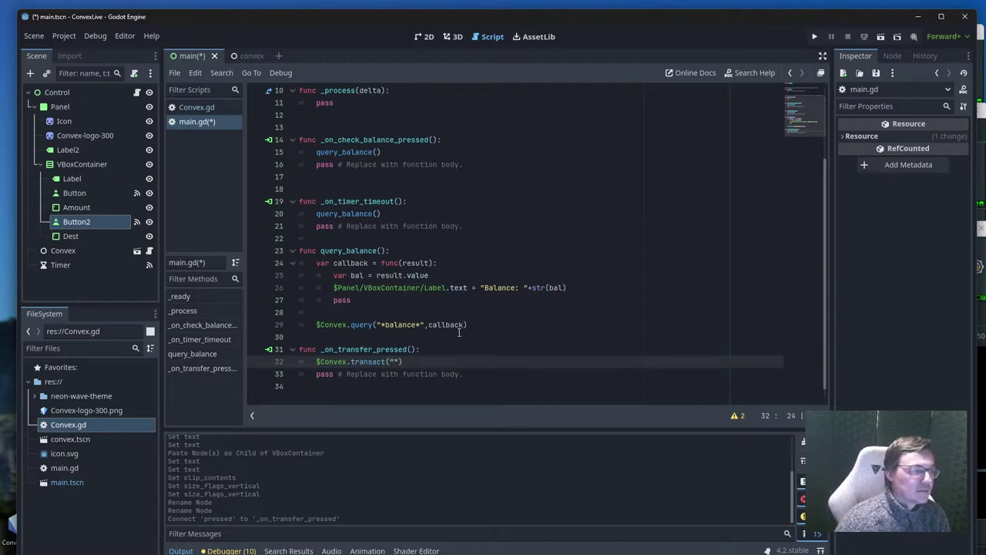
left_click_drag(317, 264, 434, 275)
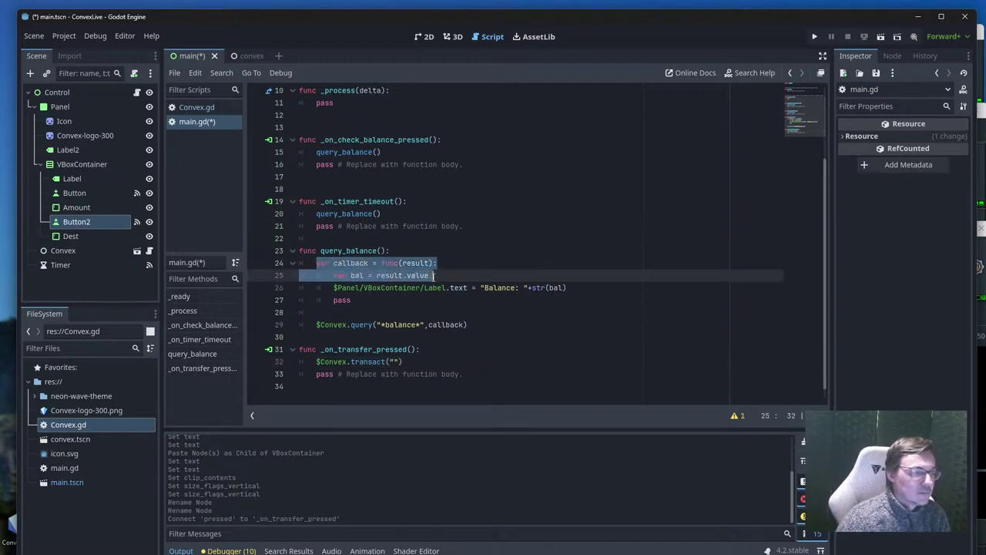
key("ctrl+c")
left_click(453, 351)
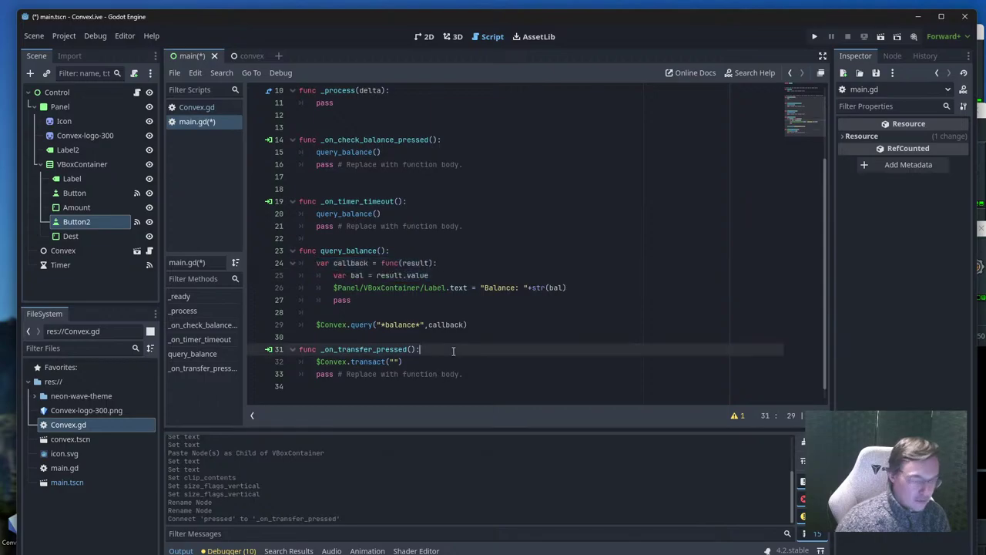
key("Return")
key("Return")
key("Up")
key("ctrl+v")
Replace the pasted callback's body with print("Transaction done!").
scroll(453, 351, "down", 1)
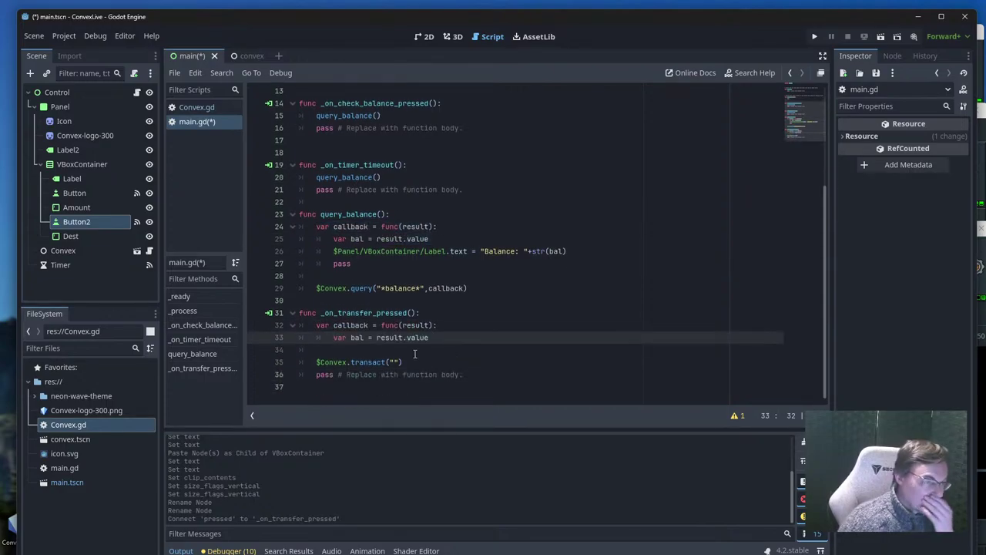
mouse_move(333, 337)
left_mouse_down()
mouse_move(441, 338)
mouse_move(432, 338)
left_mouse_up()
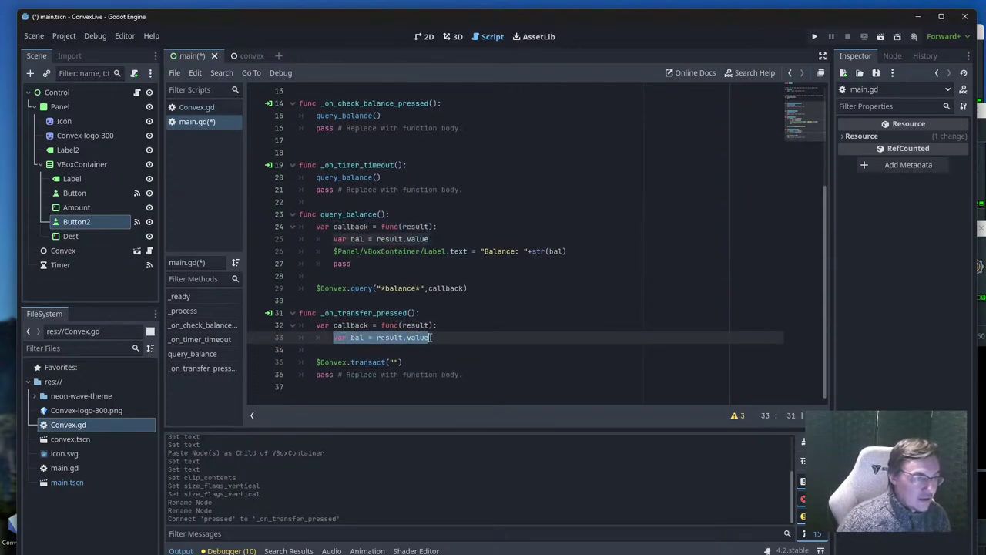
type("print ")
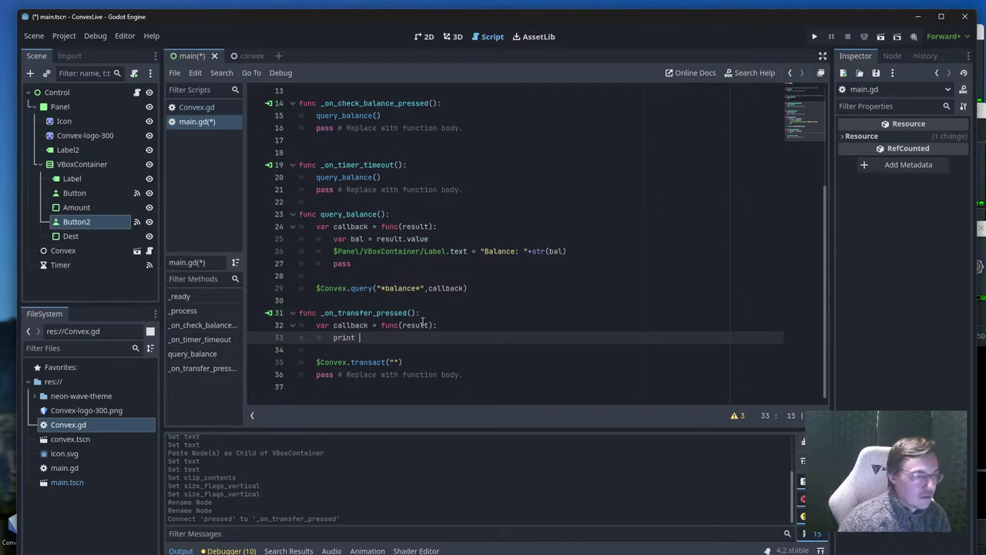
type("(\"Transactio")
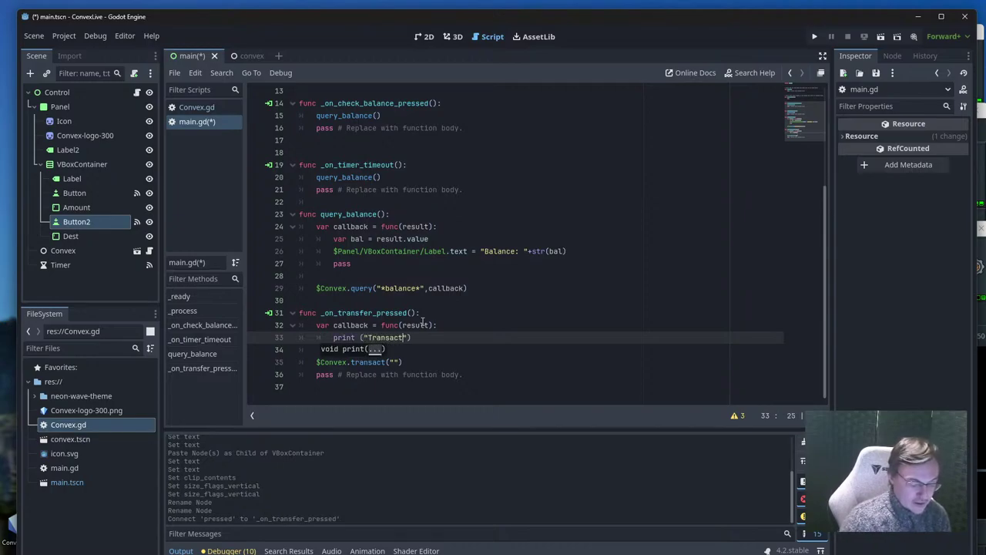
type("n done!")
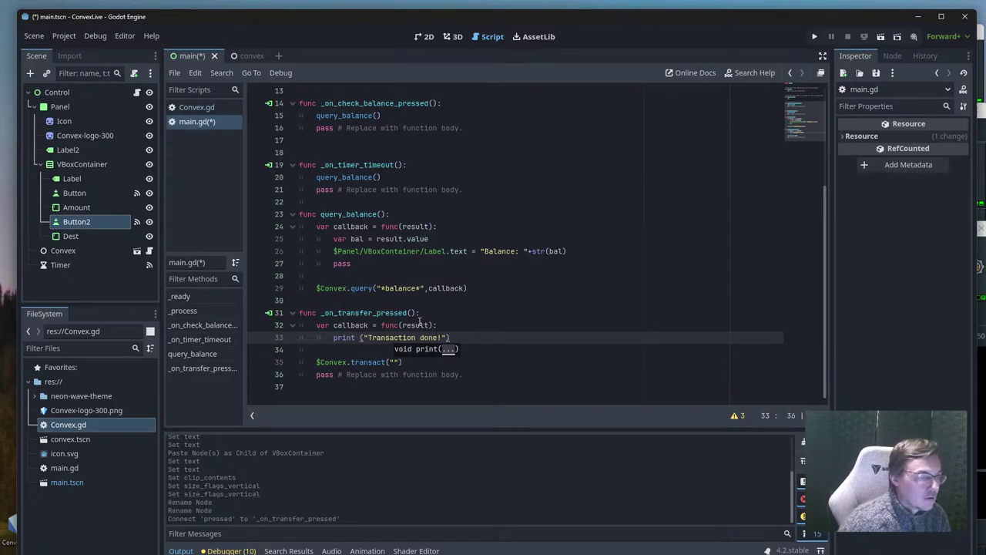
left_click(466, 324)
left_click(470, 338)
Start the transact string with '(transfer ' followed by a concatenation.
left_click(398, 363)
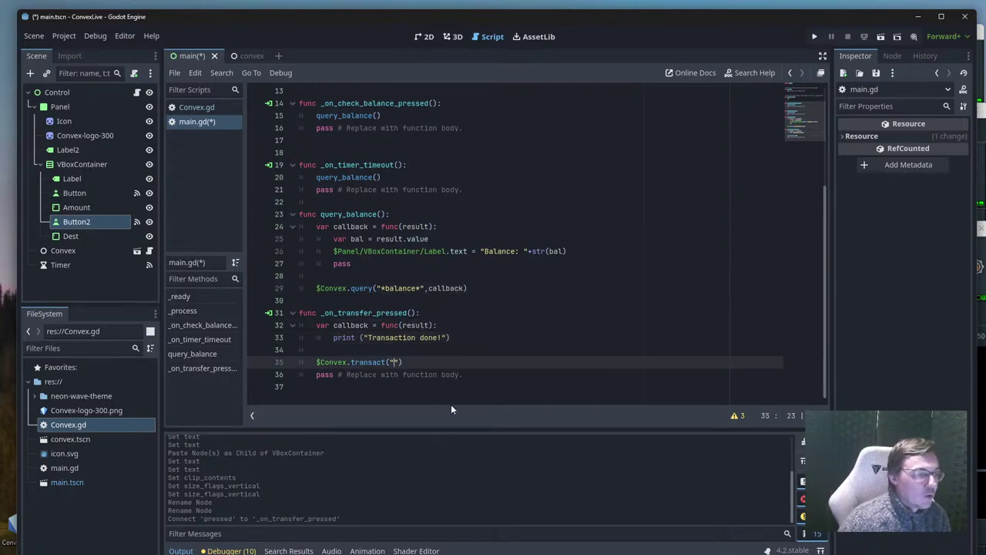
type("(")
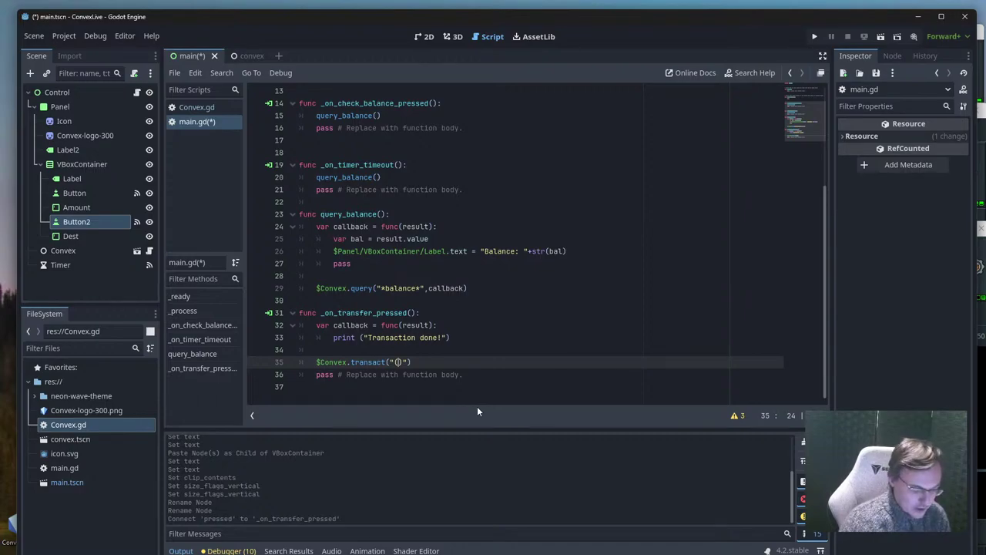
type("trasfer")
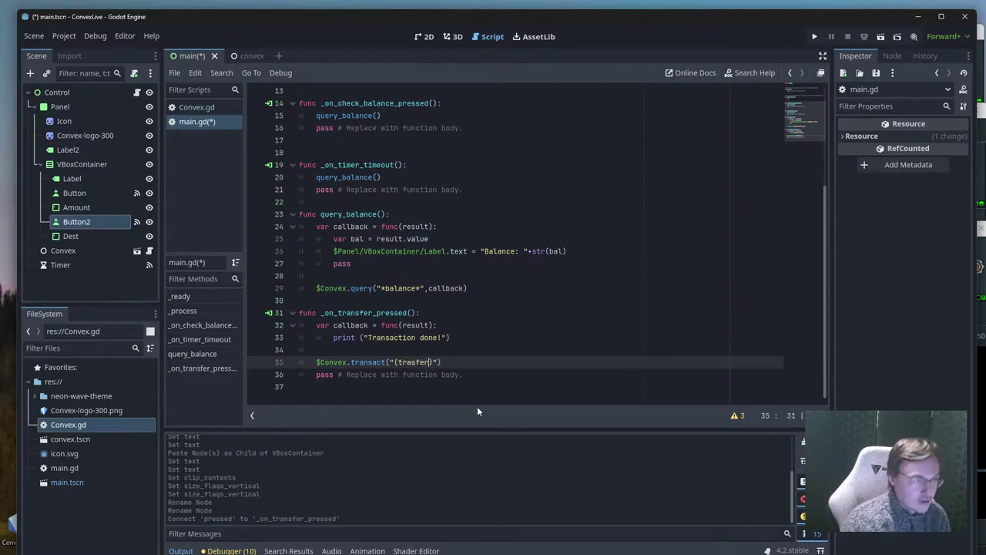
key("Left")
key("Left")
key("Left")
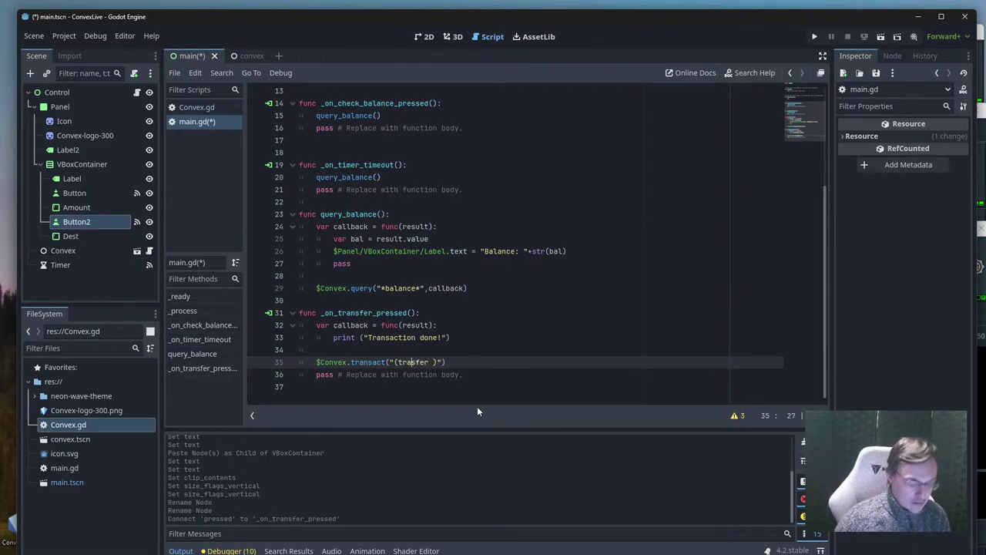
type("n")
key("Right")
key("Right")
key("Right")
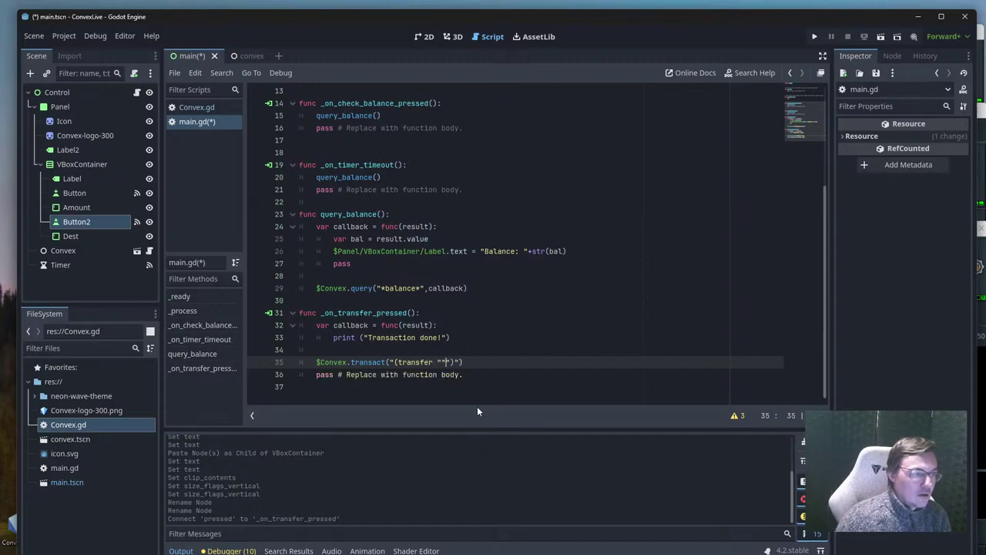
key("Down")
key("Up")
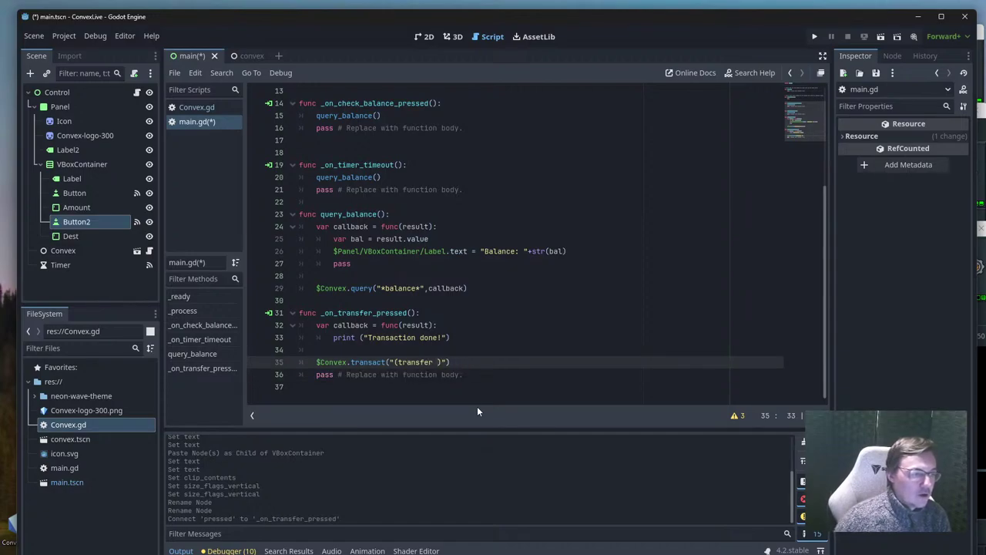
type("\"")
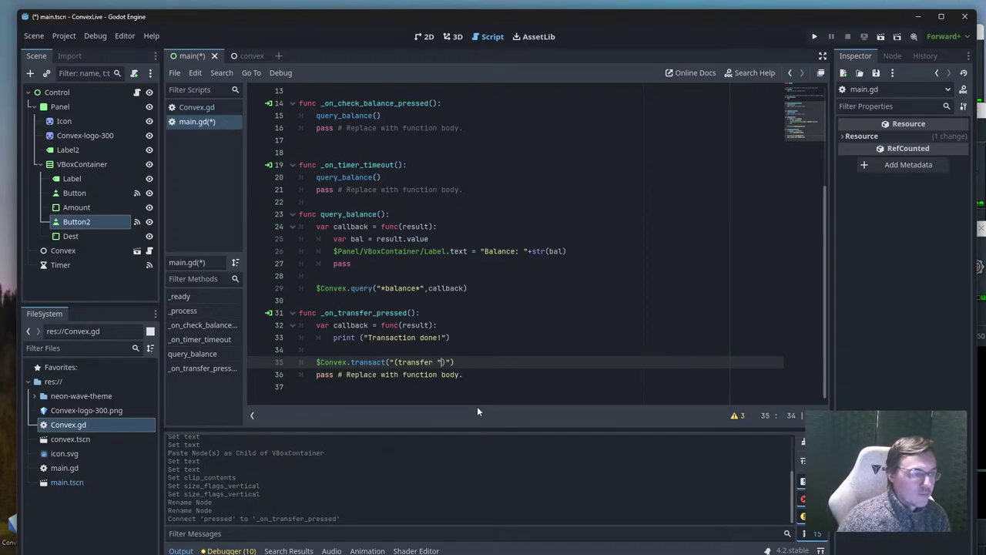
type("+")
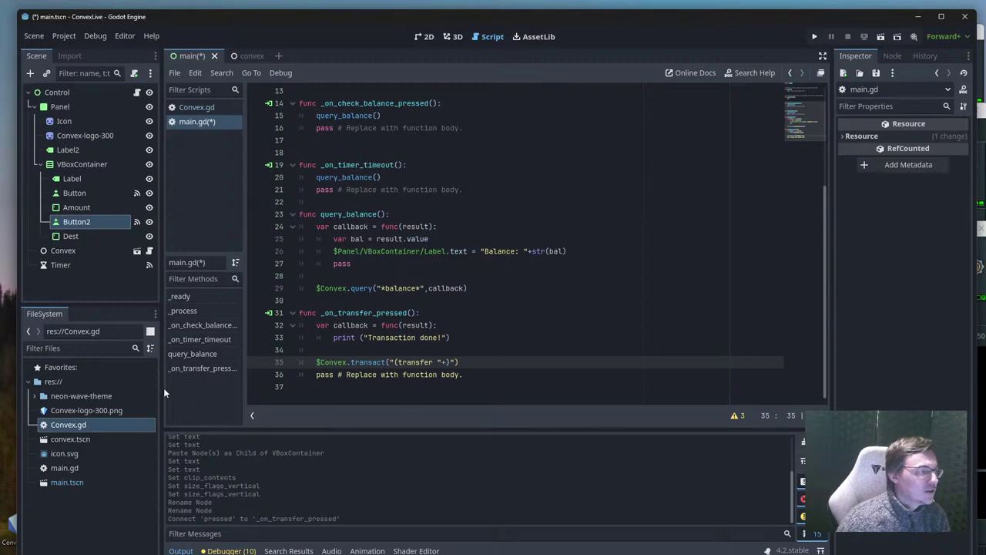
Add a 'var dest' line built from a dropped node path with .text.
left_click(375, 354)
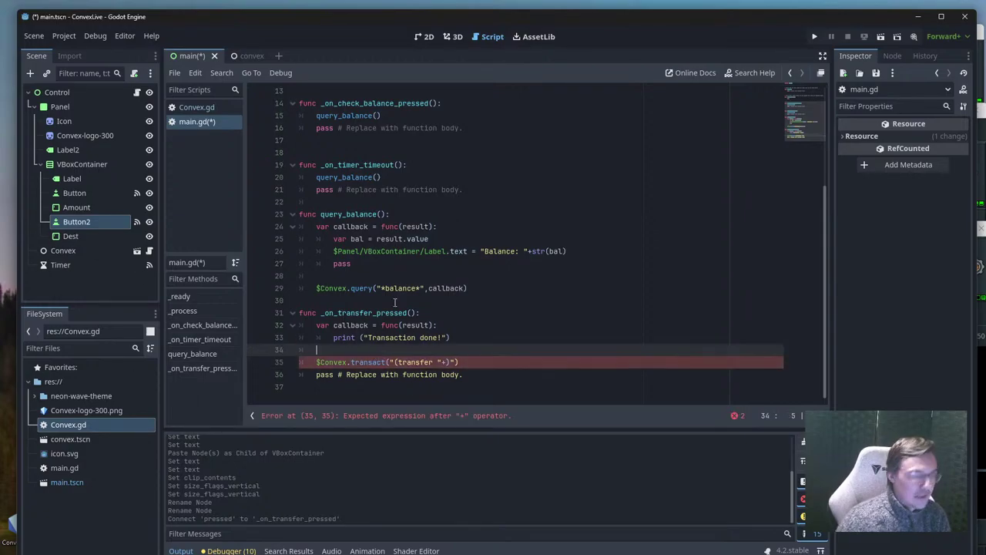
key("Return")
type("var dest =")
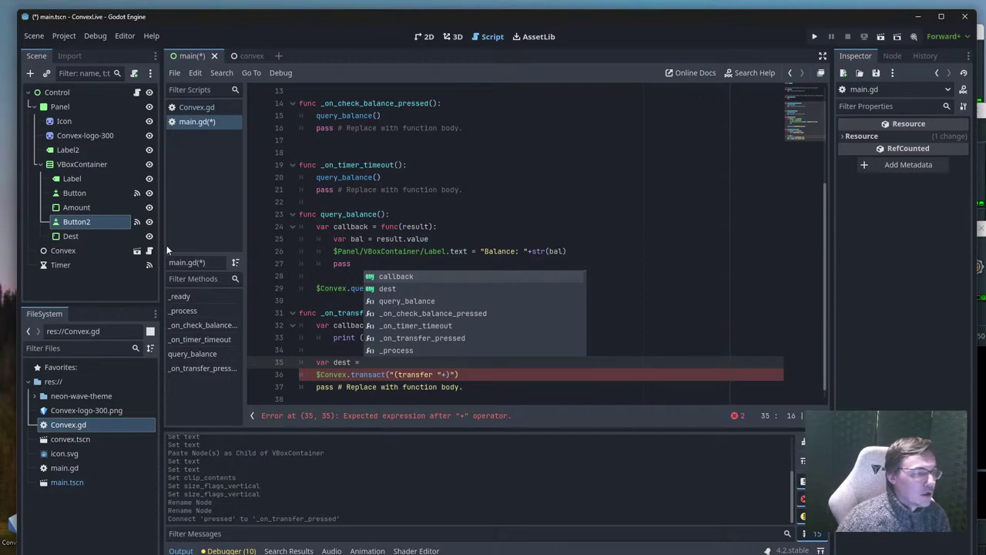
left_click_drag(84, 223, 396, 361)
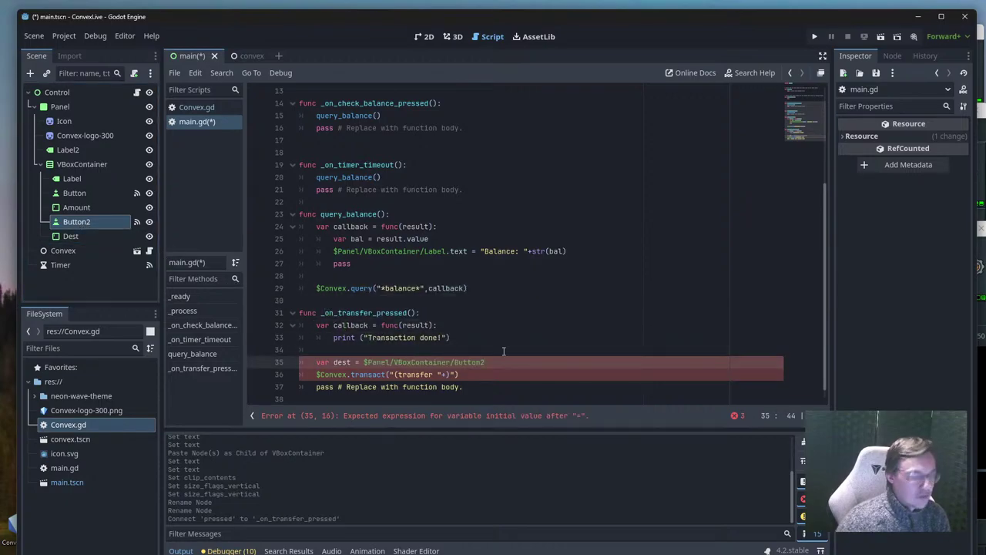
type(".text")
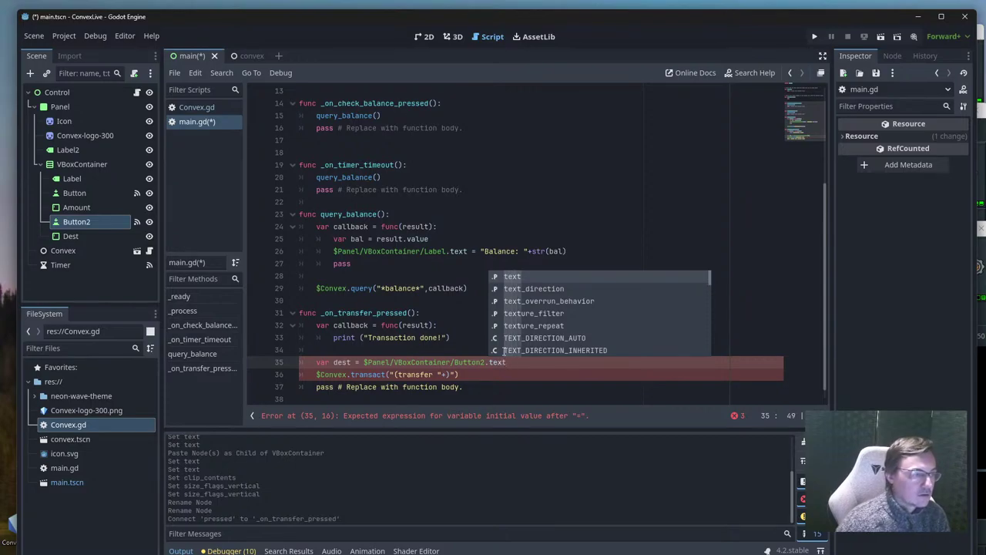
left_click(467, 312)
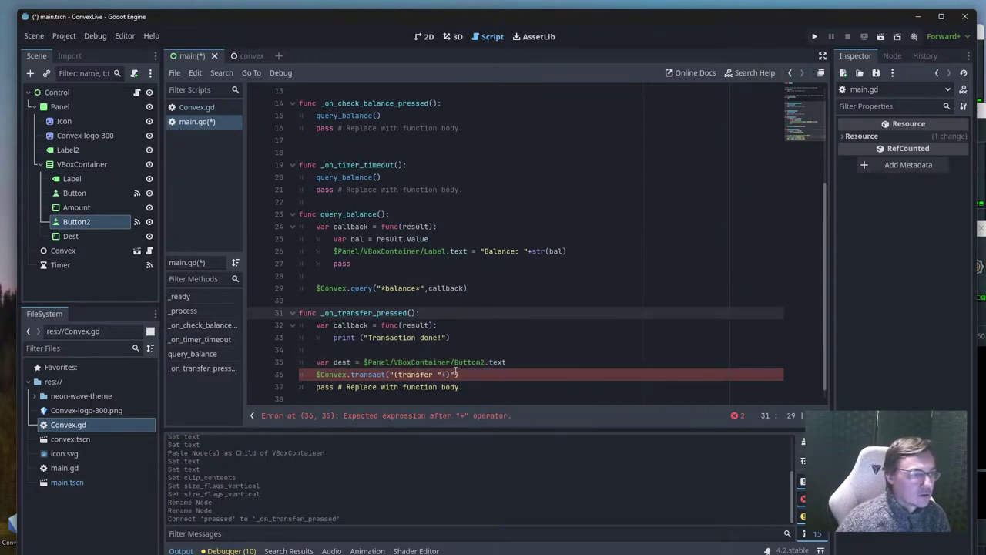
Concatenate dest and amt into the transact string, closing it with "+amt+").
left_click(454, 374)
type("dest")
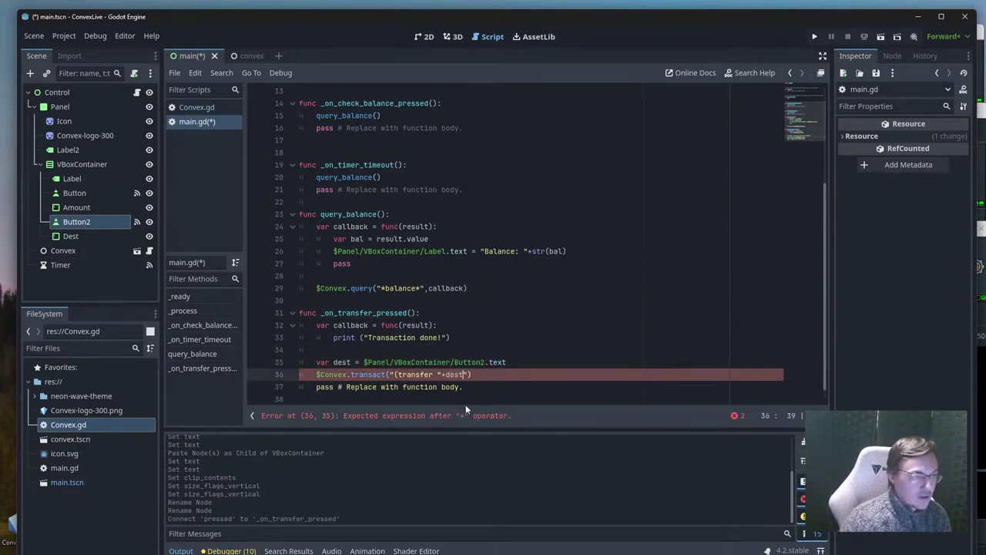
key("Escape")
type("+")
key("Up")
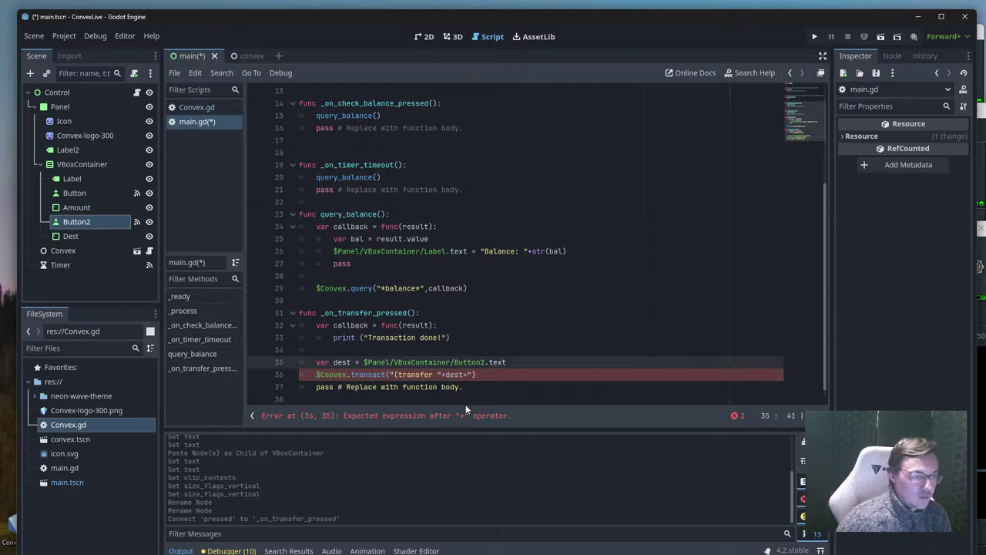
key("Down")
type("\"+")
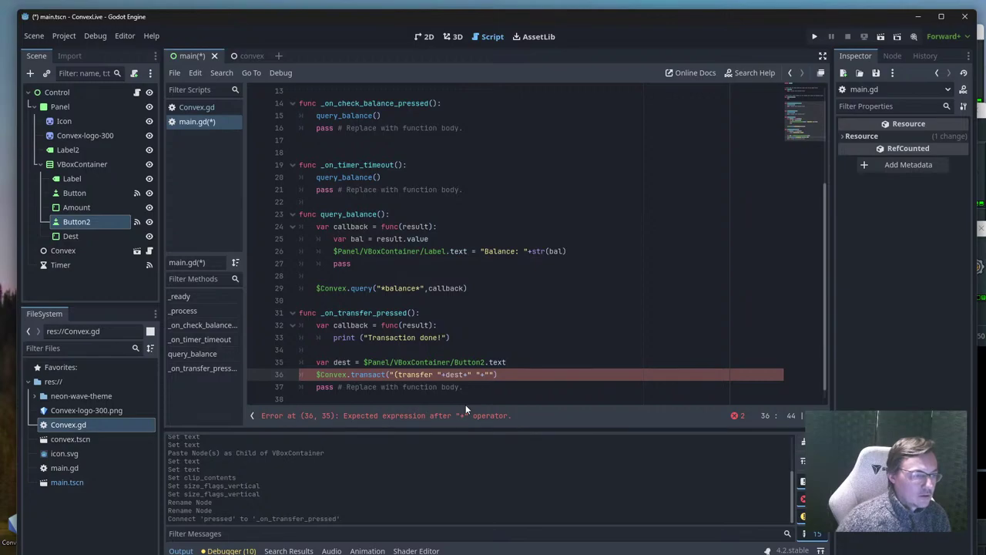
type("amt")
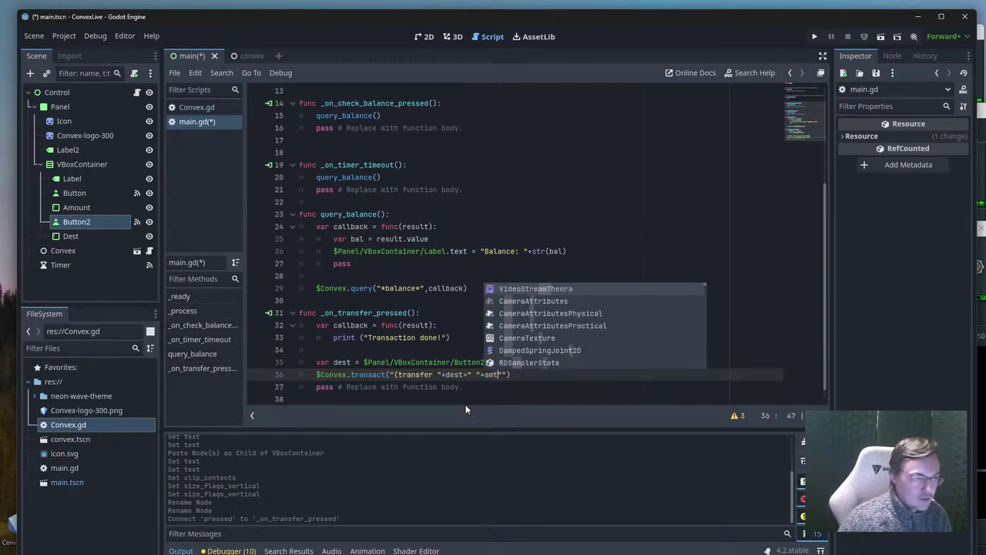
type("+\"")
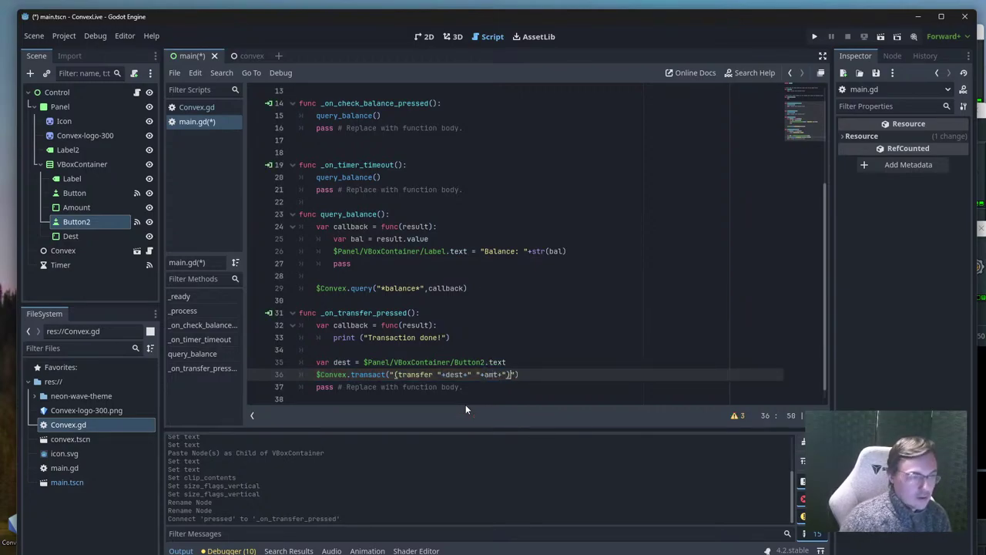
type(")")
Add a 'var amt =' line reading the Amount node's .text.
left_click(542, 380)
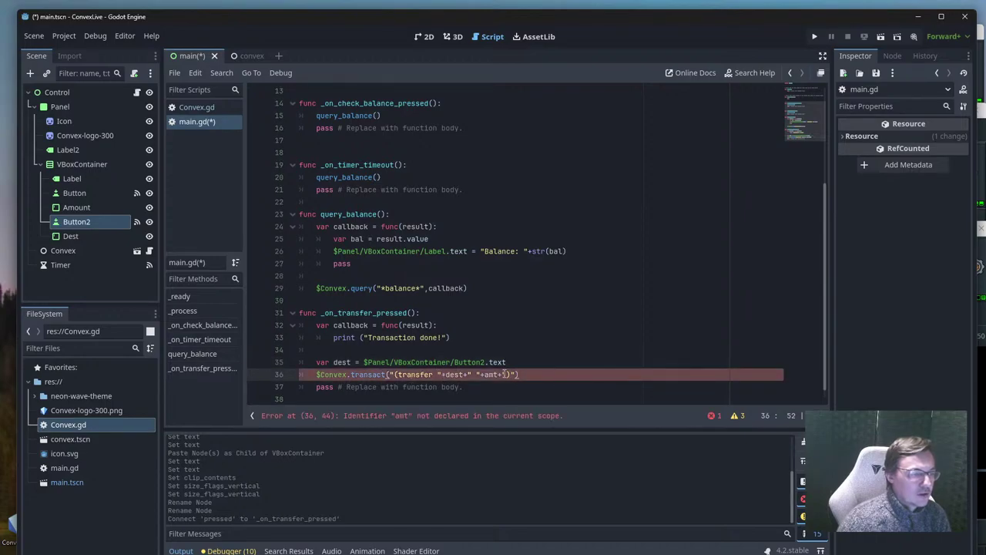
key("Up")
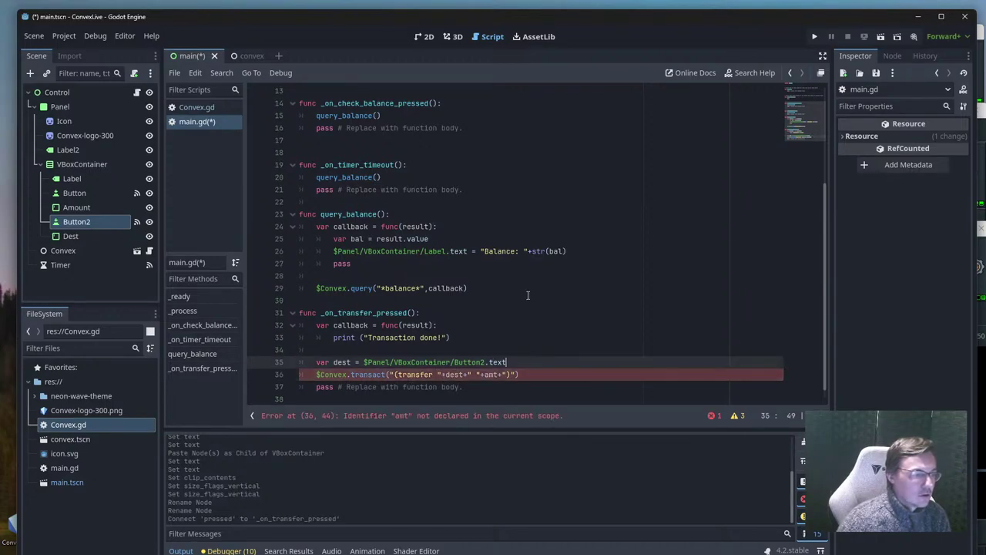
key("Return")
type("var amt")
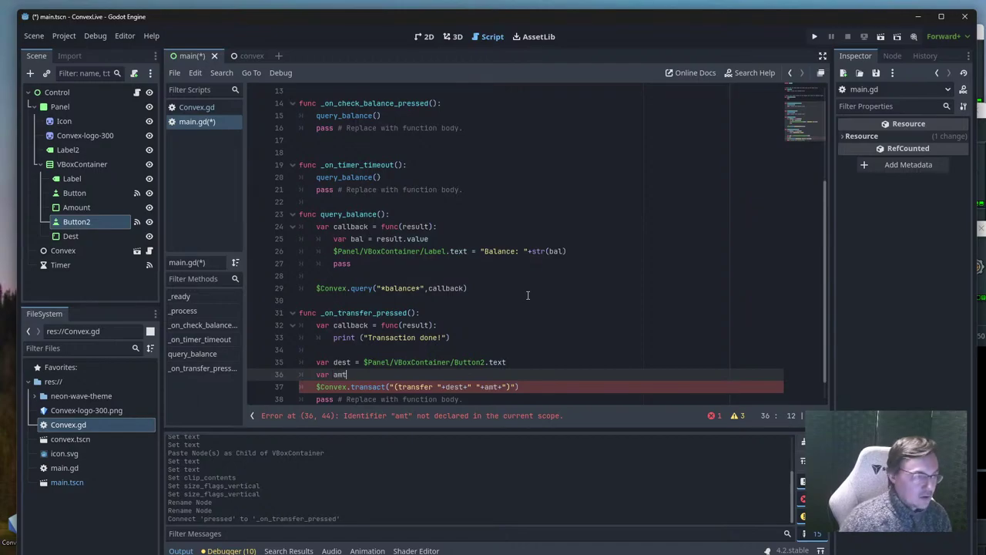
type(" =")
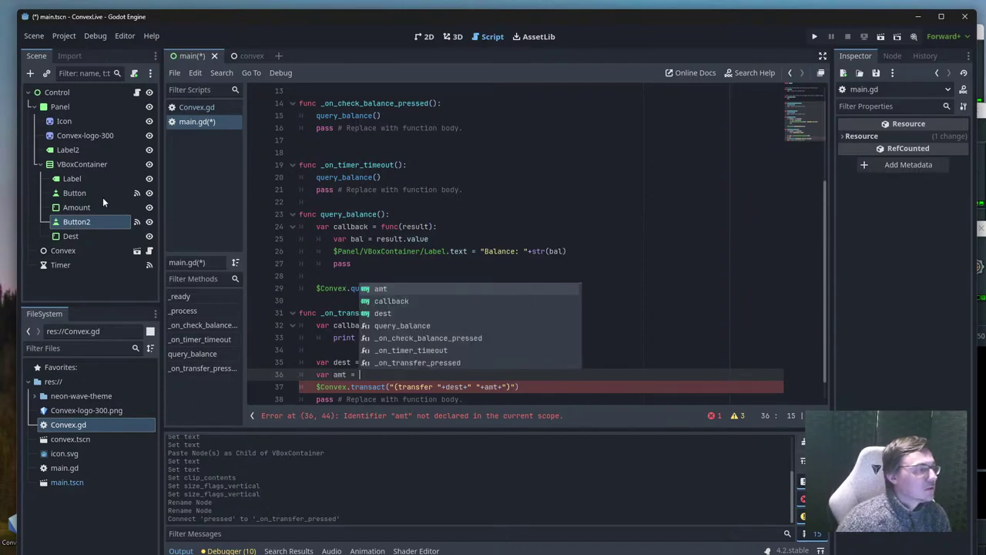
mouse_move(96, 206)
left_mouse_down()
mouse_move(367, 344)
mouse_move(395, 374)
left_mouse_up()
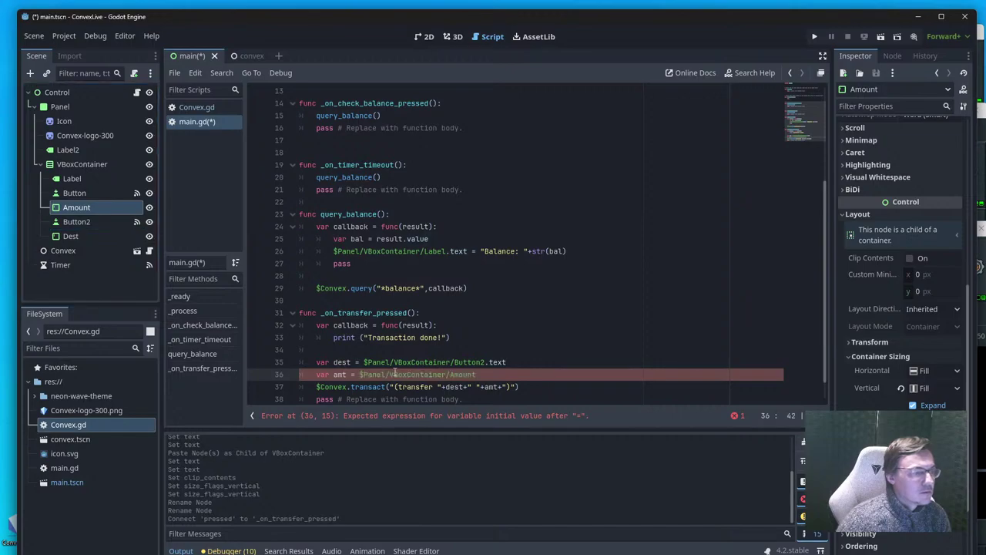
type(".text")
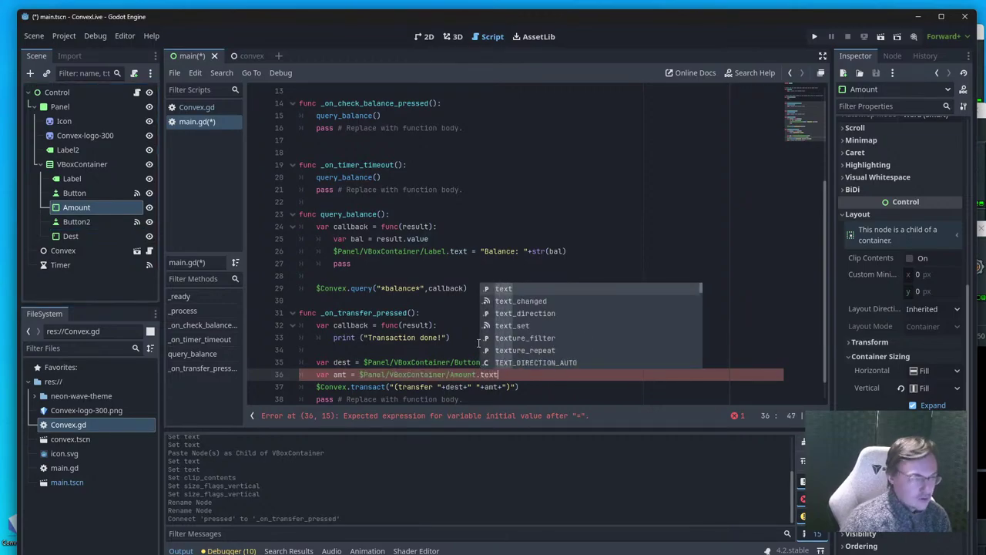
key("Escape")
Replace the wrong Button2 path on the dest line with the Dest node path, then run the project.
left_click_drag(364, 362, 486, 362)
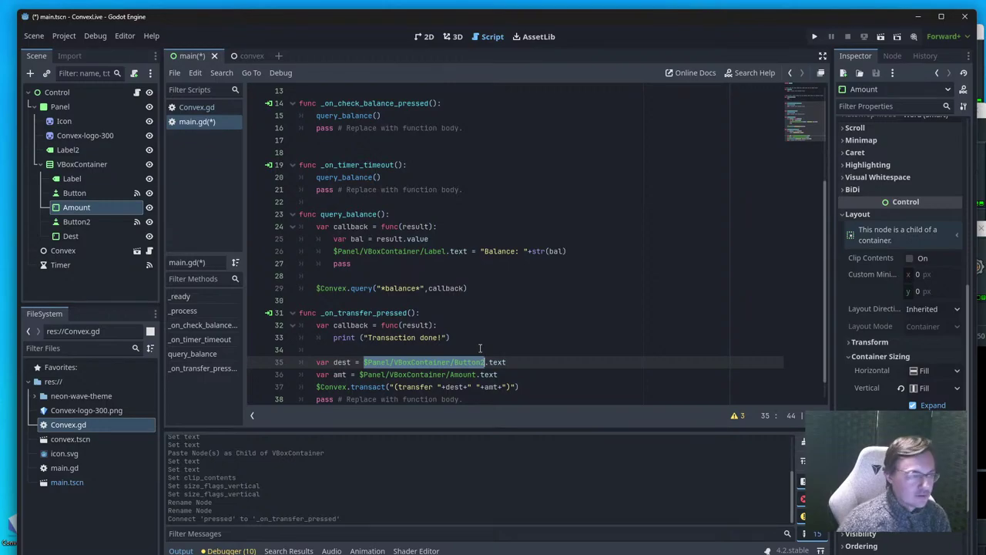
key("BackSpace")
left_click_drag(52, 236, 365, 362)
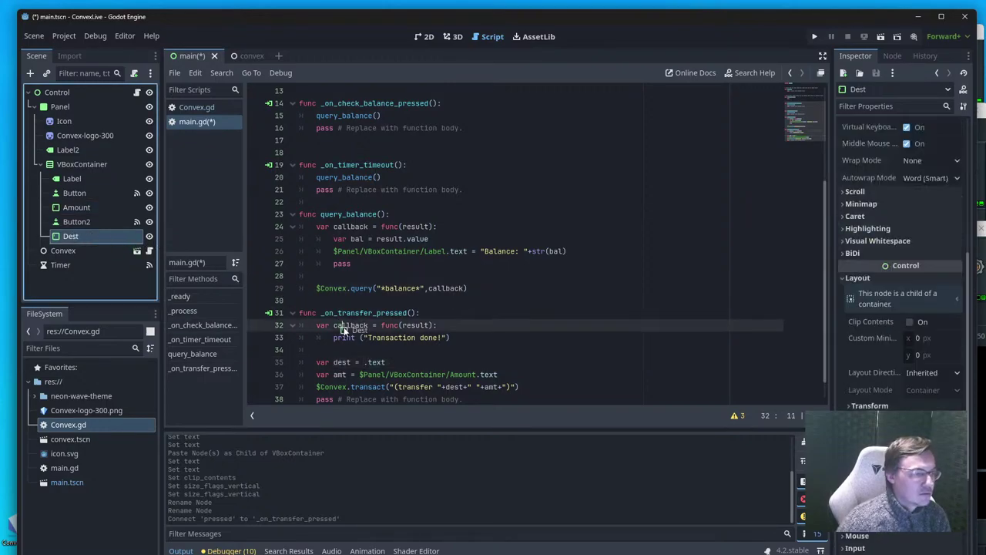
left_click(544, 375)
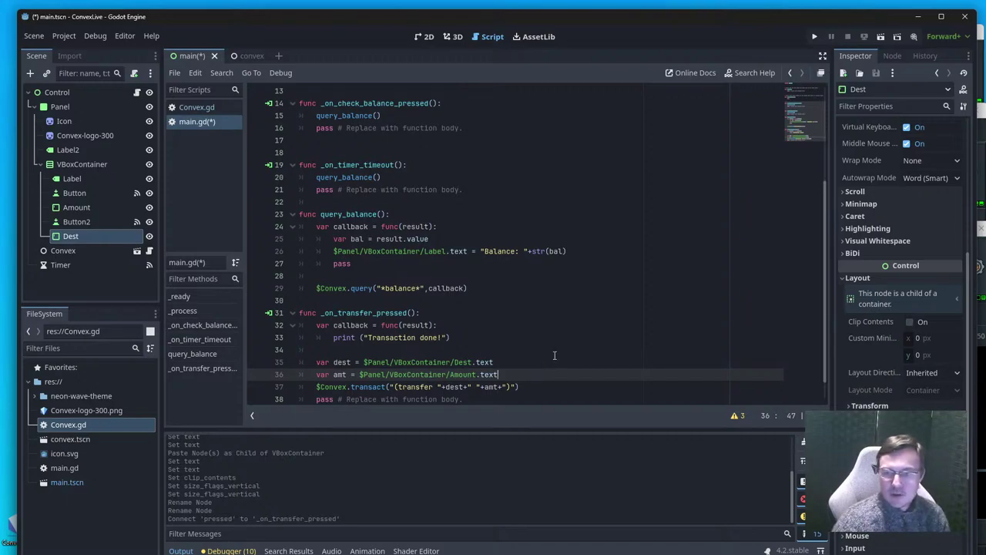
scroll(555, 347, "down", 1)
key("Up")
key("Up")
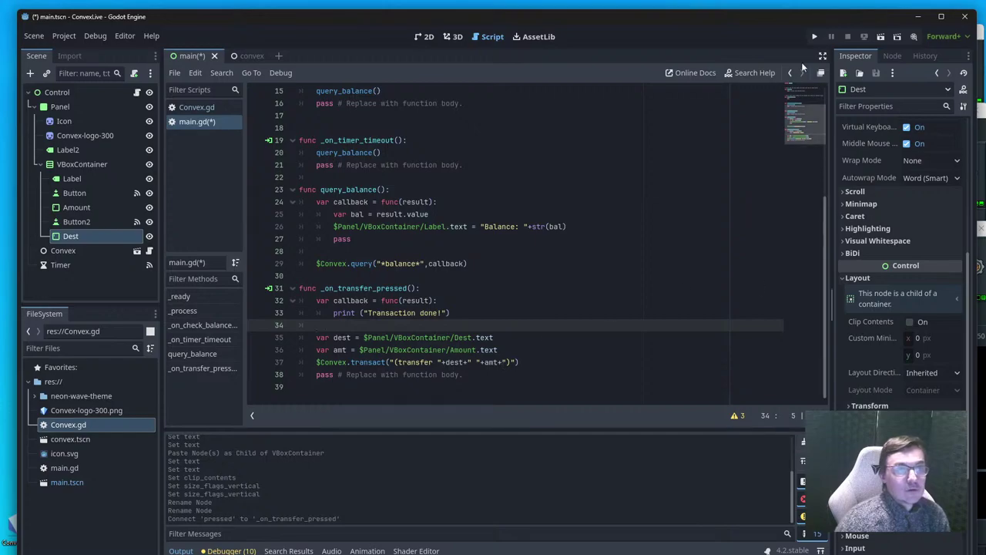
left_click(816, 36)
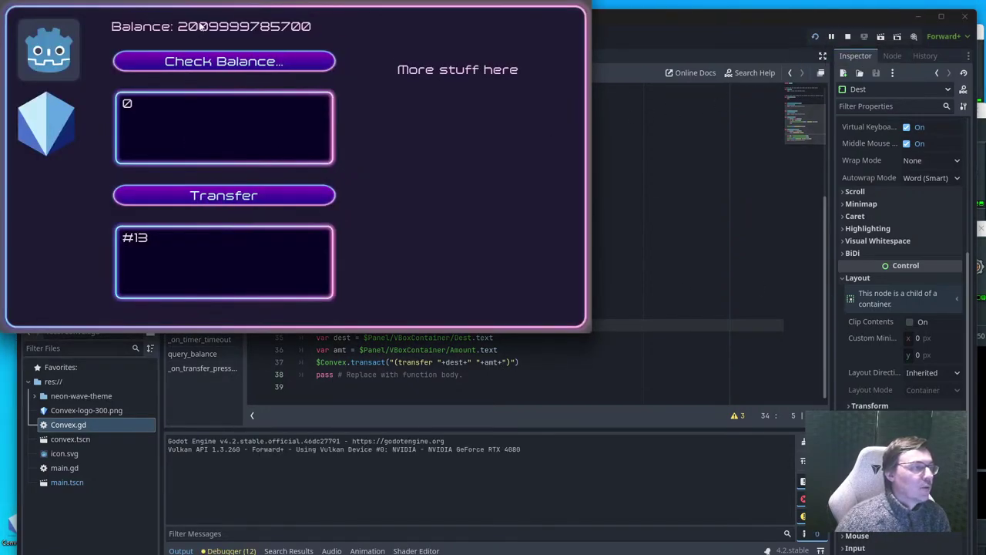
double_click(161, 105)
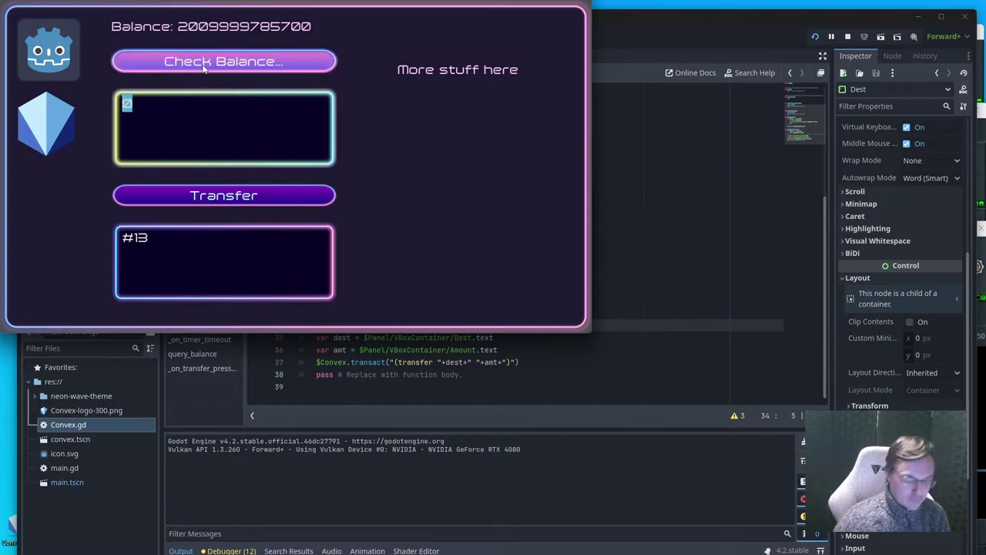
type("1000000")
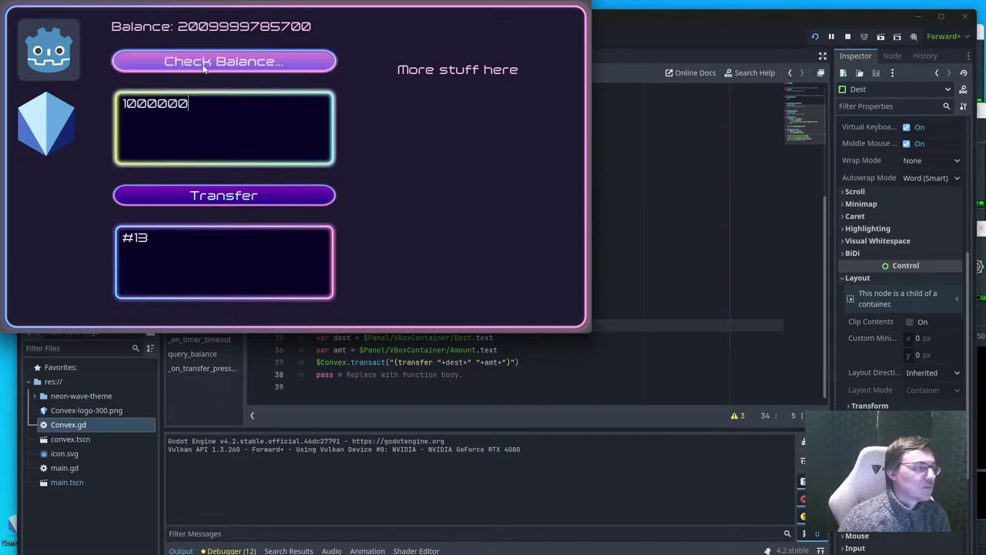
type("000000")
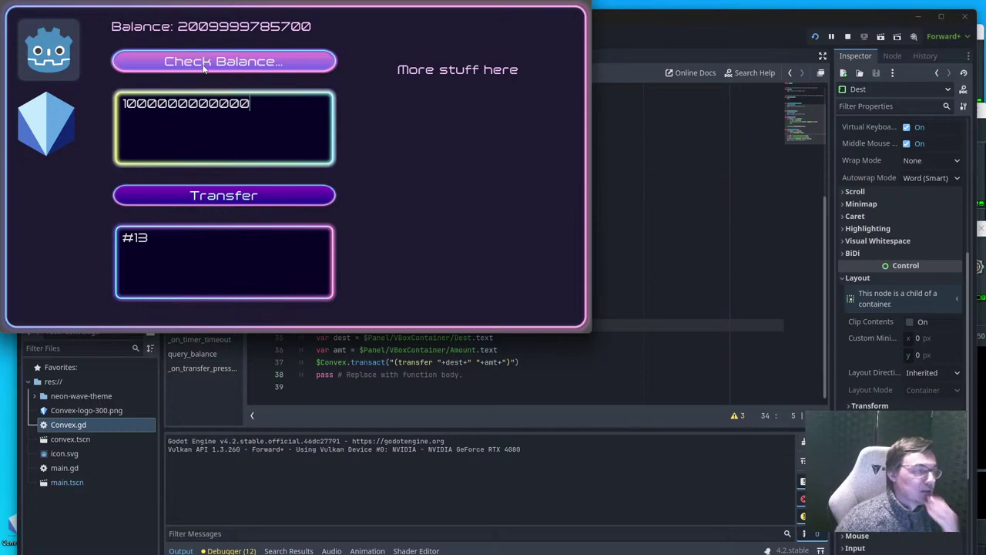
left_click(262, 201)
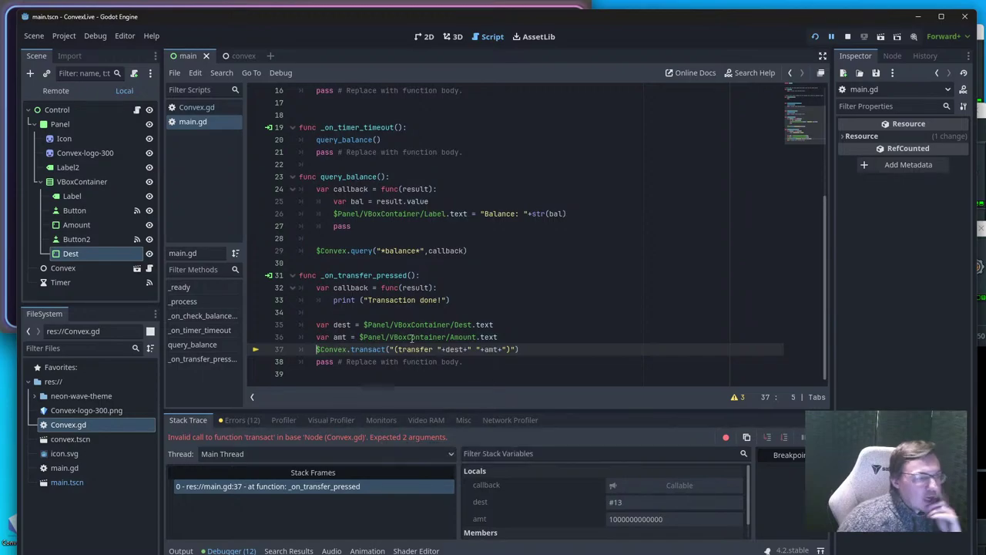
Stop the game and pass callback as the second argument of the transact call.
left_click(517, 350)
type(")")
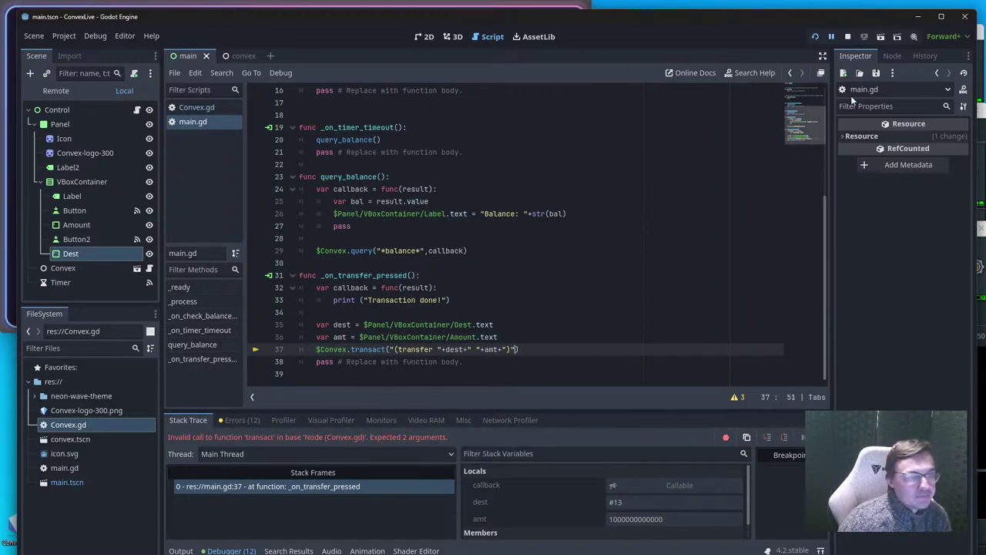
left_click(848, 37)
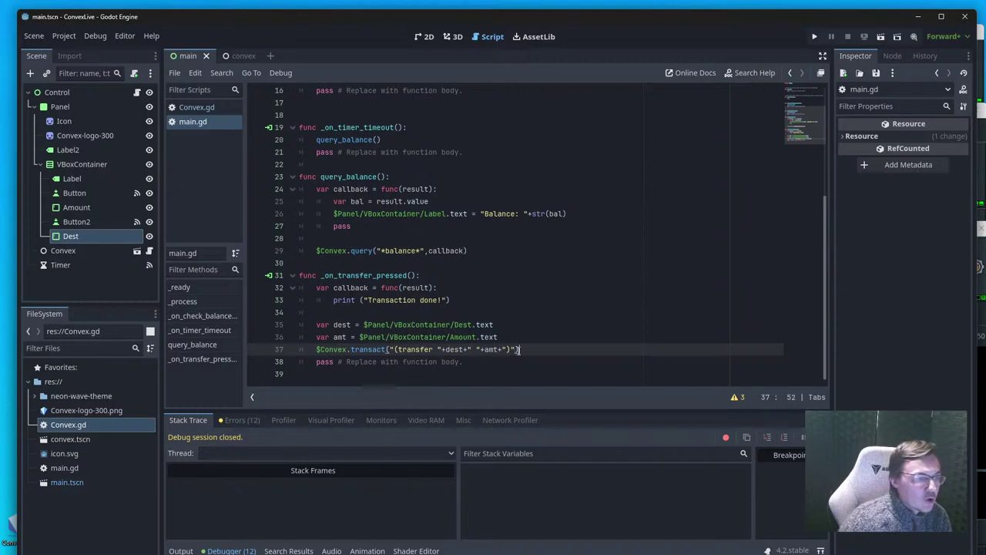
key("BackSpace")
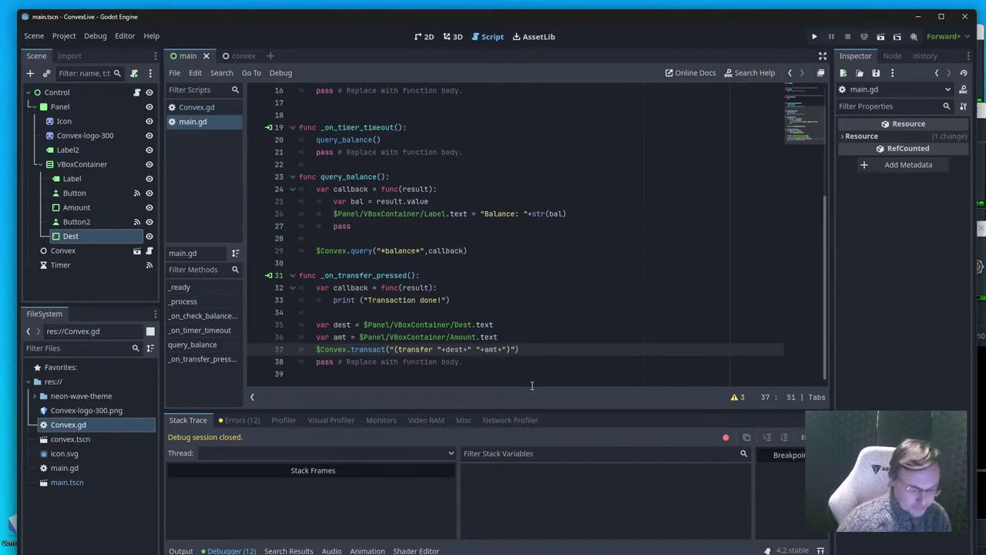
type(",callback")
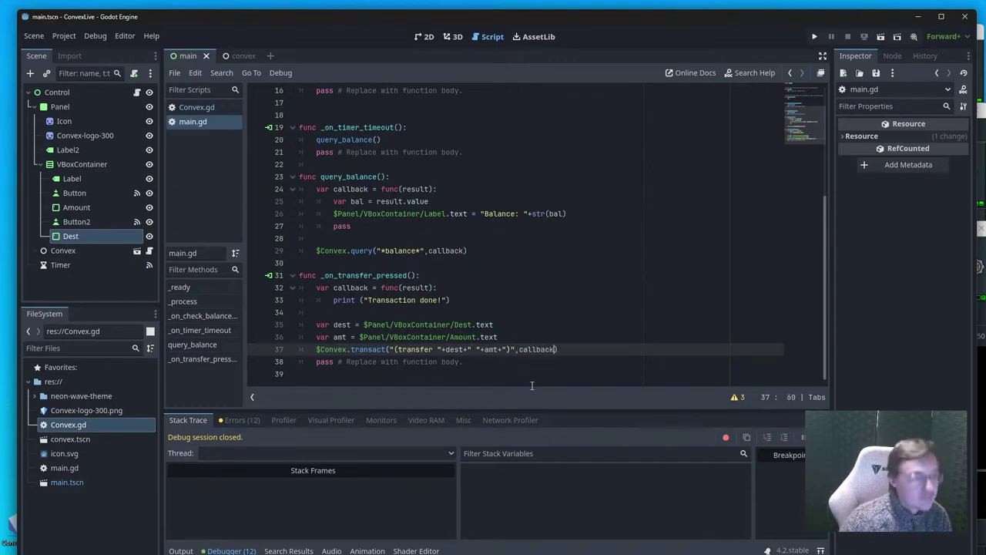
left_click(593, 343)
left_click(585, 356)
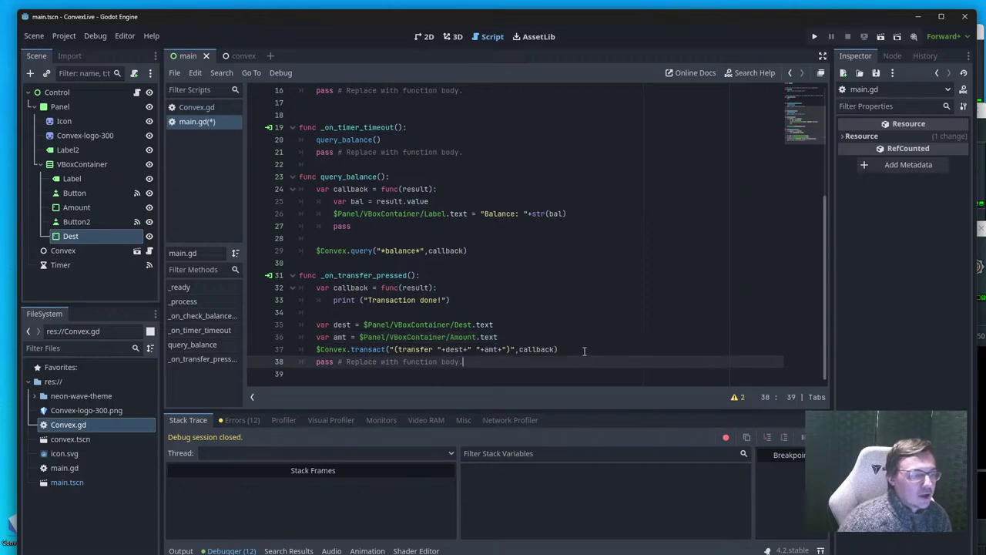
left_click(591, 349)
Save main.gd and relaunch the project with the fixed transact line.
left_click(608, 340)
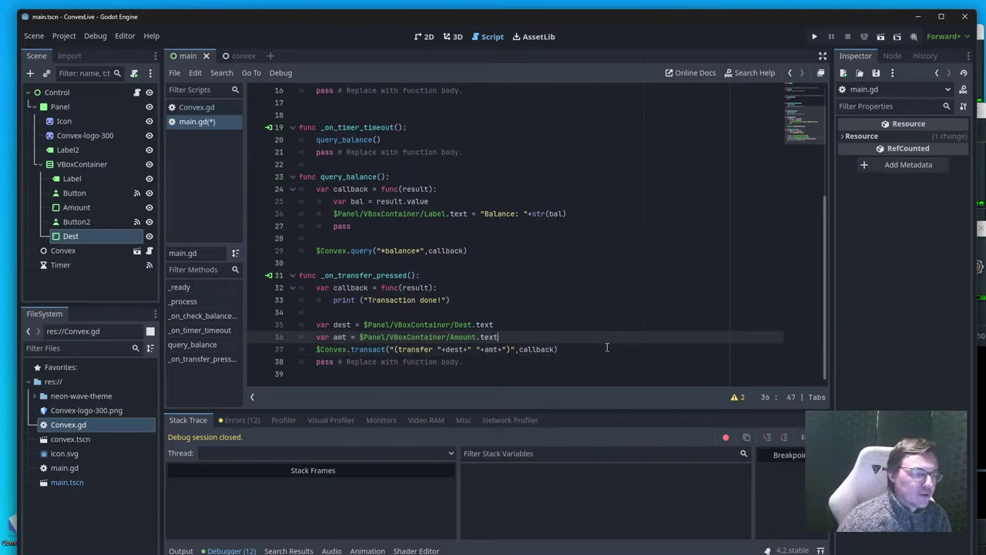
left_click(608, 347)
left_click(569, 324)
left_click(586, 346)
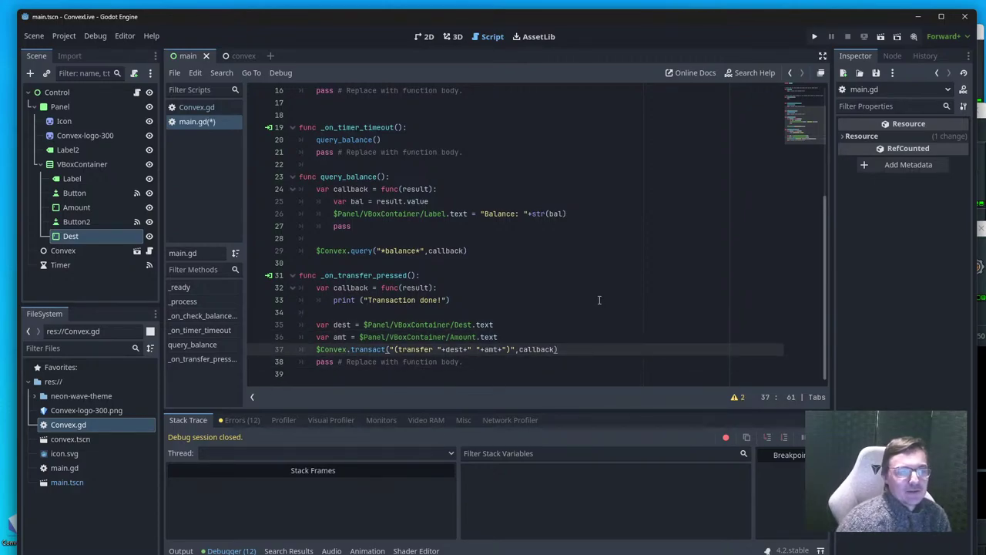
left_click(584, 337)
left_click(580, 356)
left_click(580, 349)
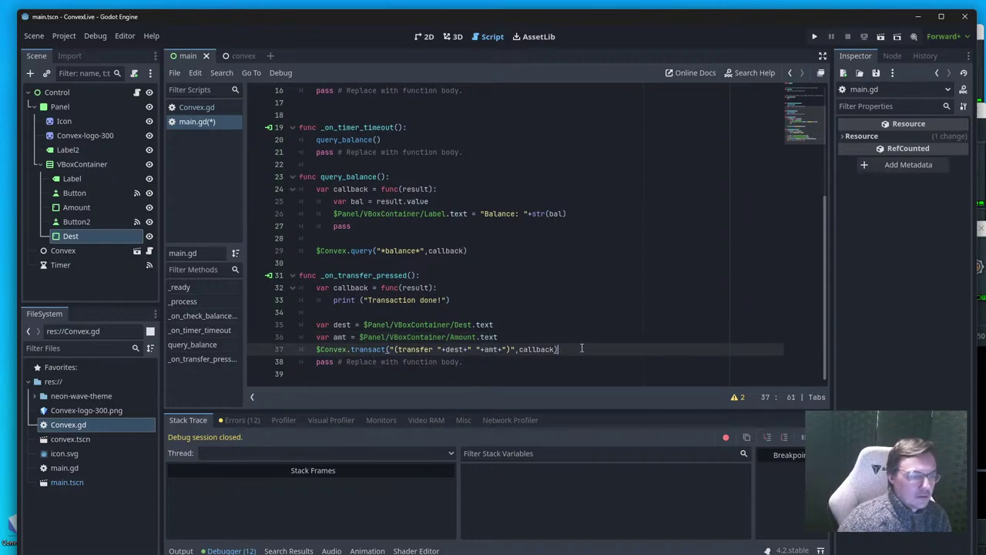
left_click(816, 36)
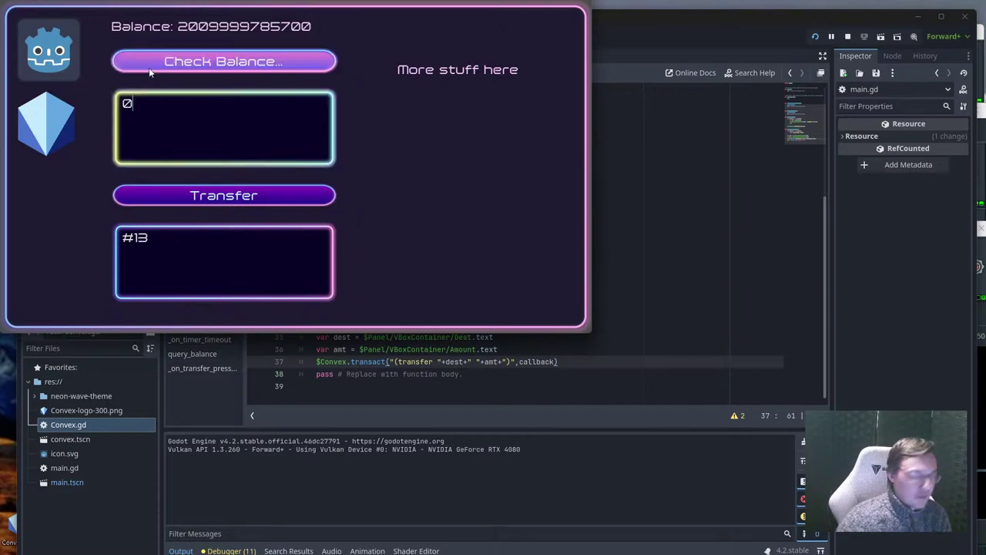
key("BackSpace")
type("1000000")
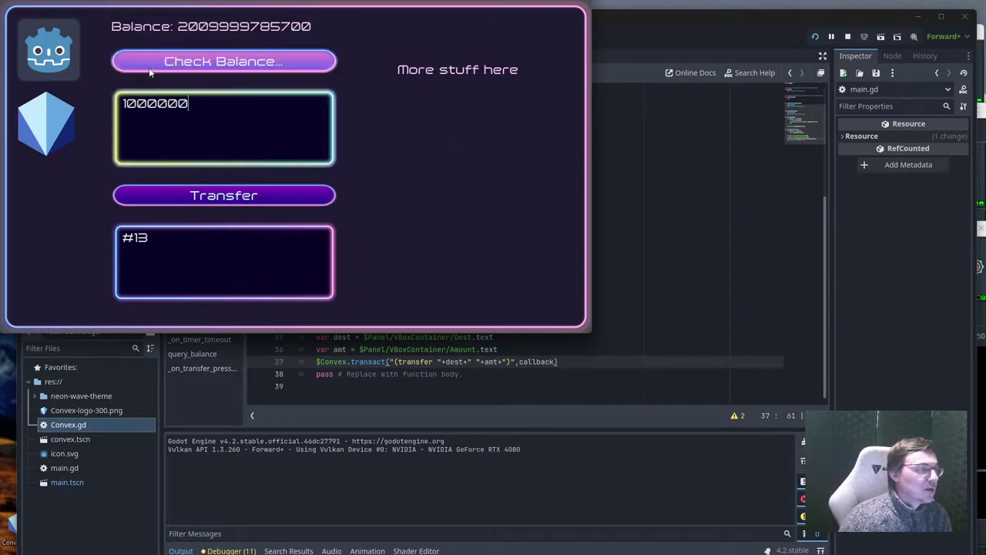
type("00")
key("BackSpace")
key("BackSpace")
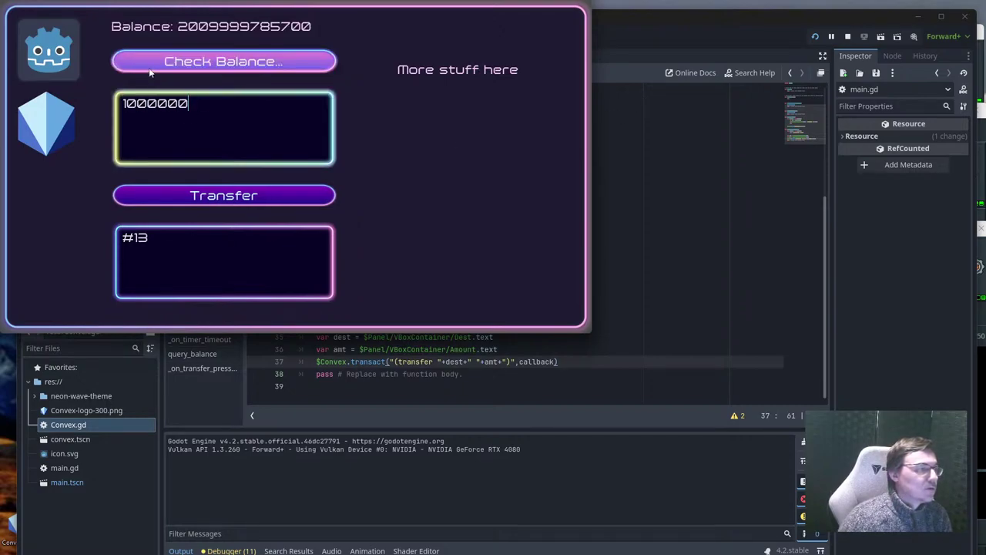
type("00000")
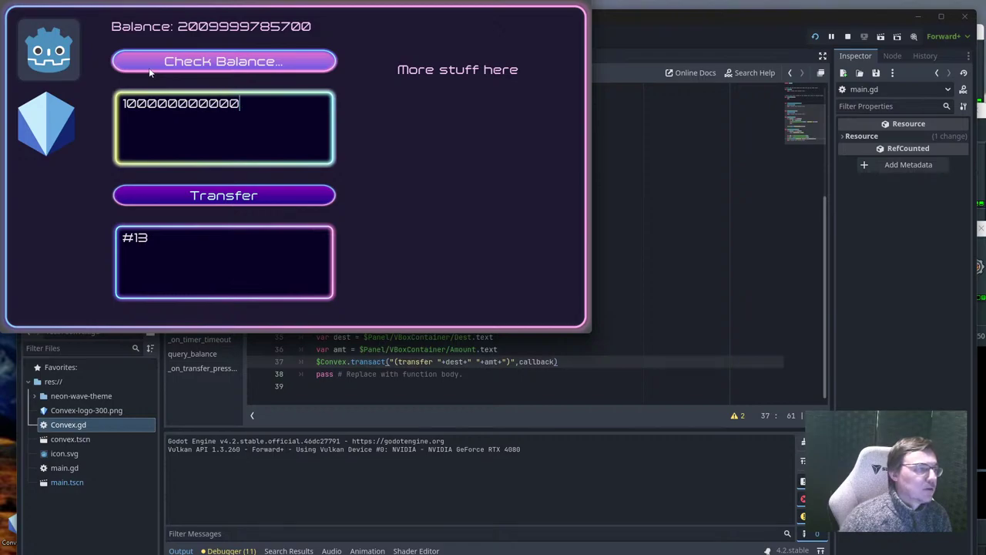
type("0")
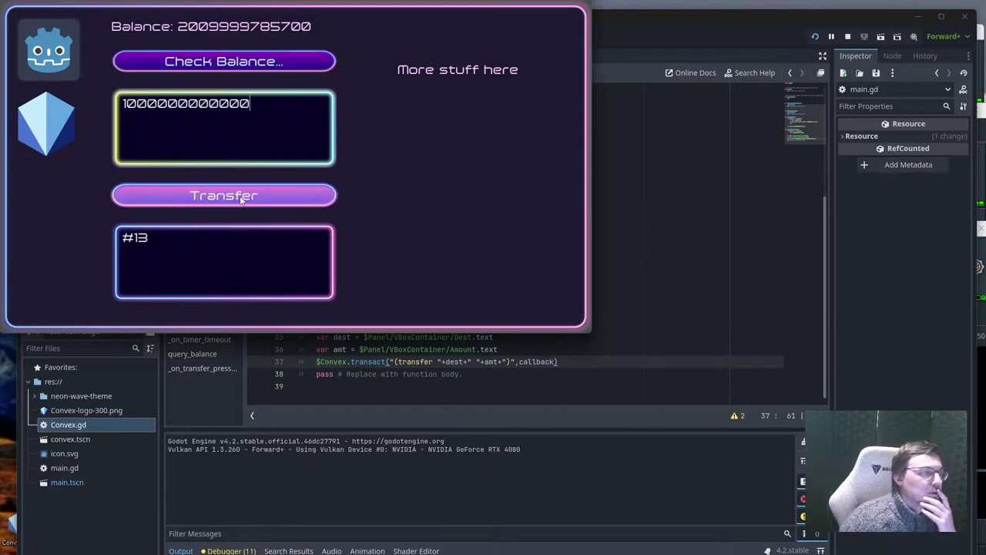
left_click(221, 196)
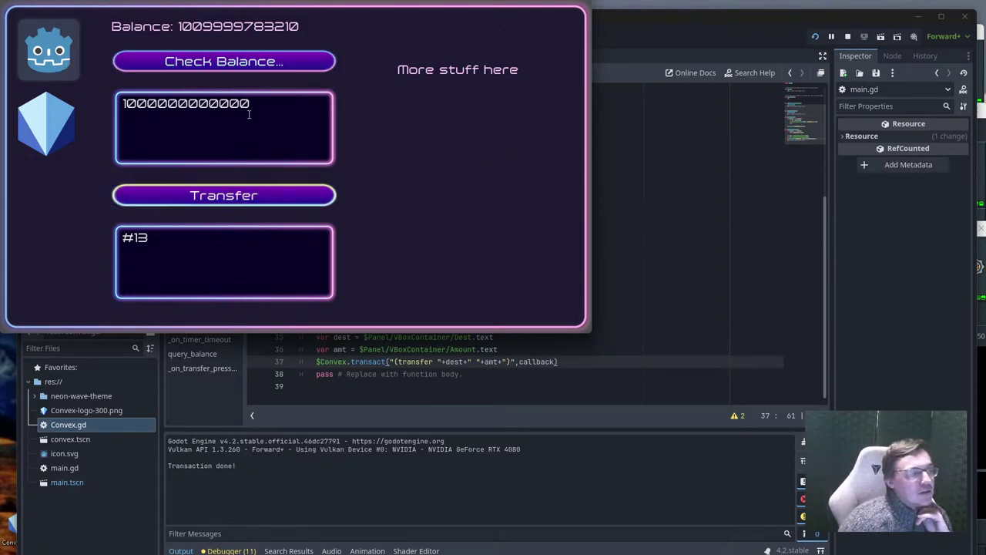
left_click(220, 199)
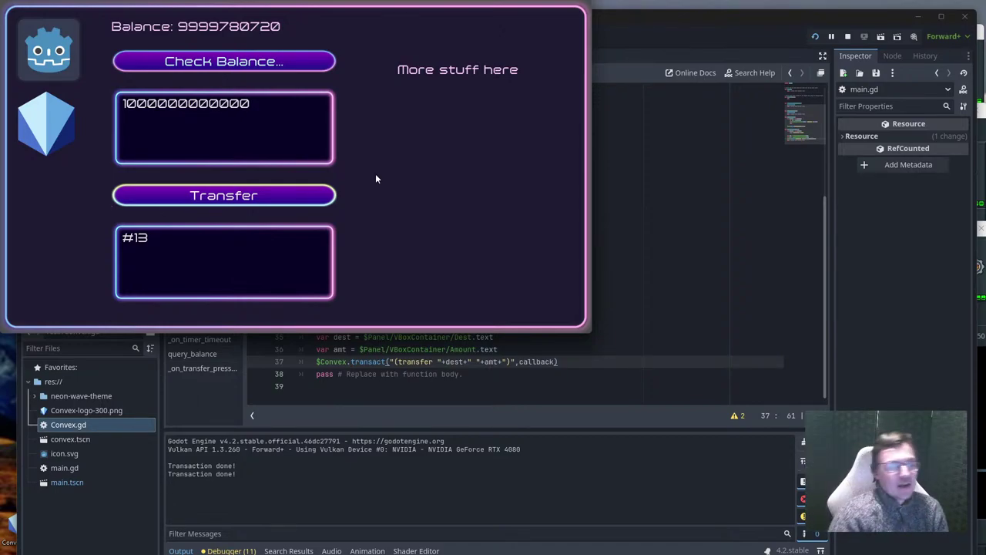
left_click(529, 362)
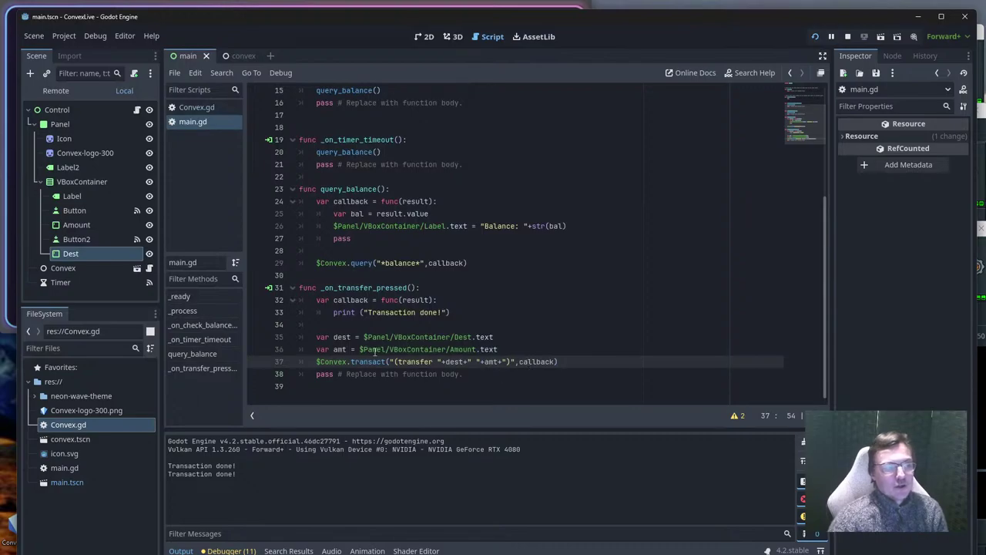
Cut the two-line "Transaction done!" callback out of the transfer handler.
left_click(395, 362)
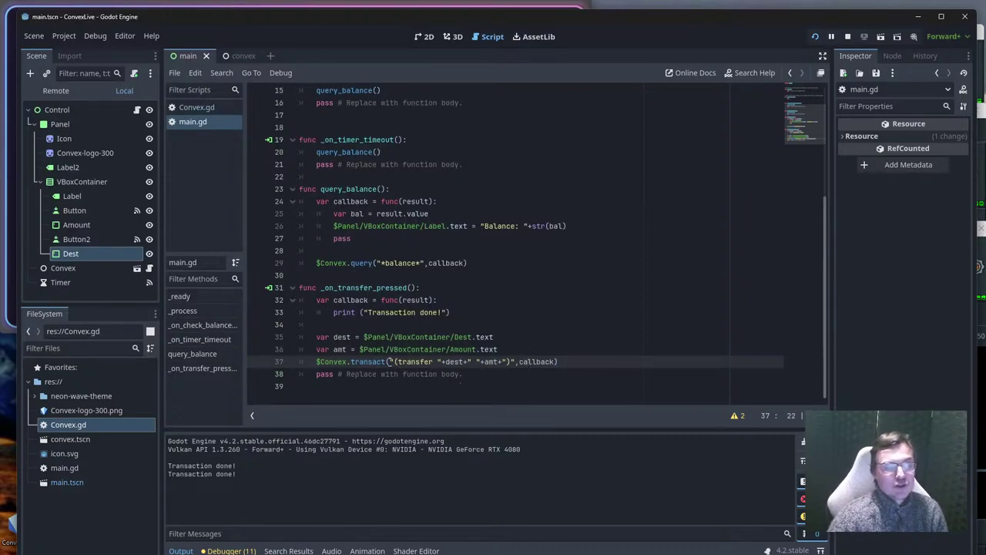
key("Left")
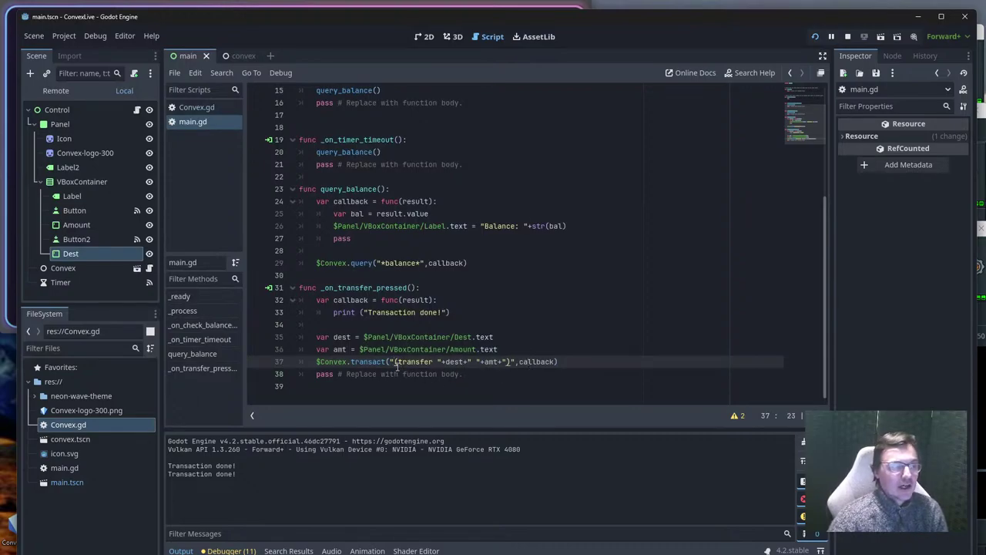
left_click_drag(394, 362, 515, 361)
key("Up")
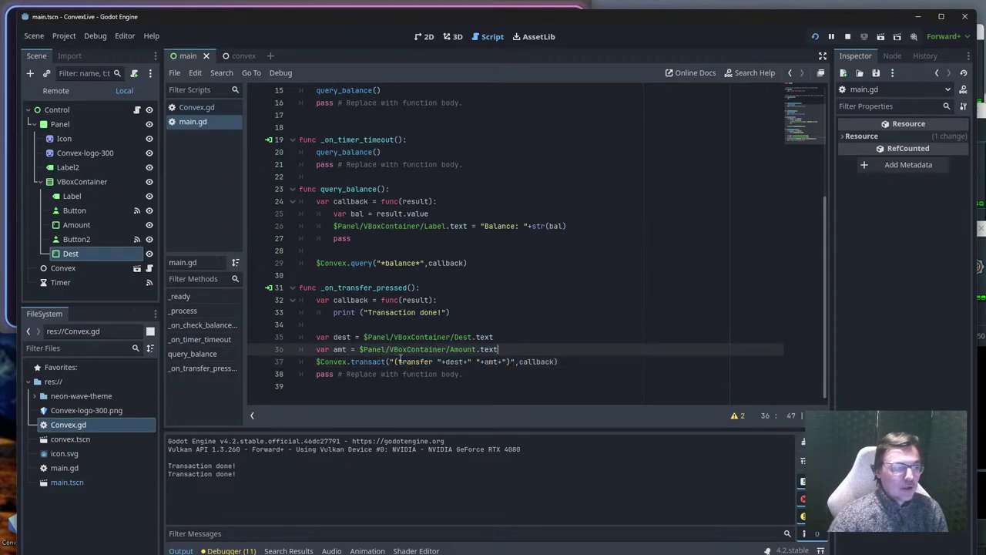
left_click(308, 302)
left_click_drag(308, 301, 483, 311)
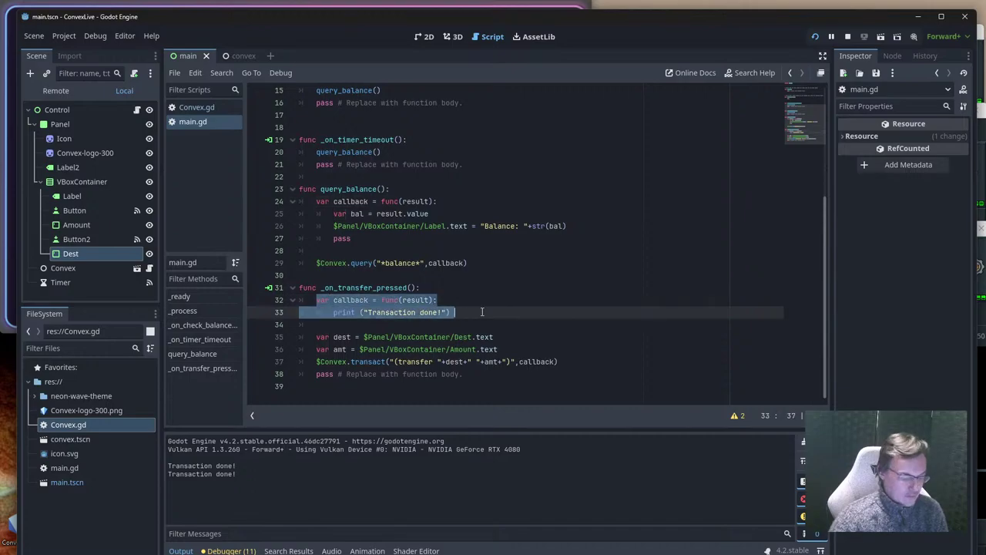
key("ctrl+x")
Paste the callback at script level above _on_transfer_pressed.
key("Up")
key("Up")
key("Return")
key("Return")
key("Up")
key("ctrl+v")
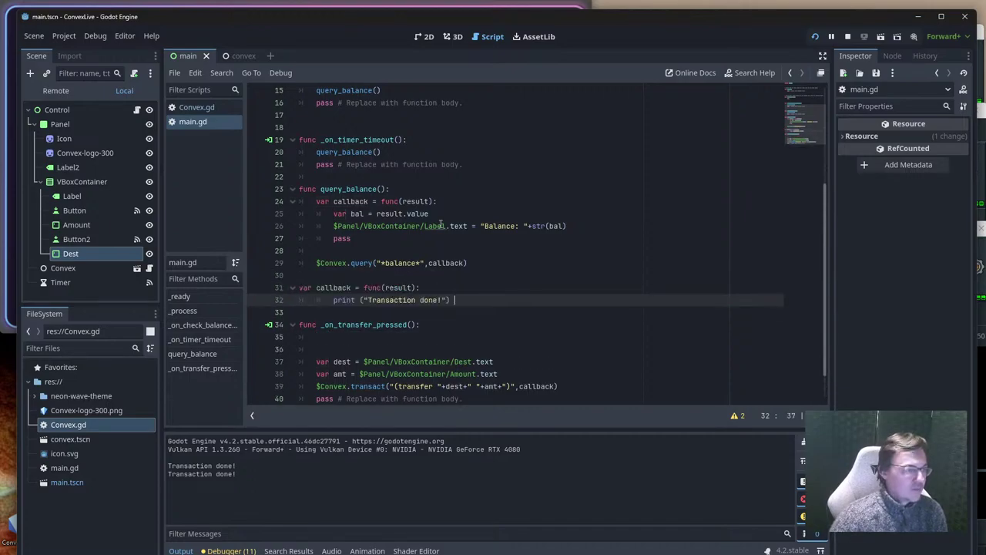
key("Up")
key("Up")
key("Up")
scroll(543, 312, "down", 1)
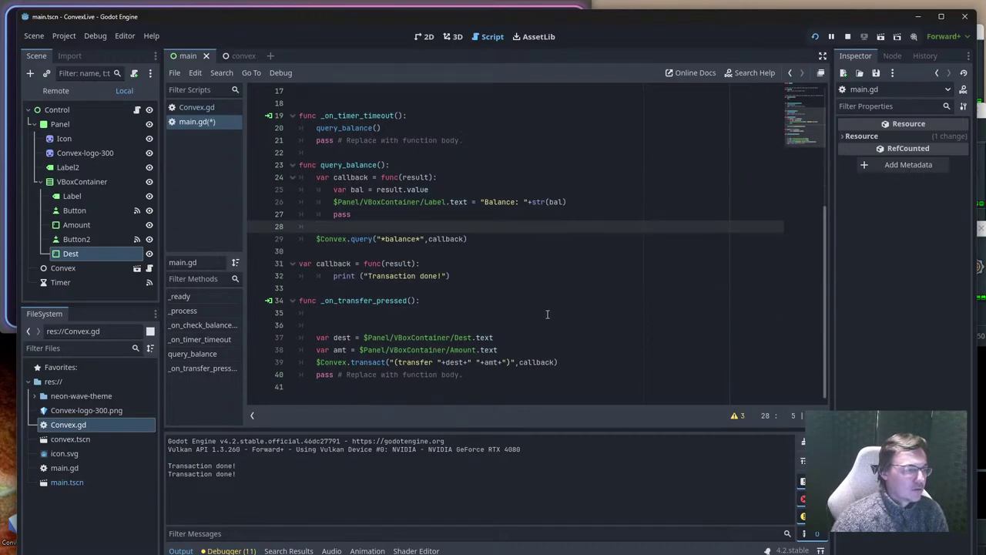
left_click(454, 326)
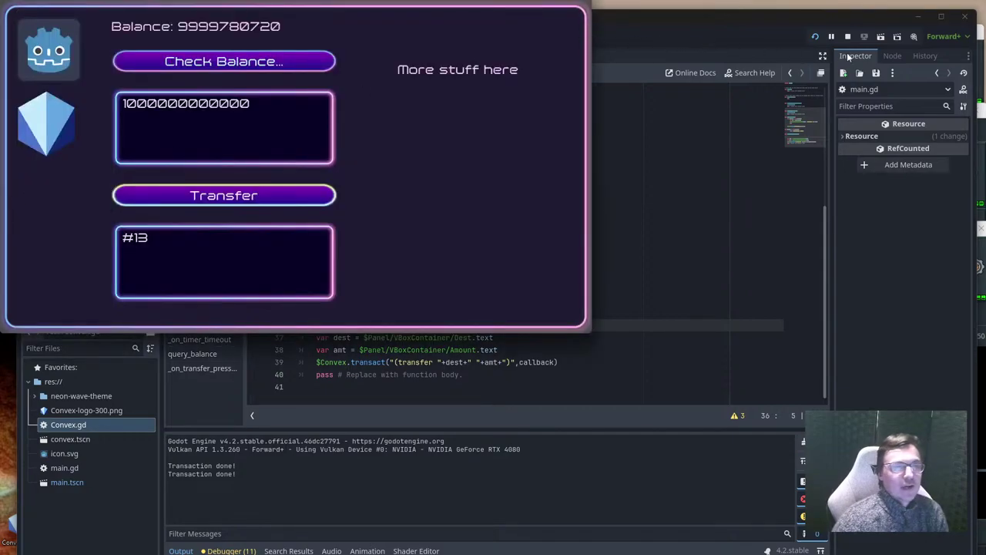
Stop the running game and unindent the callback's print line.
left_click(847, 36)
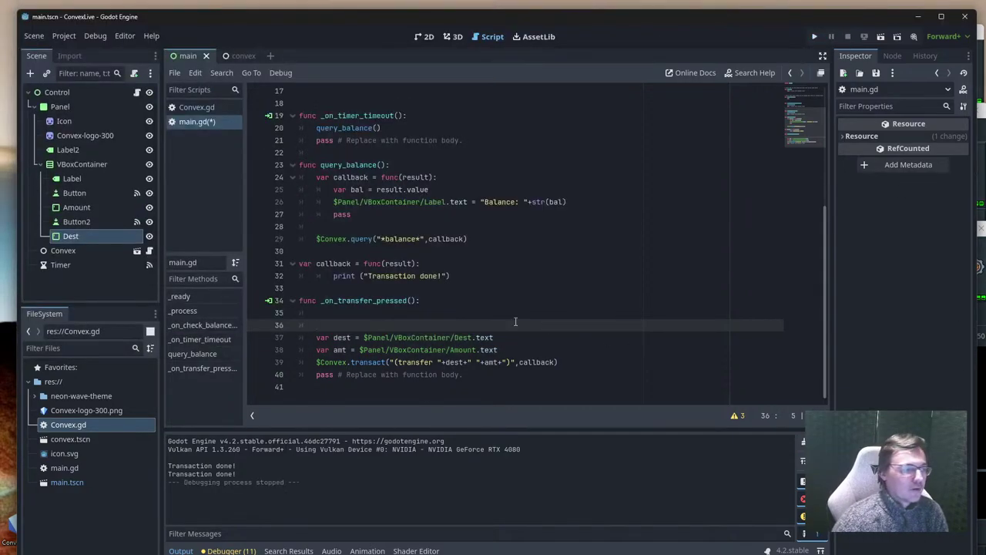
left_click(406, 275)
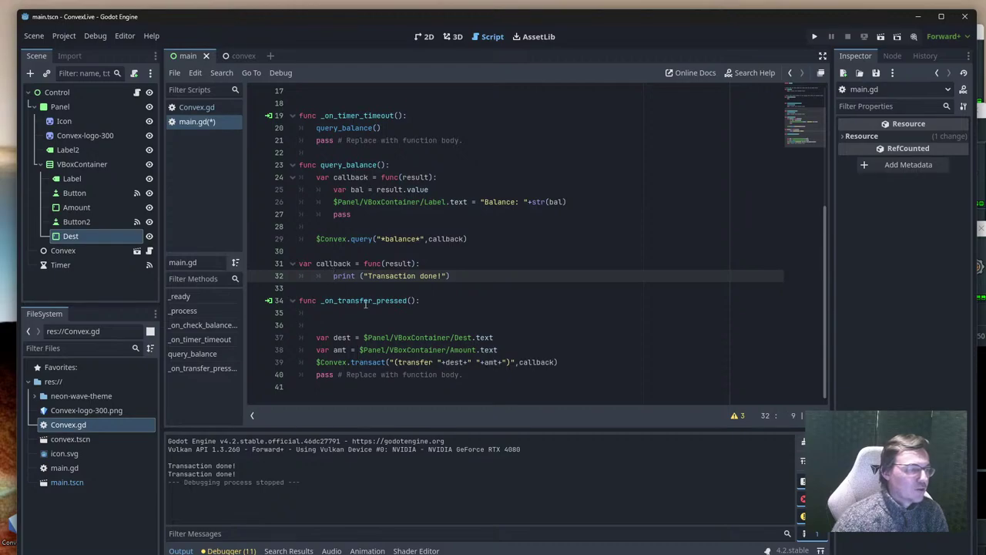
key("BackSpace")
left_click(431, 277)
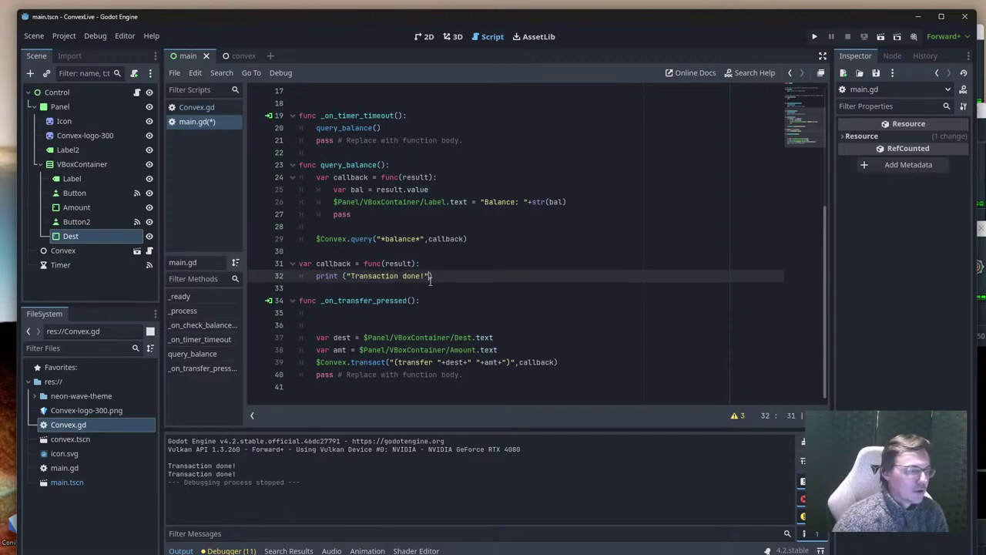
Delete the empty lines inside _on_transfer_pressed.
left_click(376, 312)
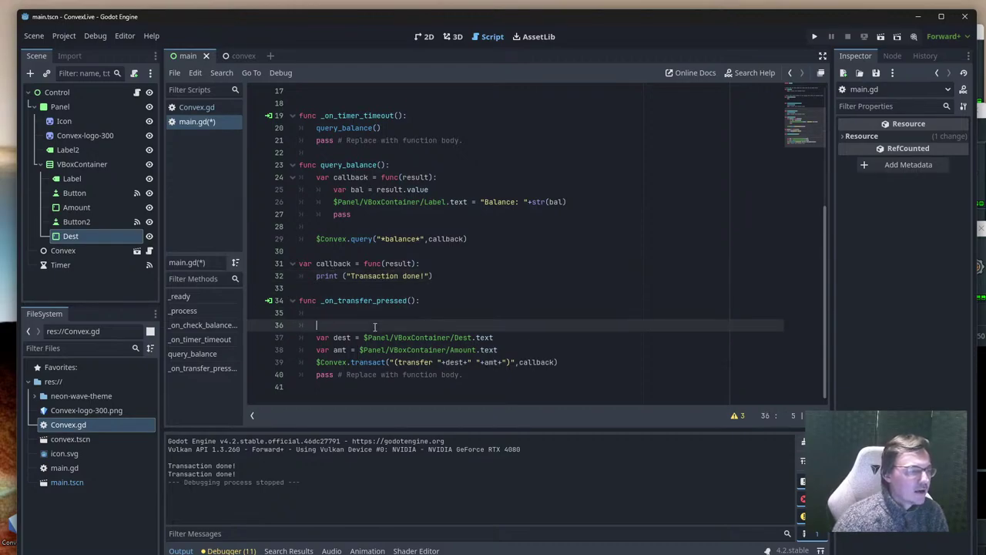
left_click(376, 324)
key("BackSpace")
key("BackSpace")
key("BackSpace")
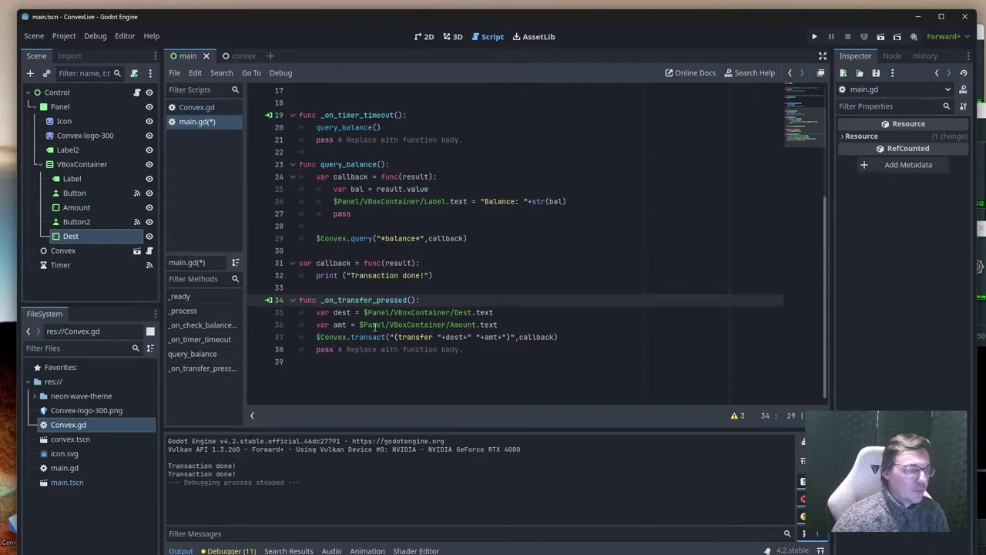
key("Up")
left_click(443, 300)
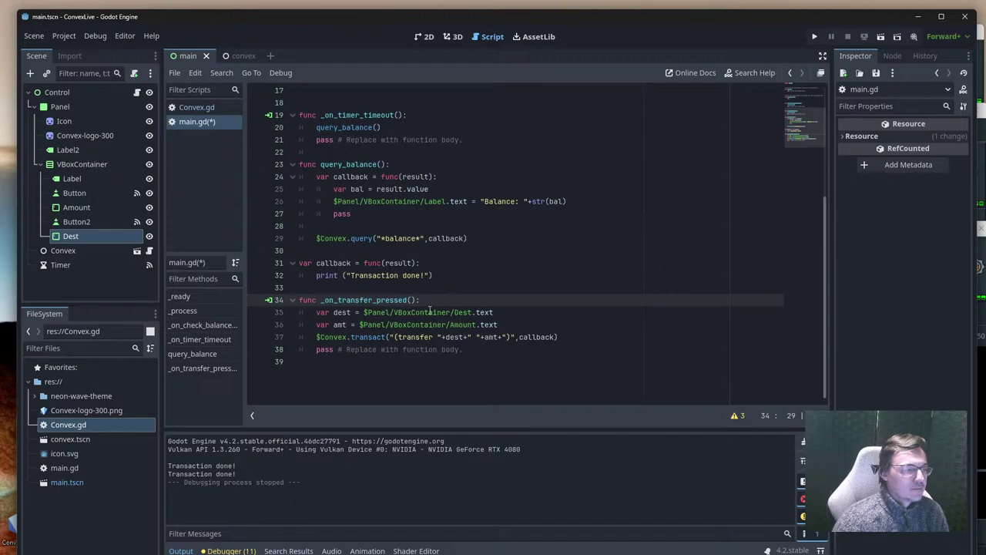
double_click(365, 301)
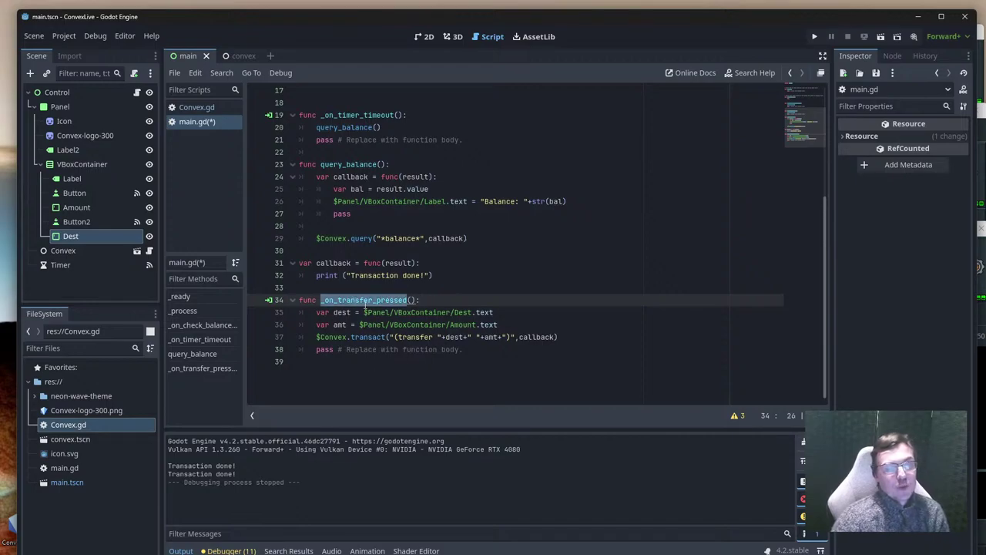
Replace the transact call's selected arguments by typing [.
left_click(394, 336)
left_click_drag(394, 337, 570, 337)
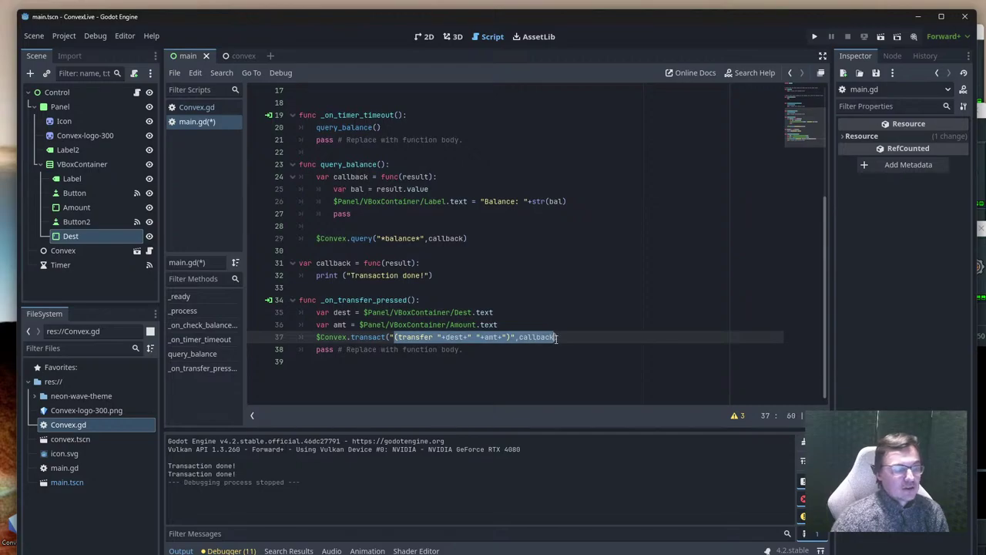
type("[")
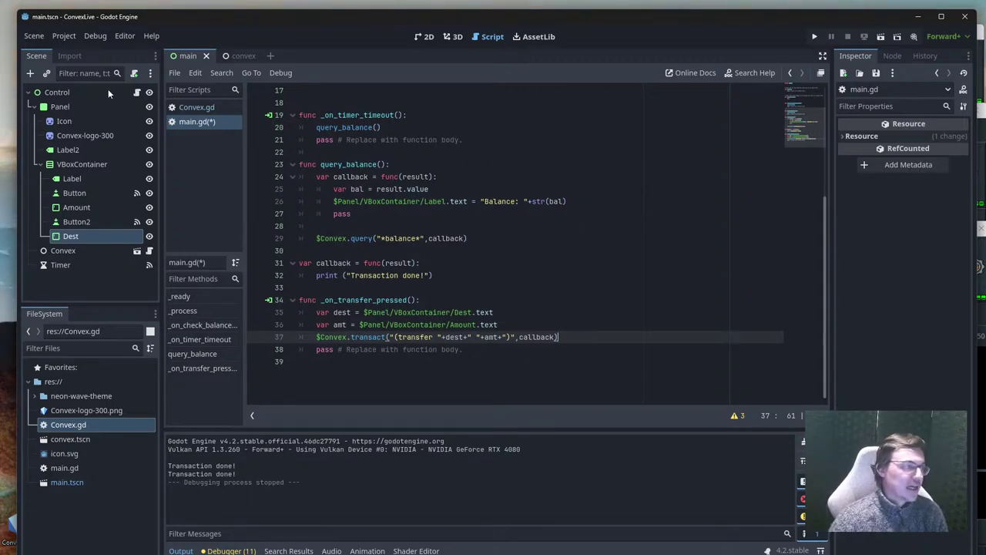
Review the Convex.gd script in the convex scene.
left_click(231, 56)
left_click(514, 165)
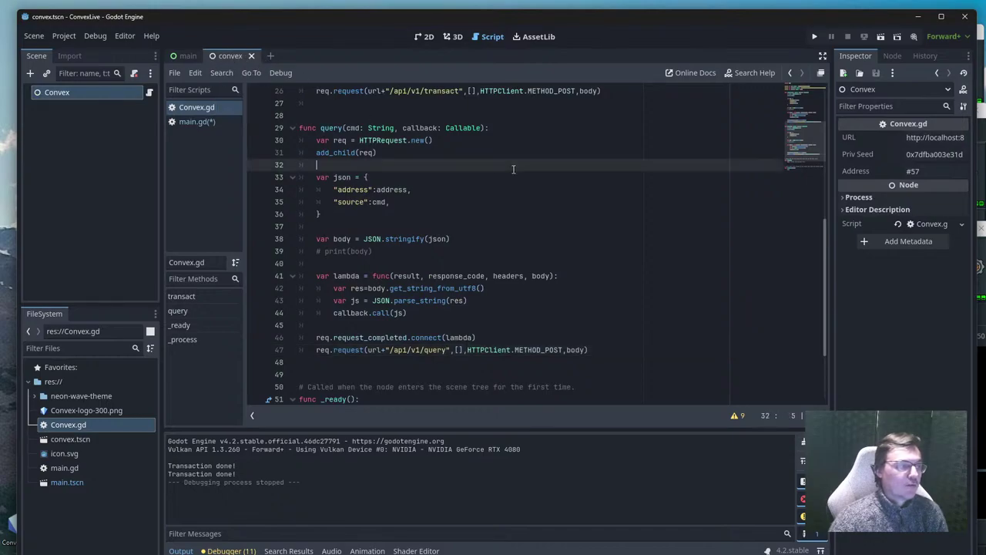
mouse_move(820, 260)
left_mouse_down()
mouse_move(830, 106)
mouse_move(830, 319)
mouse_move(842, 128)
mouse_move(798, 61)
mouse_move(733, 65)
left_mouse_up()
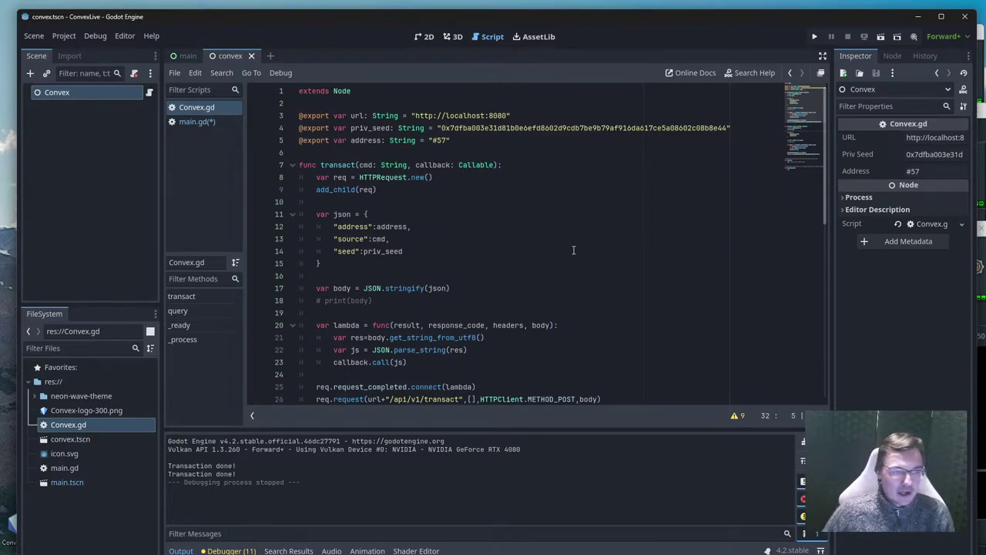
Return to the main scene's 2D view and run the project again.
left_click(210, 56)
left_click(427, 37)
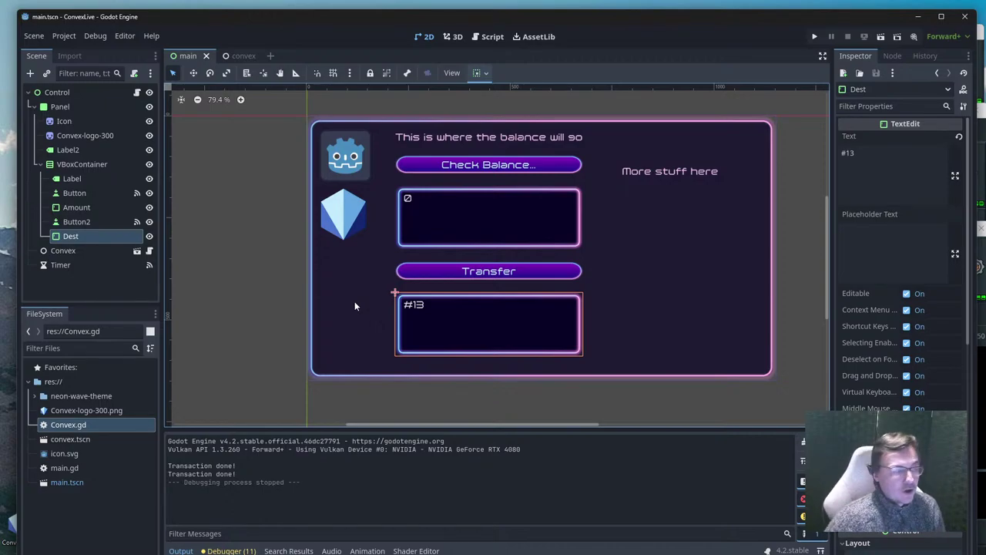
left_click(815, 36)
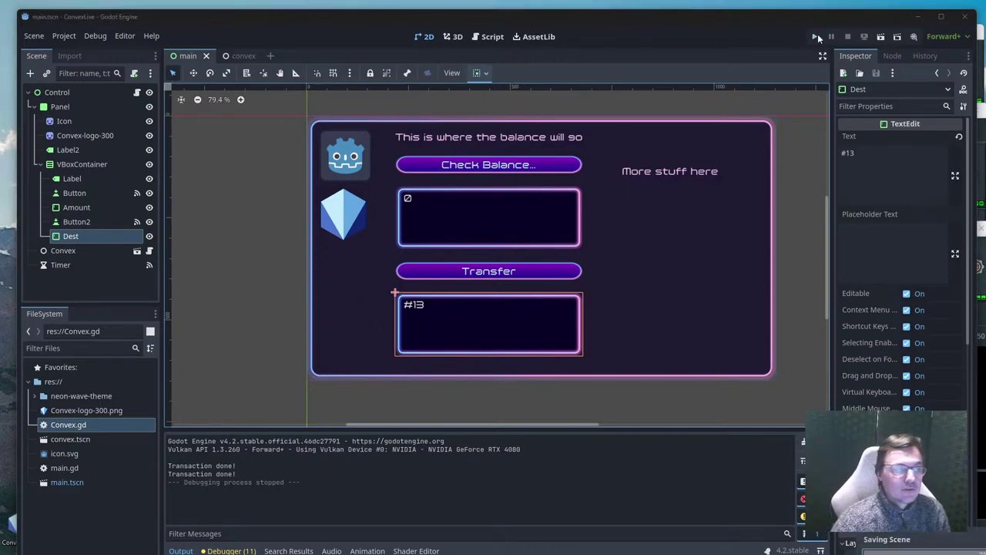